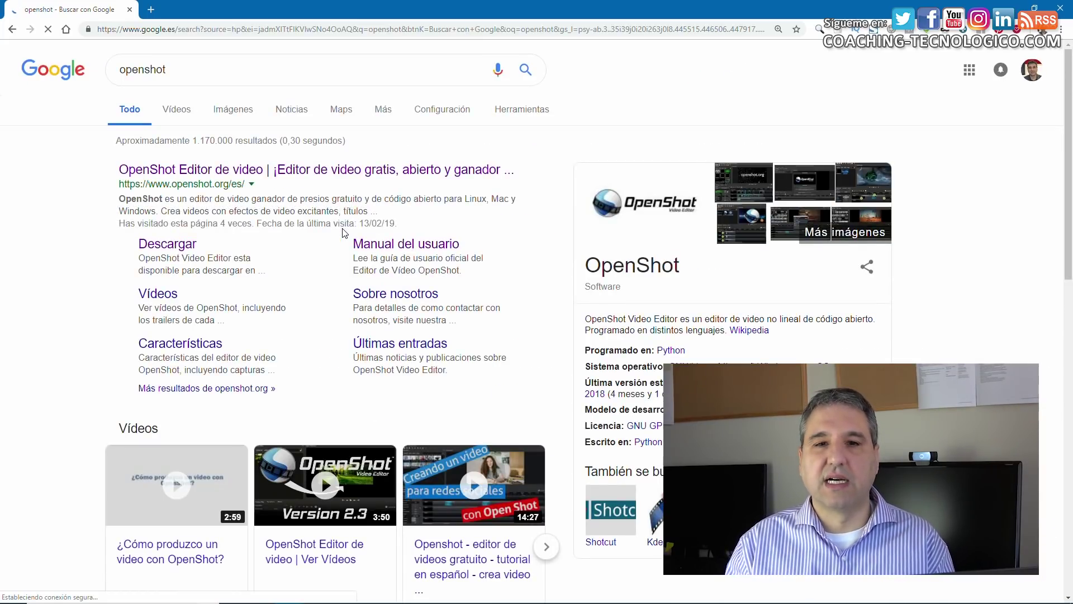
Enlarge the browser zoom to 200% and open the download page of the OpenShot website.
click(1062, 29)
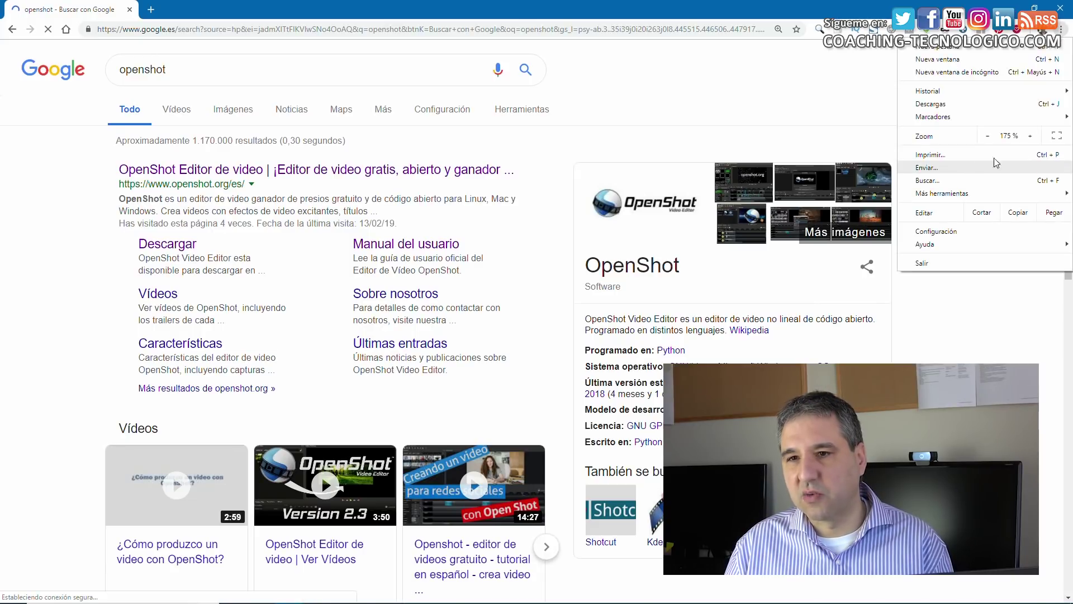
click(1031, 137)
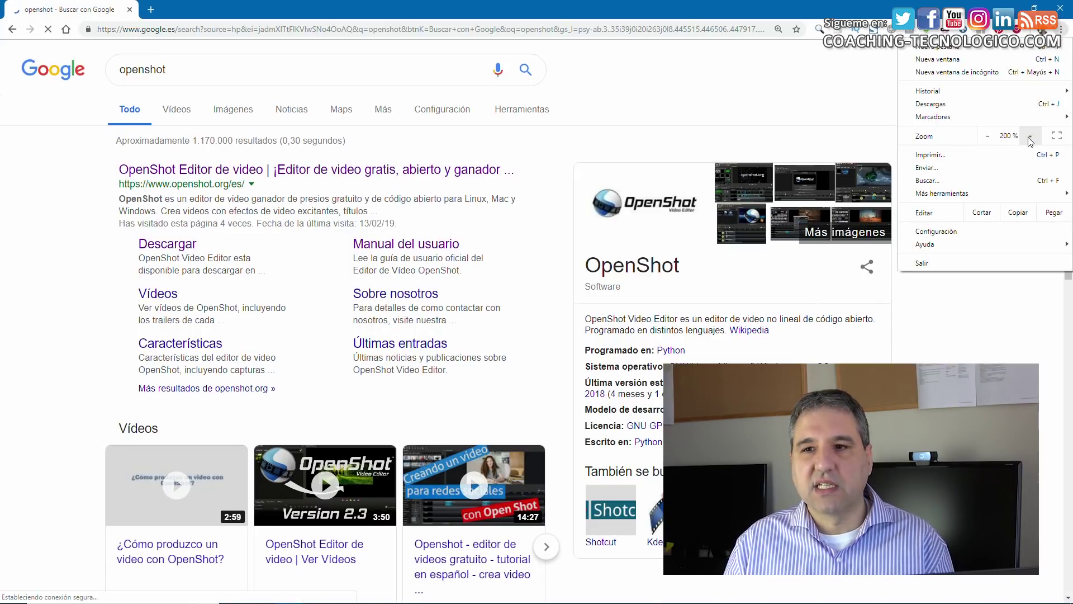
click(113, 237)
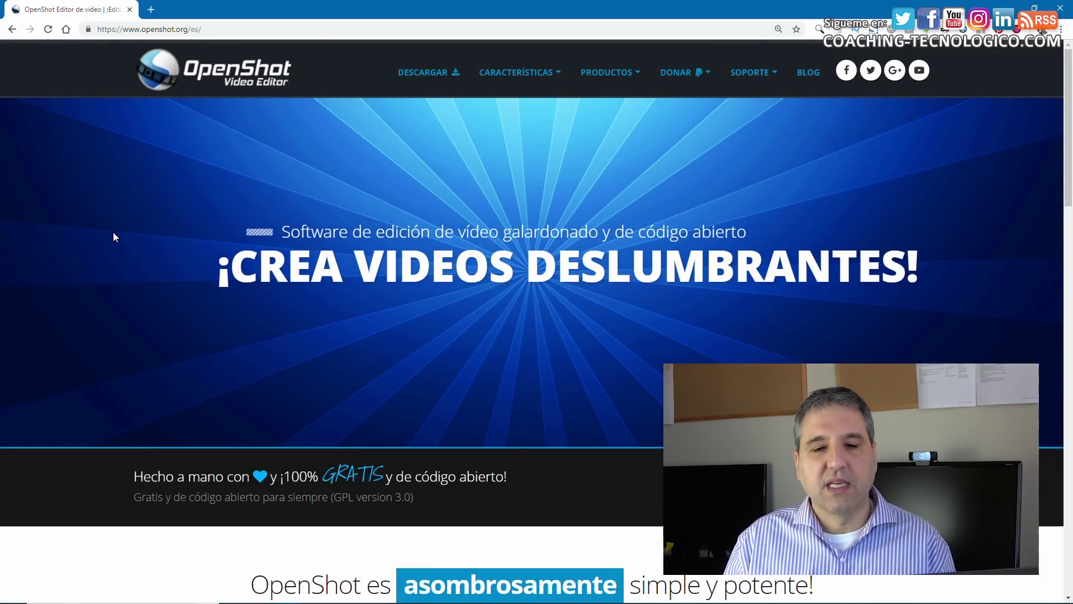
mouse_move(583, 85)
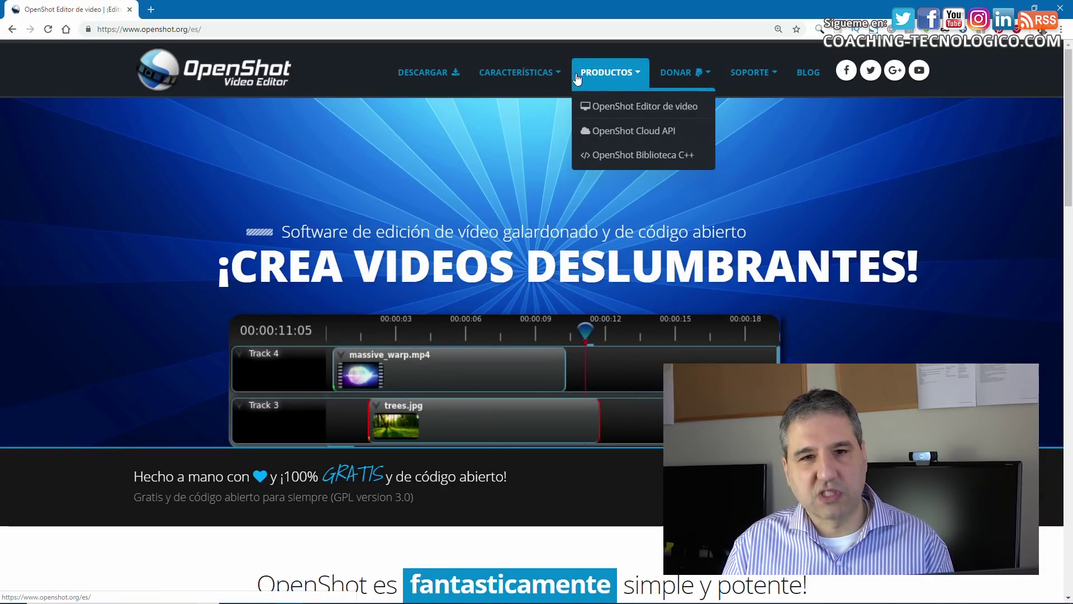
click(438, 81)
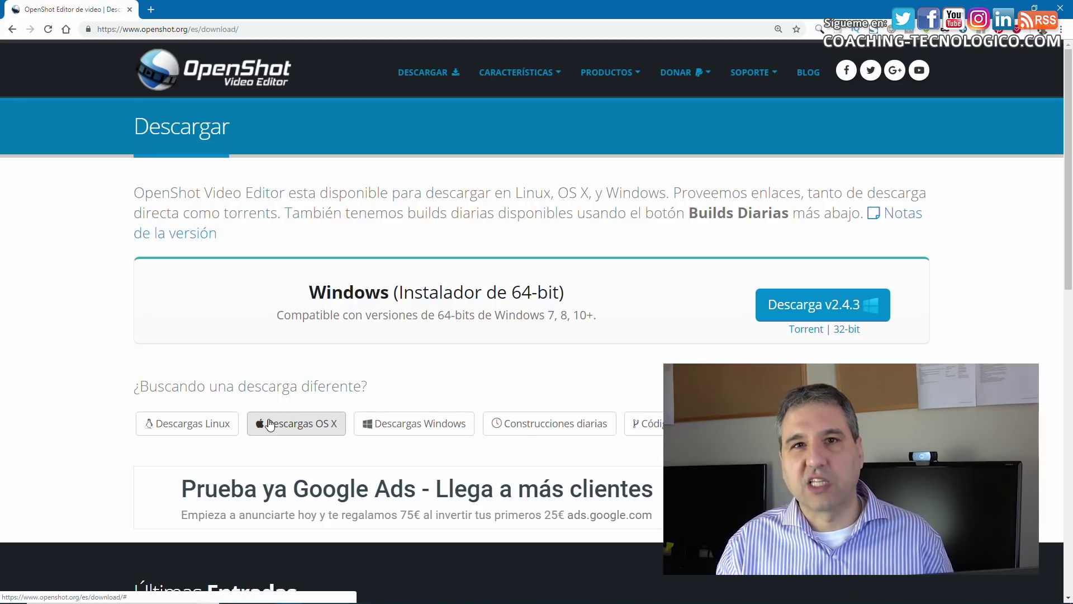
Switch to File Explorer and open the SD folder on the TUTORIALES (T:) drive.
key(super)
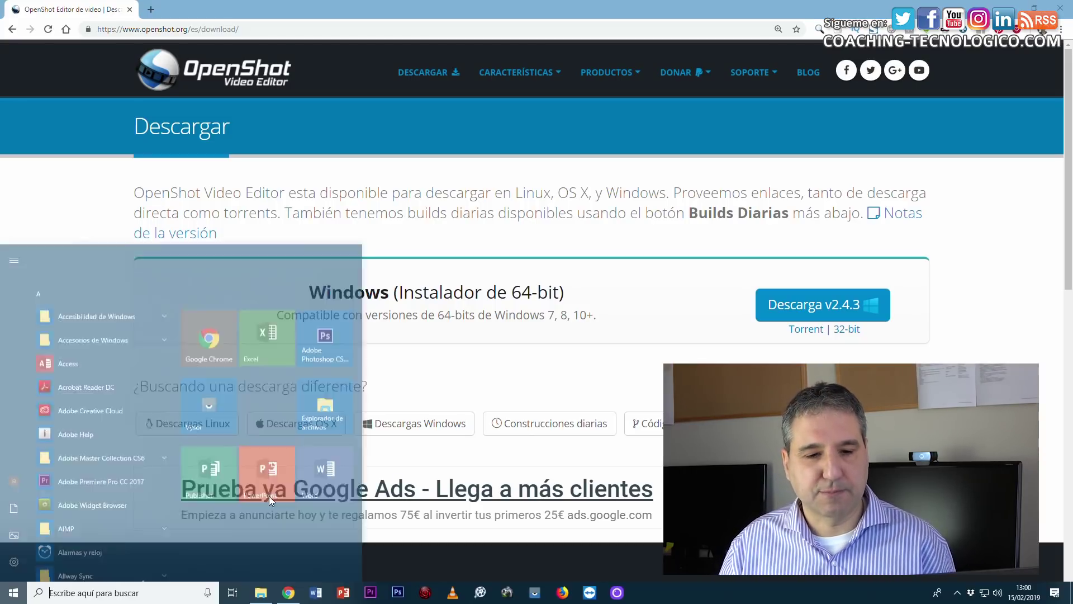
click(268, 598)
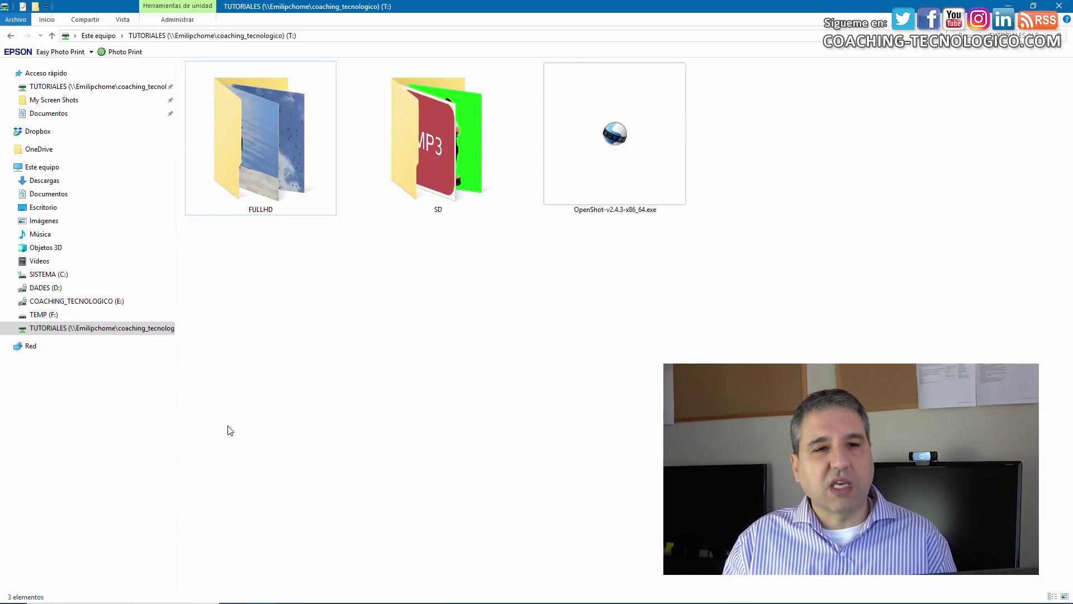
click(273, 176)
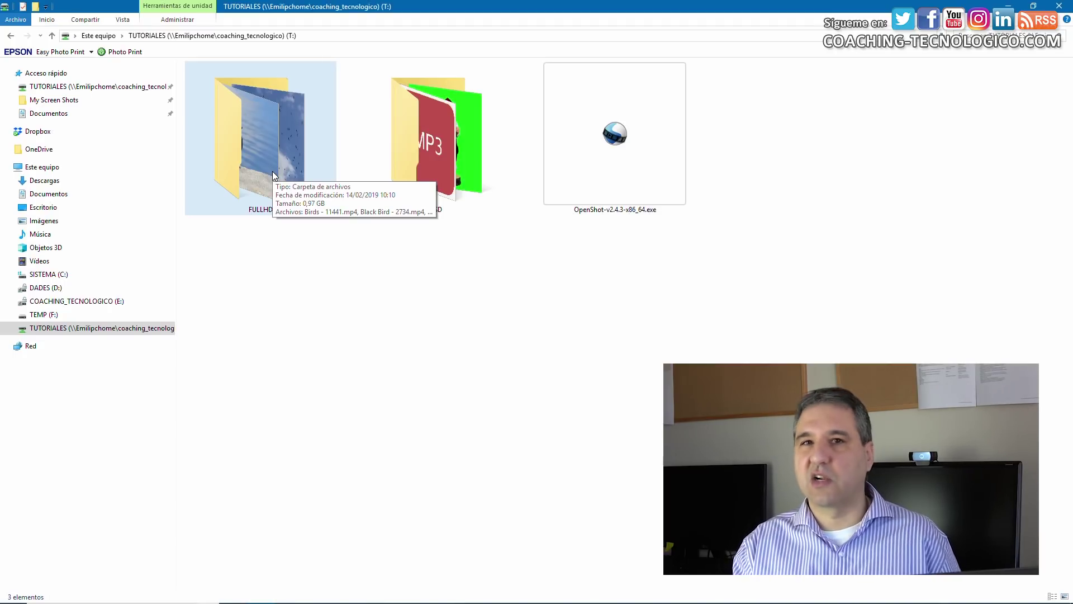
double_click(420, 153)
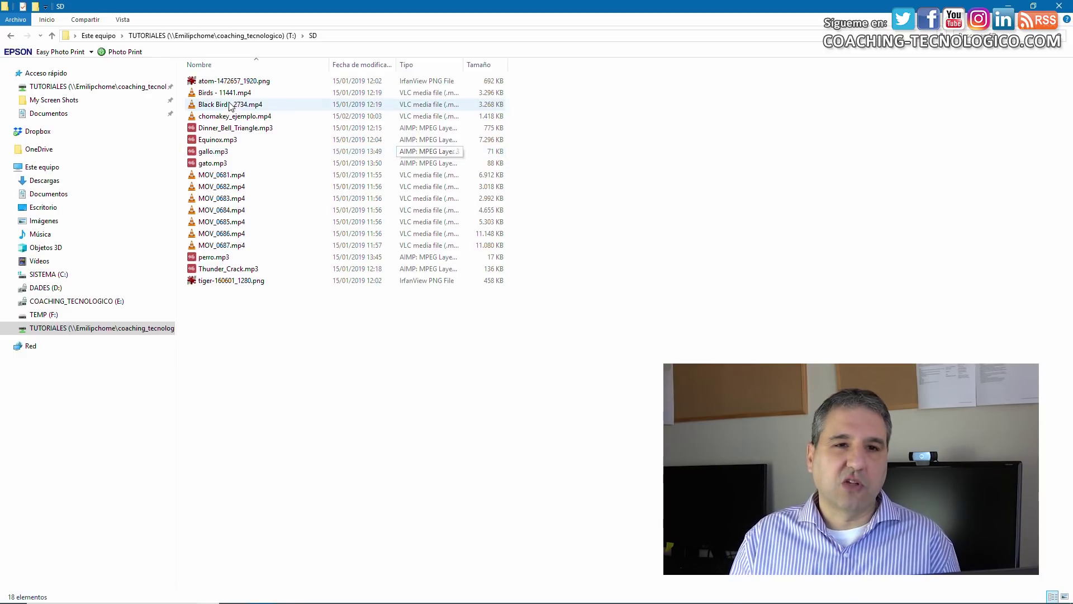
View the image atom-1472657_1920.png and play the audio file Dinner_Bell_Triangle.mp3, closing each viewer.
double_click(246, 80)
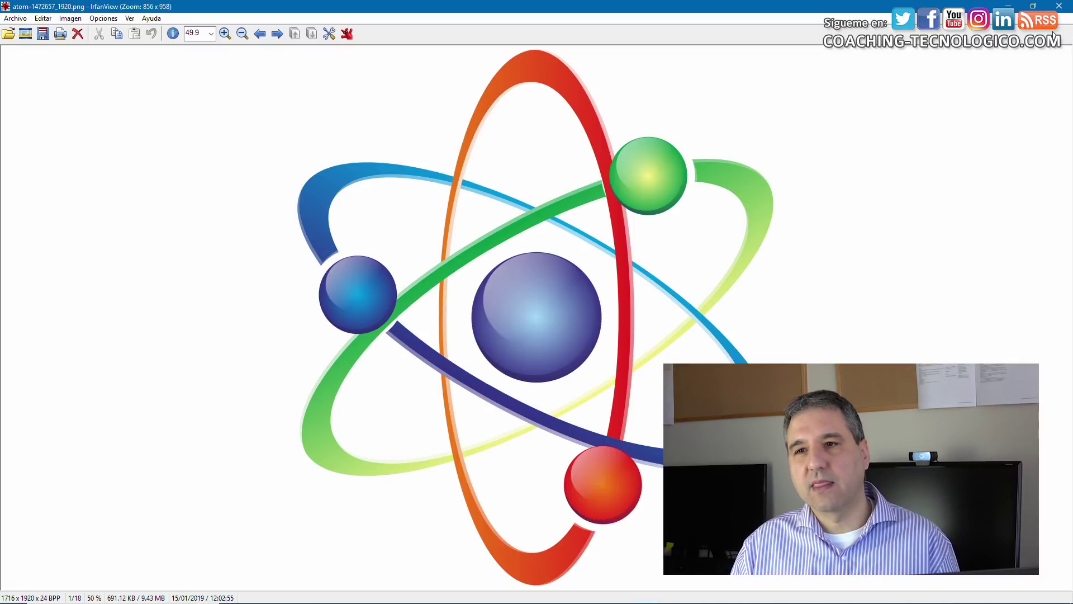
click(1060, 5)
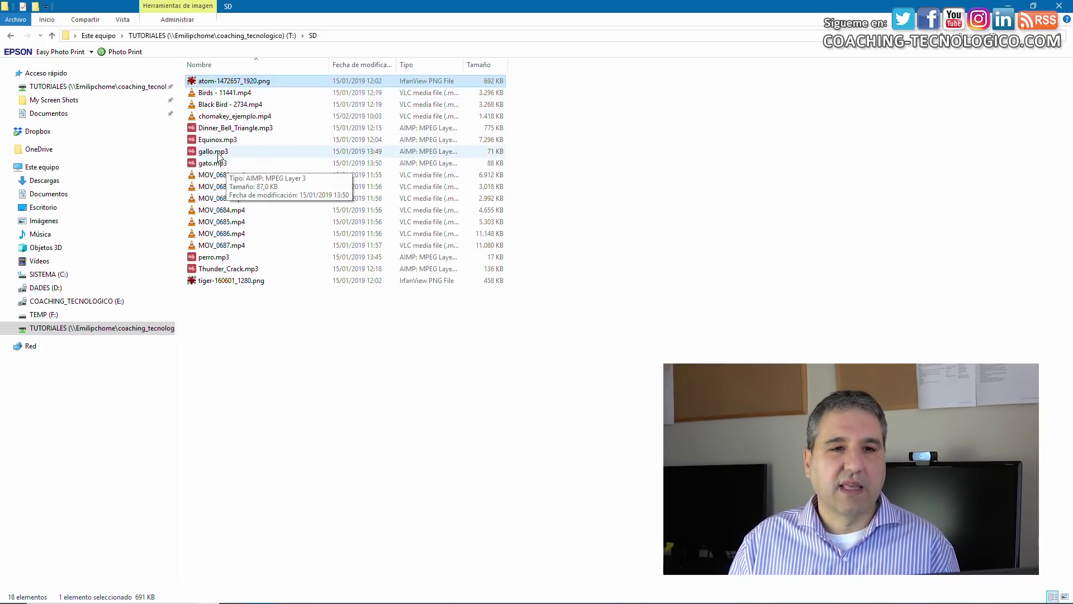
click(216, 130)
double_click(216, 130)
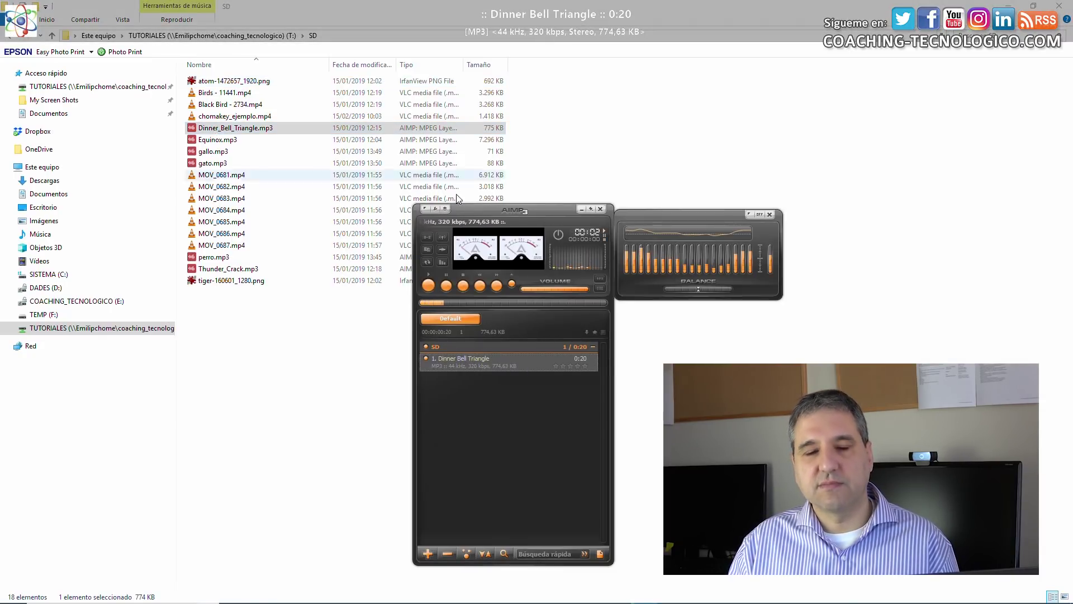
click(601, 209)
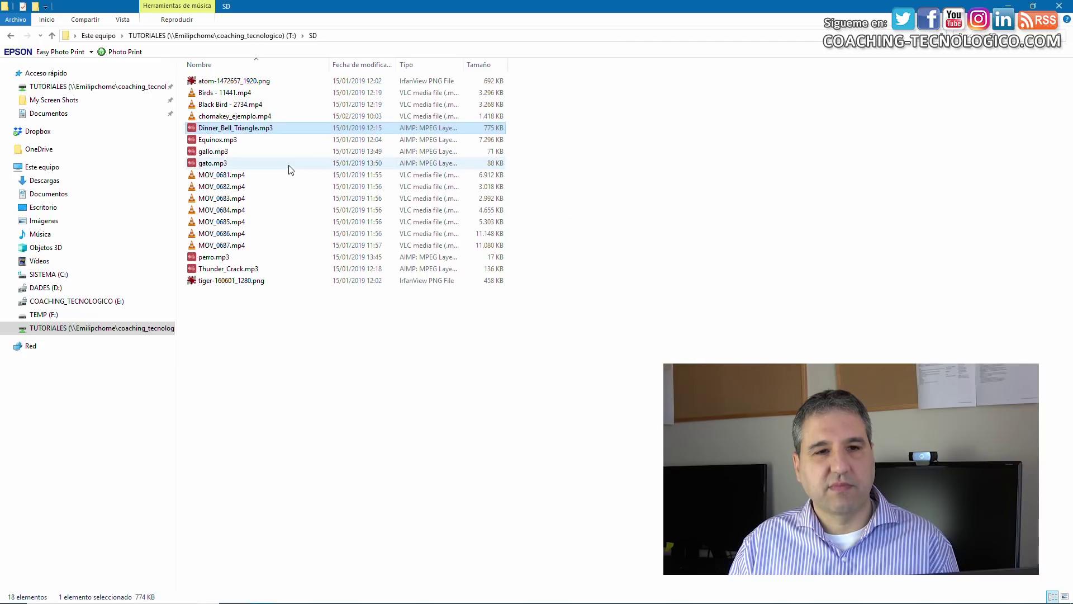
Listen briefly to Equinox.mp3 and gallo.mp3 from the SD folder, closing the player after each one.
double_click(214, 143)
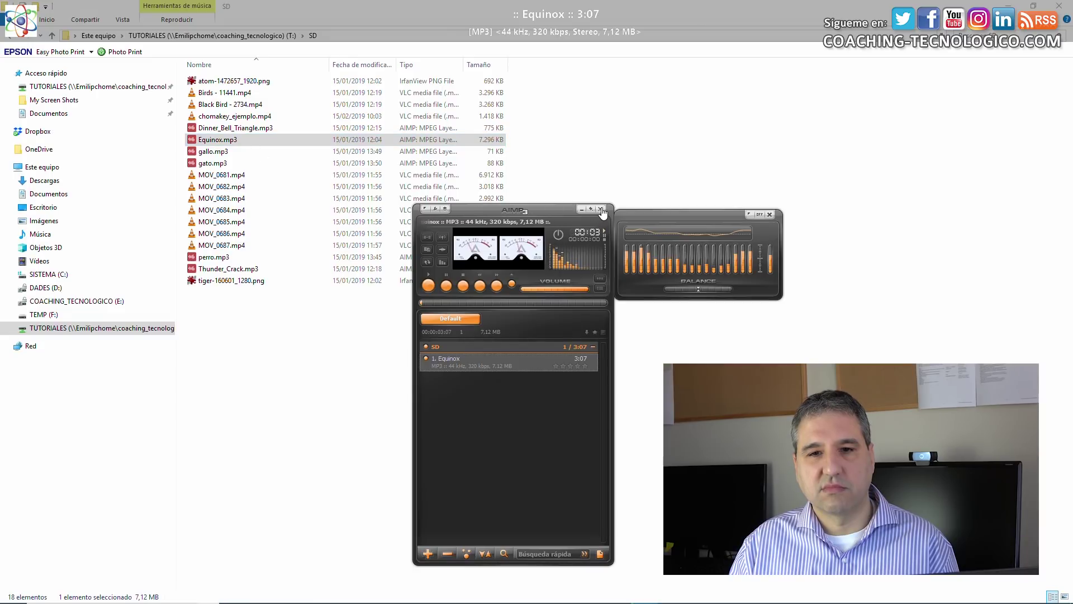
click(216, 144)
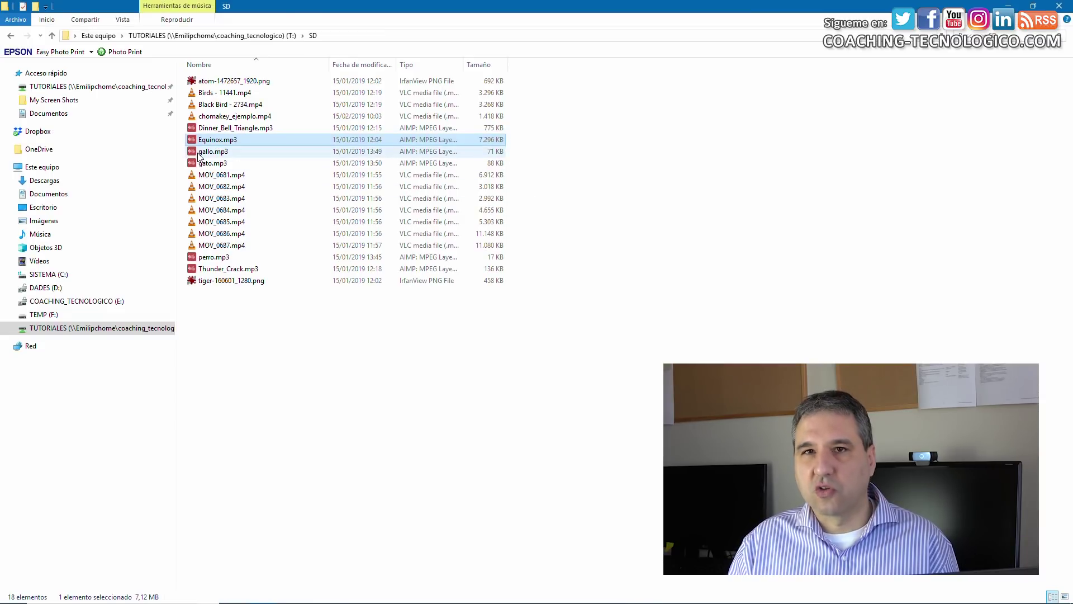
double_click(201, 152)
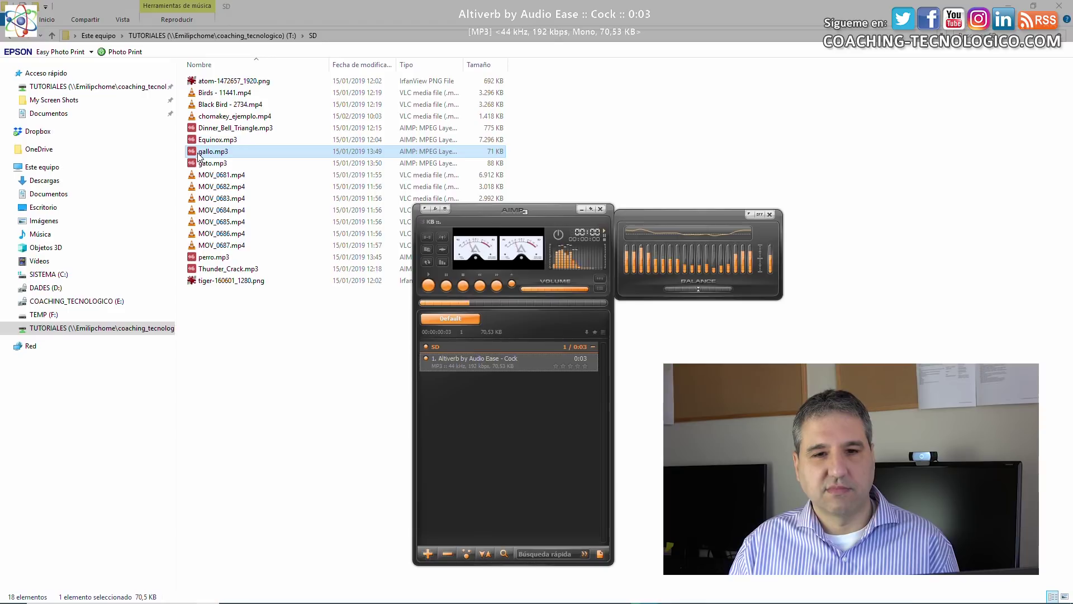
click(602, 209)
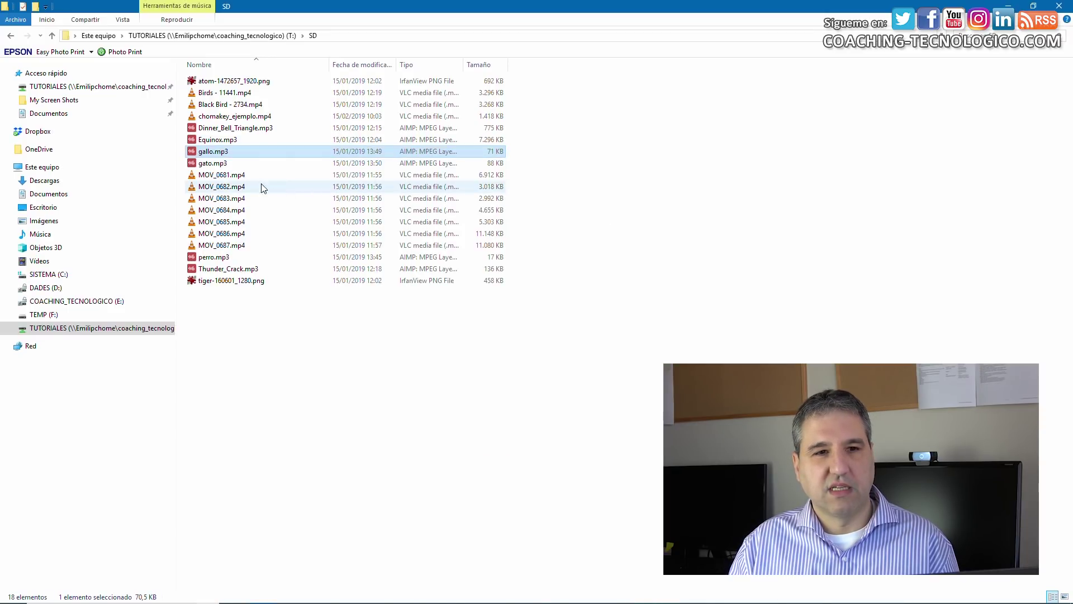
Listen to the sound effects gato.mp3, perro.mp3 and Thunder_Crack.mp3, and close the audio player.
double_click(213, 164)
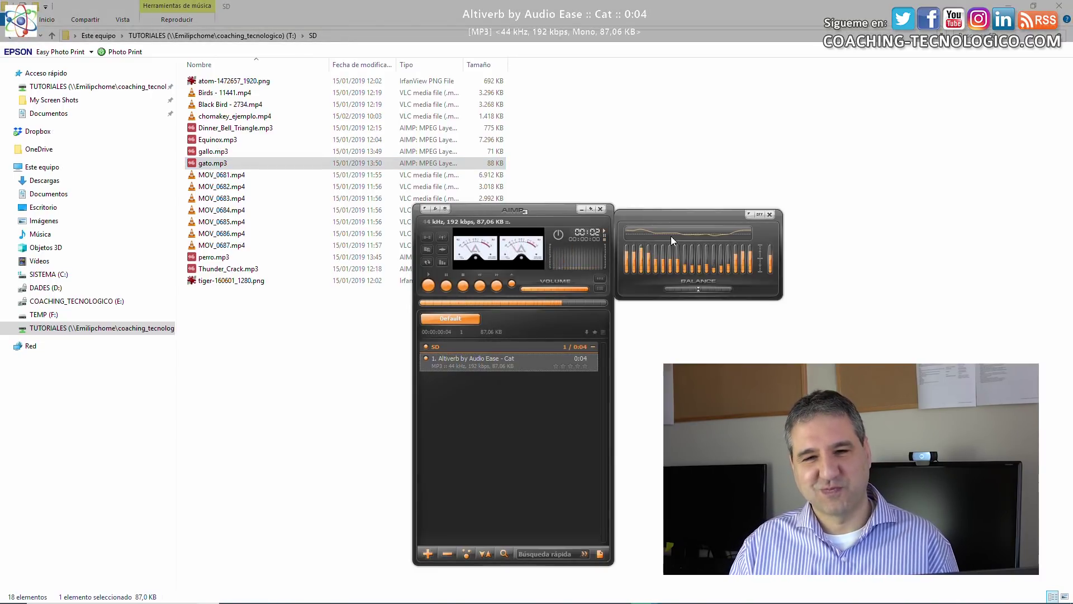
double_click(224, 259)
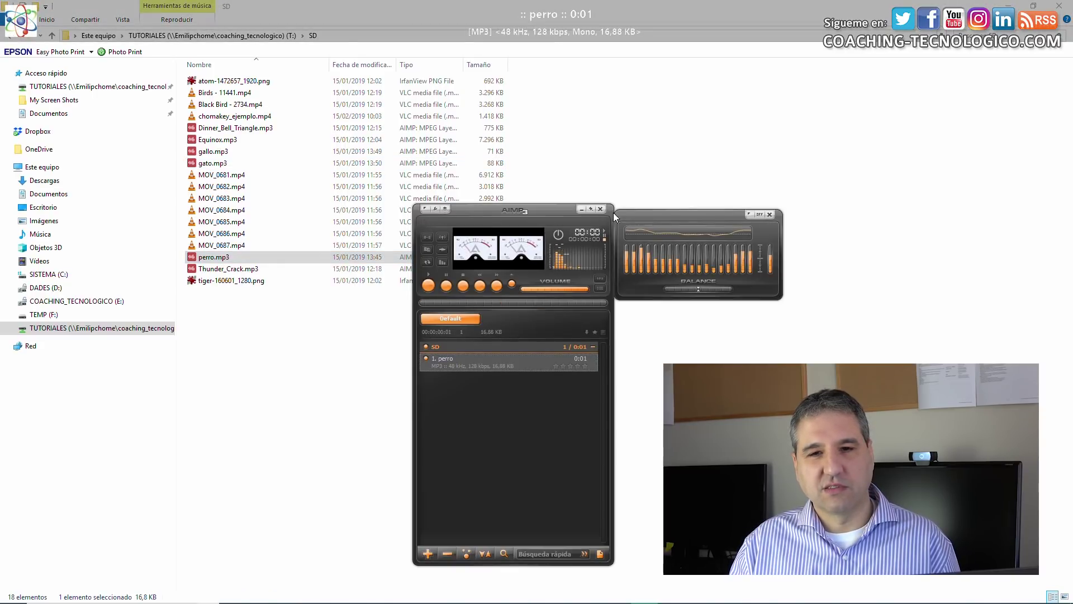
click(600, 209)
click(234, 269)
double_click(253, 269)
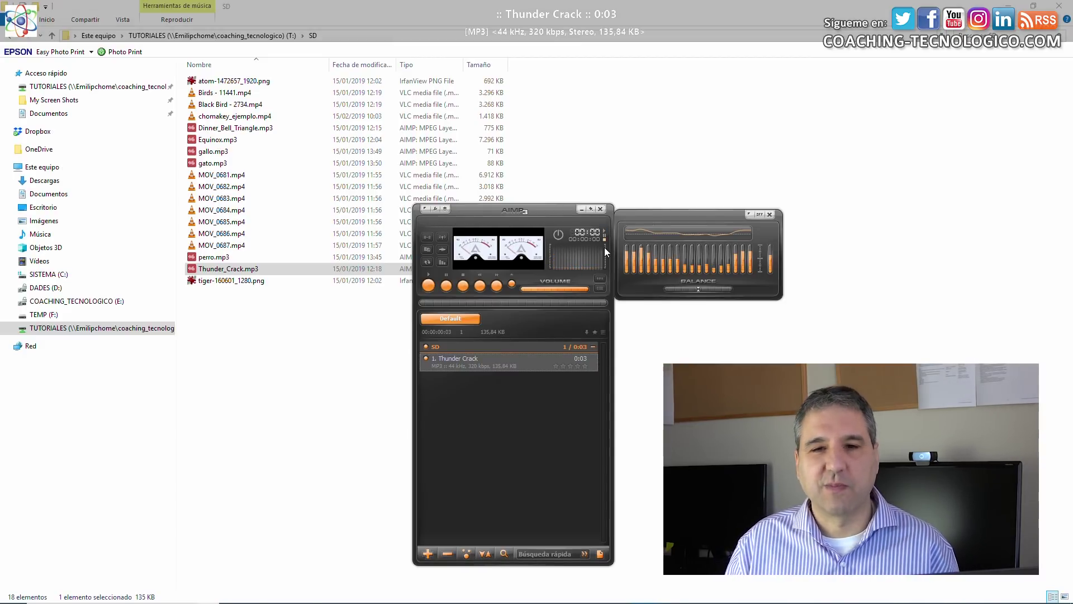
click(600, 210)
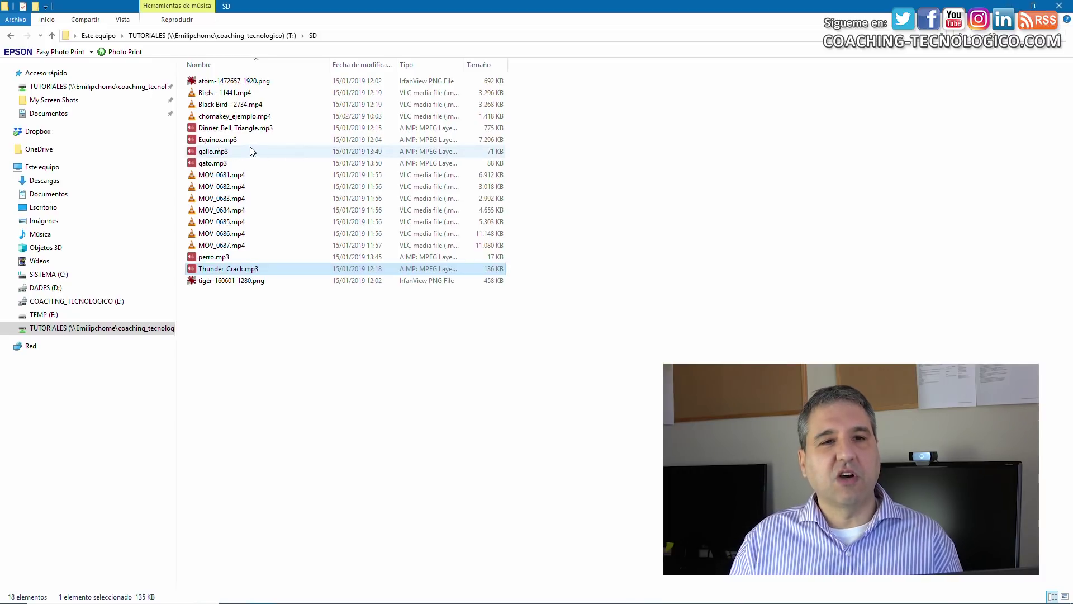
Preview the bird videos Birds - 11441.mp4 and Black Bird - 2734.mp4, closing the video player after each.
double_click(231, 93)
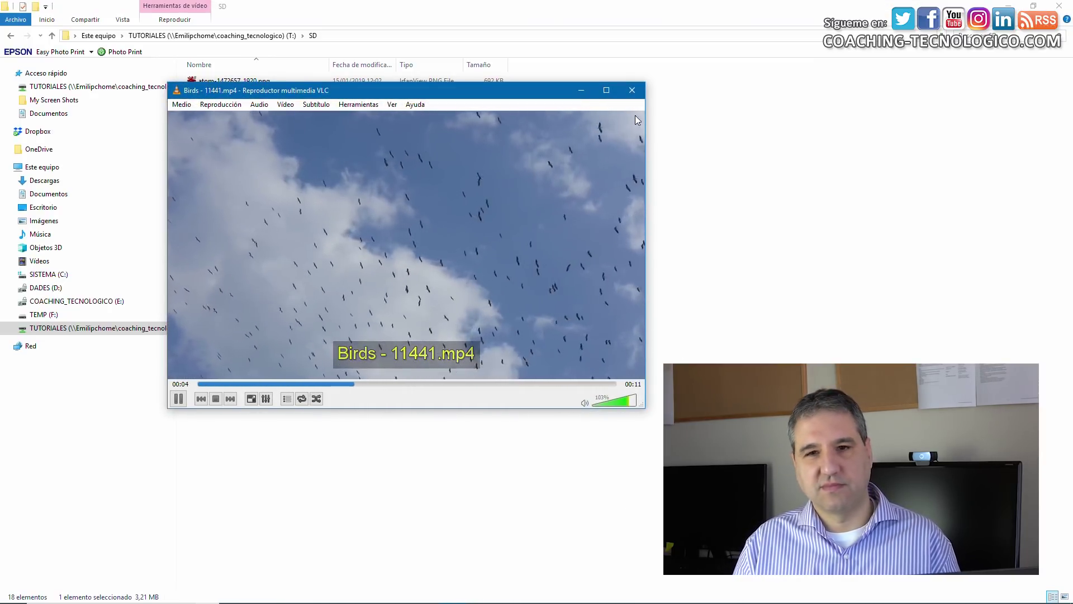
click(639, 97)
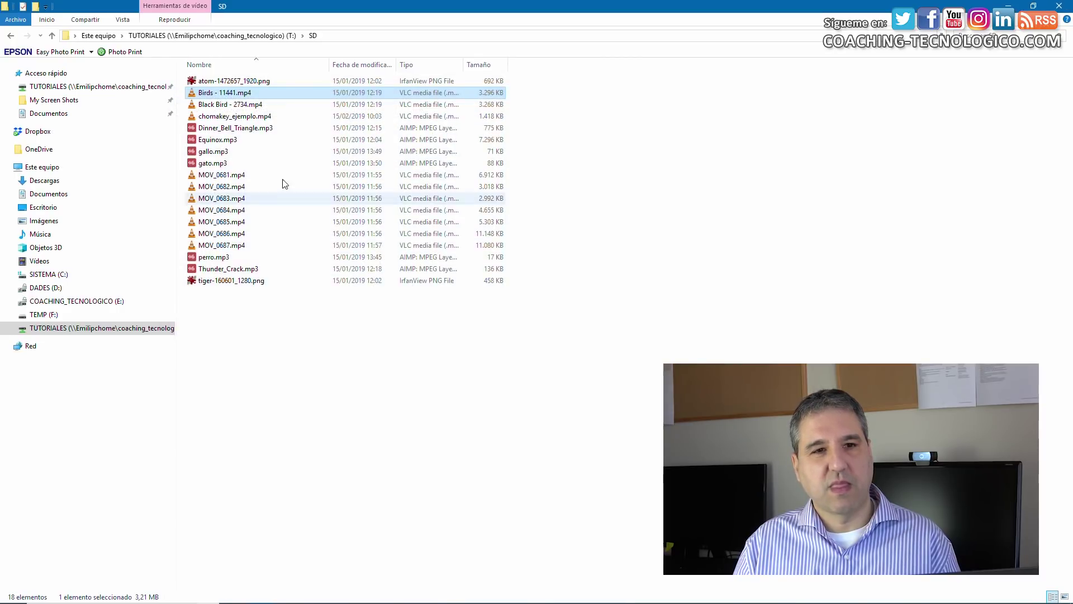
double_click(215, 105)
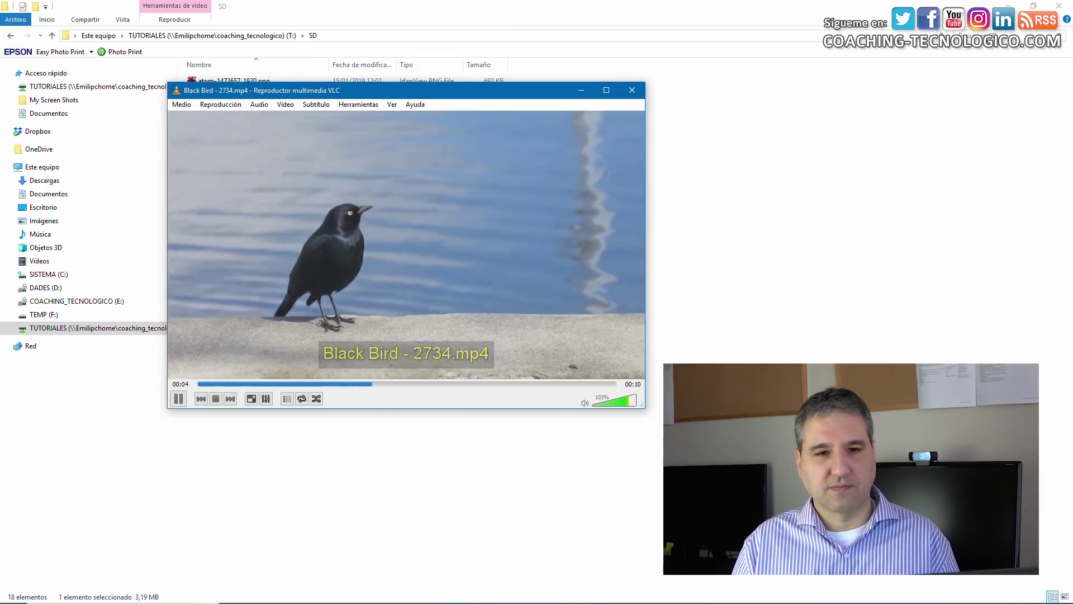
click(632, 90)
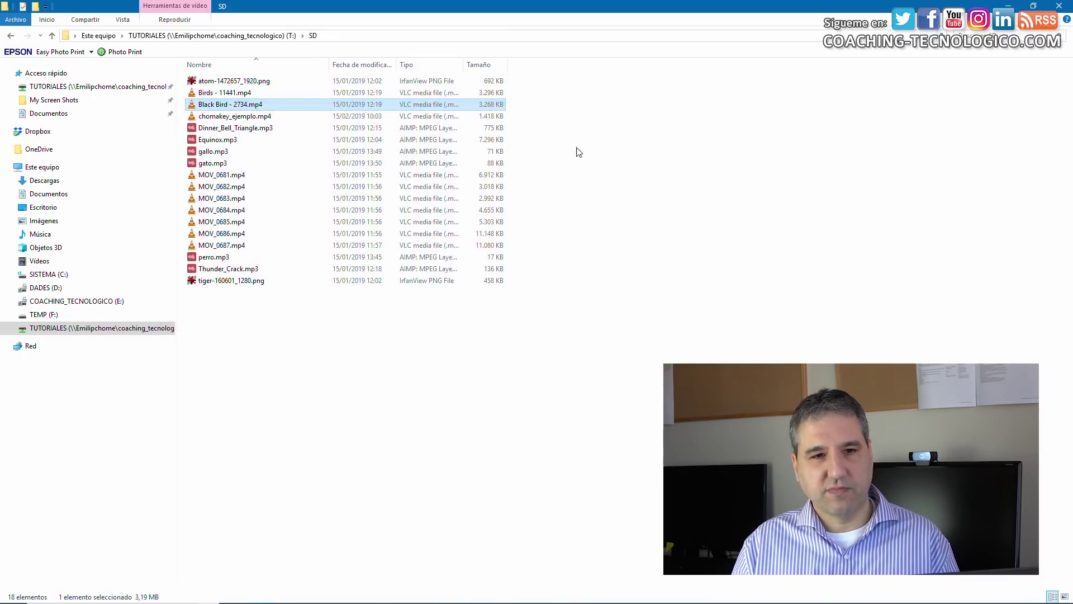
Preview MOV_0681.mp4, skip ahead through its footage, and close the video player.
double_click(230, 175)
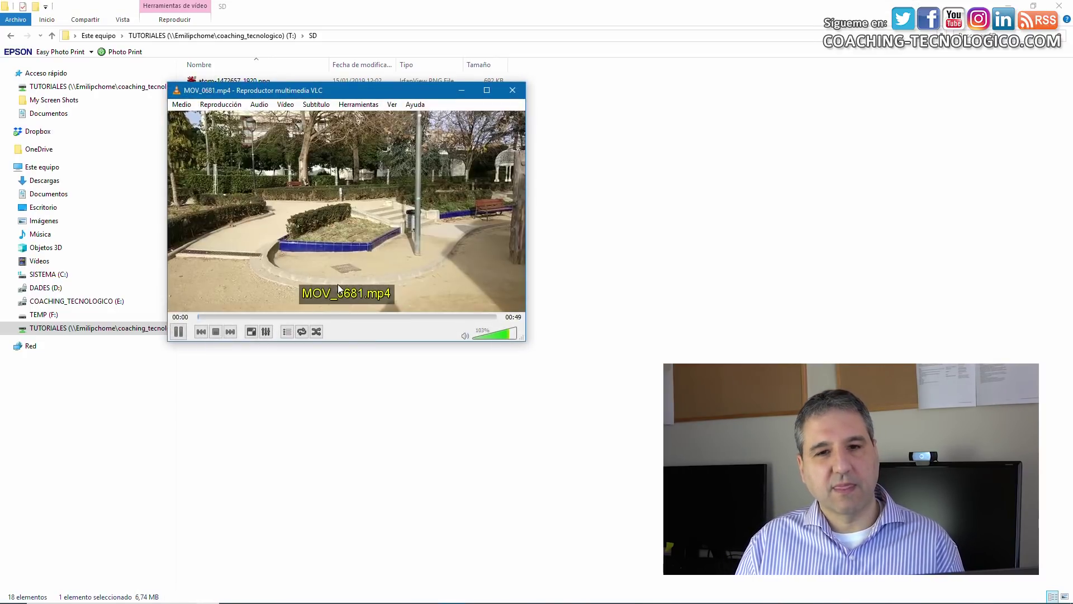
click(259, 317)
click(319, 316)
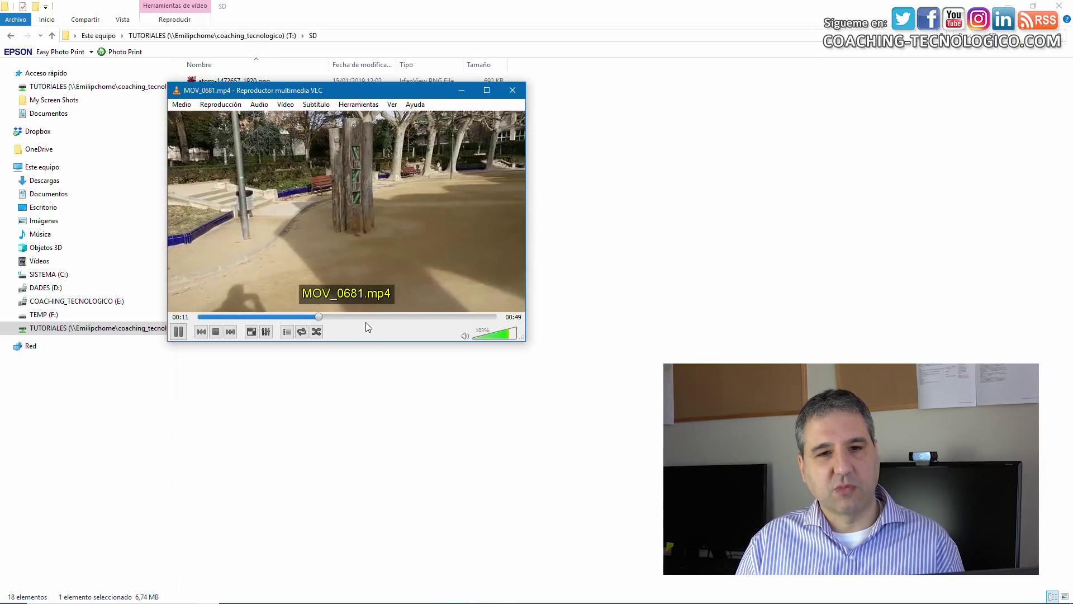
click(511, 92)
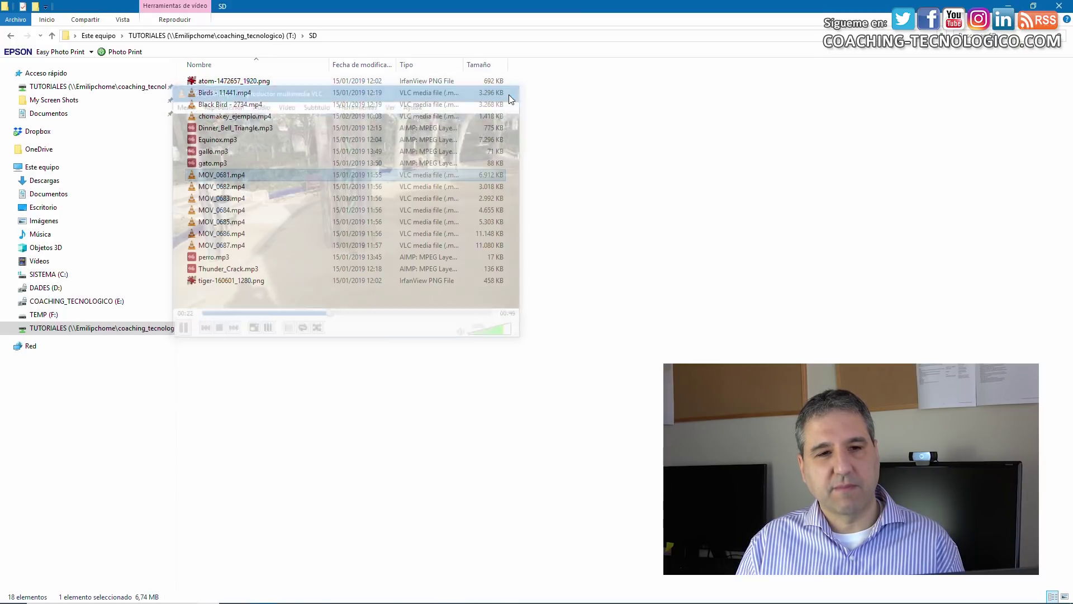
Preview MOV_0683.mp4, skipping ahead in it, and MOV_0685.mp4, closing the video player after each clip.
double_click(227, 196)
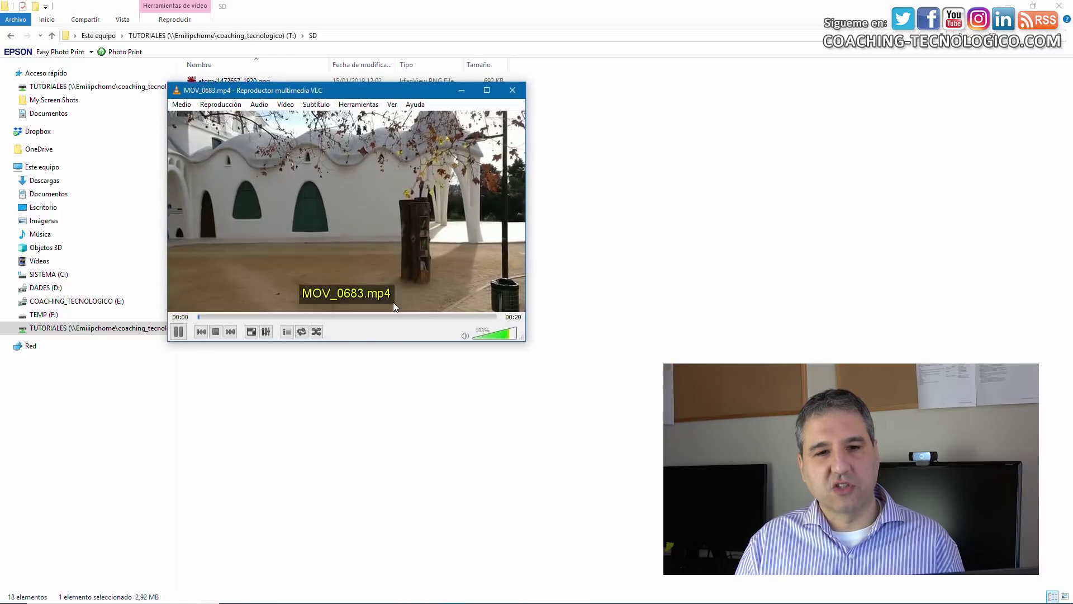
click(347, 316)
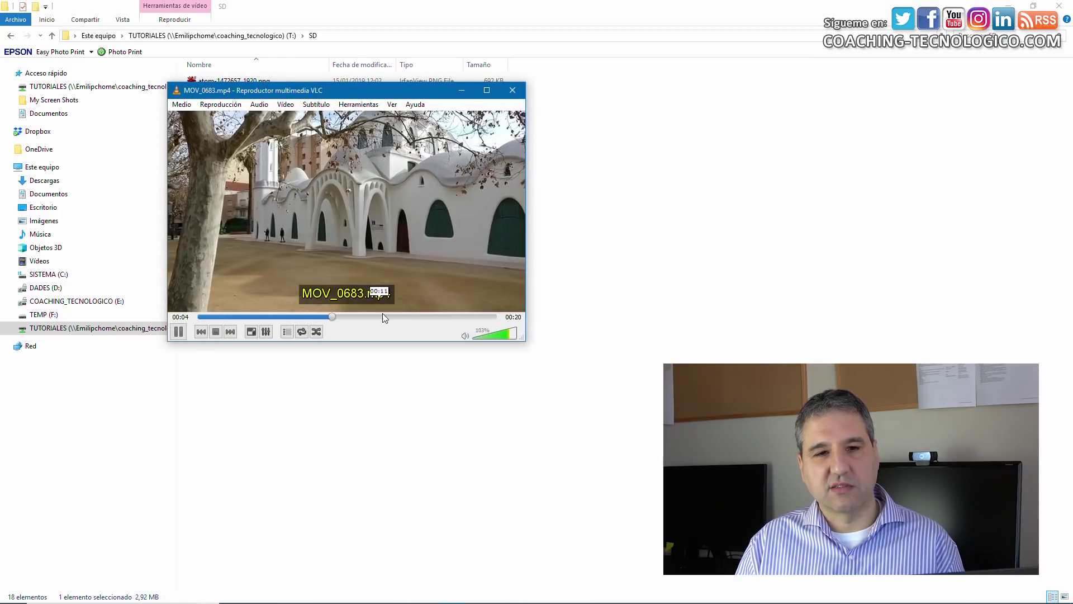
click(513, 90)
double_click(235, 220)
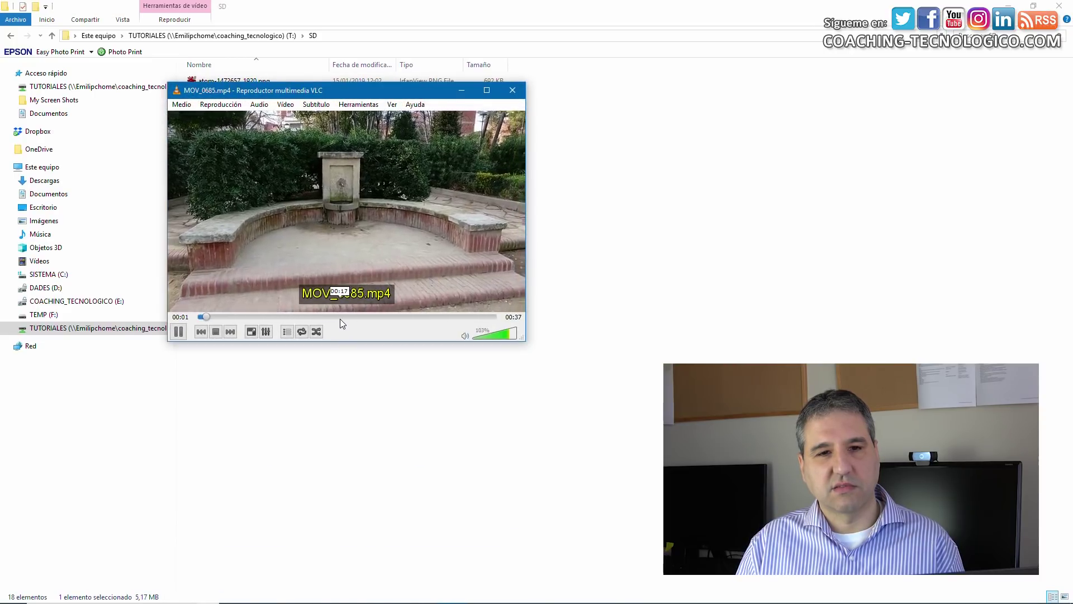
click(520, 95)
click(335, 347)
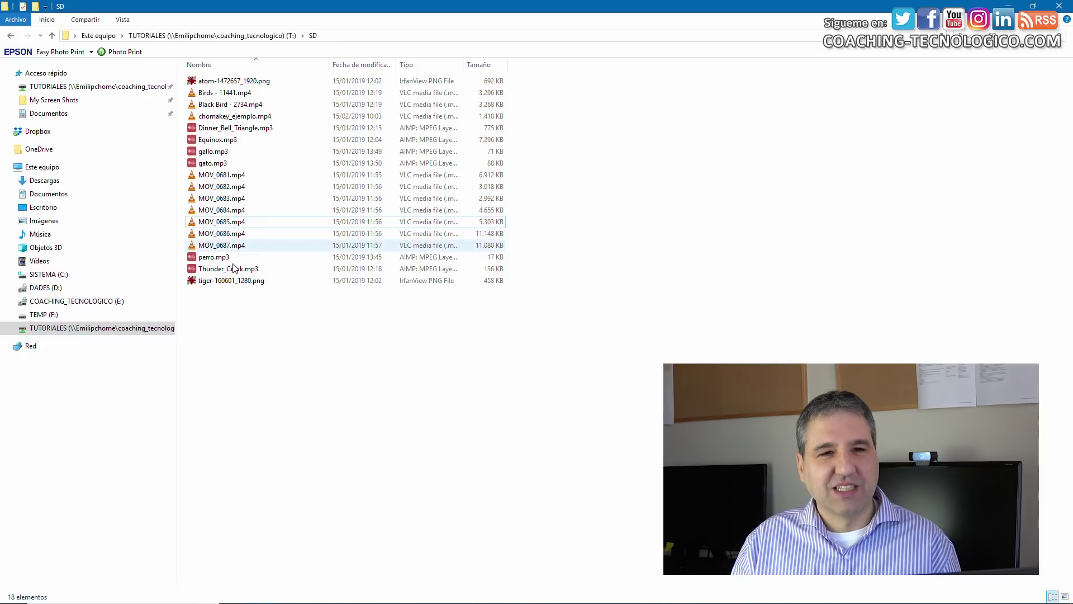
Play the chomakey_ejemplo.mp4 clip, close the video player, and switch back to the OpenShot download page in Chrome.
double_click(223, 120)
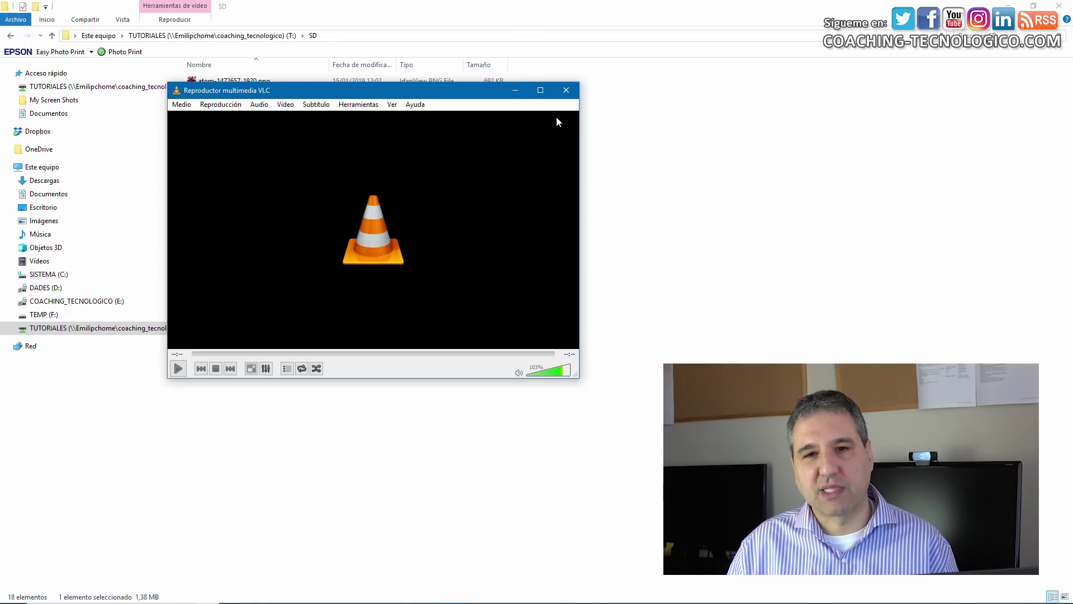
click(566, 90)
click(385, 418)
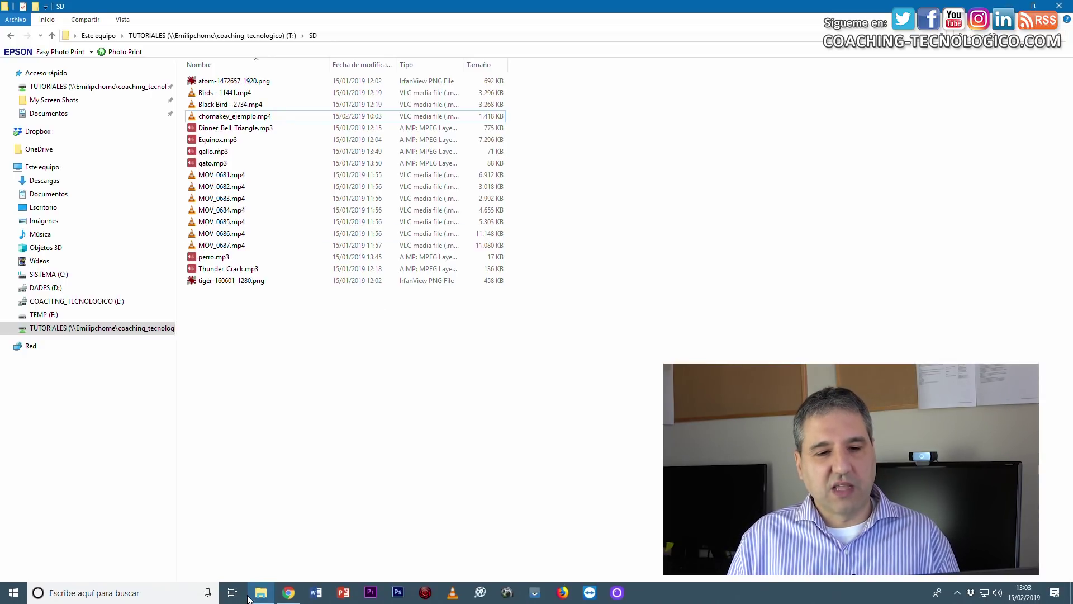
click(289, 594)
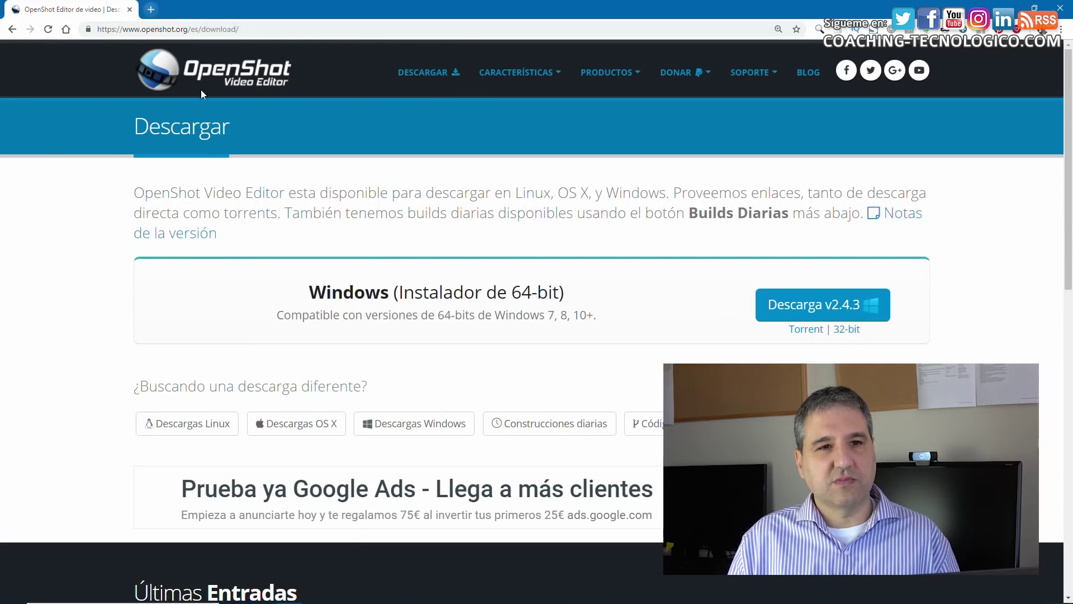
Search the web for vlc in a new tab, view the official VideoLAN download page, and close that tab.
click(151, 10)
text(vl)
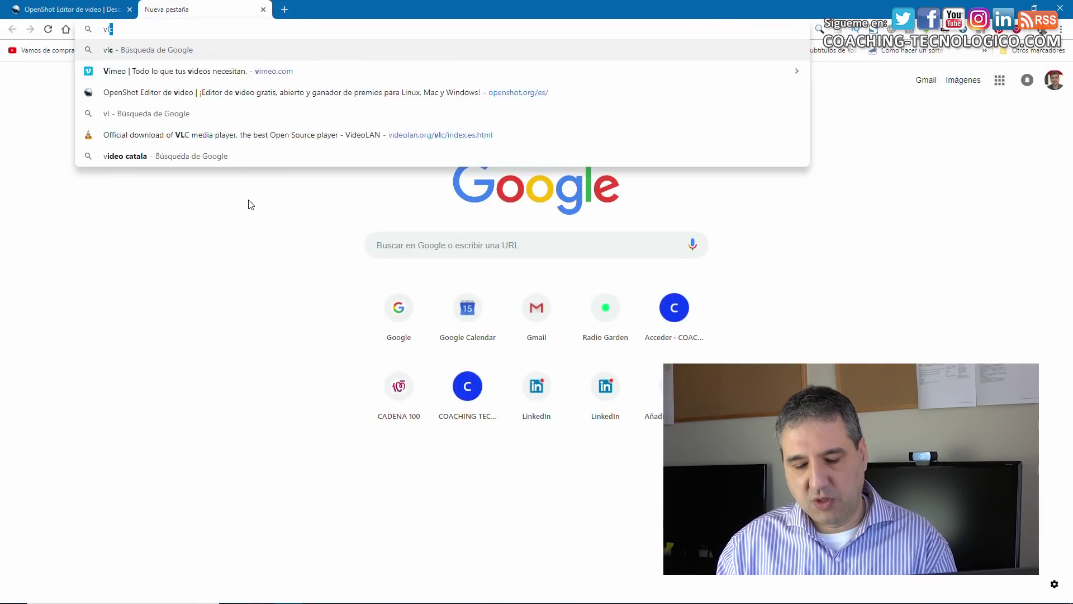
text(c)
key(Return)
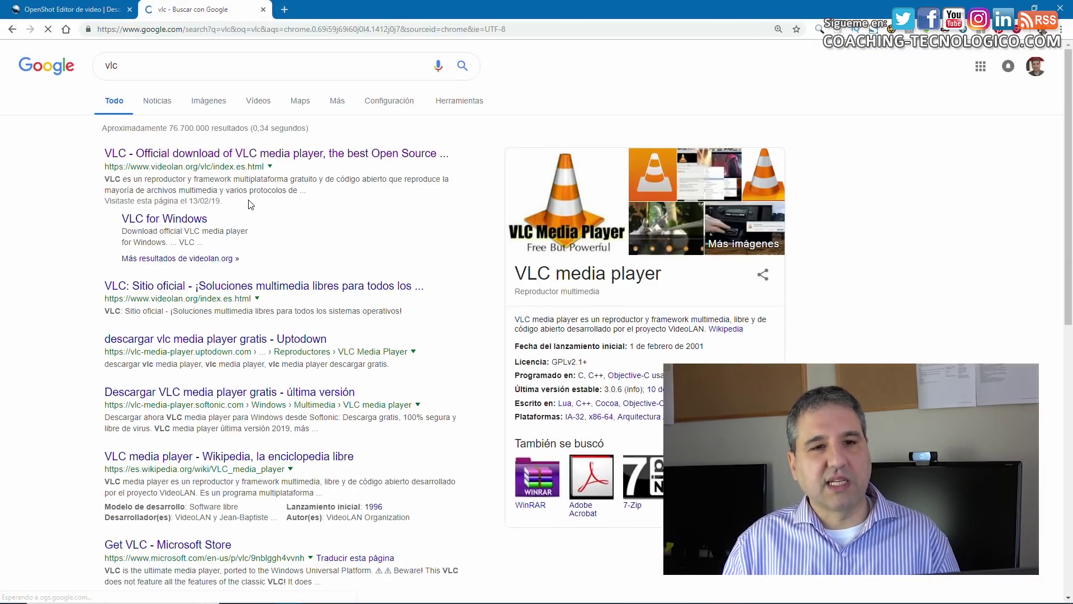
click(272, 154)
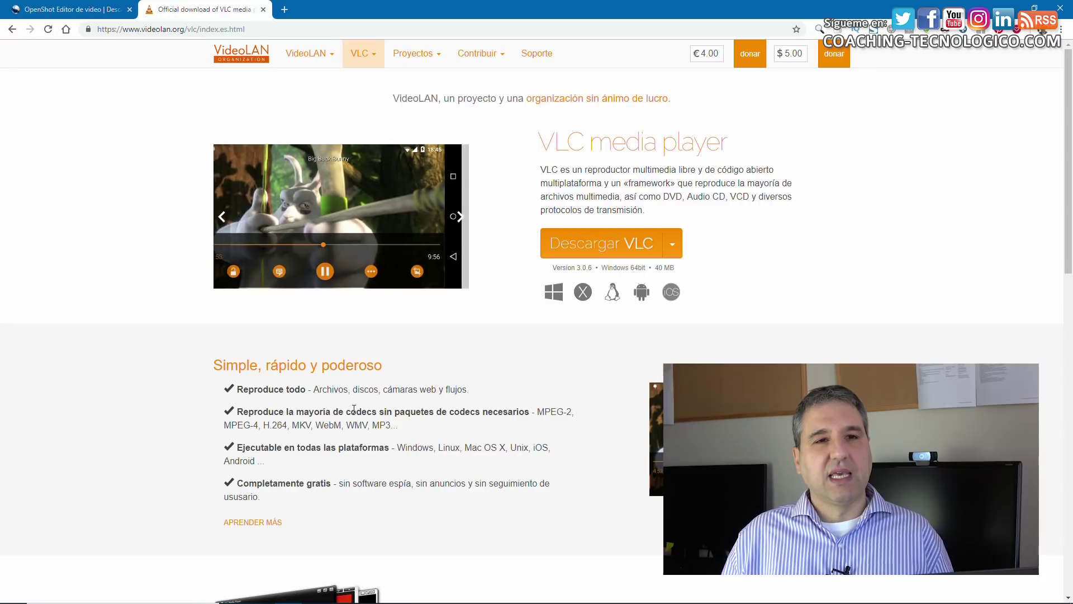
click(264, 9)
click(151, 10)
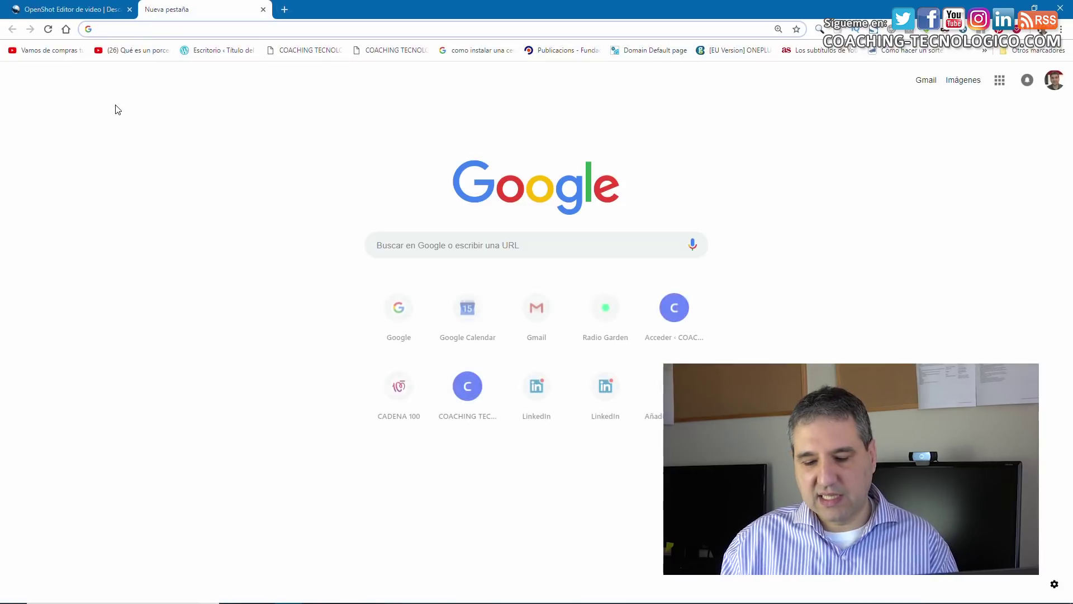
text(aimp)
key(Return)
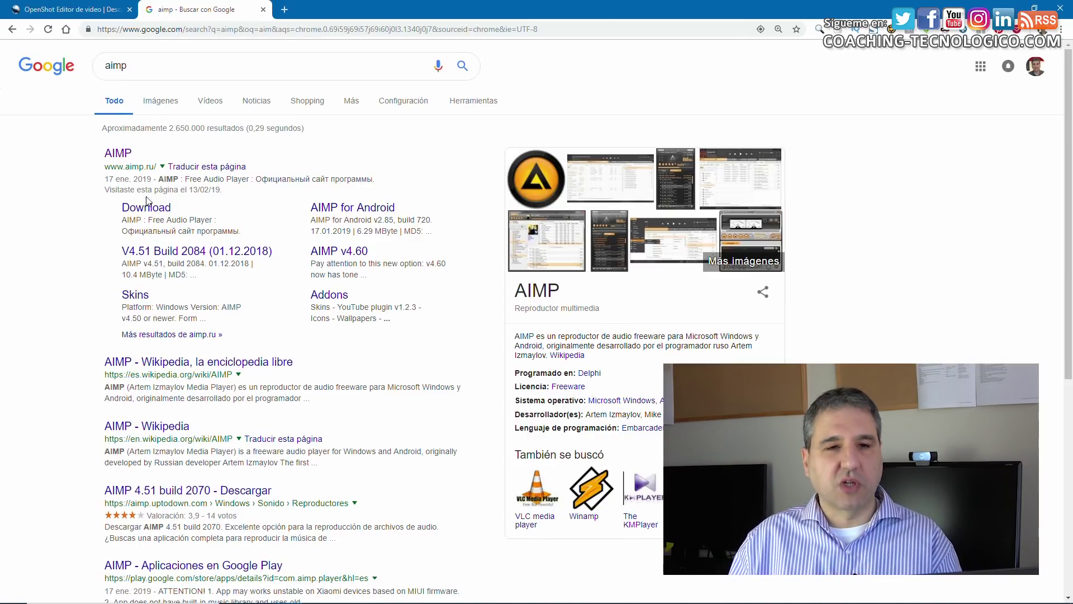
click(125, 158)
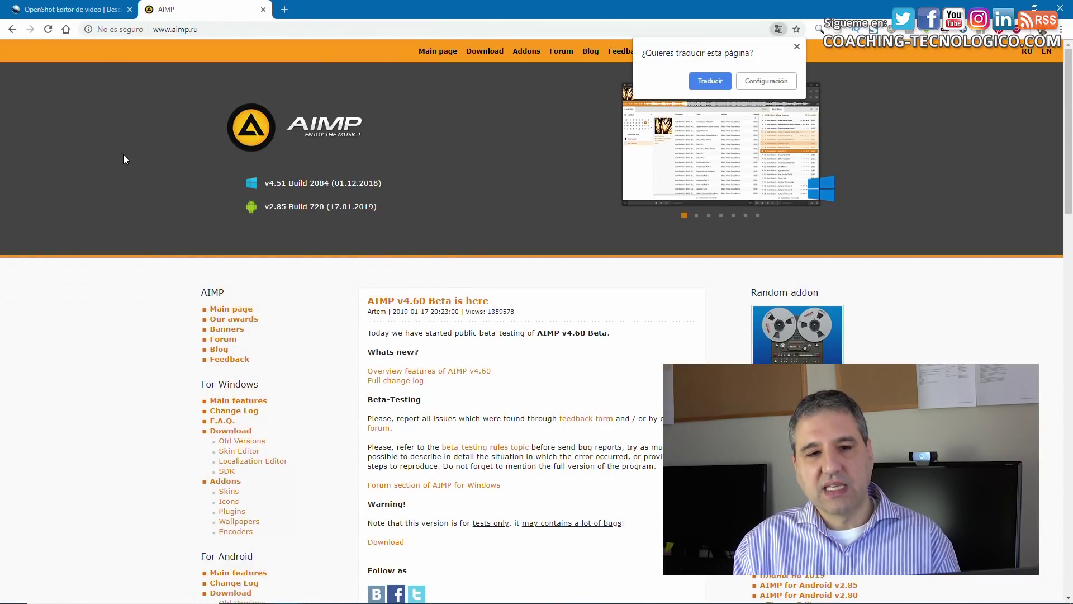
click(797, 46)
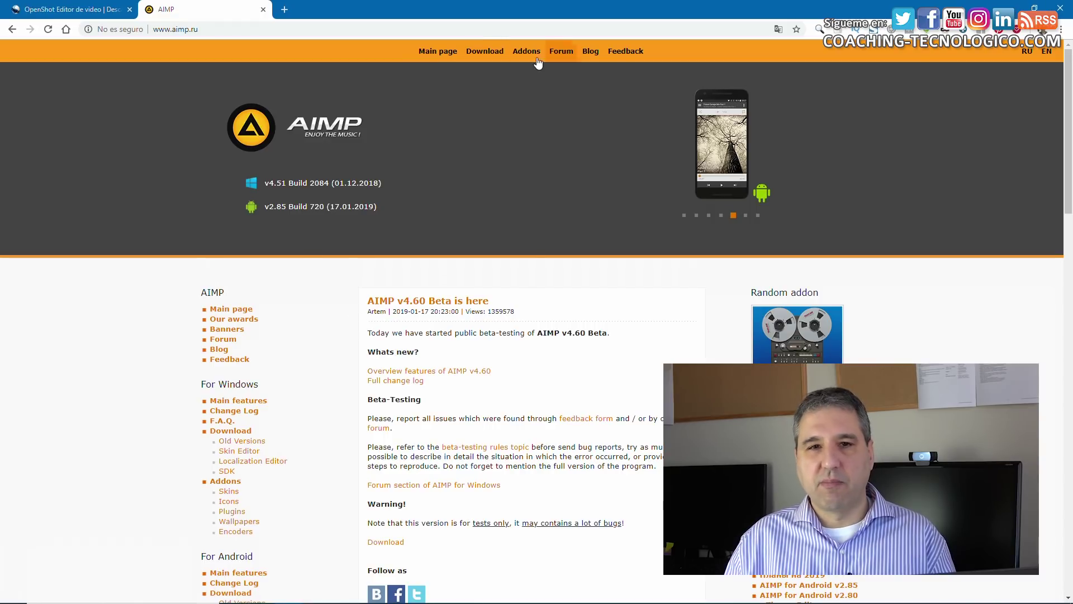
click(485, 51)
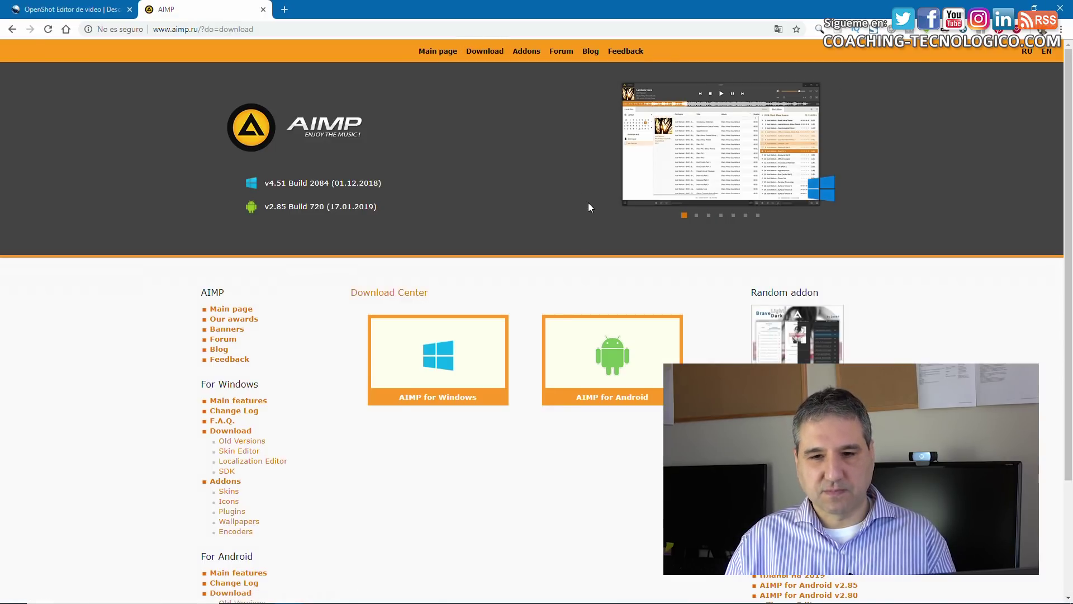
Close the browser, open Equinox.mp3 from the SD folder in AIMP, and close the audio player.
click(1059, 9)
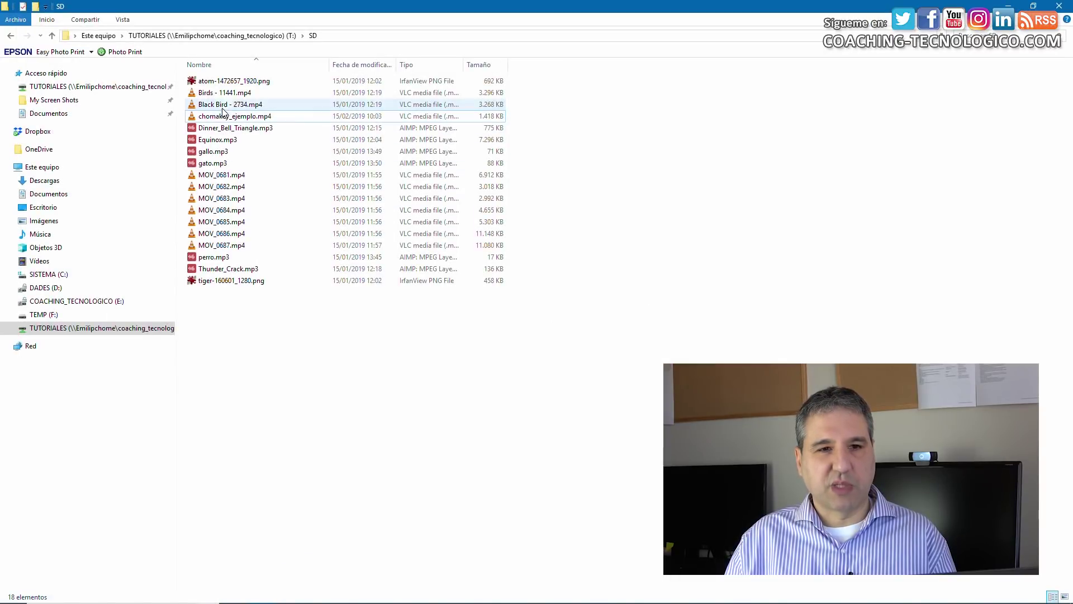
double_click(224, 143)
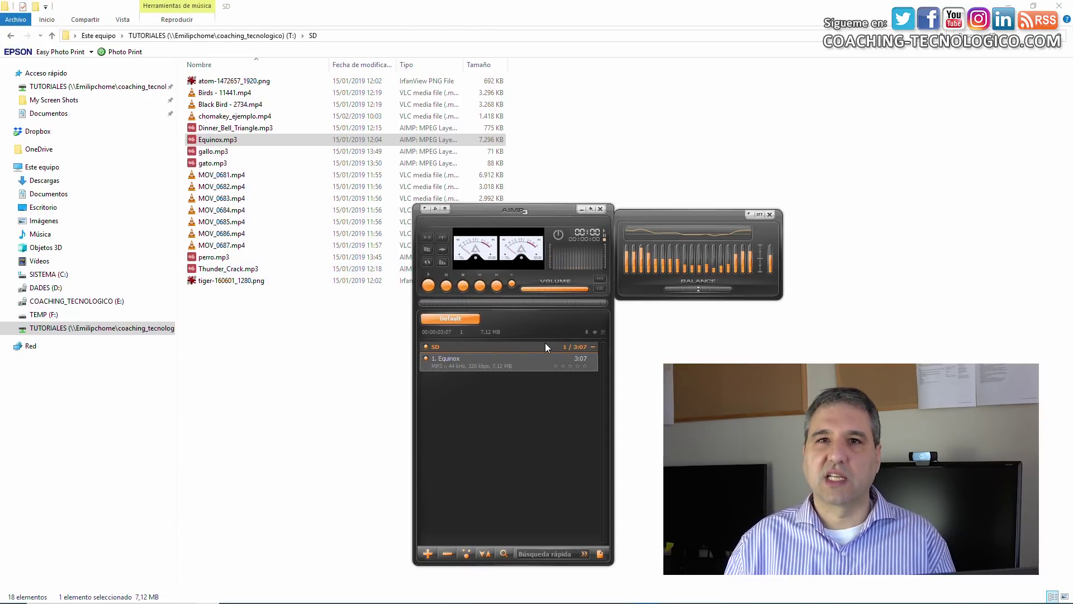
click(600, 209)
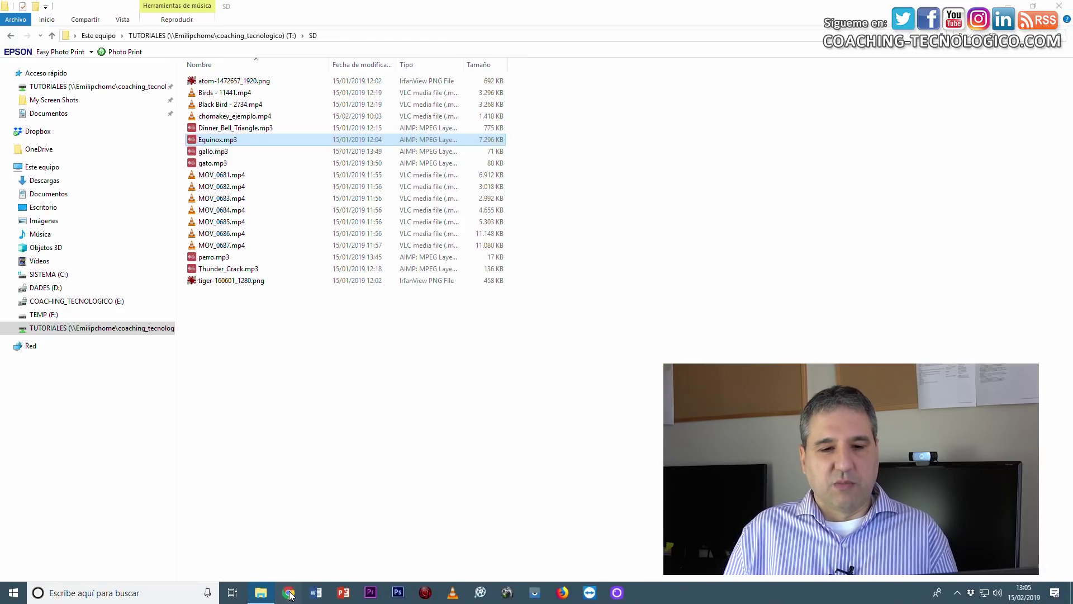
Open Chrome and switch Google to the coaching-tecnologico account.
click(289, 592)
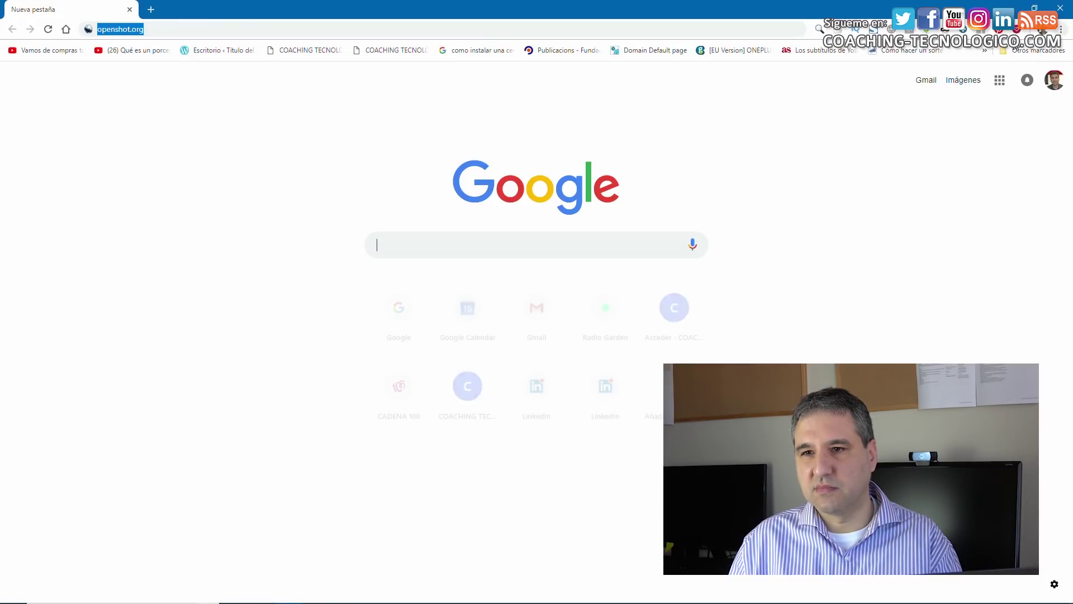
click(1061, 29)
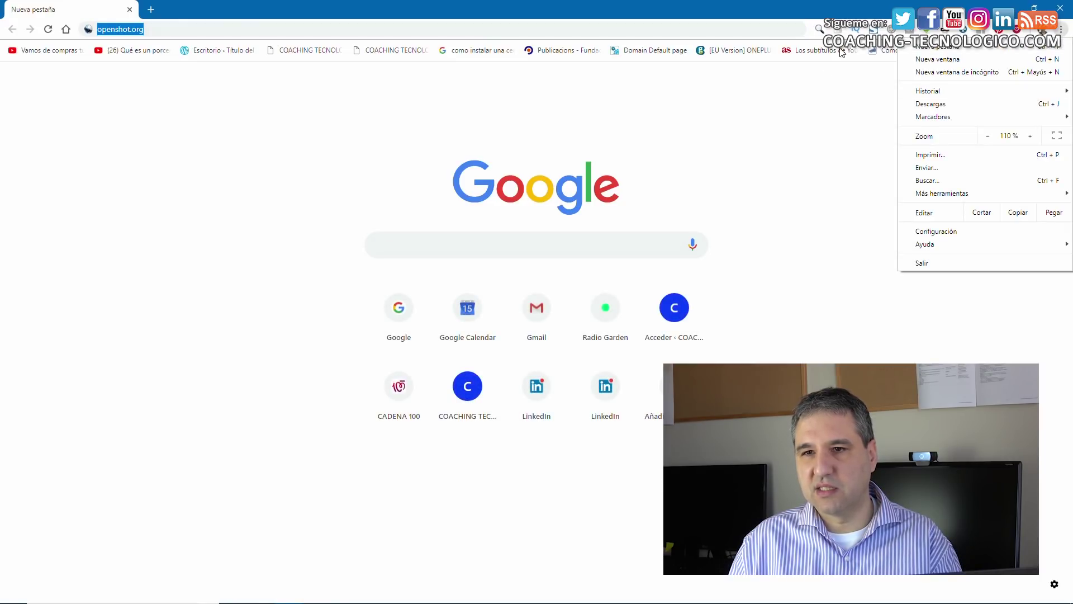
key(Escape)
click(1054, 80)
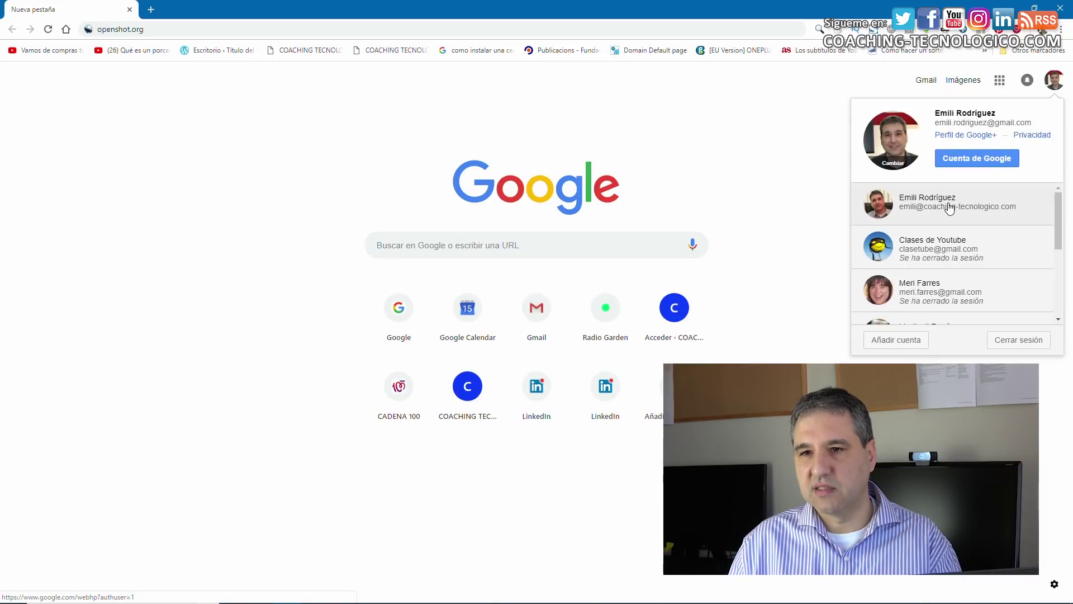
click(951, 207)
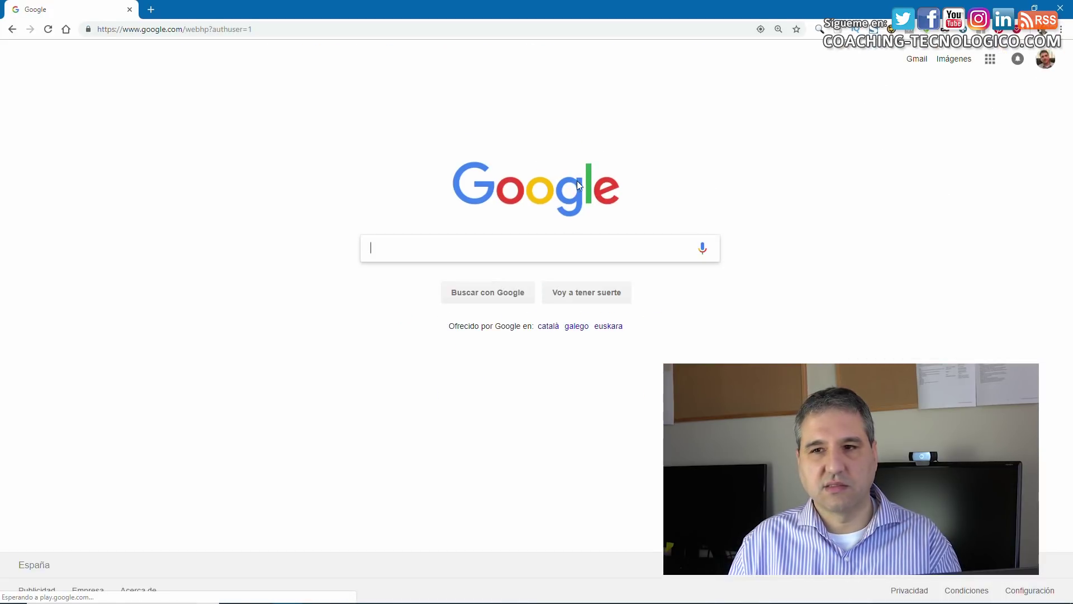
Search Google for openshot and increase the browser's page zoom.
text(openshot)
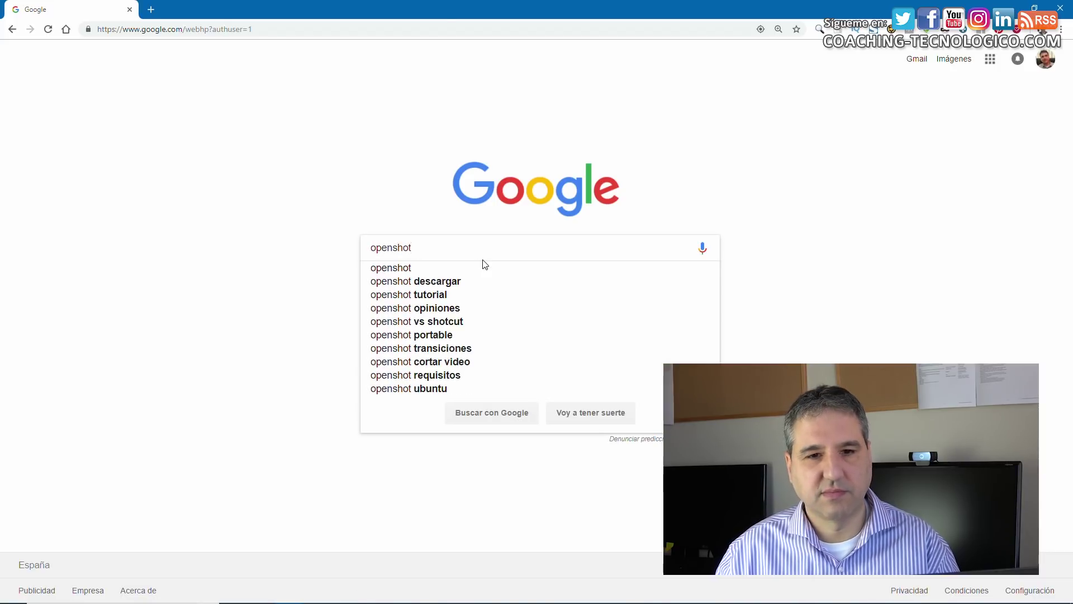
key(Return)
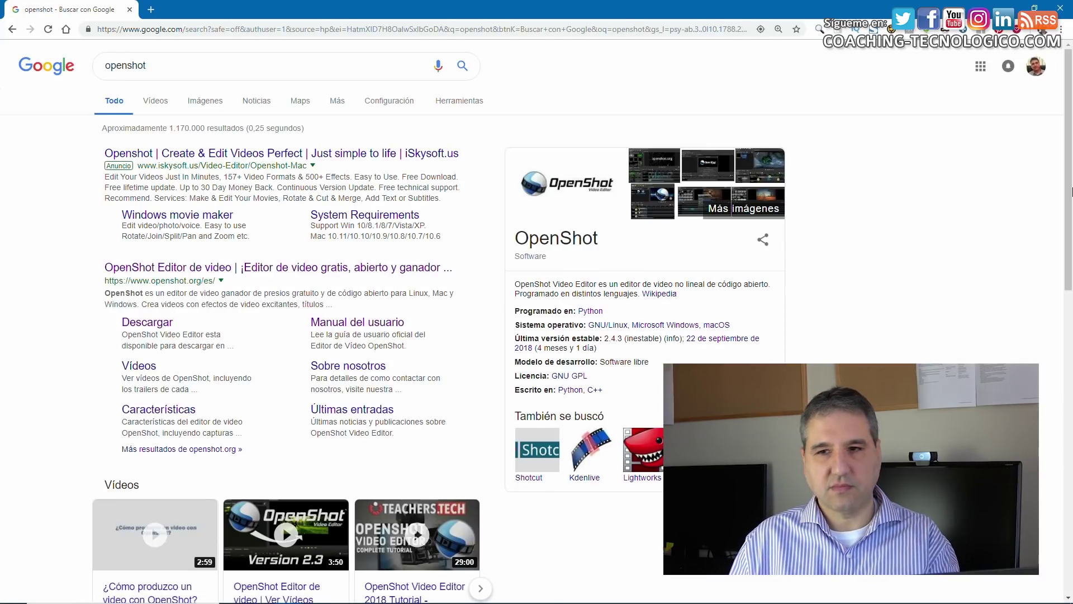
click(1065, 34)
click(1031, 136)
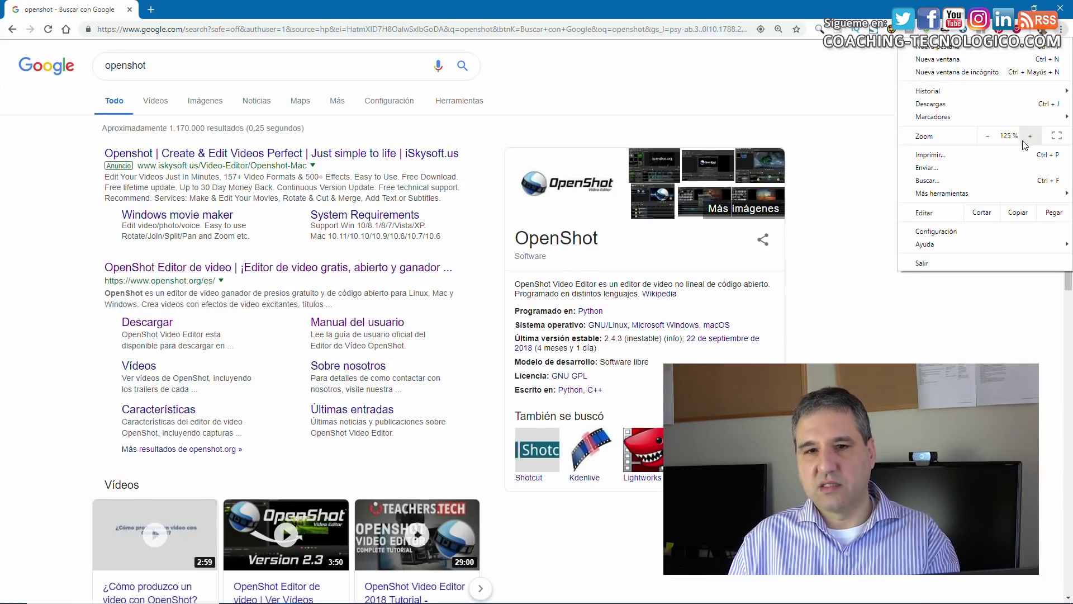
click(1030, 135)
Open the official OpenShot website, go to its download page, and choose the Windows downloads.
click(229, 356)
click(229, 356)
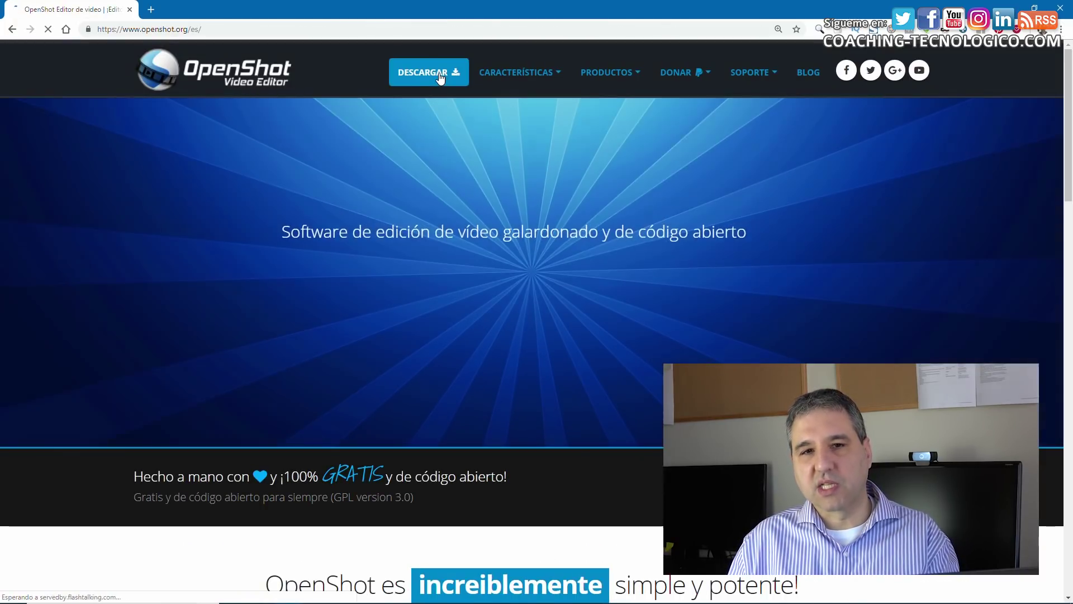
click(439, 73)
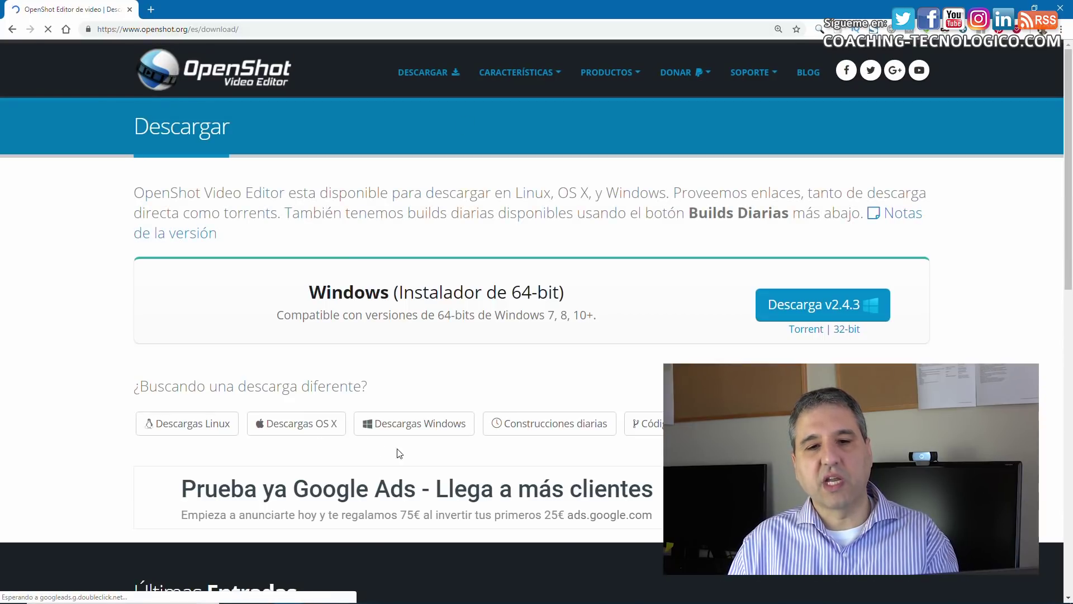
click(446, 432)
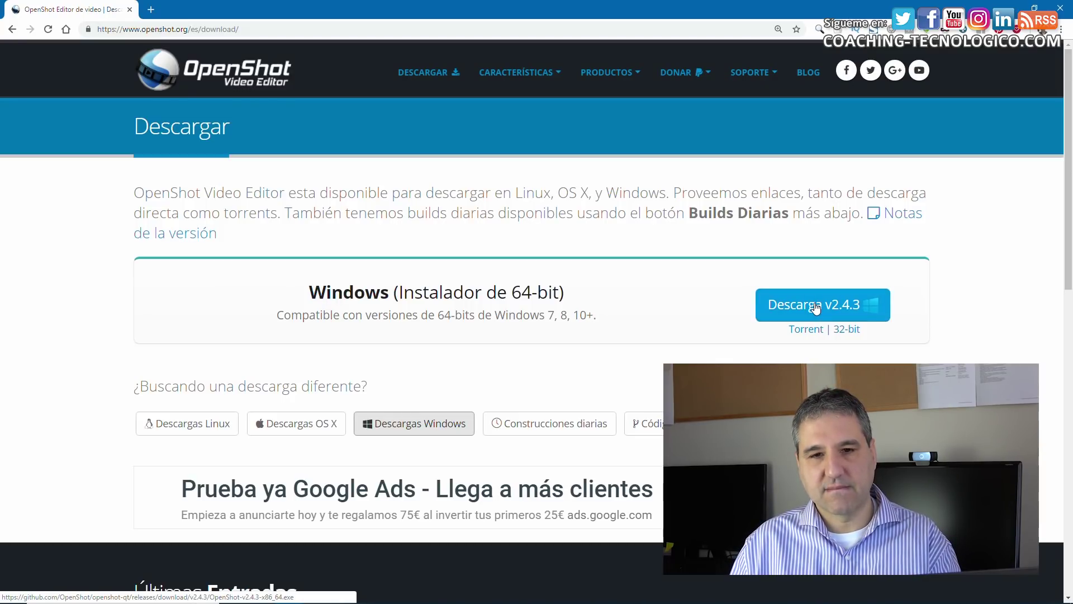
Download the 64-bit Windows installer v2.4.3 and save it as OpenShot-v2.4.3-x86_64.exe in the TUTORIALES (T:) folder.
scroll(425, 447, down, 5)
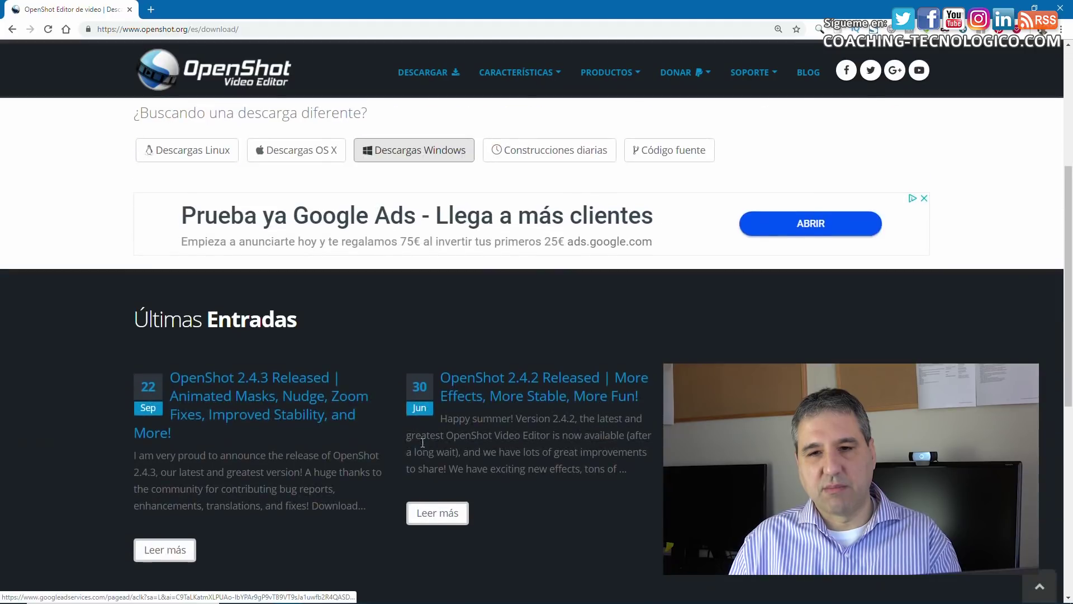
scroll(422, 442, up, 5)
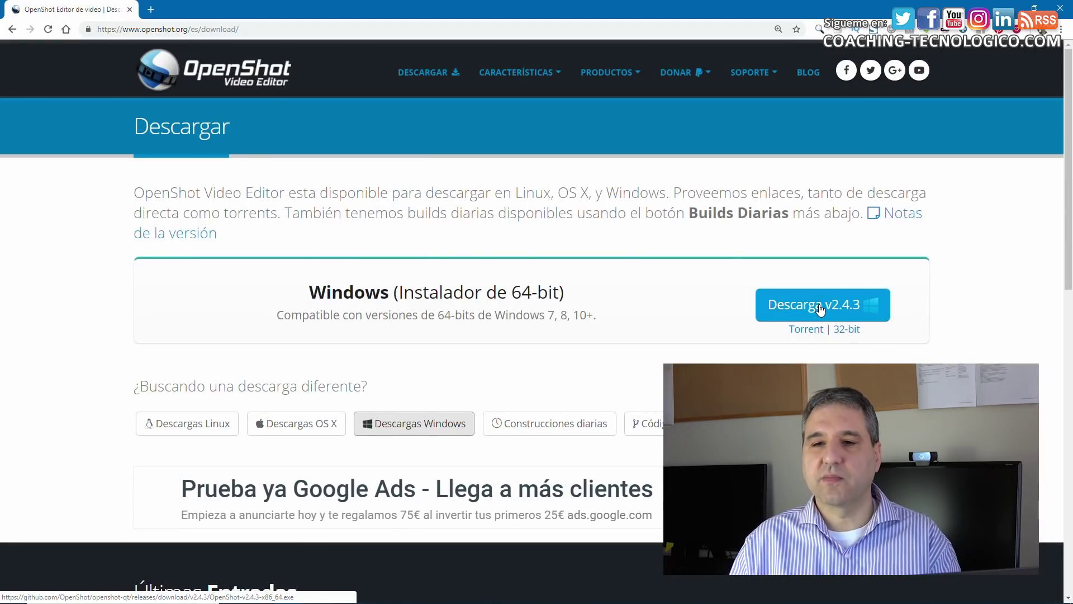
click(820, 309)
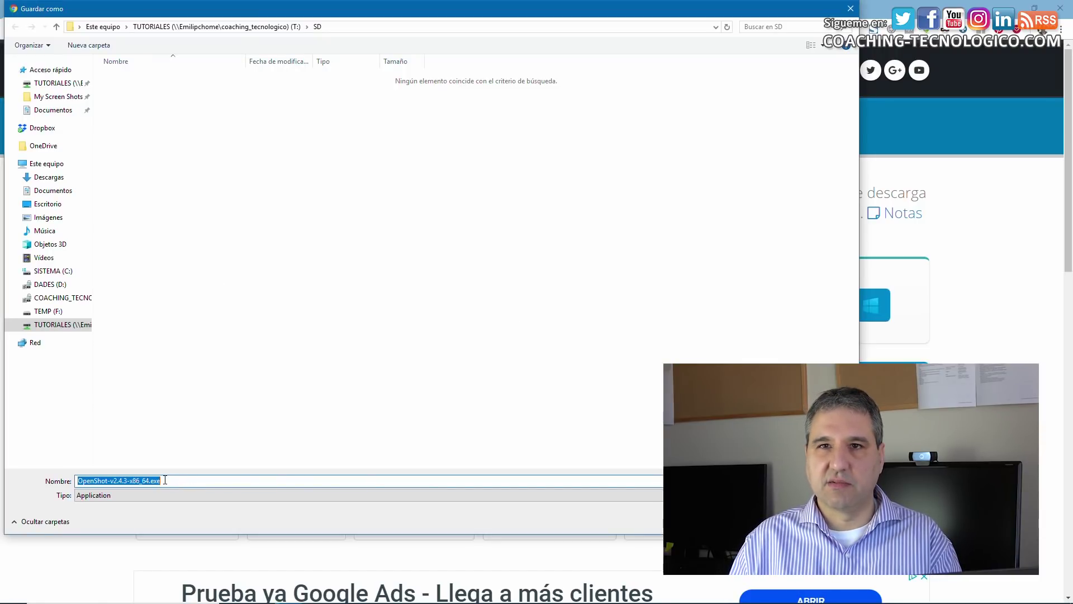
key(Return)
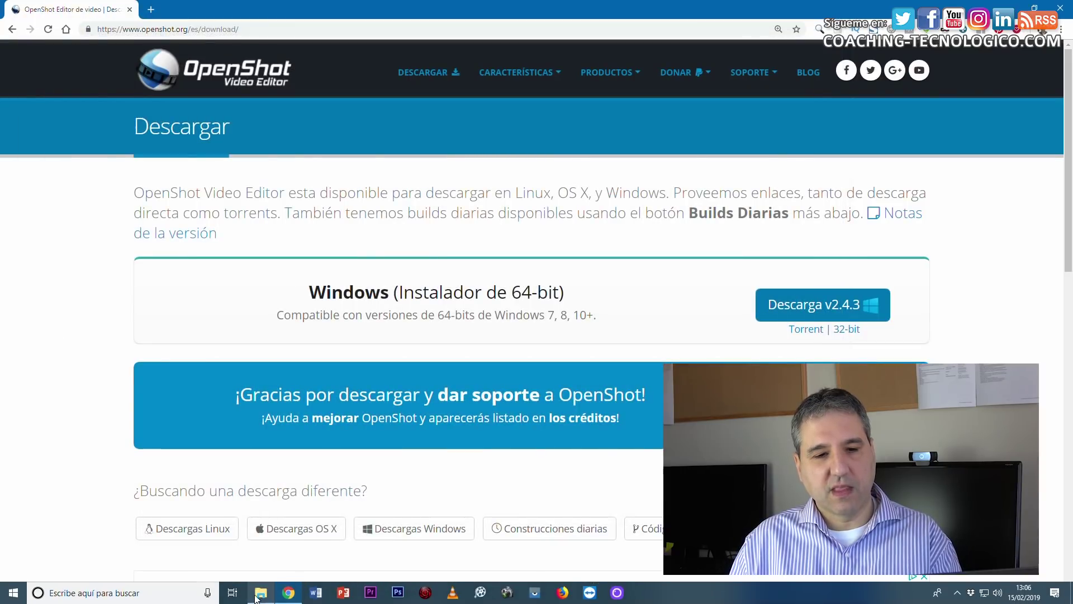
Switch to File Explorer, run OpenShot-v2.4.3-x86_64.exe from the TUTORIALES (T:) folder, and allow it to make changes to the device.
click(267, 595)
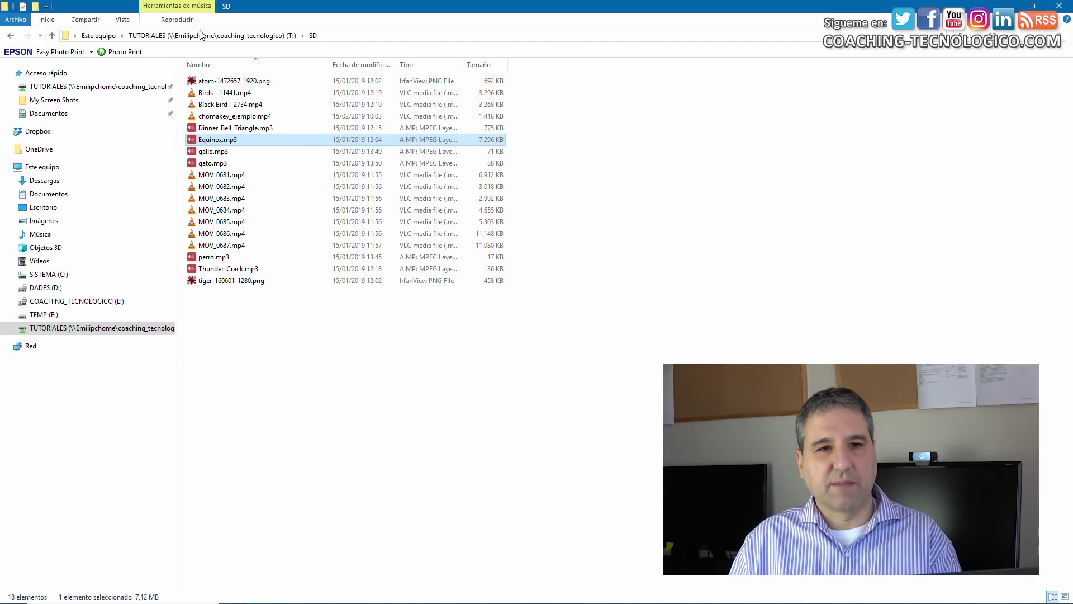
click(245, 36)
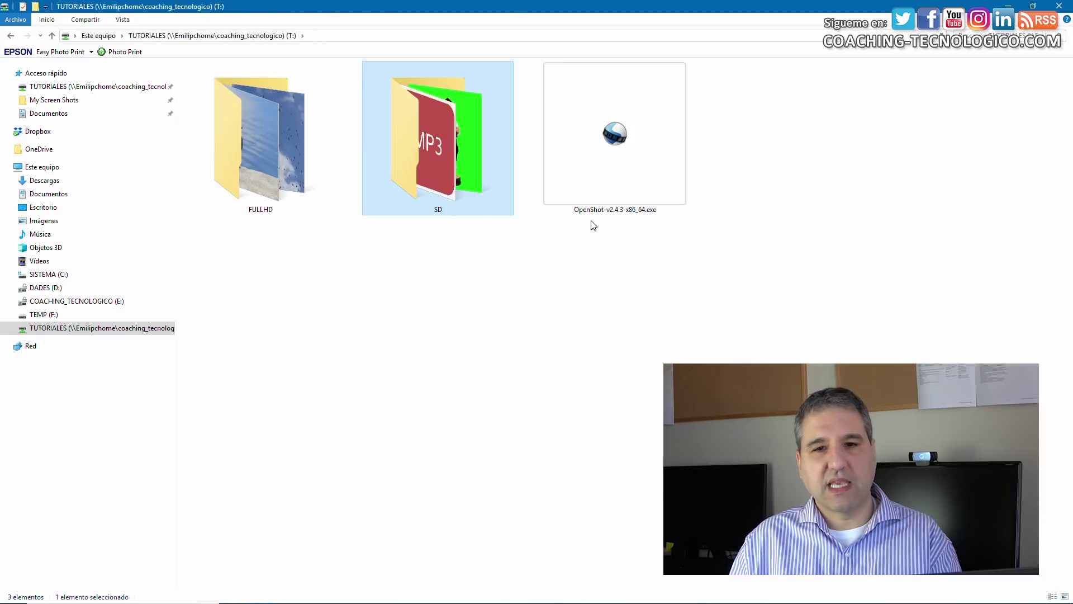
click(605, 185)
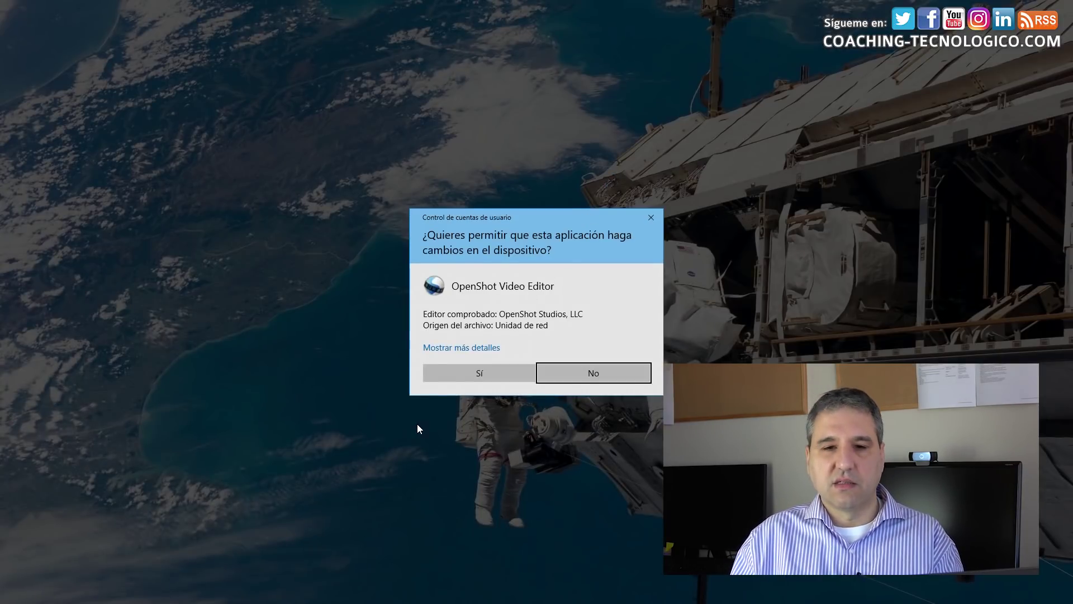
click(488, 373)
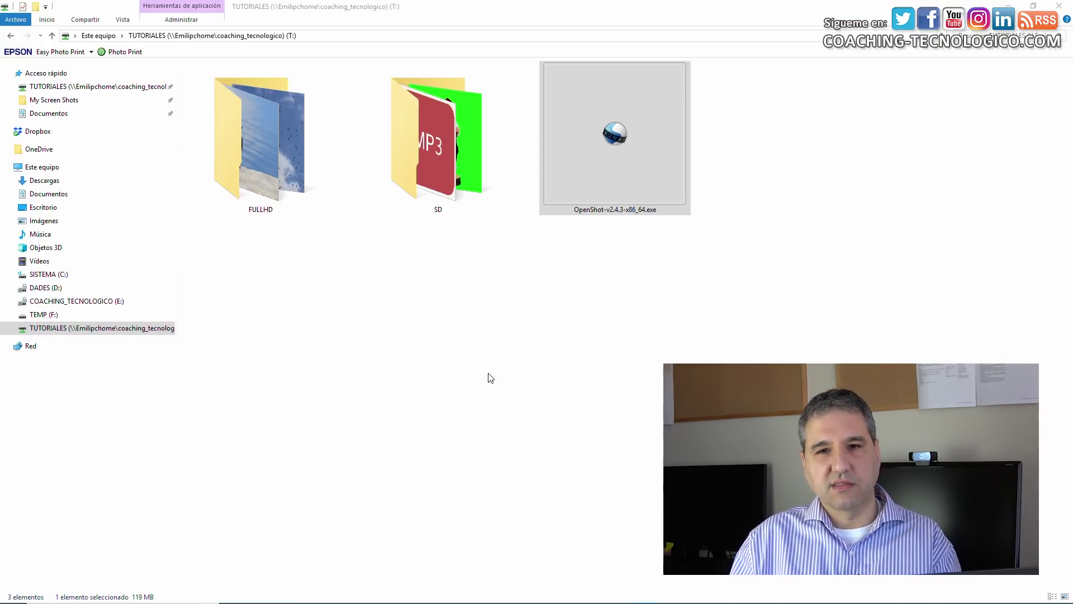
Review the available installation languages, keep Español, and continue to the licence agreement.
click(559, 310)
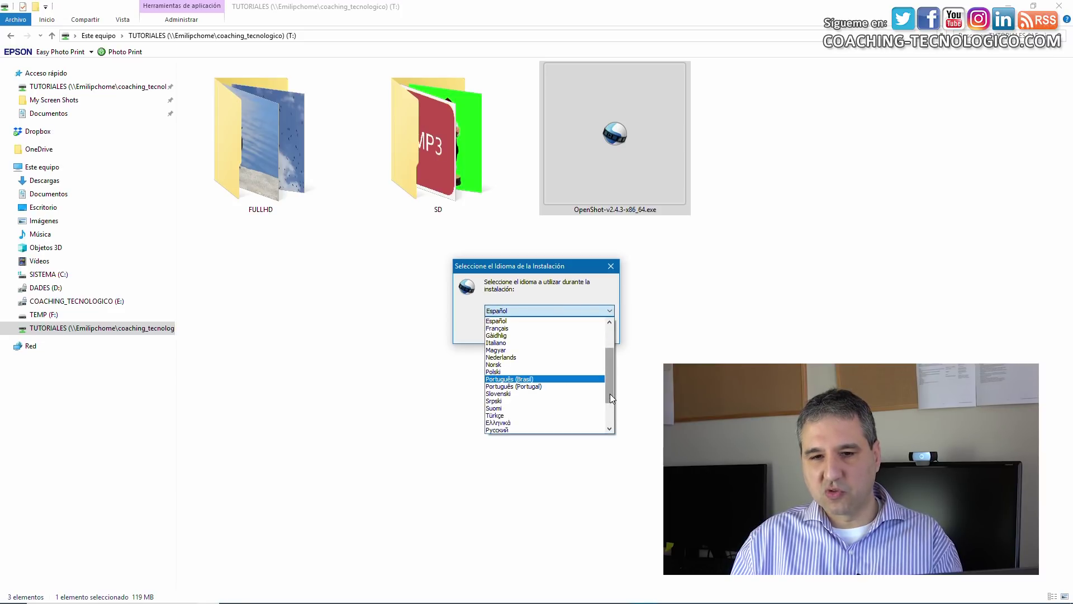
scroll(612, 380, up, 2)
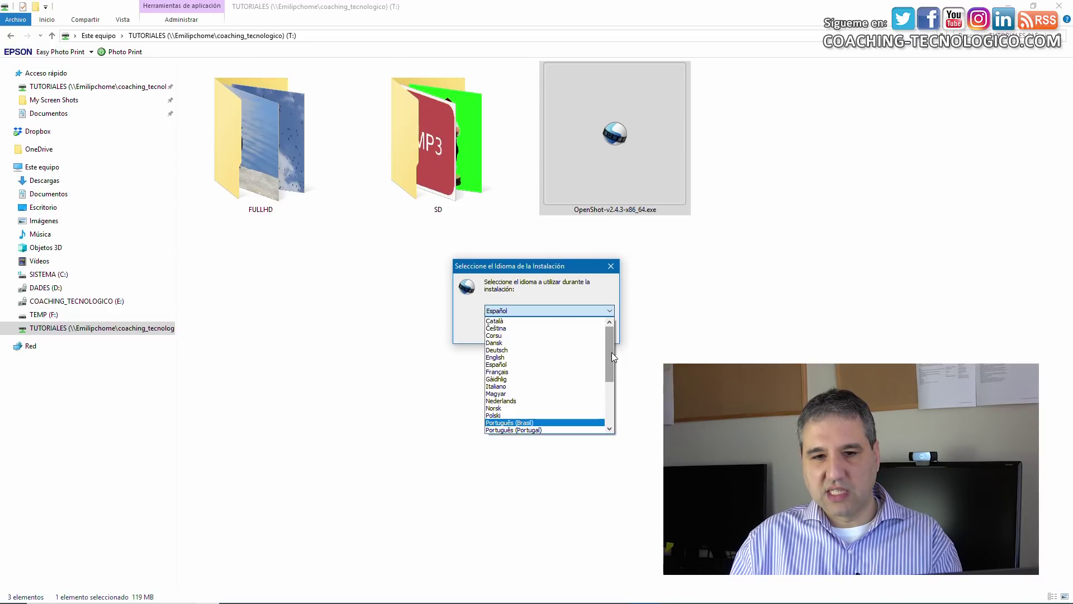
drag(612, 354, 611, 406)
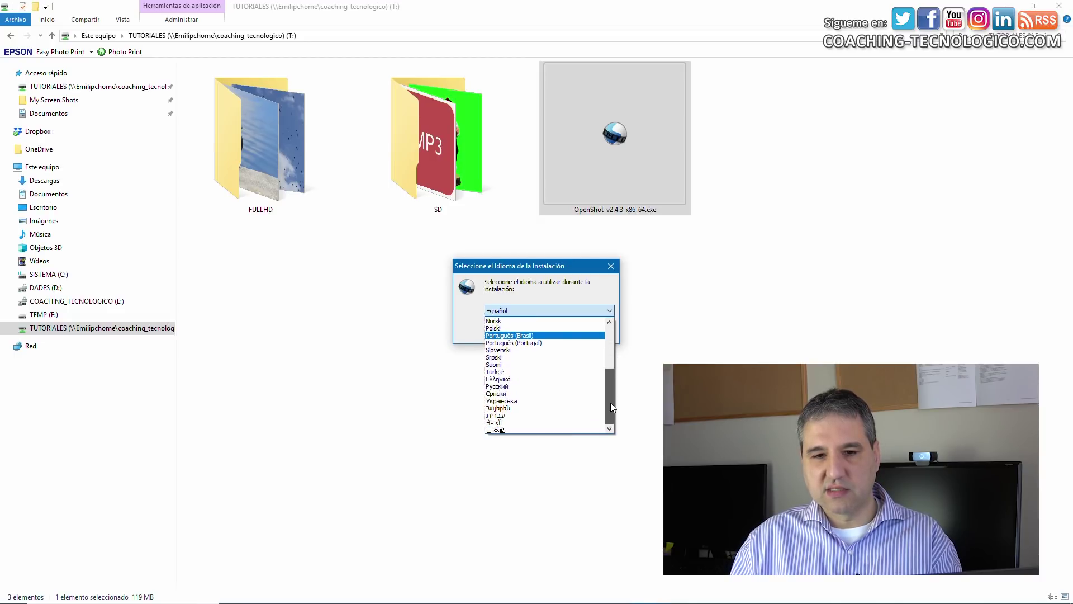
click(471, 317)
click(547, 332)
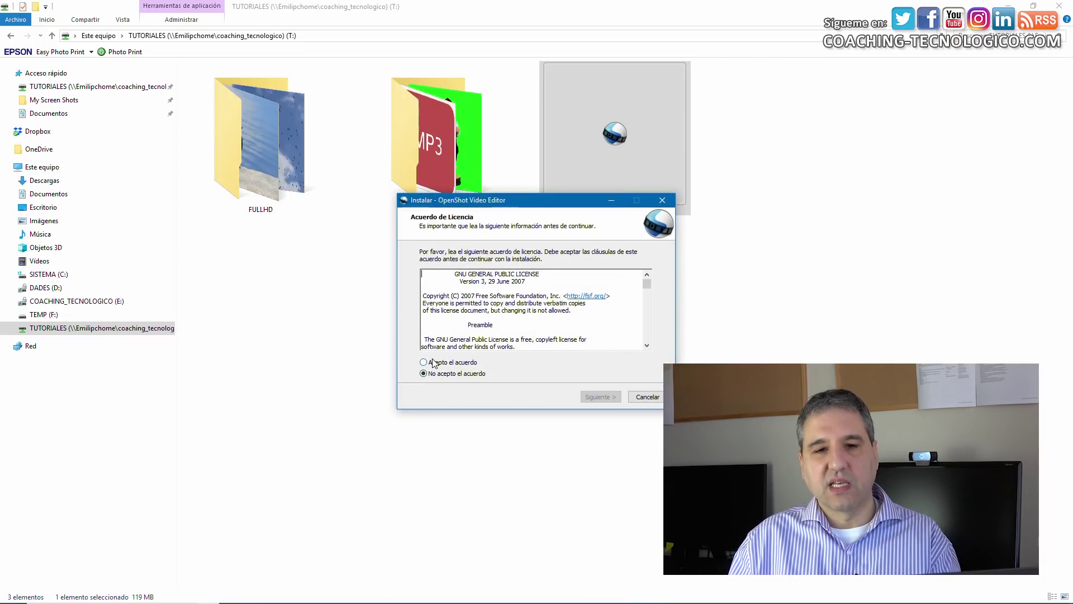
Accept the OpenShot licence agreement and continue to the additional tasks page of the installer.
click(437, 364)
click(599, 397)
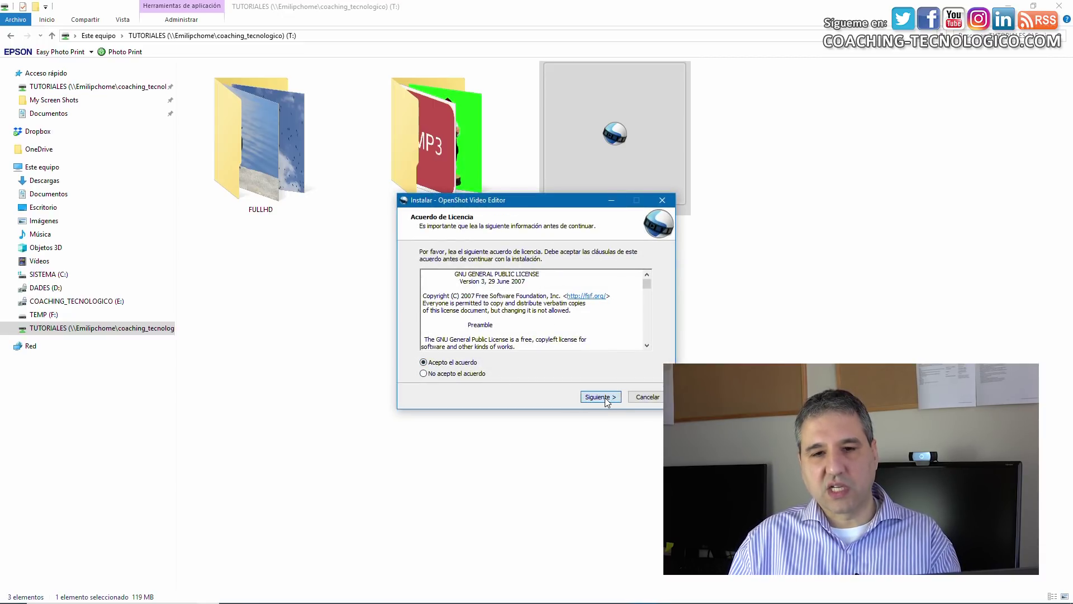
click(599, 397)
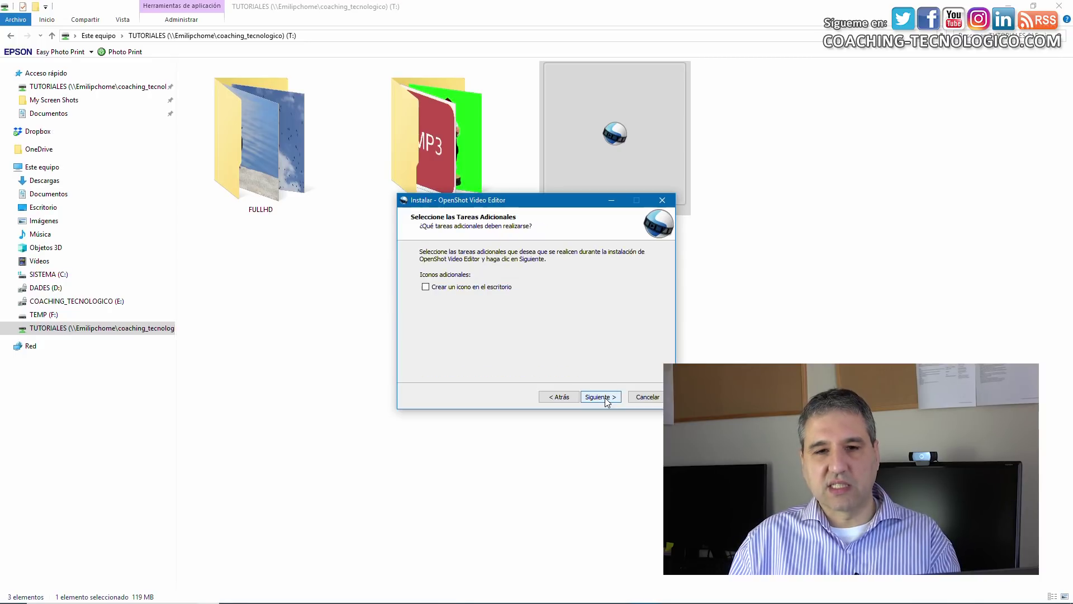
Install OpenShot Video Editor with a desktop icon and finish the installer without launching the program.
click(426, 289)
click(593, 397)
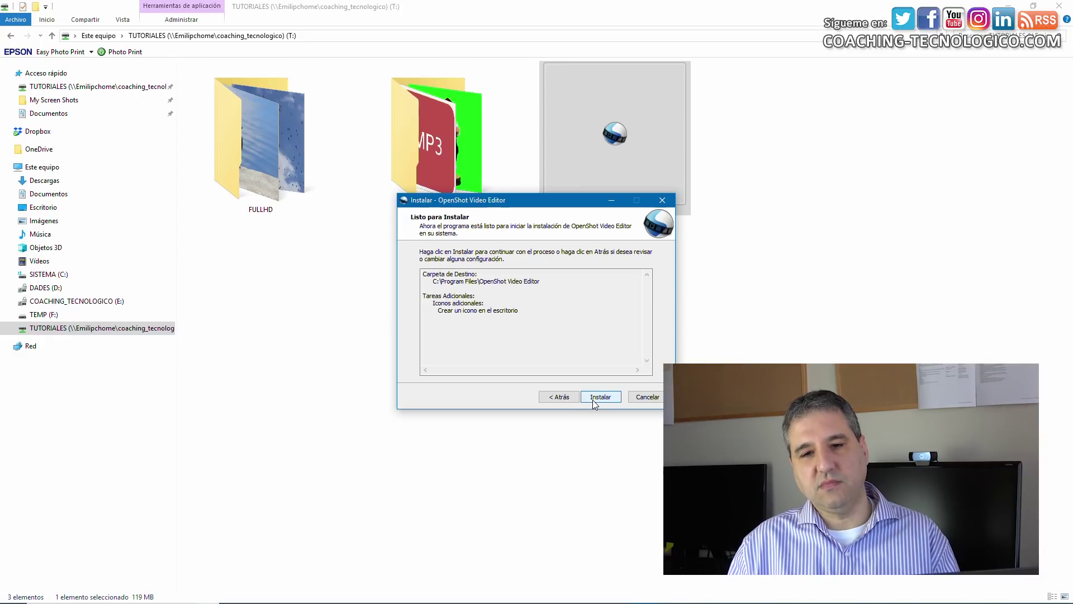
click(593, 398)
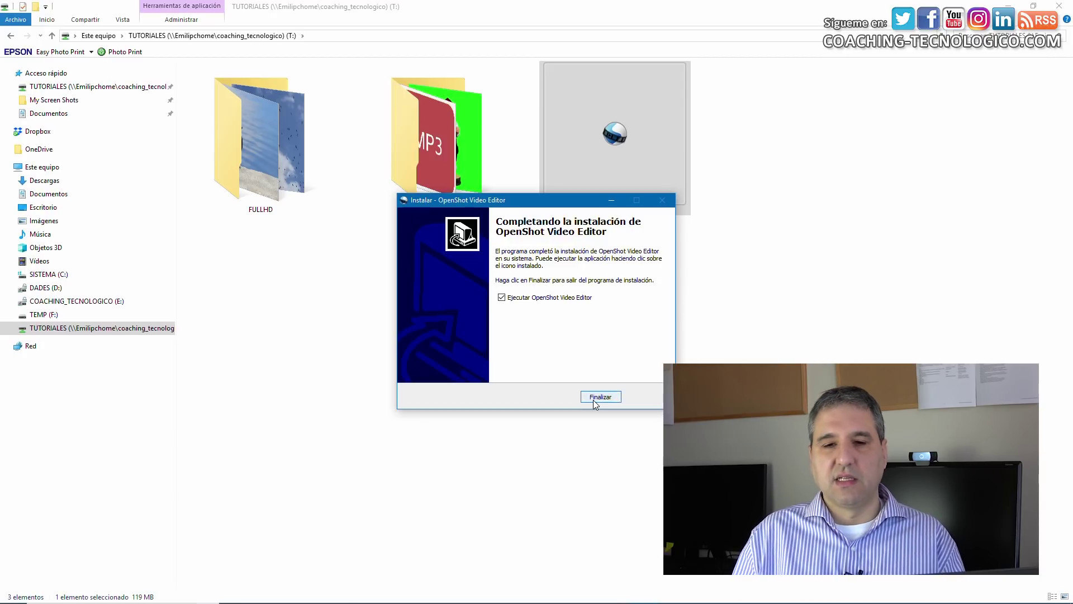
click(501, 297)
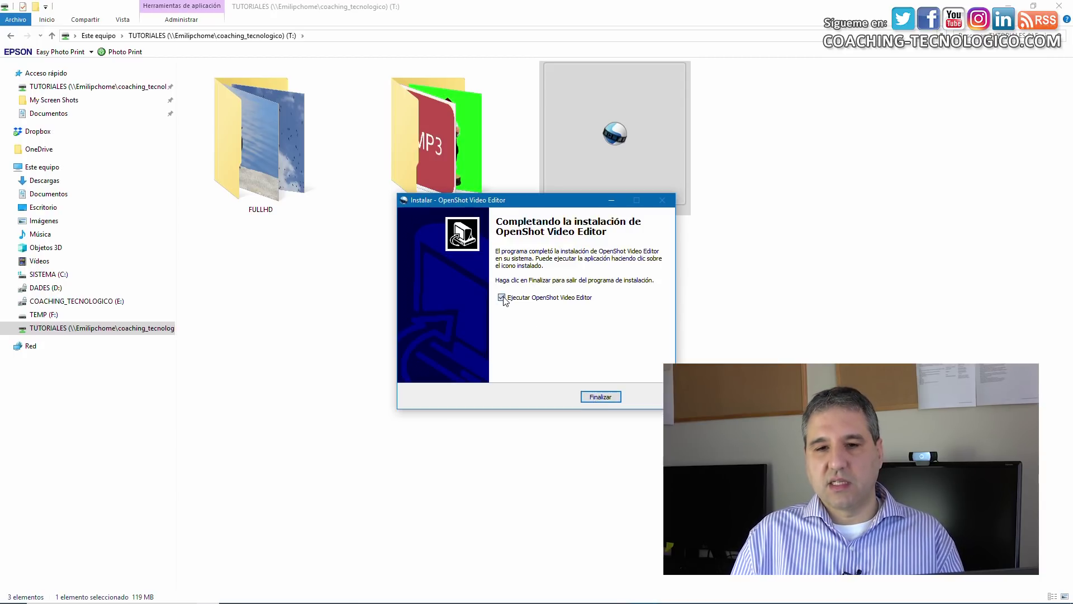
click(600, 397)
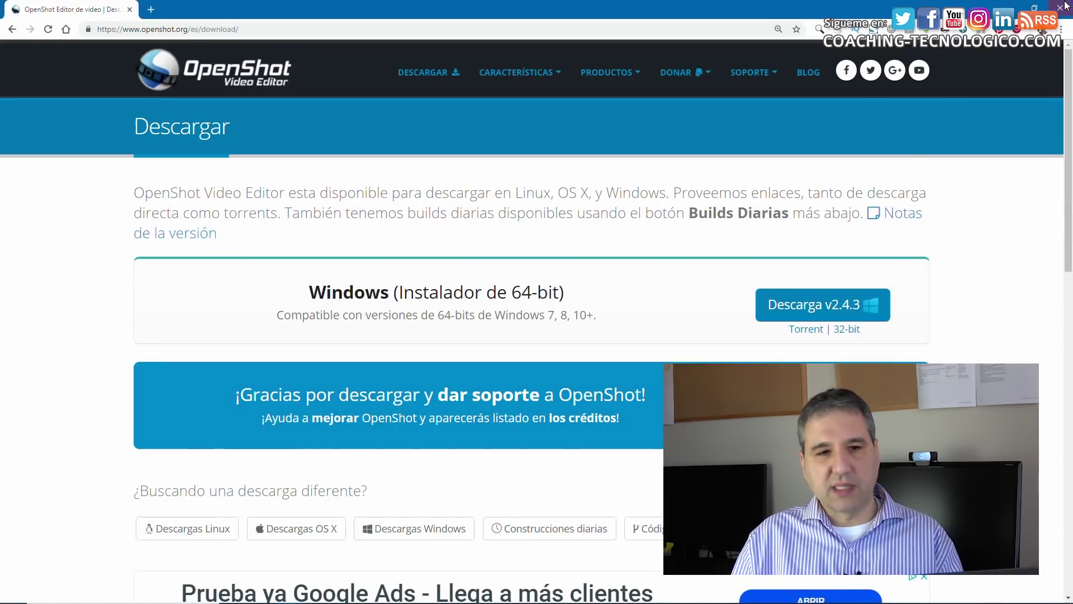
Close the remaining browser and File Explorer windows and locate OpenShot Video Editor in the list of installed applications.
click(1059, 6)
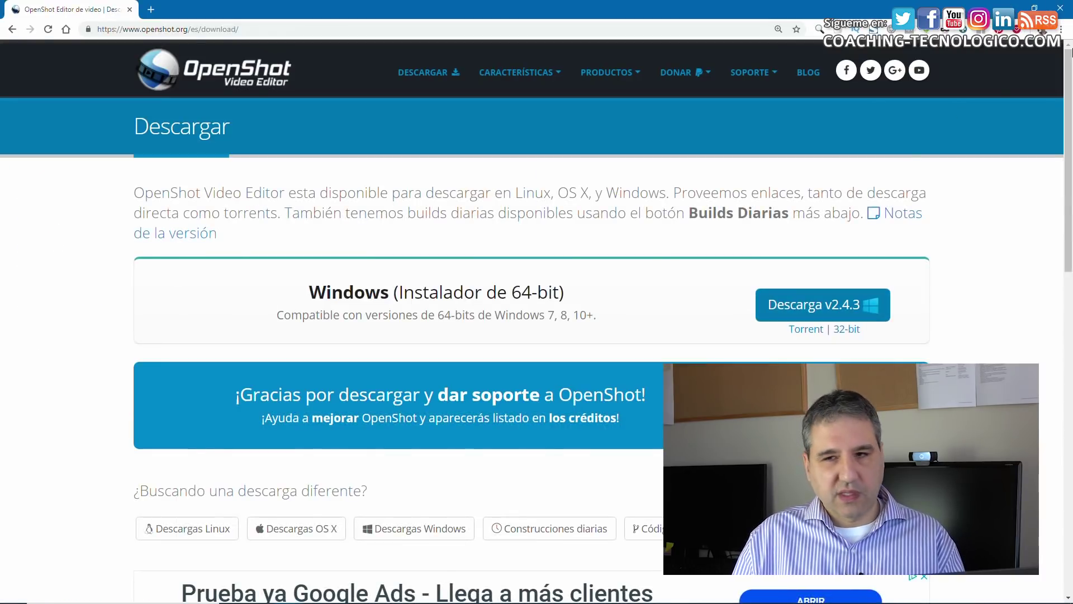
click(1069, 4)
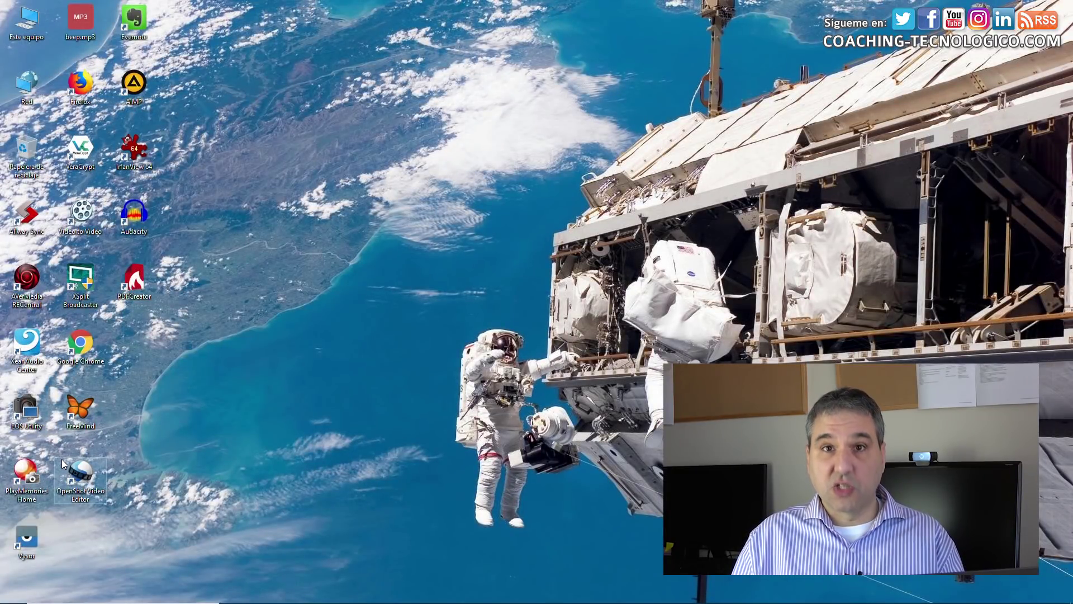
mouse_move(174, 601)
click(21, 598)
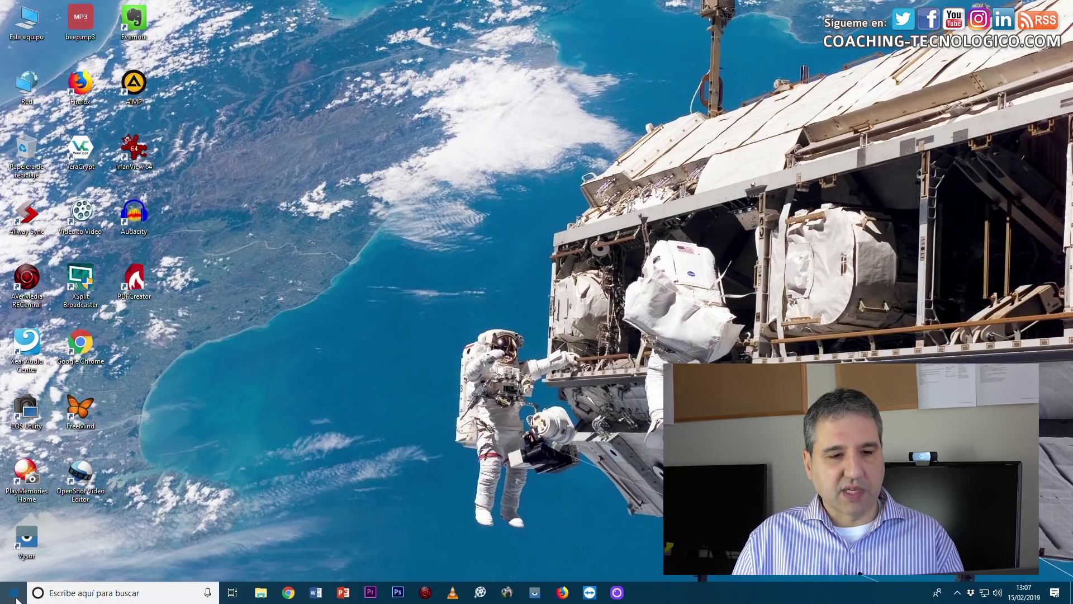
scroll(121, 529, down, 10)
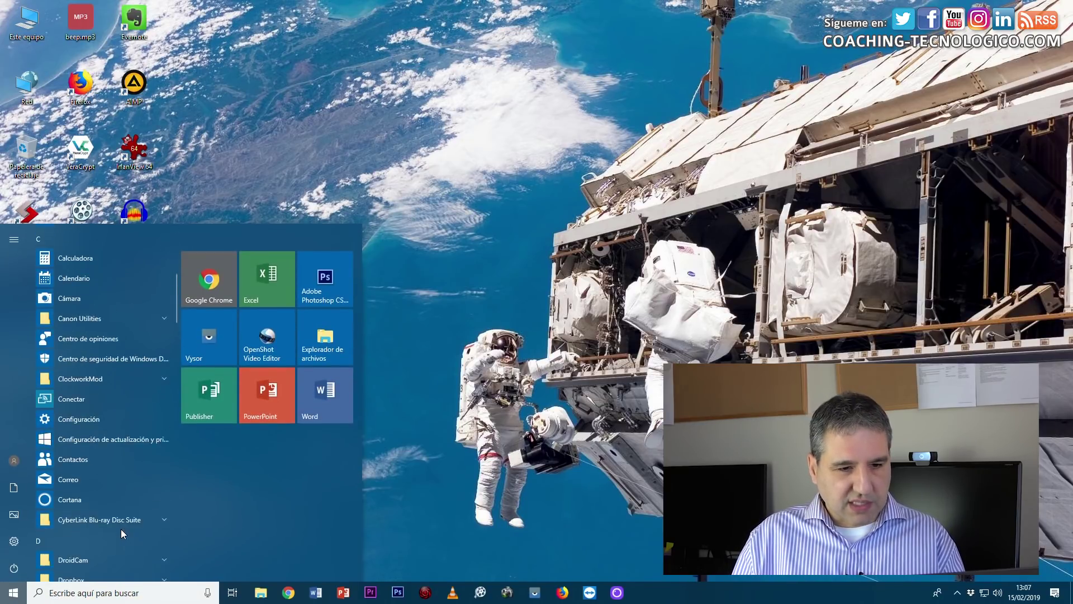
scroll(120, 528, down, 10)
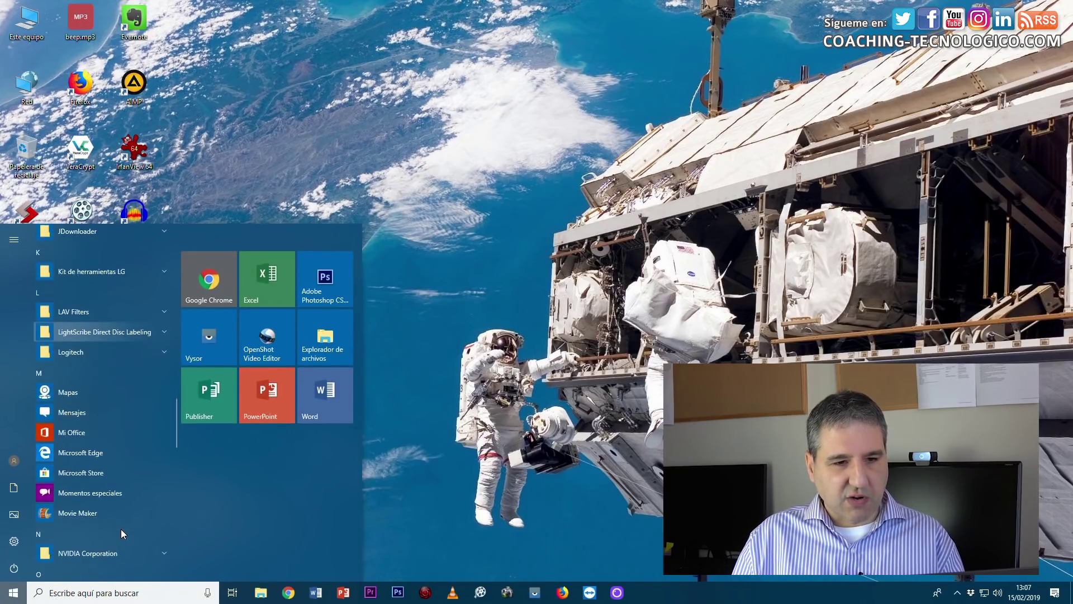
scroll(121, 528, up, 5)
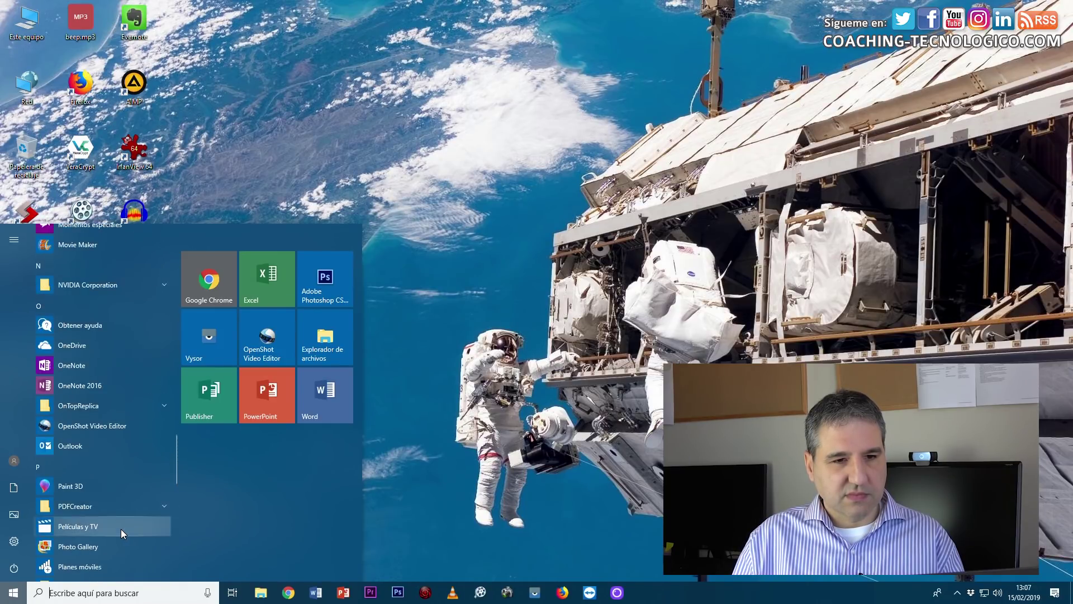
drag(105, 427, 88, 475)
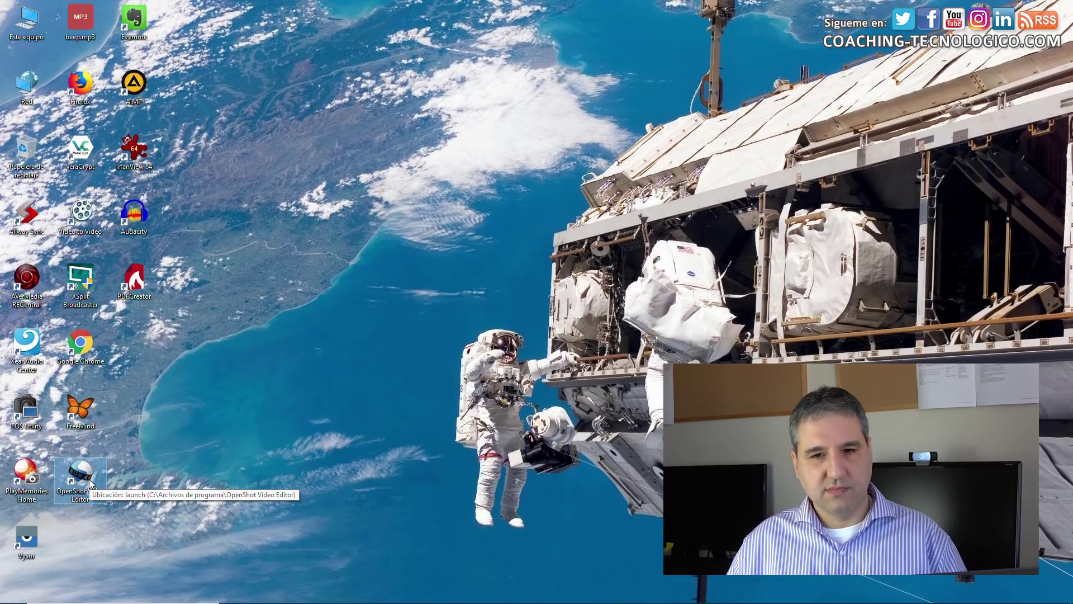
Launch OpenShot Video Editor from its desktop shortcut and switch the workspace to the advanced view (Vista avanzada).
double_click(80, 474)
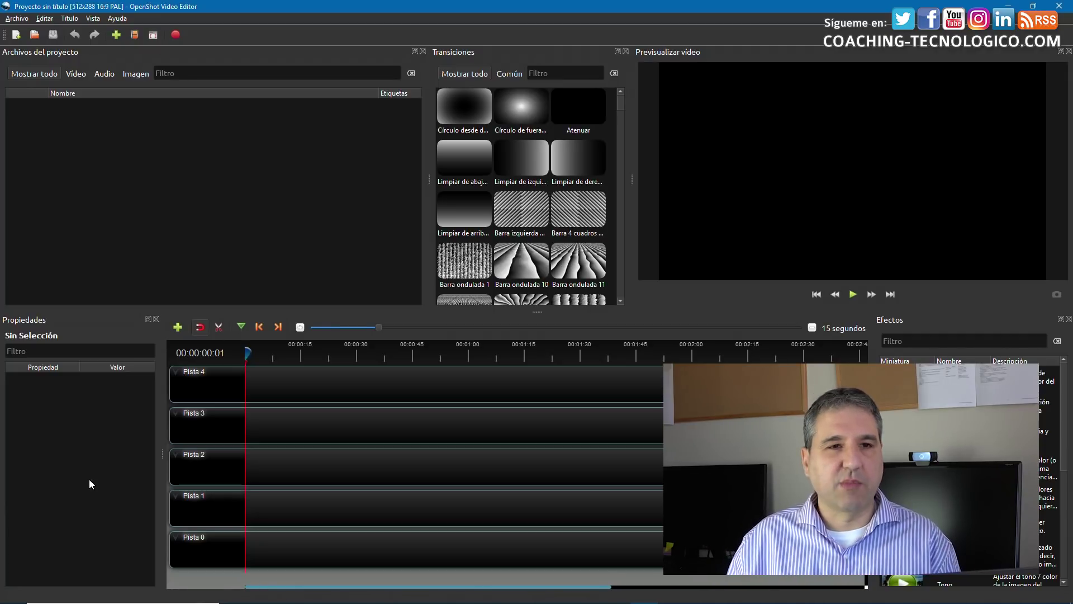
click(94, 18)
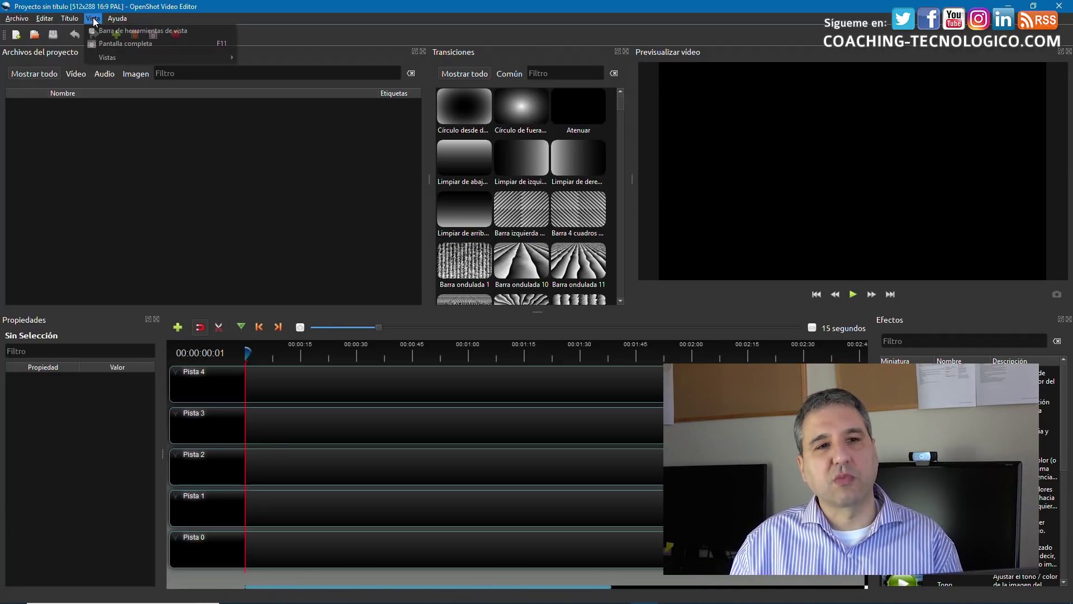
mouse_move(104, 58)
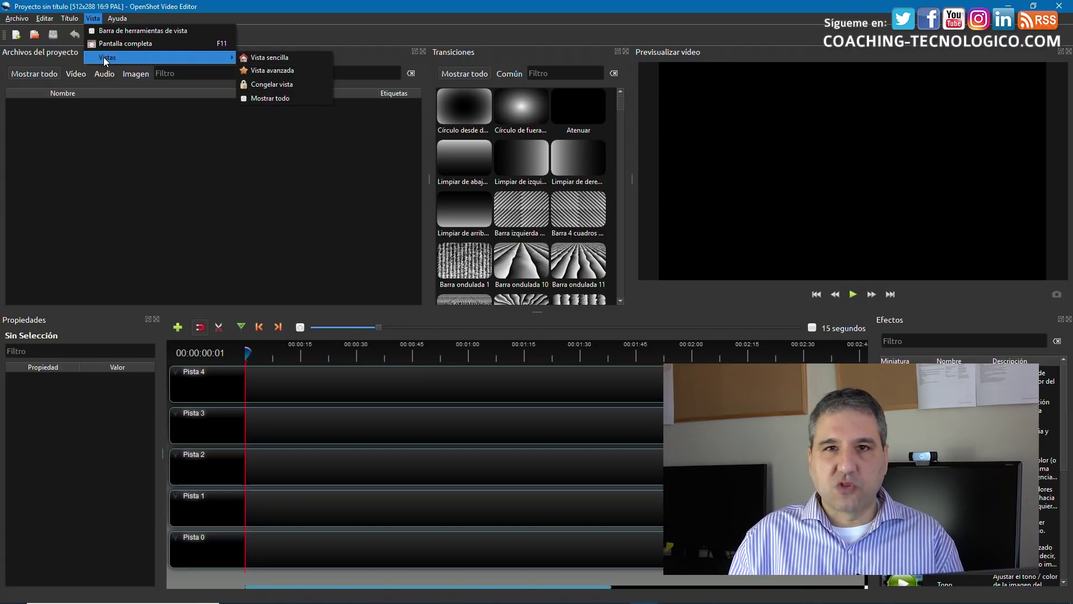
click(262, 71)
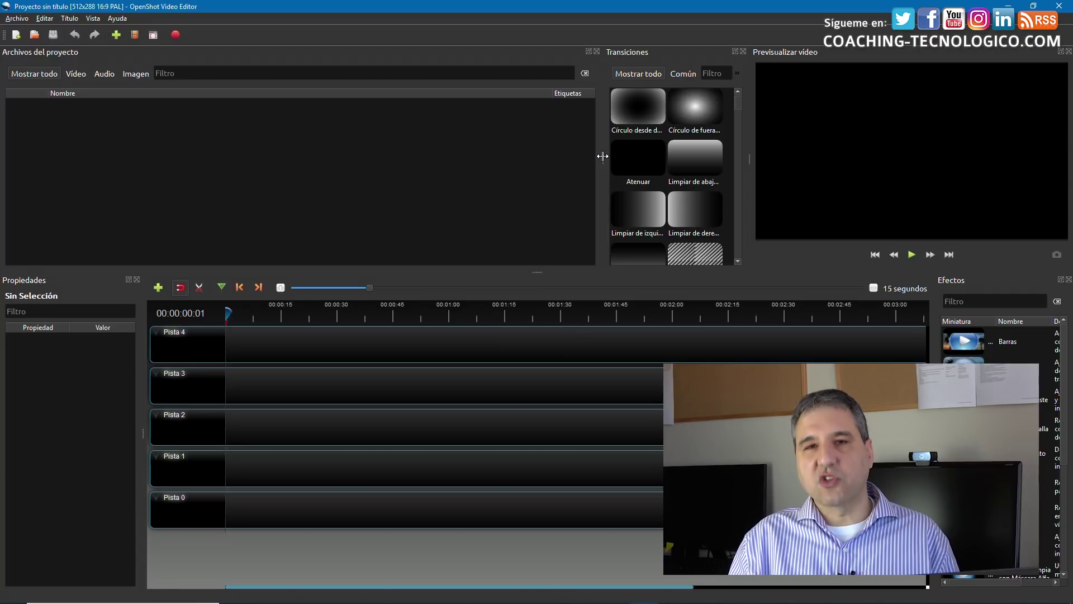
Resize the workspace panels: narrow the project files area, widen the video preview, and make them taller than before above the timeline.
drag(603, 156, 482, 158)
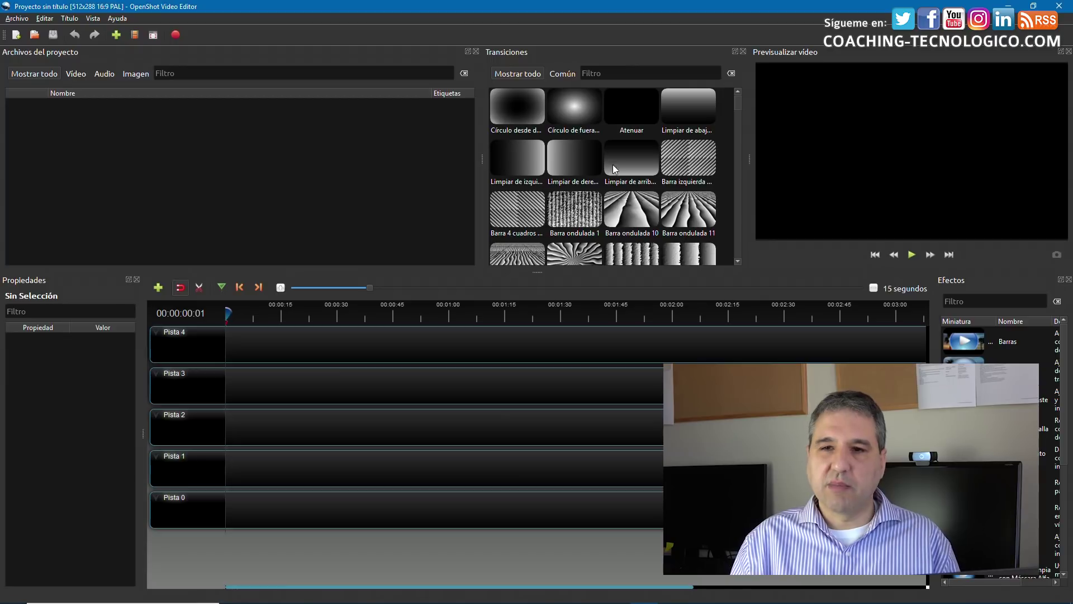
drag(749, 158, 671, 158)
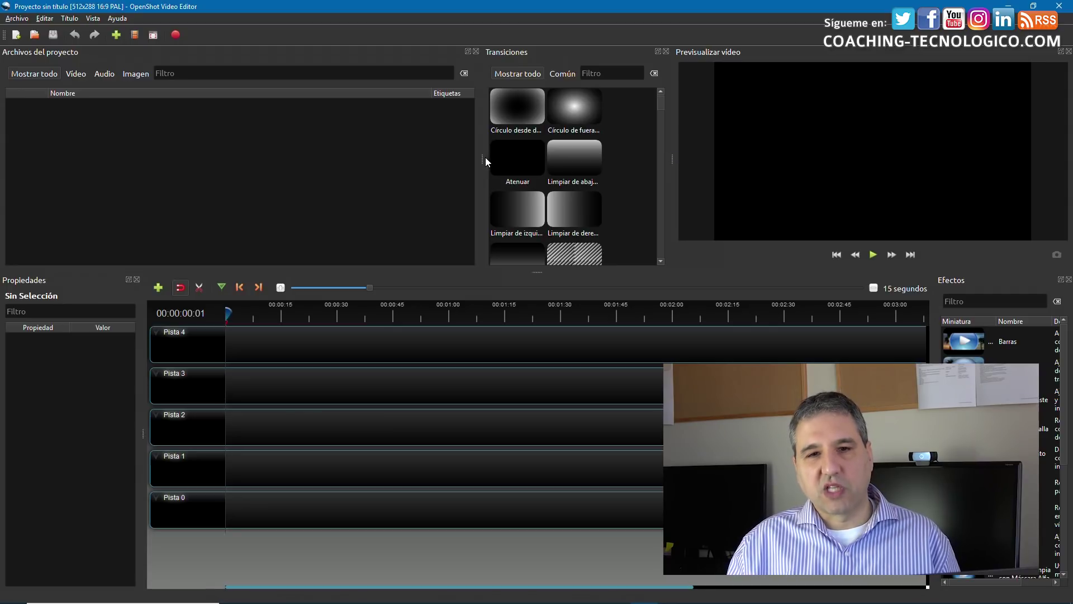
drag(481, 157, 390, 159)
drag(673, 162, 611, 164)
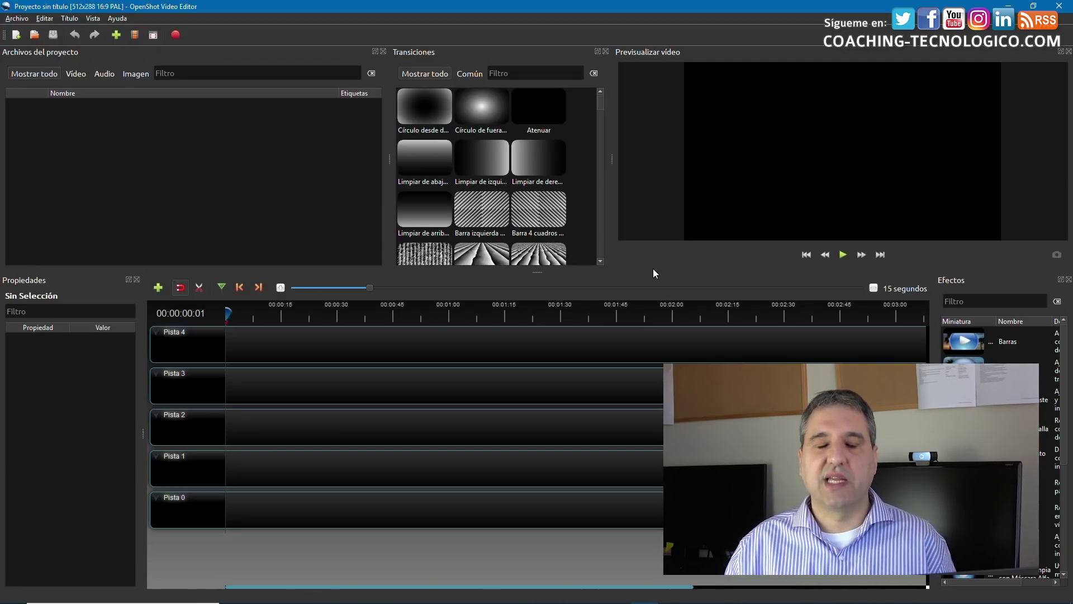
drag(541, 272, 537, 331)
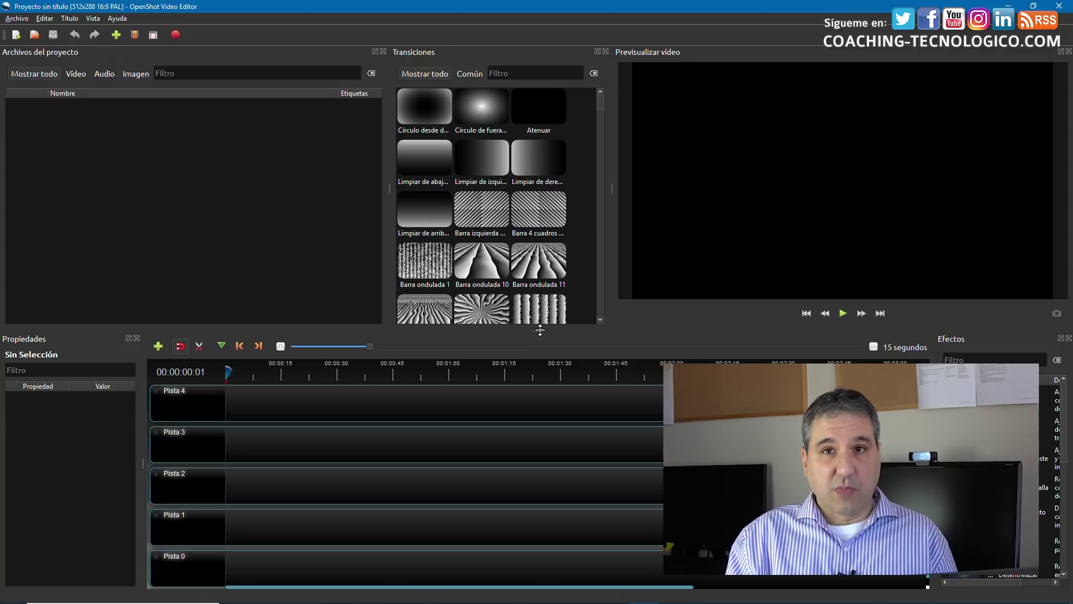
Save the project as tutorial_openshot.osp in the TUTORIALES (T:) folder.
click(15, 20)
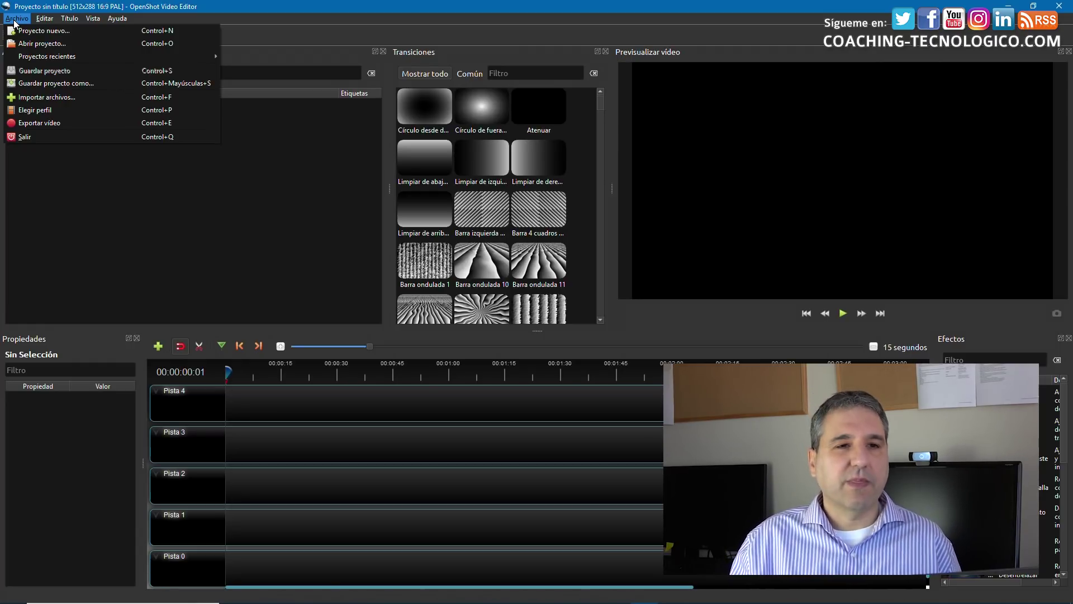
click(57, 84)
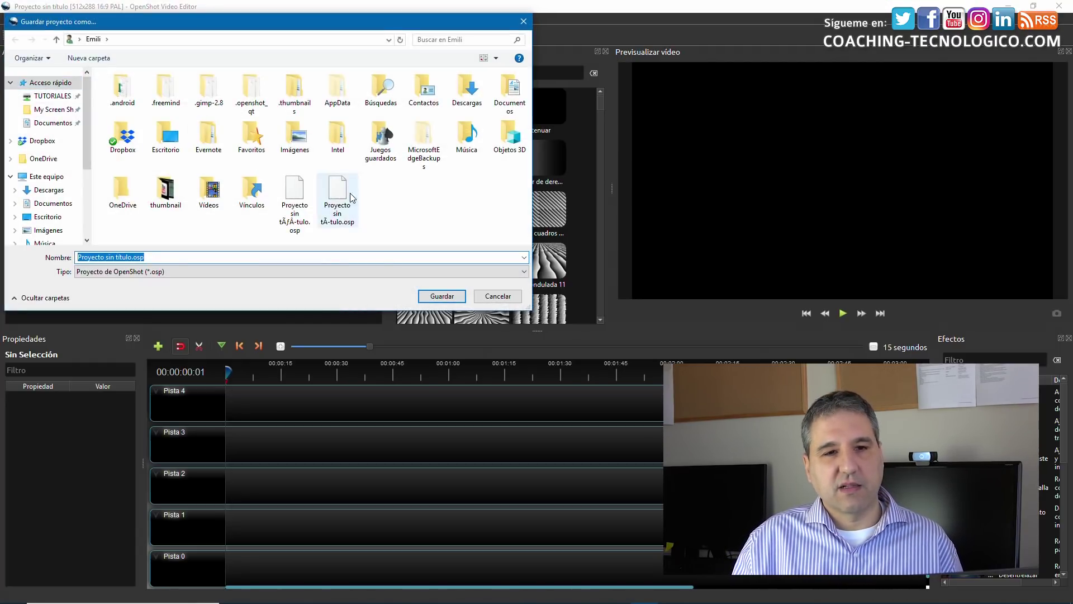
drag(88, 156, 90, 224)
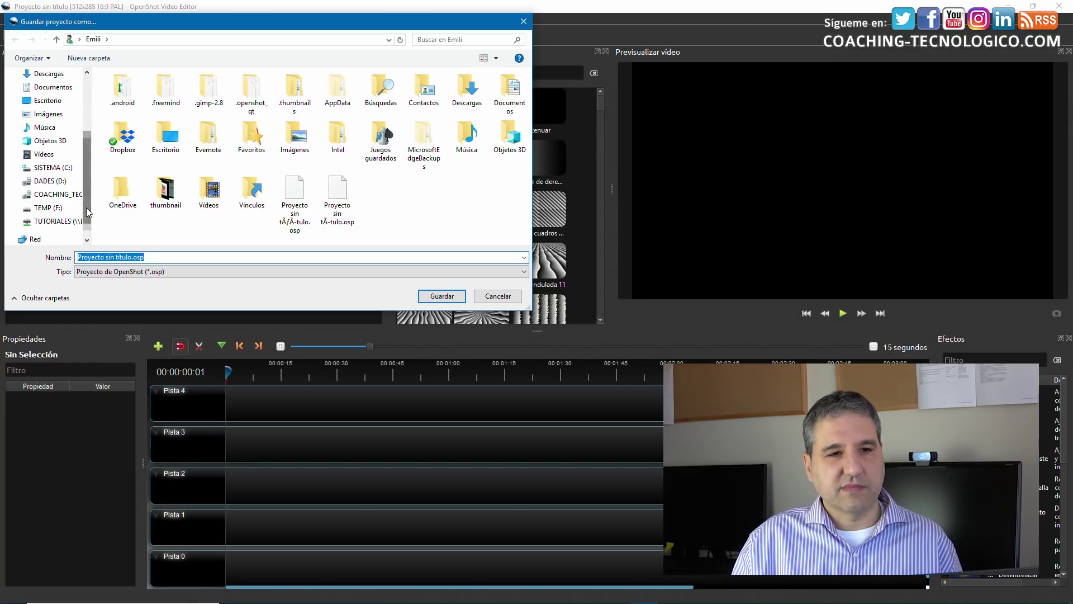
click(60, 223)
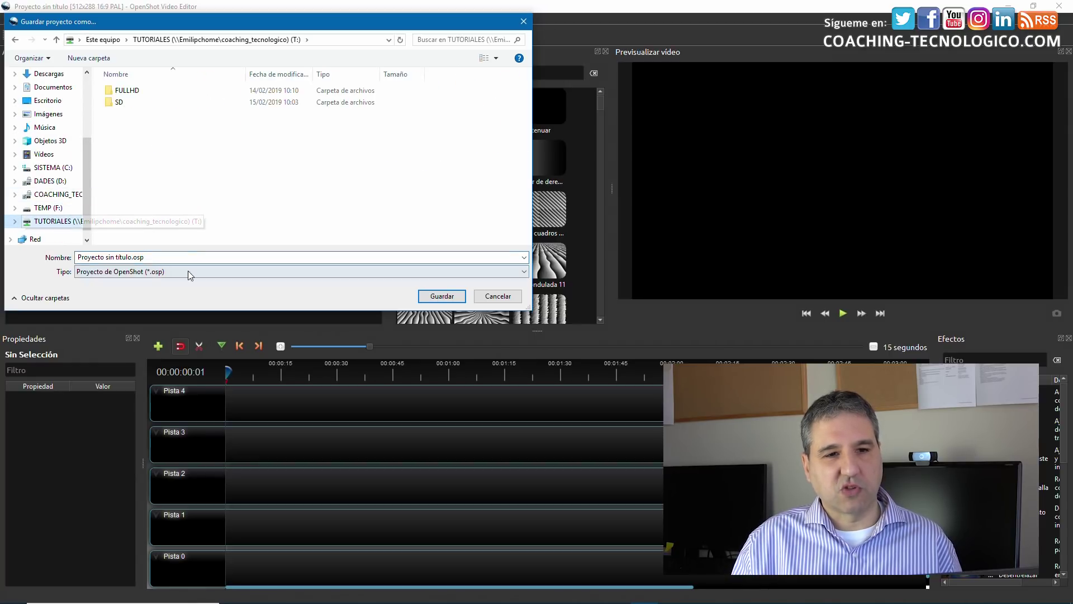
click(134, 257)
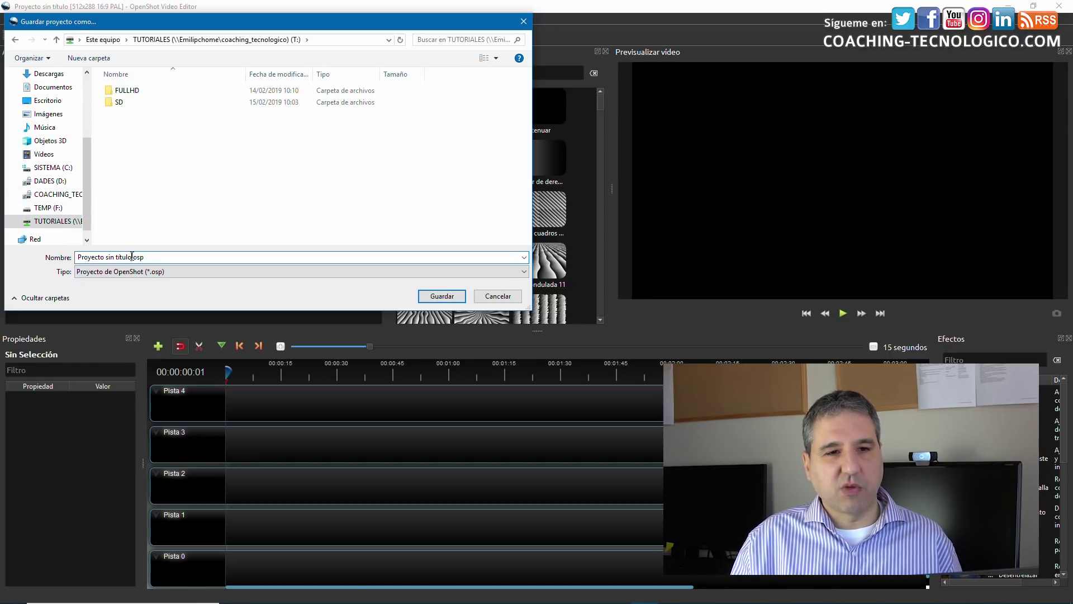
drag(134, 257, 66, 262)
text(t)
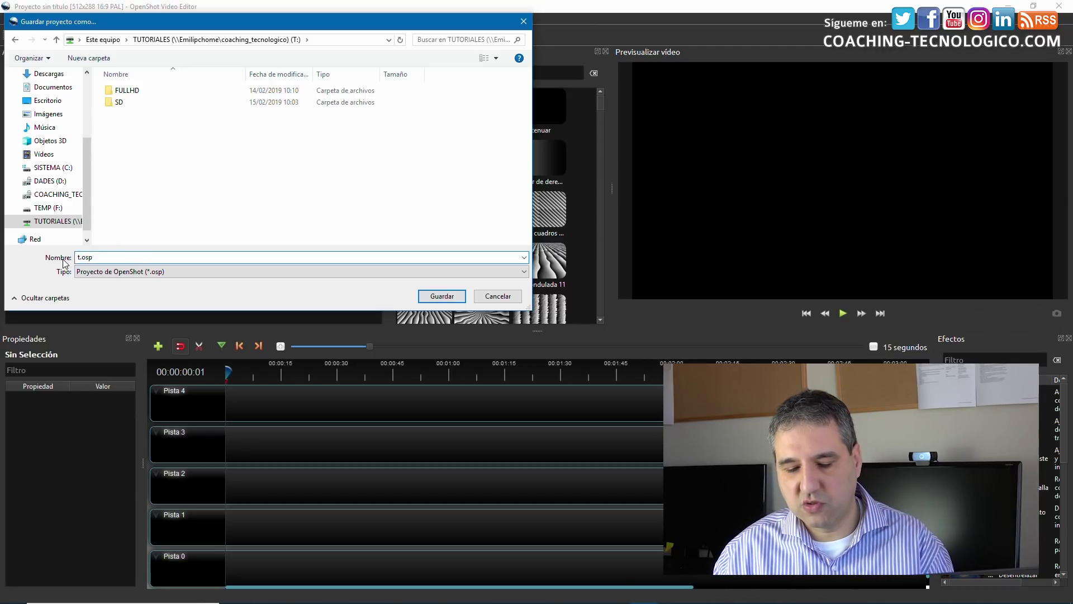
text(o)
text(toria)
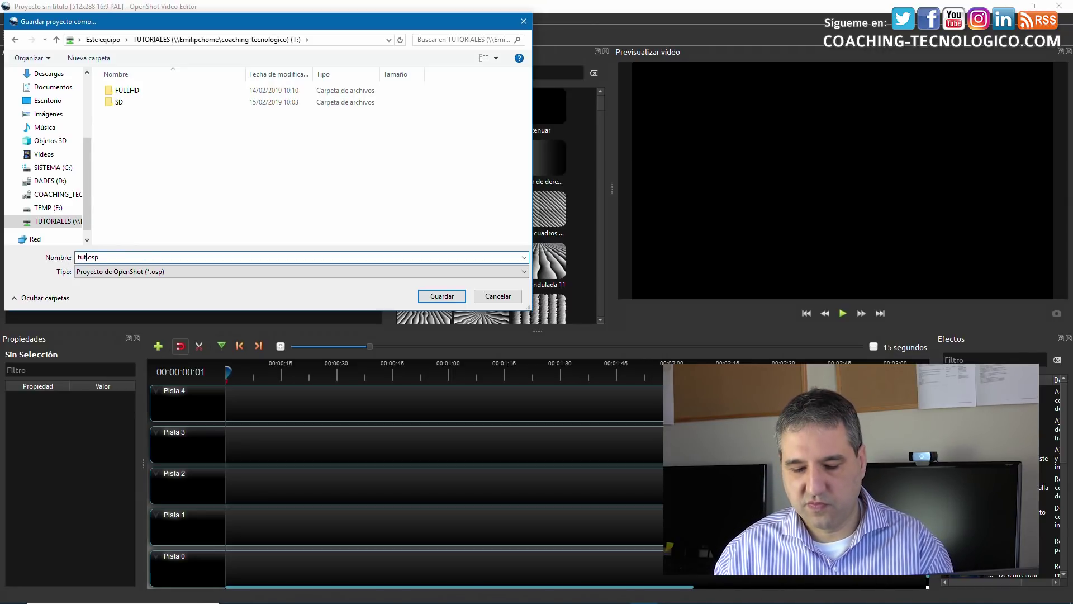
text(l)
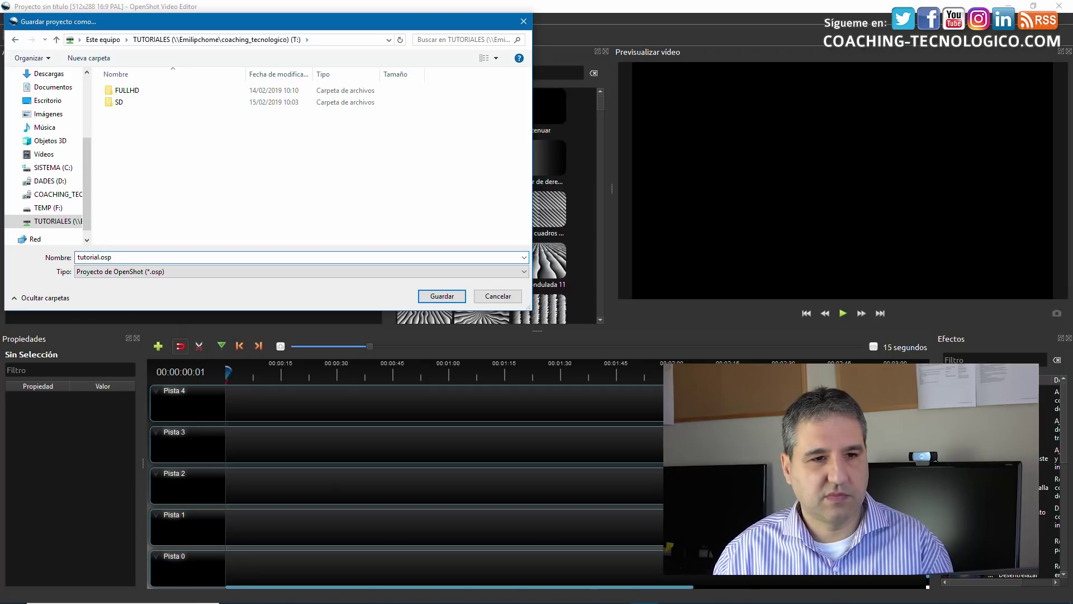
text(_)
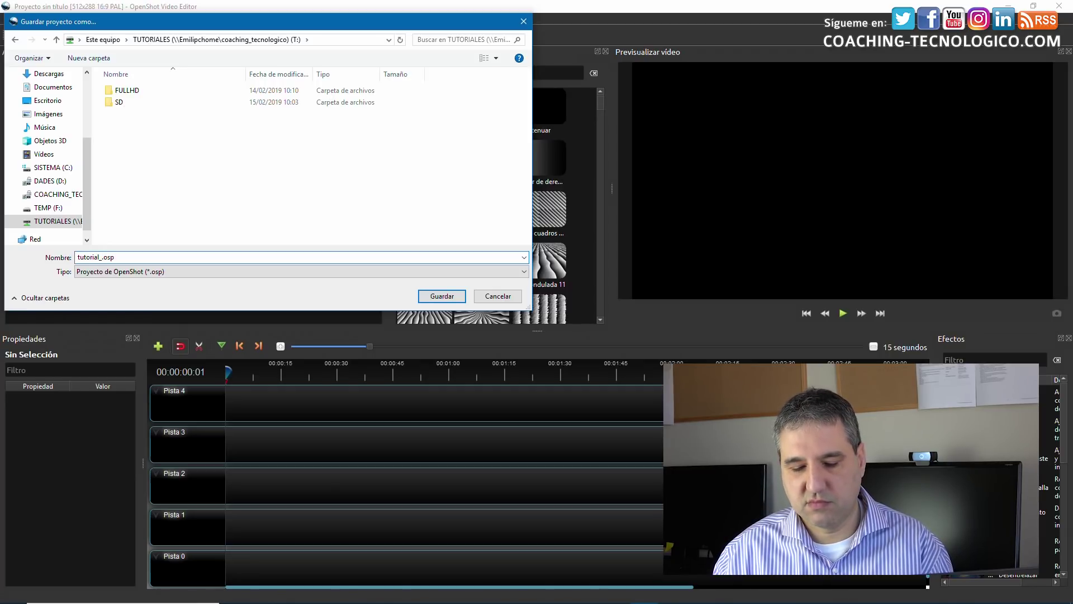
text(openshot)
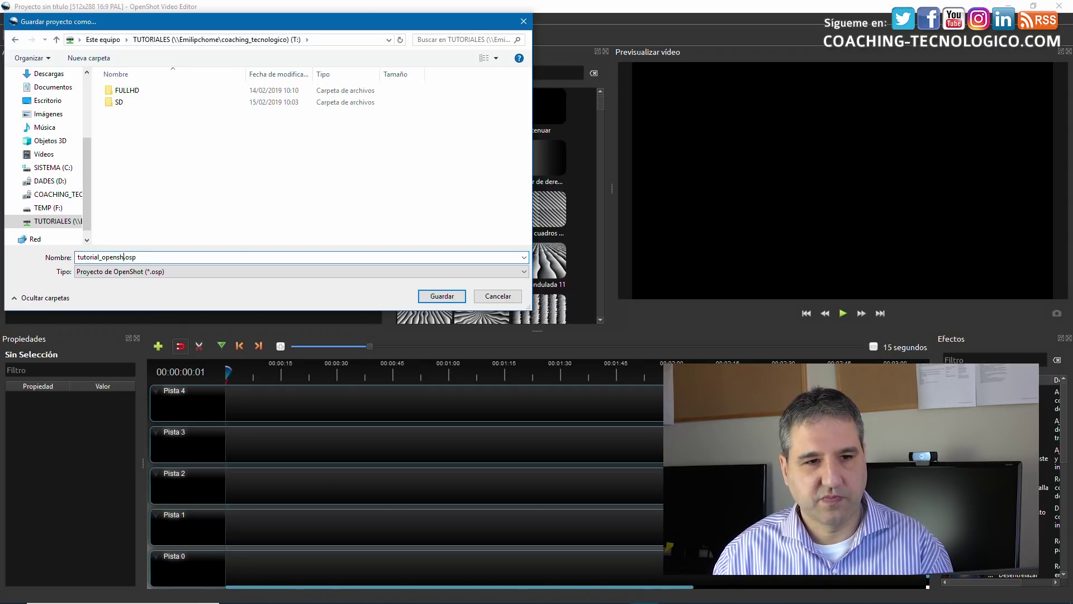
click(439, 297)
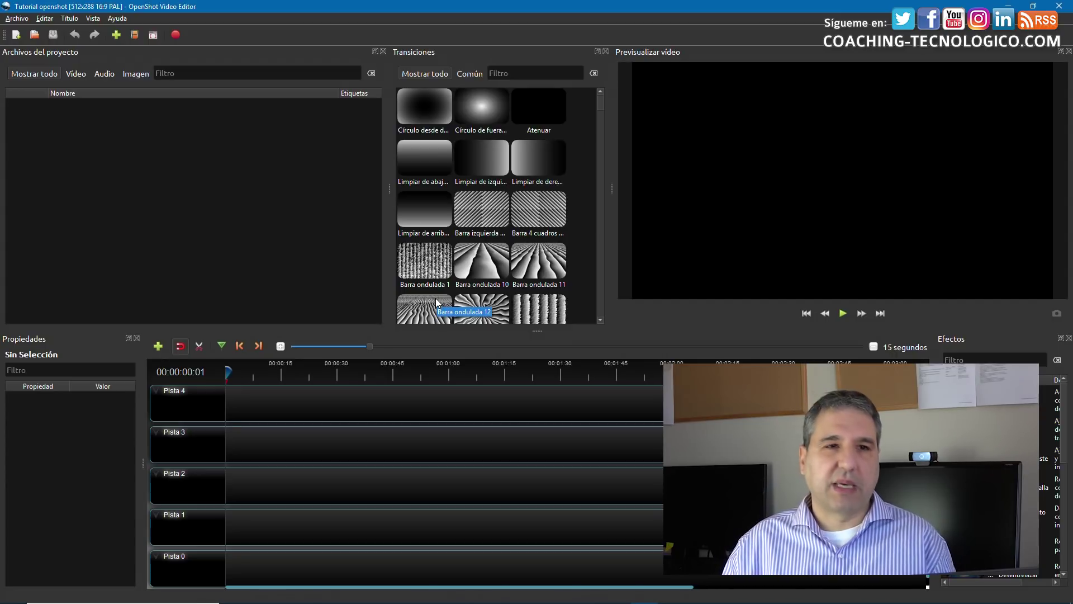
Check the saved project files in the TUTORIALES (T:) folder through the save-as dialog and leave without saving again.
click(17, 19)
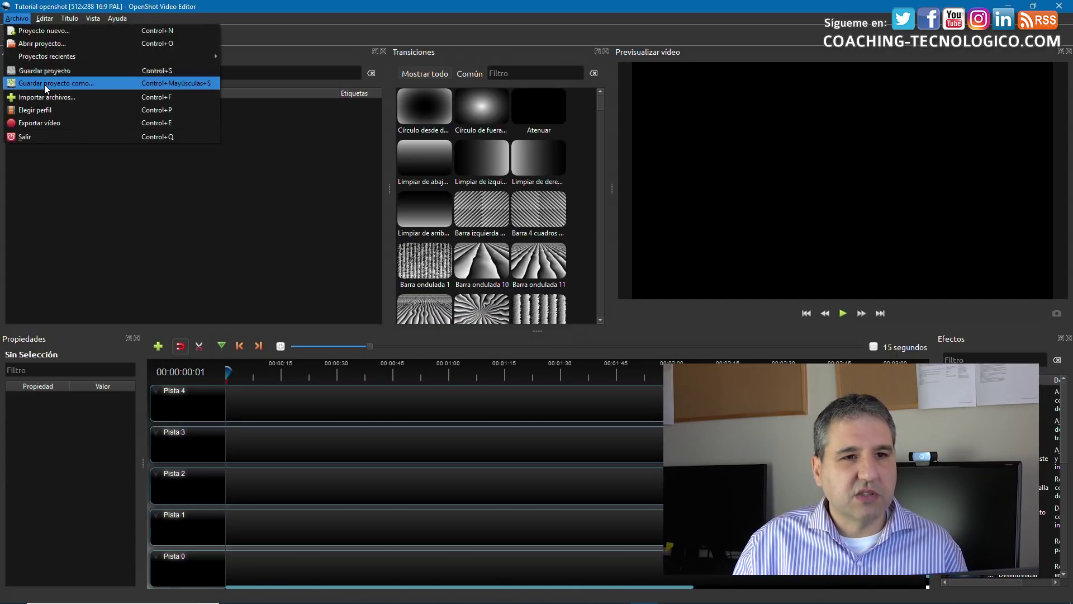
click(47, 84)
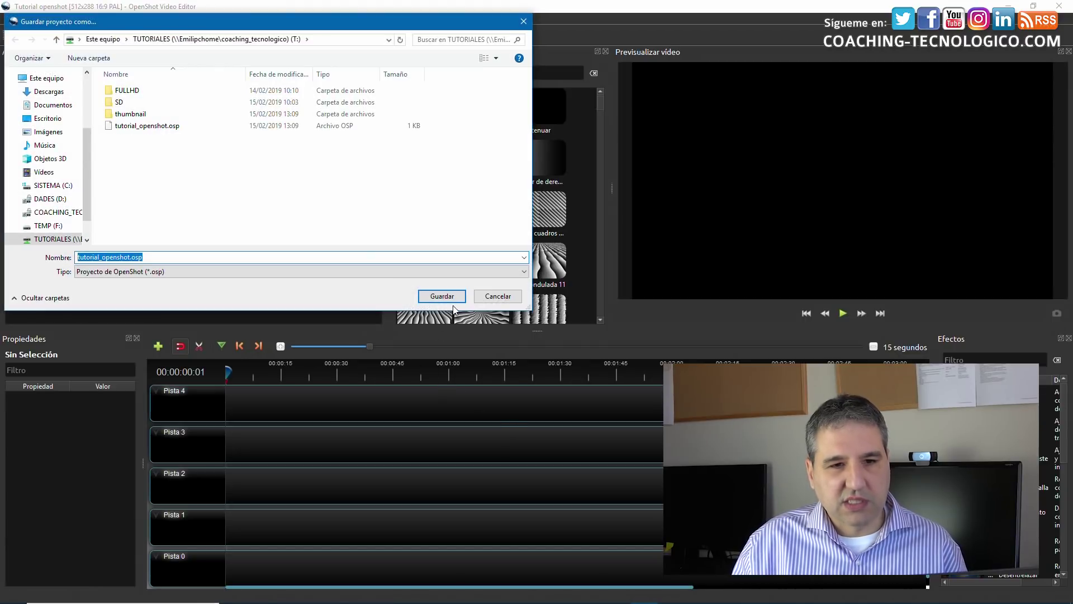
click(495, 296)
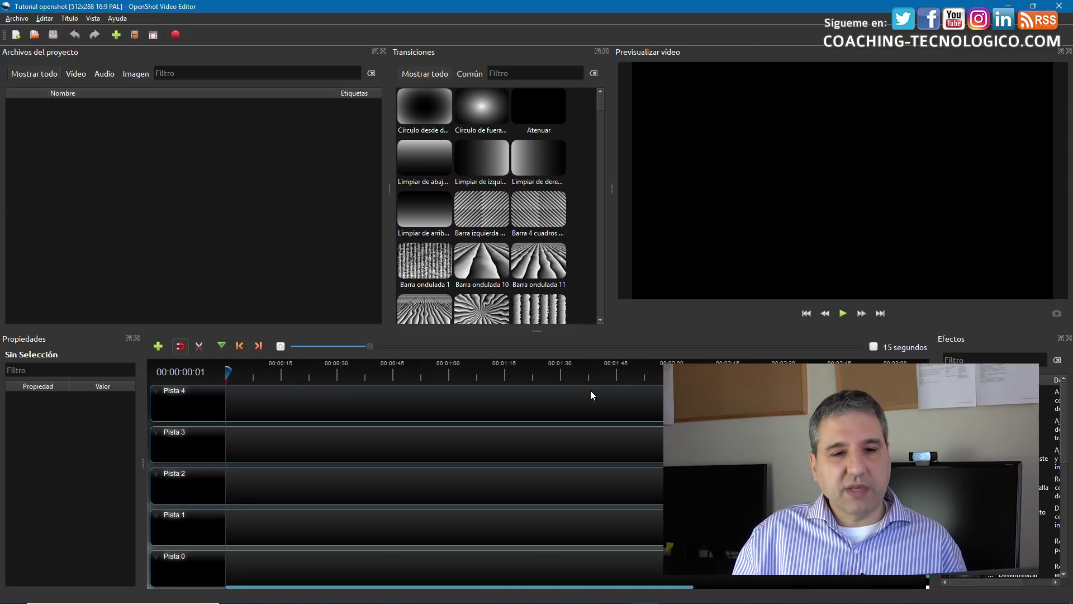
click(17, 19)
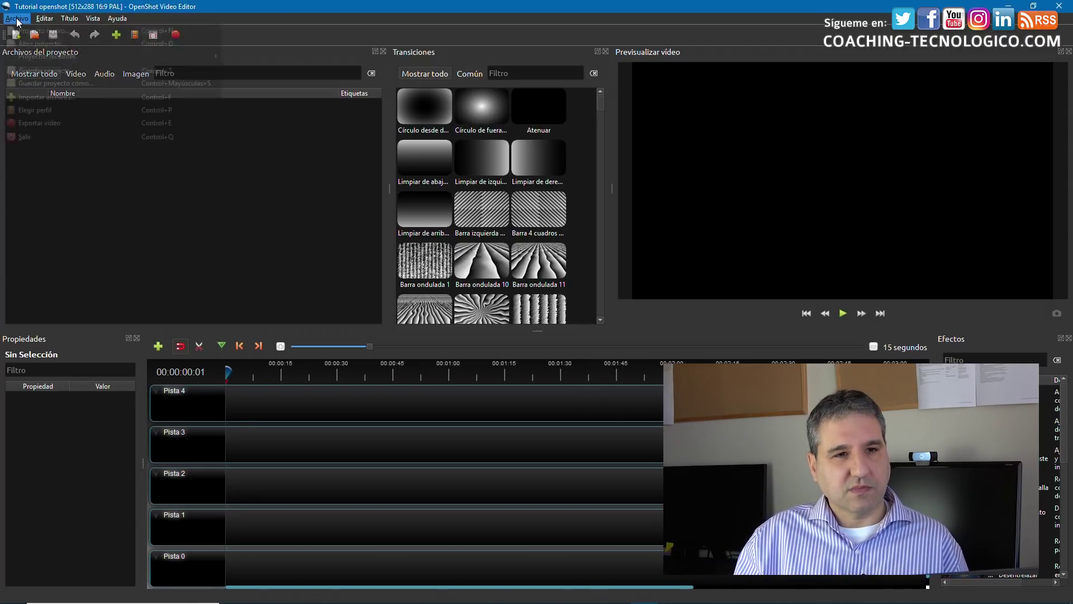
click(222, 268)
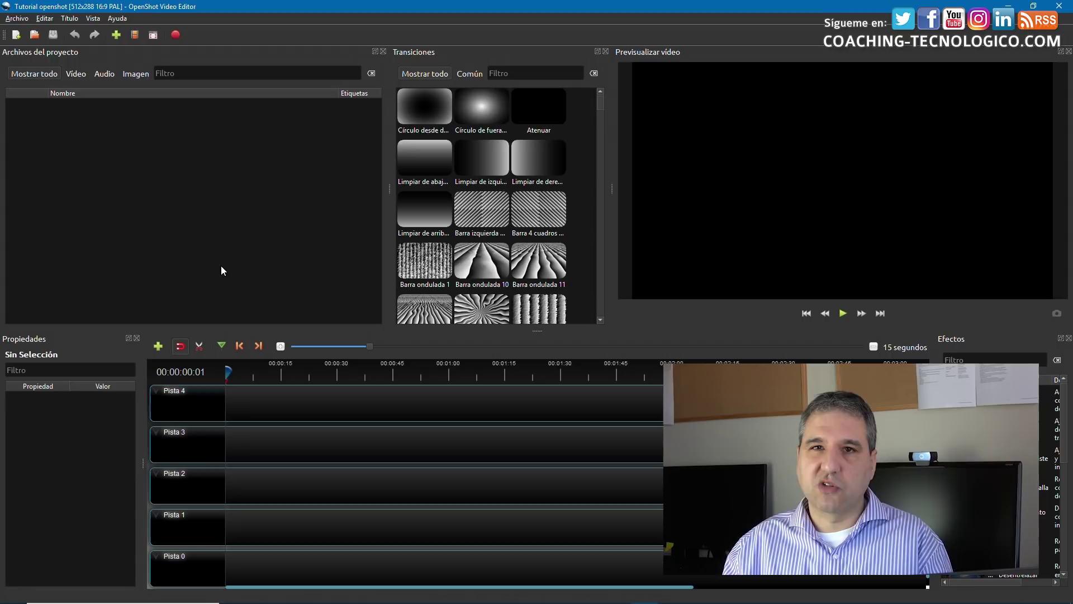
Import MOV_0681.mp4 from the SD folder on the TUTORIALES (T:) drive into the project files.
click(16, 18)
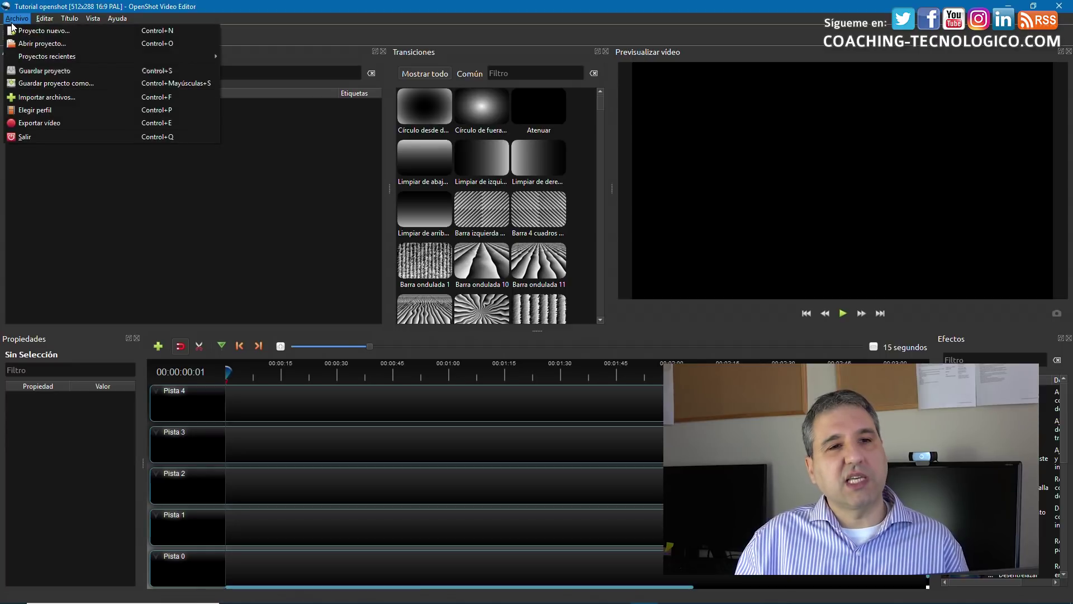
click(89, 256)
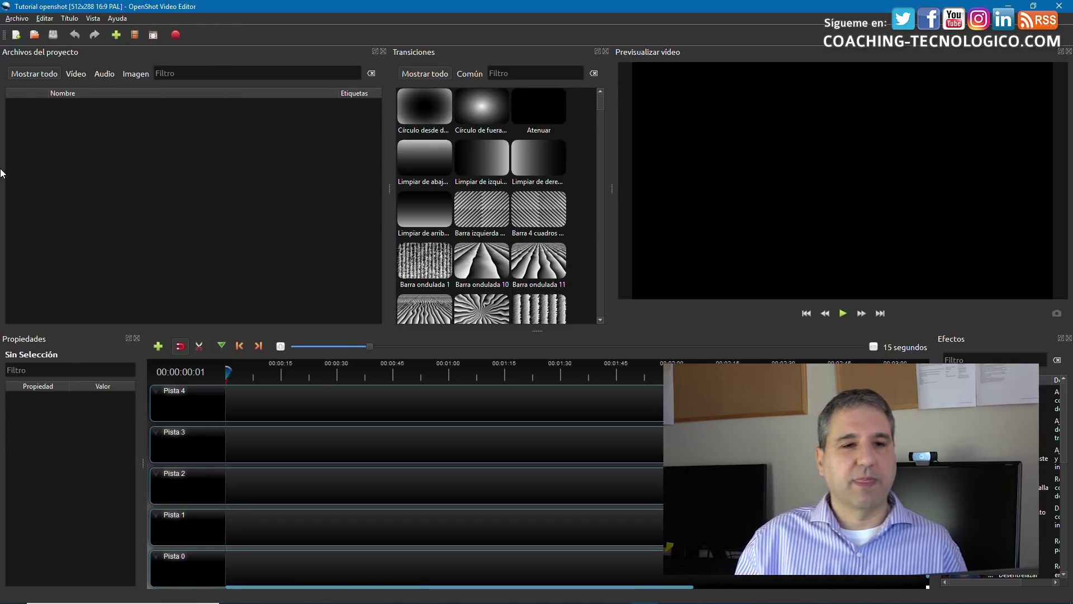
right_click(43, 161)
click(60, 163)
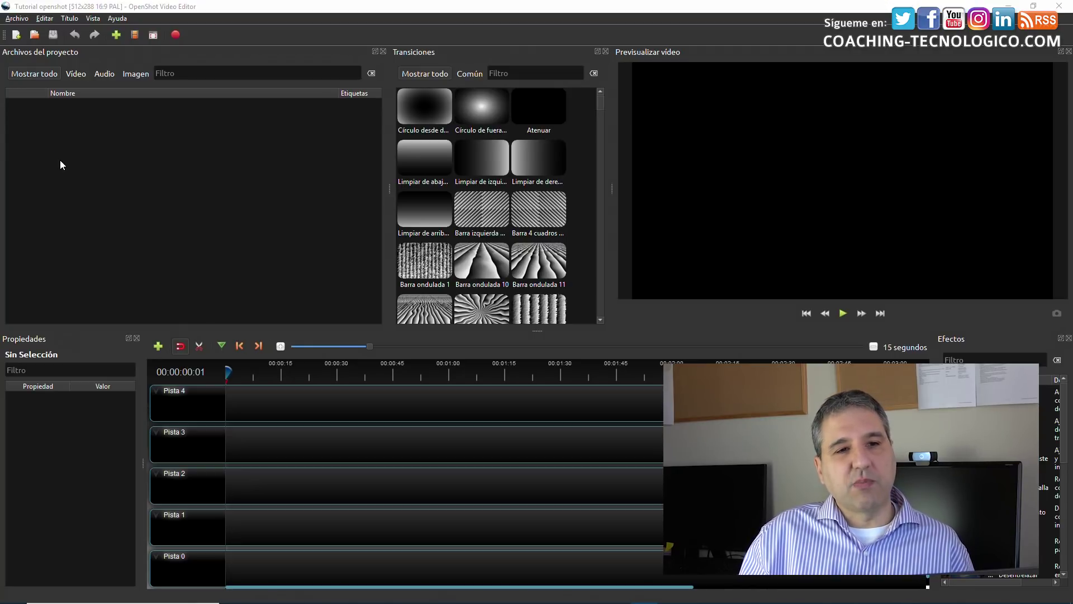
scroll(56, 184, down, 3)
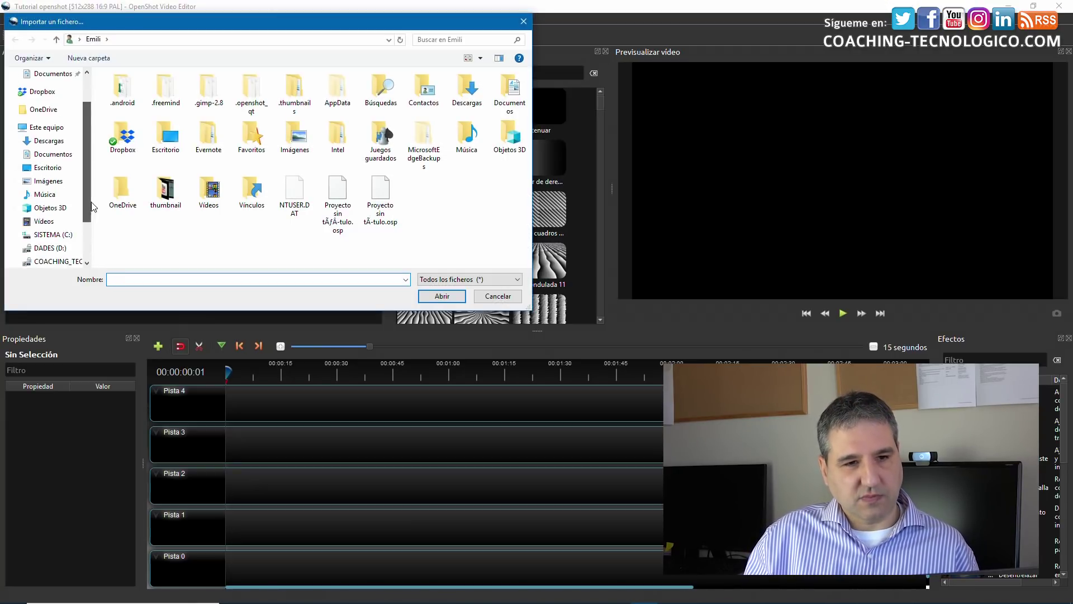
click(56, 240)
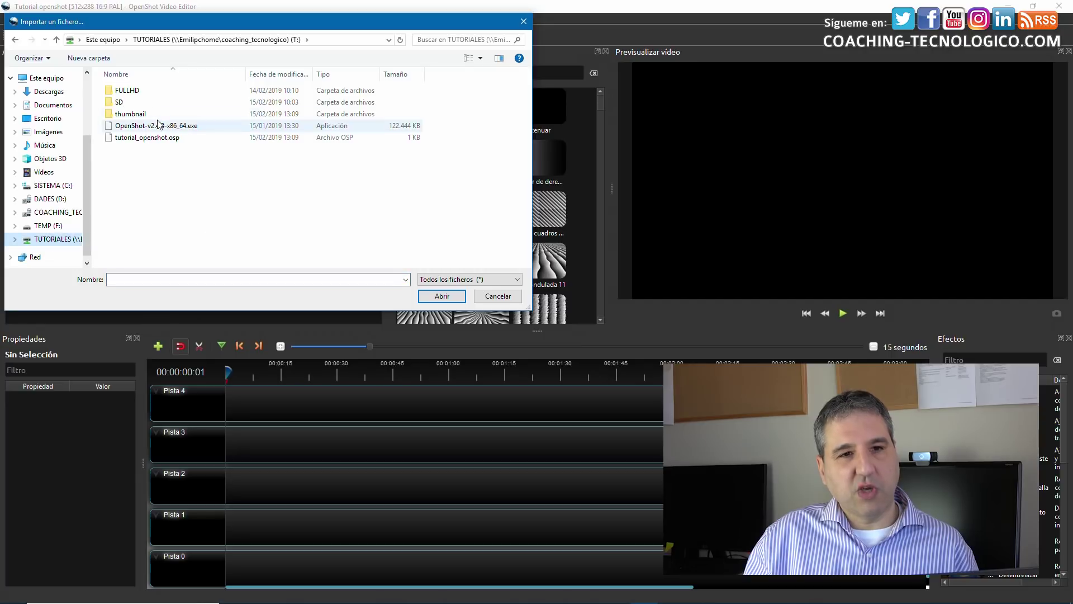
double_click(126, 102)
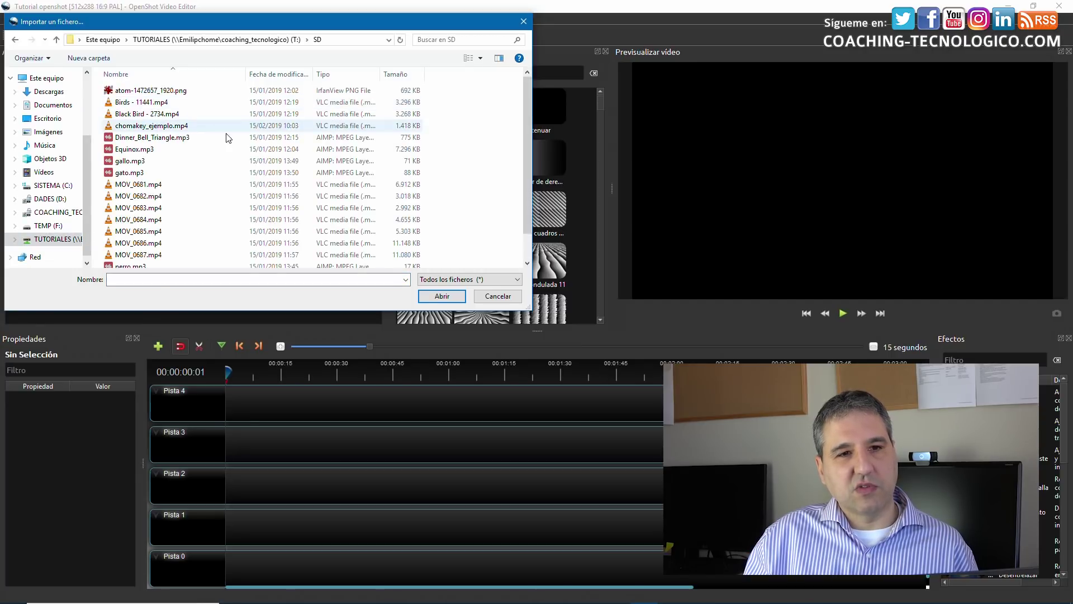
click(159, 187)
click(437, 297)
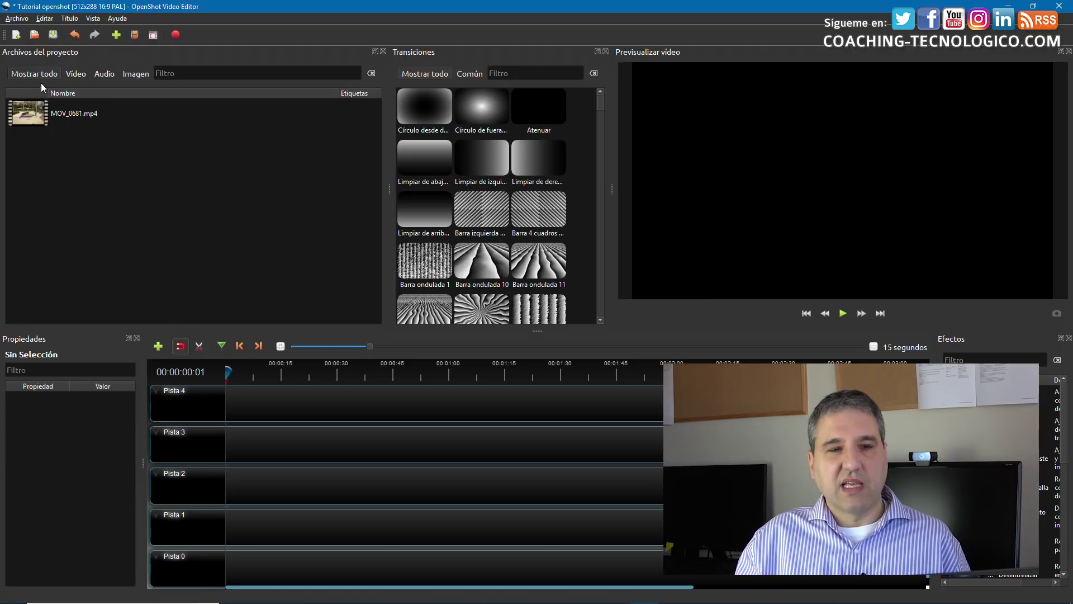
Import MOV_0682.mp4 into the project files and save the project.
click(16, 19)
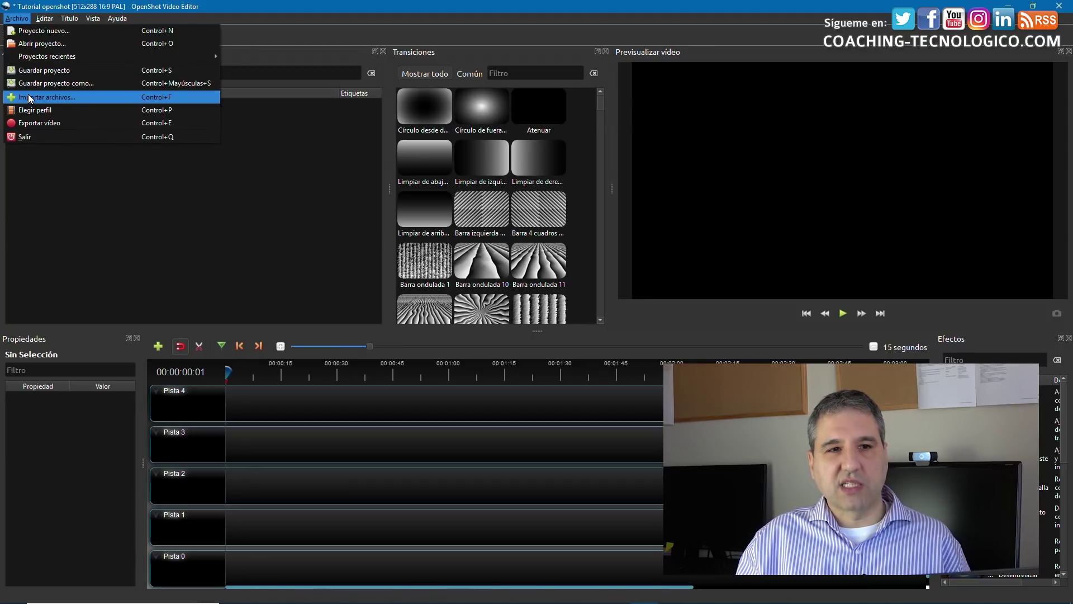
click(28, 97)
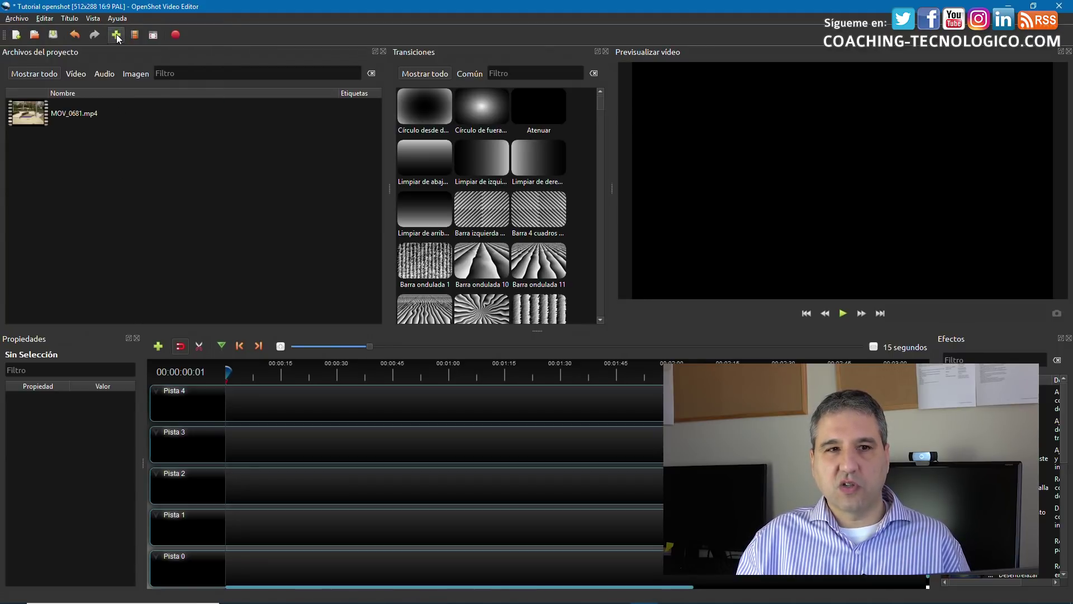
right_click(37, 176)
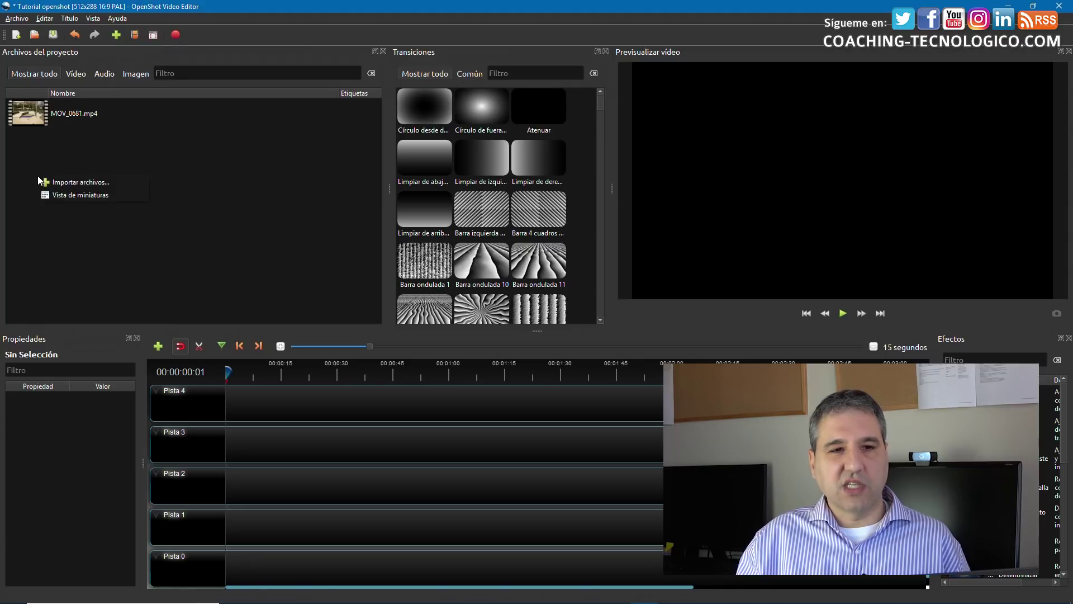
click(77, 182)
double_click(138, 196)
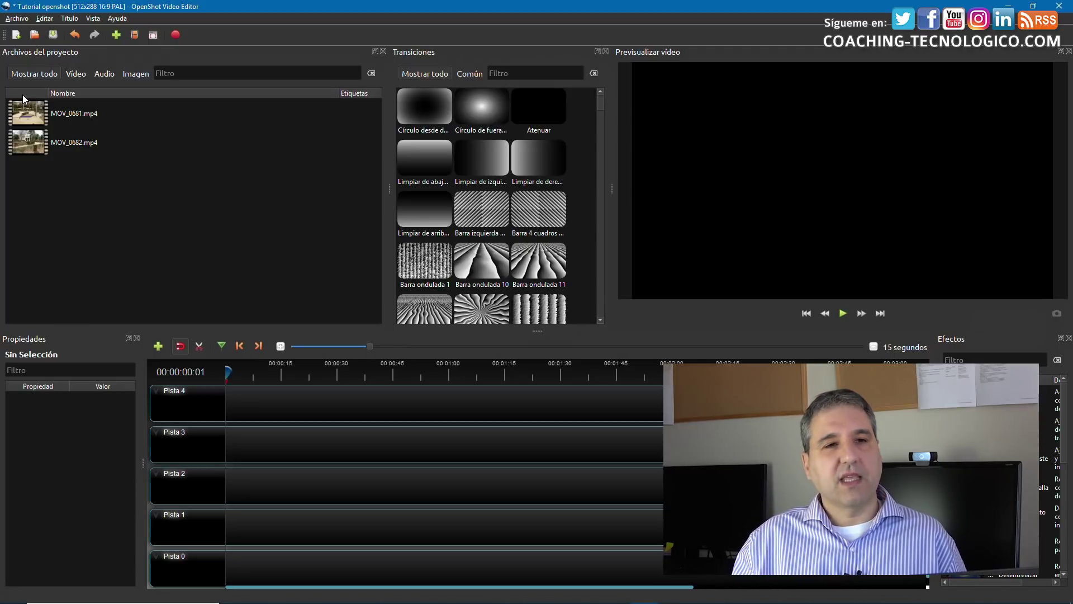
key(ctrl+s)
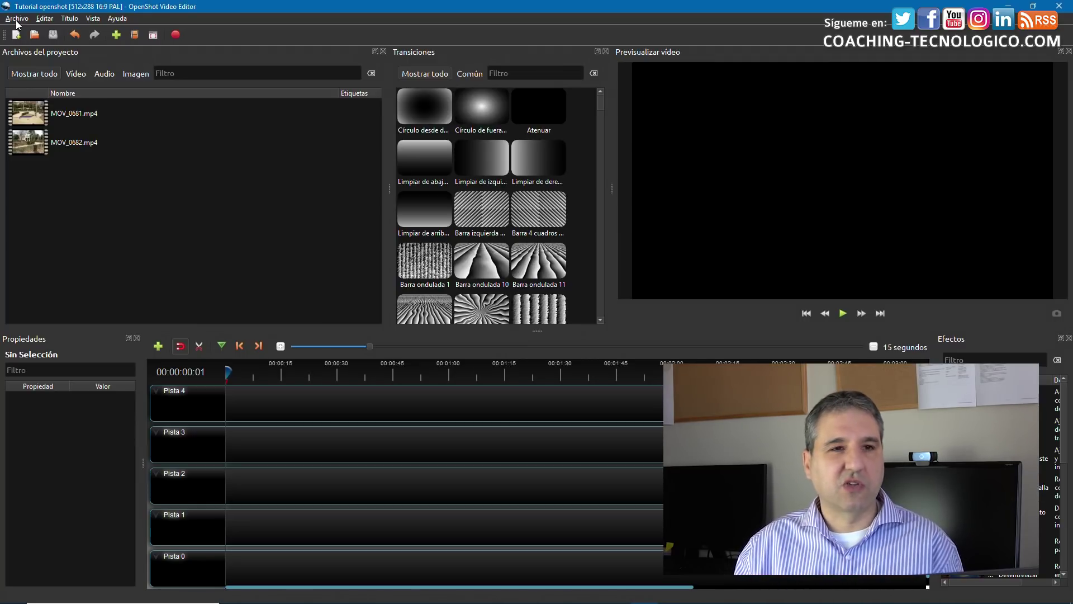
Browse the available project profiles and set the profile to VGA Widescreen NTSC (854x480).
click(48, 21)
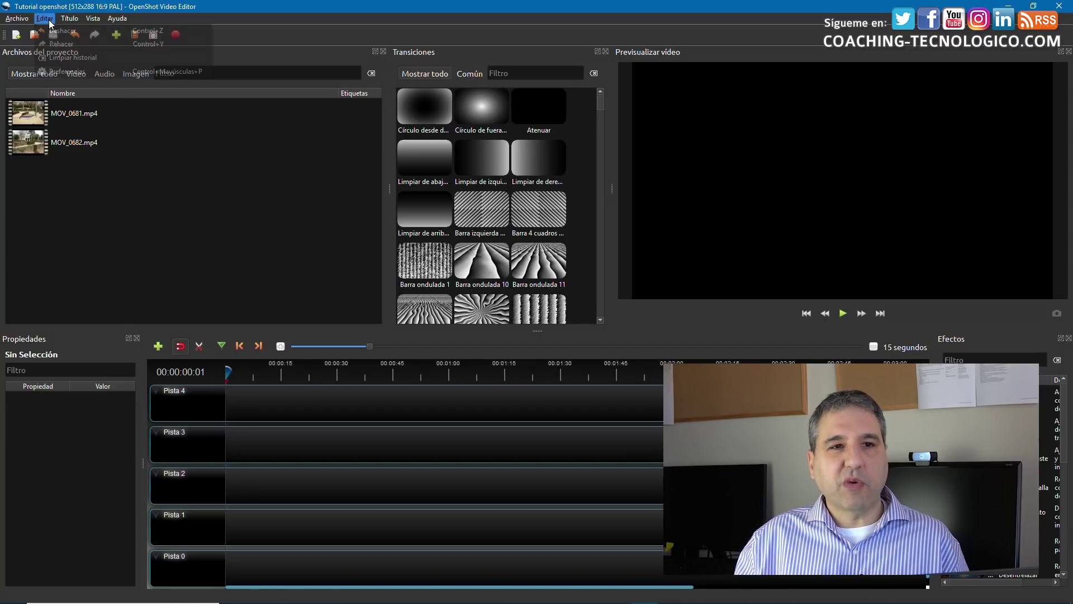
mouse_move(16, 19)
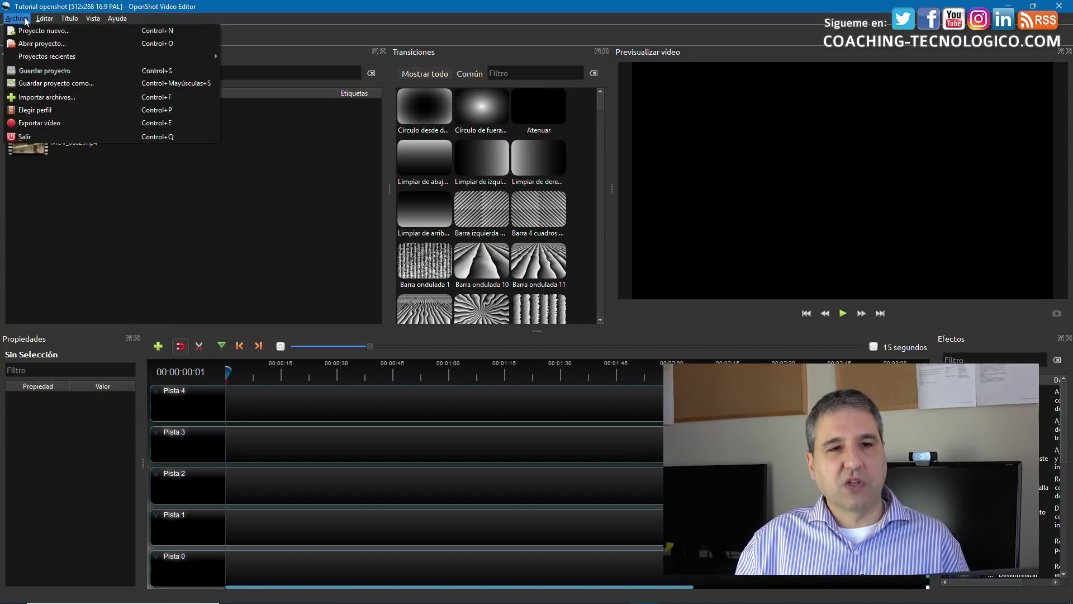
click(35, 110)
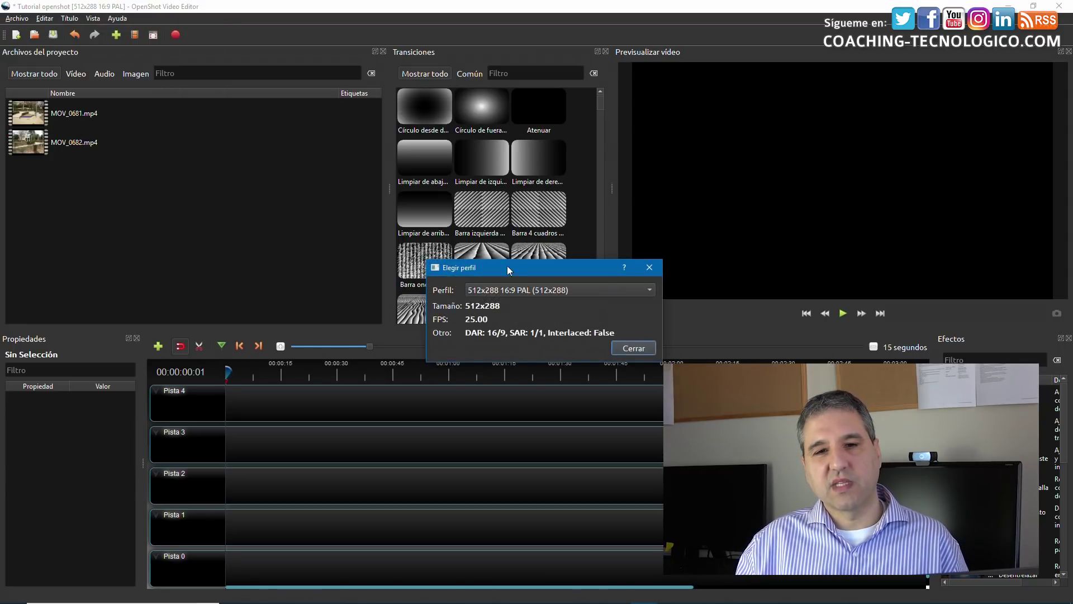
click(627, 290)
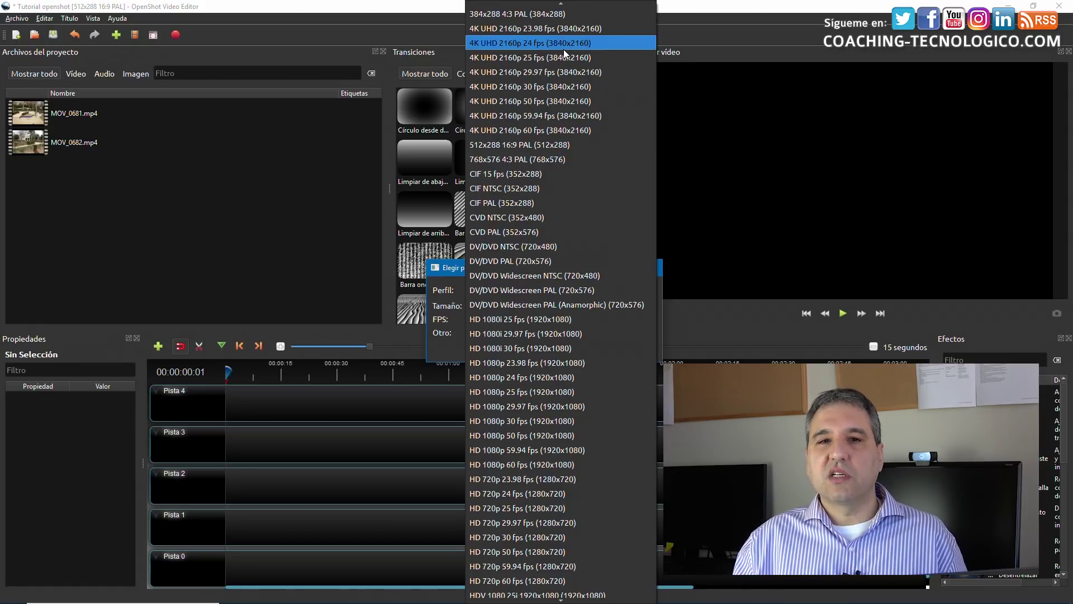
scroll(563, 49, up, 1)
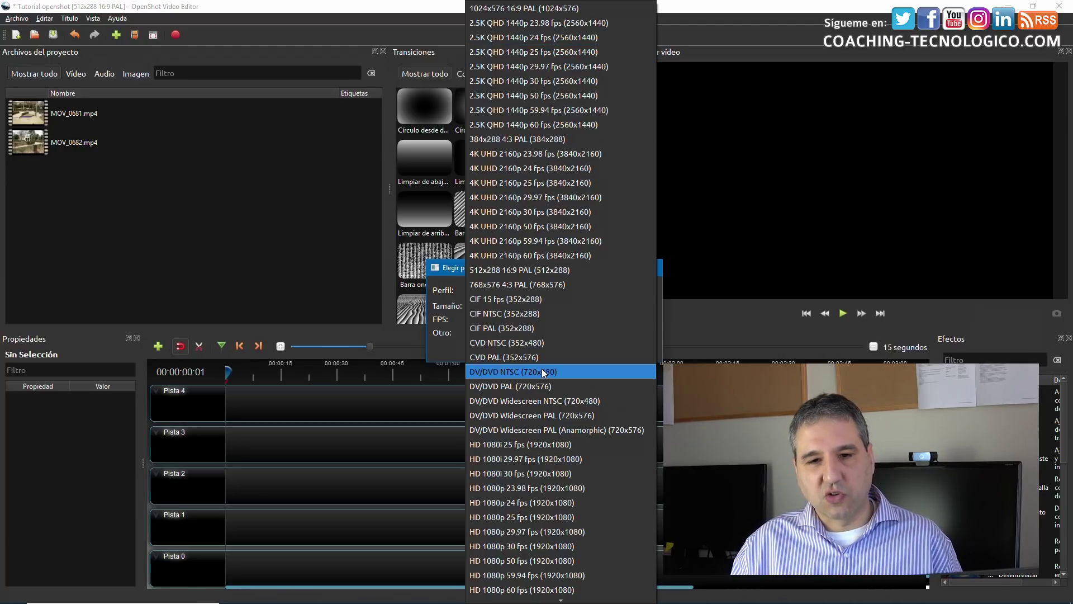
scroll(541, 368, down, 10)
scroll(538, 366, up, 3)
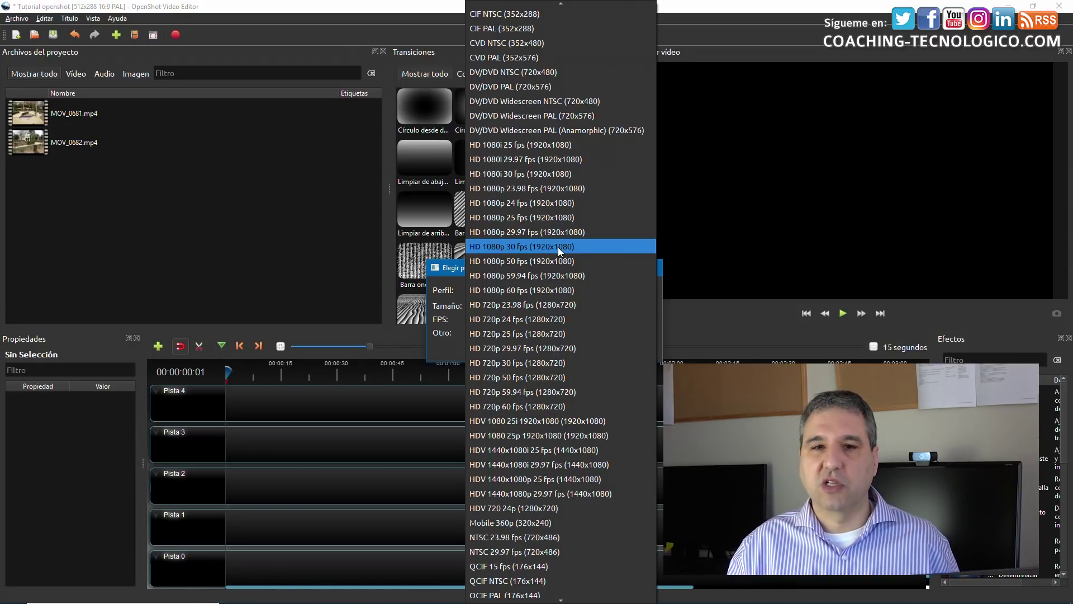
scroll(558, 247, down, 4)
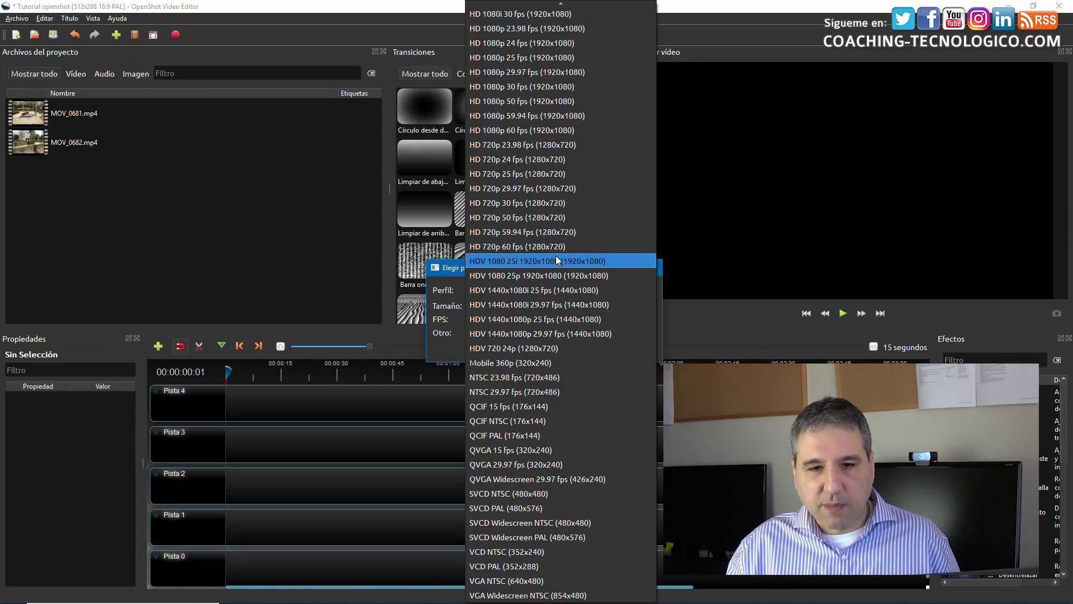
scroll(557, 330, up, 10)
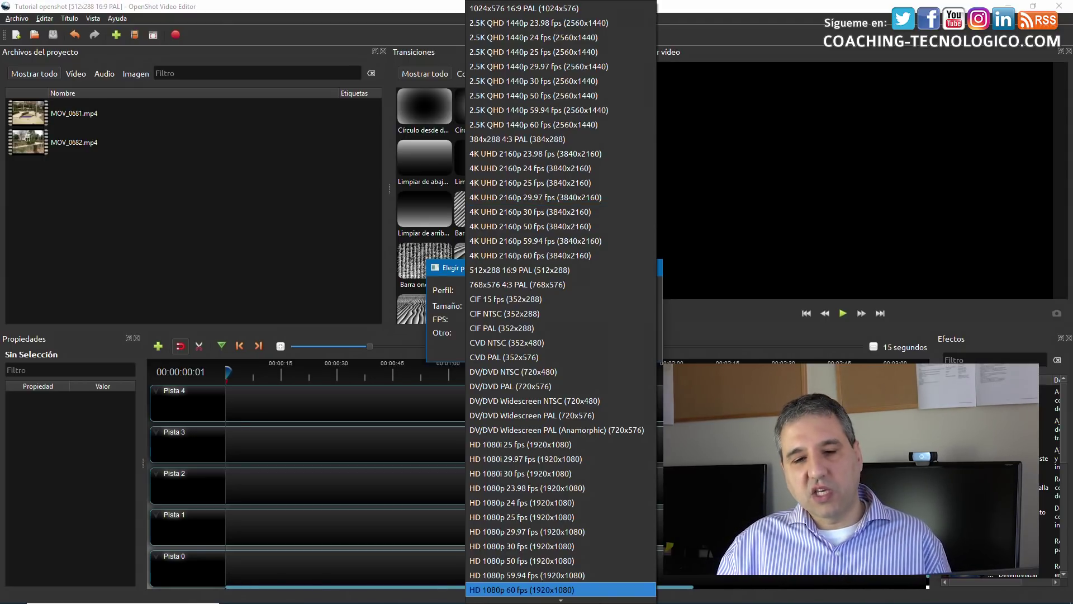
mouse_move(561, 600)
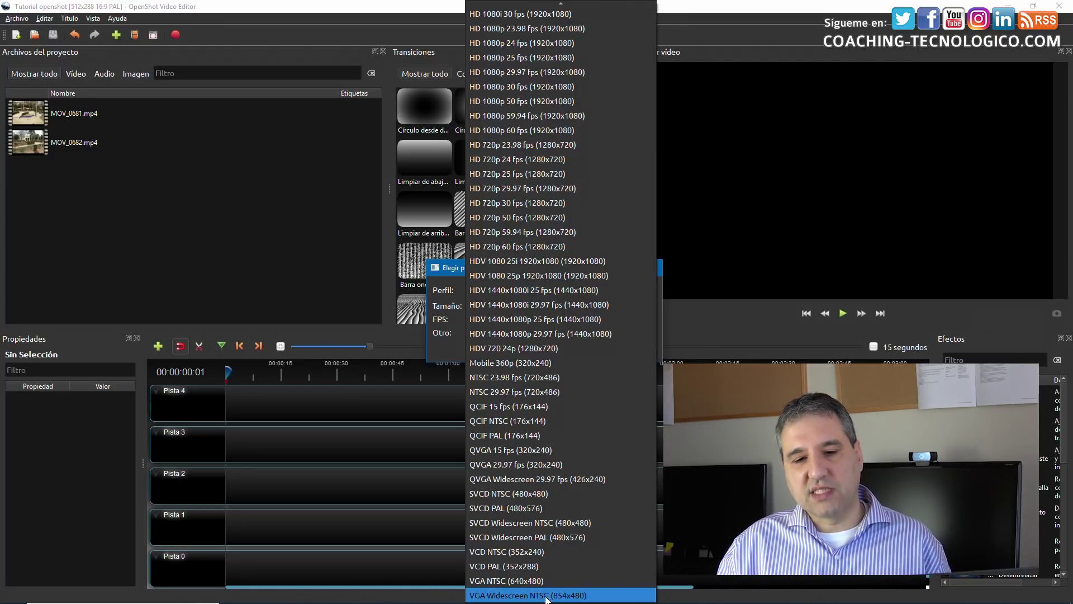
click(548, 596)
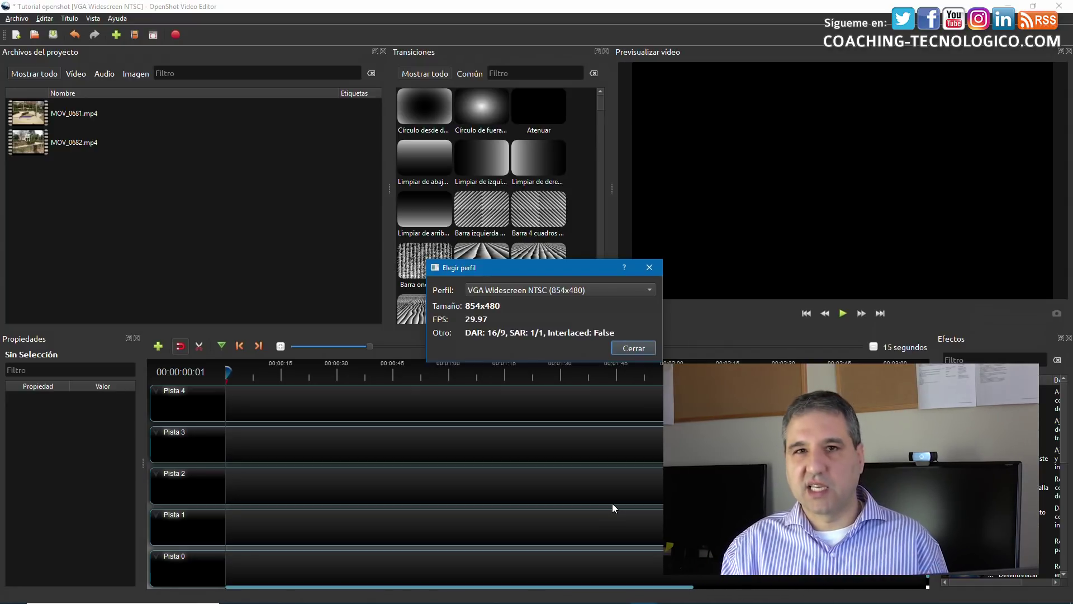
click(630, 349)
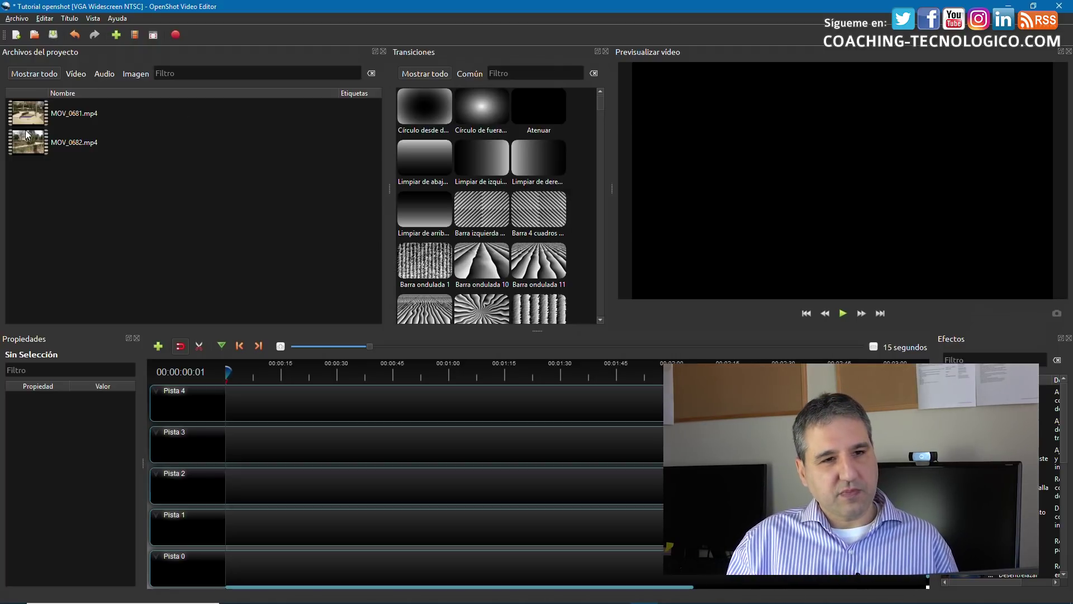
Place MOV_0681.mp4 at the start of Pista 3 and play its first seconds in the preview.
click(23, 115)
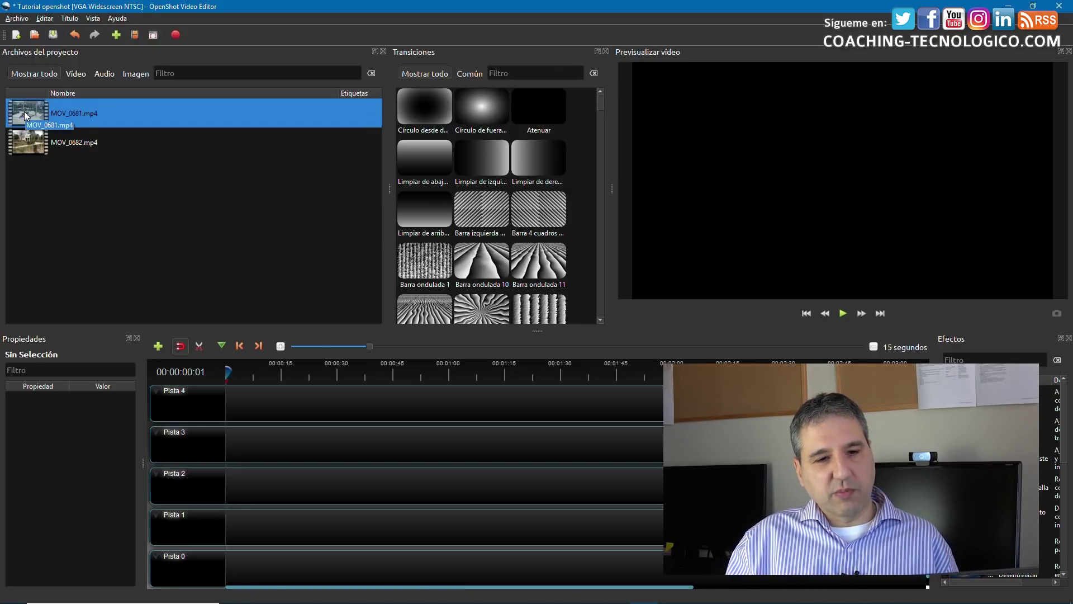
drag(25, 111, 221, 431)
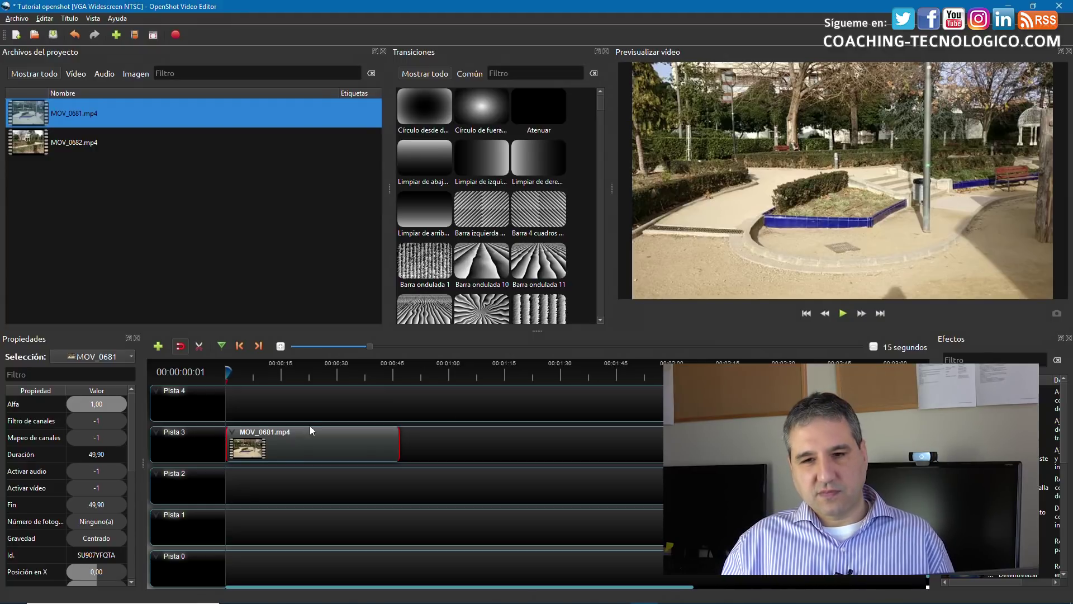
click(842, 312)
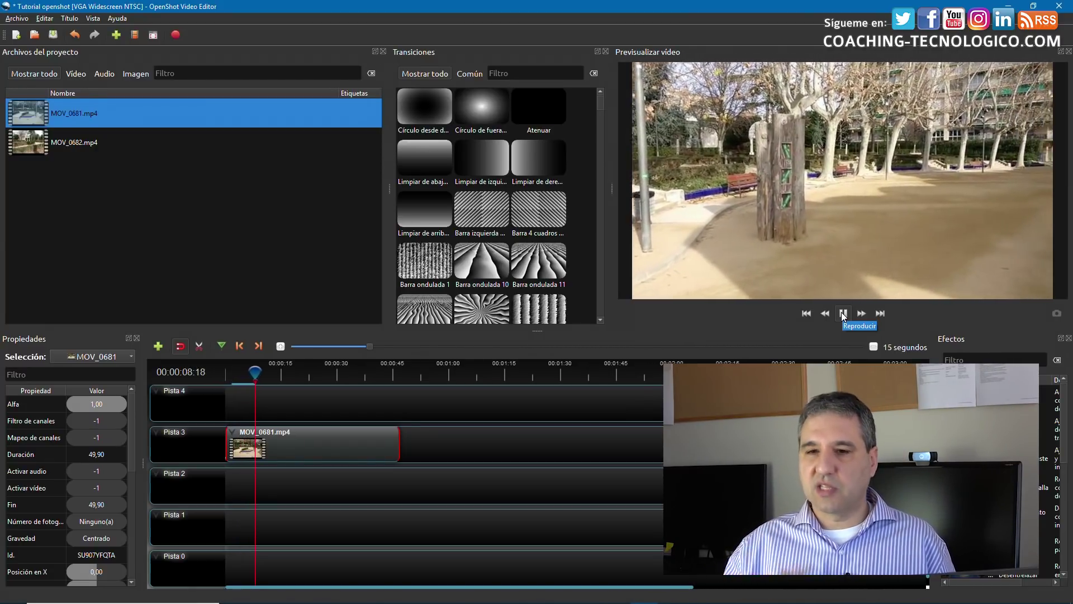
click(843, 314)
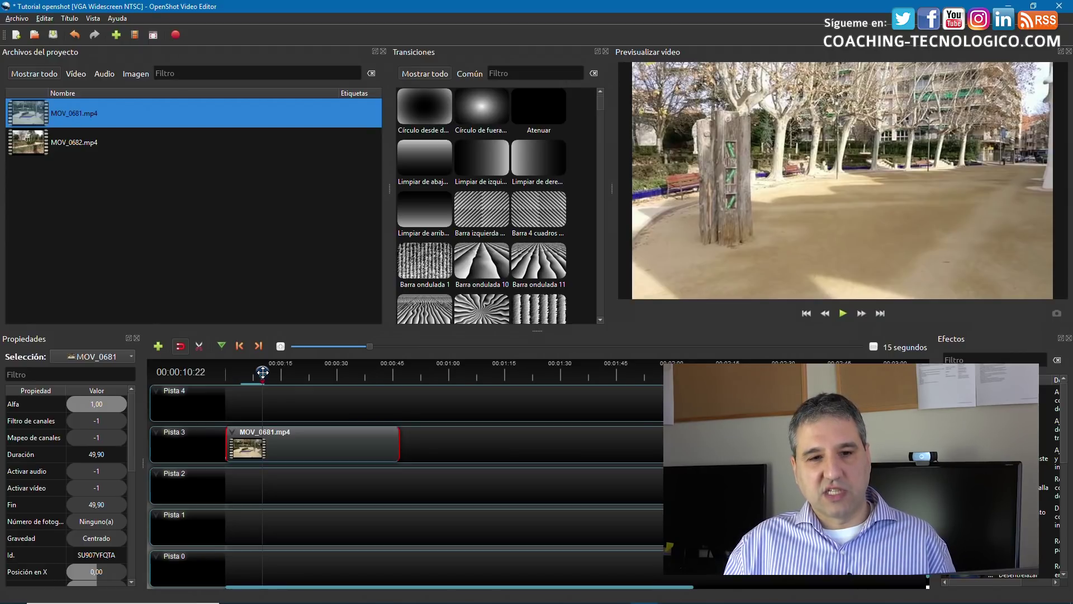
Scrub the clip to its end and again from its start to 00:00:39:26, saving the project in between.
drag(263, 372, 399, 376)
key(ctrl+s)
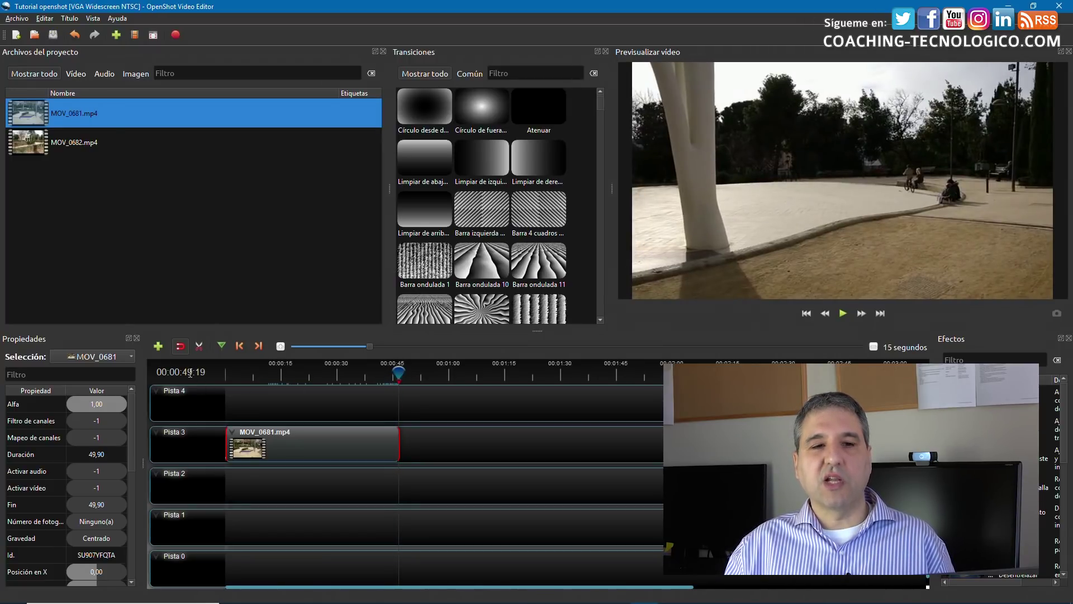
key(Home)
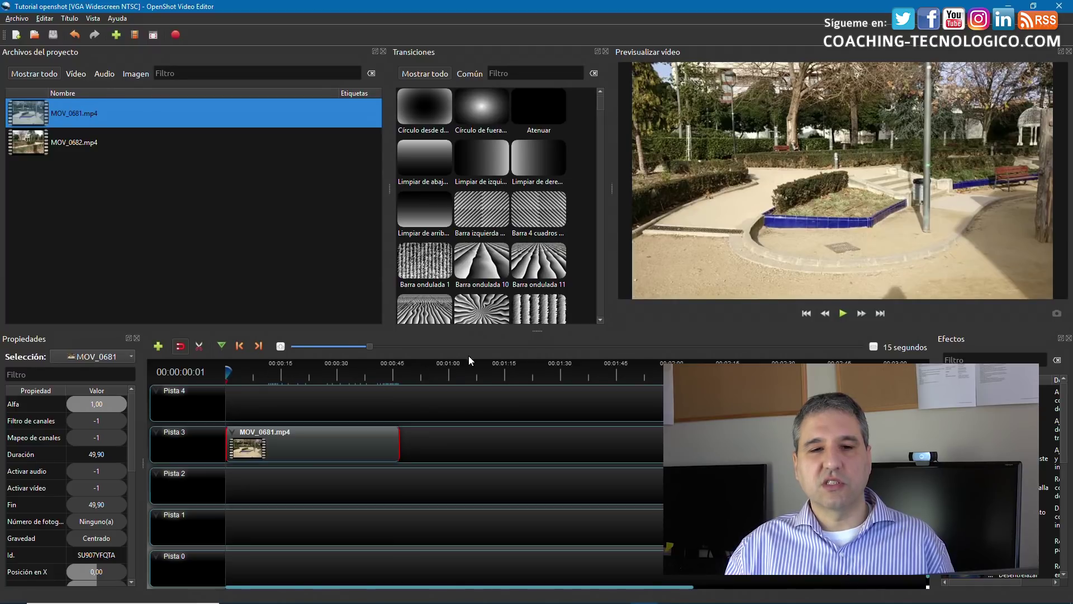
drag(230, 372, 364, 366)
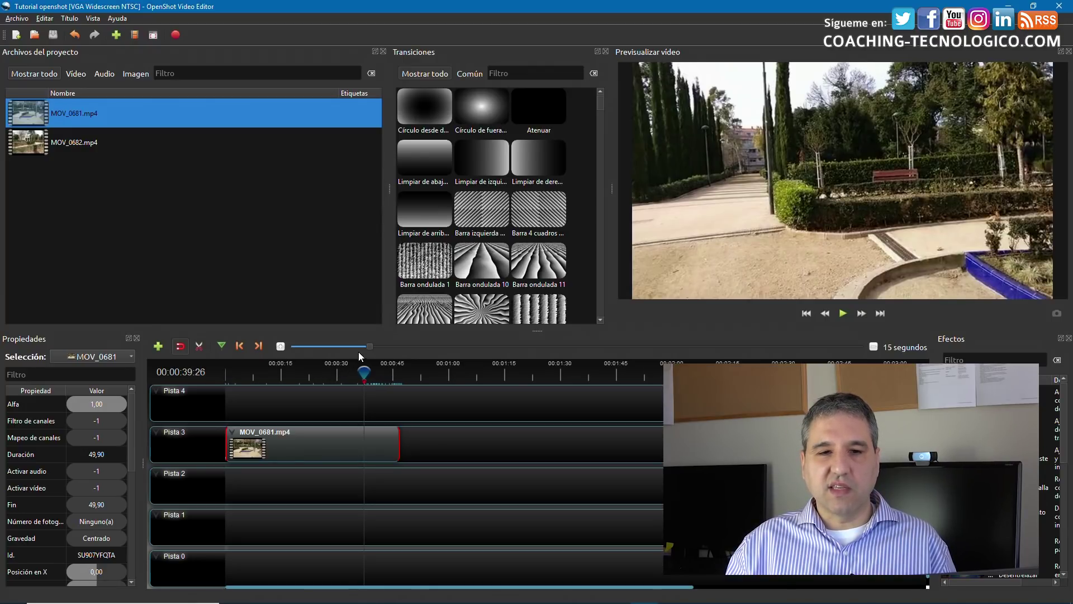
Zoom the timeline in through the 5- and 3-second scales to 1 second, scrubbing the playhead back to 00:00:26:28.
drag(365, 347, 331, 348)
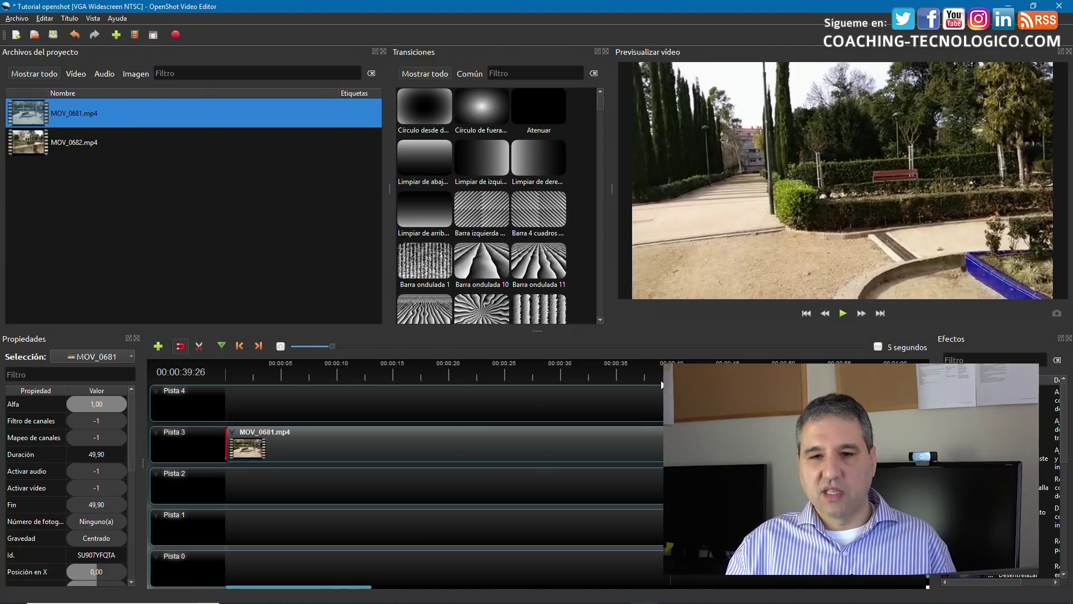
drag(667, 372, 551, 378)
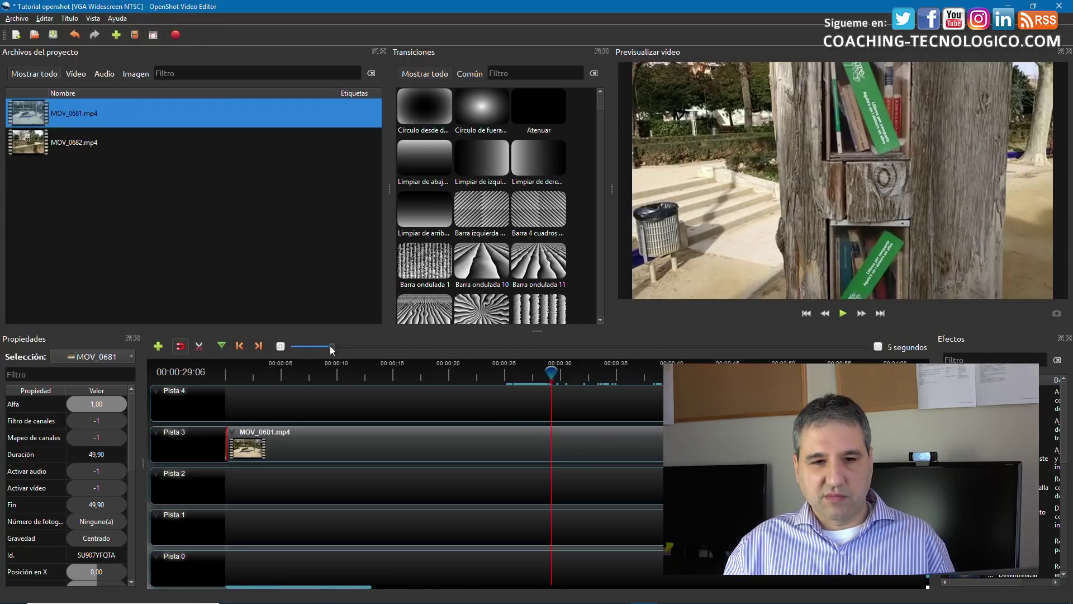
drag(325, 345, 316, 346)
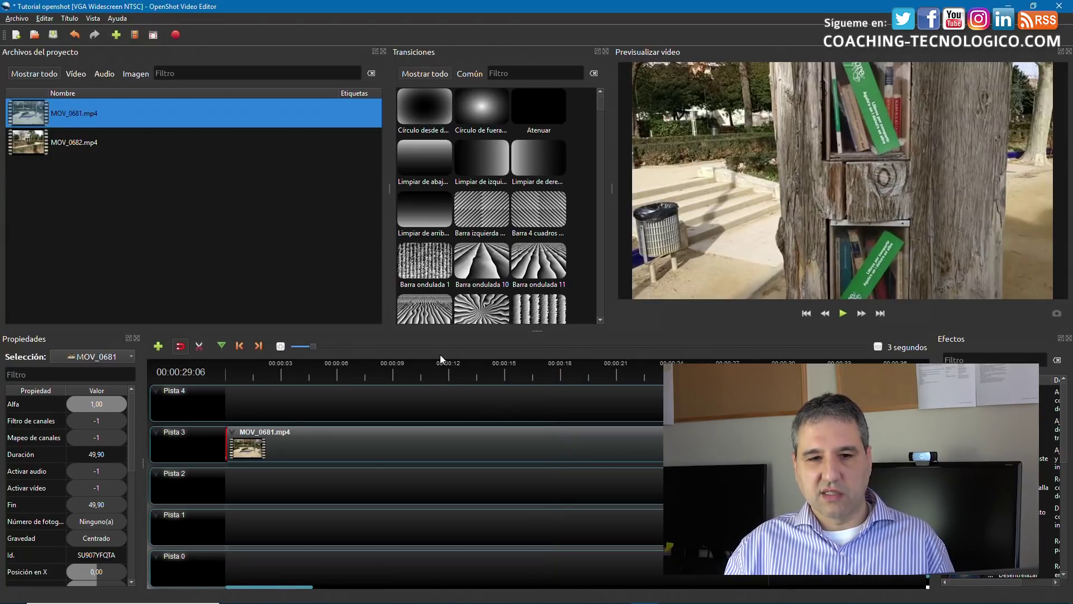
drag(768, 378, 726, 378)
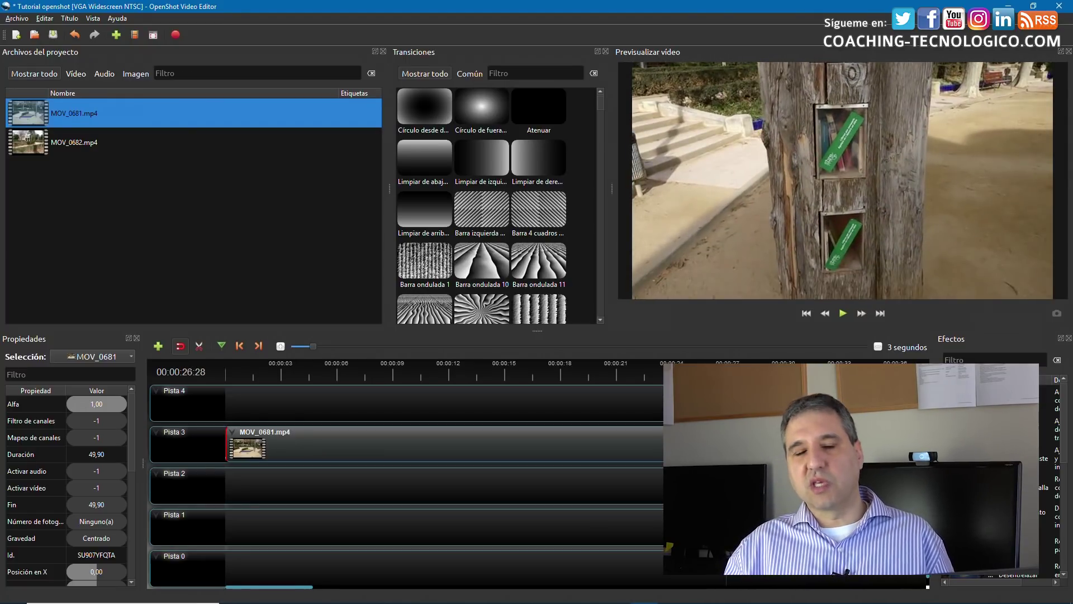
drag(303, 347, 296, 346)
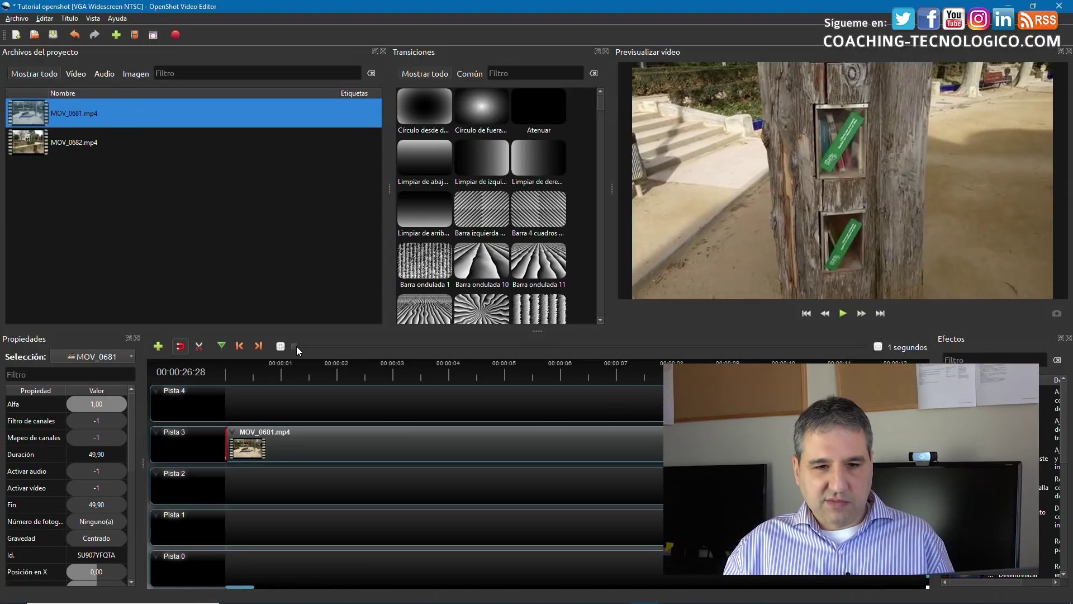
Set the timeline scale to 5 seconds with the playhead at 00:00:05:19 and save the project.
drag(377, 373, 535, 379)
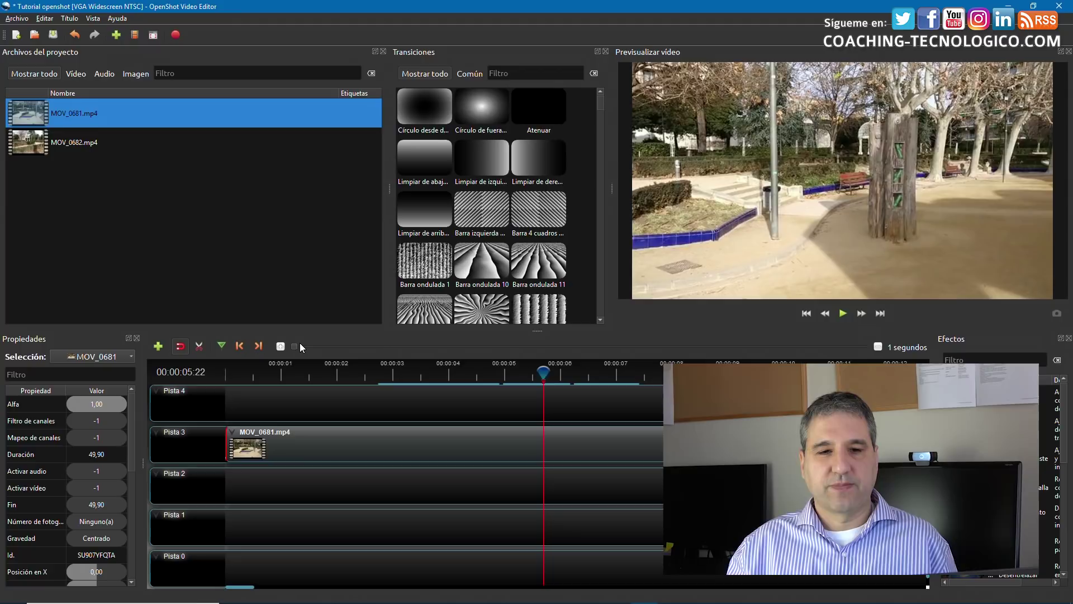
drag(296, 347, 288, 372)
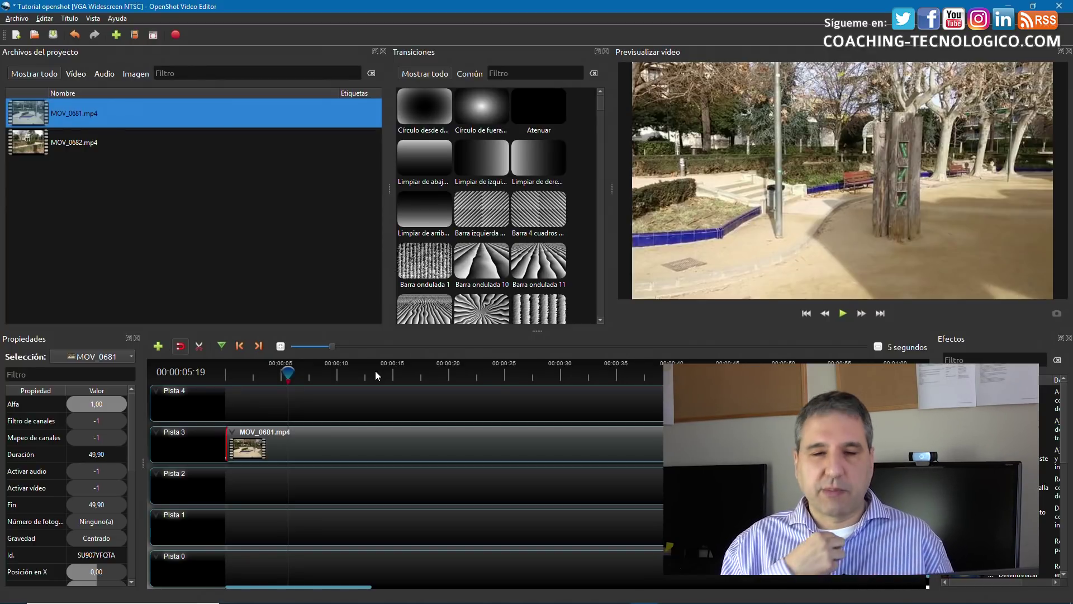
key(ctrl+s)
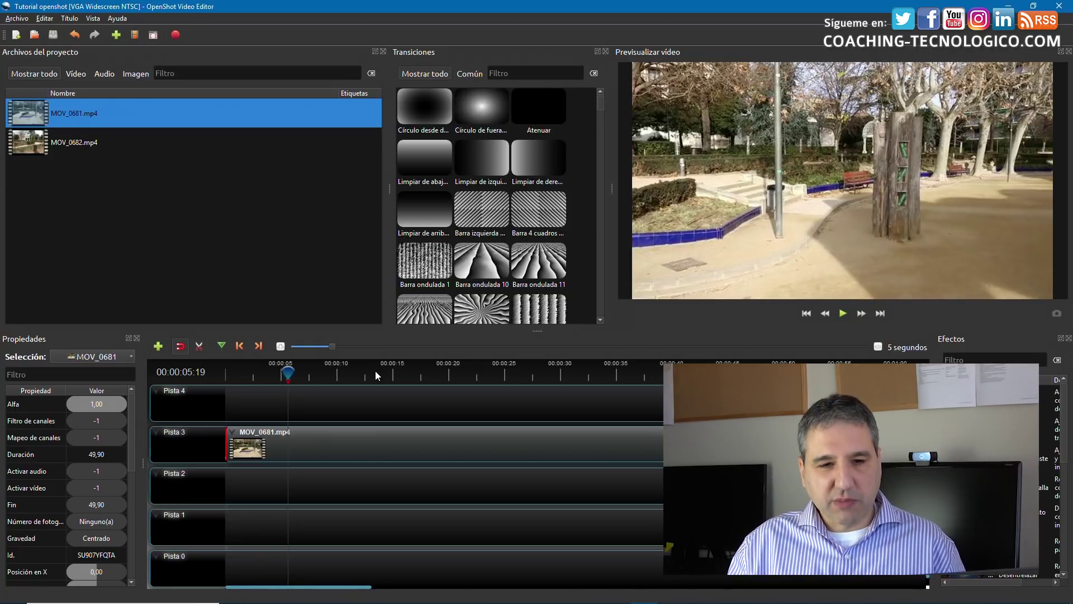
Cut the MOV_0681.mp4 clip on Pista 3 at 00:00:09:02, keeping only its right side.
drag(283, 375, 341, 370)
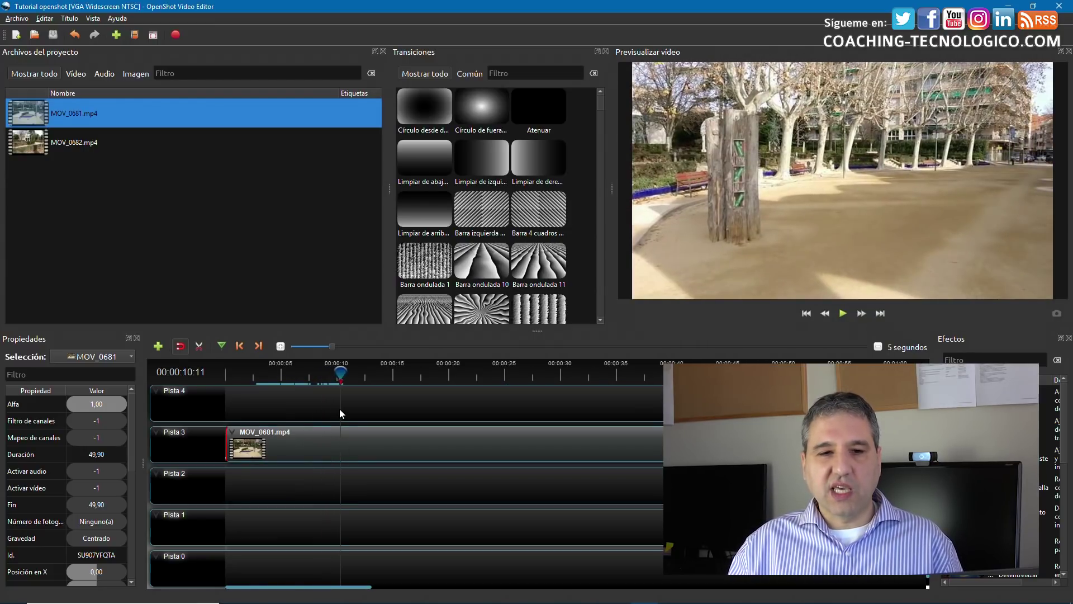
mouse_move(341, 370)
mouse_down()
mouse_move(303, 371)
mouse_move(326, 370)
mouse_up()
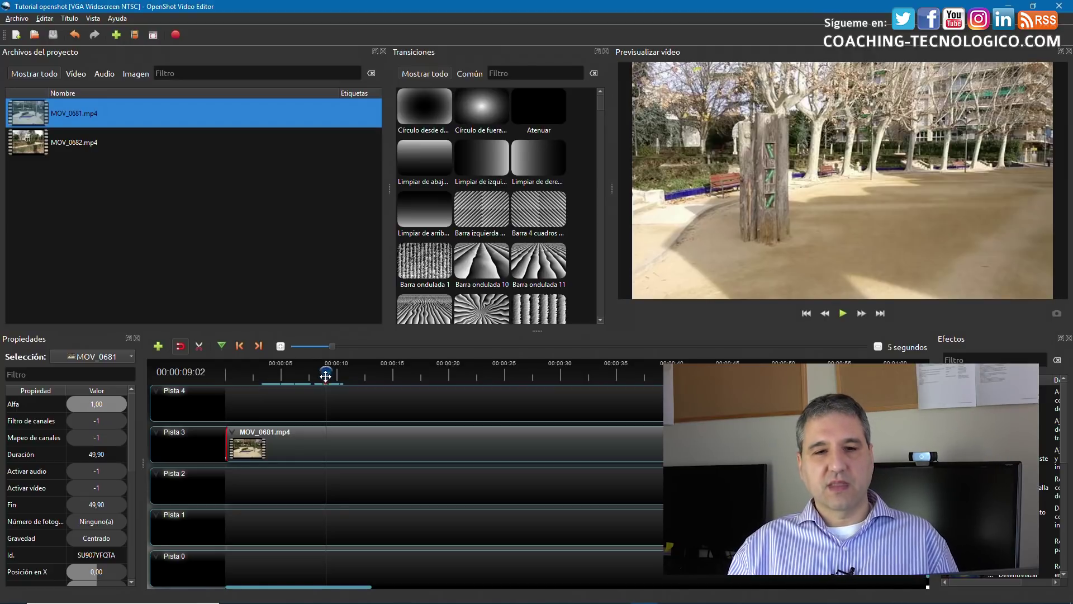
right_click(325, 440)
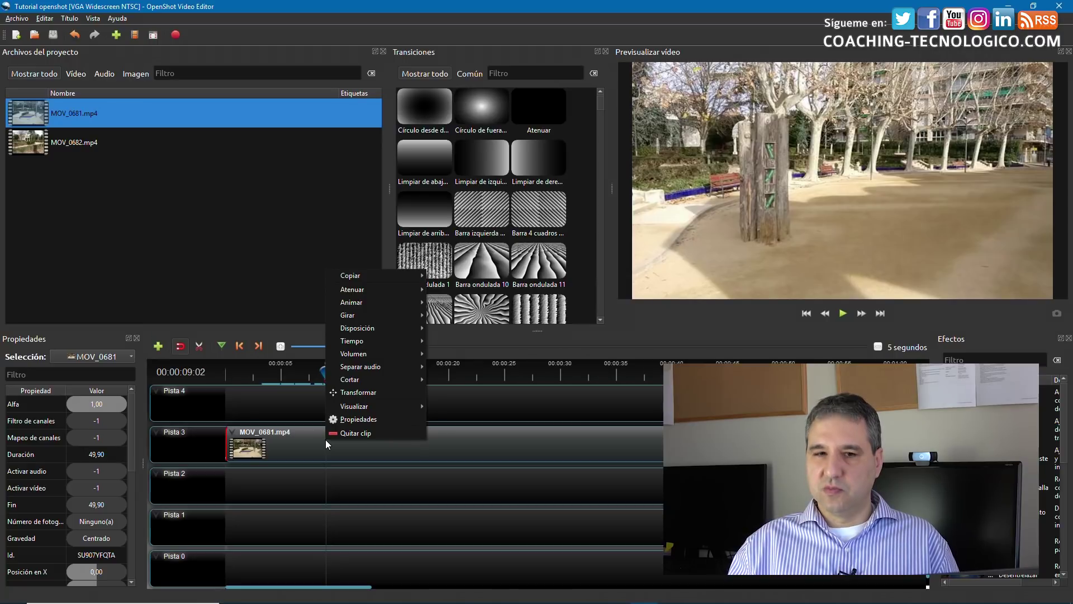
mouse_move(359, 302)
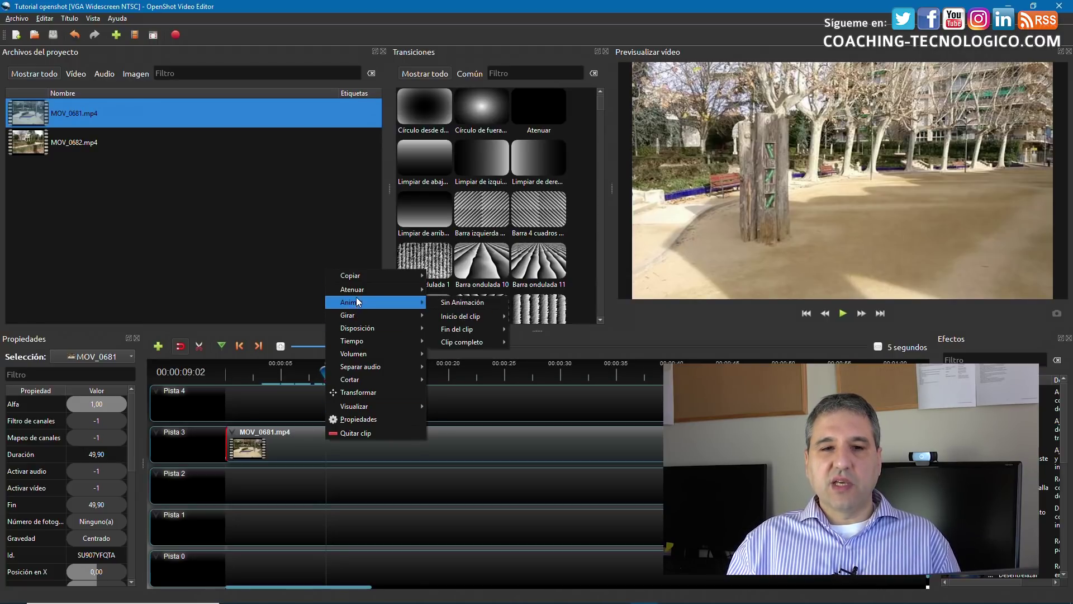
mouse_move(363, 379)
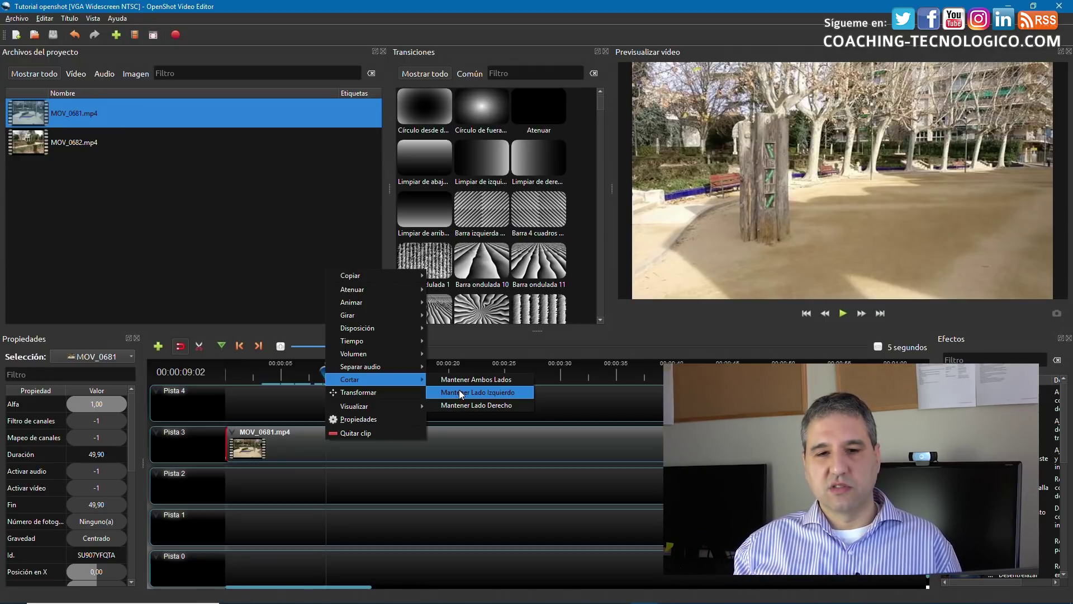
click(462, 403)
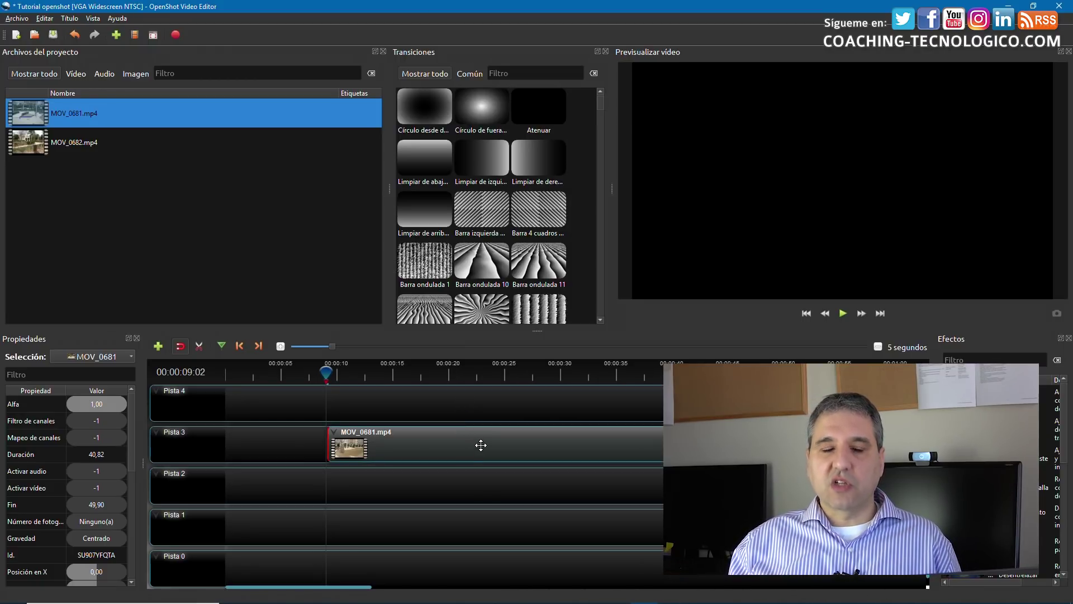
Move the trimmed clip to the start of Pista 3 and play its first two seconds in the preview.
drag(324, 367, 227, 369)
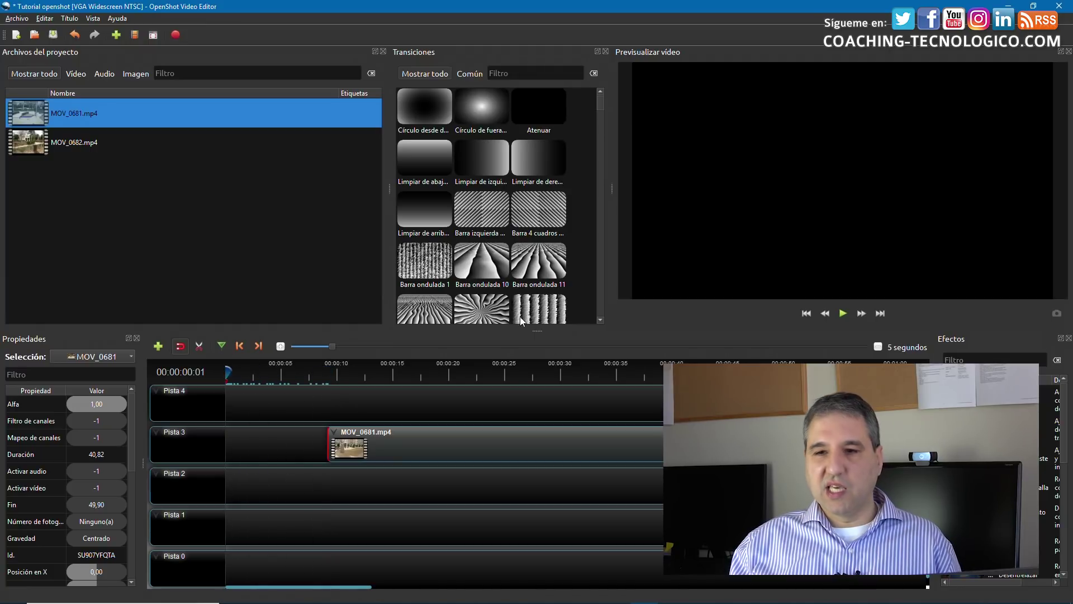
drag(268, 371, 348, 371)
click(843, 313)
drag(484, 442, 374, 432)
drag(351, 370, 220, 368)
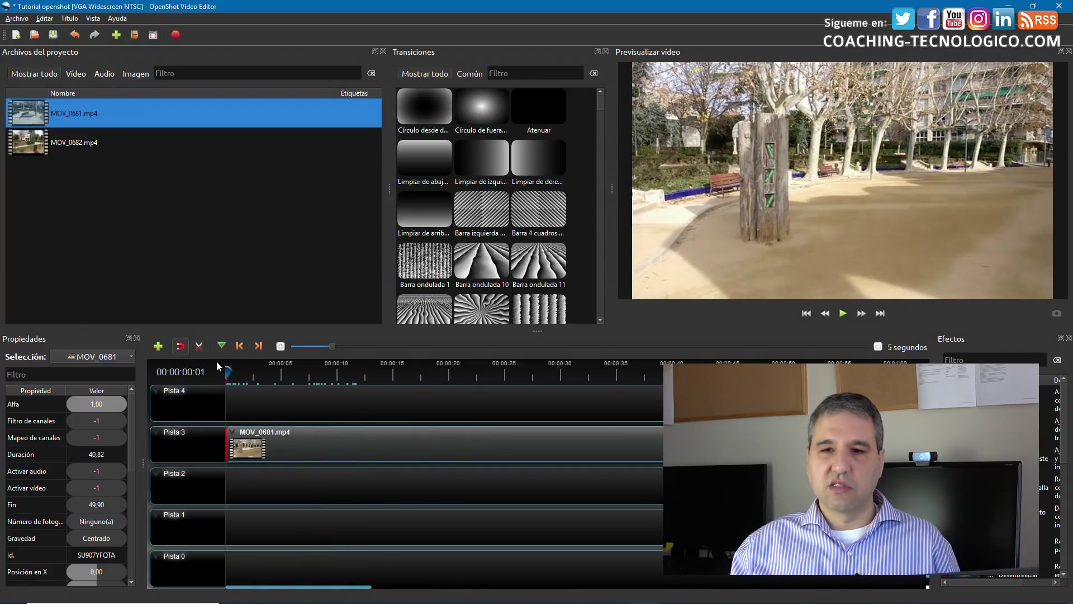
click(842, 314)
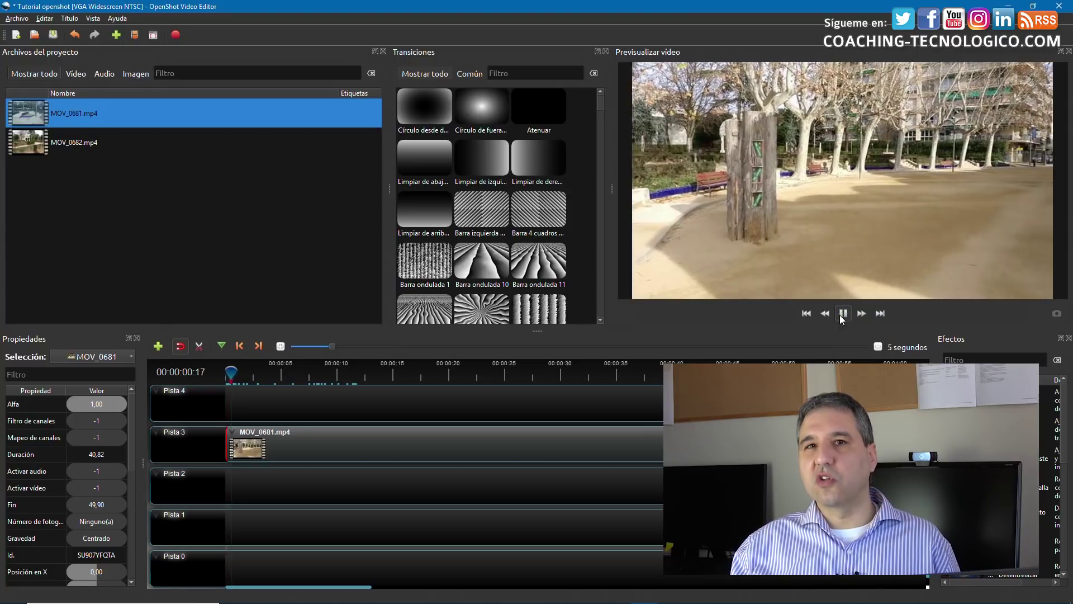
click(842, 316)
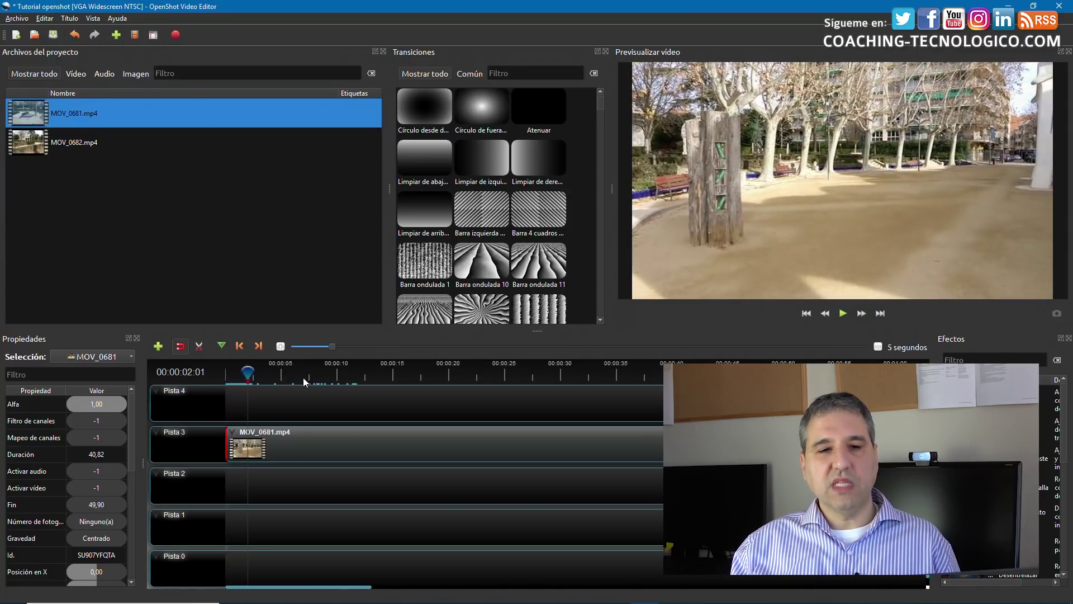
Cut the clip at 00:00:21:13, keeping only its left side.
drag(249, 373, 463, 380)
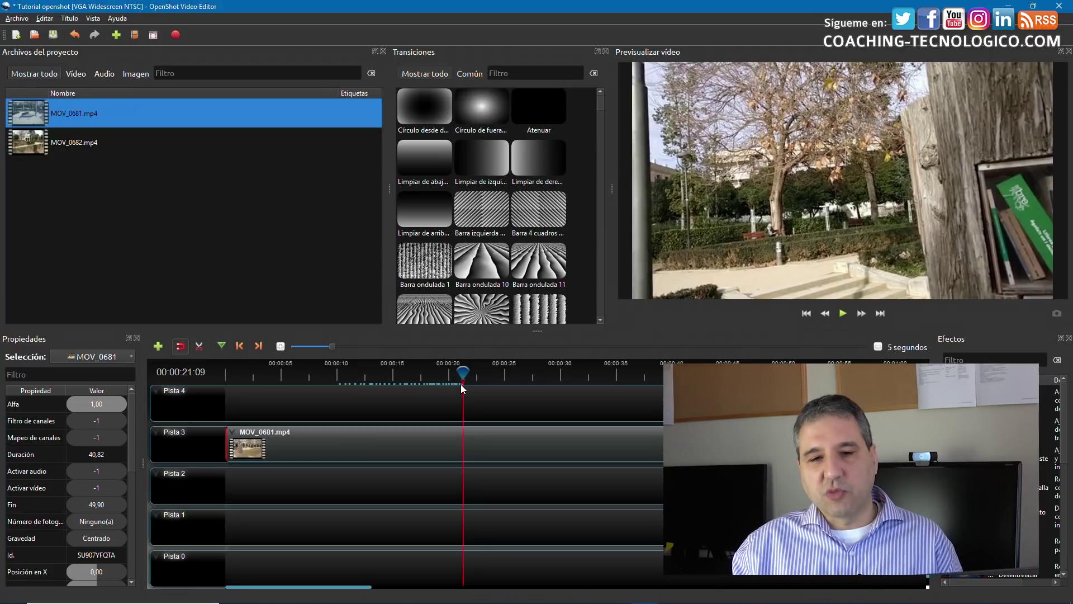
drag(463, 373, 464, 373)
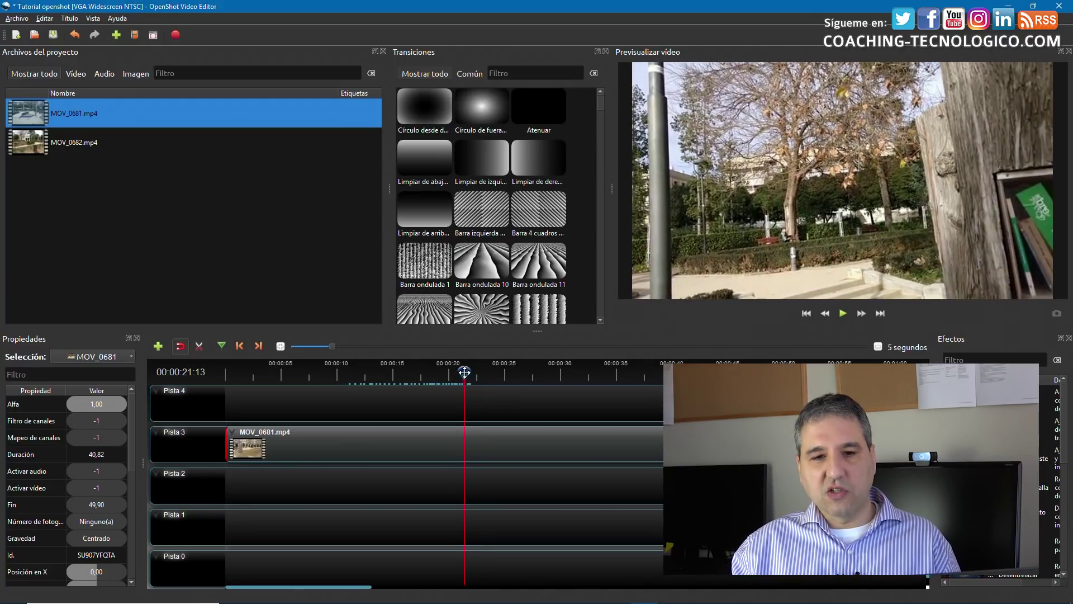
right_click(463, 447)
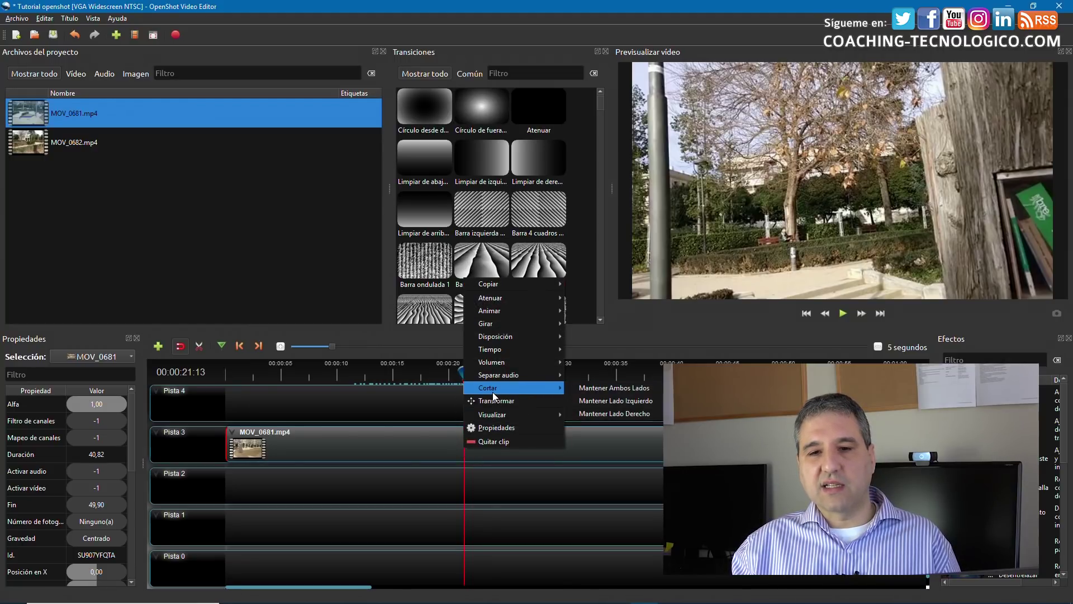
click(596, 401)
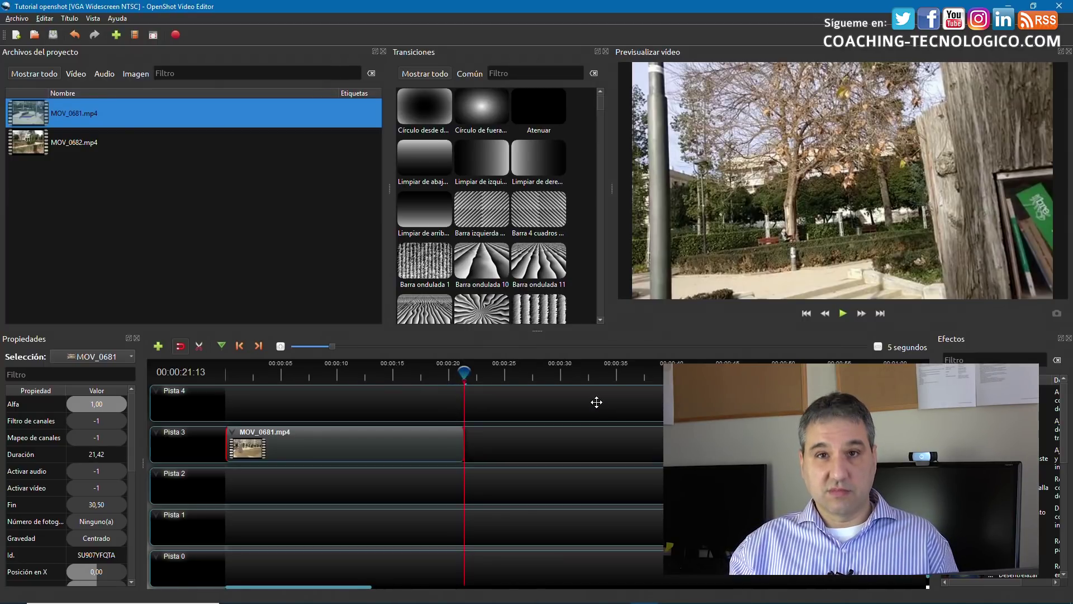
Scrub through the shortened clip from the start of the timeline to 00:00:19:31.
drag(465, 373, 216, 381)
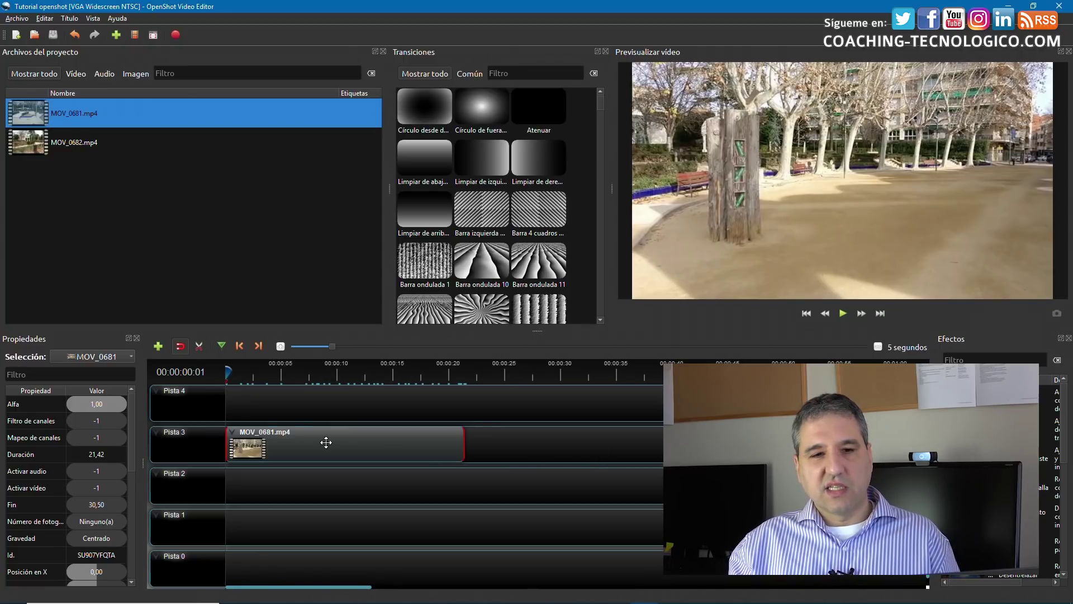
click(230, 370)
drag(229, 371, 449, 381)
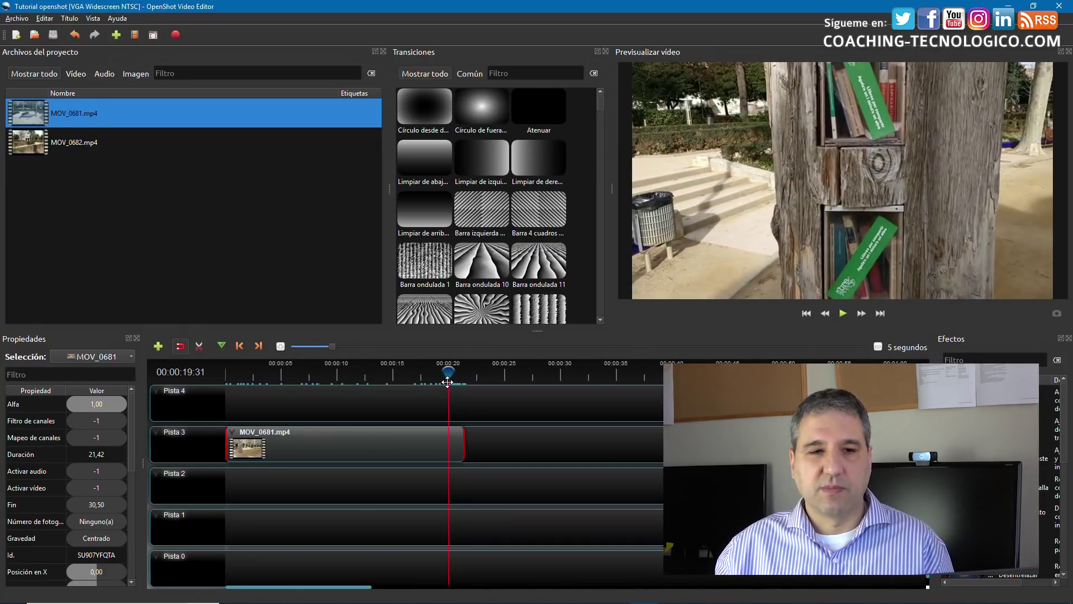
Save the project over the existing tutorial_openshot.osp file and close the video editor.
click(17, 19)
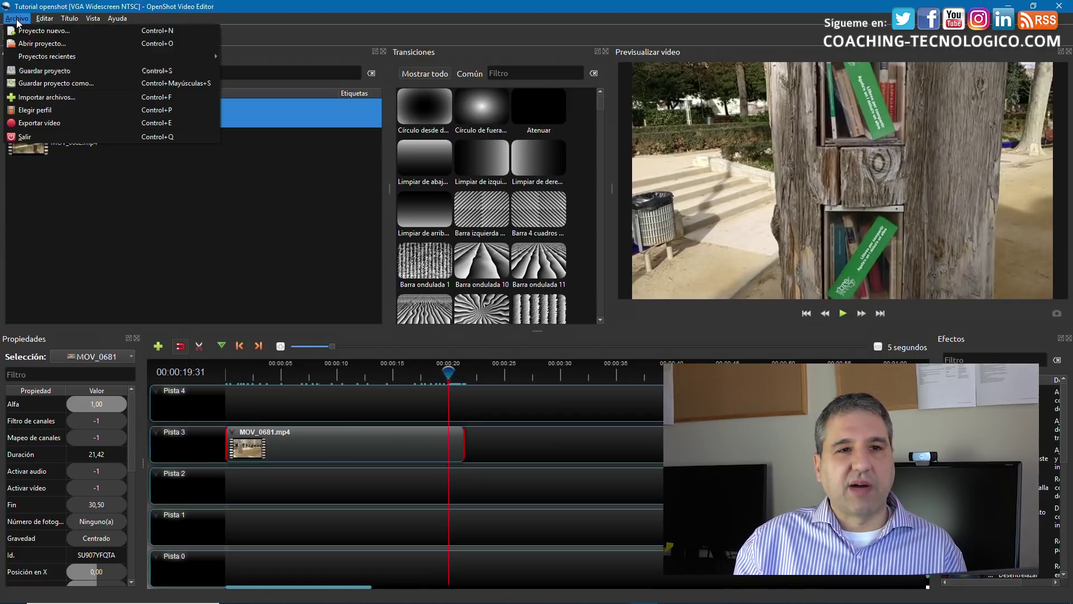
click(34, 84)
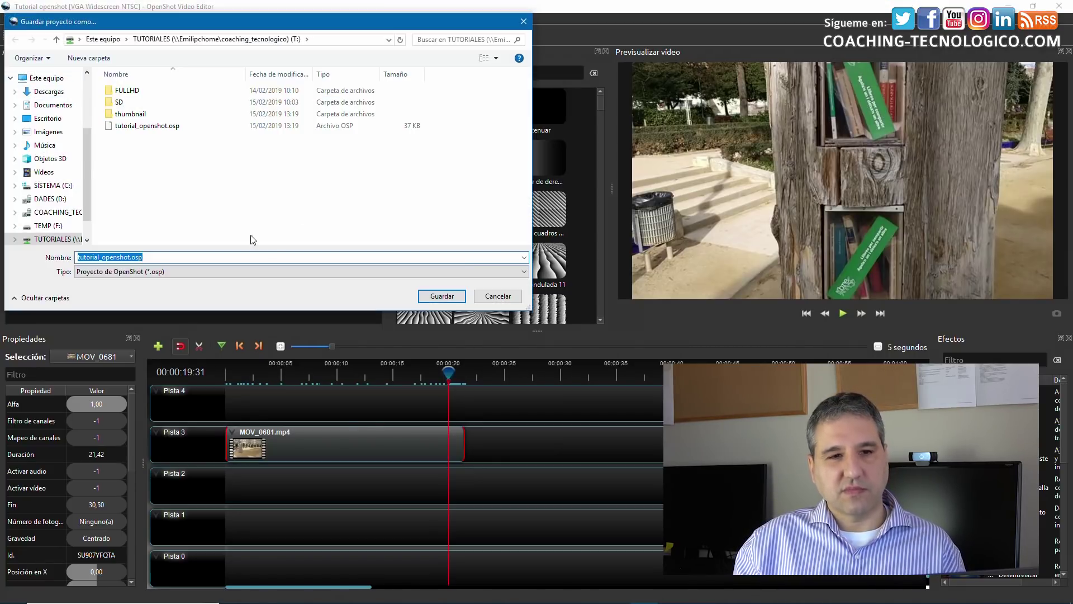
click(139, 126)
click(462, 297)
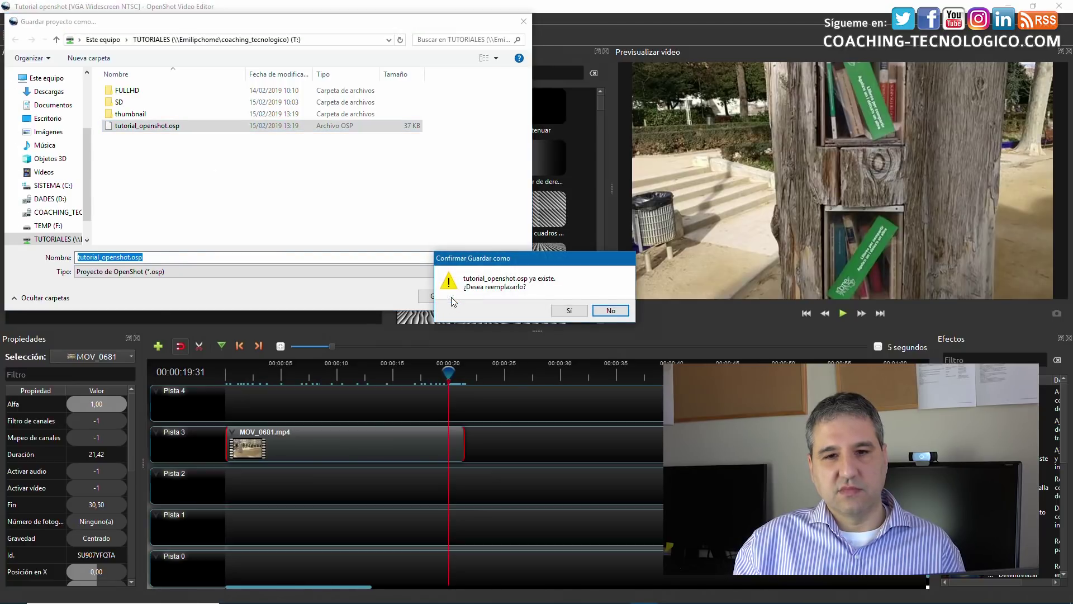
click(575, 313)
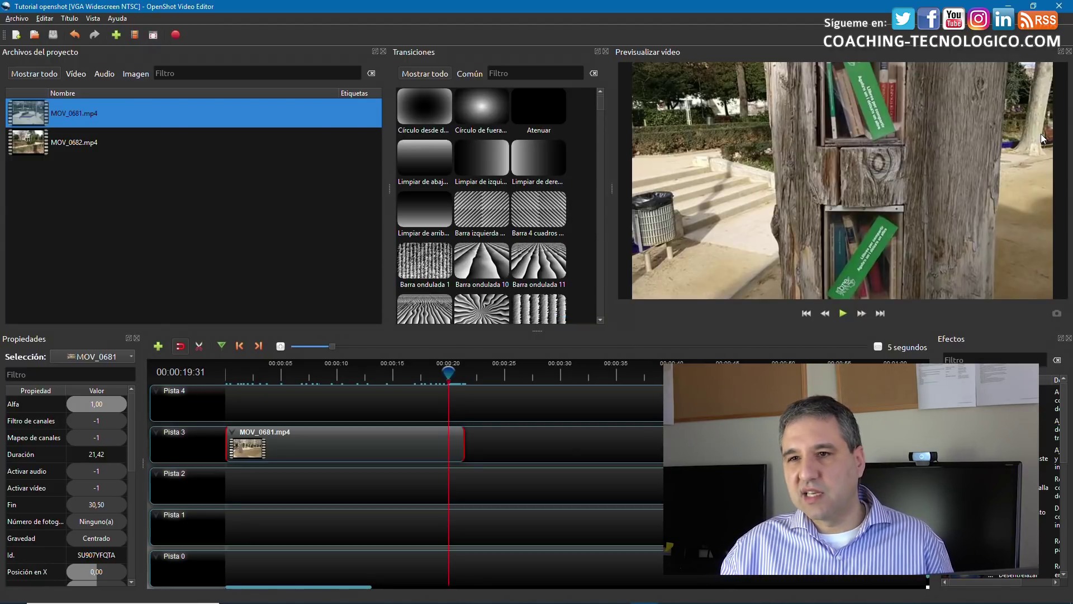
click(1059, 6)
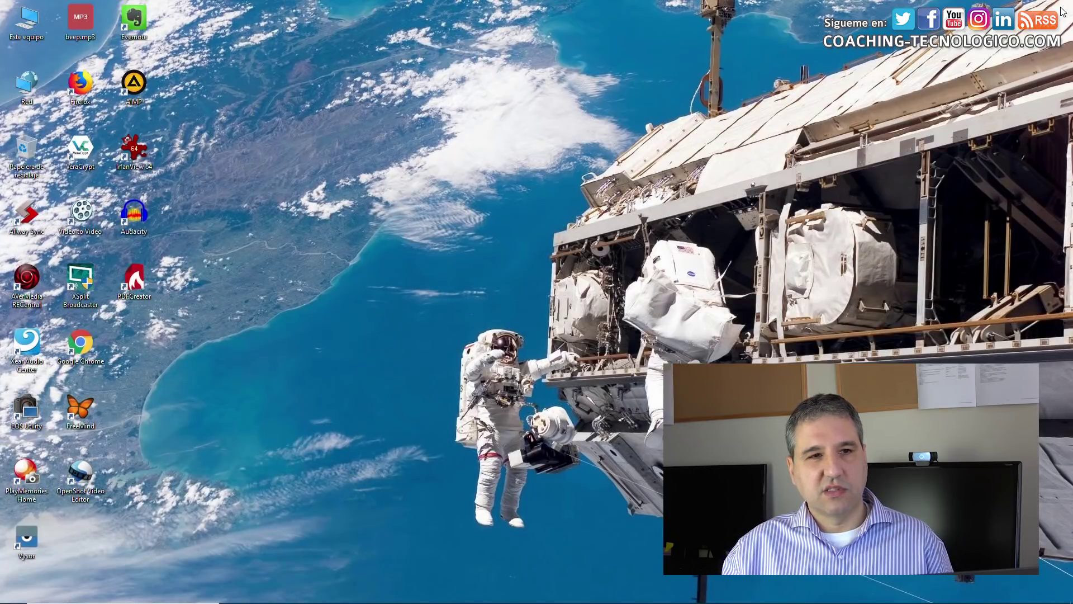
Try to open tutorial_openshot.osp directly from the TUTORIALES (T:) drive in File Explorer.
double_click(18, 21)
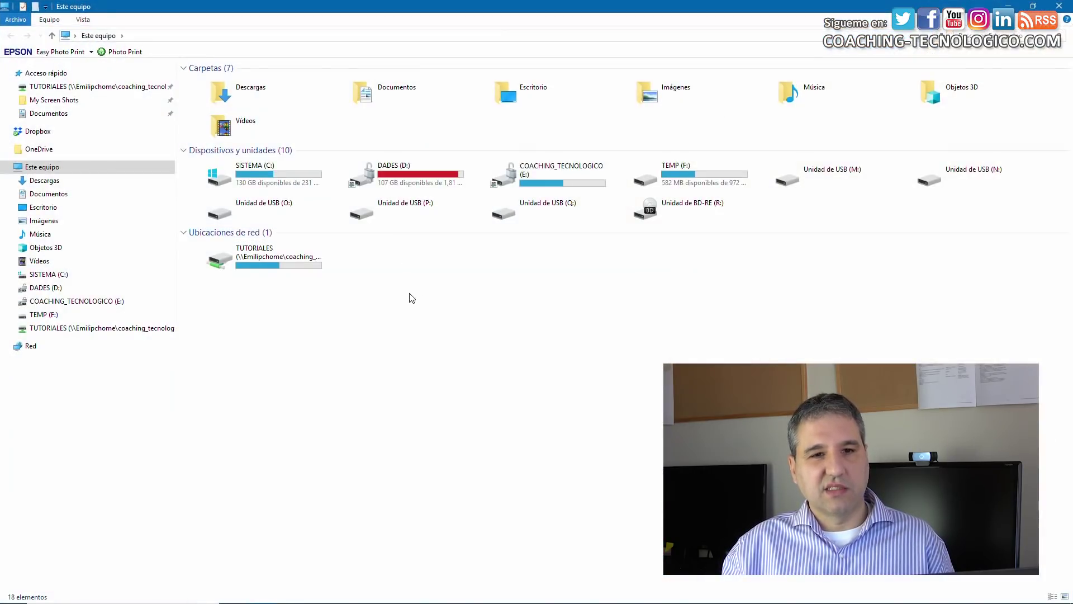
click(84, 328)
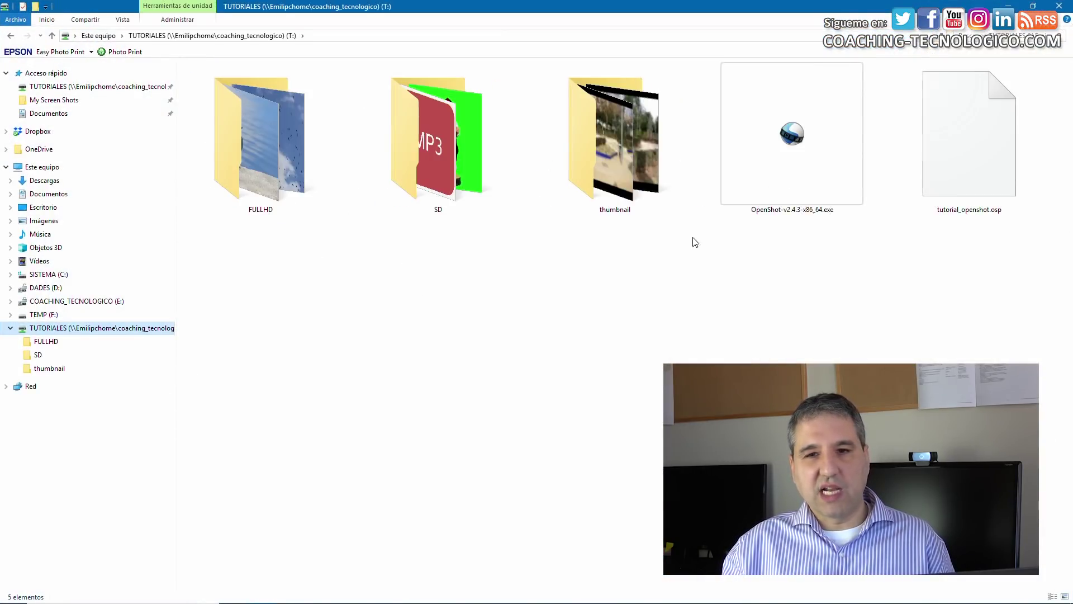
click(932, 175)
double_click(933, 174)
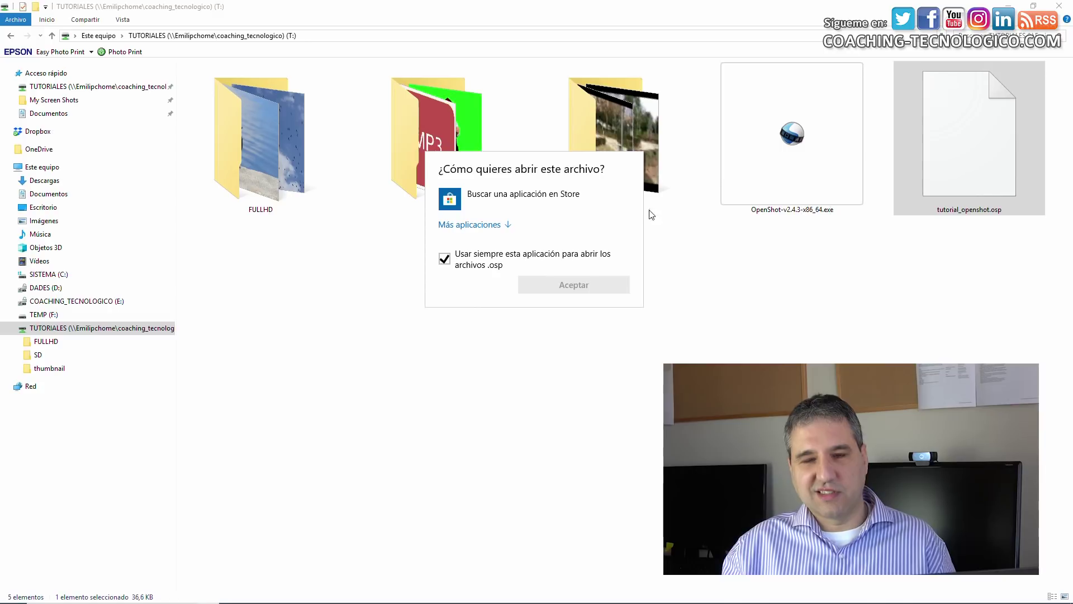
key(Escape)
Search Windows for "ope" and launch OpenShot Video Editor.
click(100, 597)
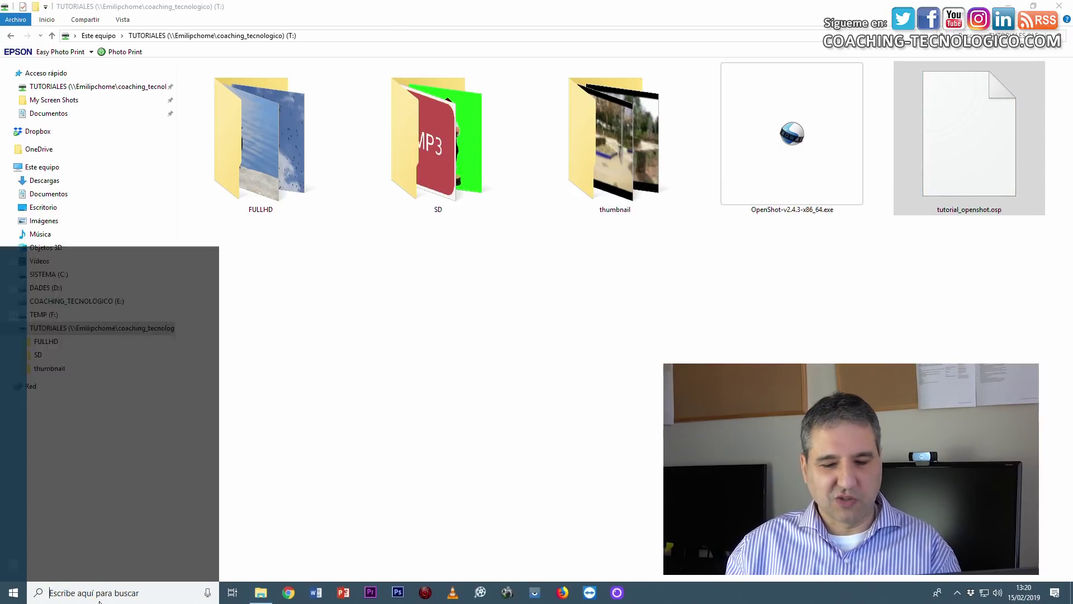
text(ope)
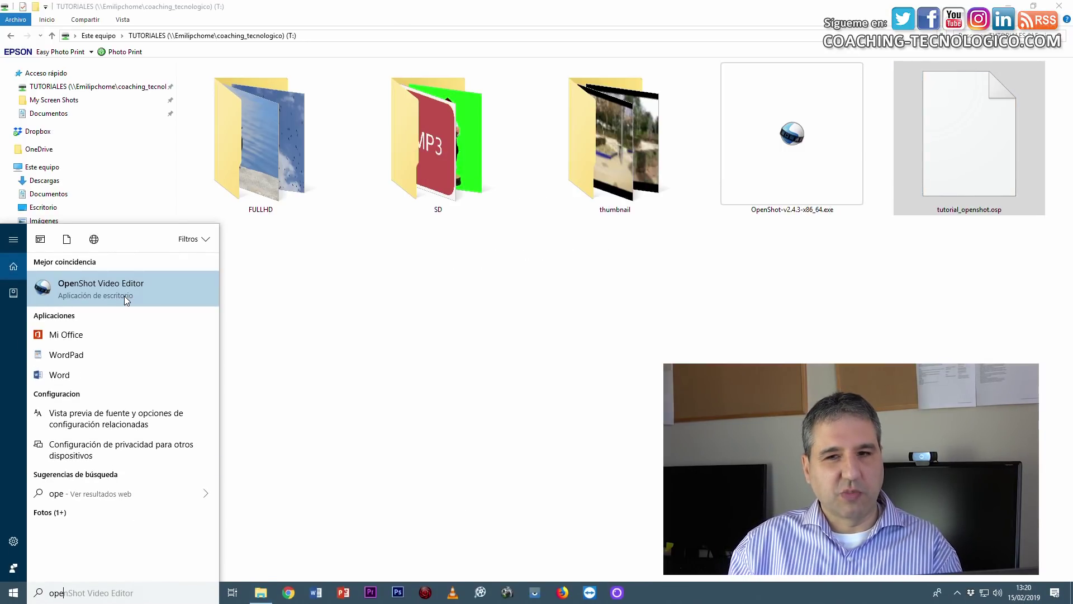
click(124, 299)
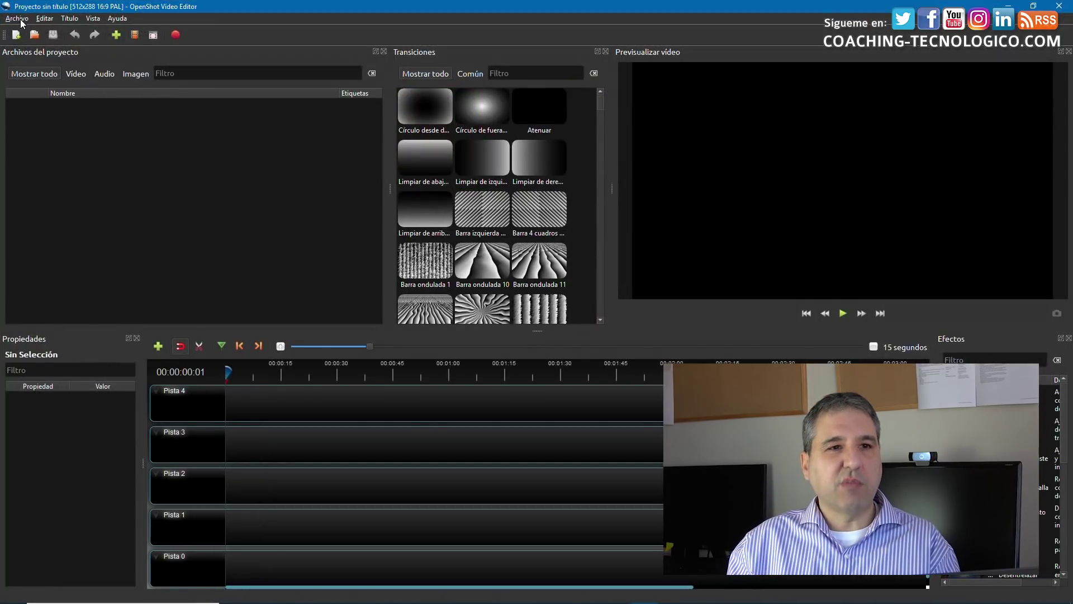
Open the tutorial_openshot.osp project from the TUTORIALES (T:) drive.
click(17, 18)
click(27, 44)
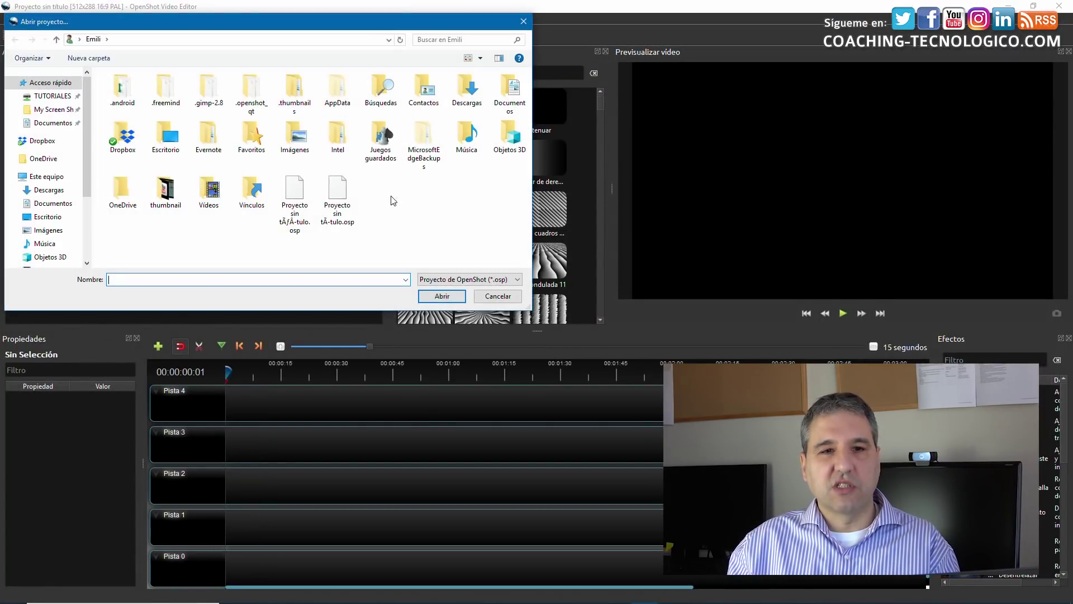
drag(87, 168, 87, 228)
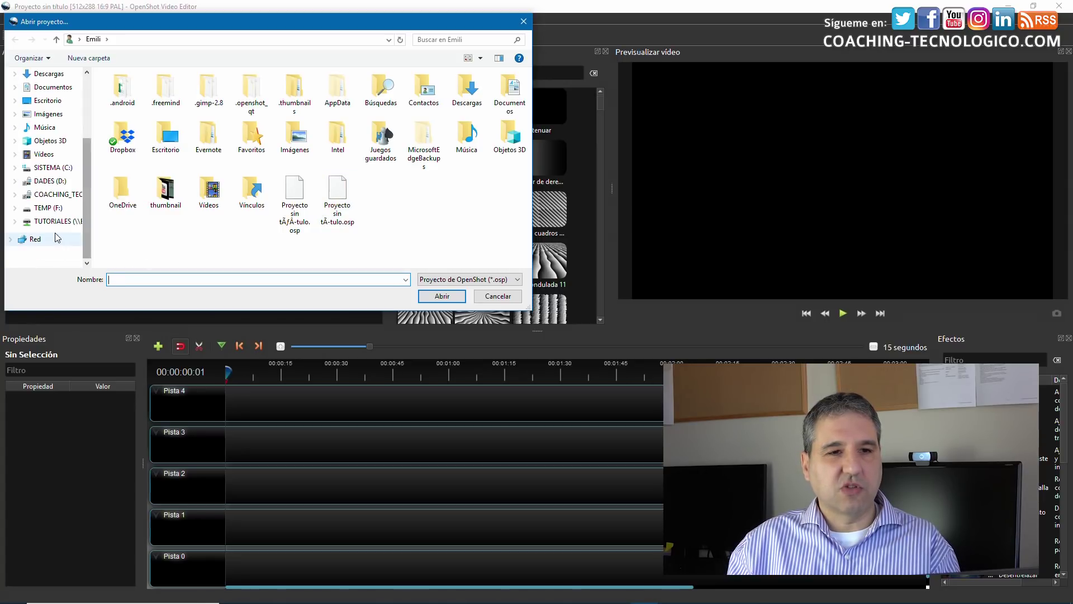
click(54, 221)
click(158, 127)
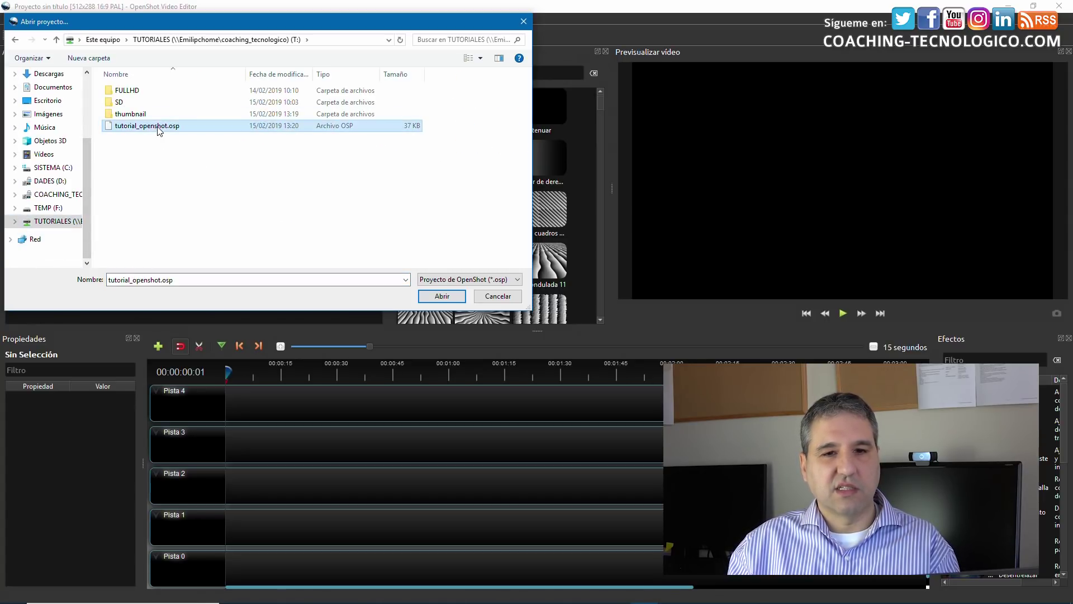
click(451, 297)
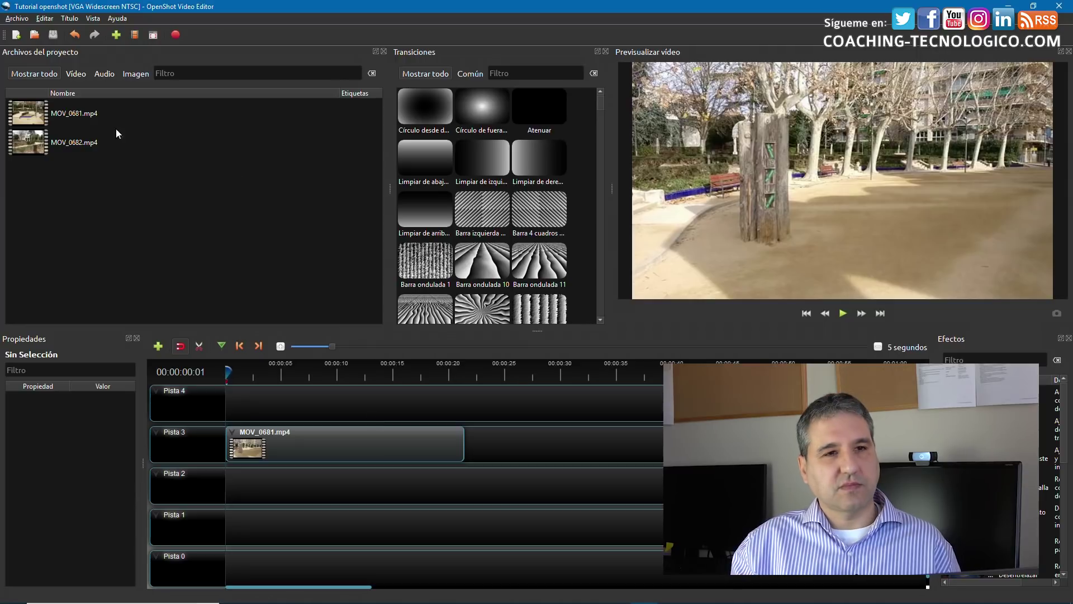
click(16, 18)
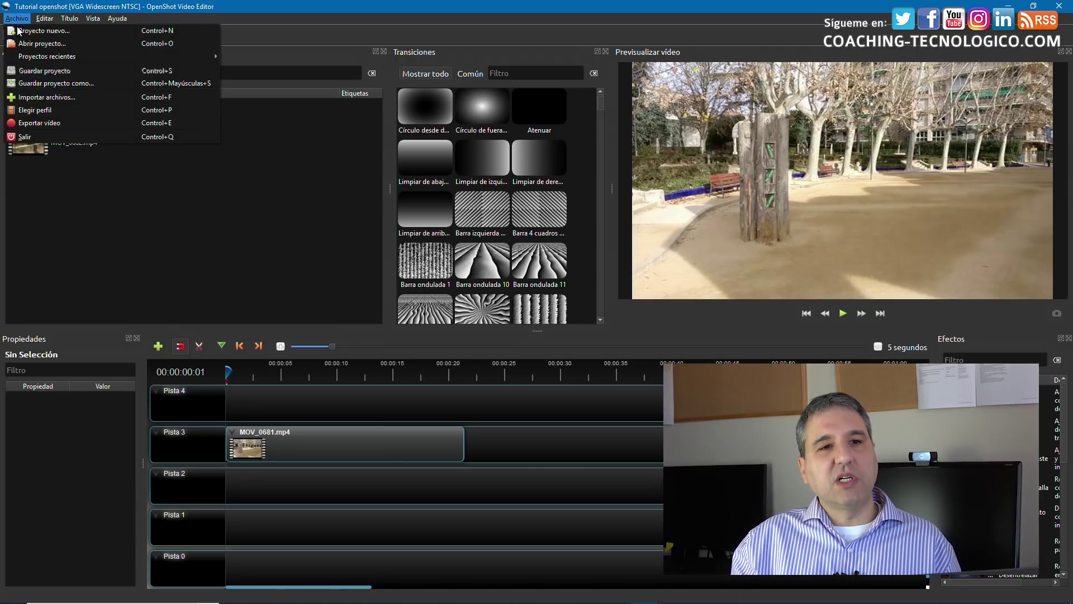
click(59, 123)
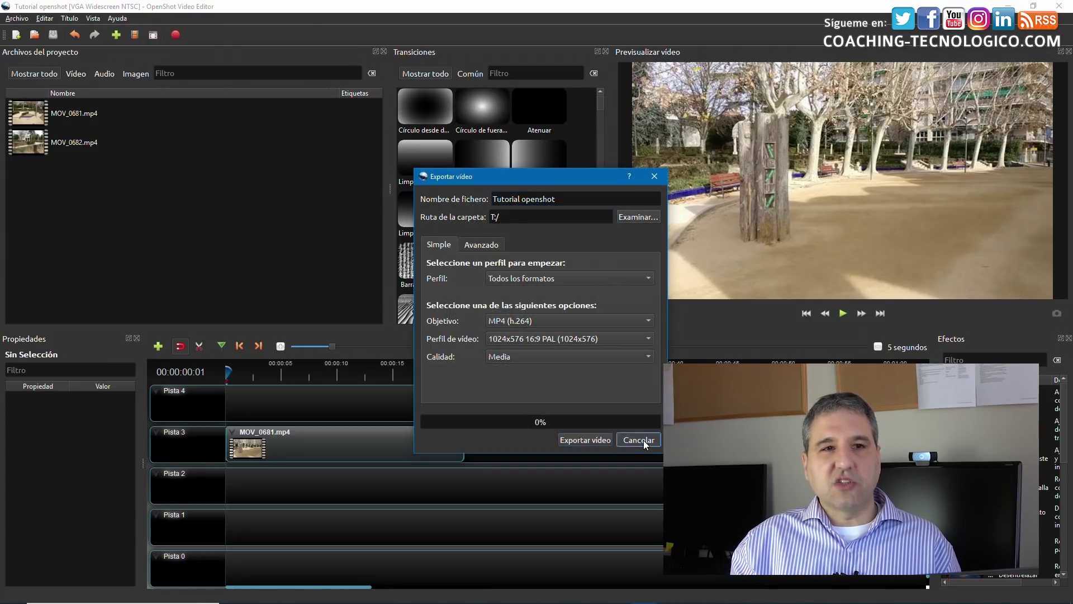
click(643, 440)
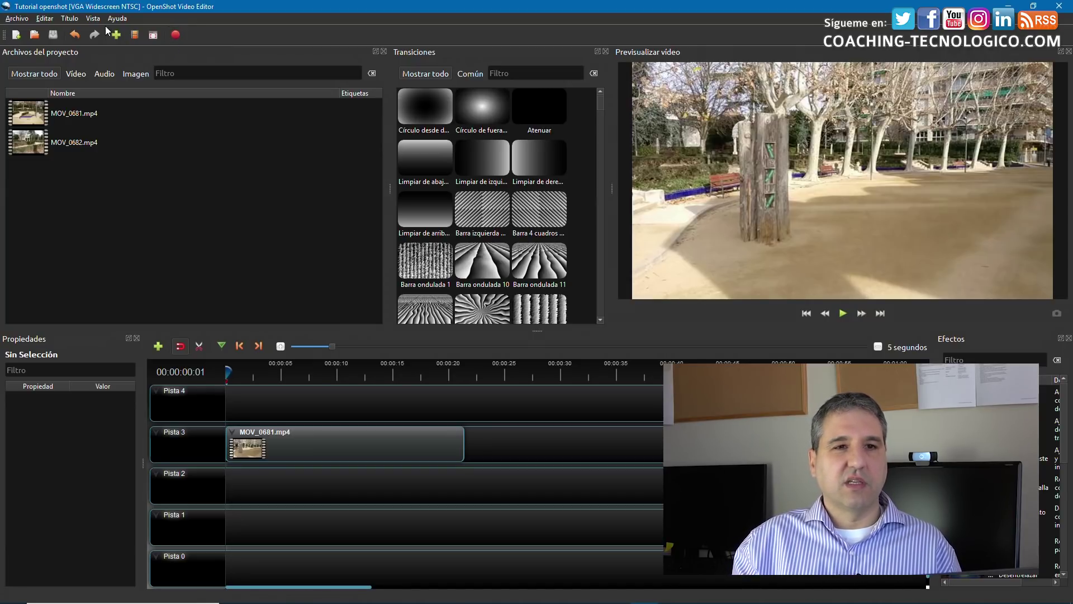
Start exporting the project as Tutorial openshot with the VGA Widescreen NTSC (854x480) video profile and view the quality options.
click(175, 36)
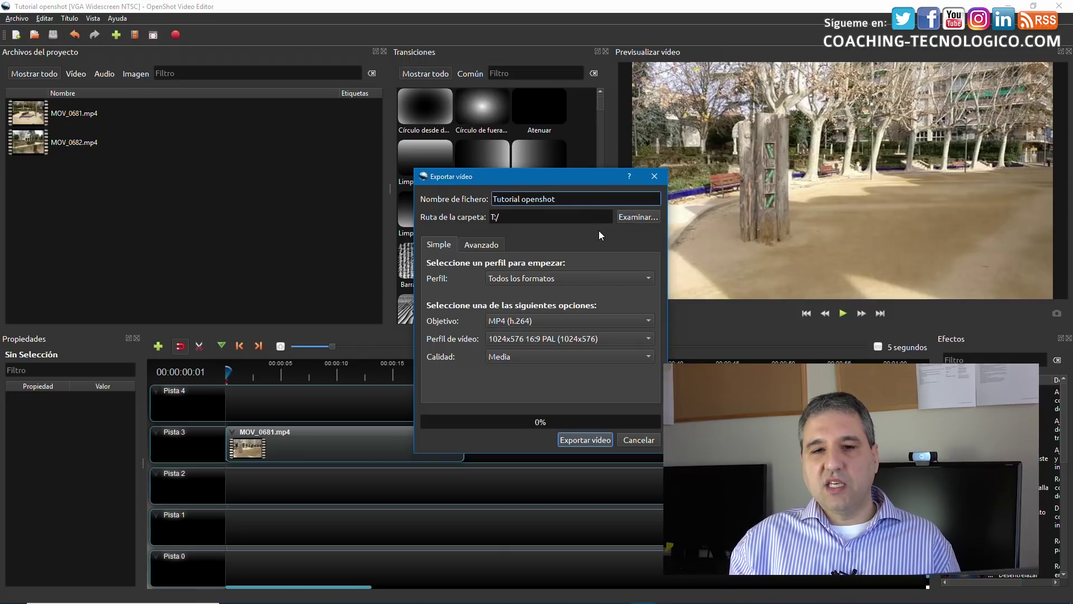
click(623, 339)
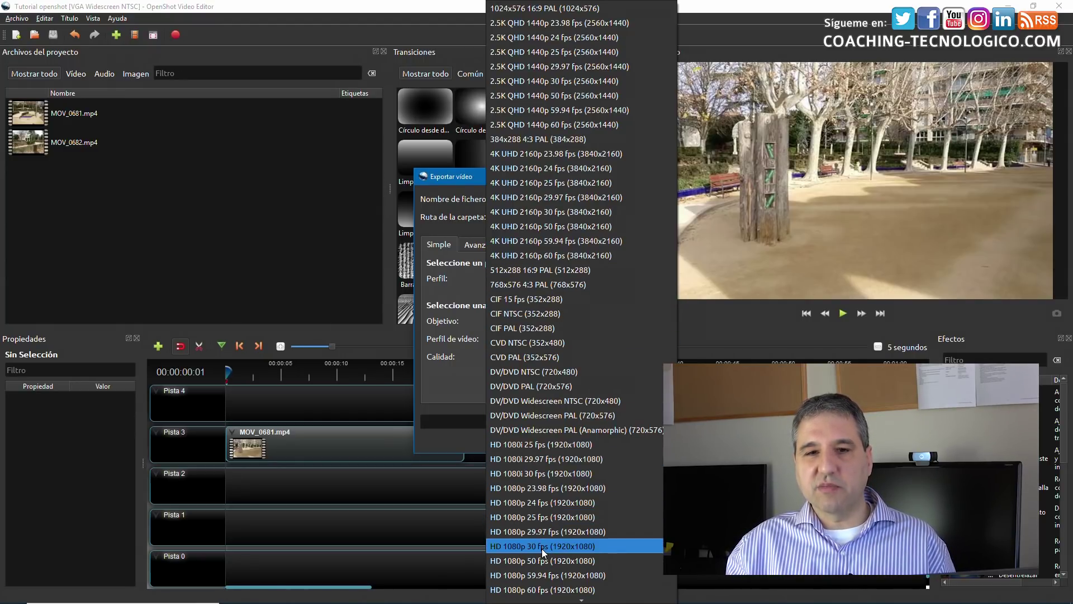
scroll(542, 548, down, 5)
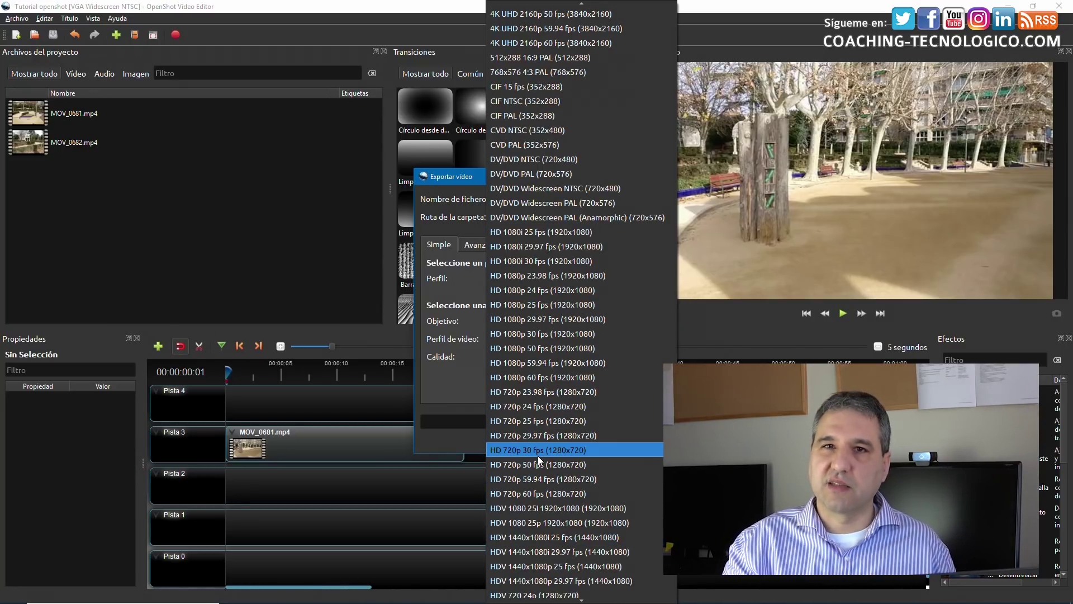
scroll(537, 455, down, 6)
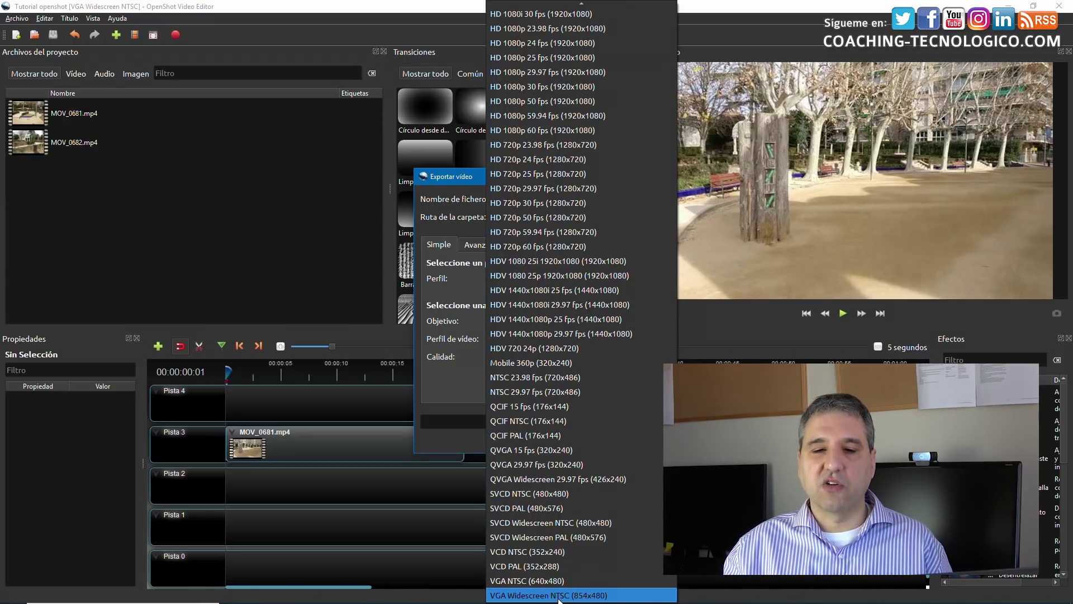
click(558, 596)
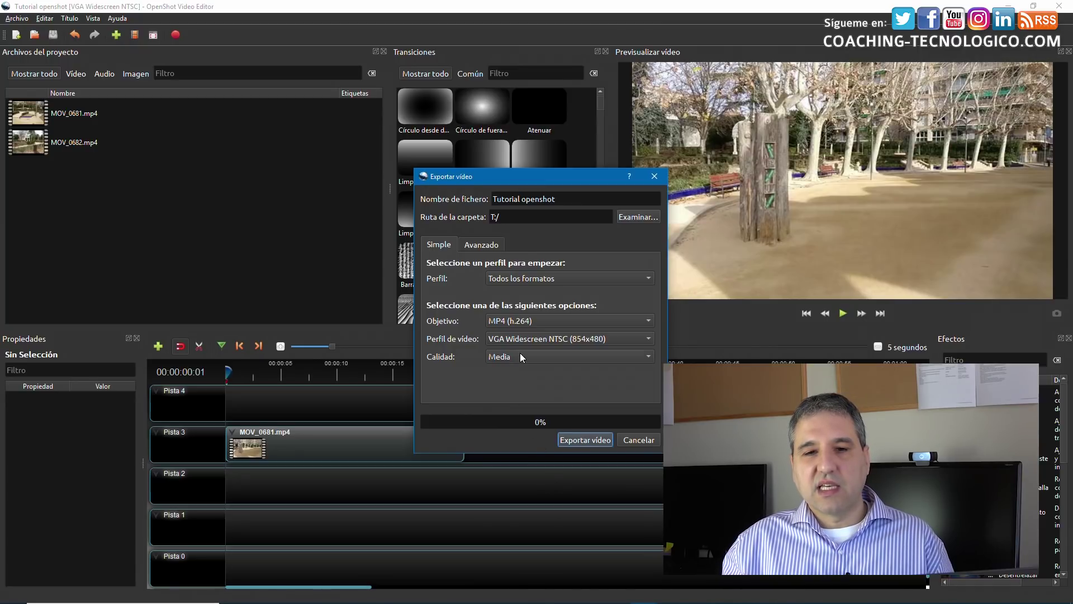
click(520, 356)
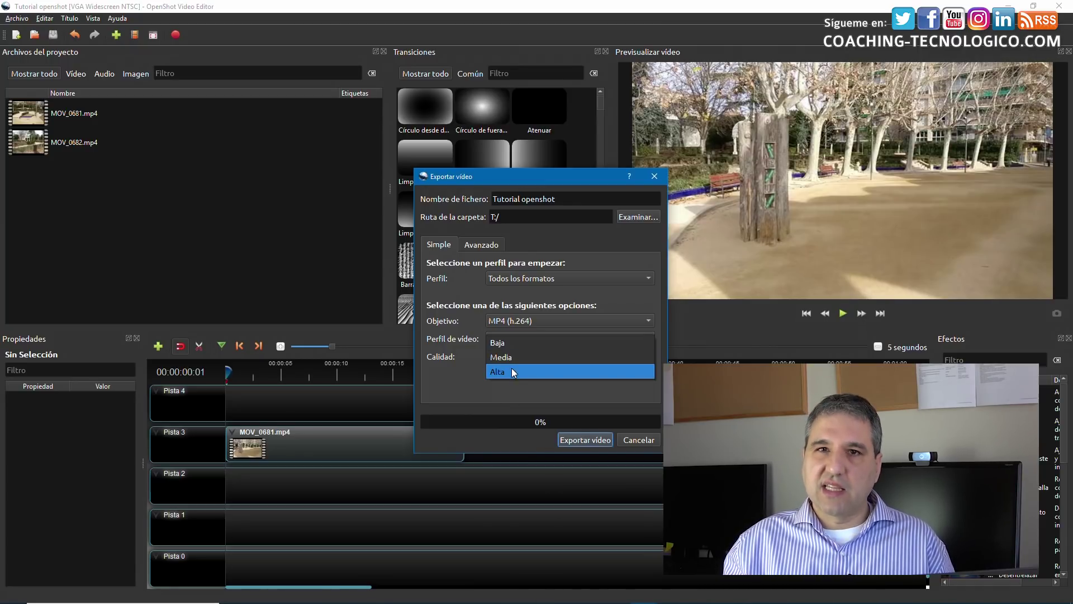
click(534, 280)
Set the export's video profile to HD 1080p 30 fps (1920x1080).
click(565, 337)
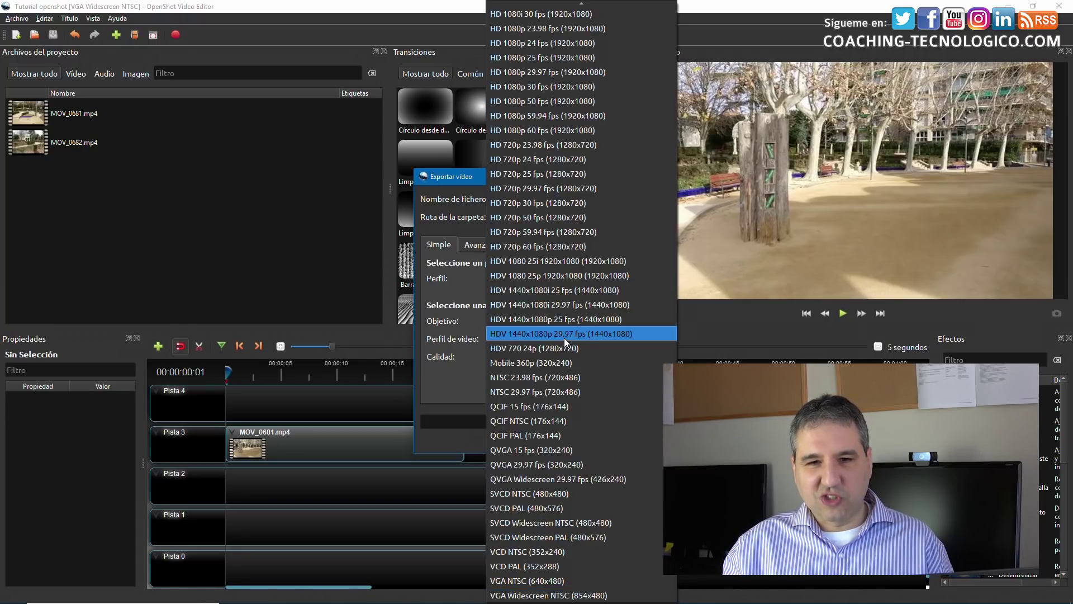
scroll(565, 338, up, 4)
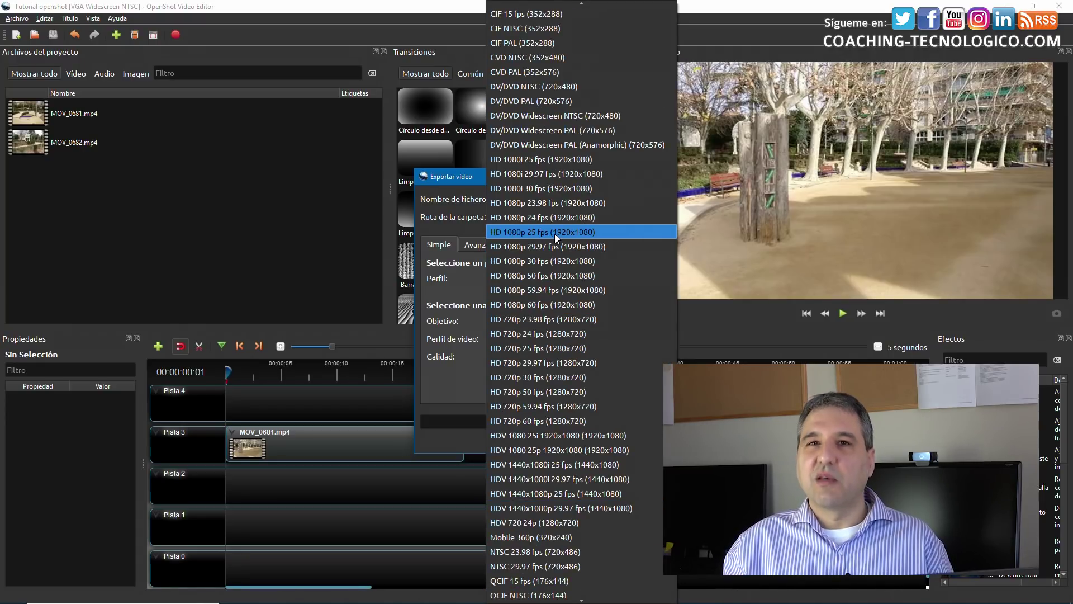
click(554, 233)
click(541, 338)
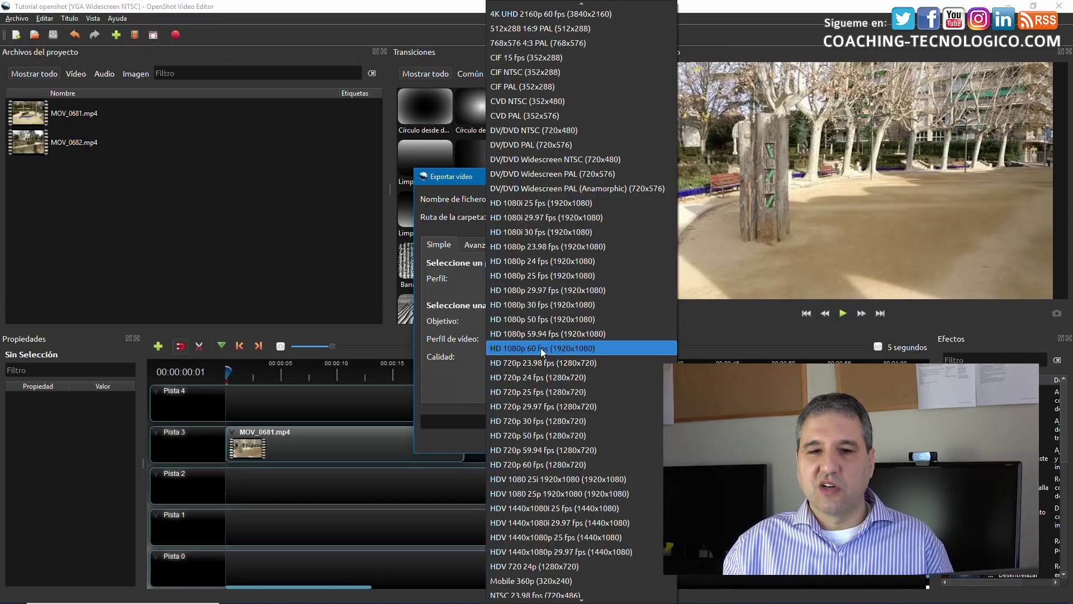
click(536, 304)
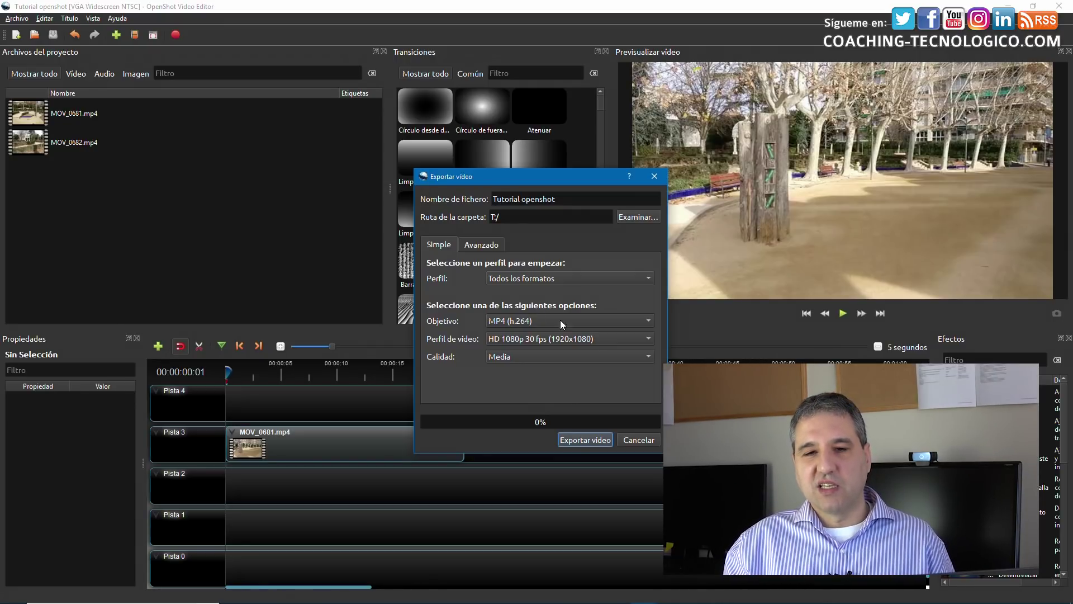
Set the video profile to VGA Widescreen NTSC (854x480), keep the quality at Media, and export the video.
click(587, 338)
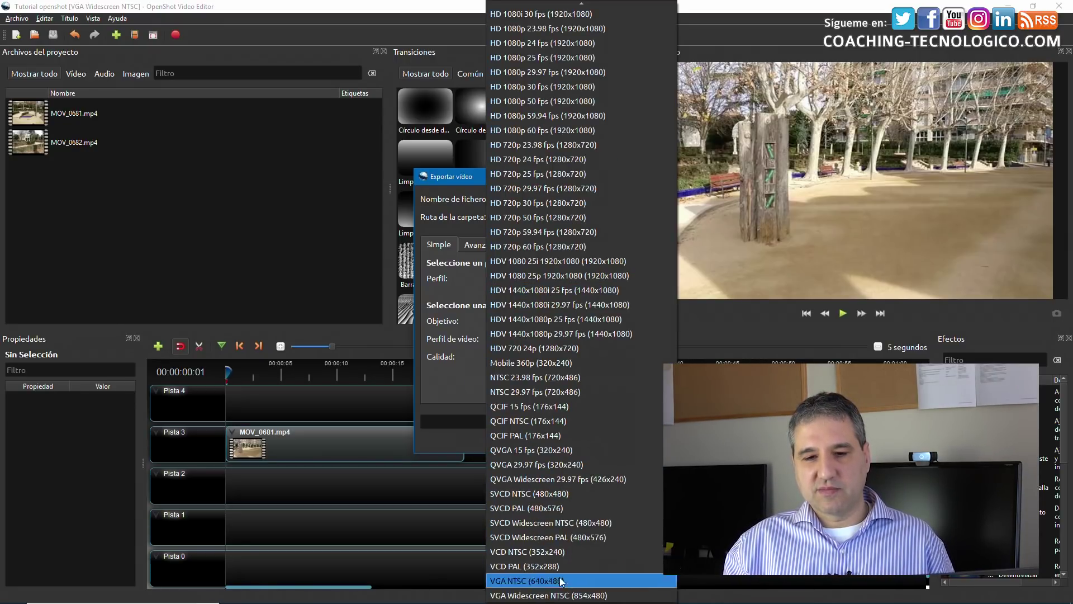
click(560, 595)
click(509, 359)
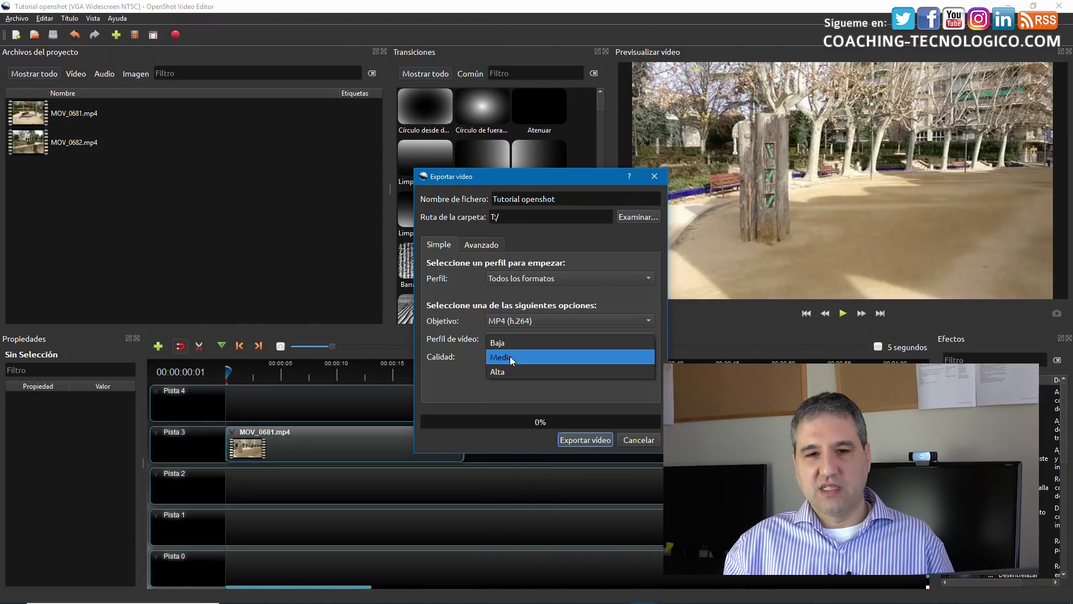
click(457, 383)
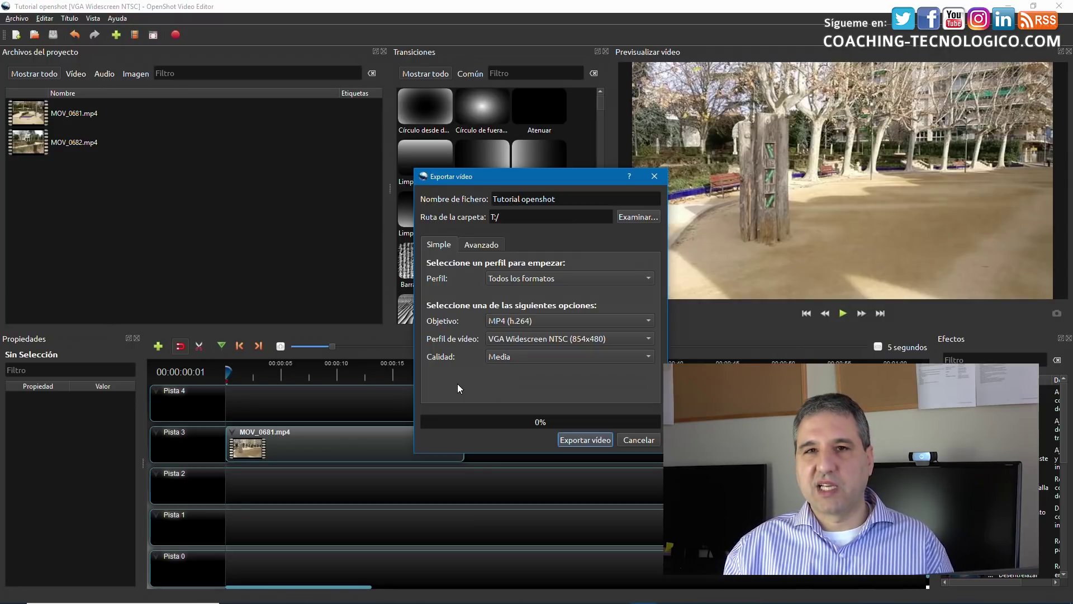
click(569, 441)
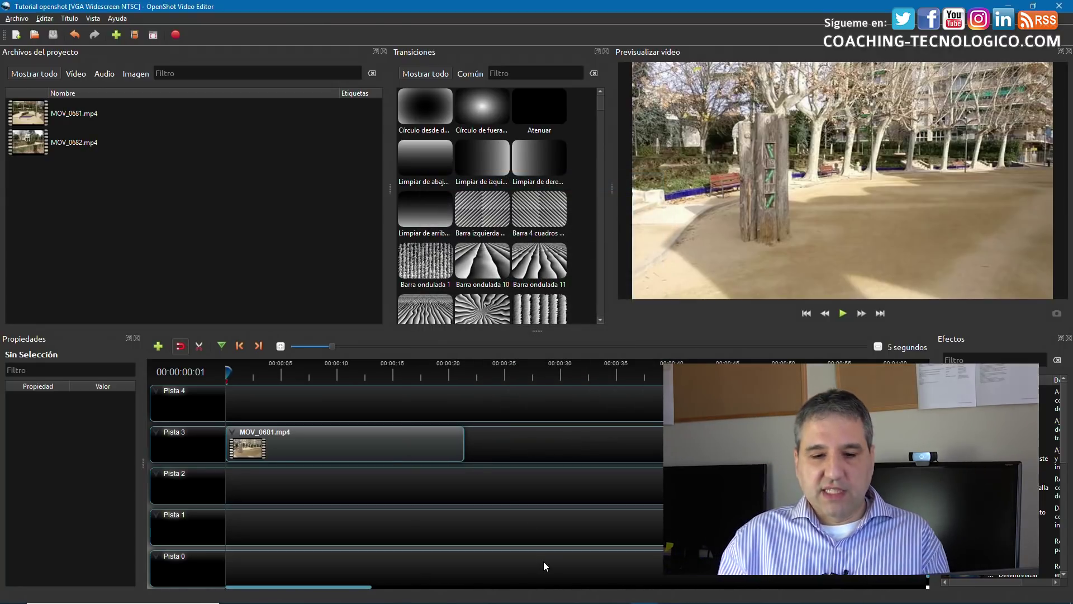
Switch to File Explorer, play the original MOV_0681.mp4 from the SD folder, and close the player.
key(alt+Tab)
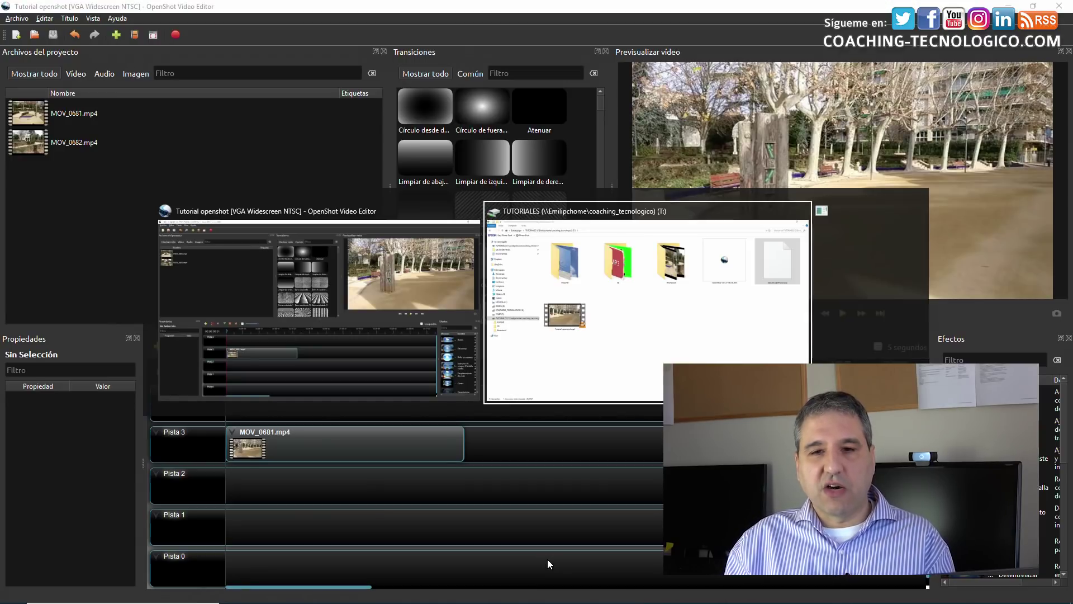
click(526, 512)
double_click(444, 113)
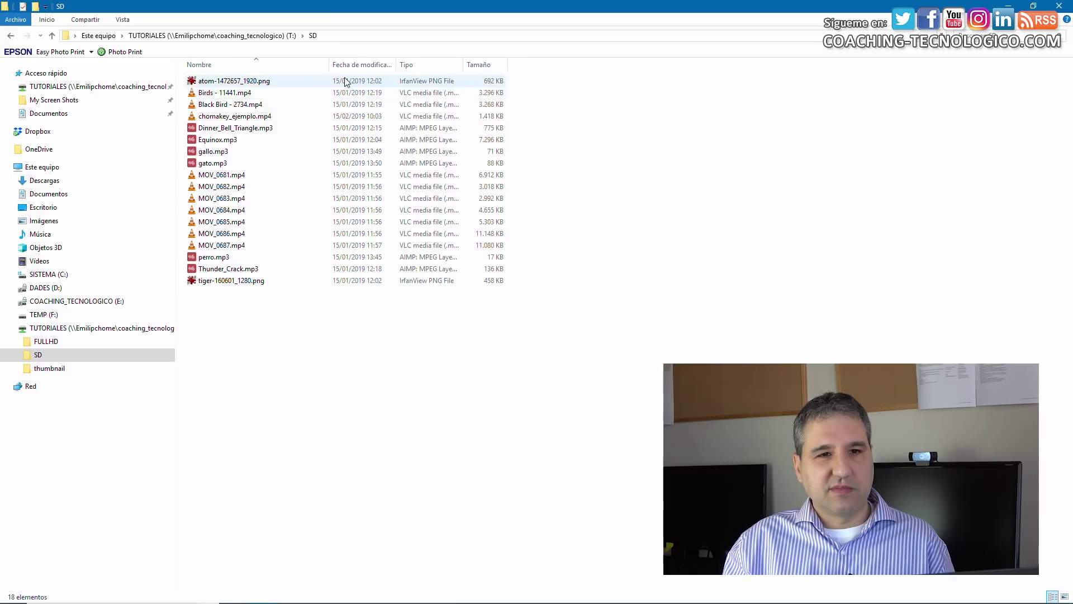
double_click(228, 176)
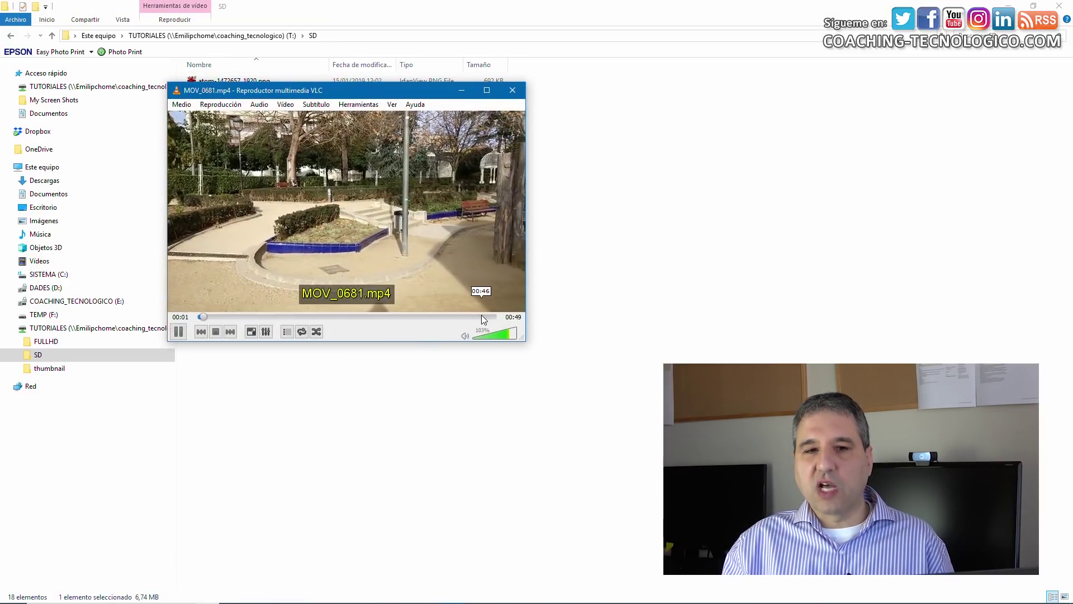
click(512, 90)
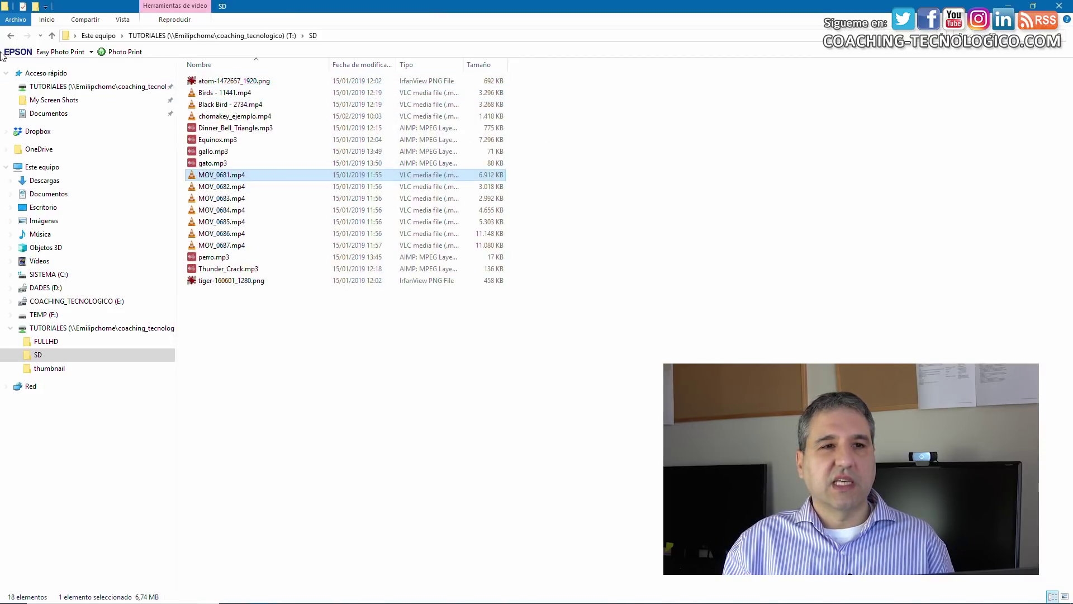
Return to the TUTORIALES (T:) drive, play the exported Tutorial openshot.mp4, and close the player.
click(11, 36)
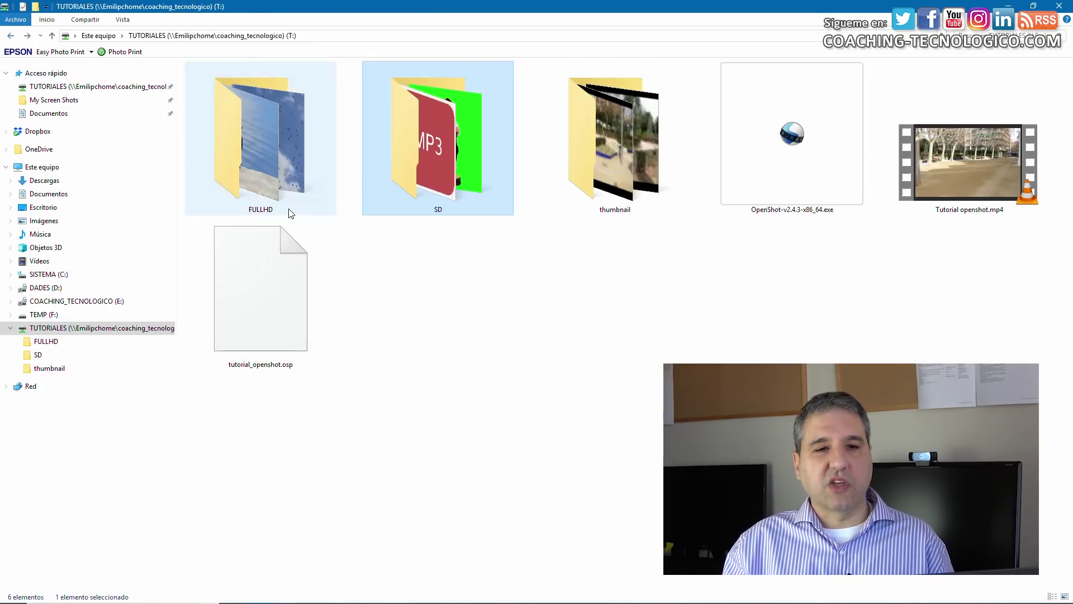
double_click(972, 182)
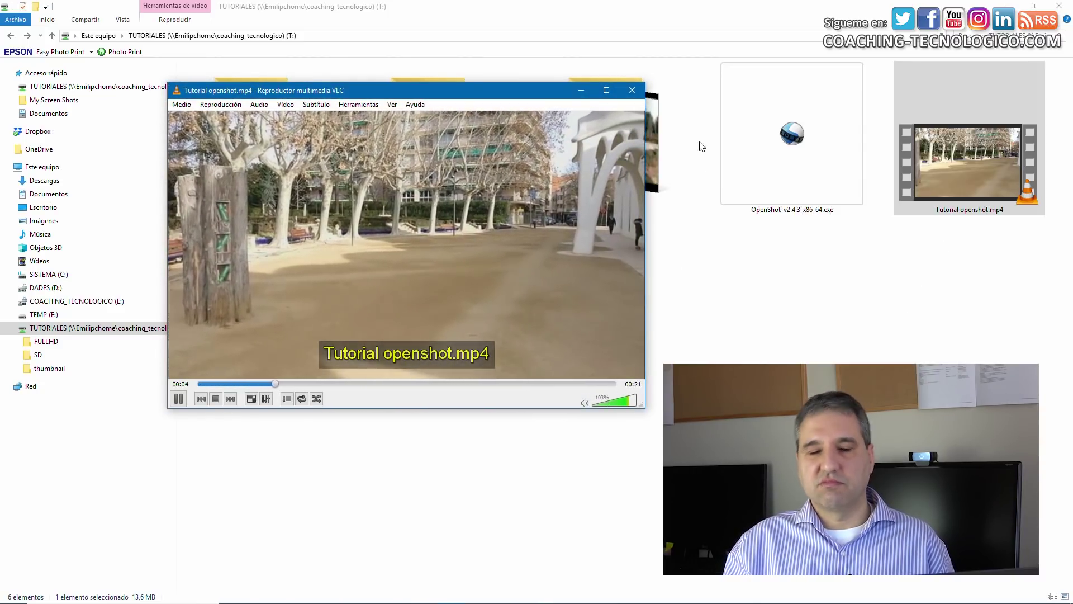
click(632, 90)
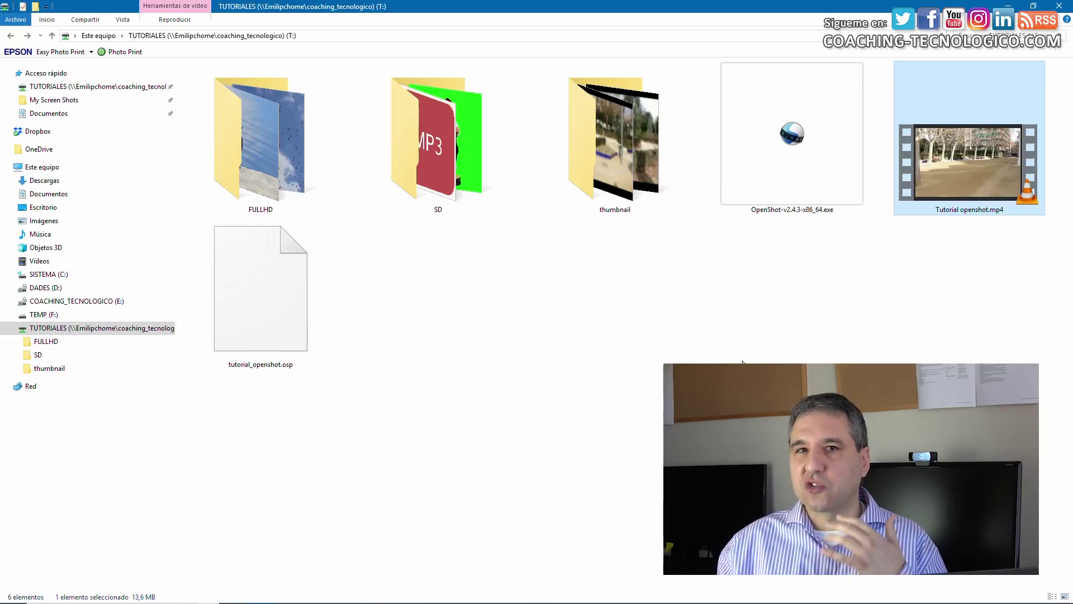
Switch back to OpenShot and place MOV_0682.mp4 on Pista 3 directly after the MOV_0681.mp4 clip.
key(alt+Tab)
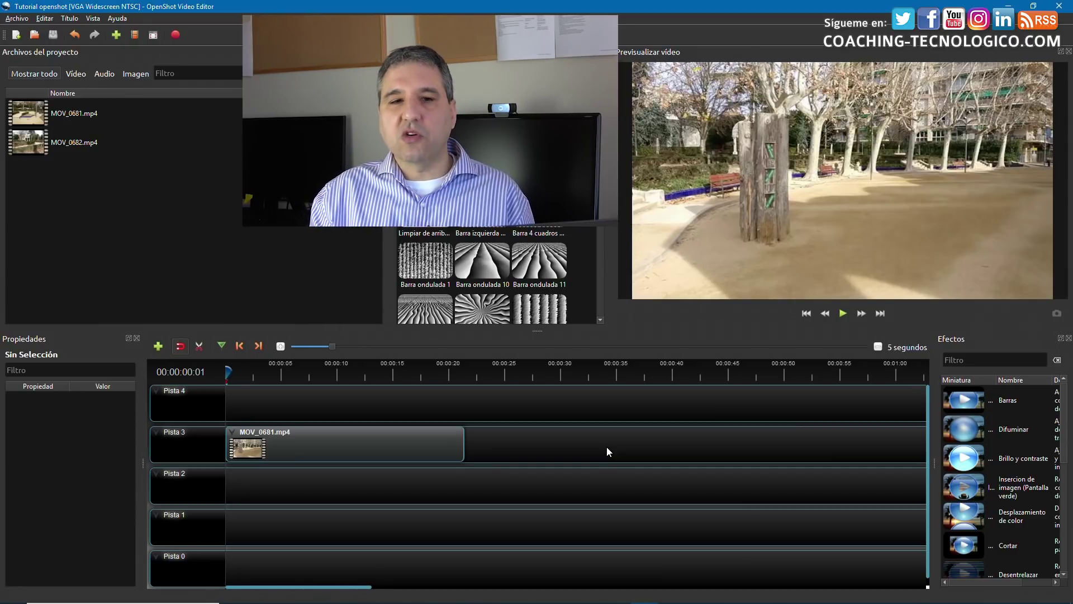
click(24, 143)
drag(23, 140, 469, 424)
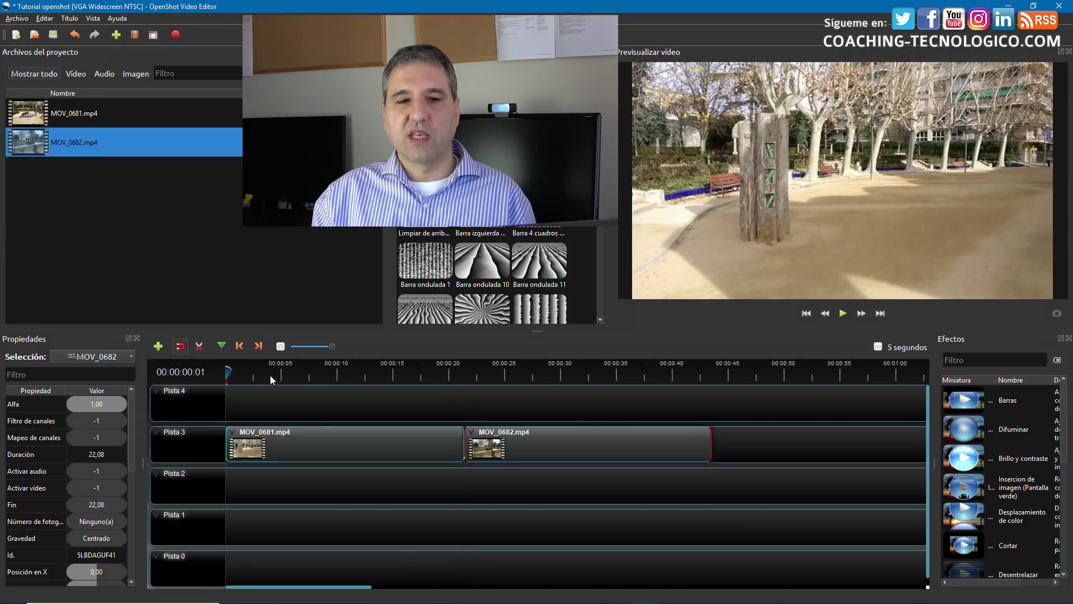
Preview the cut between the MOV_0681.mp4 and MOV_0682.mp4 clips, starting near the end of the first clip.
drag(234, 371, 439, 372)
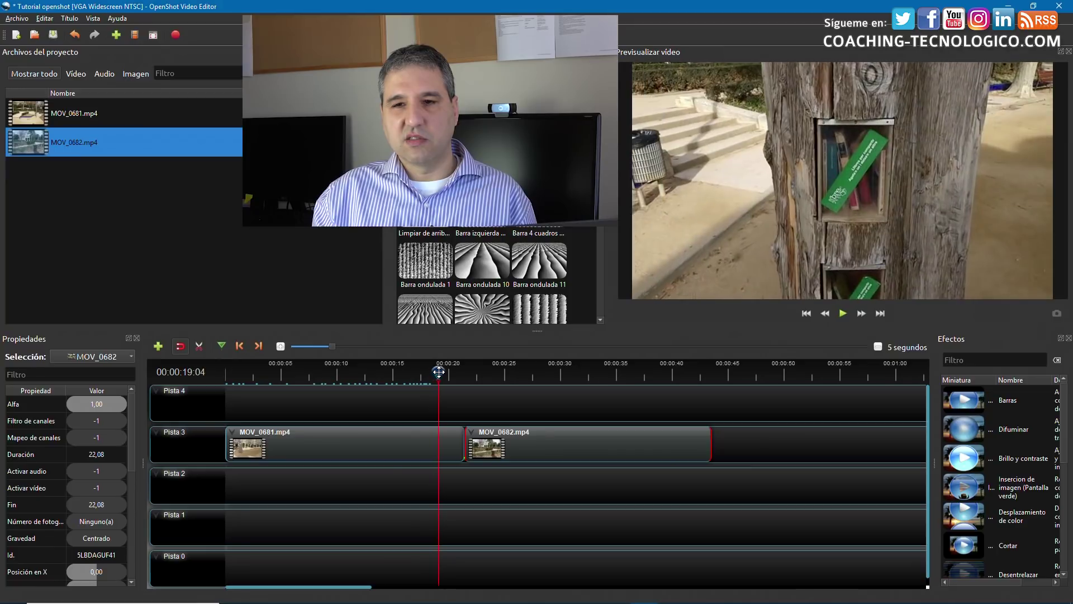
click(843, 313)
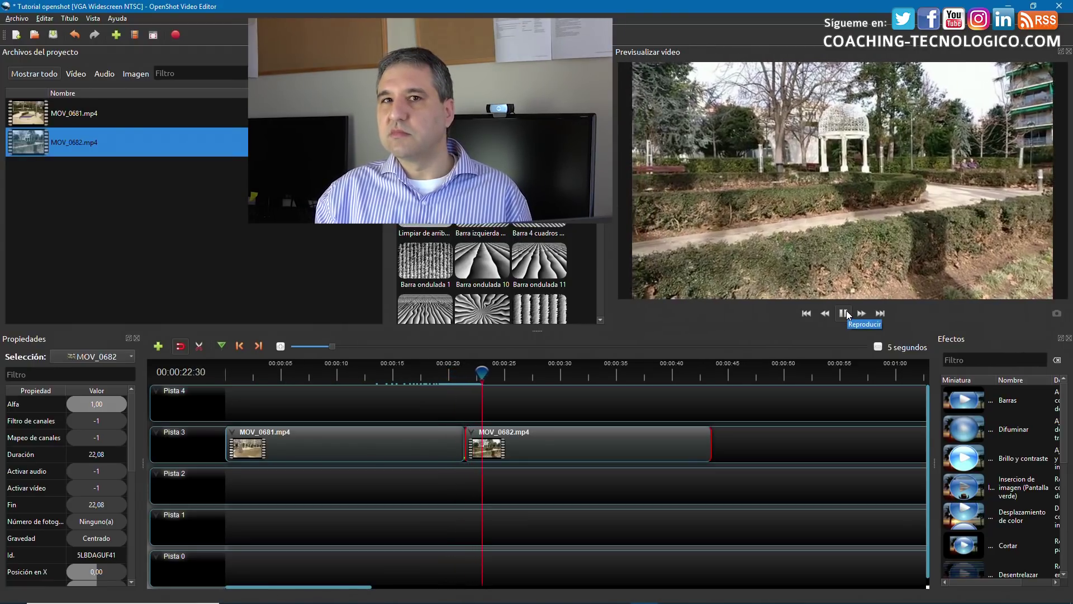
click(843, 313)
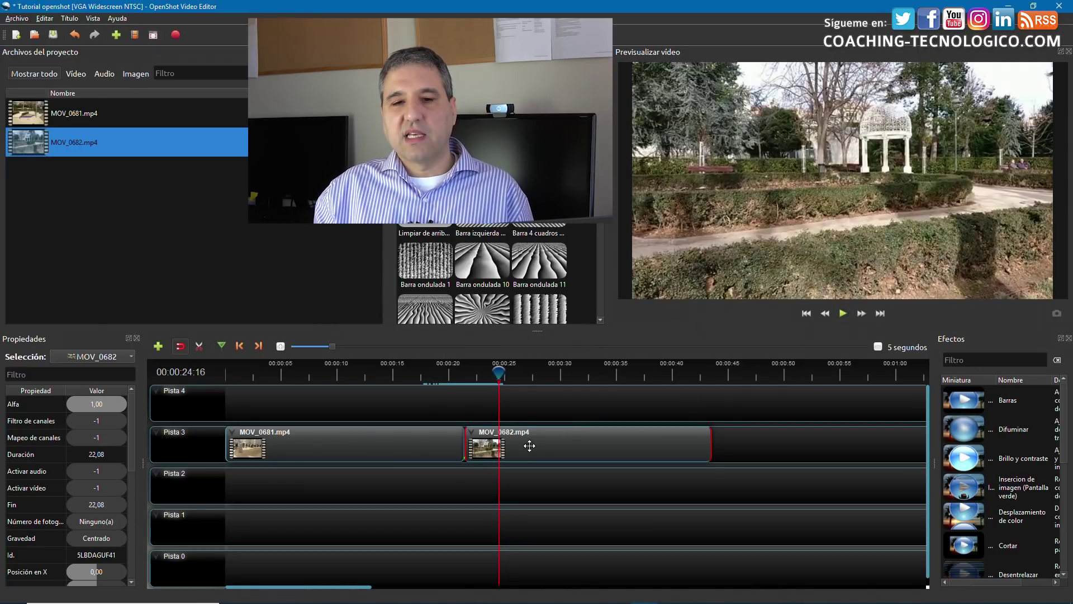
Slice MOV_0682.mp4 at 00:00:26:30, keeping only its right side, and move it against the end of MOV_0681.mp4.
drag(503, 373, 527, 372)
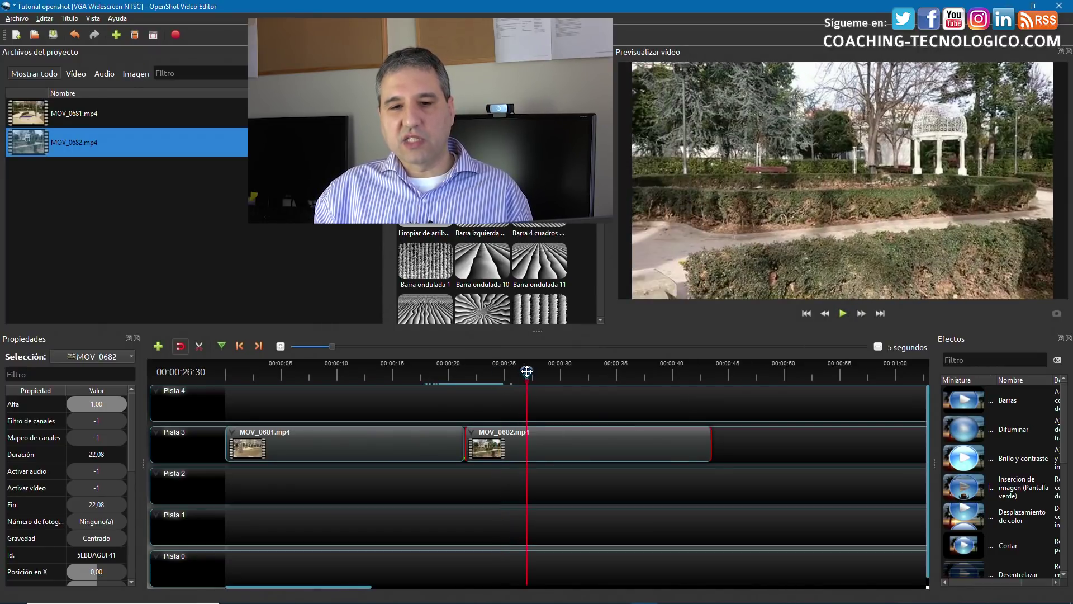
right_click(528, 441)
mouse_move(604, 381)
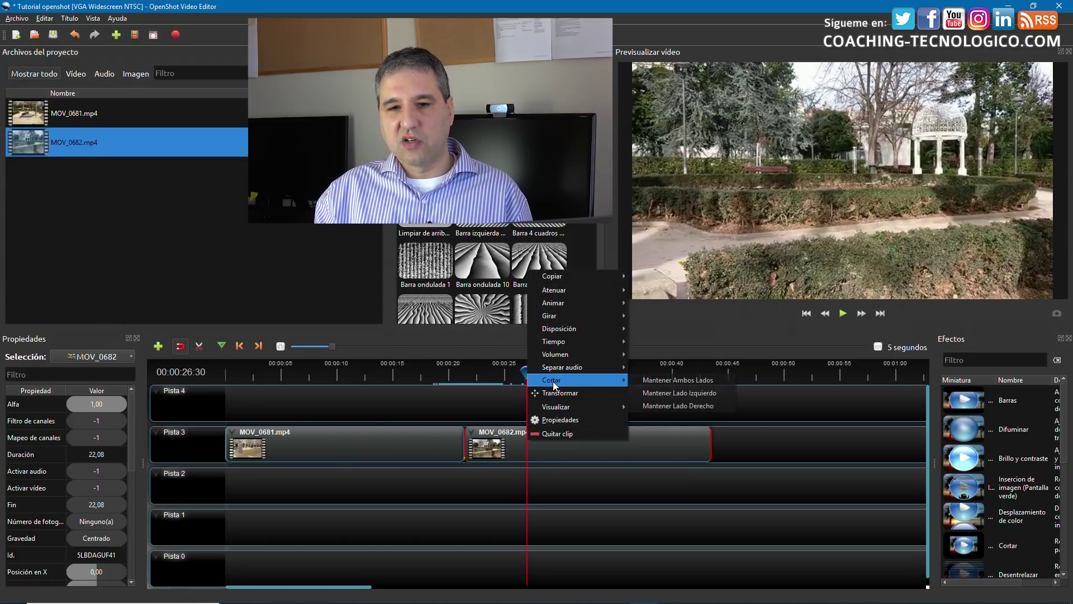
click(711, 406)
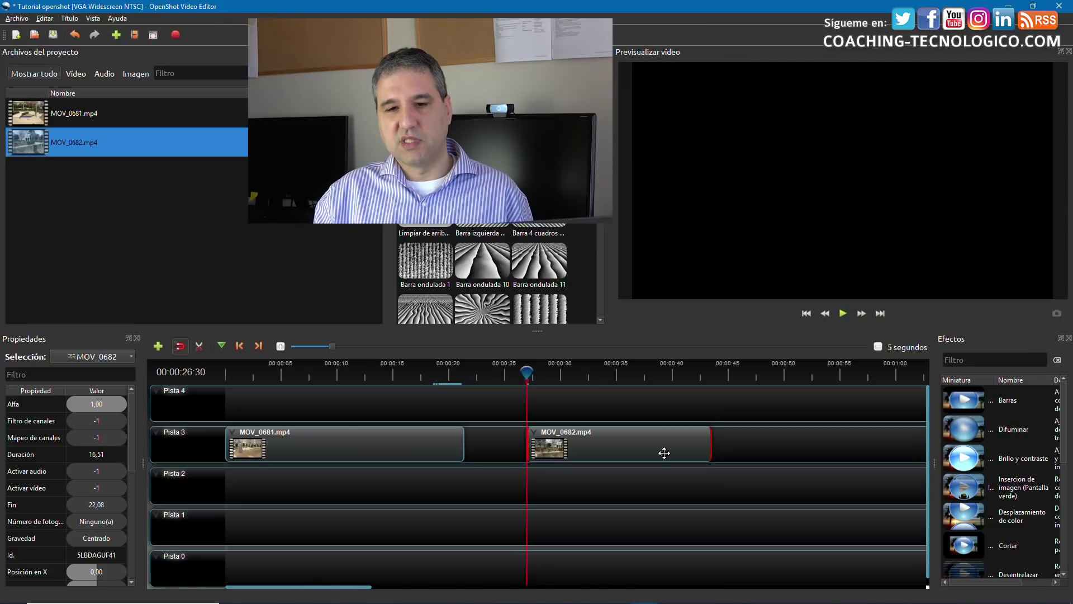
drag(660, 448, 604, 444)
Preview the transition from MOV_0681.mp4 into the trimmed MOV_0682.mp4, starting at about 00:00:17.
drag(527, 371, 421, 370)
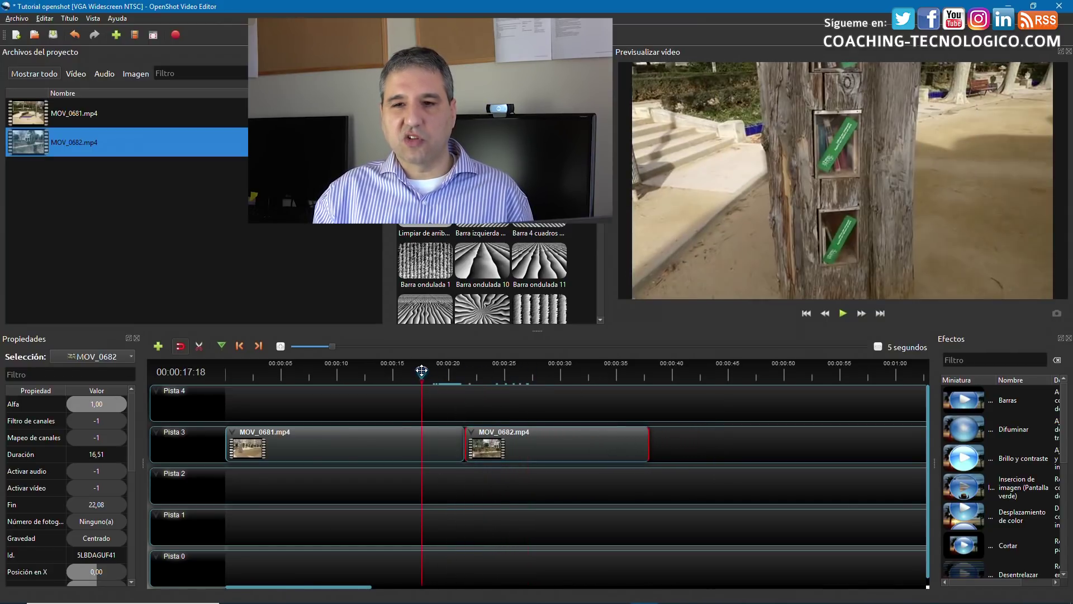
click(842, 314)
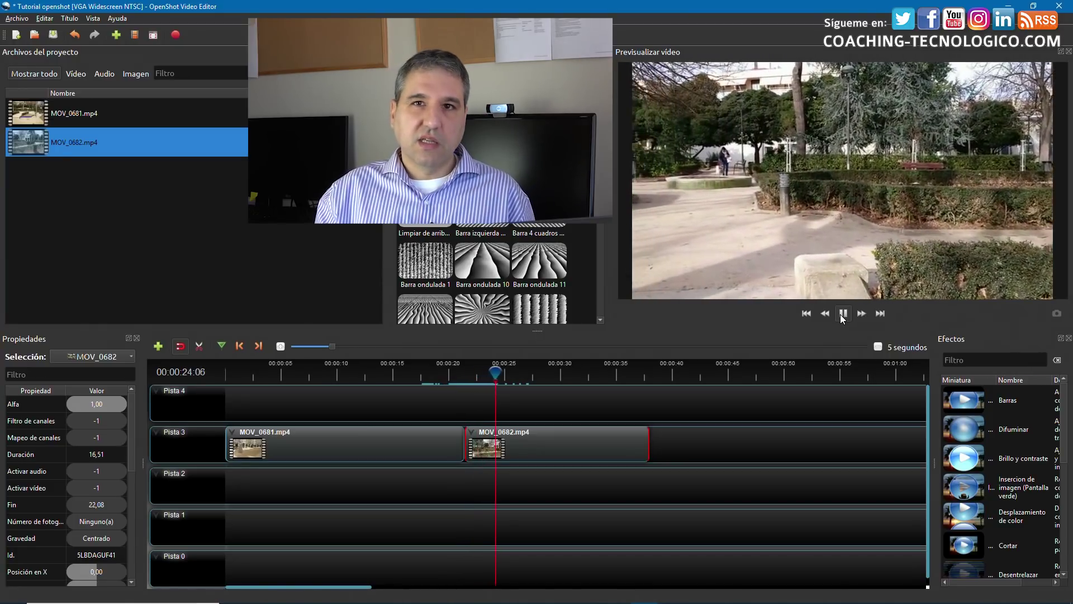
click(842, 313)
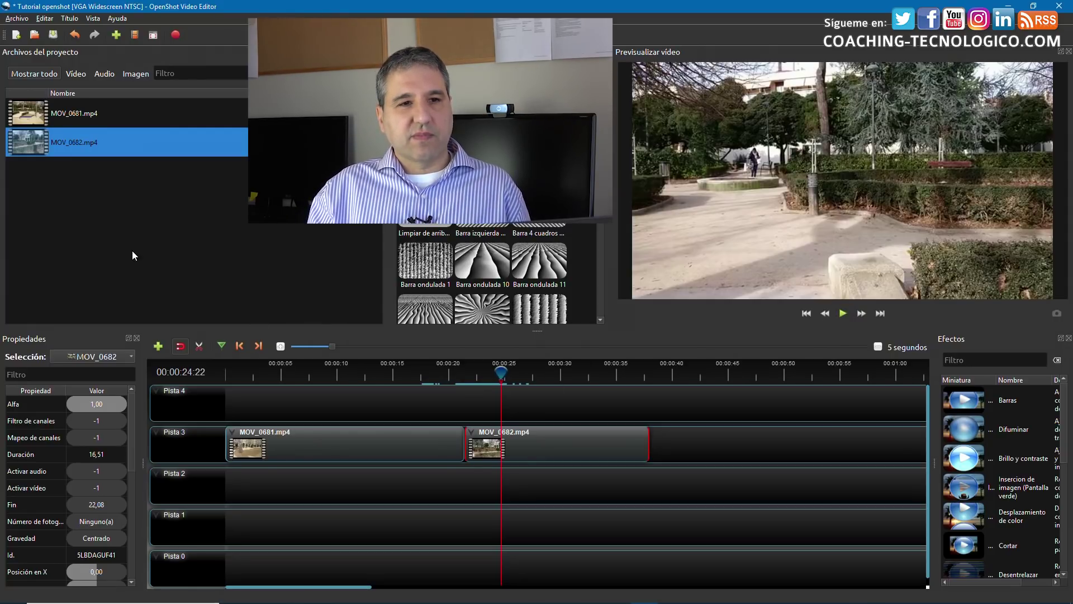
Import the audio file gallo.mp3 into the project files.
right_click(63, 207)
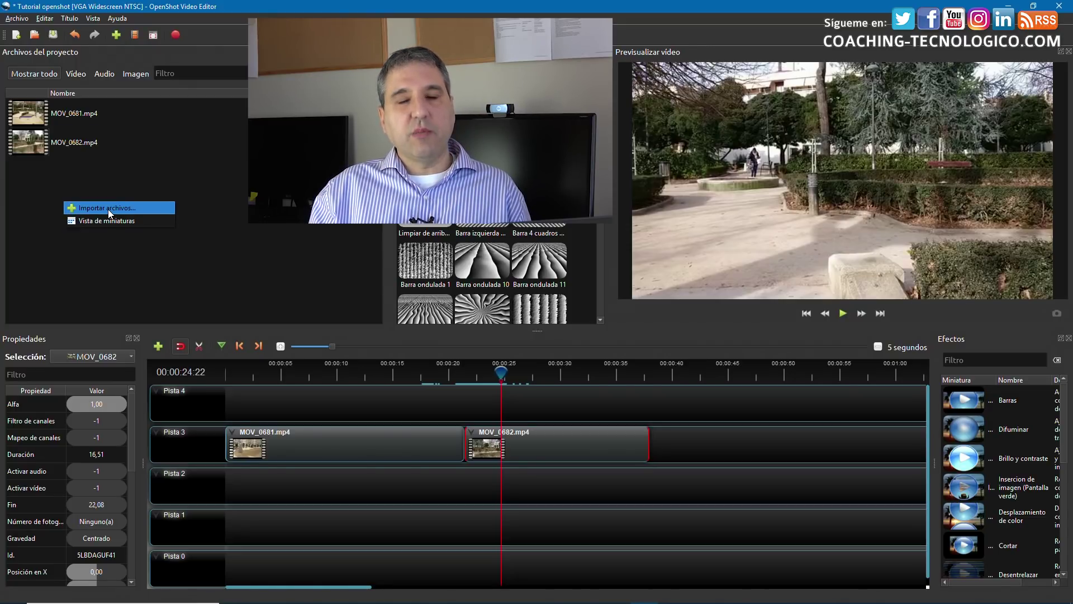
click(109, 209)
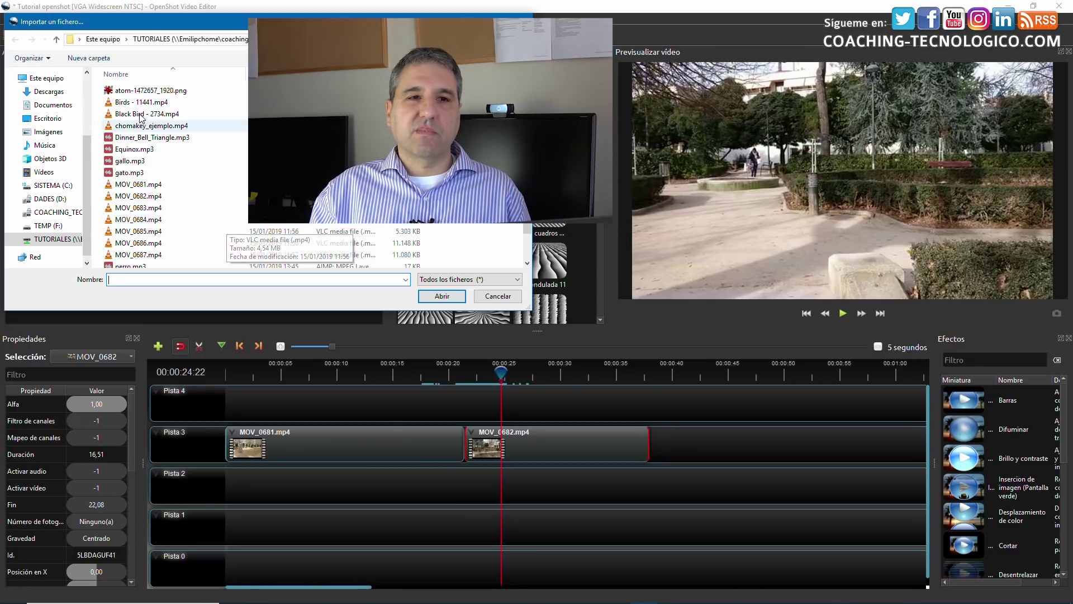
click(130, 161)
click(442, 296)
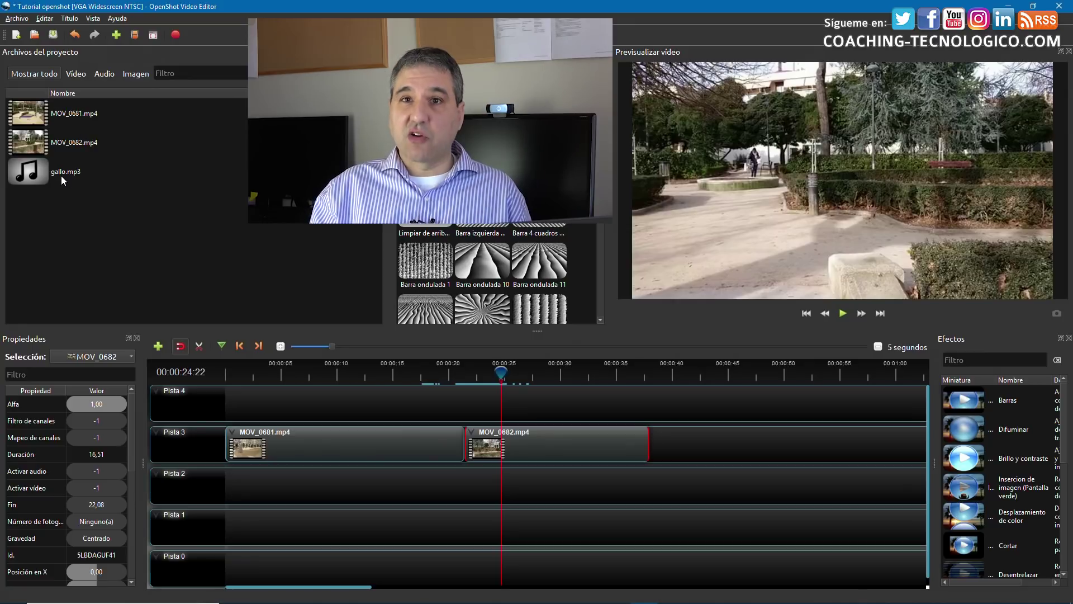
Start another import and select Dinner_Bell_Triangle.mp3, Equinox.mp3, gato.mp3, Birds - 11441.mp4, Black Bird - 2734.mp4, chomakey_ejemplo.mp4 and MOV_0683.mp4.
right_click(63, 207)
click(97, 217)
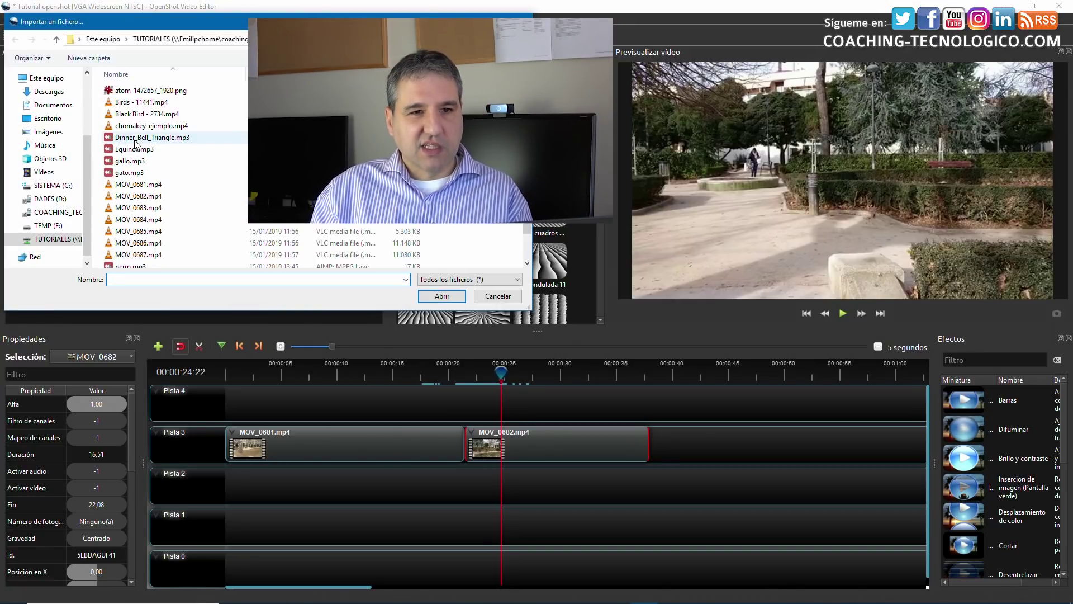
click(137, 138)
ctrl+click(137, 149)
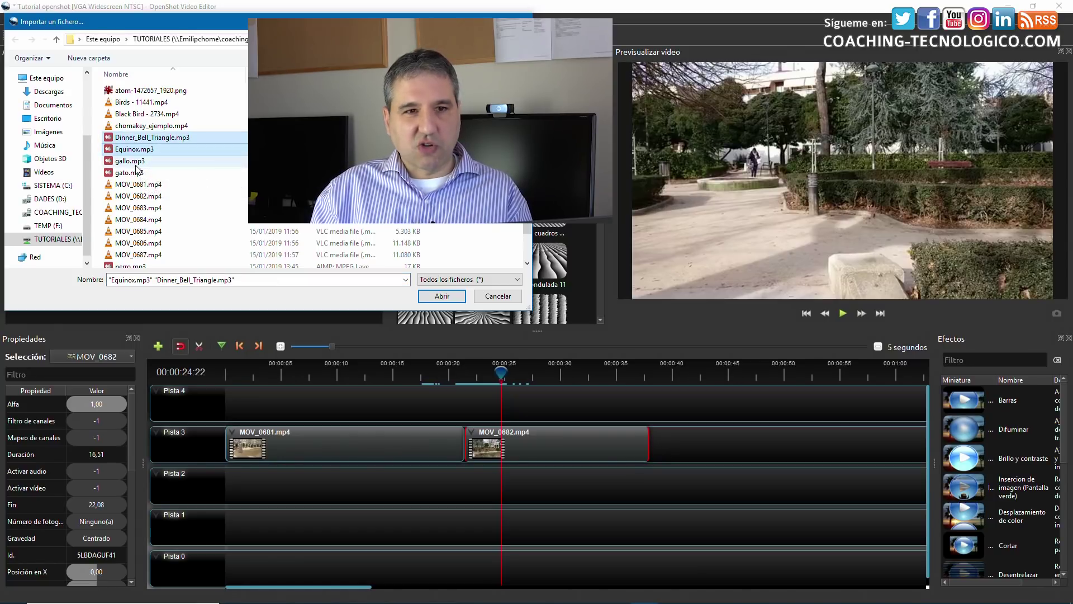
ctrl+click(134, 173)
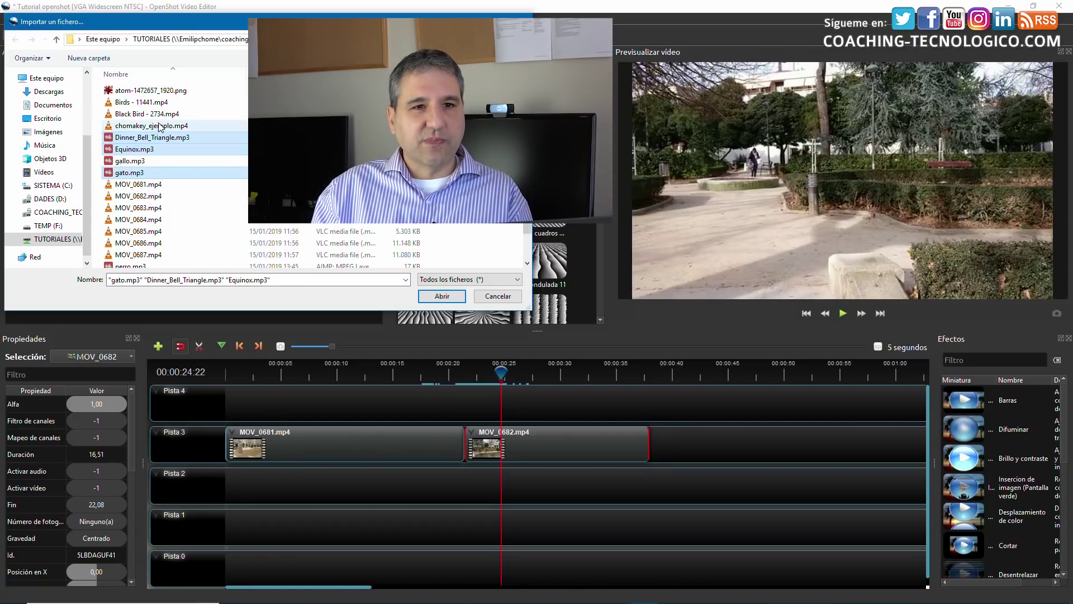
ctrl+click(140, 102)
ctrl+click(143, 115)
ctrl+click(143, 126)
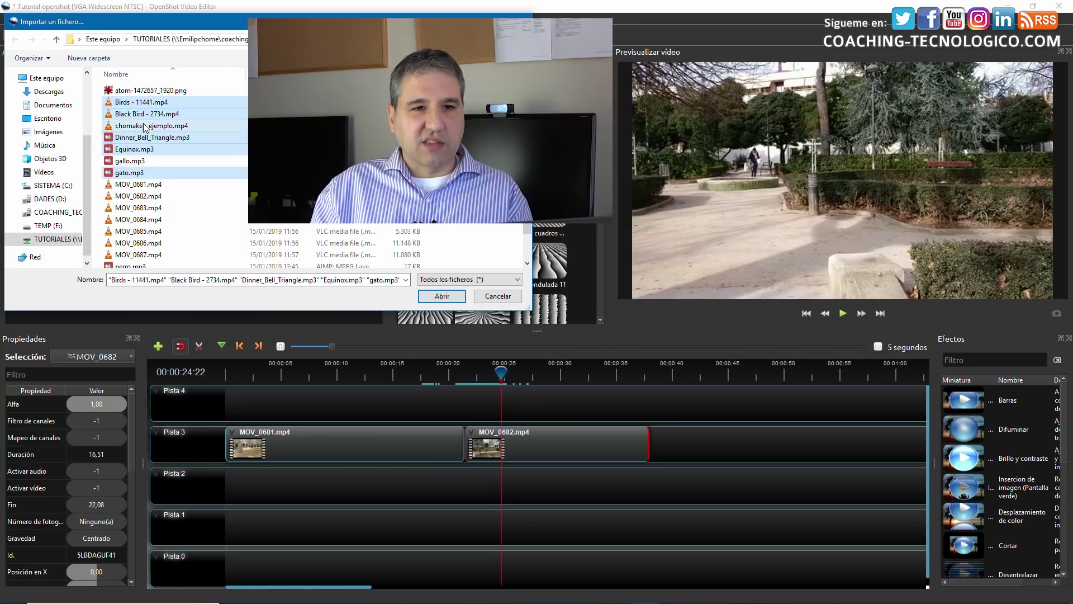
ctrl+click(139, 208)
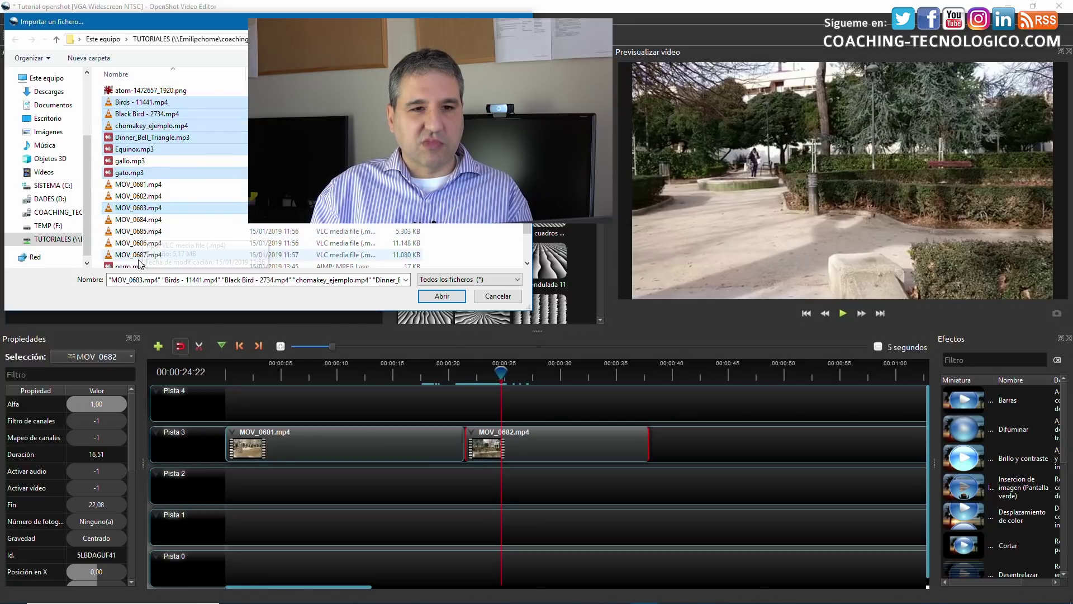
Add perro.mp3, Thunder_Crack.mp3, tiger-160601_1280.png and atom-1472657_1920.png to the selection, import all the selected files and save the project.
scroll(136, 238, down, 1)
ctrl+click(127, 238)
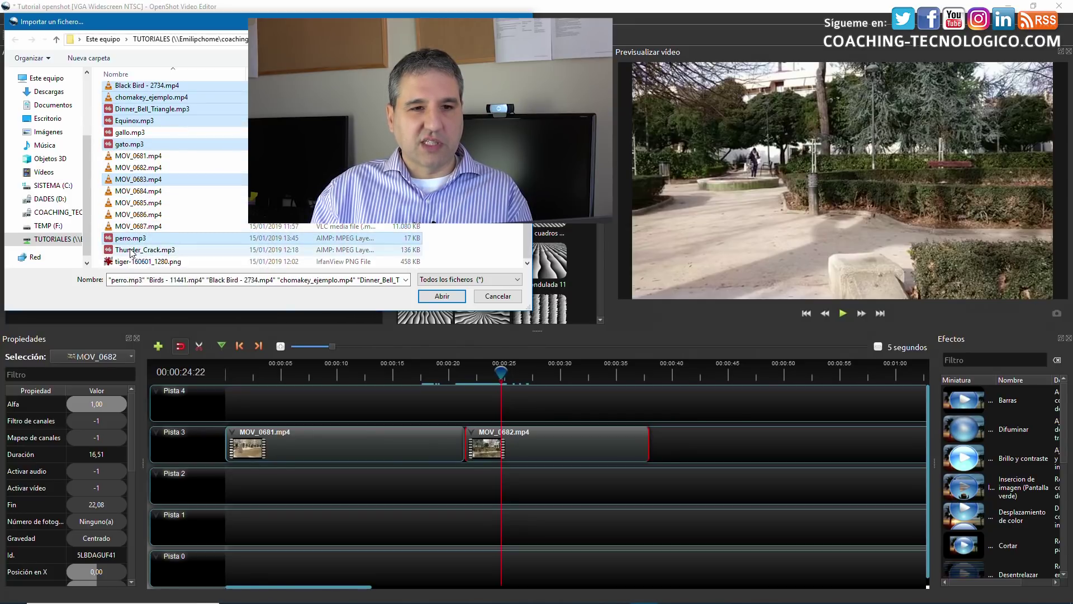
ctrl+click(134, 249)
ctrl+click(135, 261)
scroll(168, 184, up, 1)
ctrl+click(149, 90)
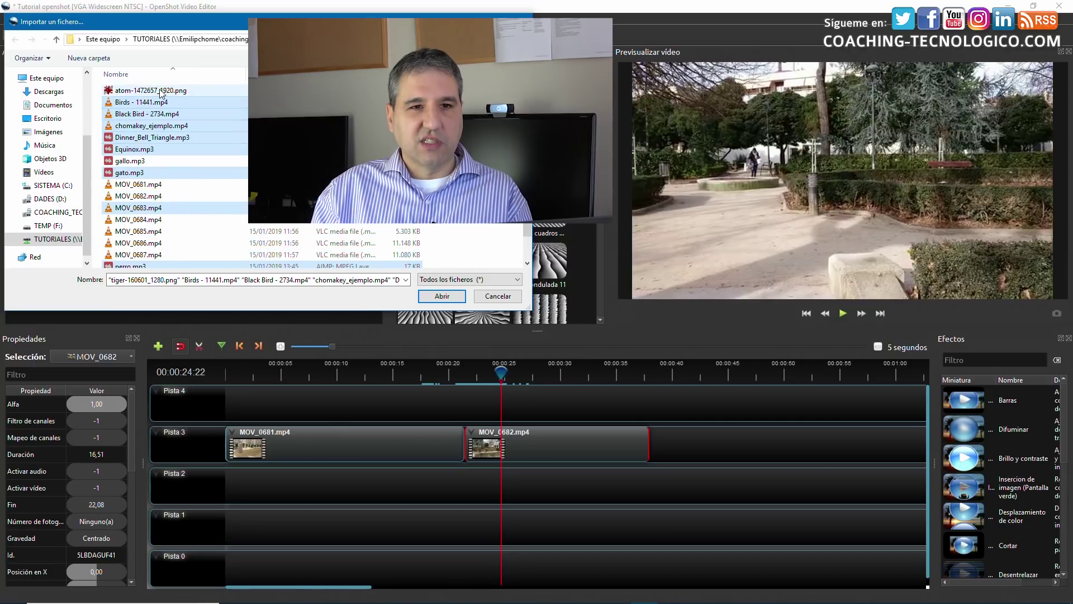
click(442, 295)
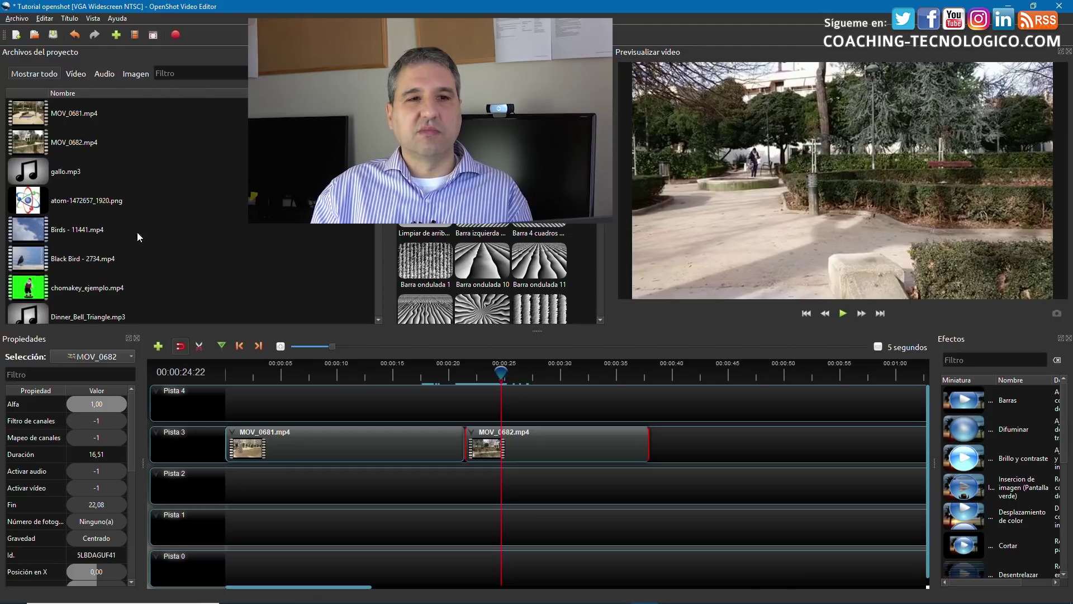
key(ctrl+s)
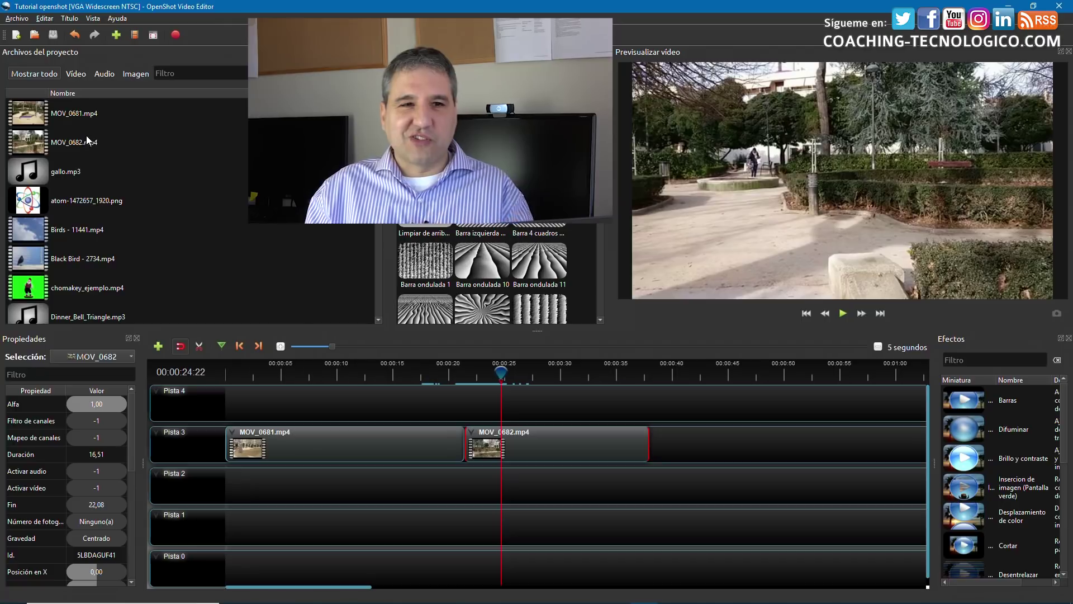
Filter the project files by image, audio and video in turn, and show all of them again.
click(138, 78)
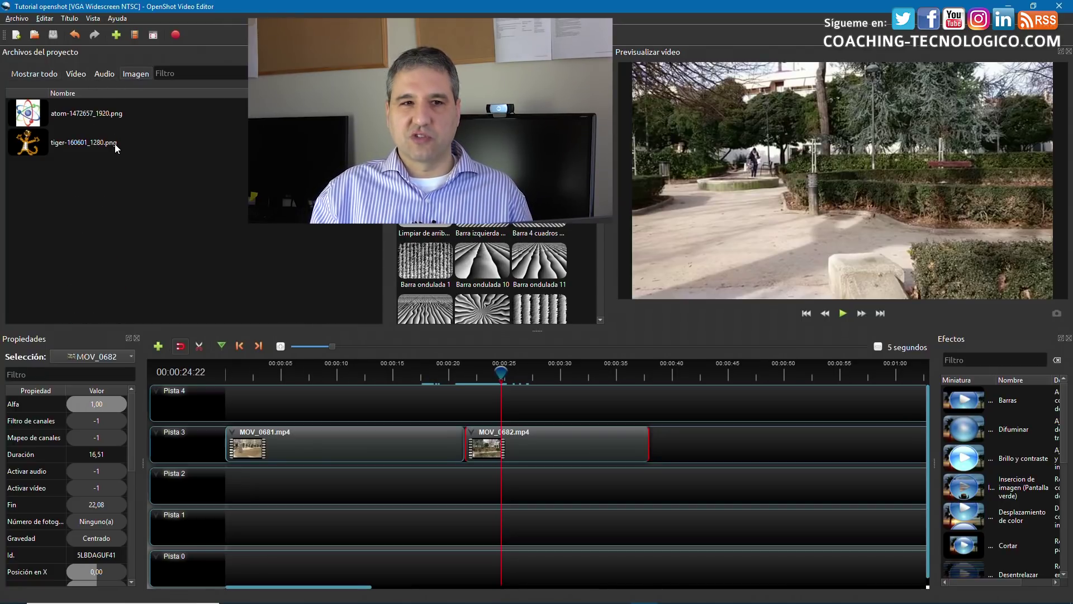
click(98, 76)
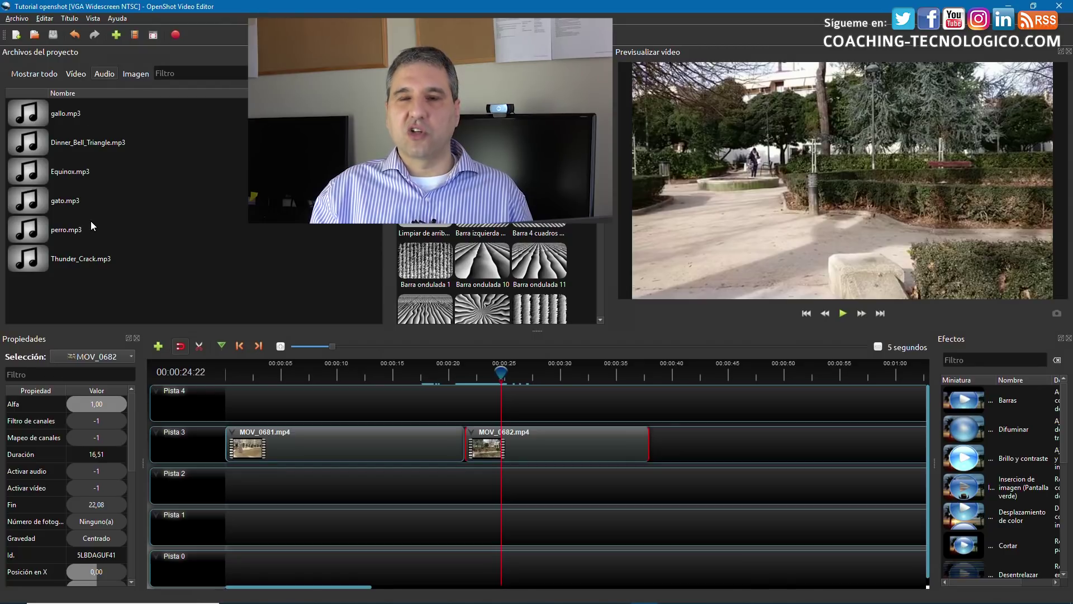
click(74, 76)
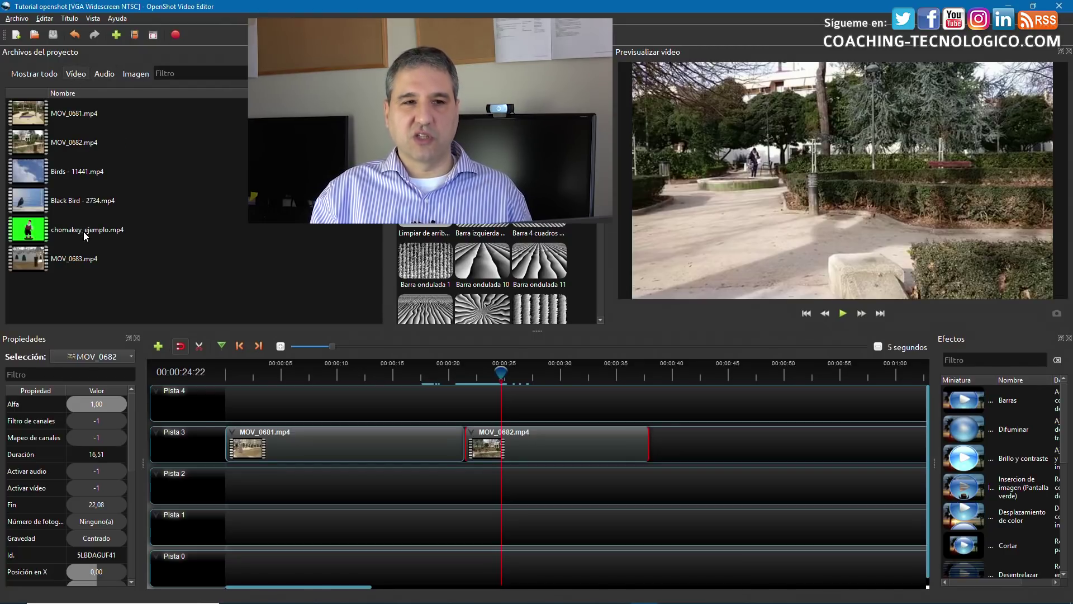
click(33, 78)
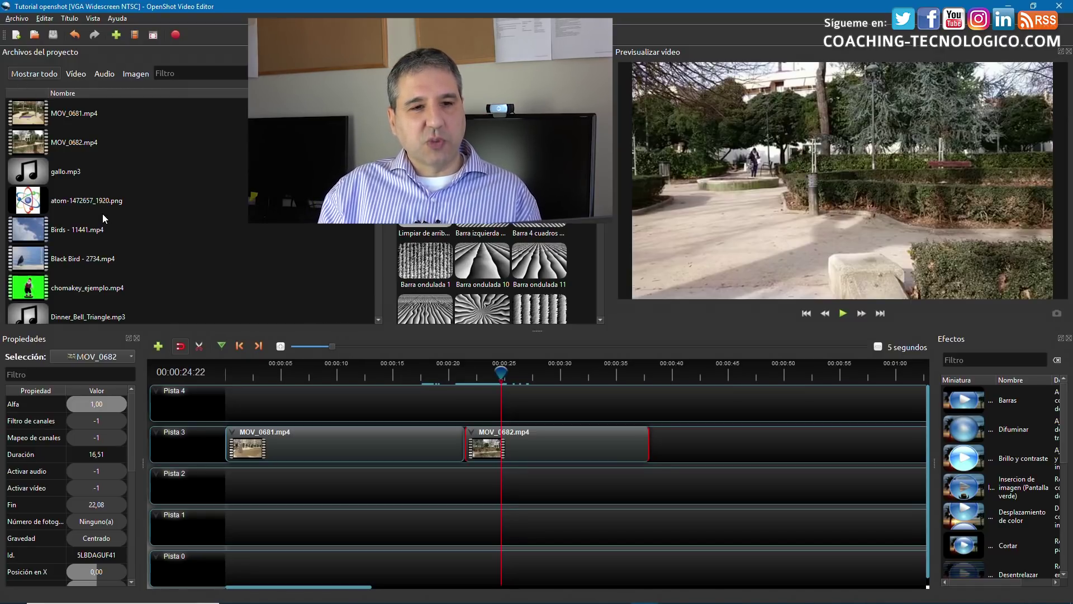
Place gallo.mp3 on Pista 2 at about 7 seconds, below MOV_0681.mp4, and preview it starting from about 00:00:05.
click(75, 170)
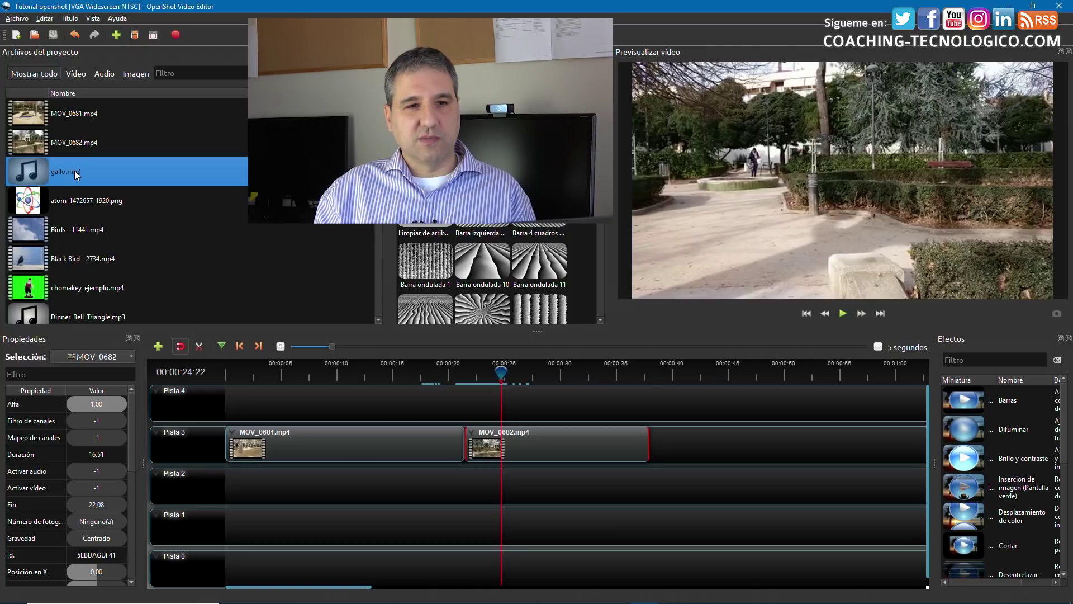
drag(32, 169, 319, 485)
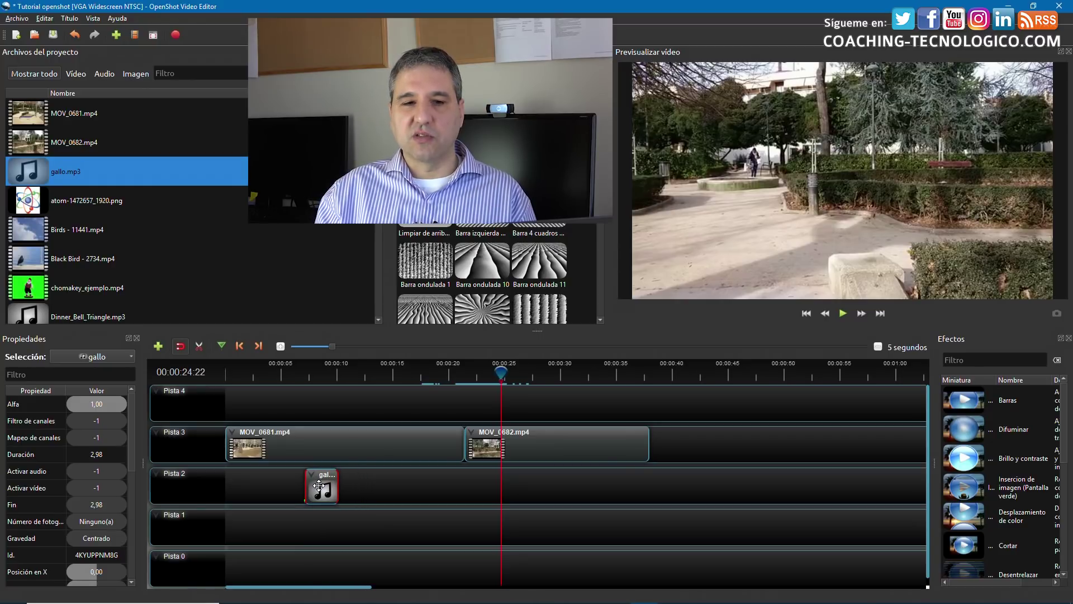
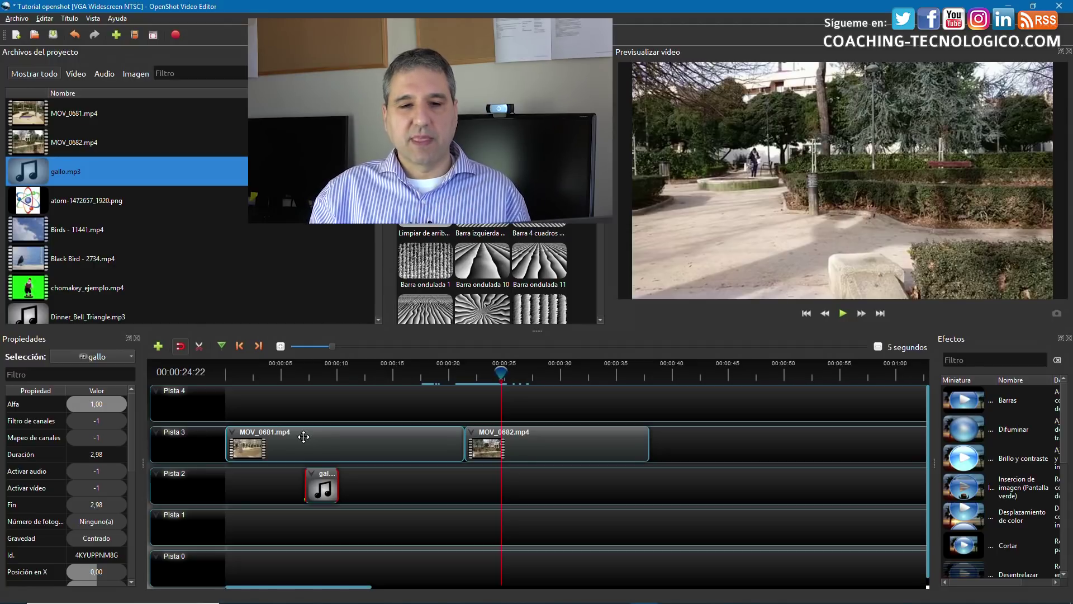
drag(501, 372, 284, 373)
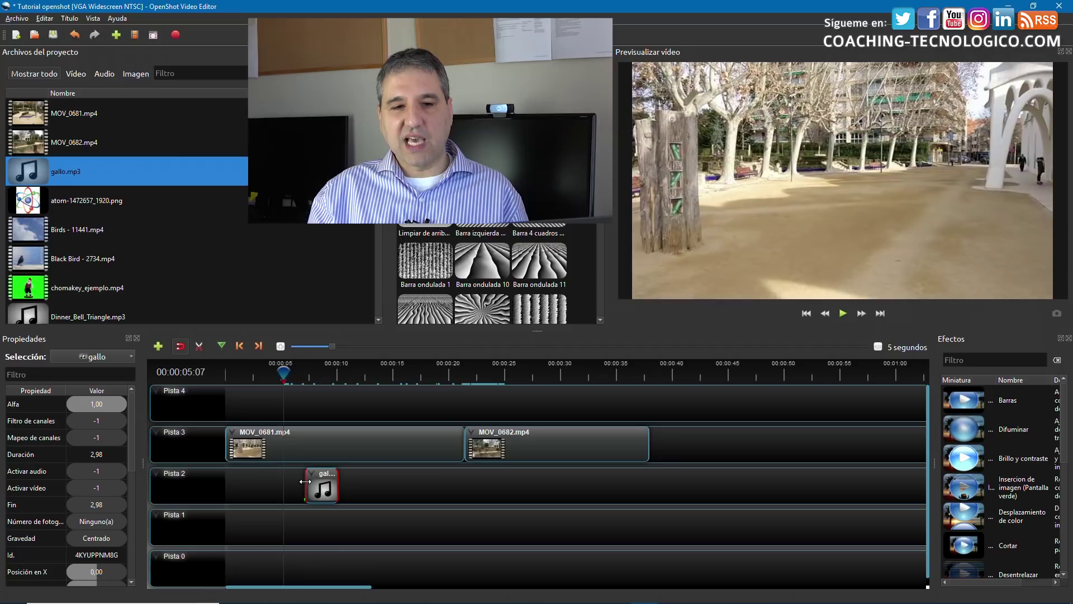
click(841, 315)
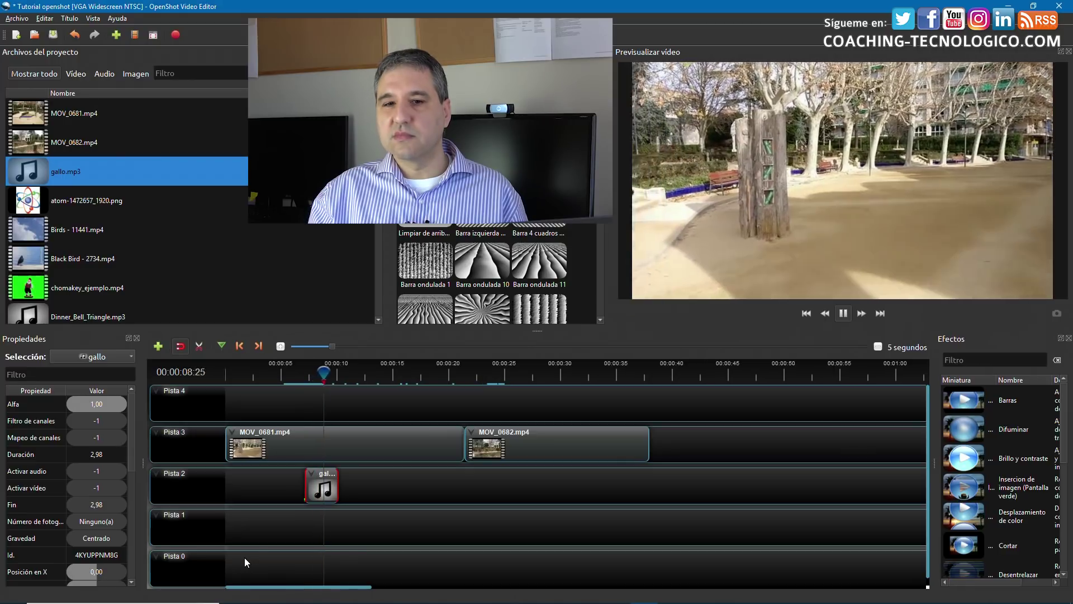
click(844, 313)
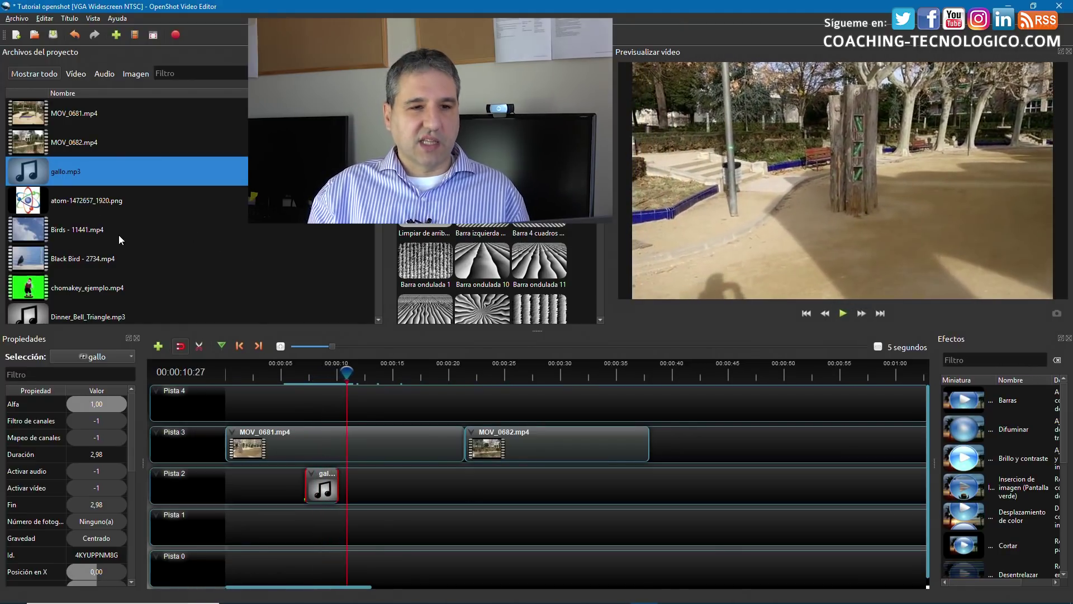
Place gato.mp3 on Pista 2 directly after gallo.mp3 and preview both sounds, starting just before the first one.
scroll(115, 246, down, 3)
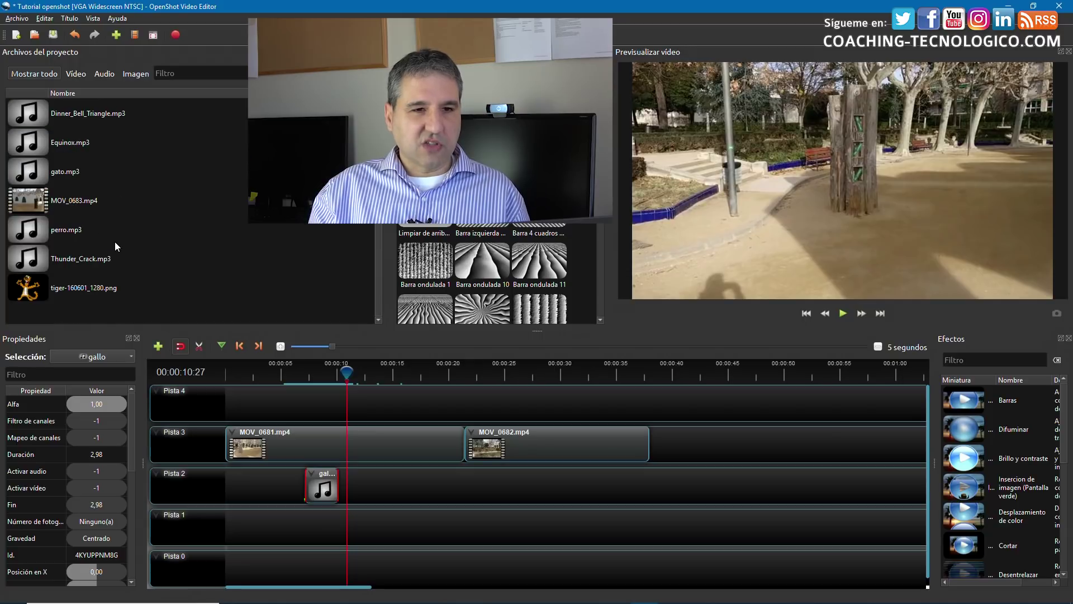
click(24, 178)
drag(24, 177, 339, 462)
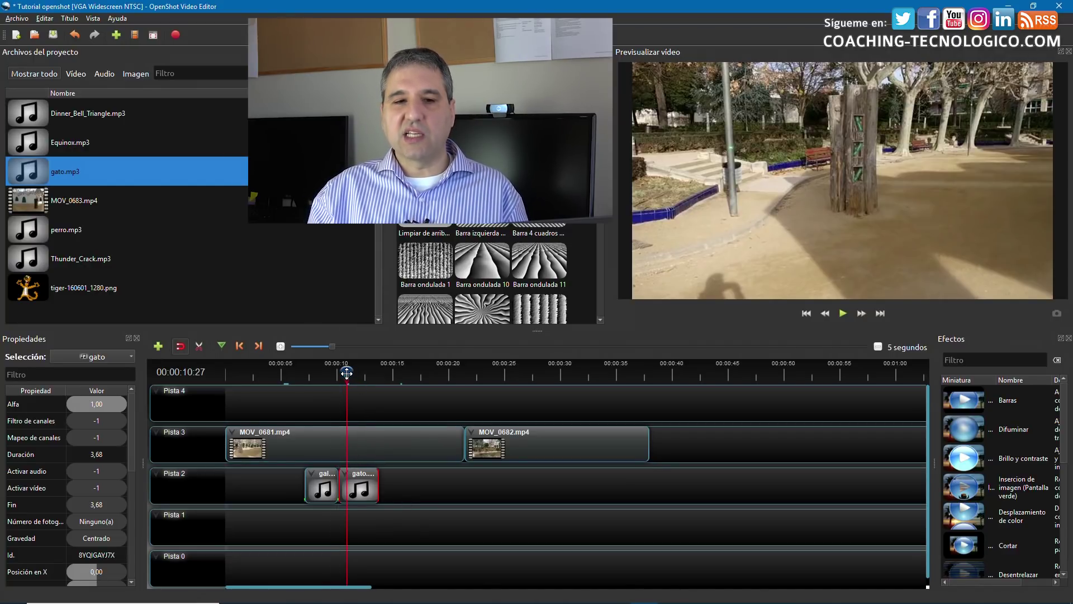
drag(345, 371, 299, 371)
click(843, 313)
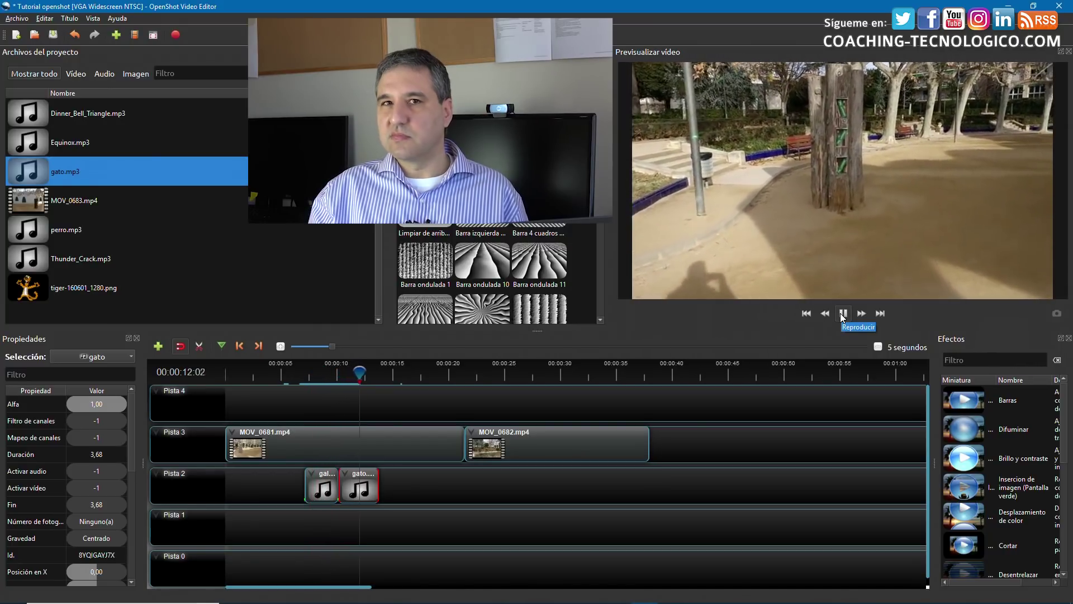
click(842, 313)
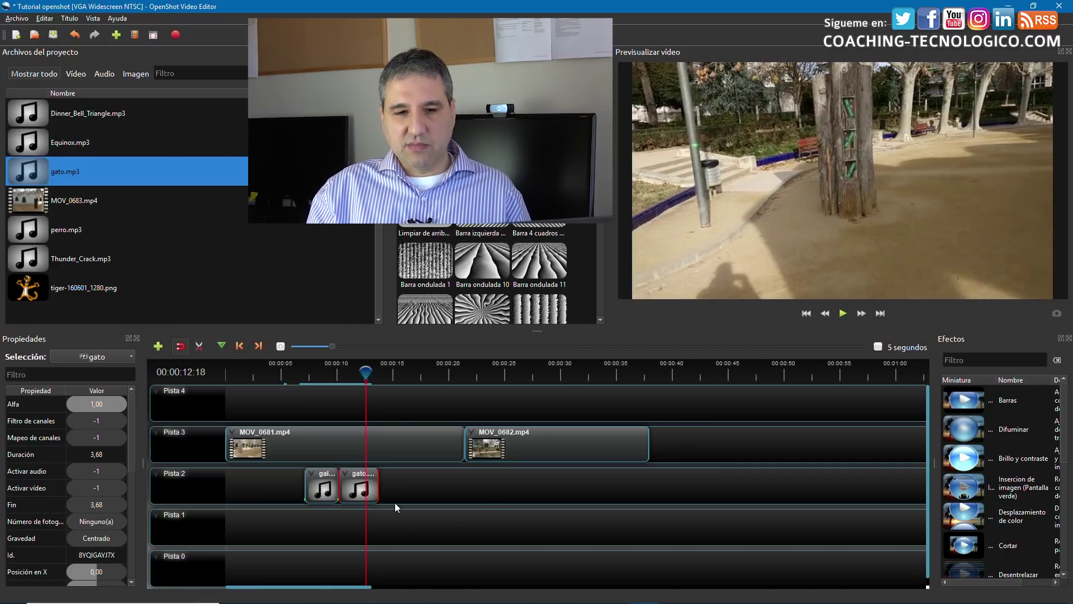
Move the gato.mp3 clip to Pista 1, aligned with the start of gallo.mp3, and preview the two sounds playing together.
drag(374, 490, 338, 530)
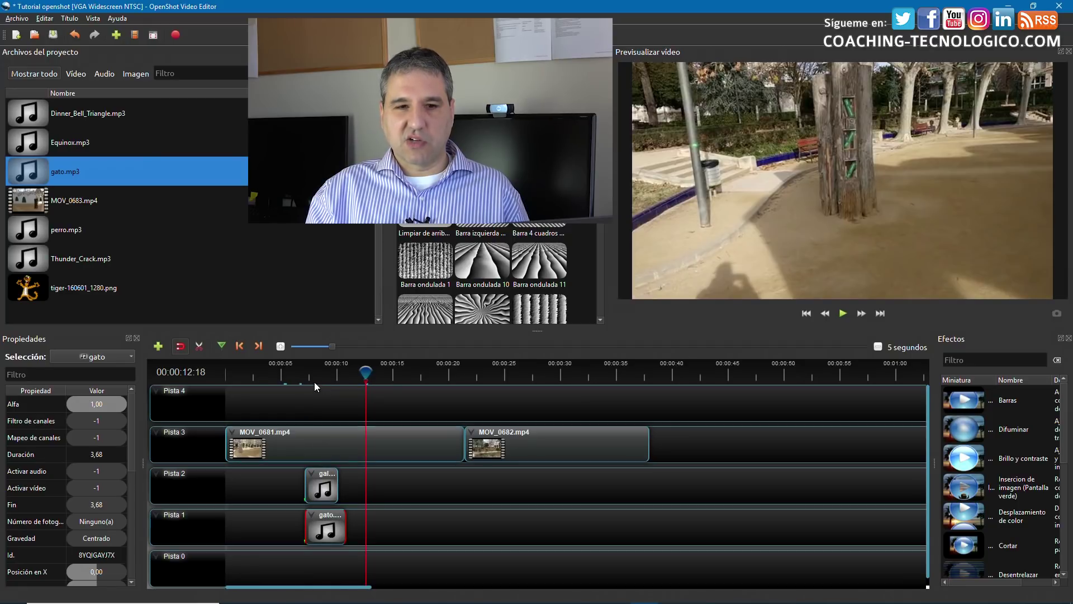
drag(369, 373, 272, 372)
click(841, 315)
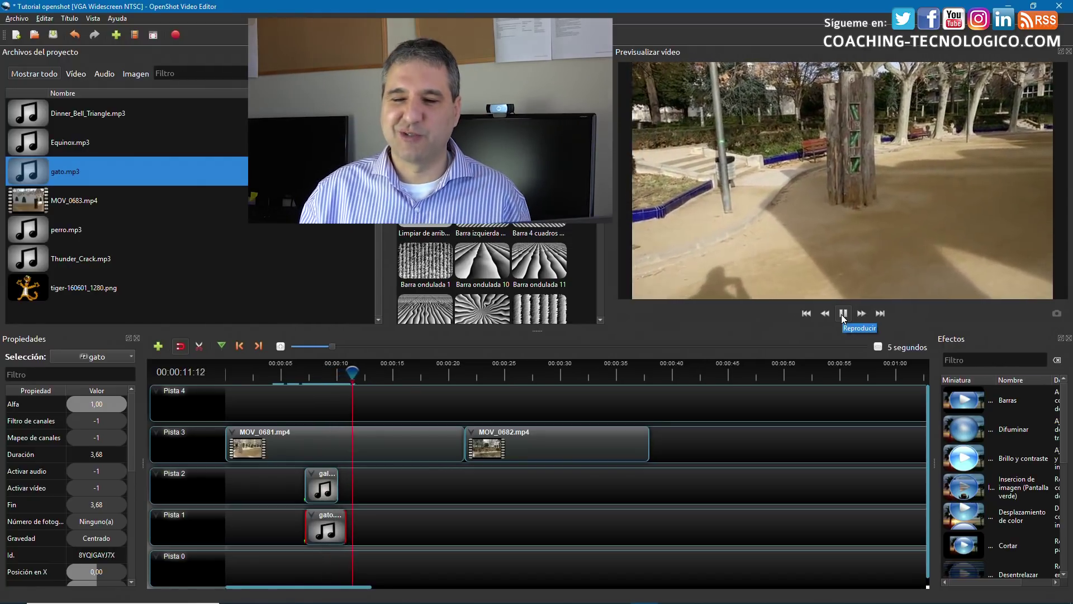
click(842, 314)
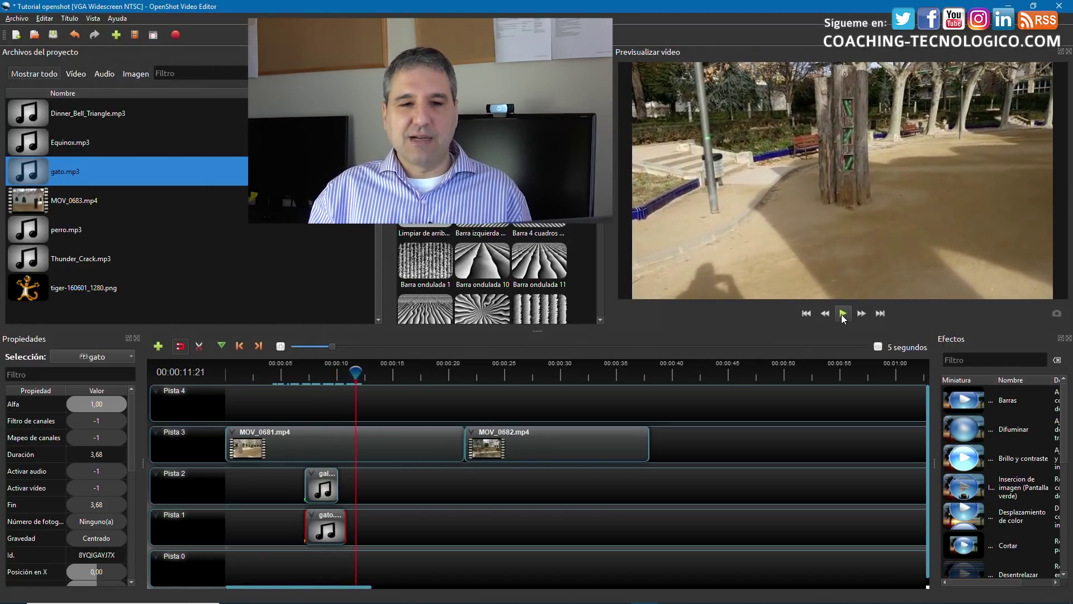
click(330, 444)
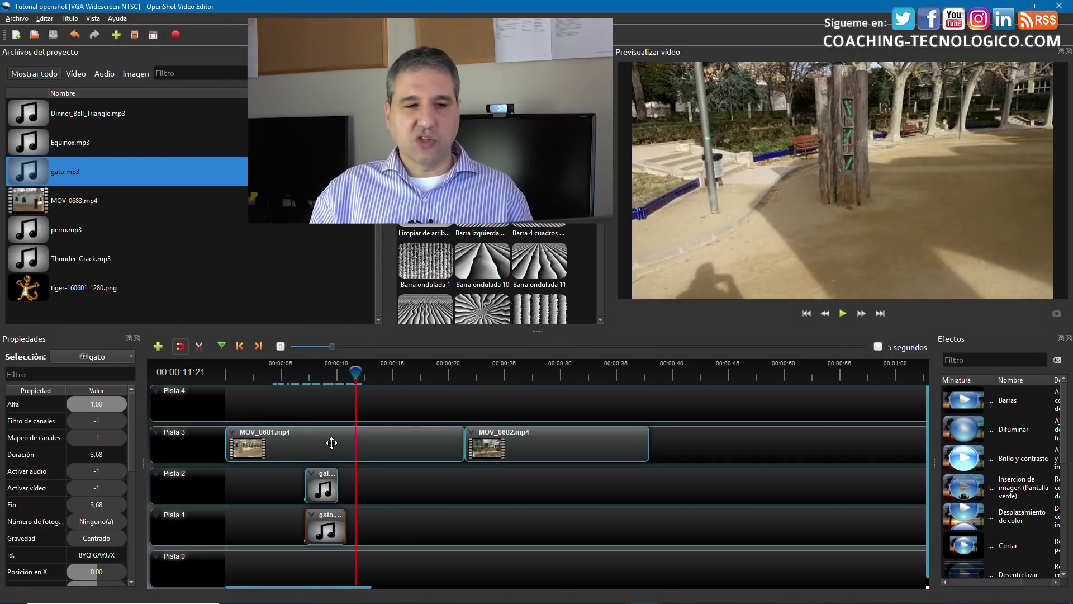
click(330, 484)
click(327, 525)
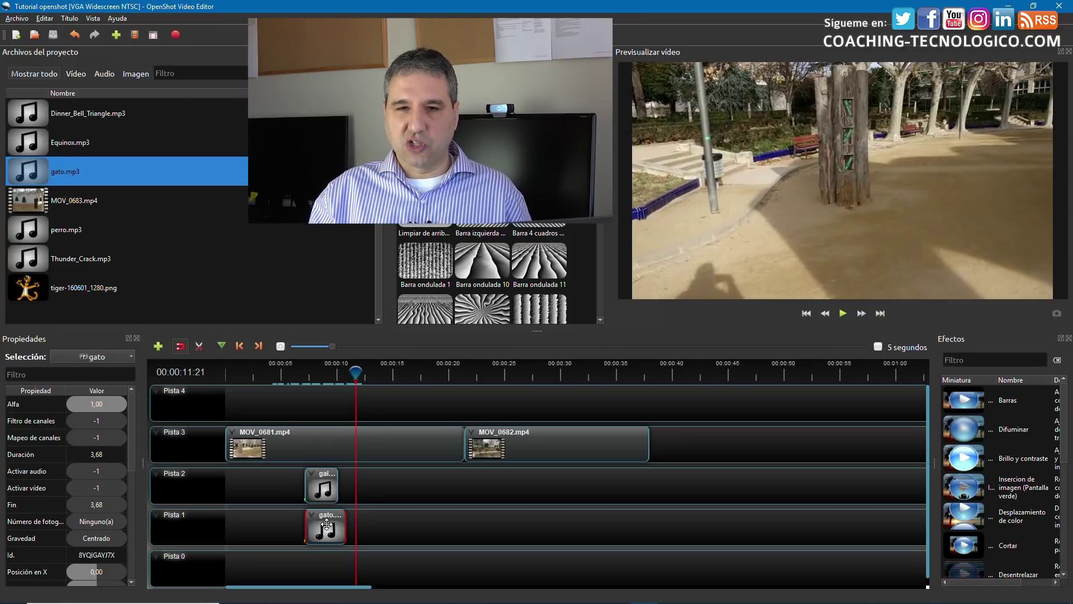
Set the whole-clip volume of MOV_0681.mp4 to 0% and preview the timeline from about 00:00:05.
click(319, 451)
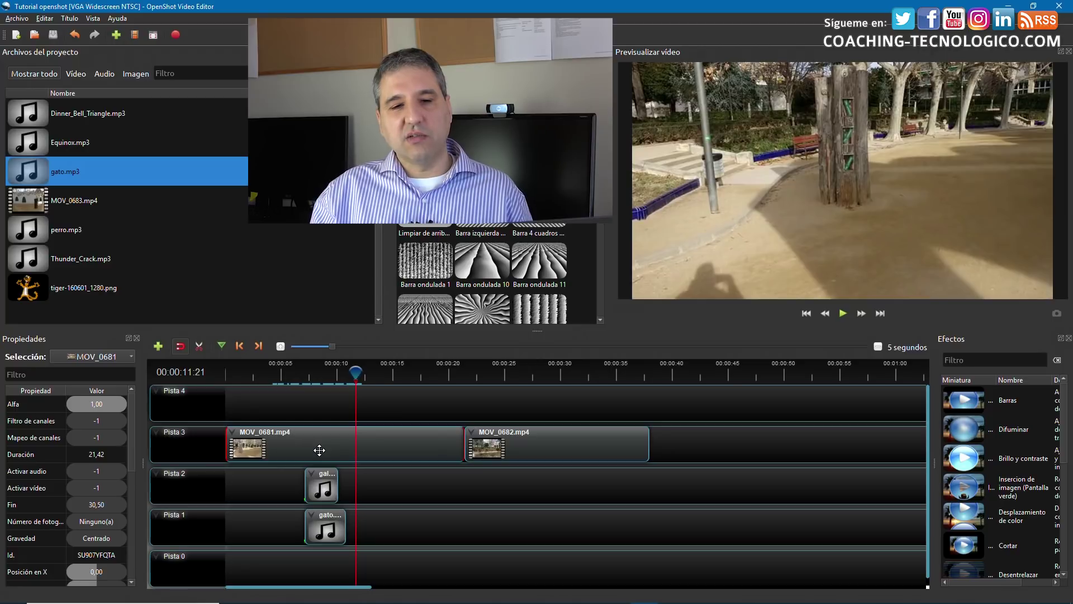
right_click(320, 443)
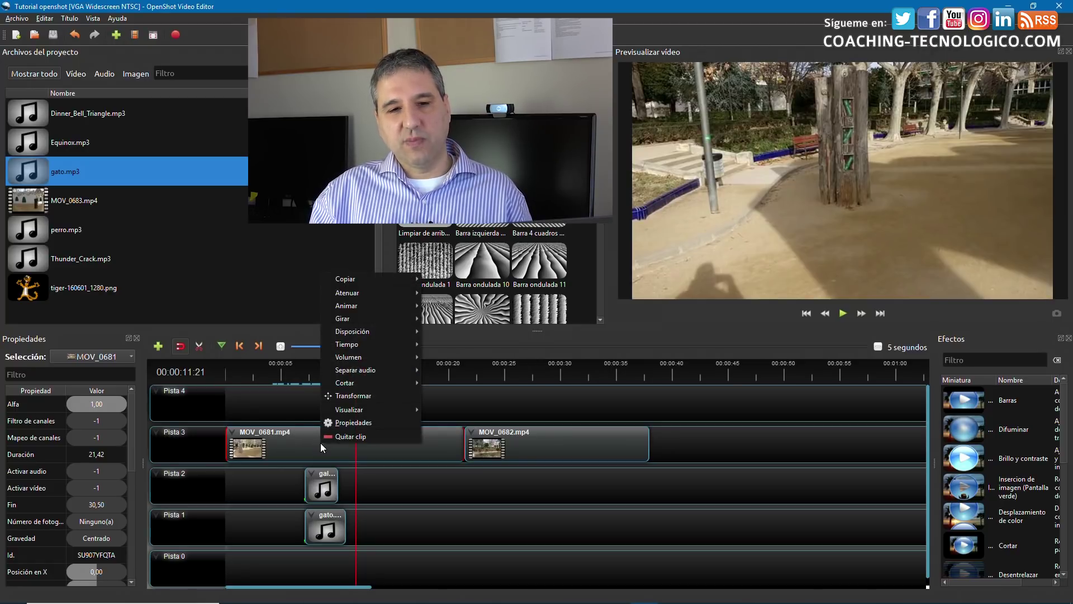
mouse_move(347, 358)
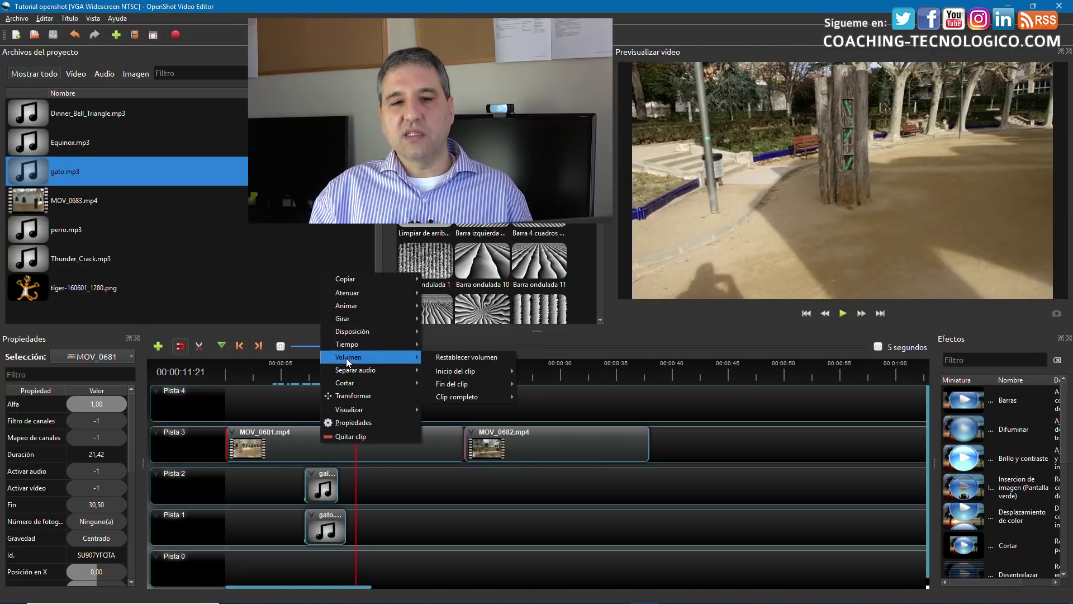
mouse_move(464, 394)
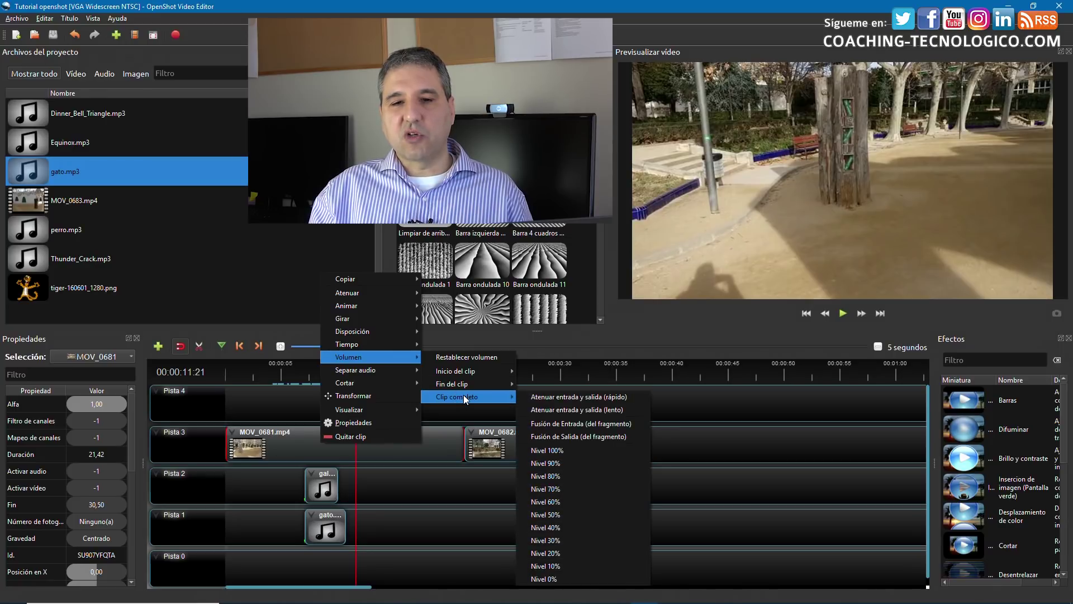
click(566, 579)
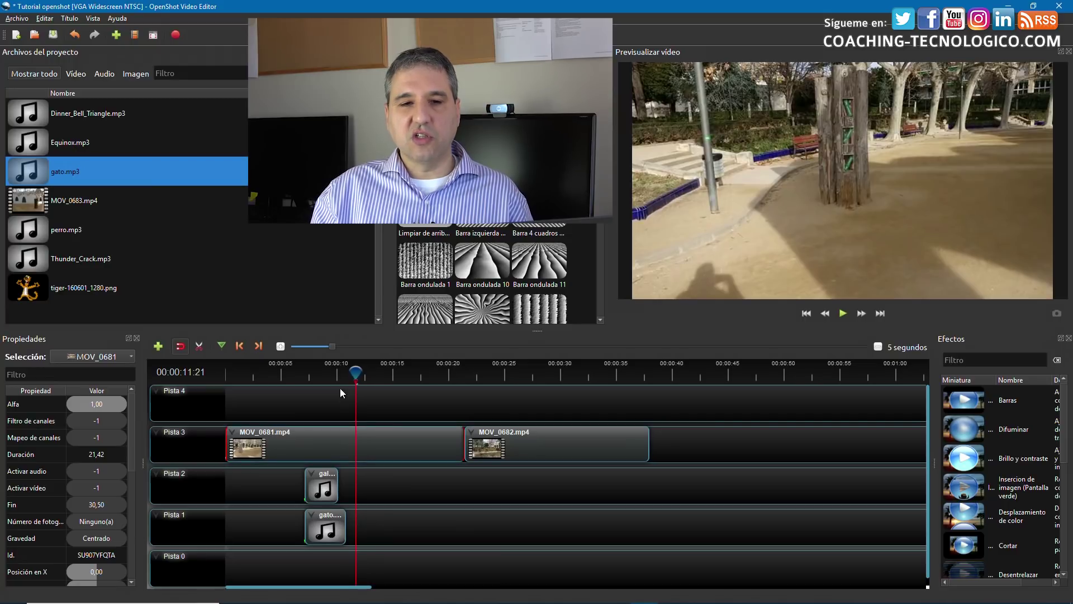
drag(357, 371, 284, 370)
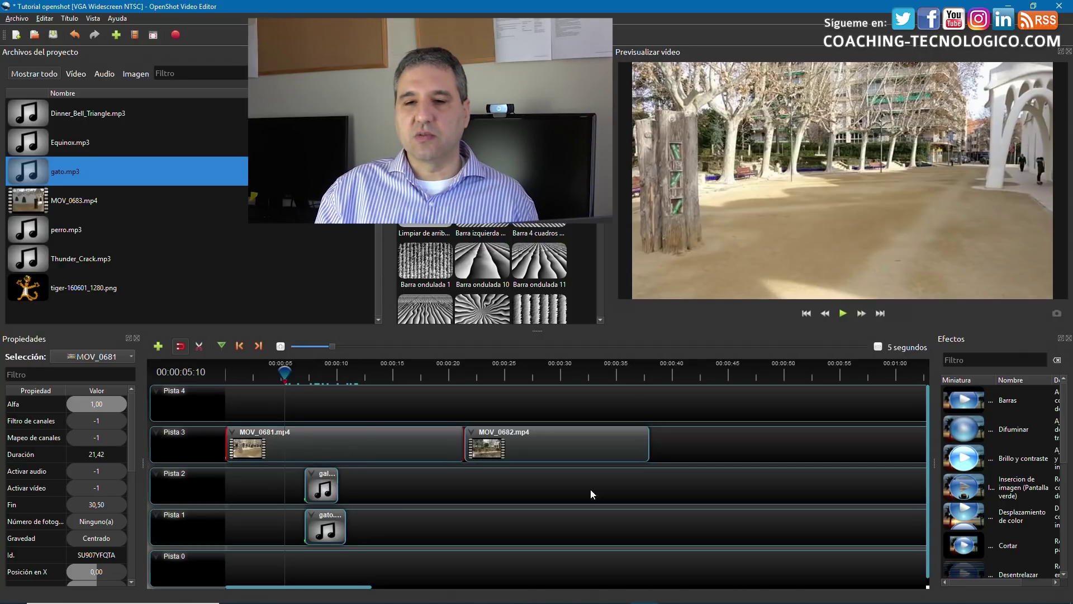
click(843, 313)
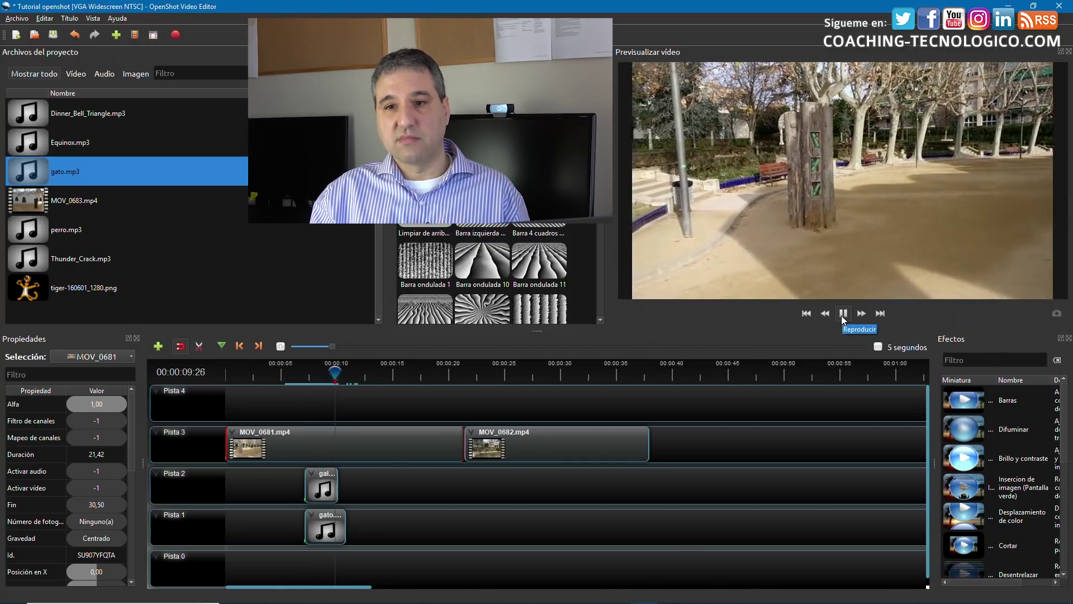
click(842, 315)
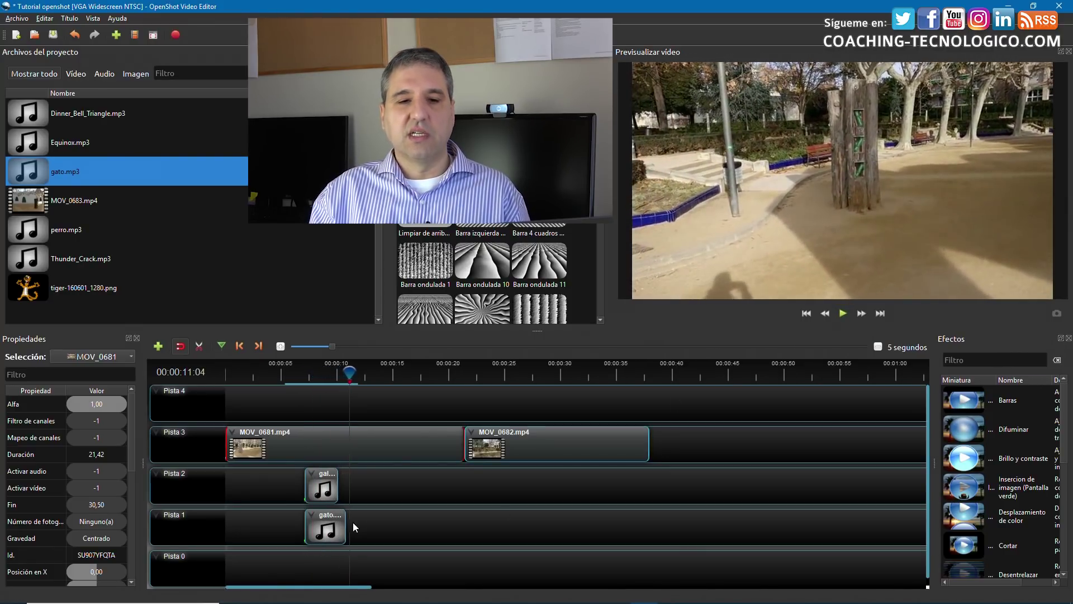
Delete the gallo.mp3 clip from Pista 2 and the gato.mp3 clip from Pista 1.
click(329, 490)
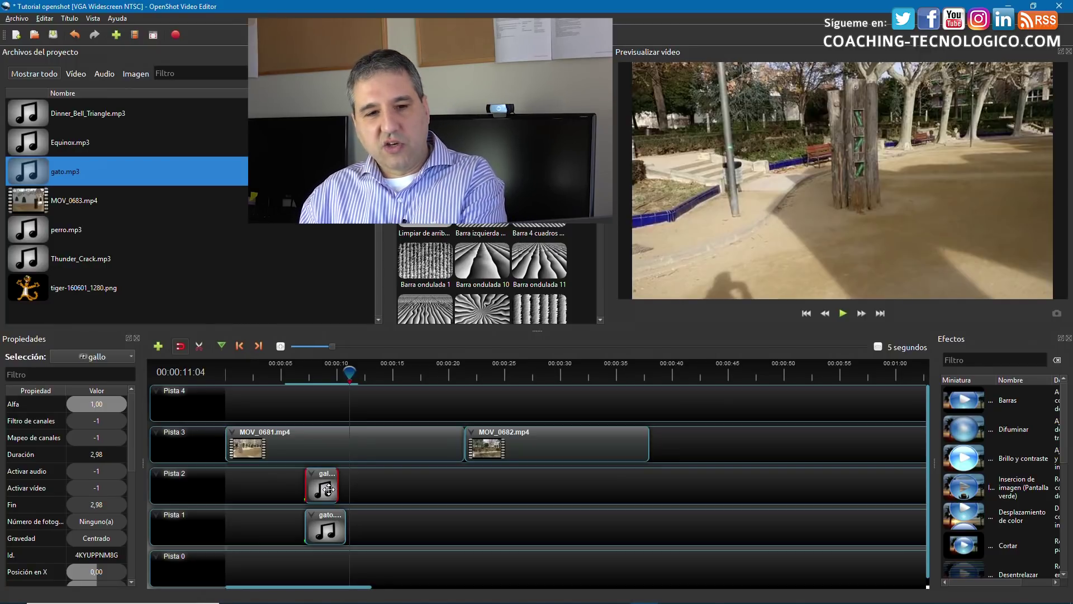
key(Delete)
click(330, 525)
key(Delete)
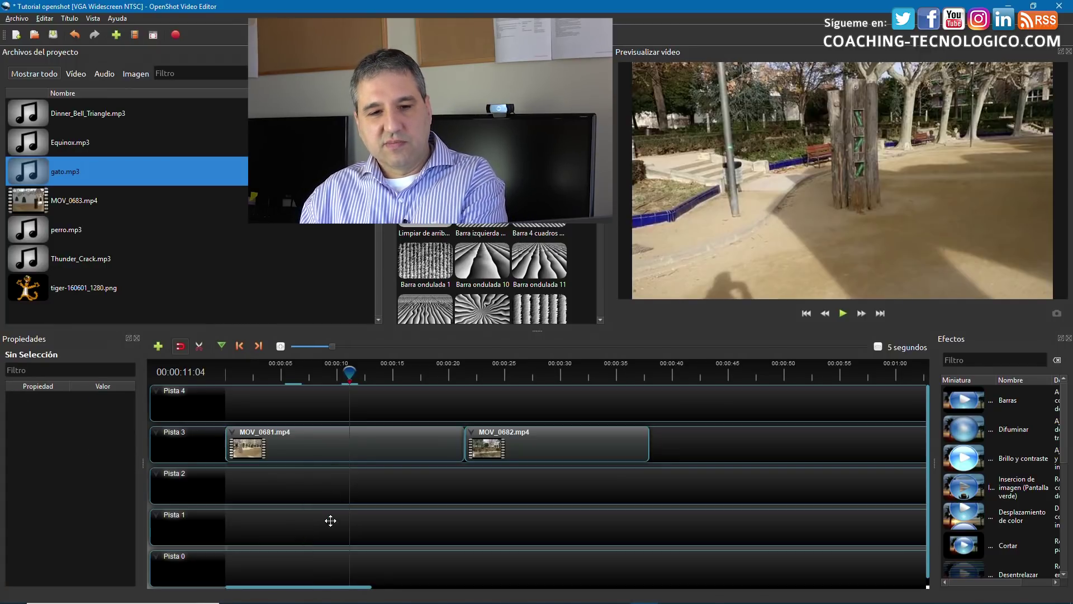
Reset the volume of MOV_0681.mp4 and preview the clip from about 00:00:09.
click(335, 441)
right_click(335, 441)
mouse_move(375, 353)
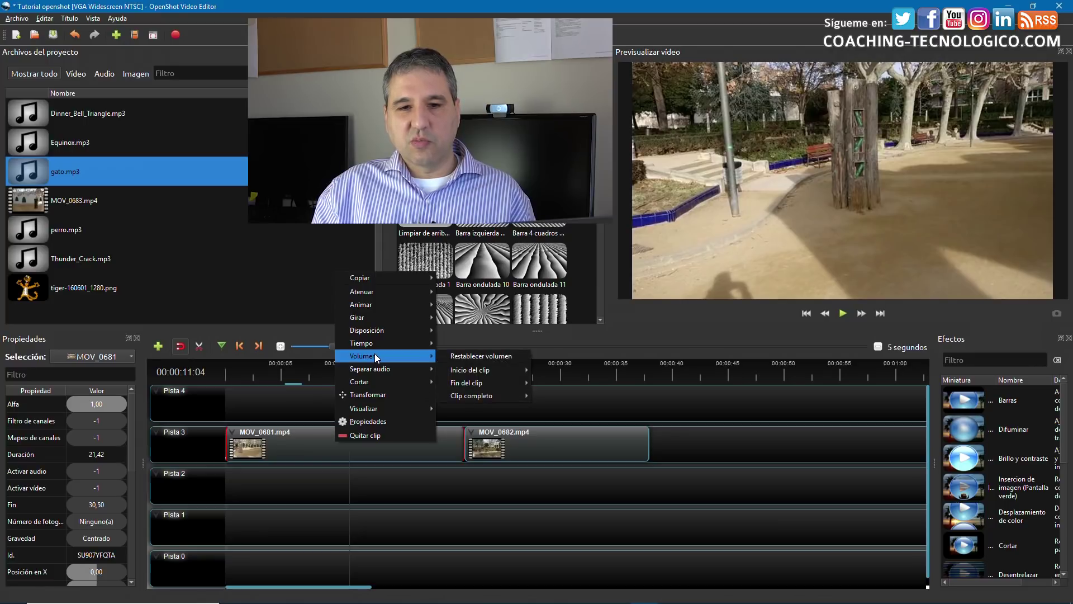
mouse_move(476, 369)
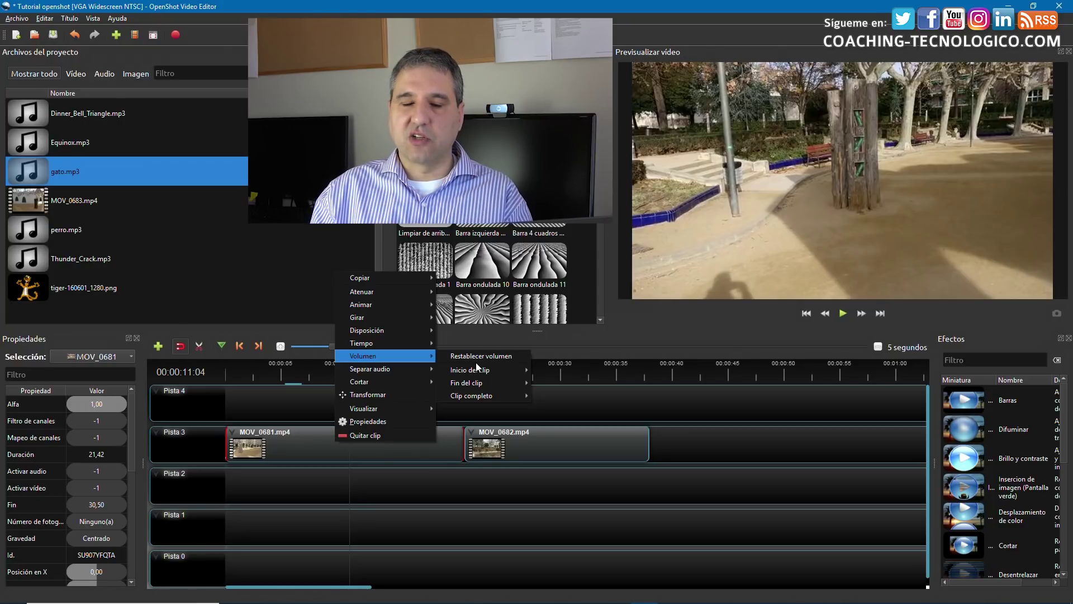
click(474, 357)
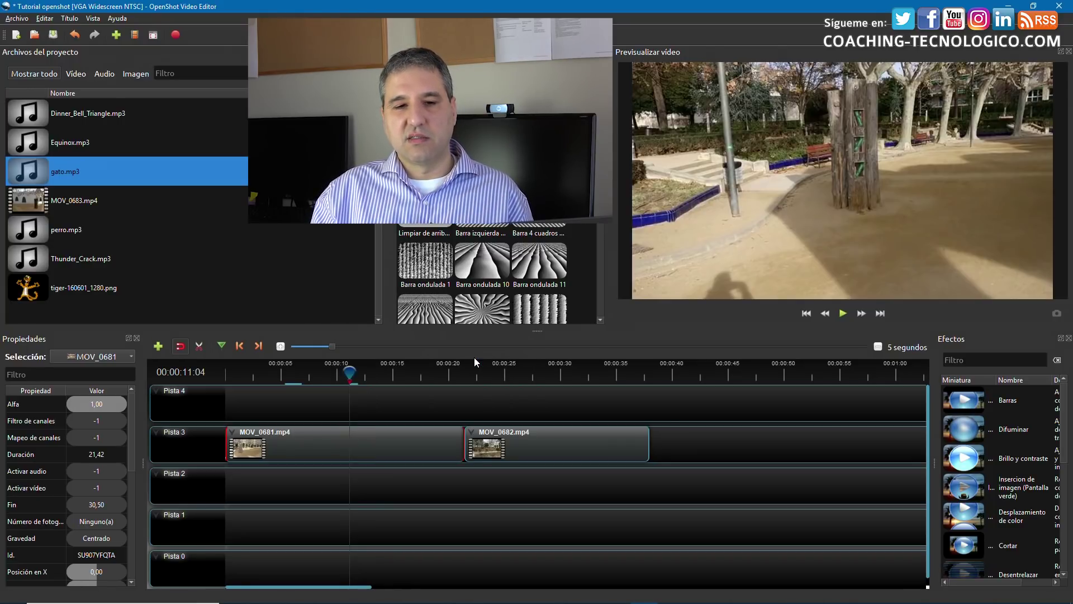
click(329, 375)
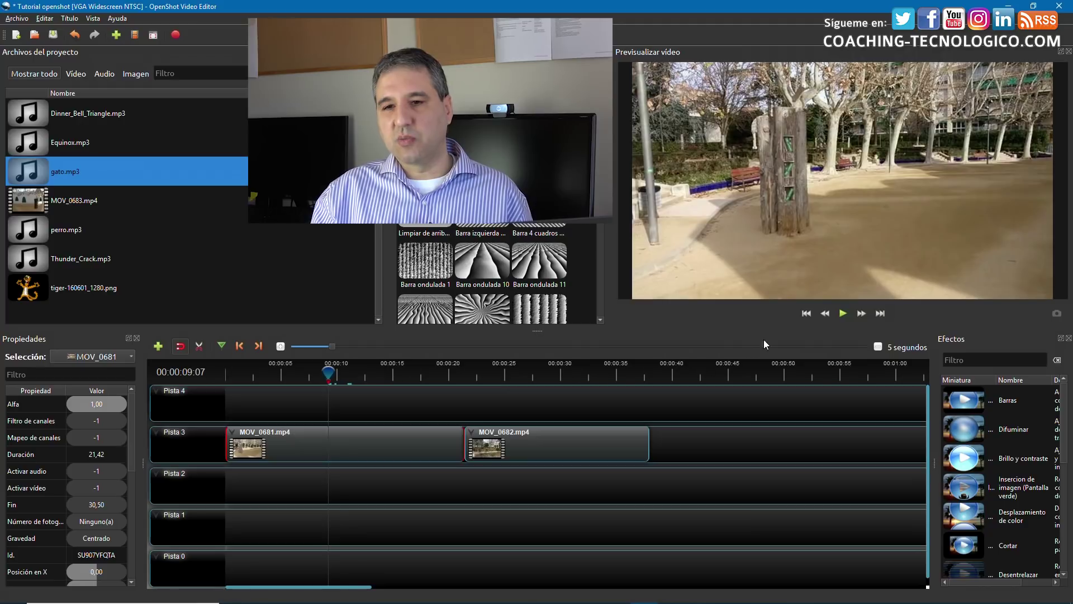
click(840, 318)
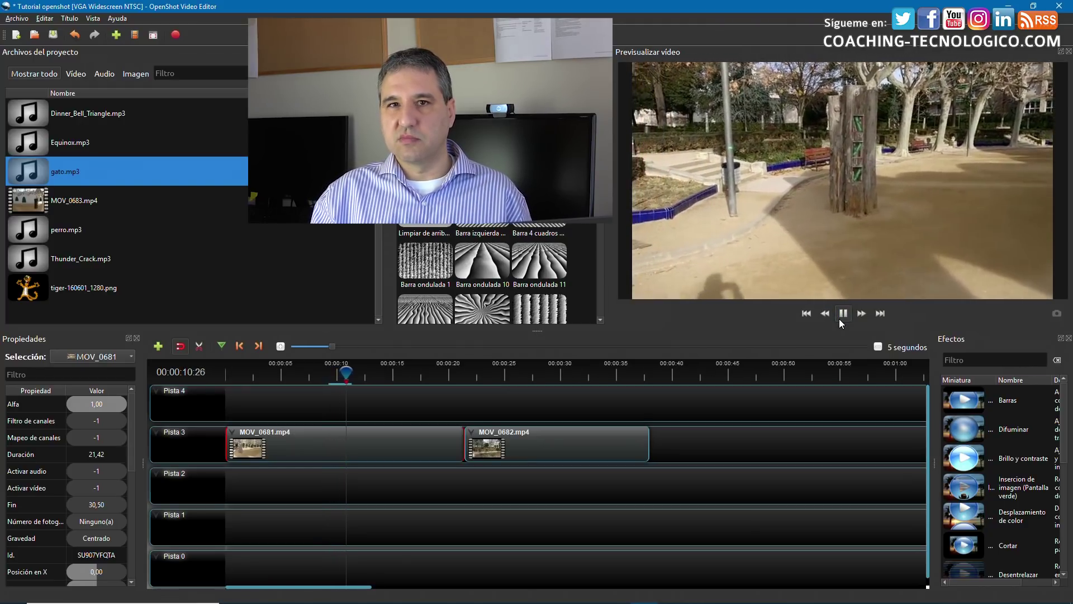
click(839, 318)
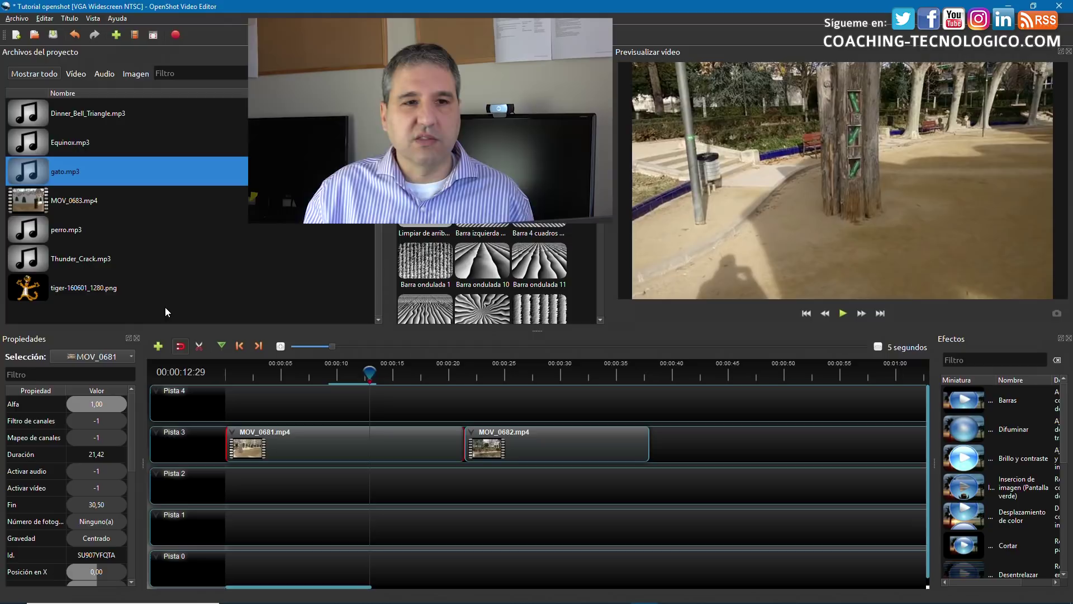
Place Equinox.mp3 at the start of Pista 2 and preview it with the video from about 00:00:09.
drag(43, 139, 218, 472)
click(329, 371)
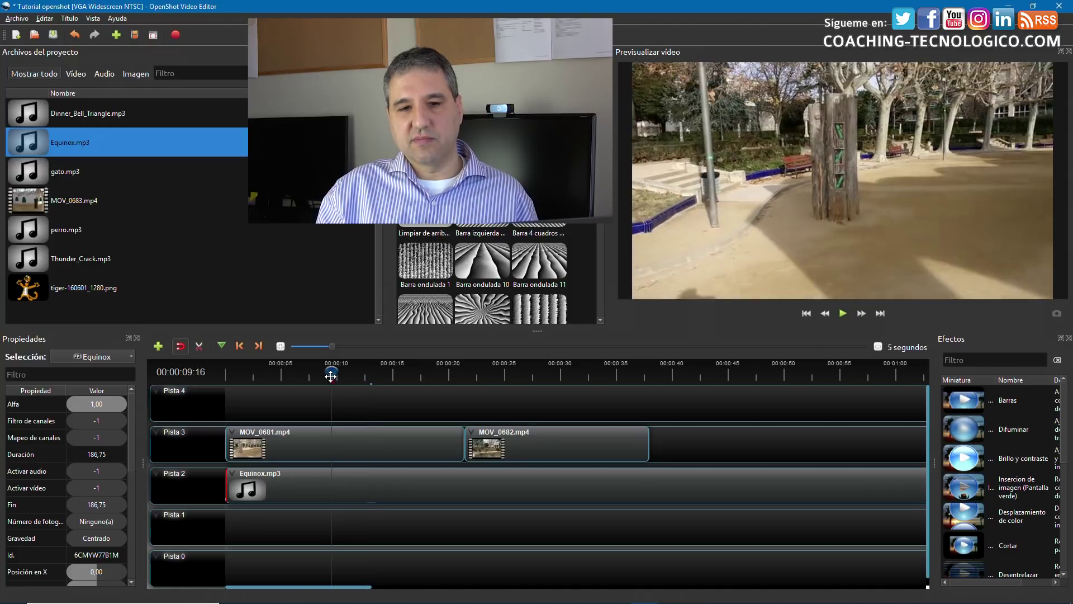
click(843, 313)
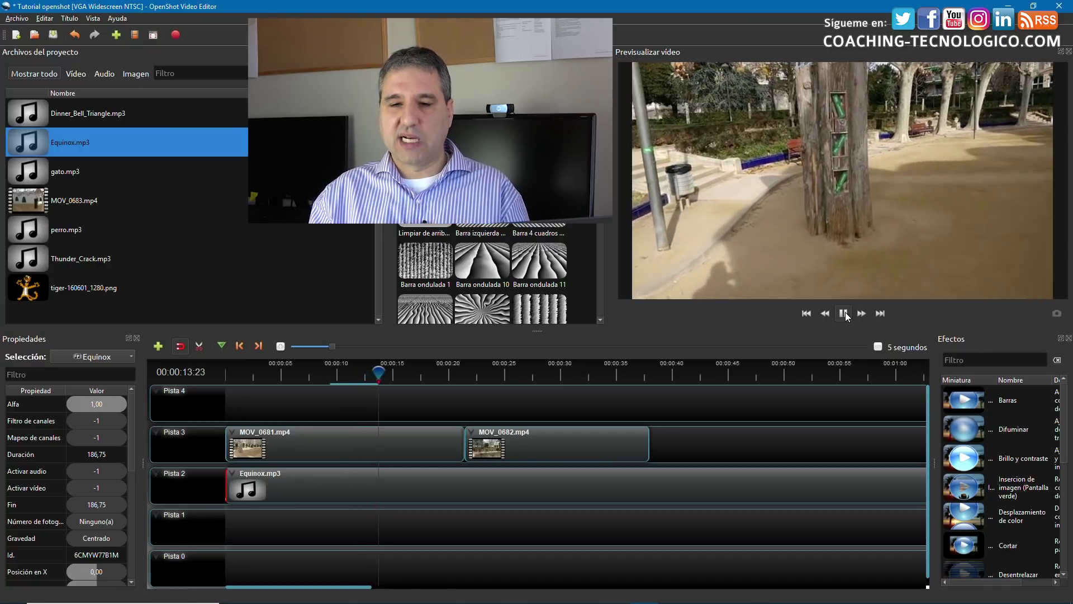
click(844, 314)
Set the whole-clip volume to 0% for MOV_0681.mp4, with Equinox.mp3 still included in the selection.
right_click(422, 437)
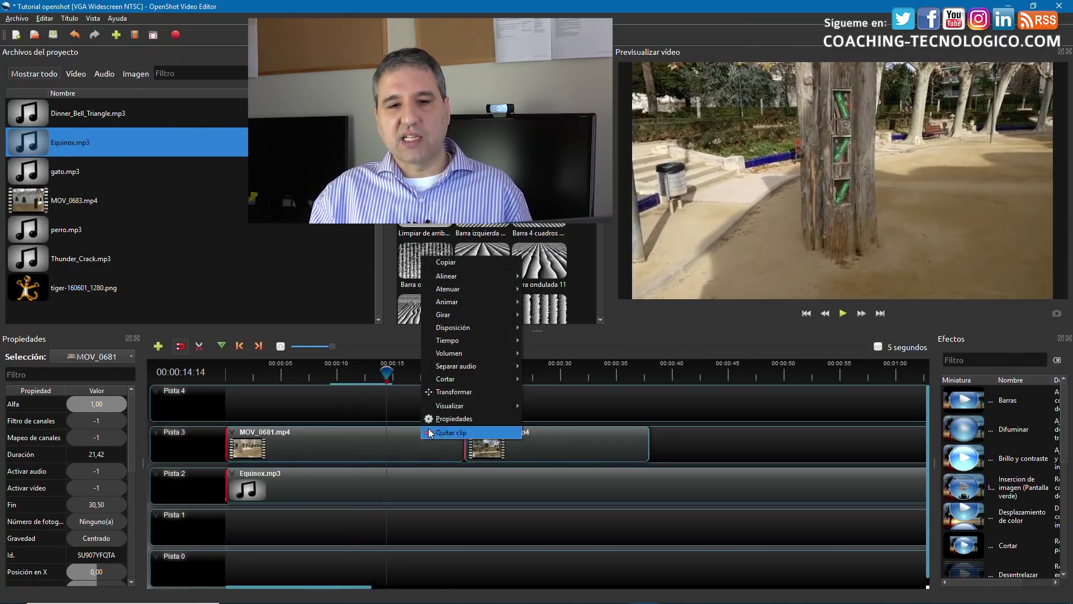
mouse_move(451, 302)
mouse_move(461, 351)
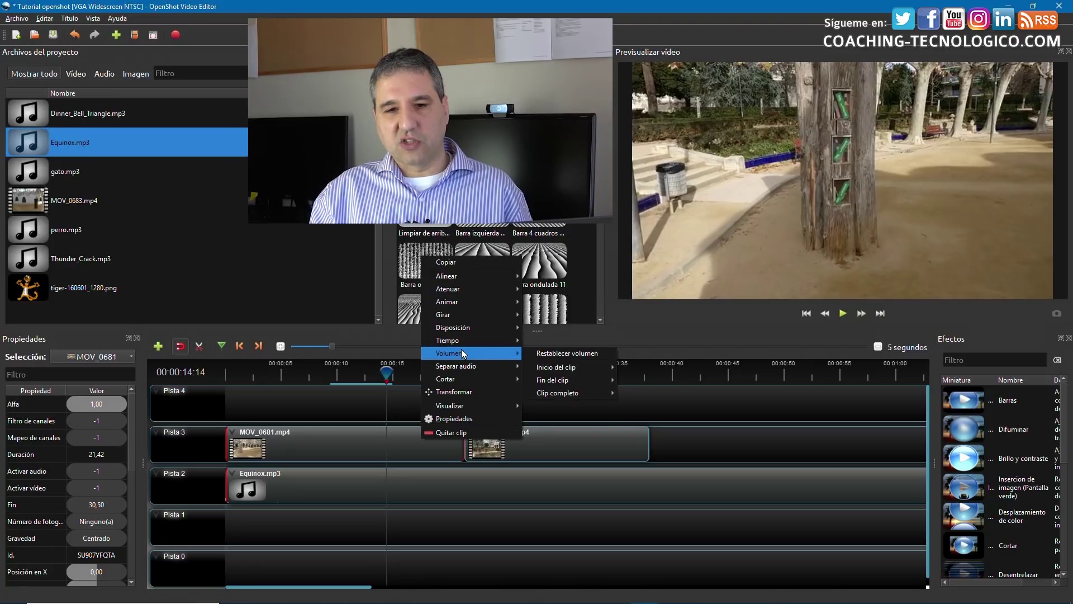
mouse_move(562, 393)
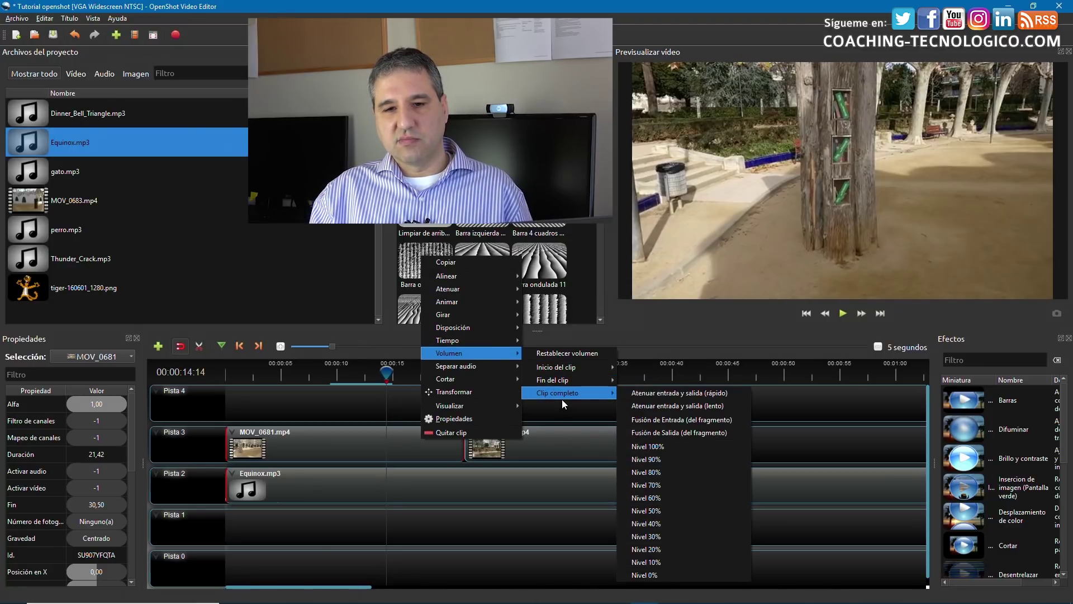
click(646, 576)
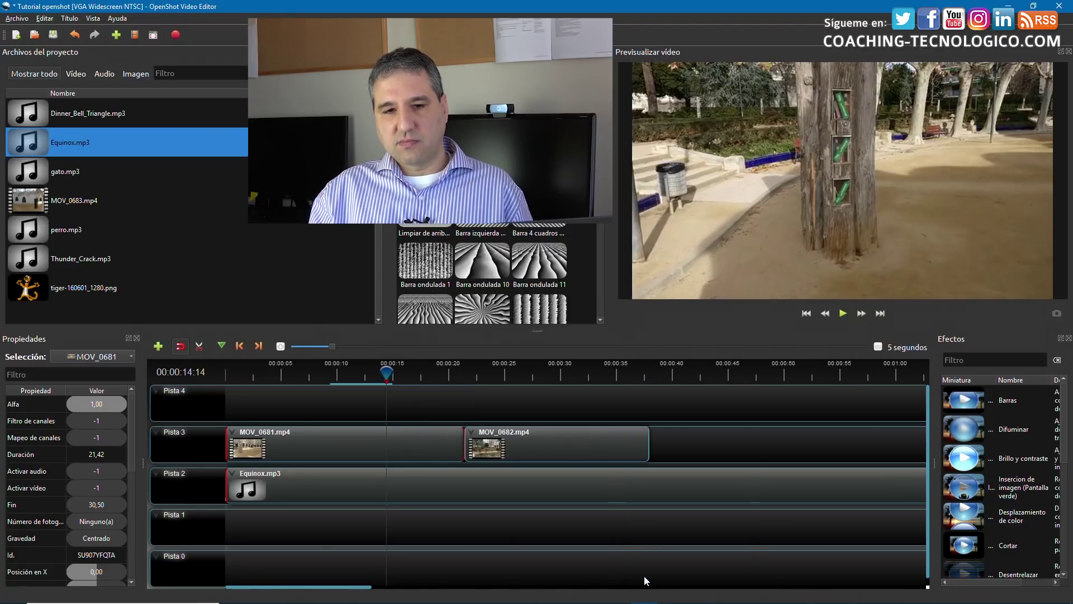
Set the whole-clip volume of MOV_0682.mp4 to 0%.
click(536, 447)
right_click(536, 447)
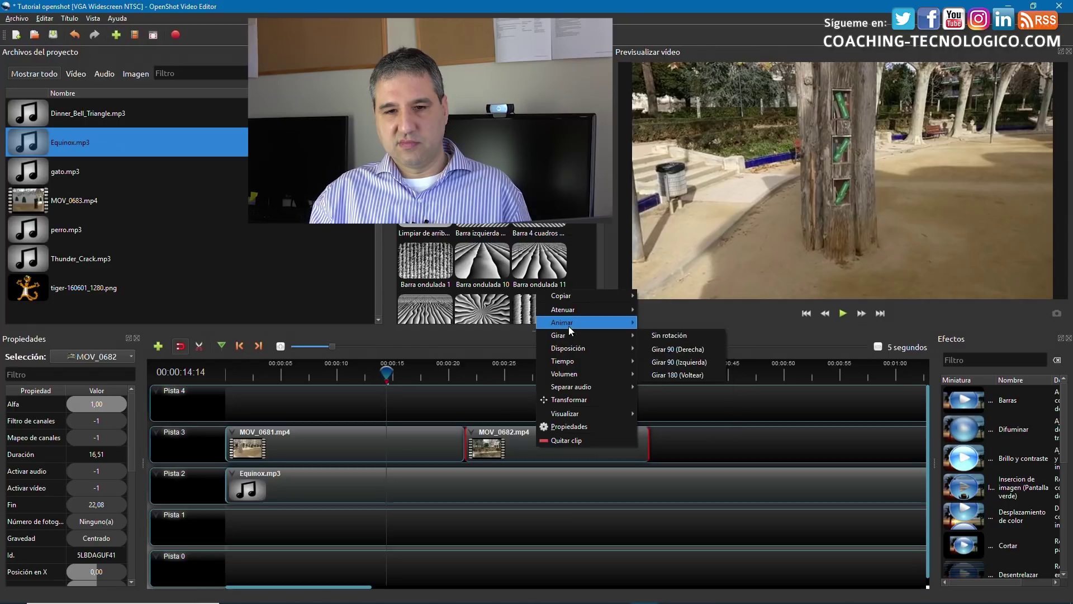
mouse_move(571, 371)
mouse_move(686, 417)
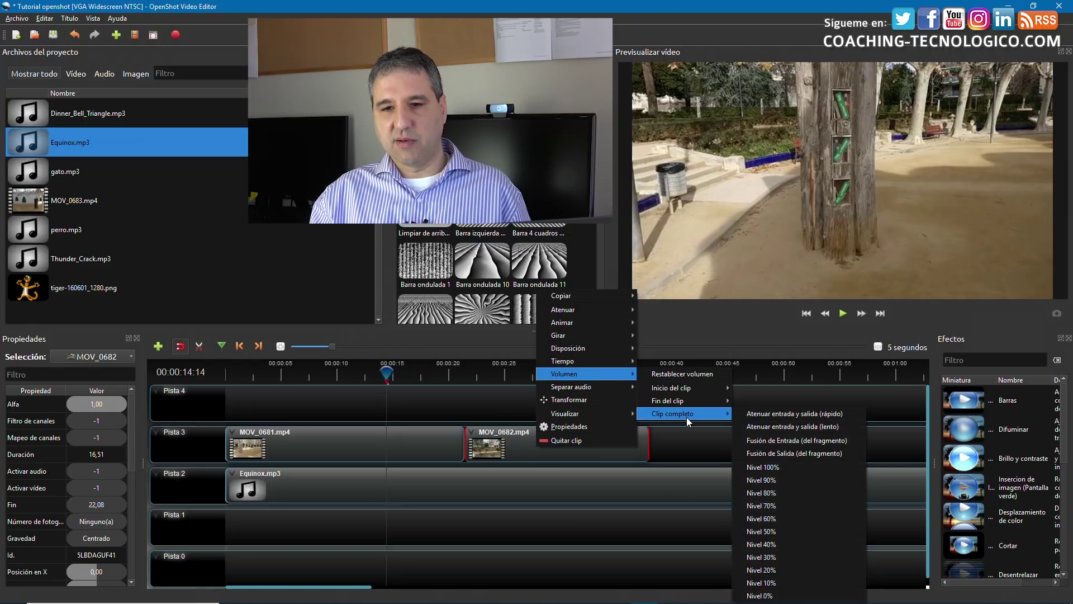
click(766, 596)
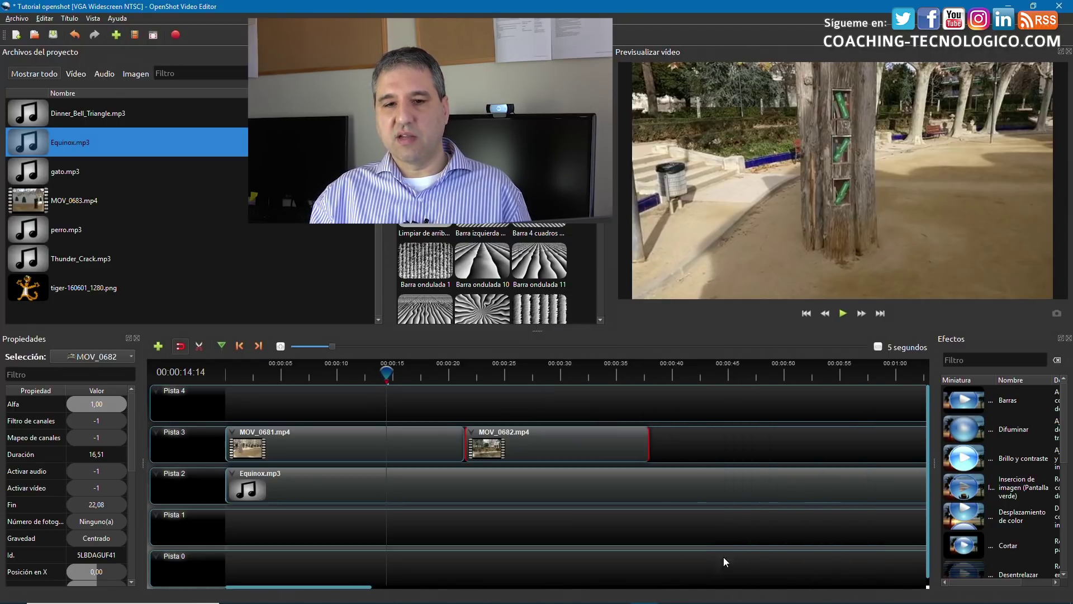
Preview the sound around the junction of the two video clips and again from about 00:00:11.
drag(387, 373, 443, 374)
click(843, 313)
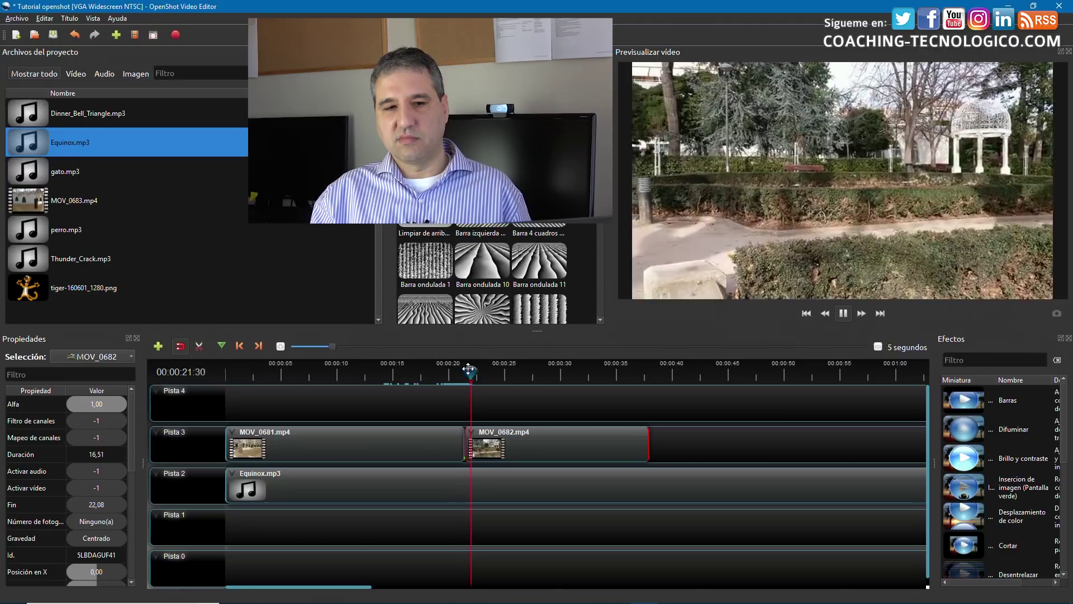
click(351, 373)
click(426, 445)
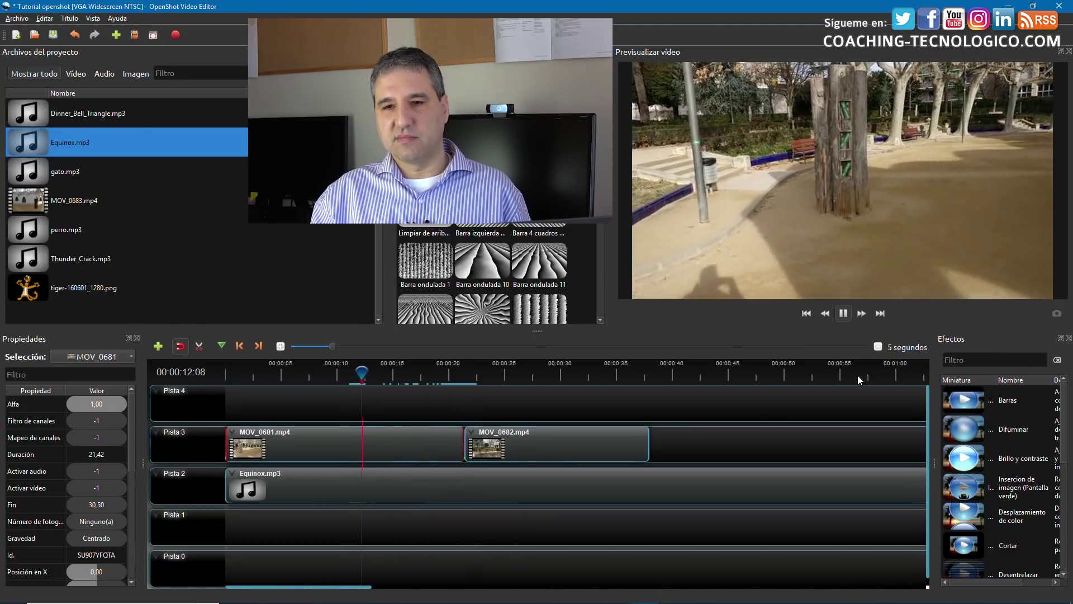
right_click(414, 482)
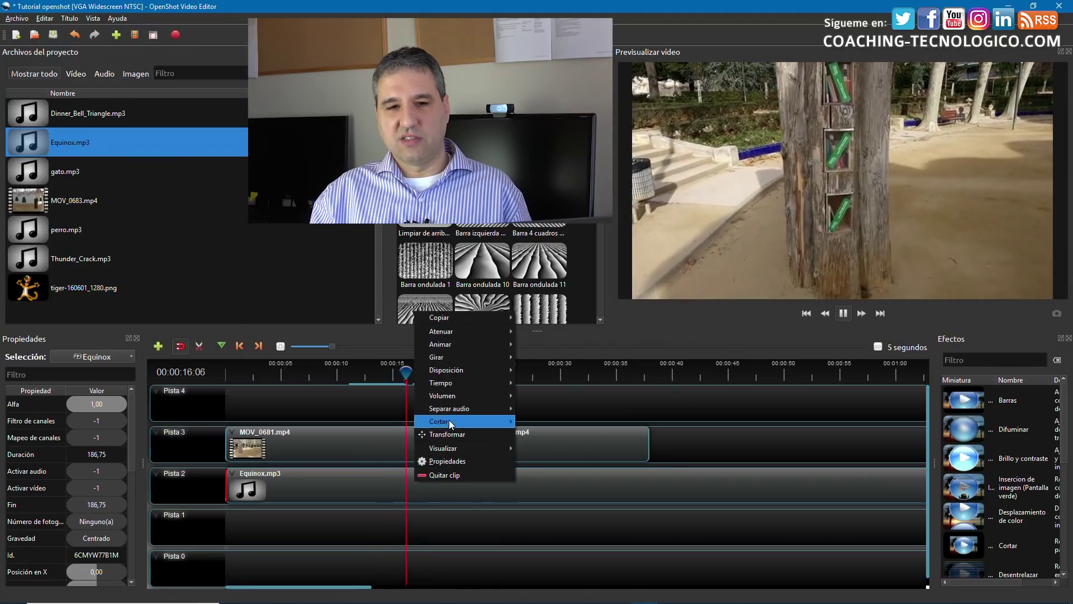
click(842, 315)
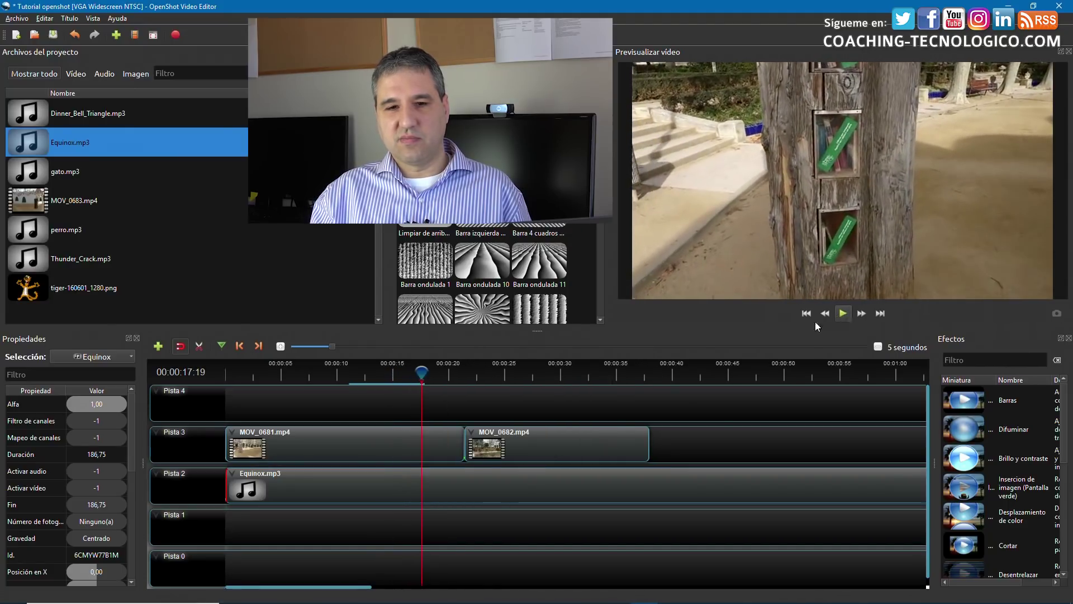
Reset the volume of Equinox.mp3 and preview the music from about 00:00:17 into MOV_0682.mp4.
right_click(419, 481)
mouse_move(478, 396)
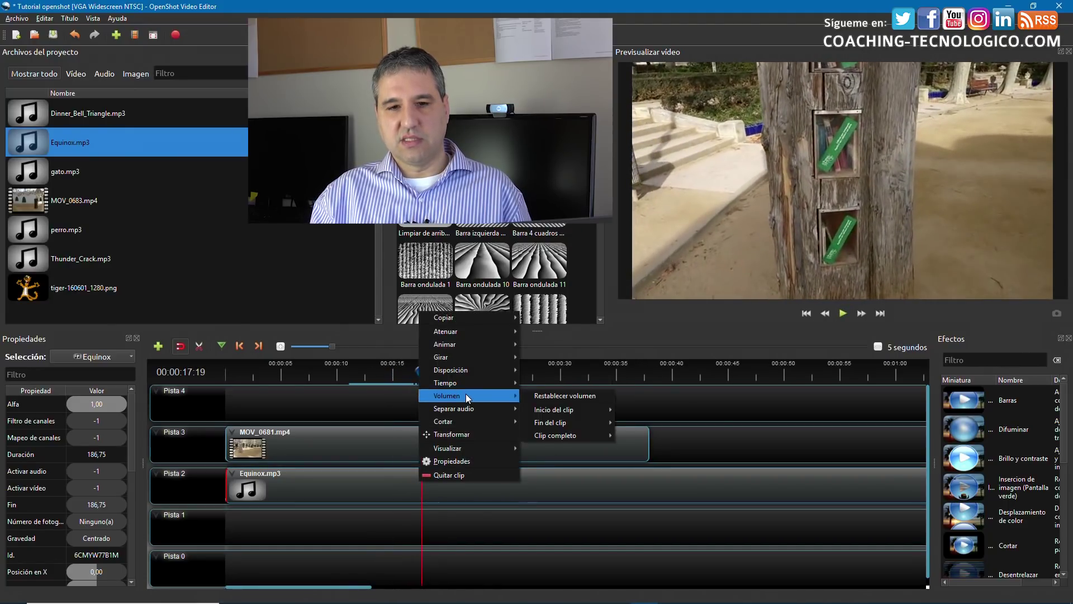
click(559, 396)
click(454, 435)
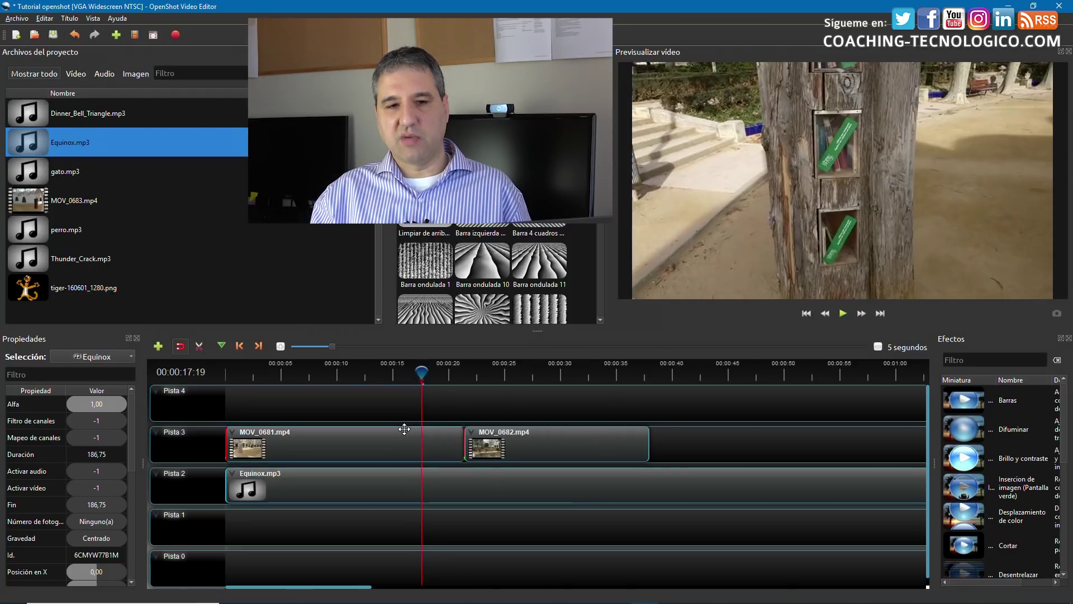
click(843, 314)
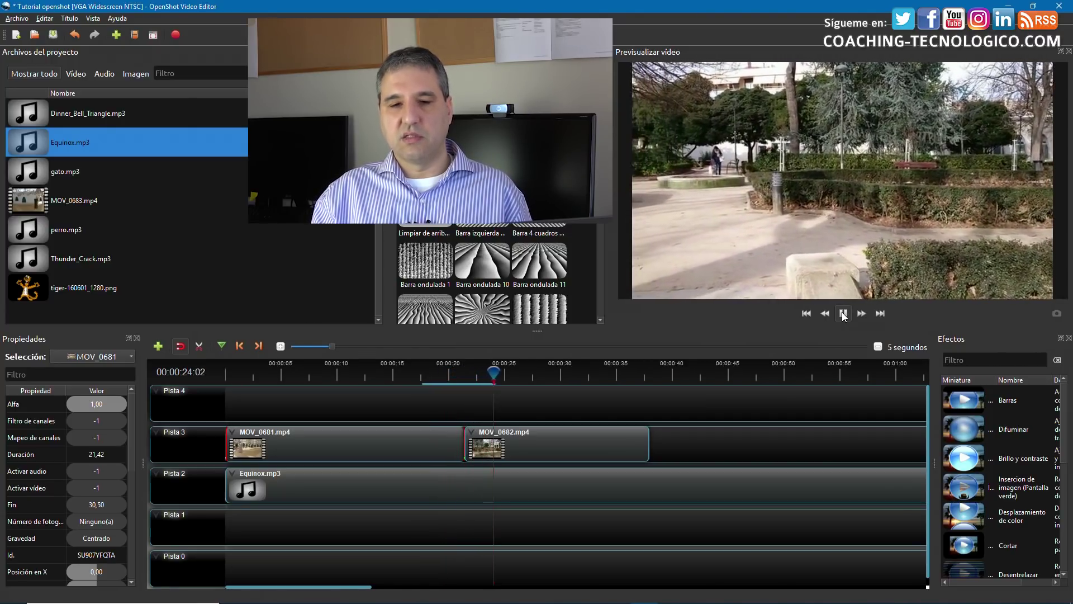
click(843, 314)
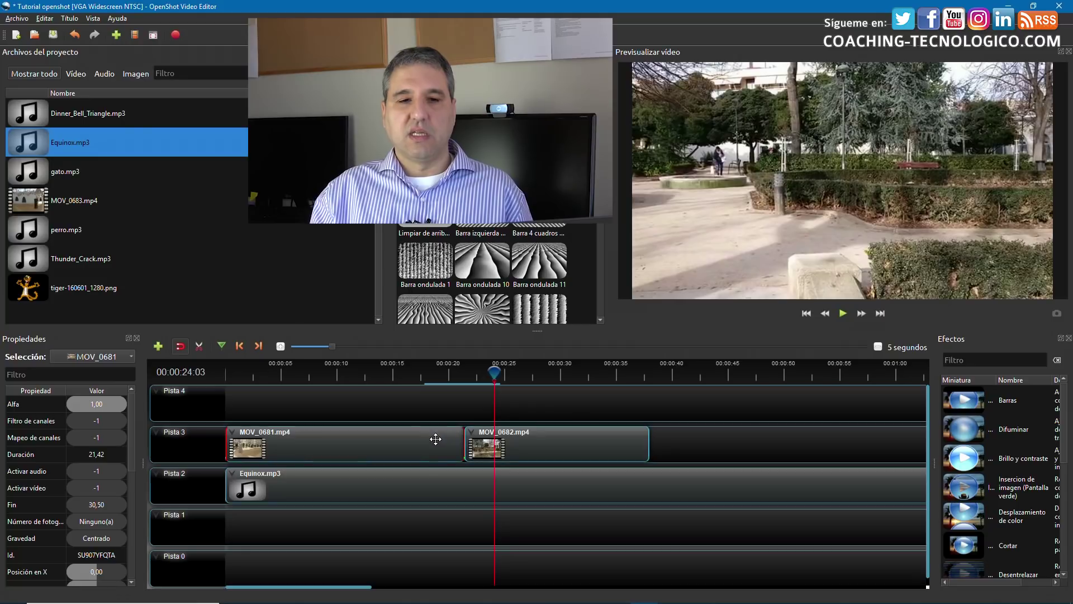
Preview the timeline from about 00:00:36 past the end of MOV_0682.mp4, where Equinox.mp3 keeps running.
click(431, 493)
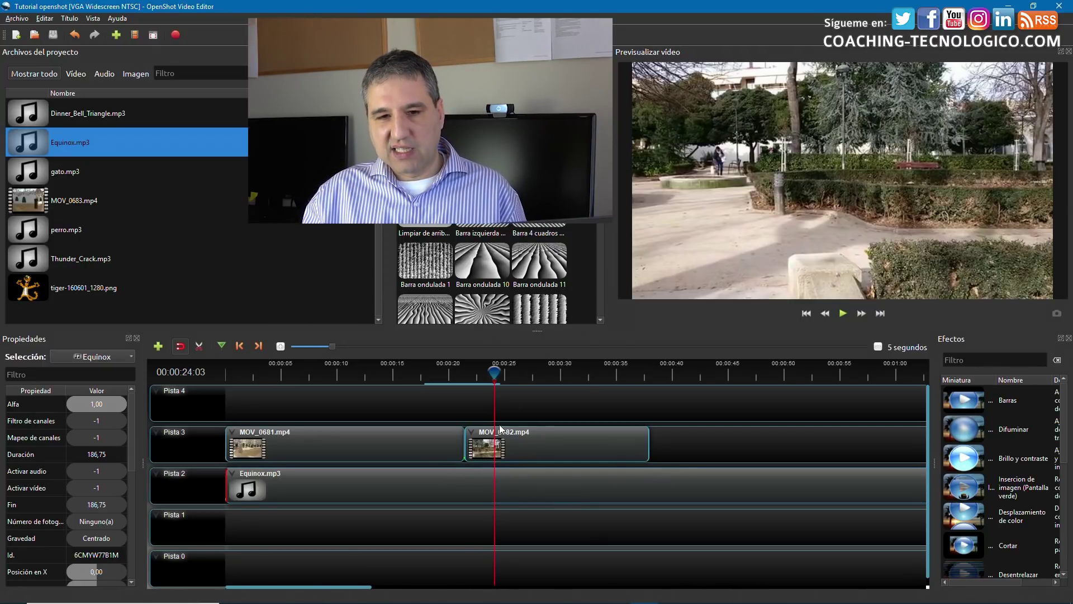
drag(497, 367, 636, 369)
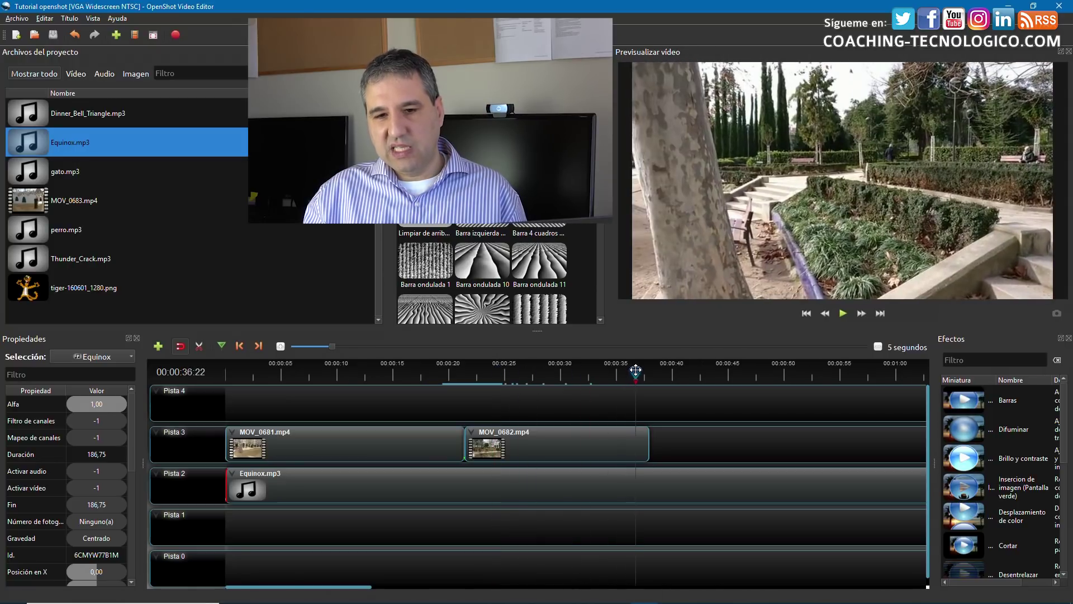
click(842, 315)
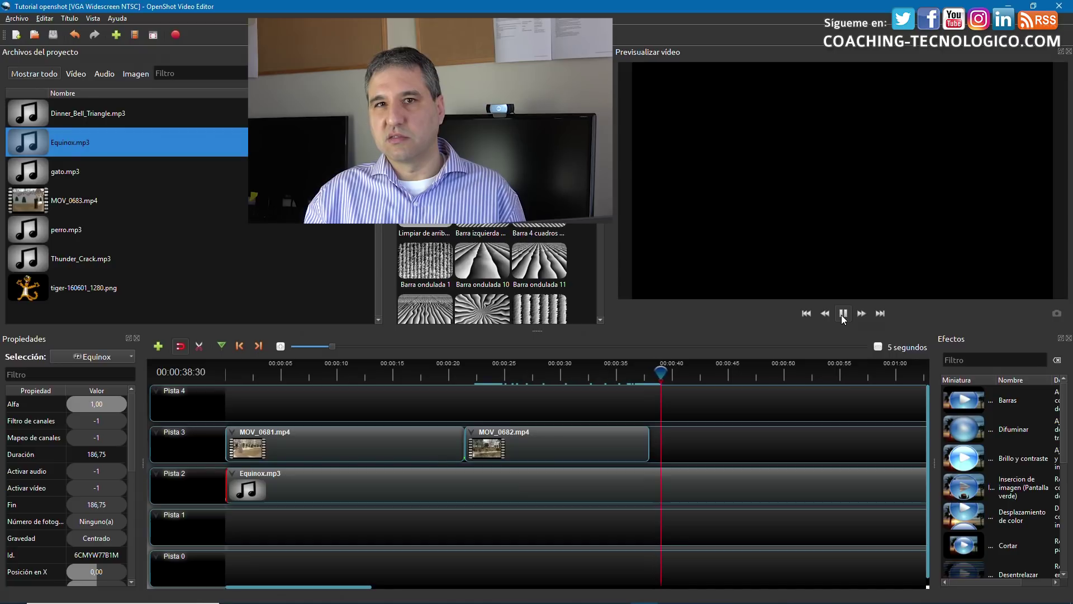
click(843, 314)
Cut Equinox.mp3 at the end of MOV_0682.mp4, keeping only the part before the cut, and preview the ending.
drag(667, 369, 649, 370)
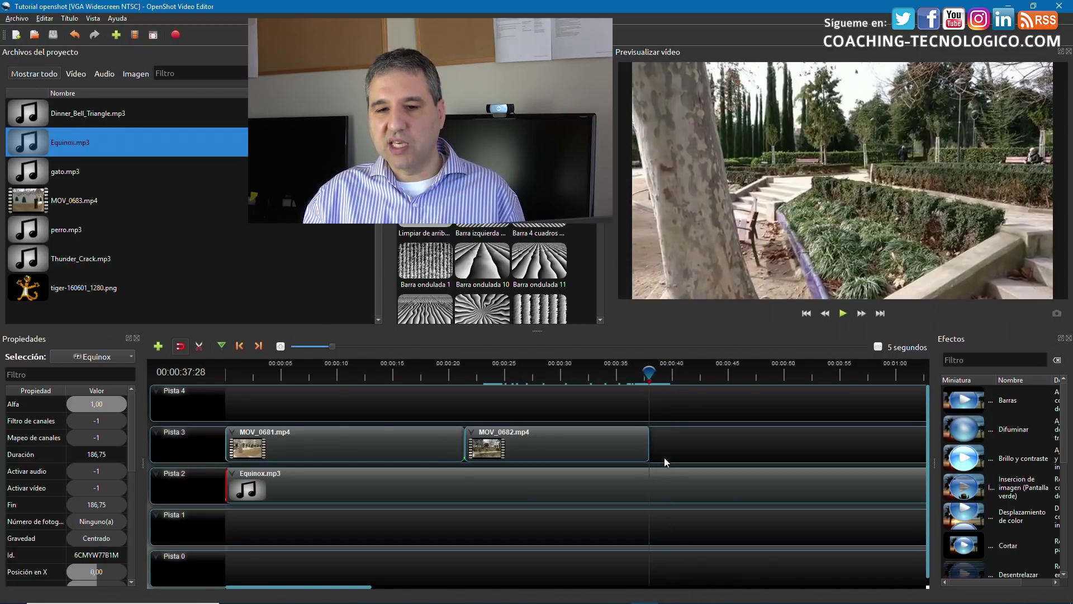
right_click(647, 481)
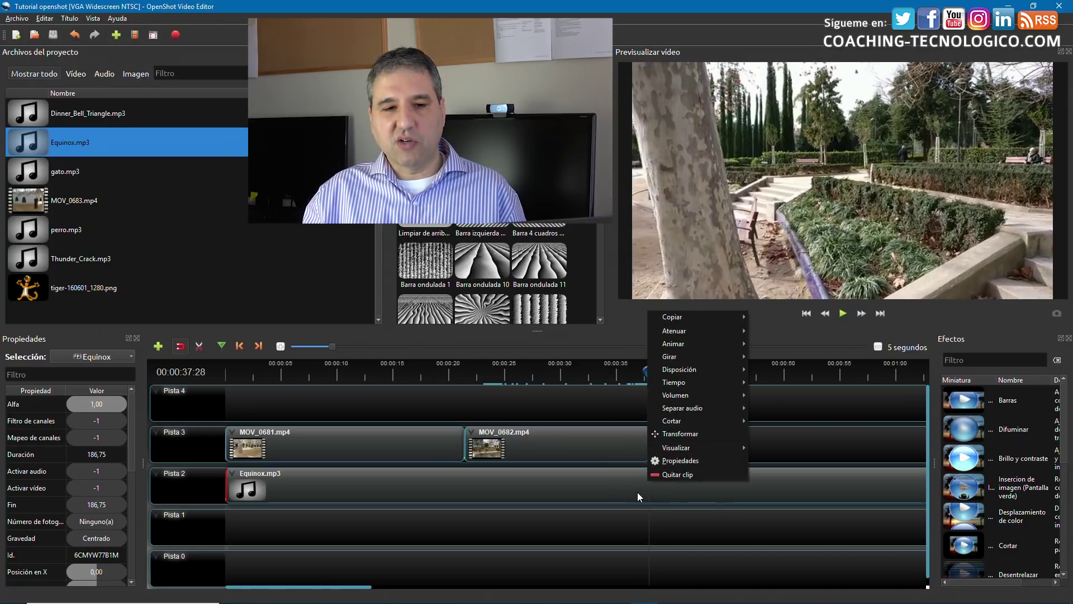
mouse_move(680, 369)
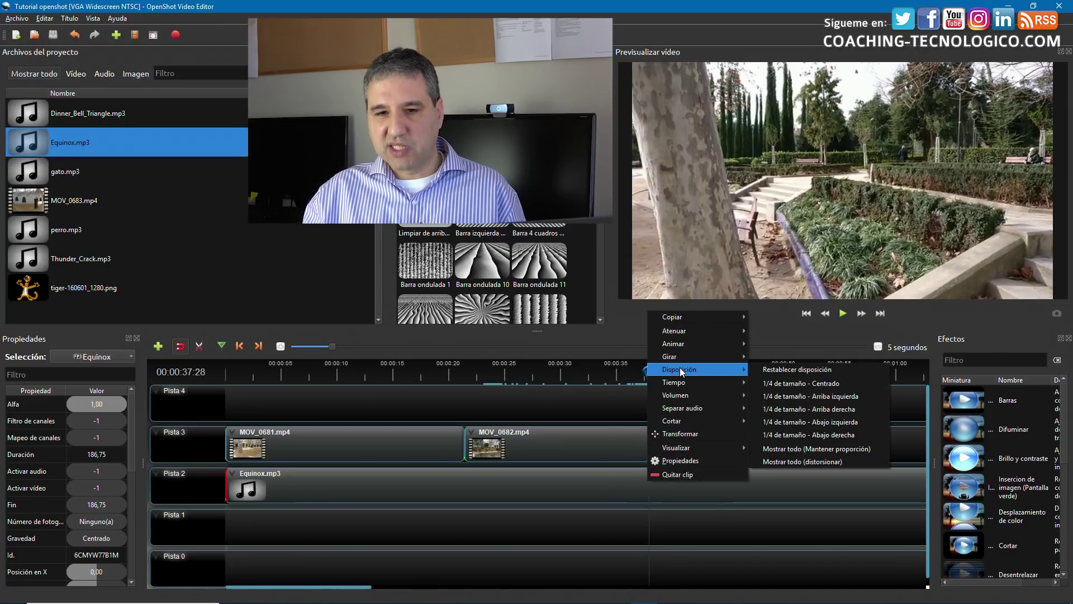
mouse_move(682, 421)
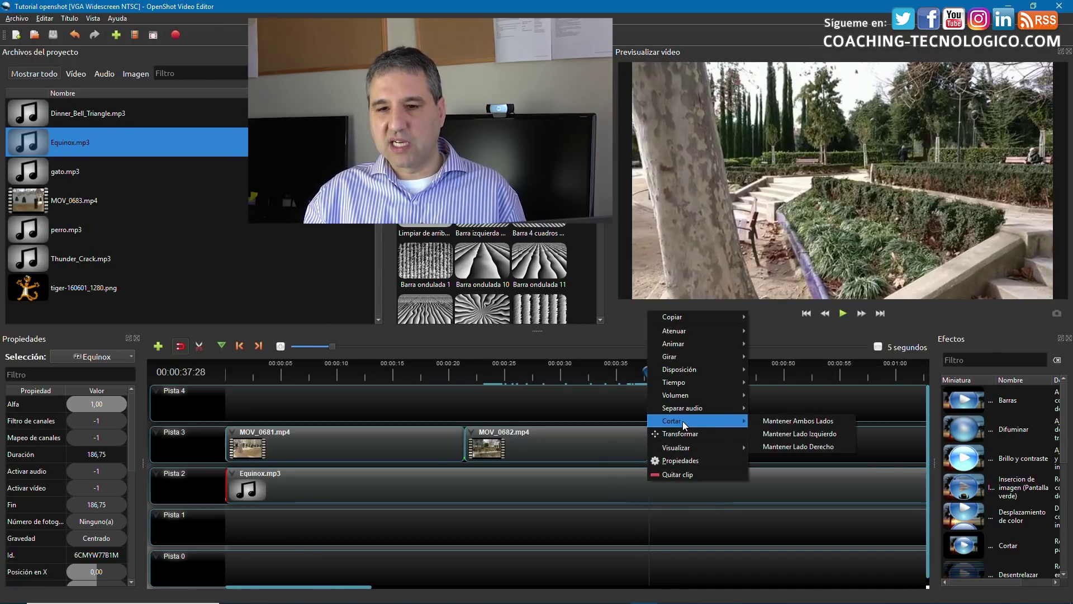
click(782, 434)
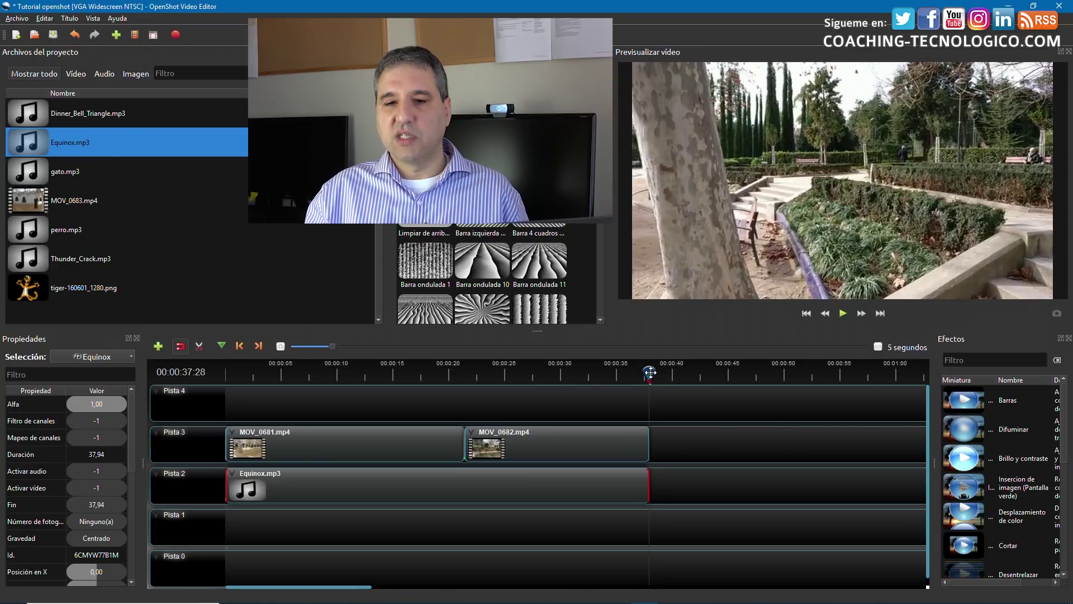
drag(650, 373, 638, 372)
click(843, 314)
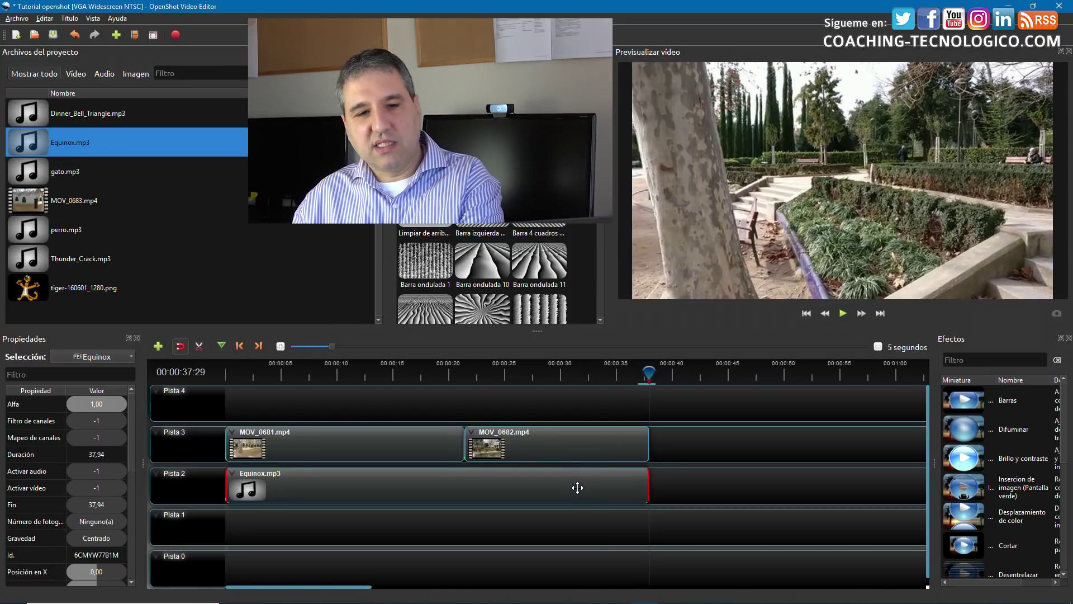
Delete Equinox.mp3, MOV_0682.mp4 and MOV_0681.mp4 from the timeline.
key(Delete)
click(582, 446)
key(Delete)
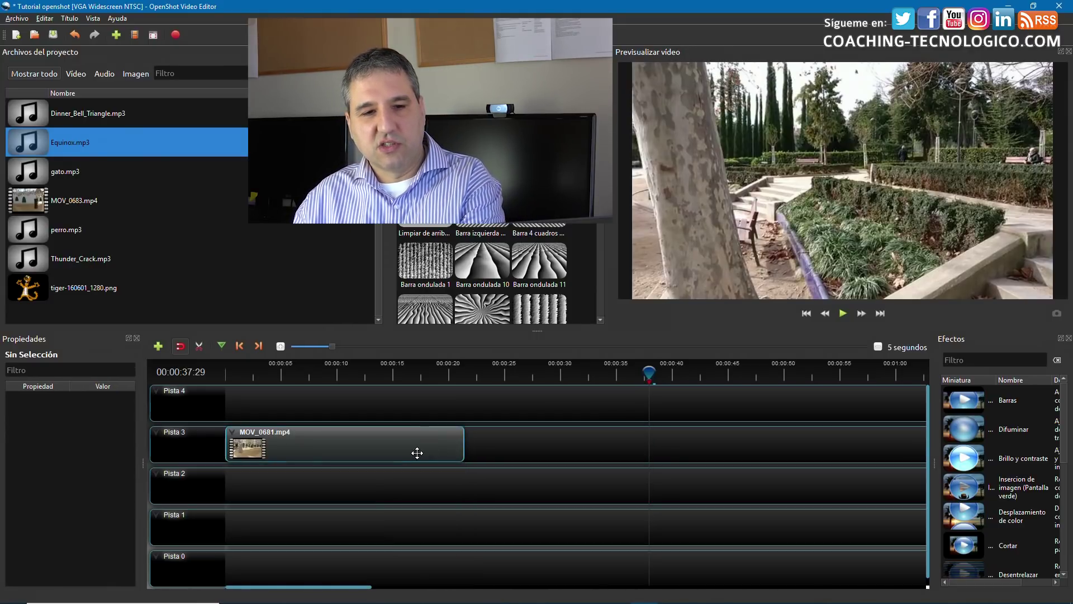
click(417, 453)
key(Delete)
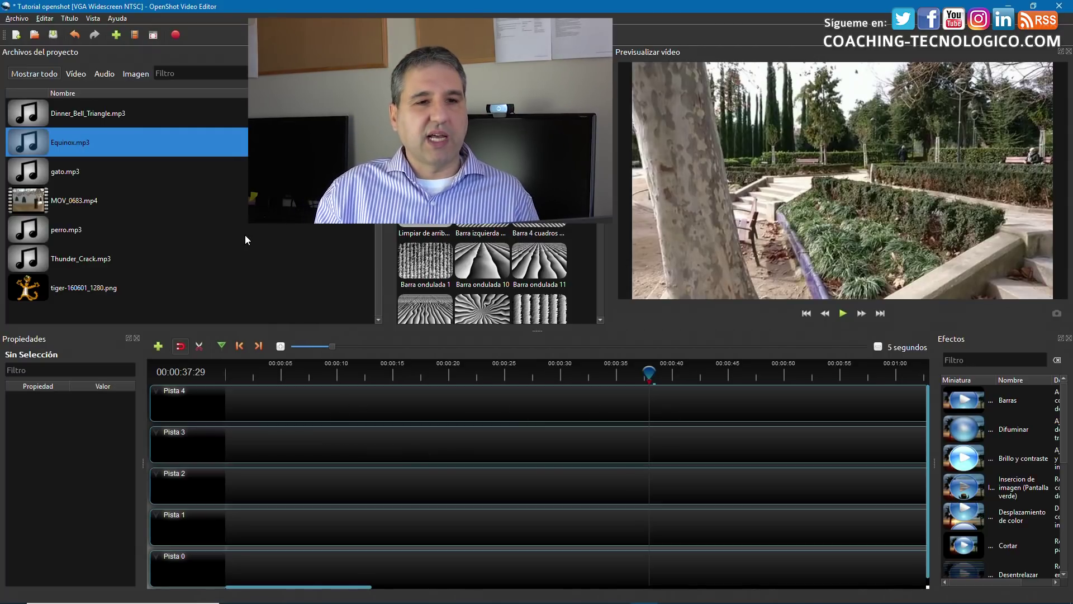
Place MOV_0681.mp4 at the start of Pista 2 and atom-1472657_1920.png at the start of Pista 3.
scroll(241, 226, up, 3)
click(32, 113)
drag(32, 113, 213, 460)
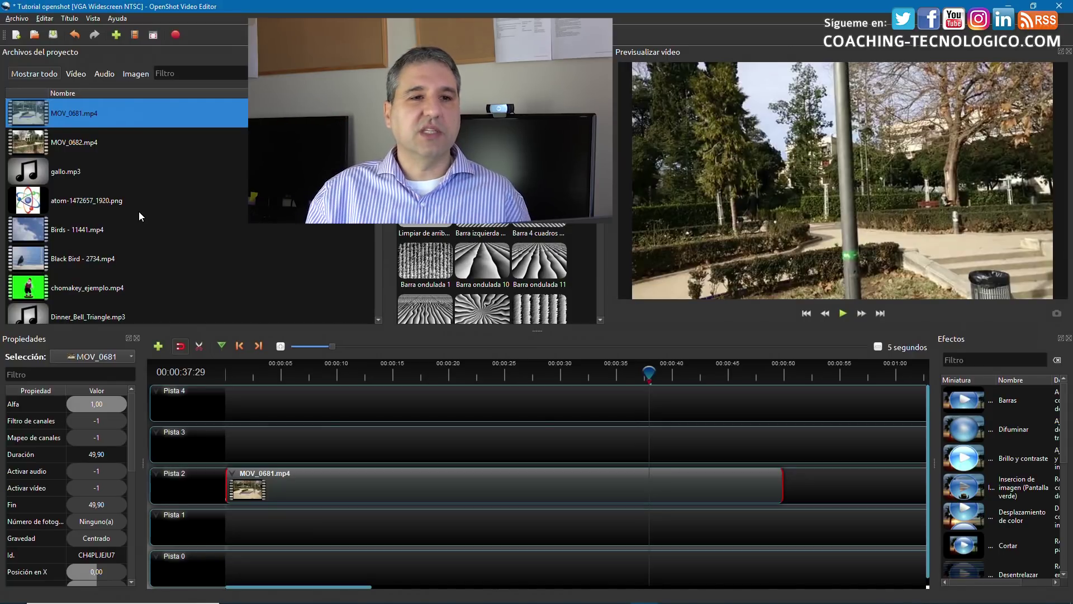
click(31, 204)
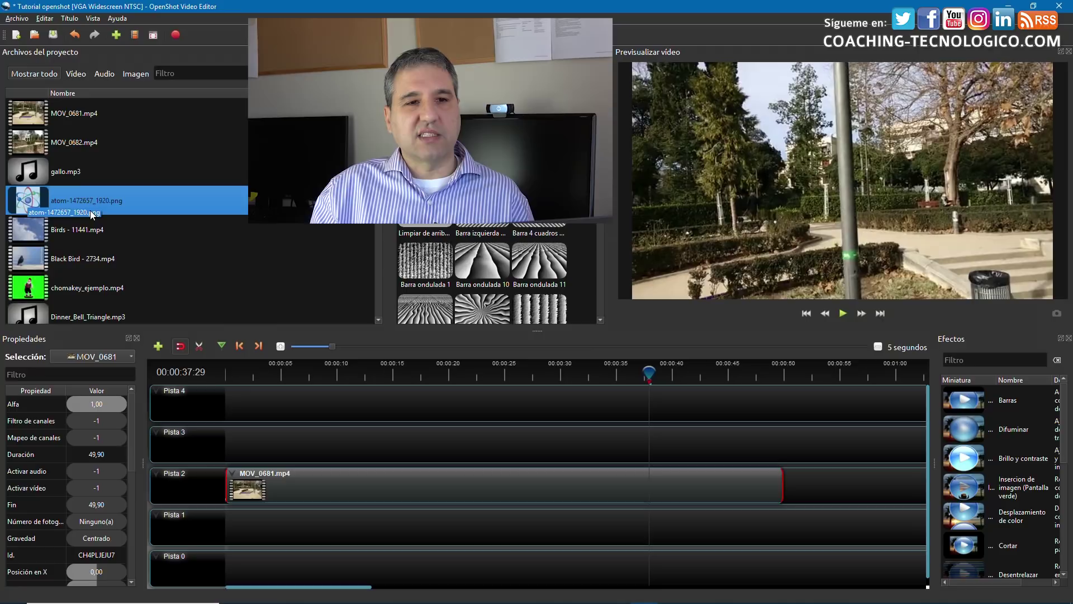
drag(16, 207, 202, 433)
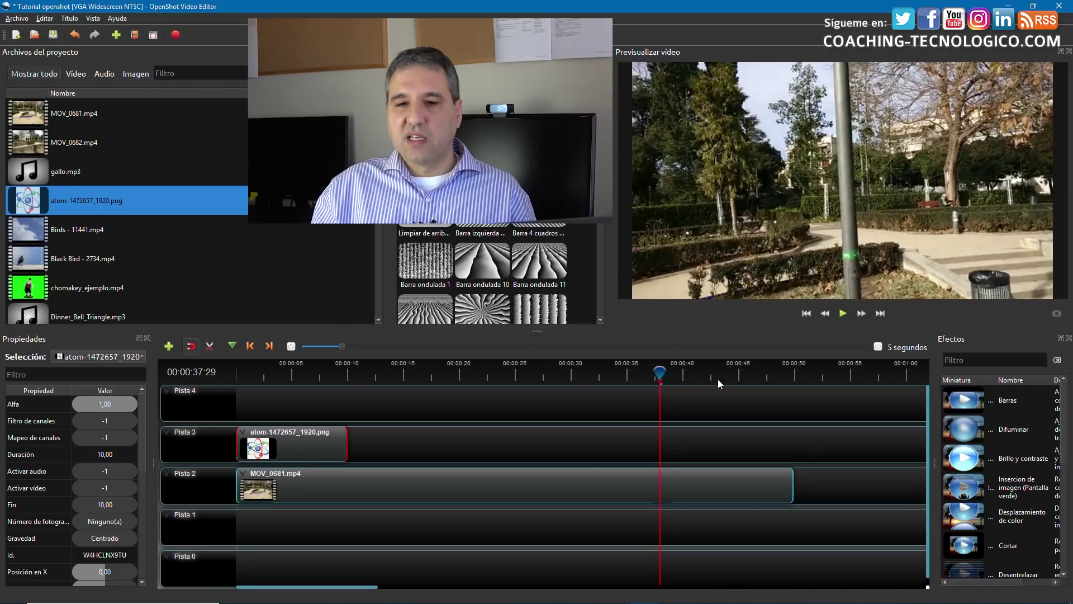
Move the playhead back to the start of the timeline to view the atom image over the video.
drag(658, 375, 335, 382)
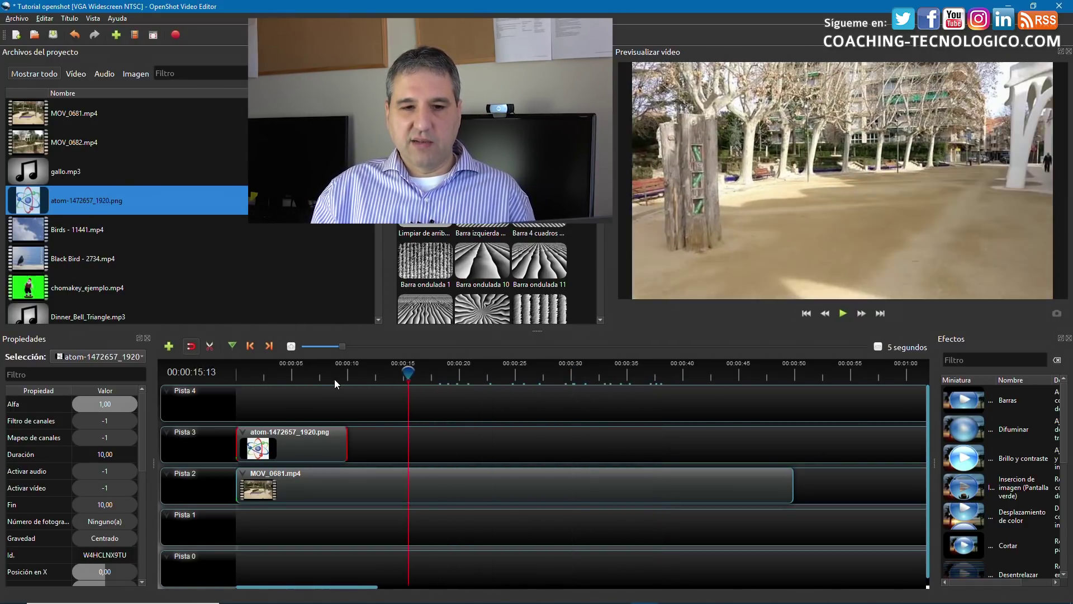
drag(404, 372, 251, 380)
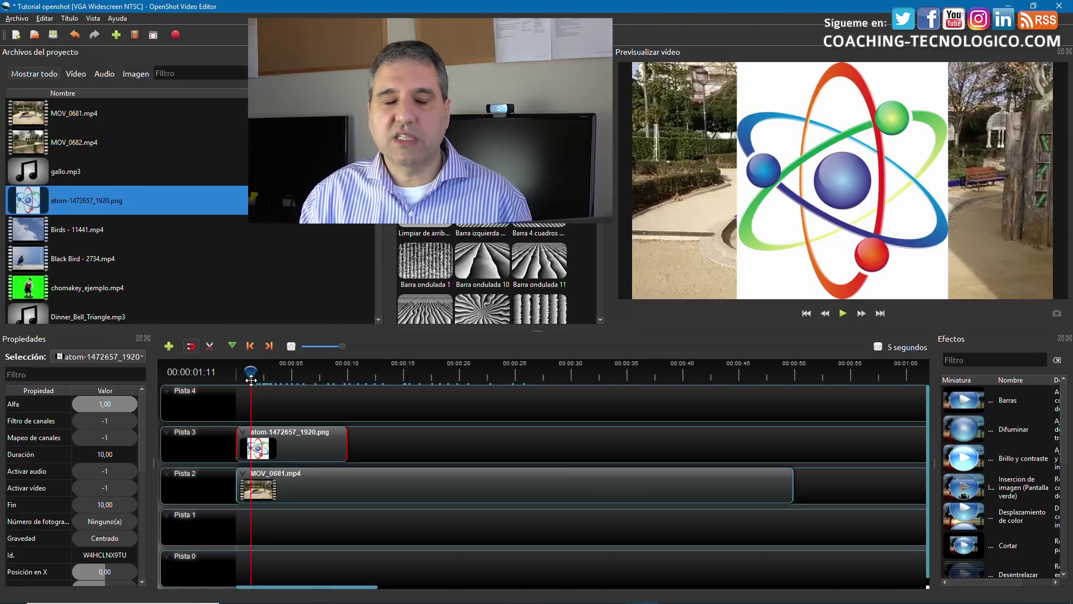
drag(251, 369, 238, 371)
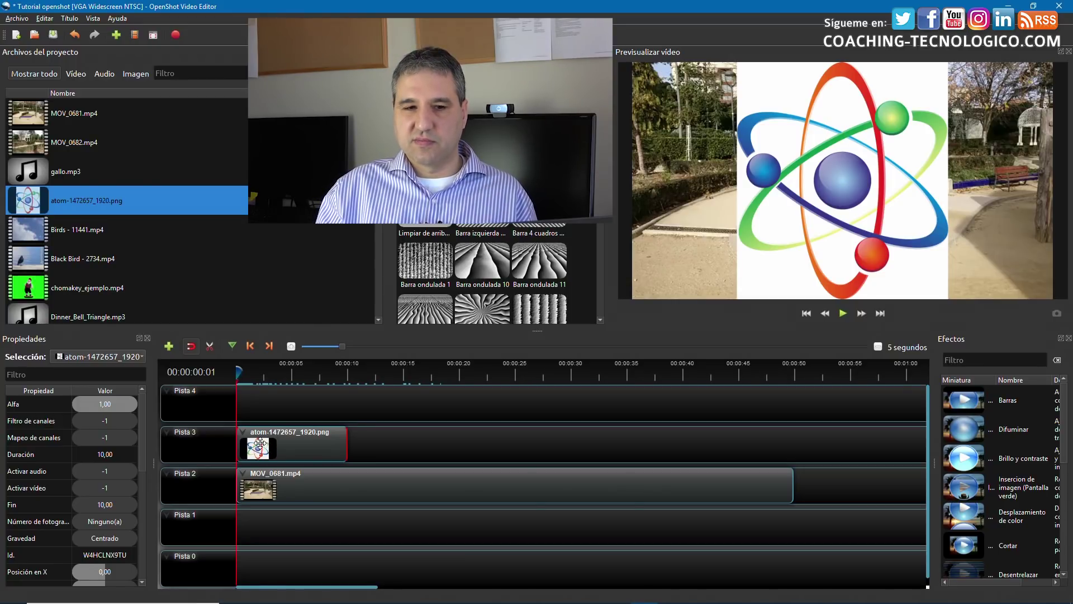
Move the atom image to Pista 1 beneath the video and back to Pista 3, and save the project.
drag(260, 444, 259, 526)
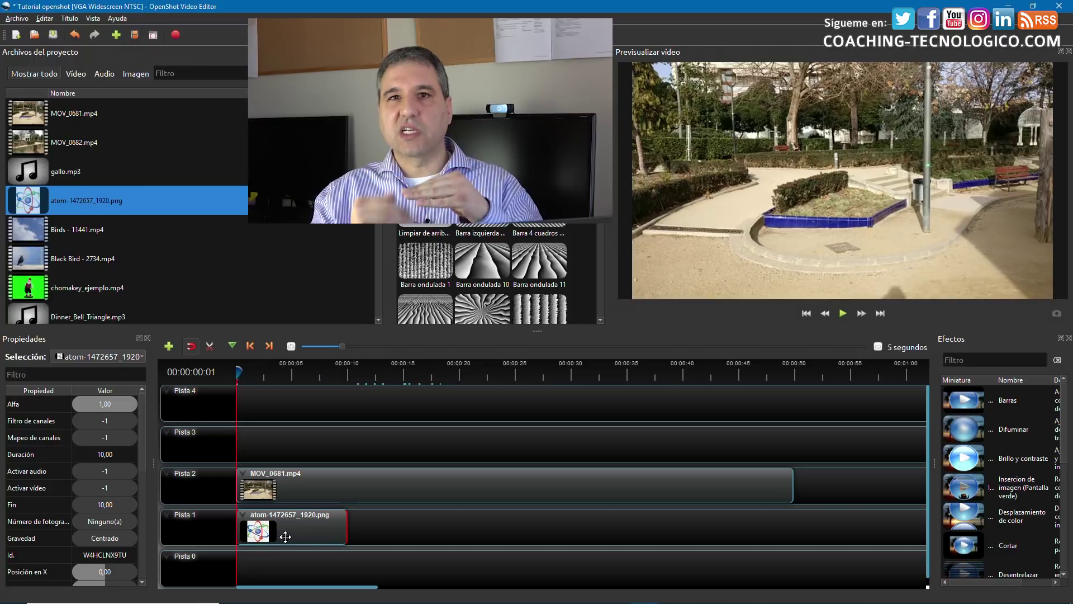
drag(285, 537, 285, 454)
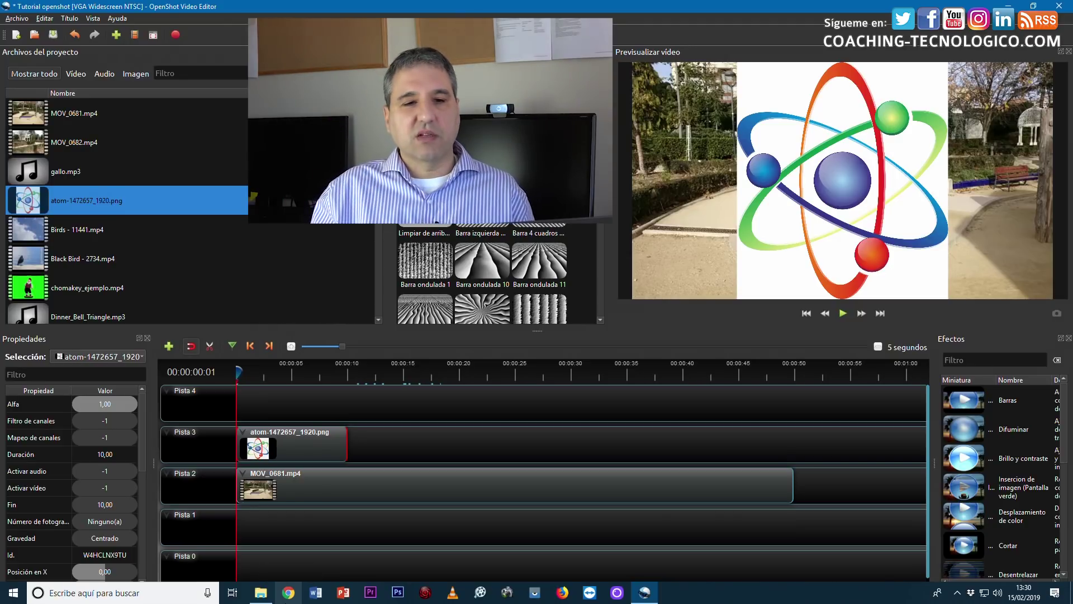
key(ctrl+s)
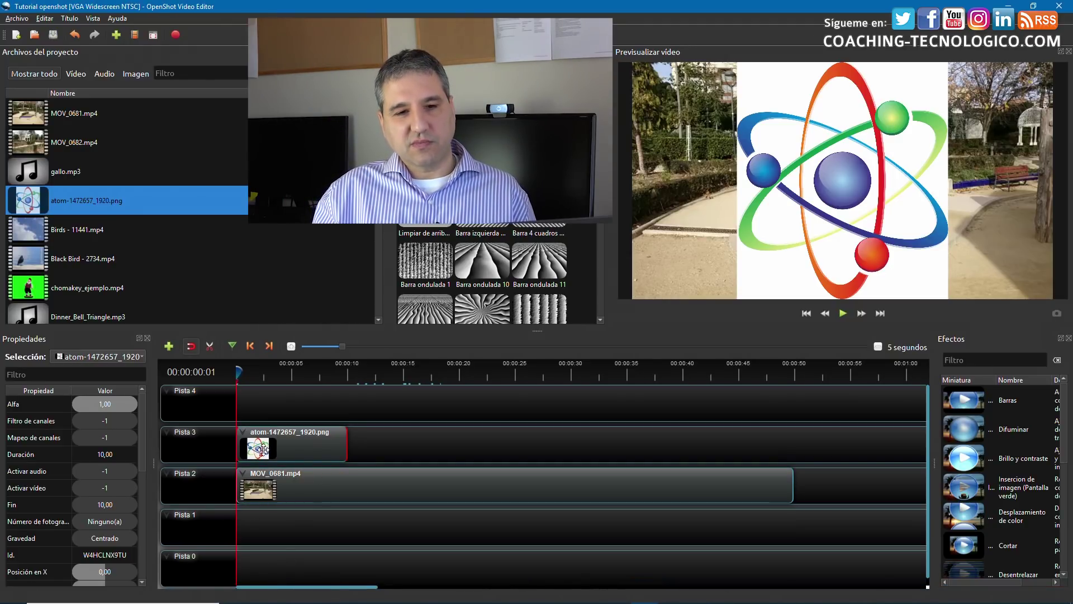
Transform the atom image, shrinking it to about 0,15 by 0,13 scale and placing it in the video frame's upper-right corner.
right_click(259, 444)
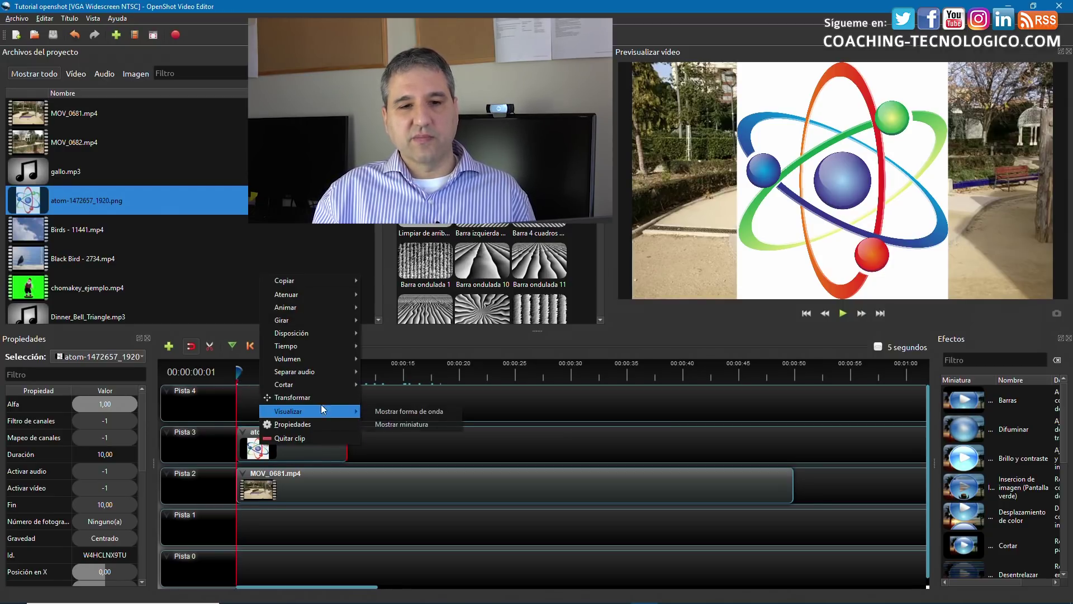
mouse_move(304, 391)
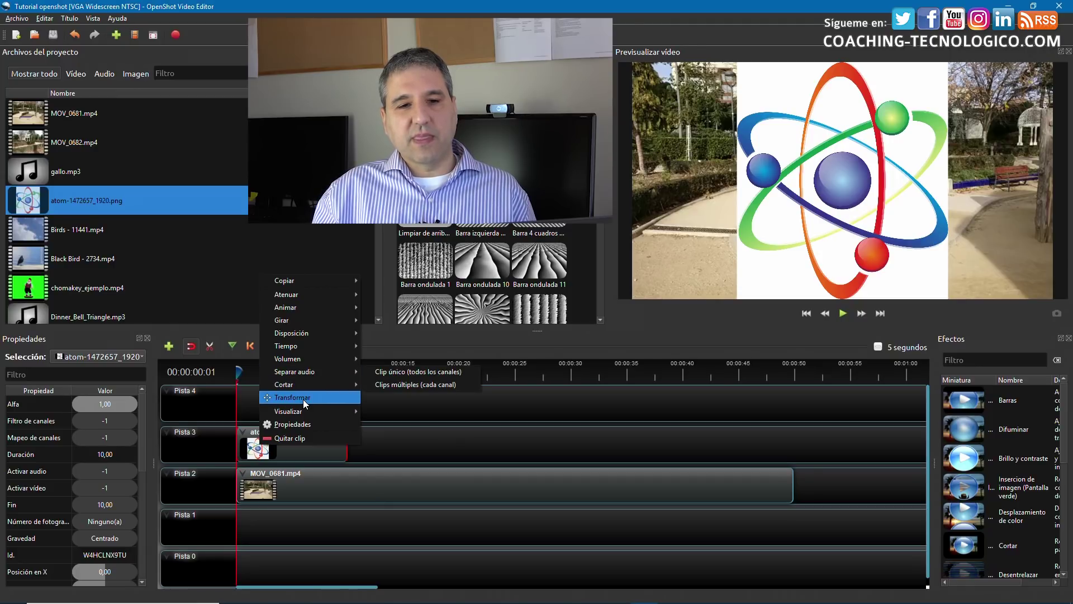
click(303, 400)
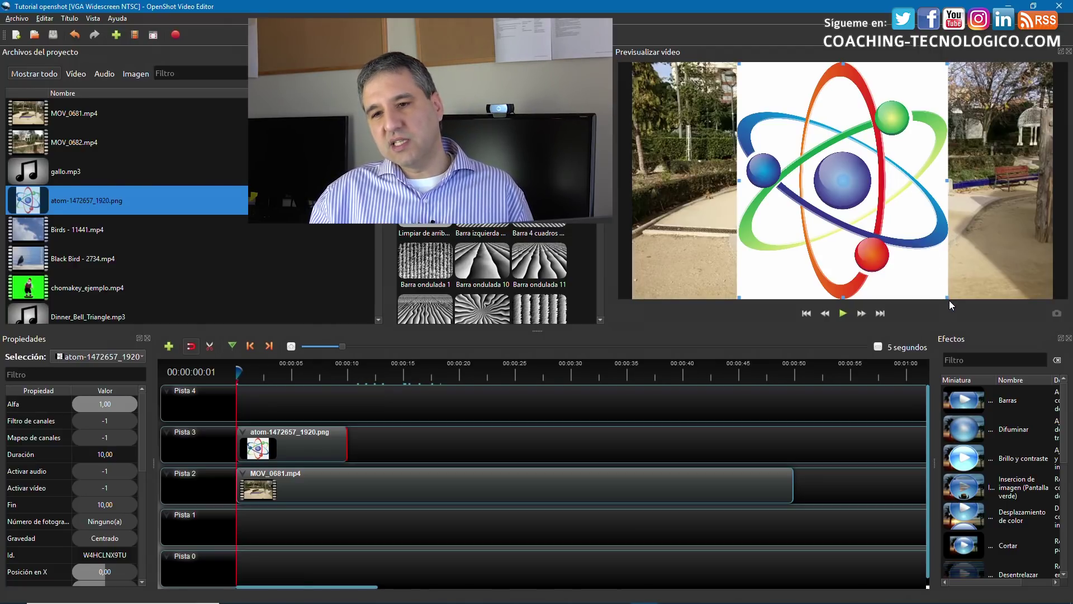
drag(949, 300, 874, 196)
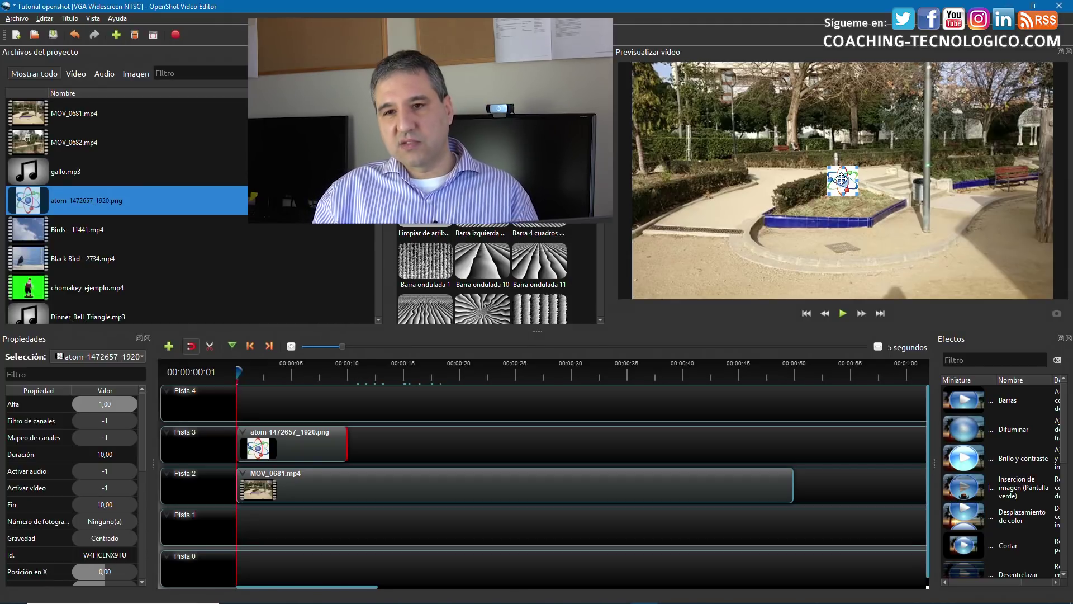
drag(841, 179, 1022, 88)
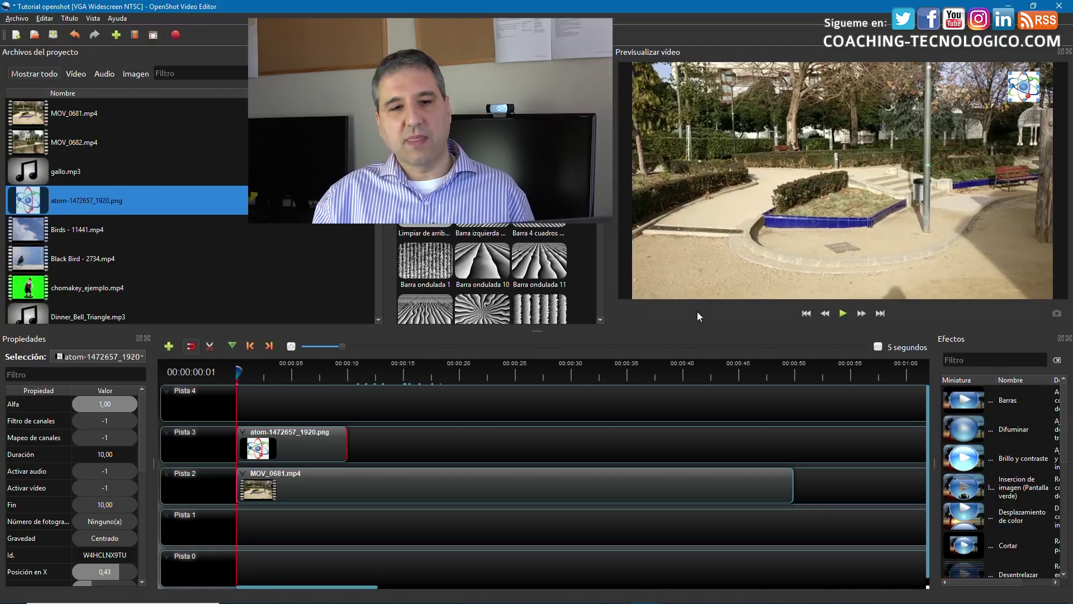
Preview the first 11 seconds and extend atom-1472657_1920.png on Pista 3 to the end of MOV_0681.mp4.
click(334, 491)
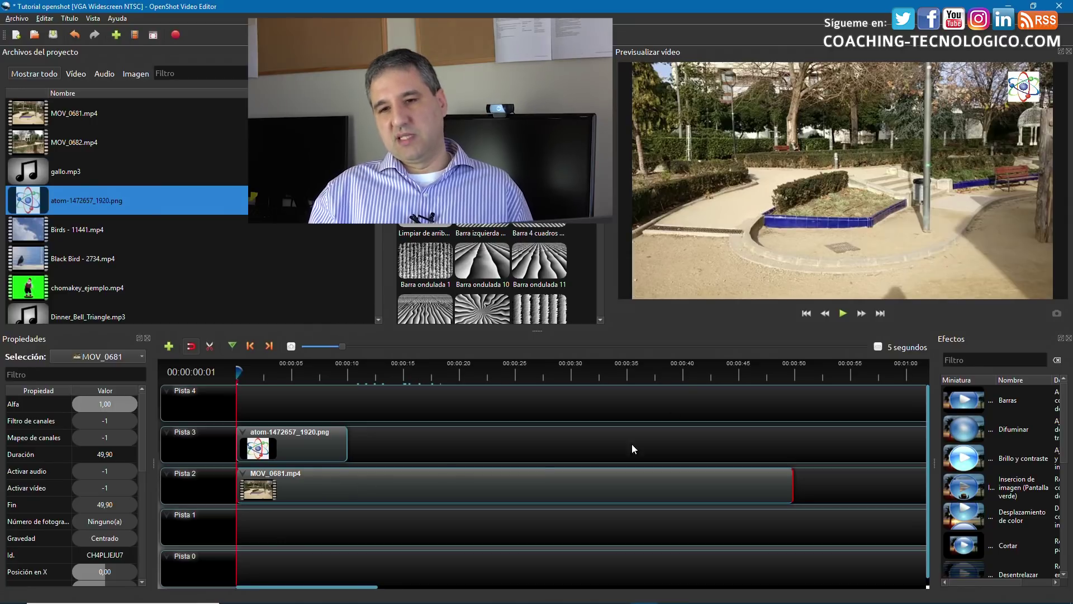
click(842, 314)
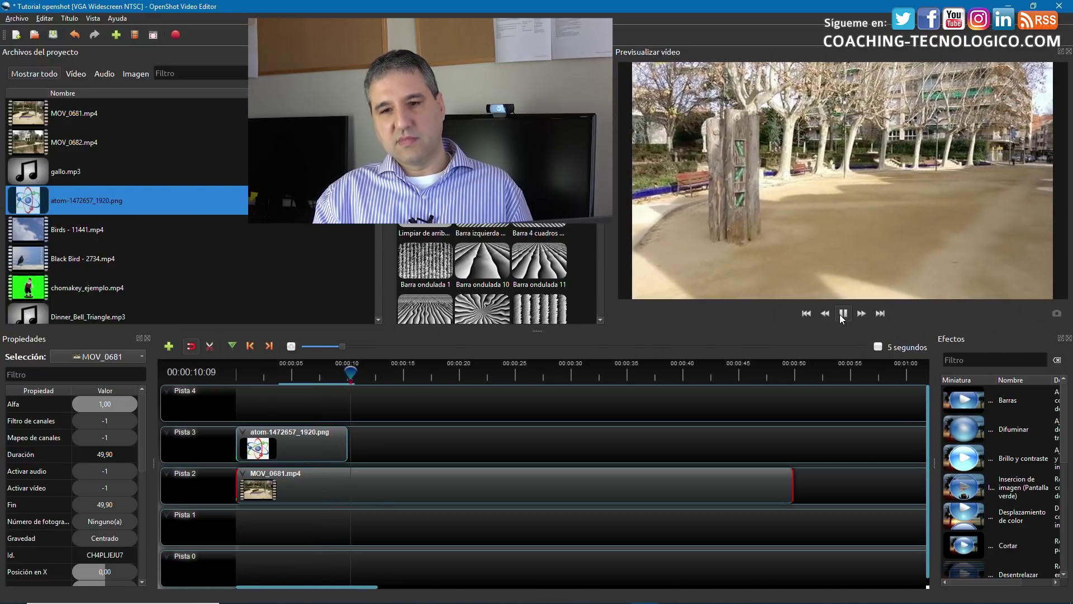
click(842, 313)
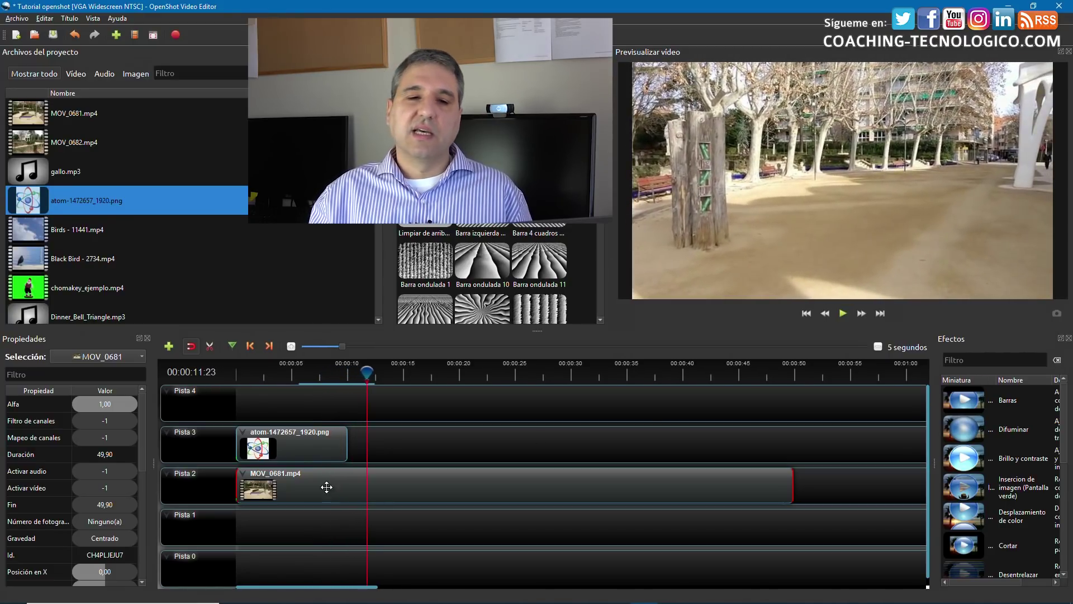
drag(347, 449, 793, 455)
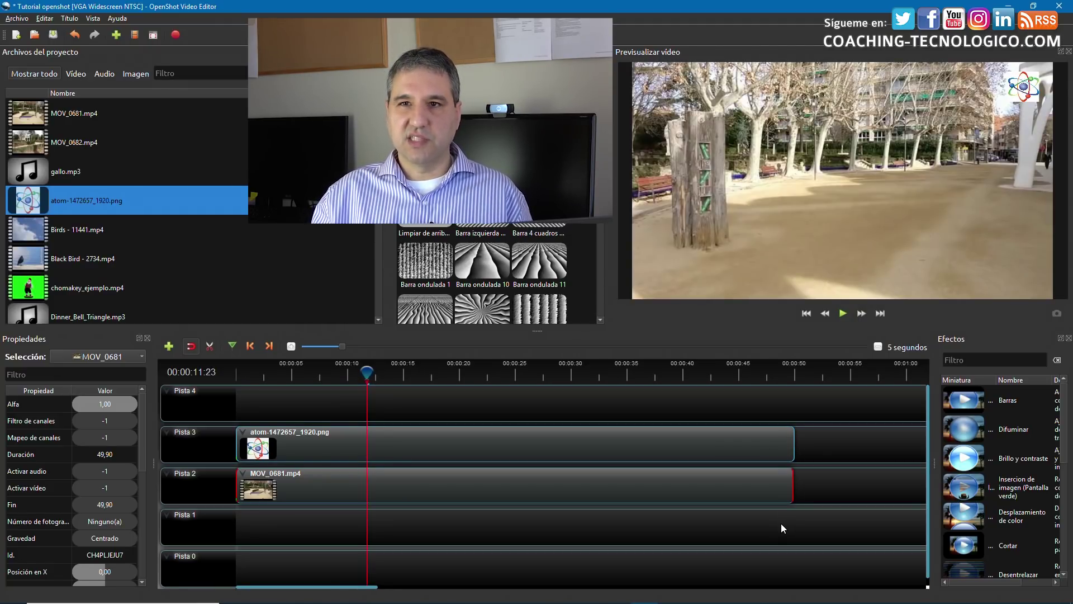
At 00:00:03:08, set the atom image's Escala en Y to 0,15, Posición en X to 0,42 and Posición en Y to -0,36.
drag(366, 374, 272, 374)
click(346, 450)
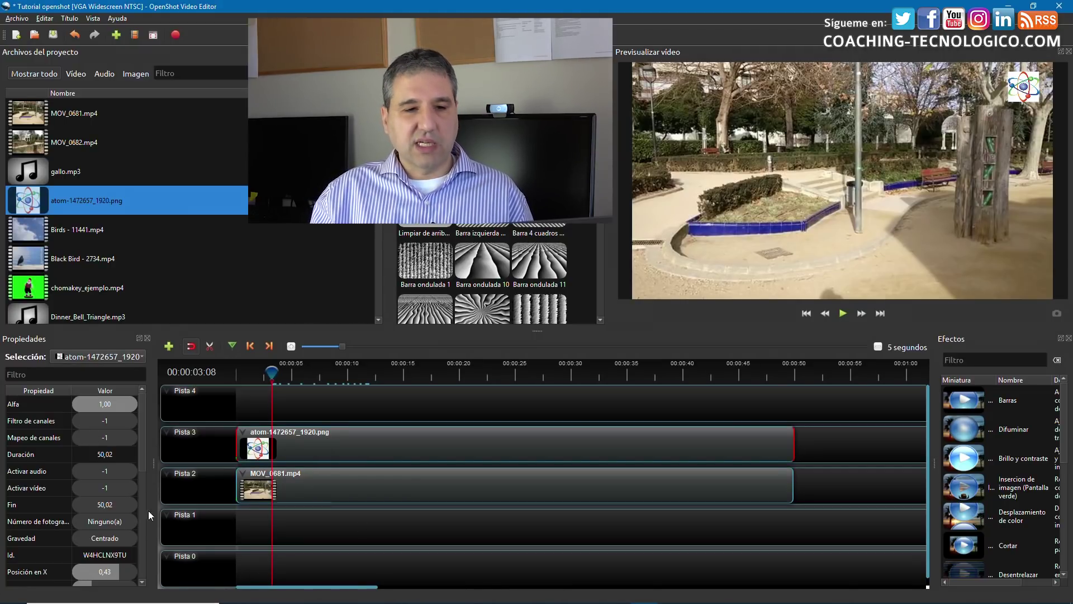
scroll(95, 506, down, 2)
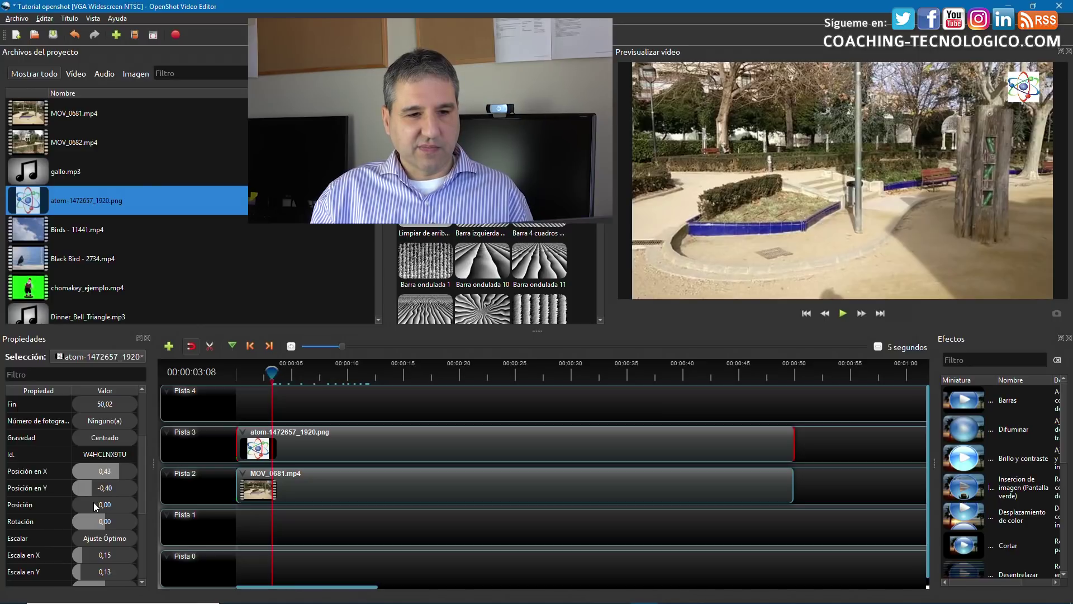
scroll(93, 502, down, 1)
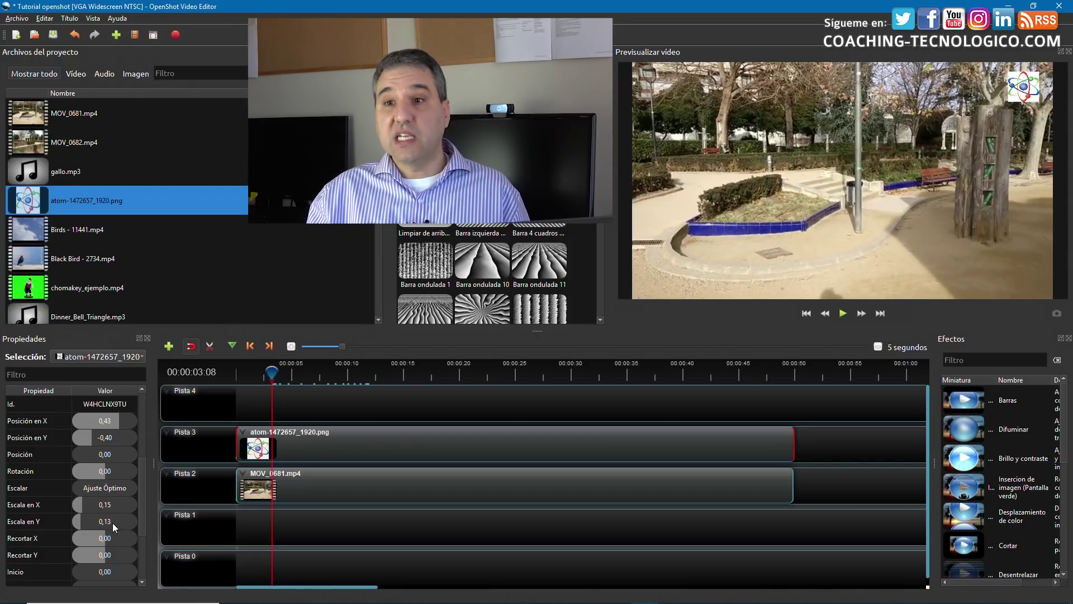
drag(80, 521, 82, 521)
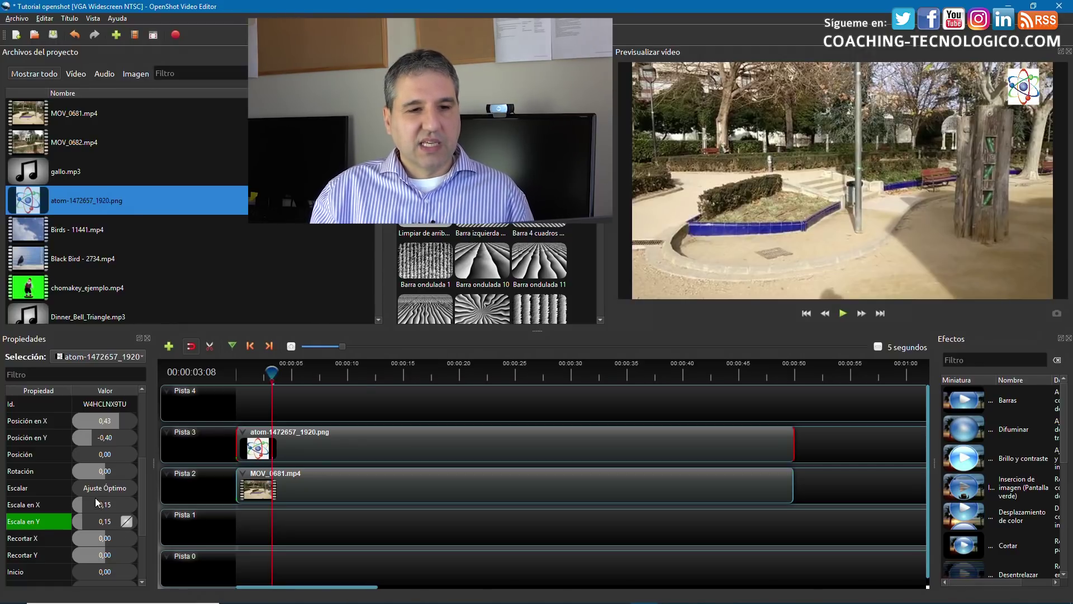
drag(90, 437, 120, 421)
mouse_move(77, 522)
mouse_down()
mouse_move(110, 518)
mouse_move(83, 516)
mouse_up()
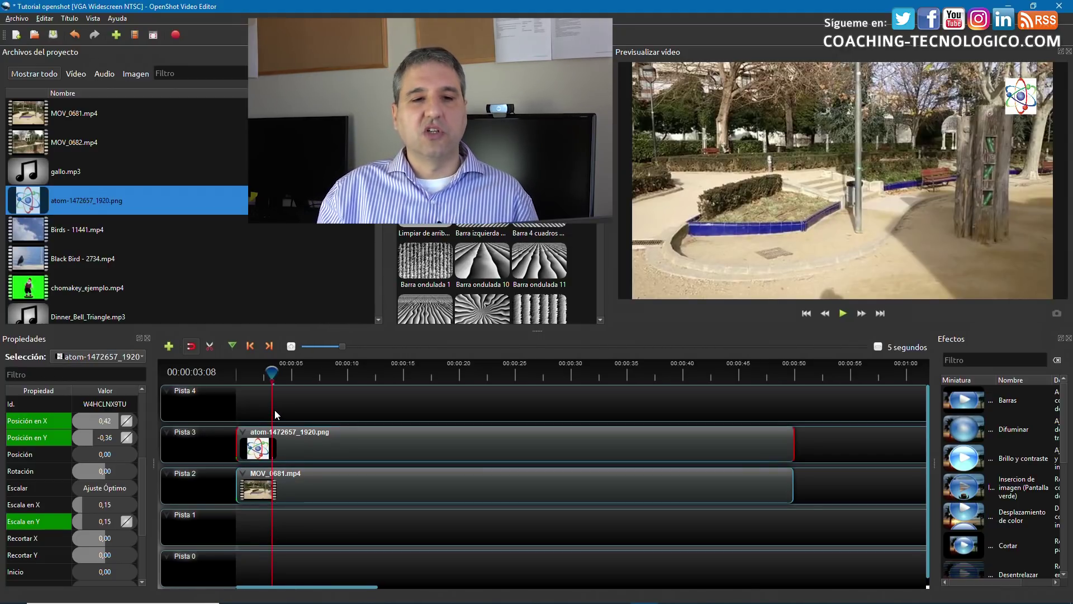
Add two new tracks, Pista 5 and Pista 6, above Pista 4.
click(169, 348)
click(170, 348)
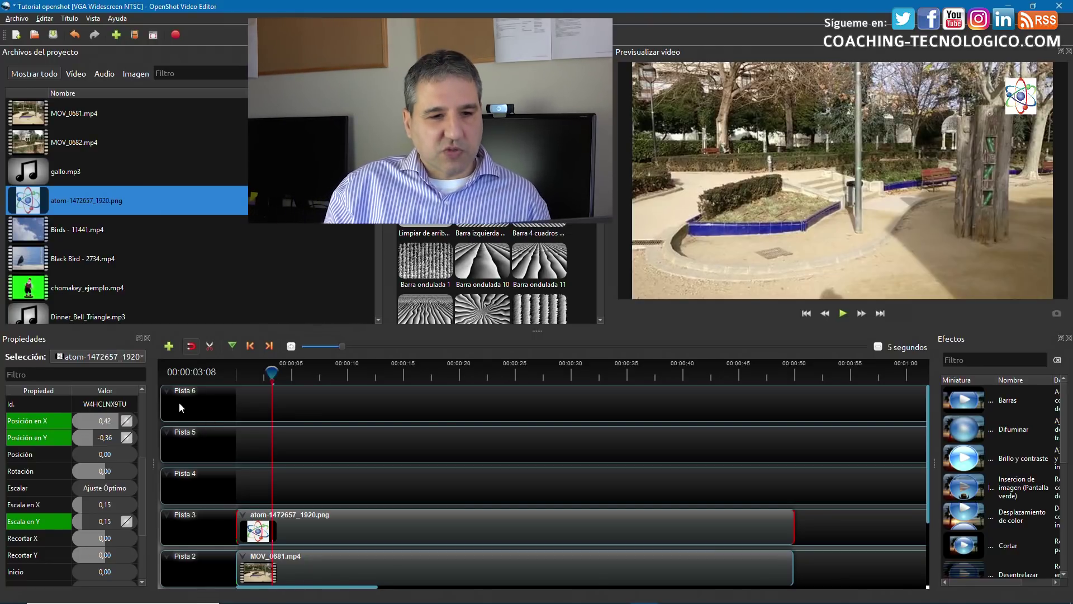
Add tiger-160601_1280.png at the start of Pista 4 and preview the first five seconds of the timeline.
scroll(115, 224, down, 3)
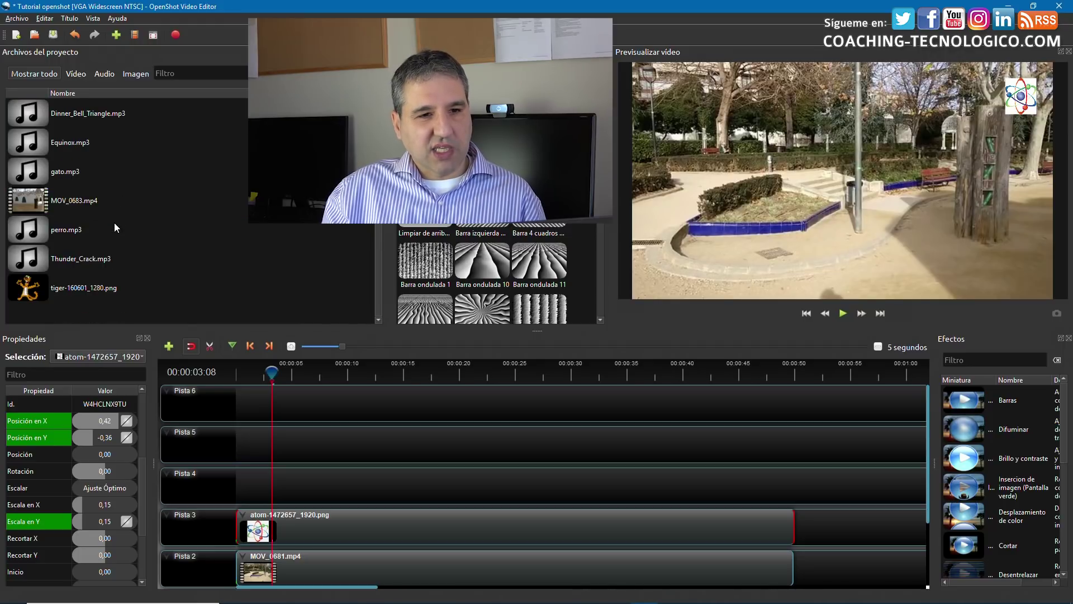
drag(28, 289, 234, 465)
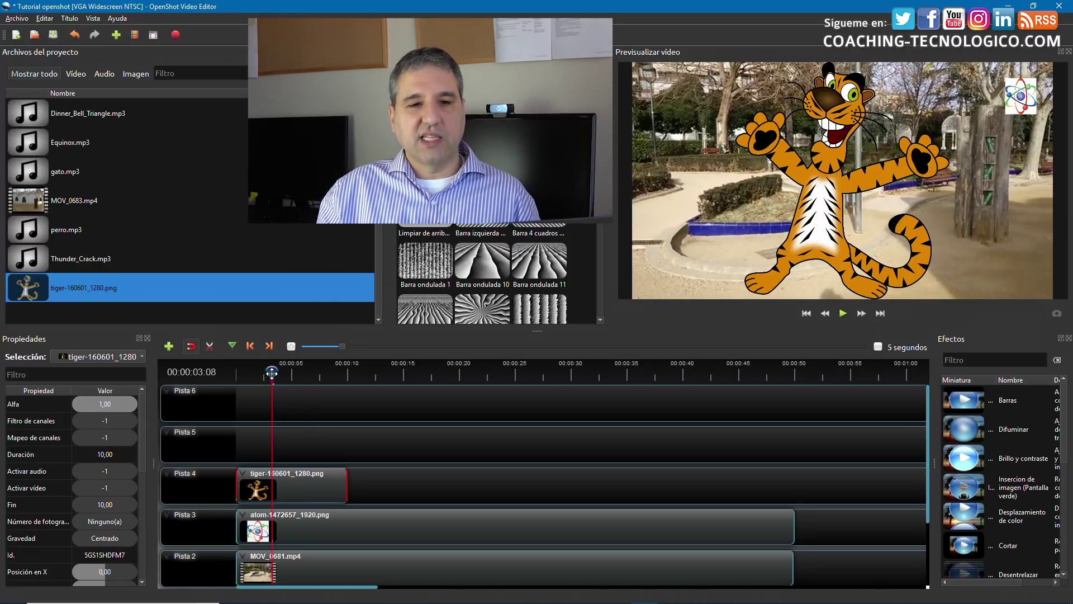
drag(272, 374, 234, 373)
click(842, 315)
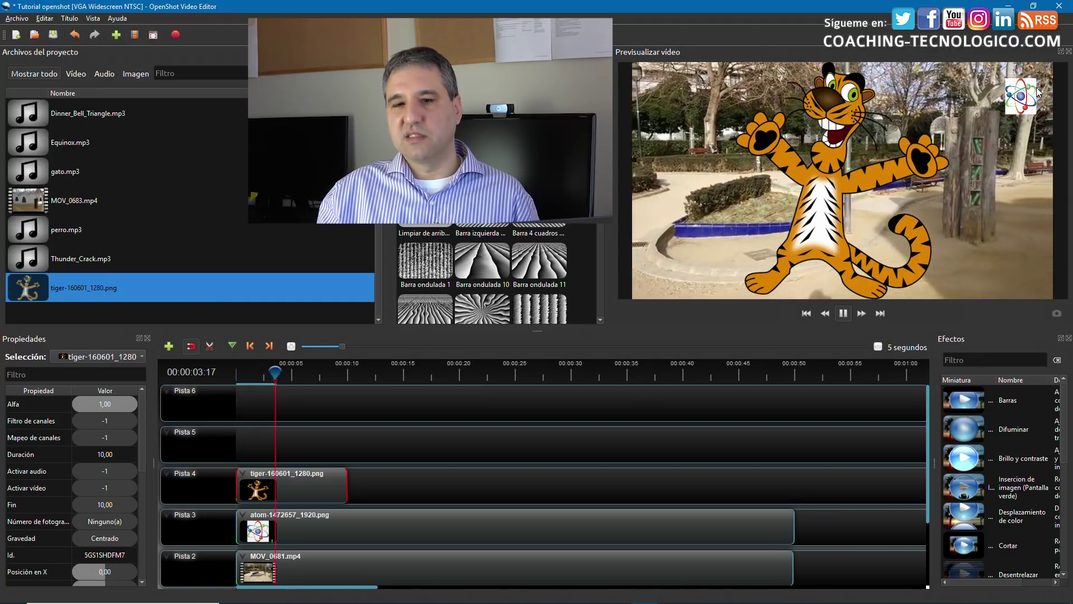
click(842, 313)
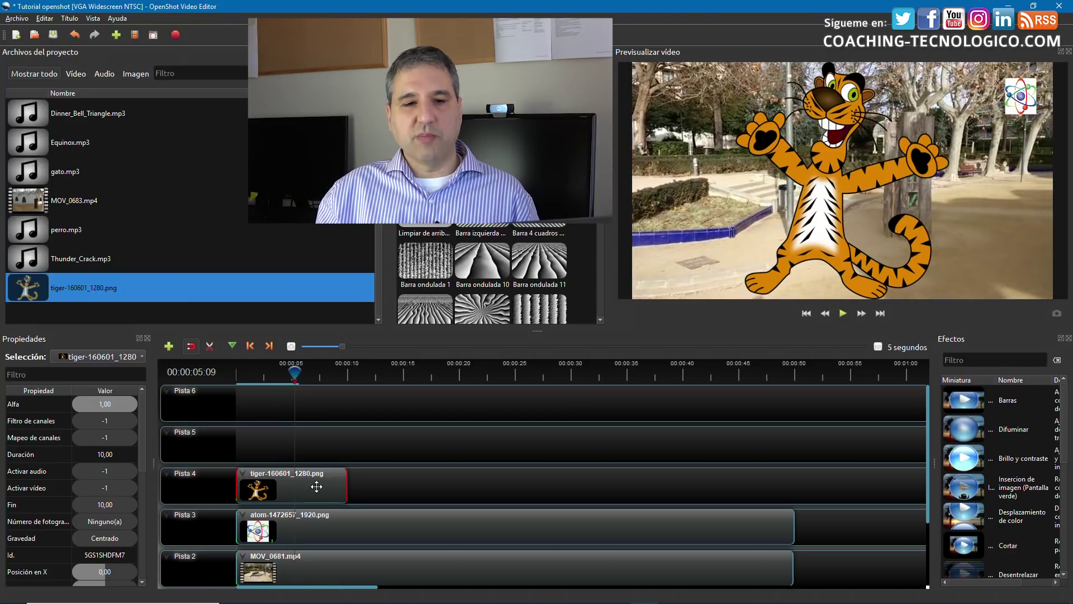
Move the tiger clip on Pista 4 to start at about 6.5 seconds and preview it over the video.
drag(310, 487, 380, 487)
click(295, 372)
click(842, 313)
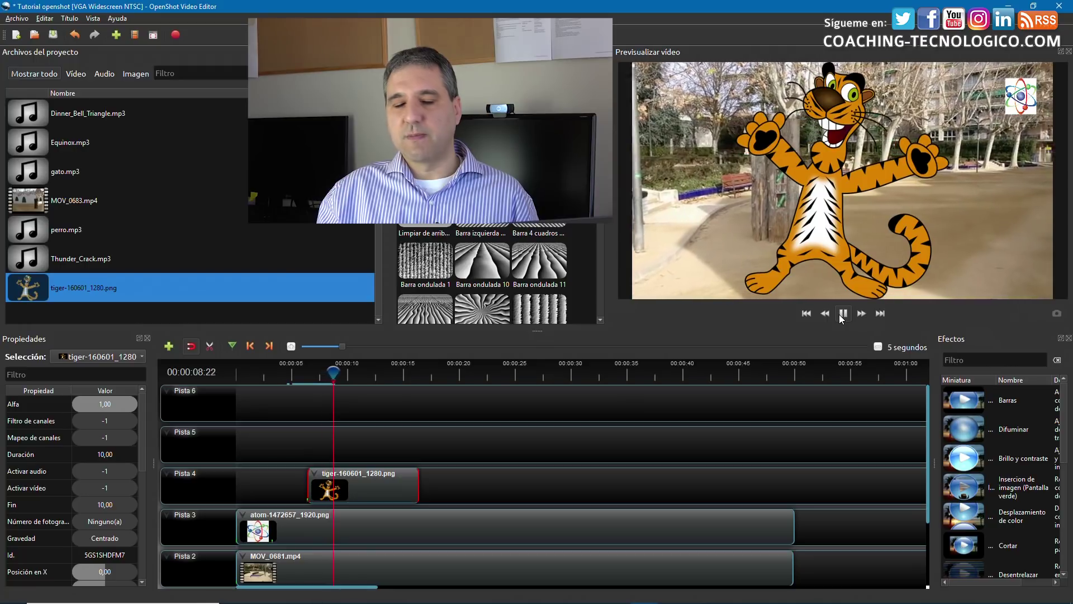
click(842, 318)
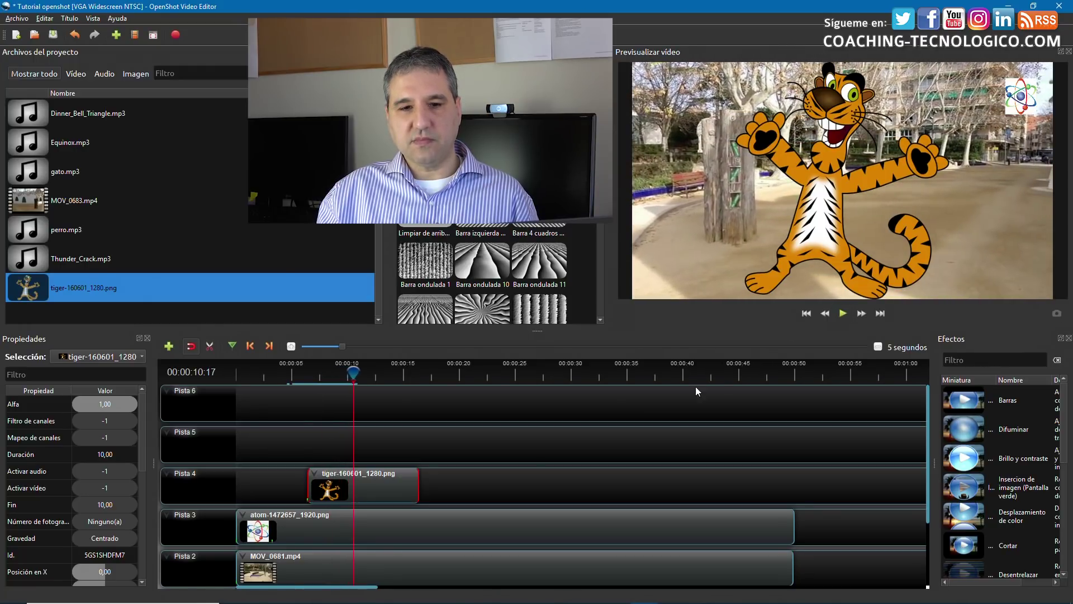
Shorten the tiger clip's end to a duration of 3,24 seconds and preview it from about 00:00:07.
drag(418, 479, 346, 478)
drag(355, 372, 315, 372)
click(843, 313)
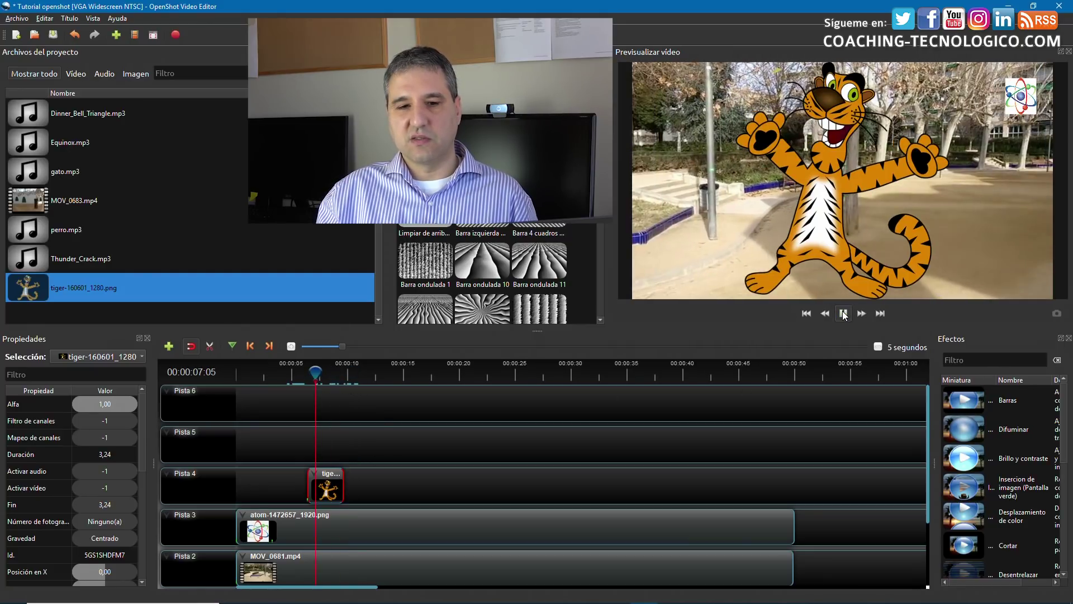
click(844, 313)
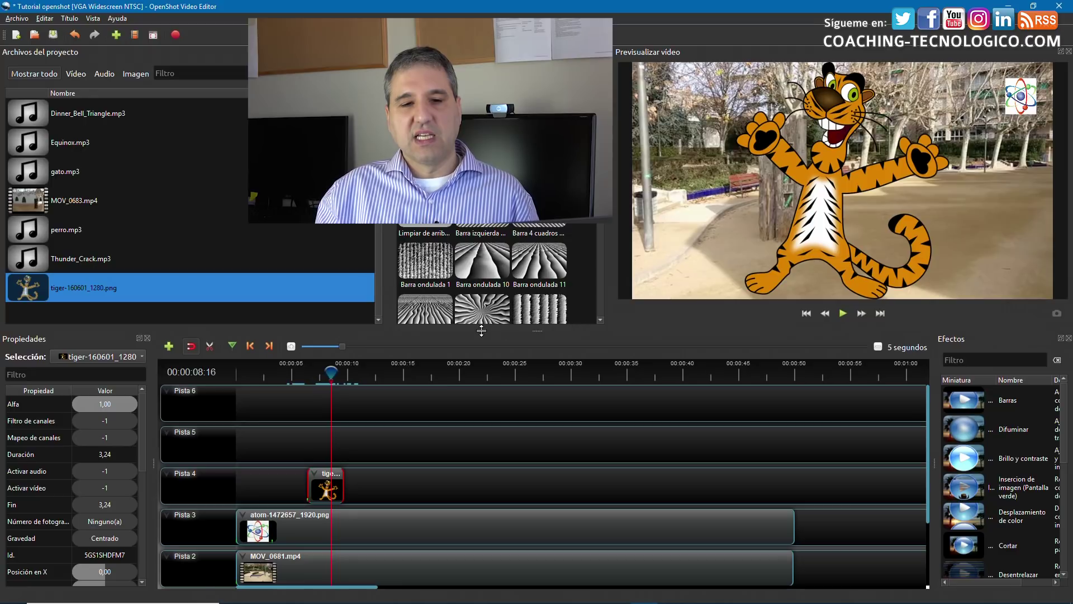
Add gato.mp3 to Pista 1 aligned with the tiger clip's start and trim its end to 3,47 seconds.
scroll(354, 450, down, 1)
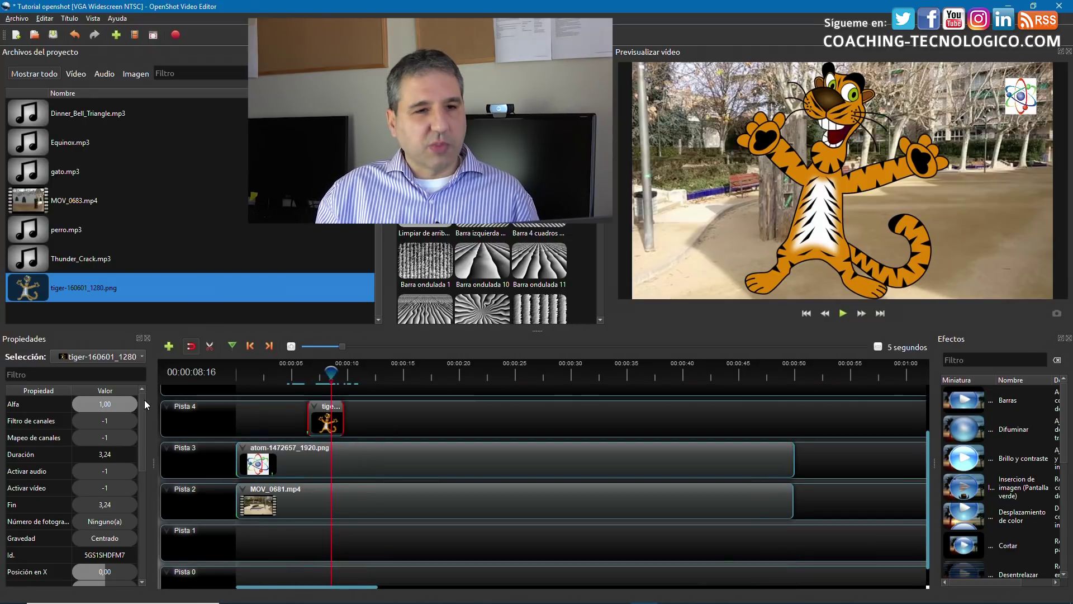
click(31, 174)
drag(28, 173, 307, 532)
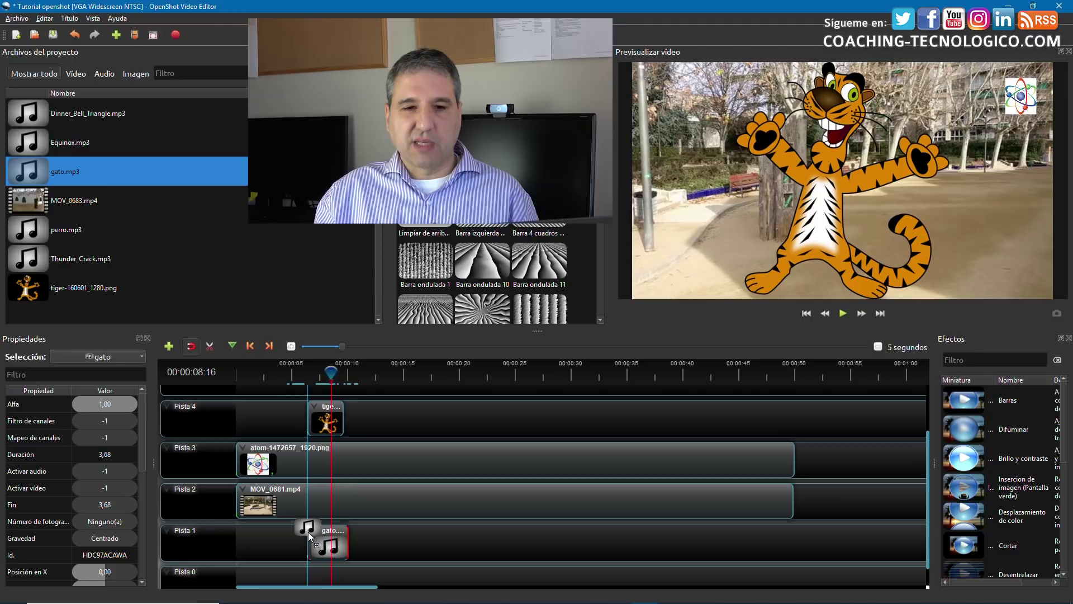
drag(308, 531, 321, 542)
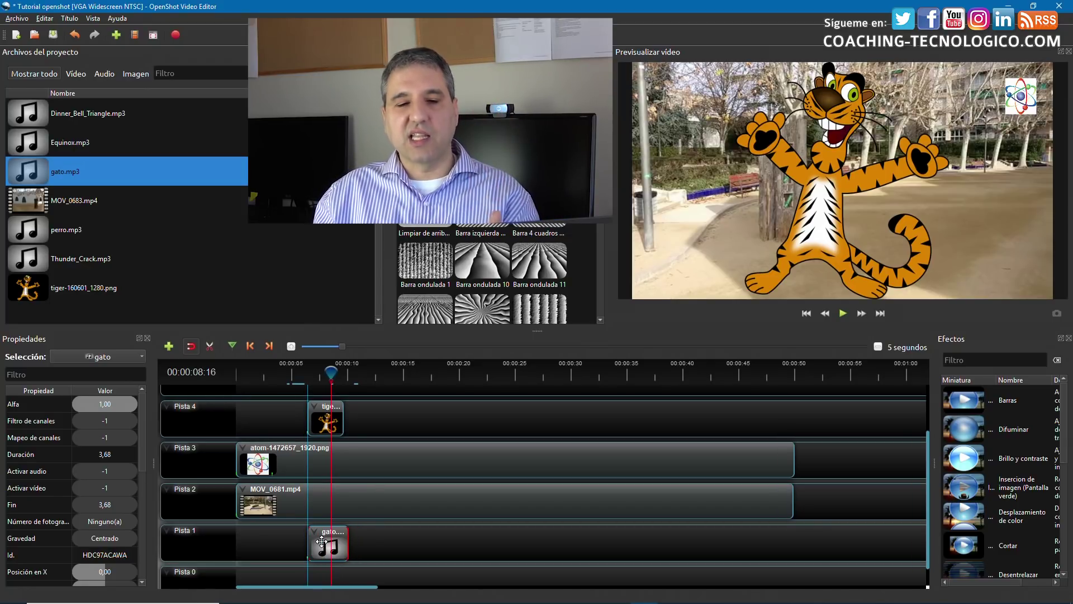
drag(322, 541, 347, 536)
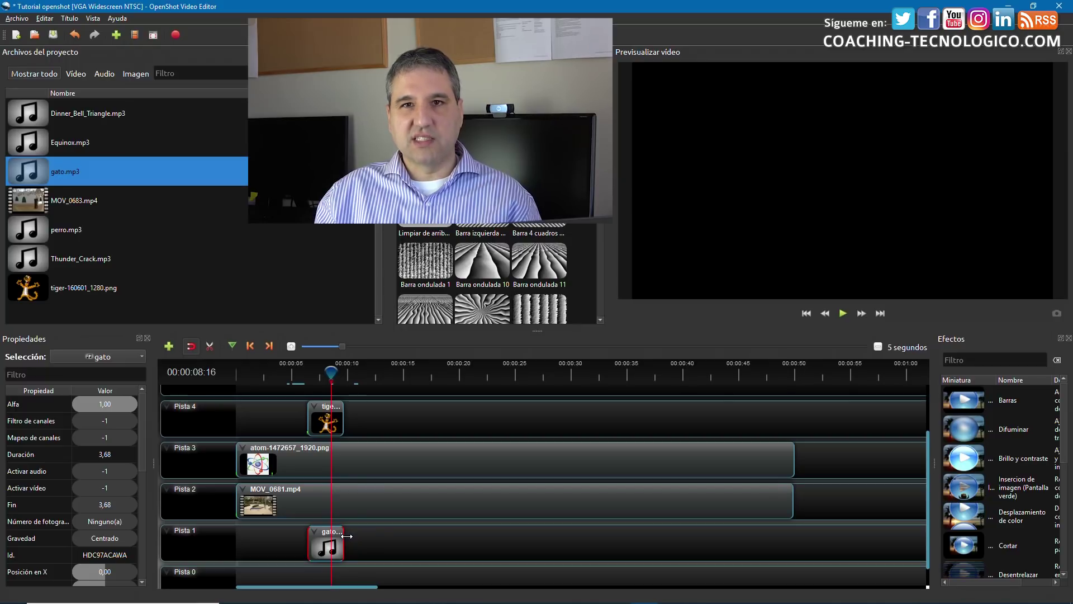
drag(347, 536, 345, 536)
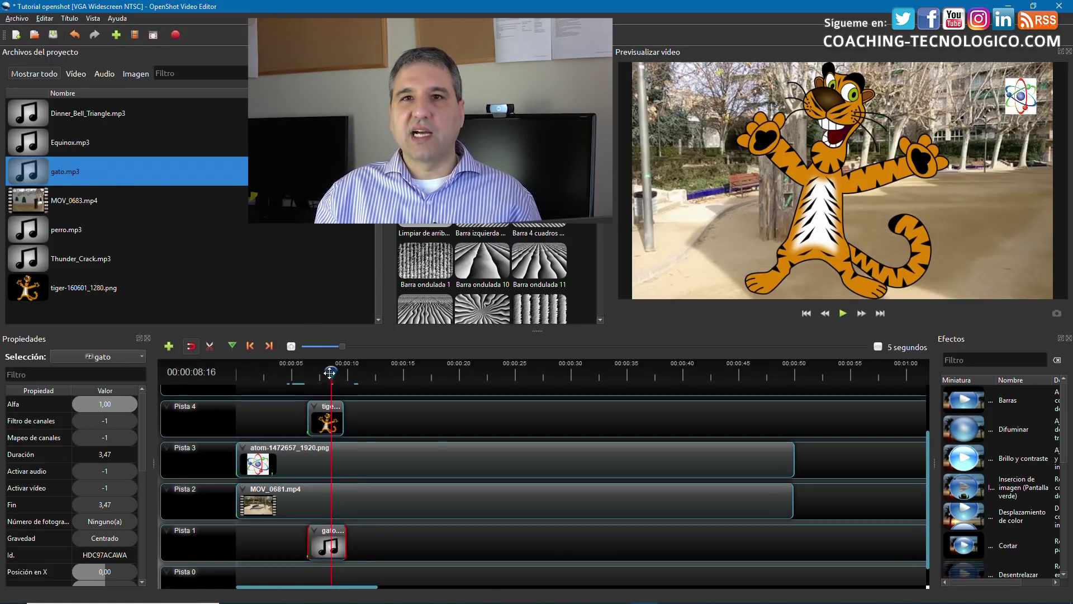
Preview the timeline from 00:00:04:22 past the tiger and gato.mp3 clips, and review the arrangement of the tracks.
click(295, 373)
drag(295, 373, 288, 373)
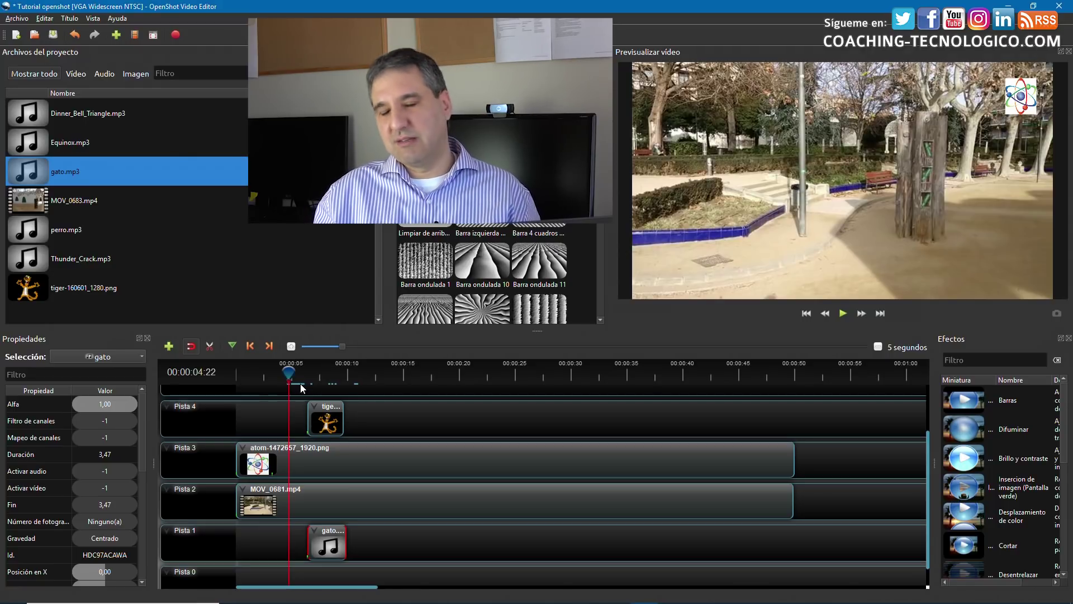
click(842, 313)
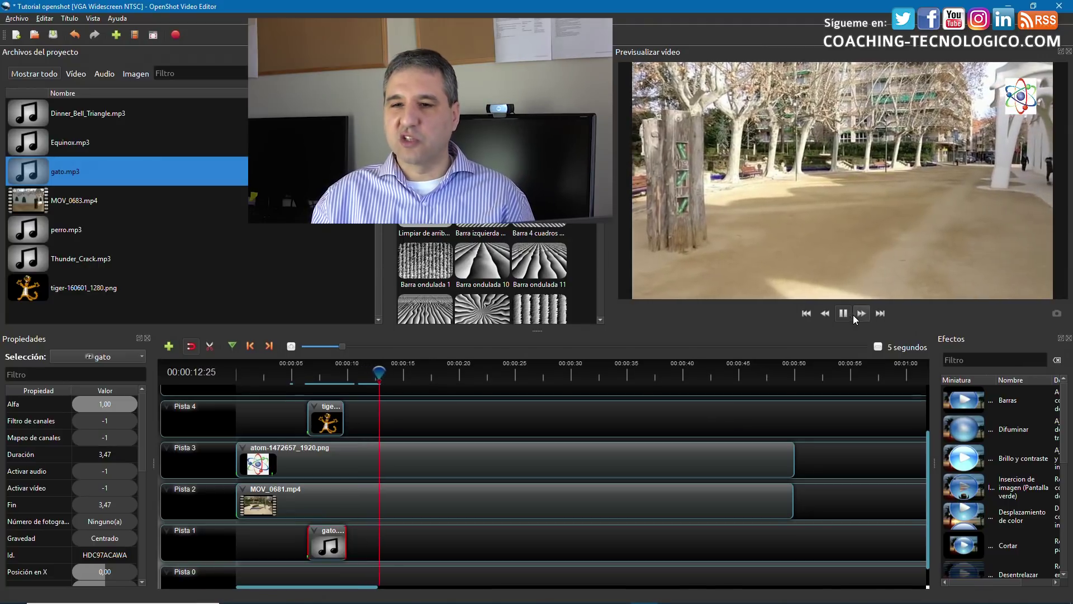
click(844, 313)
scroll(614, 458, down, 1)
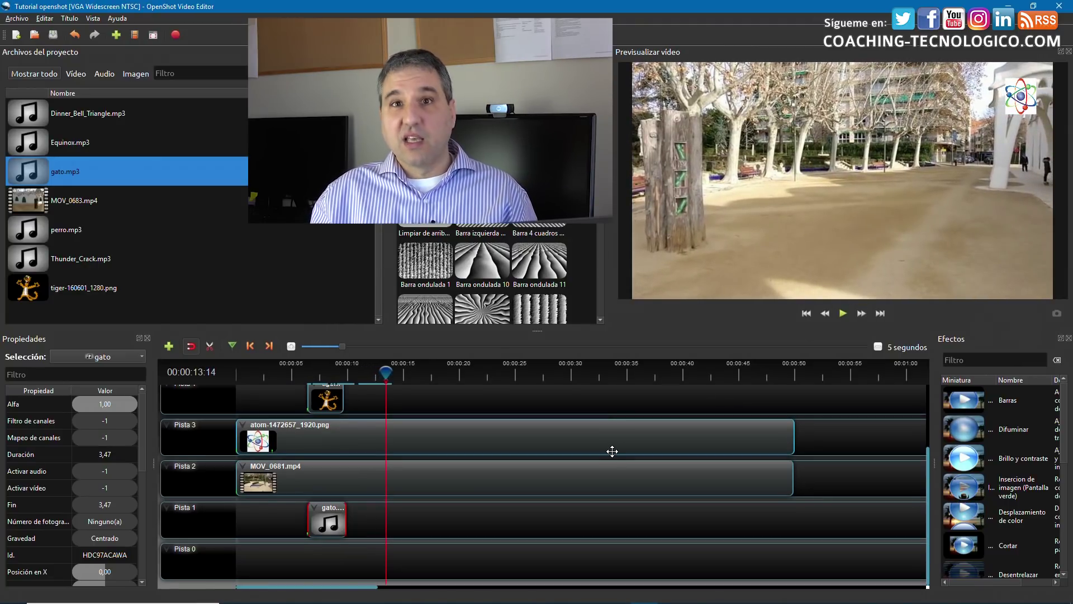
scroll(612, 451, up, 2)
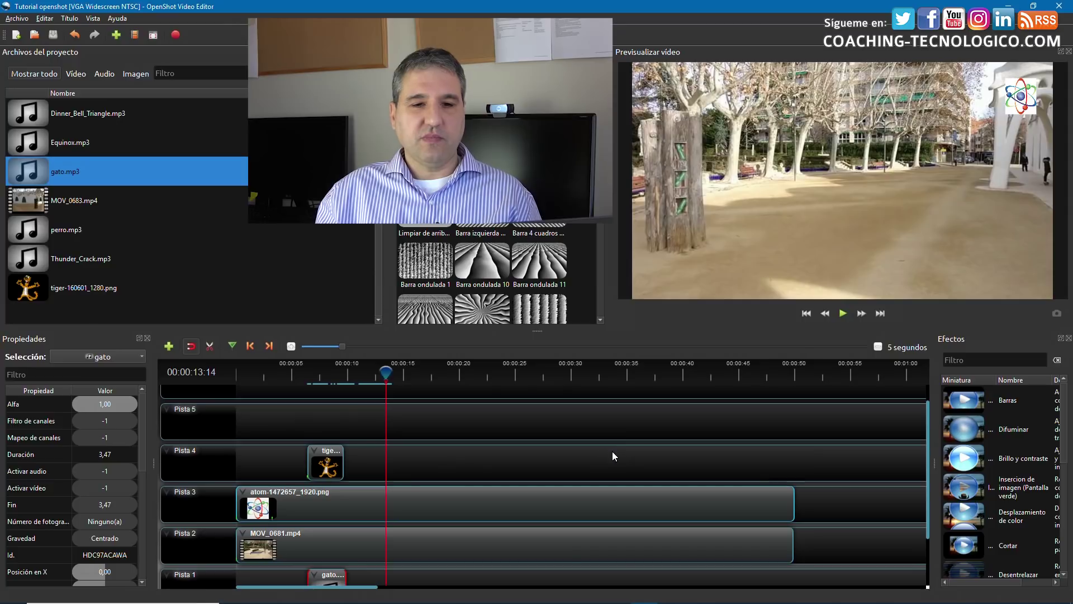
scroll(612, 451, down, 1)
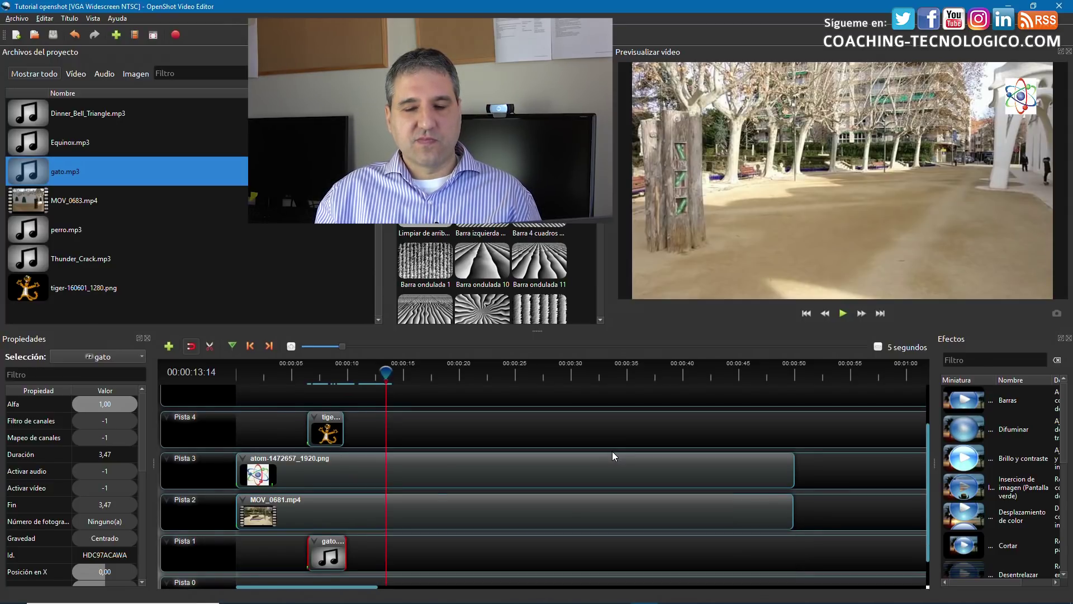
Delete the tiger clip on Pista 4, the atom clip on Pista 3 and the gato.mp3 clip on Pista 1.
click(310, 434)
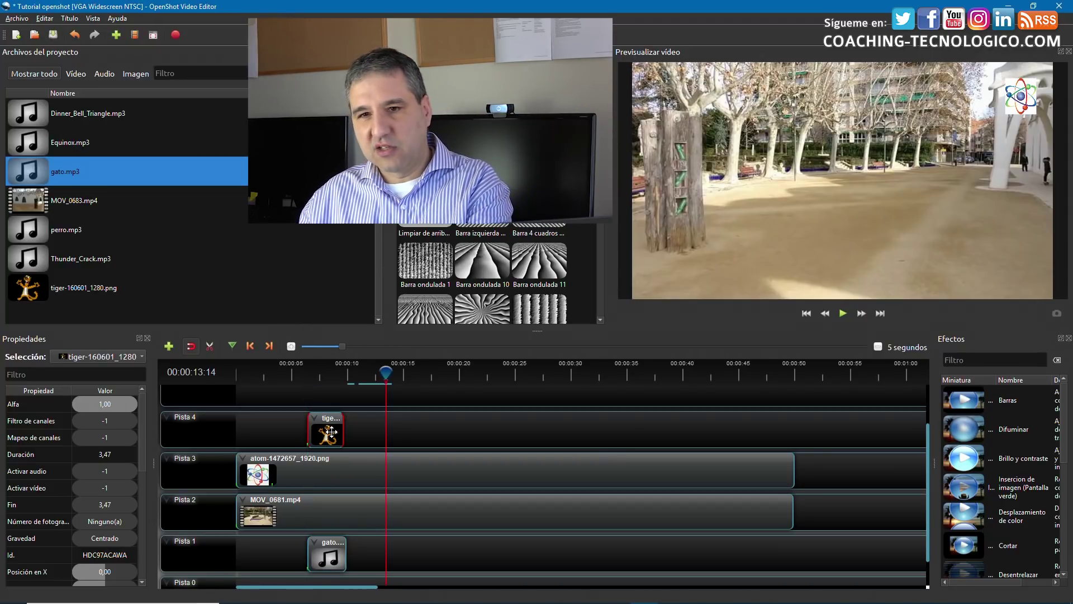
key(Delete)
click(333, 470)
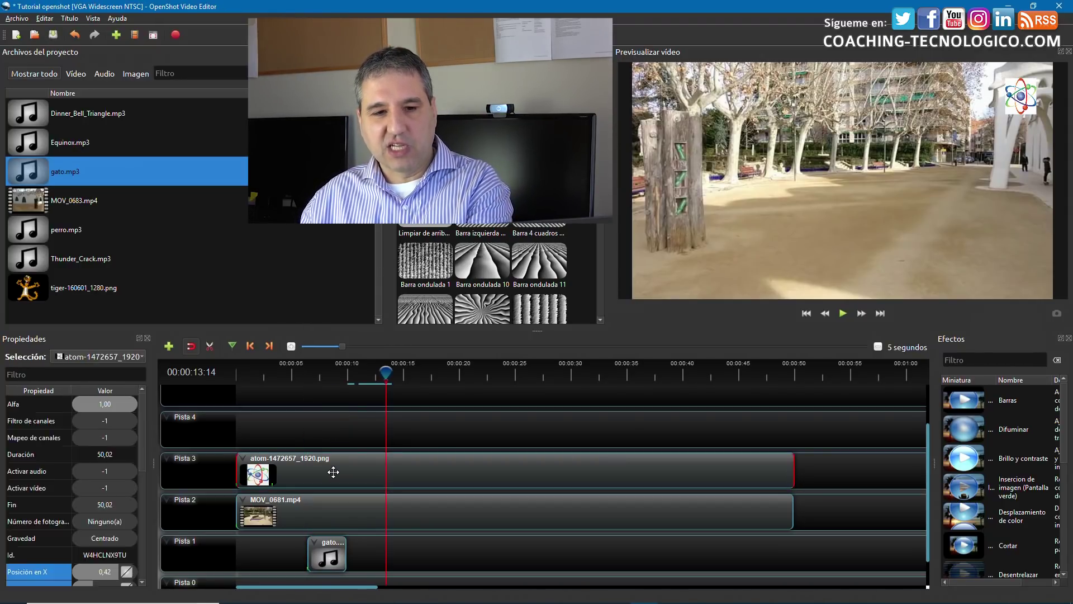
key(Delete)
click(329, 554)
key(Delete)
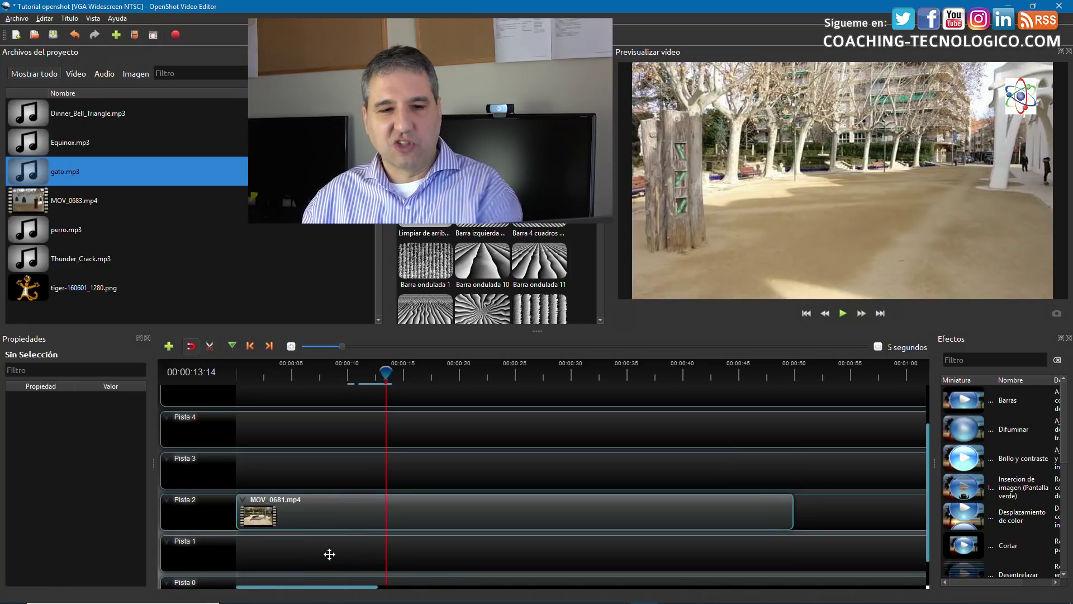
click(319, 499)
drag(386, 372, 330, 376)
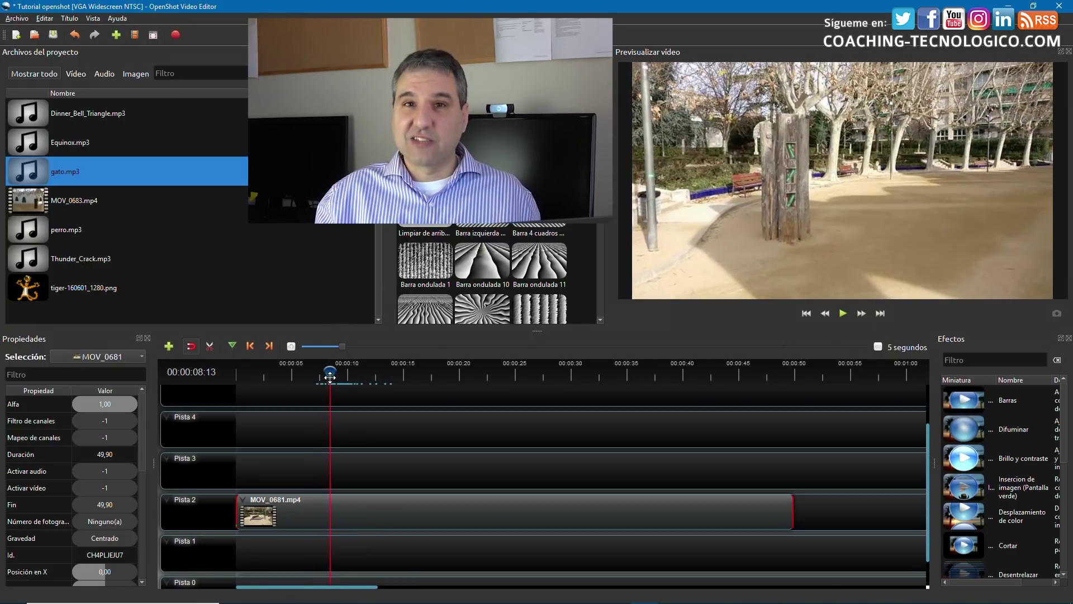
scroll(333, 435, down, 1)
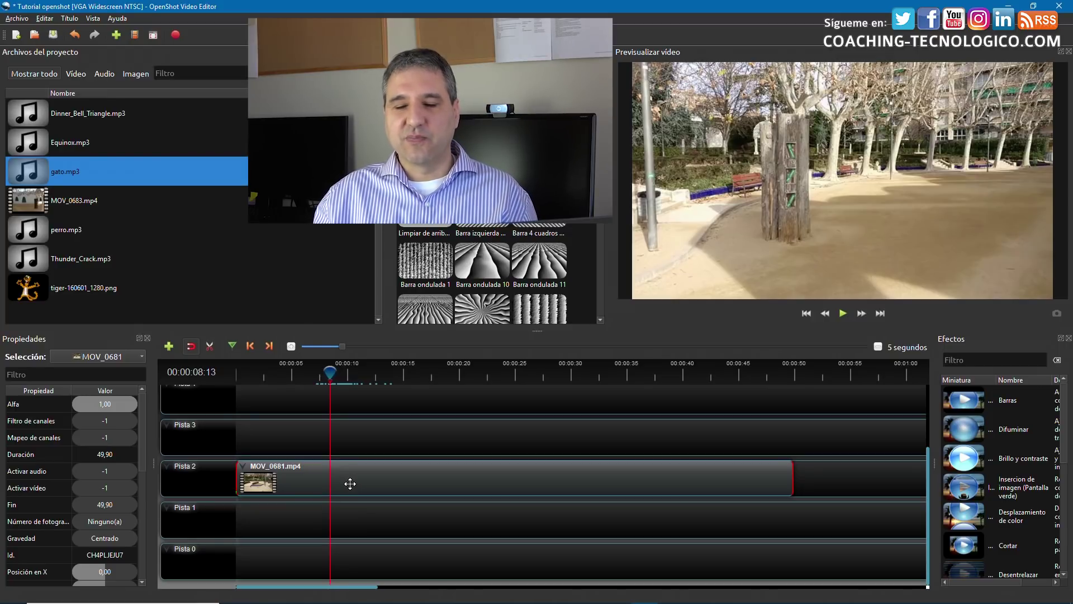
scroll(432, 487, up, 1)
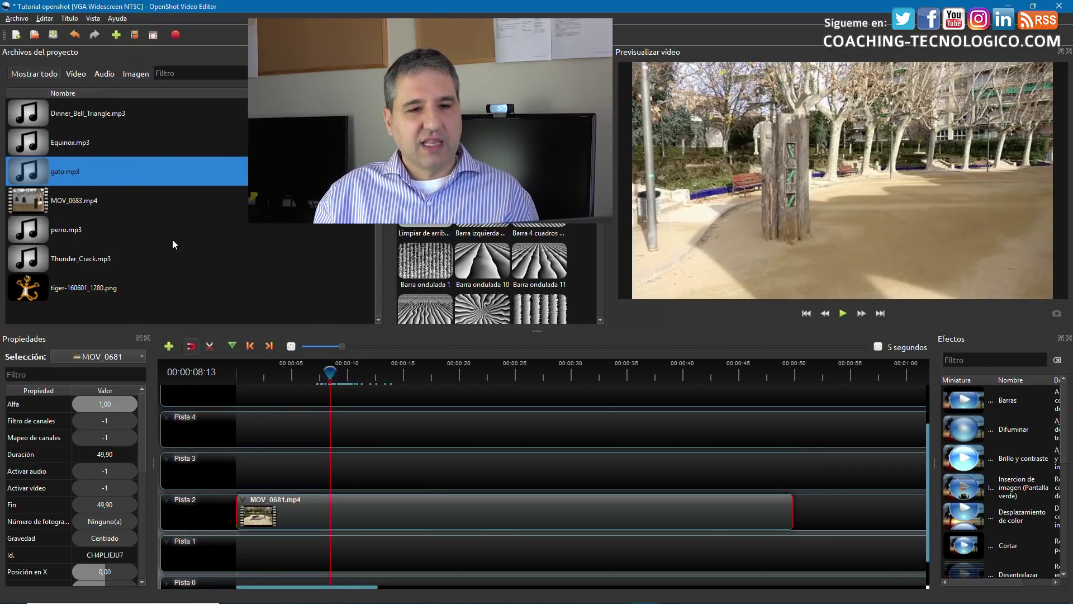
right_click(340, 509)
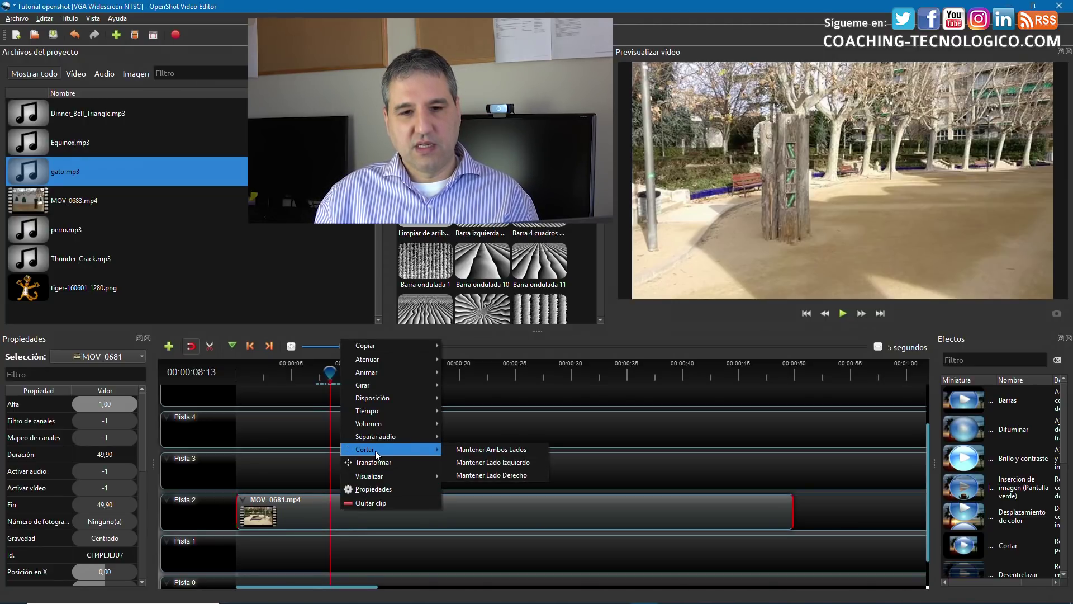
mouse_move(370, 361)
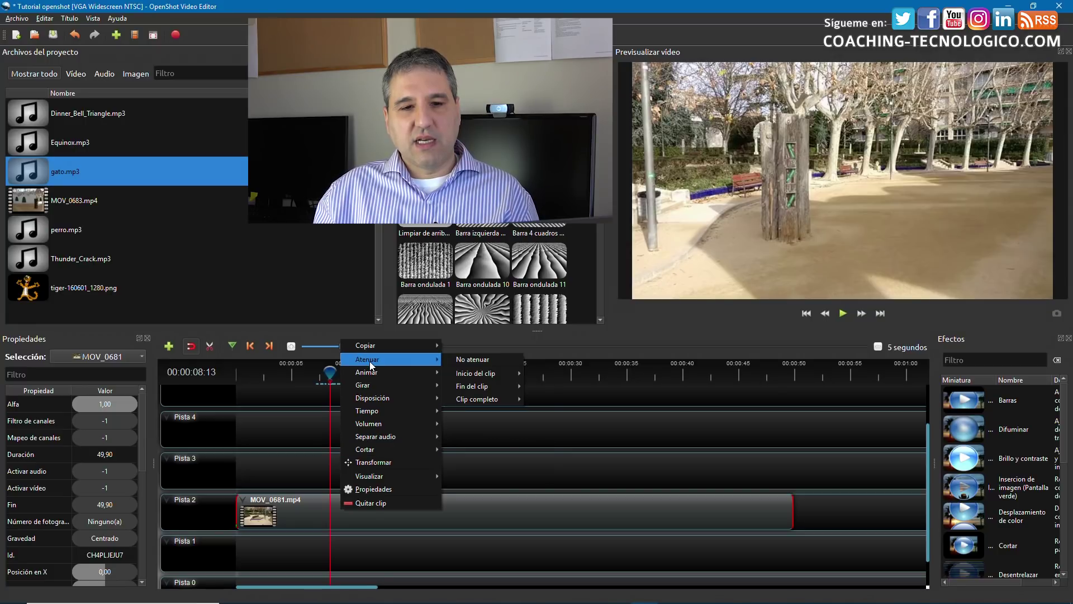
click(315, 513)
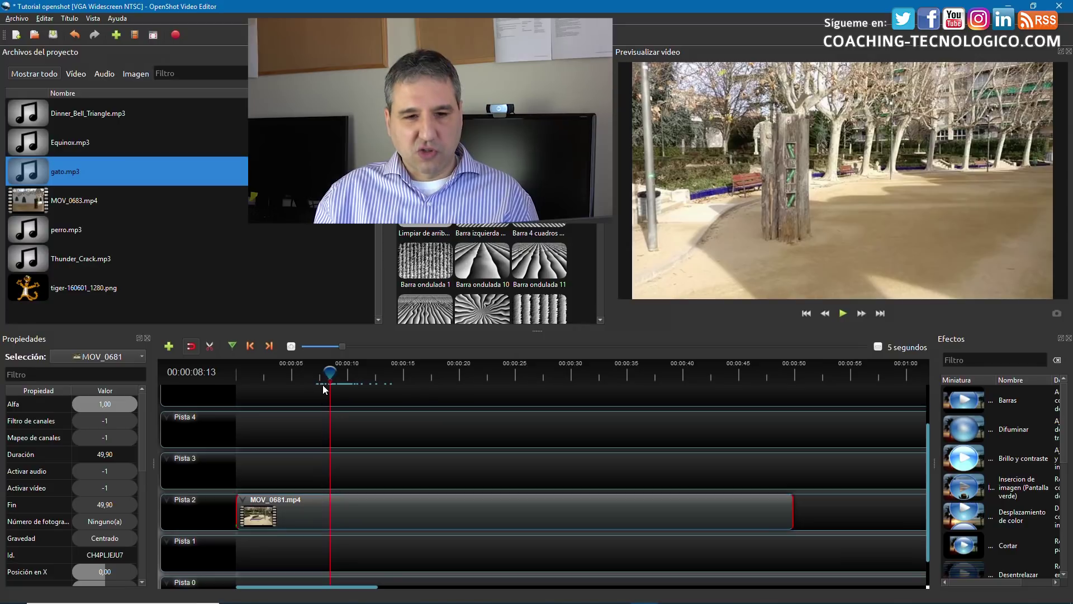
Split MOV_0681.mp4 on Pista 2 at 00:00:09:07, keeping both sides.
drag(330, 369, 339, 369)
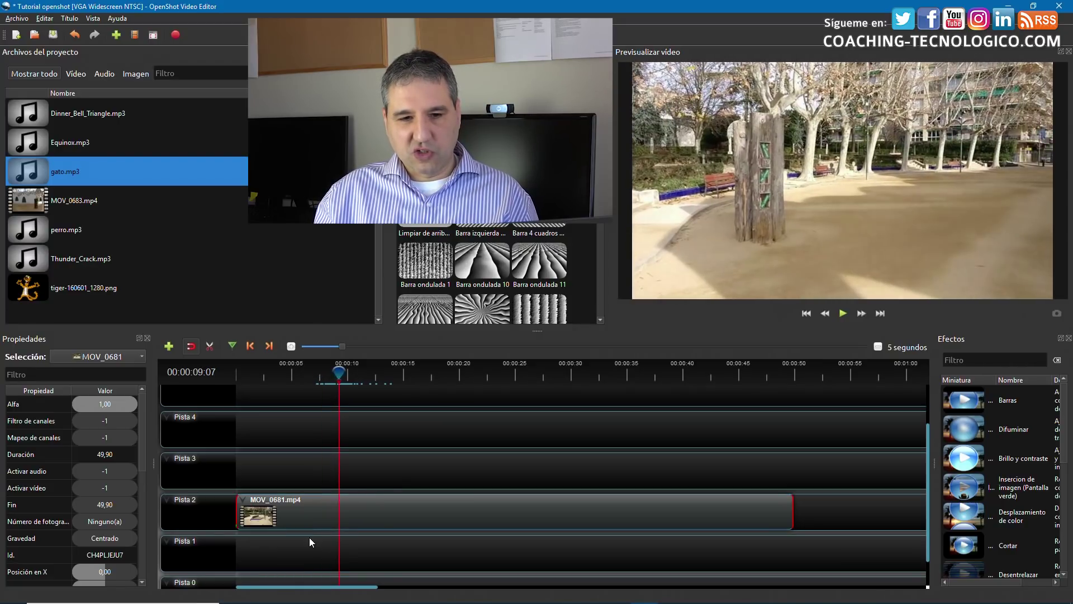
right_click(330, 511)
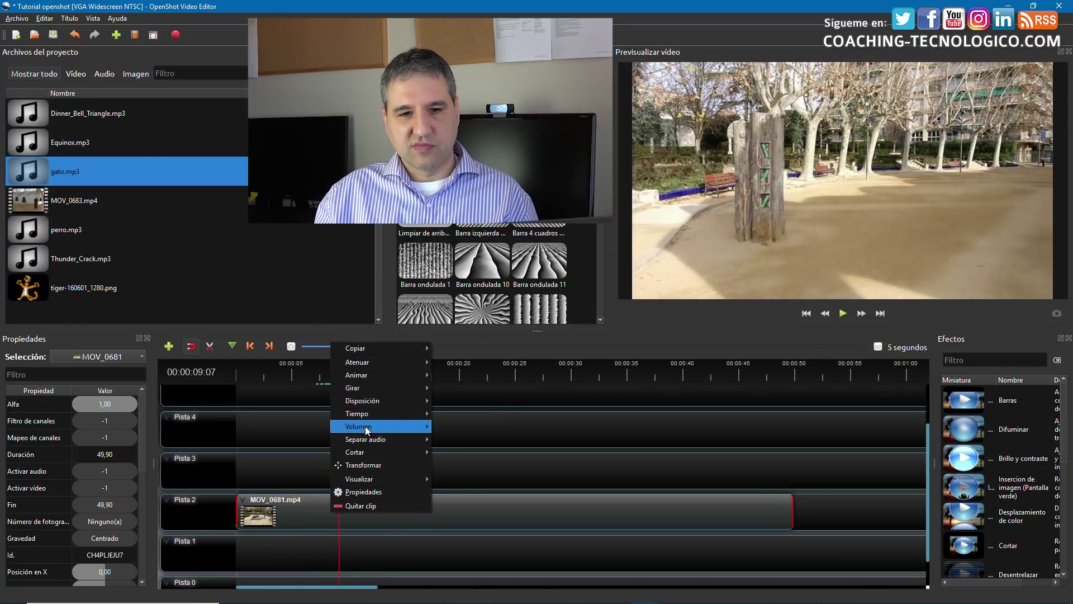
mouse_move(361, 453)
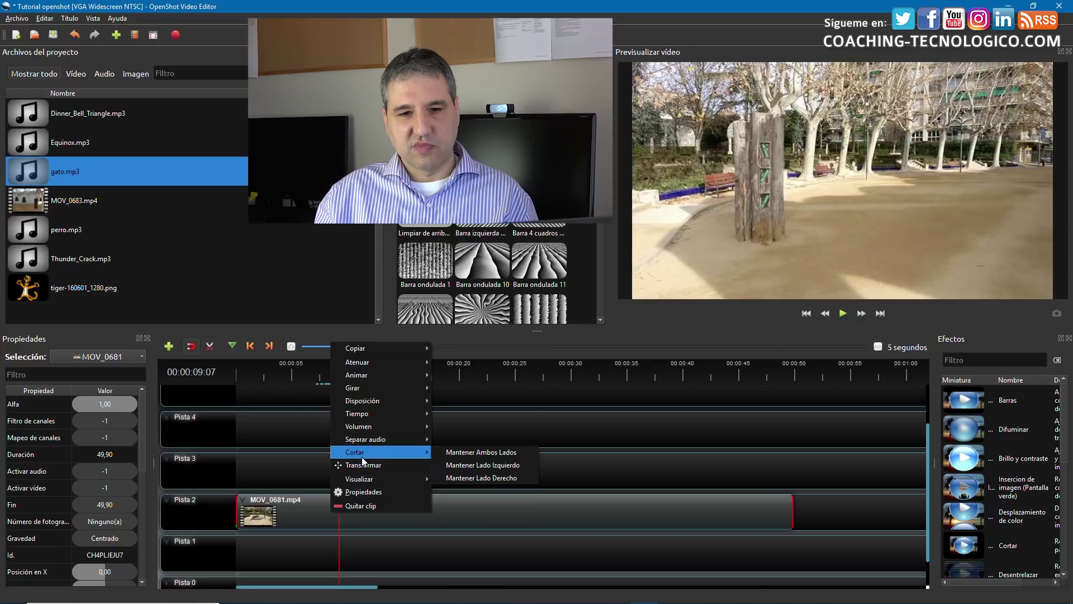
click(488, 456)
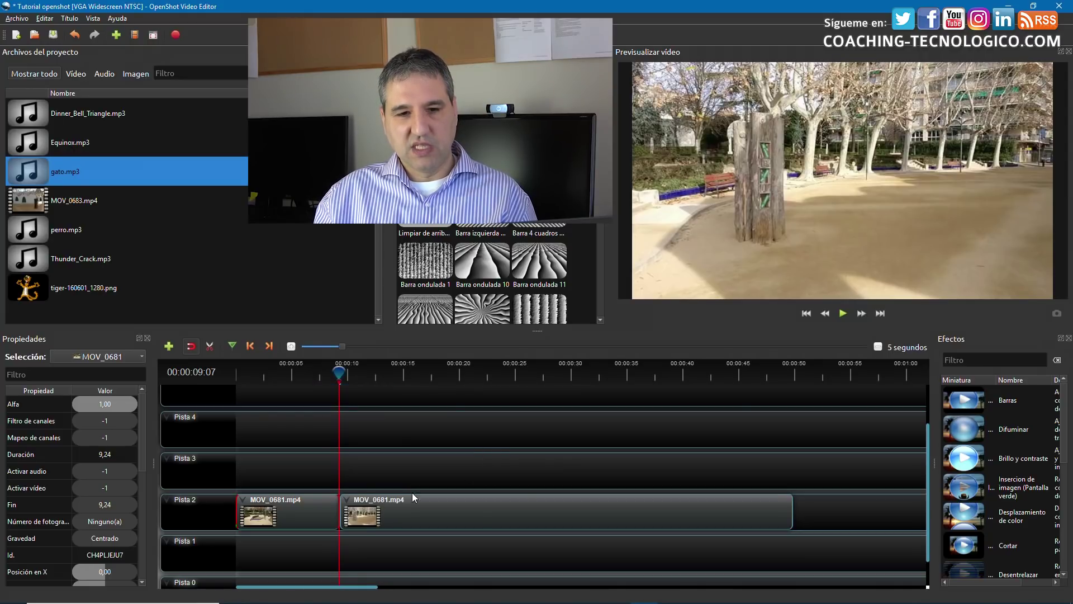
Remove the first part of MOV_0681.mp4 and move the remaining part to the start of Pista 2.
right_click(291, 512)
click(312, 508)
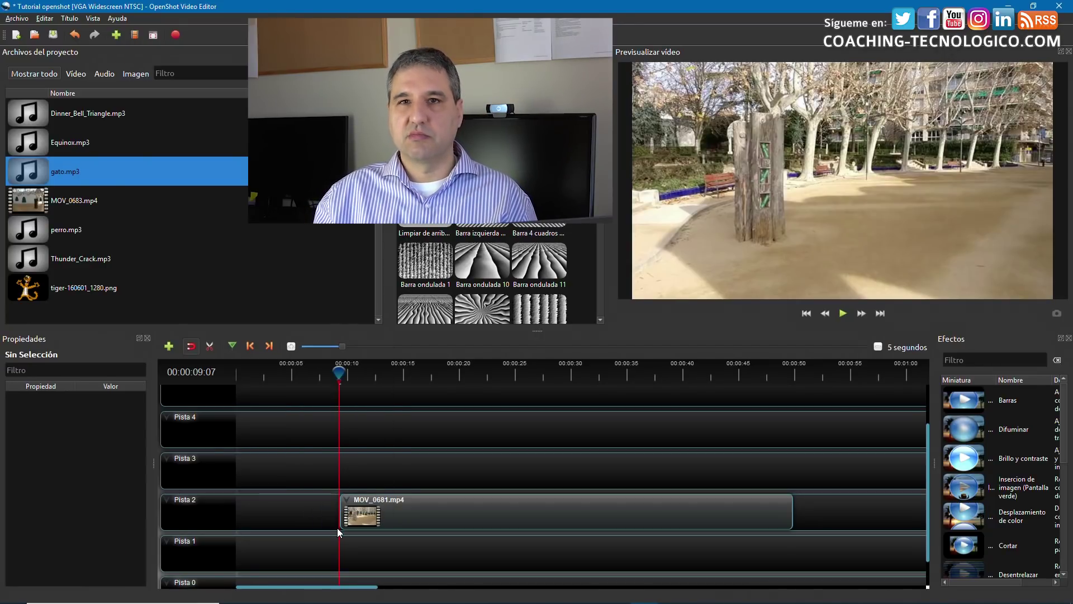
click(400, 516)
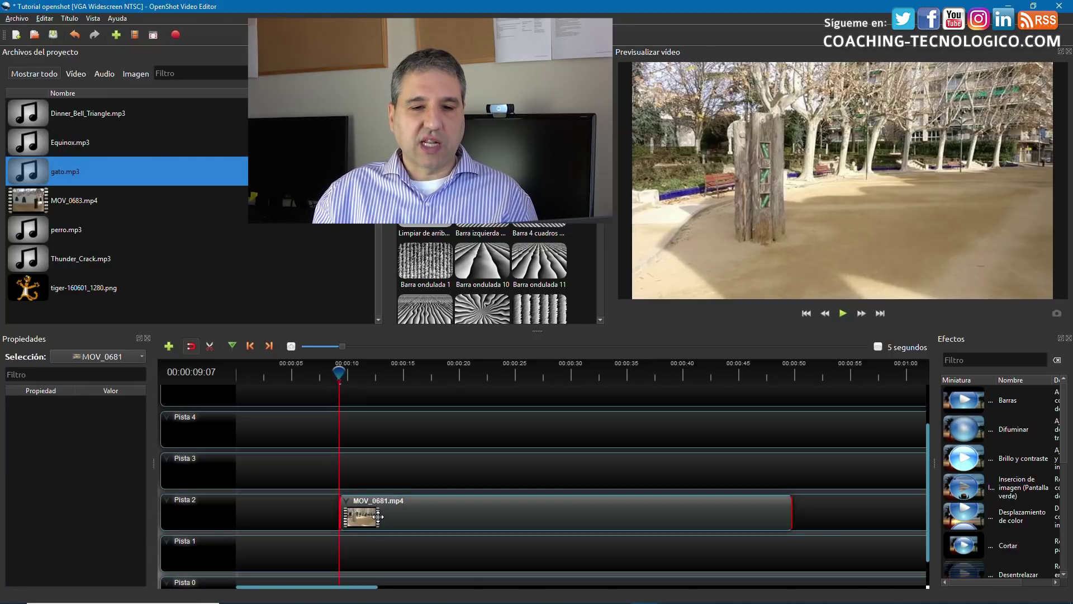
drag(424, 519, 334, 510)
Trim MOV_0681.mp4 on Pista 2 at 00:00:24:31, keeping only the part before that time.
drag(338, 366, 515, 370)
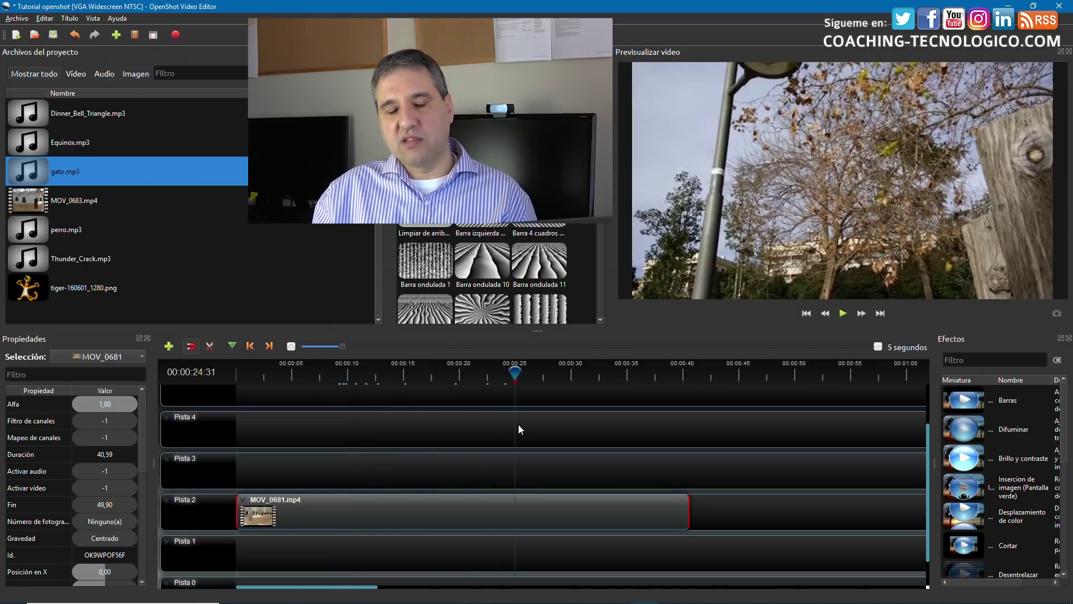
right_click(513, 508)
mouse_move(547, 450)
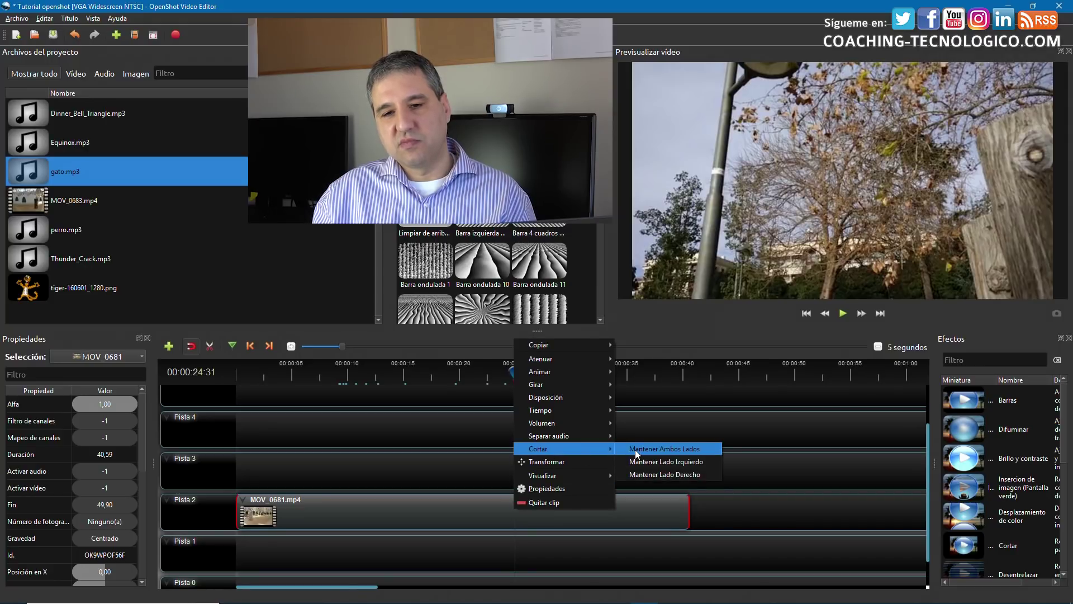
click(650, 464)
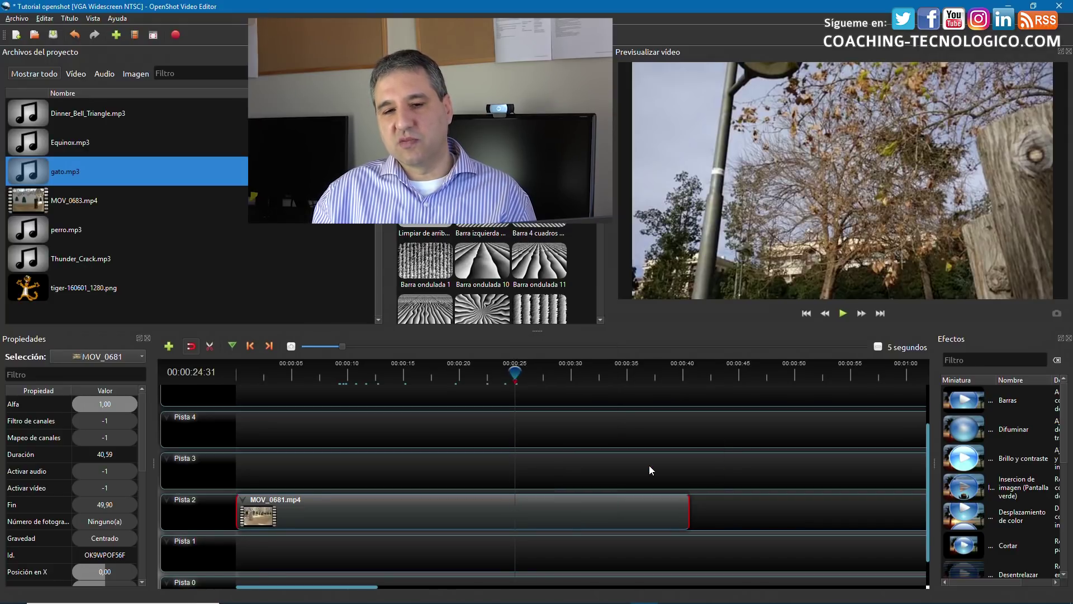
Add Birds - 11441.mp4 from the project files to Pista 2, directly after MOV_0681.mp4.
scroll(246, 265, up, 3)
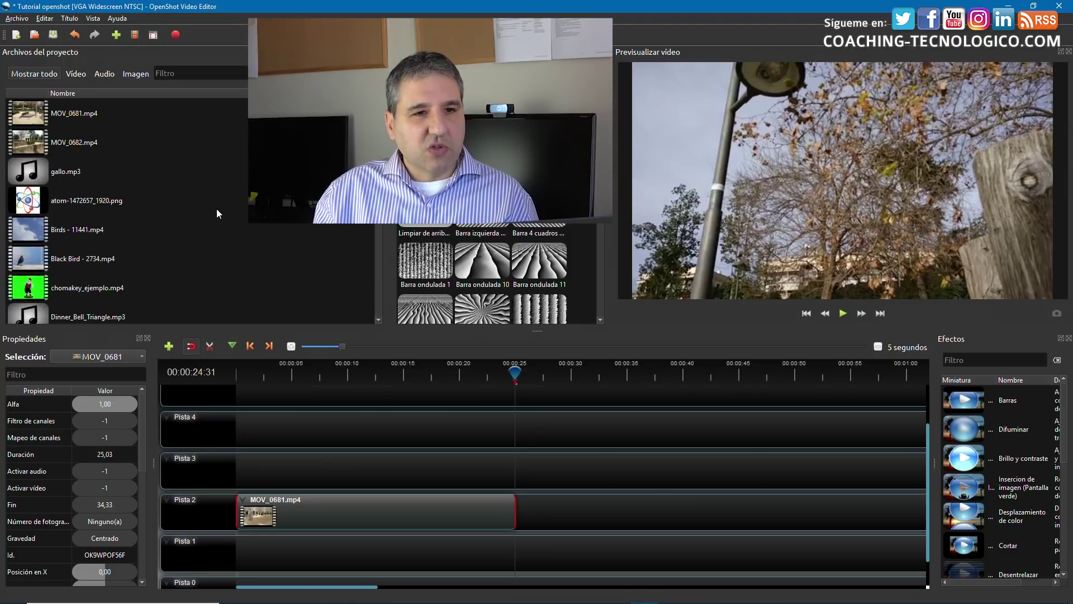
click(27, 230)
drag(26, 227, 517, 491)
Preview the transition from MOV_0681.mp4 to Birds - 11441.mp4, starting at 00:00:20:25.
drag(515, 371, 468, 372)
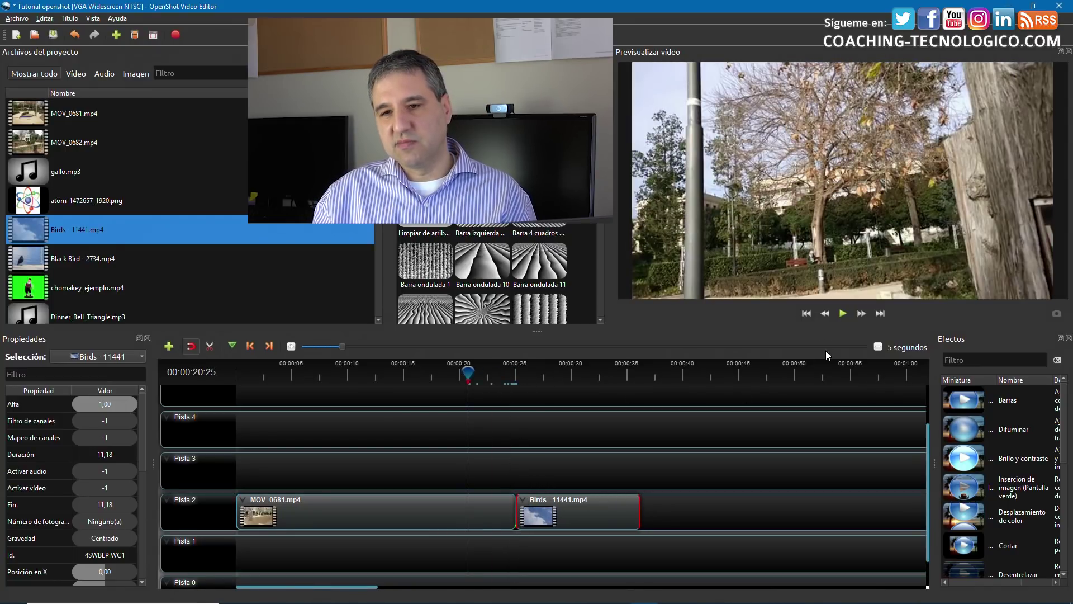
click(843, 314)
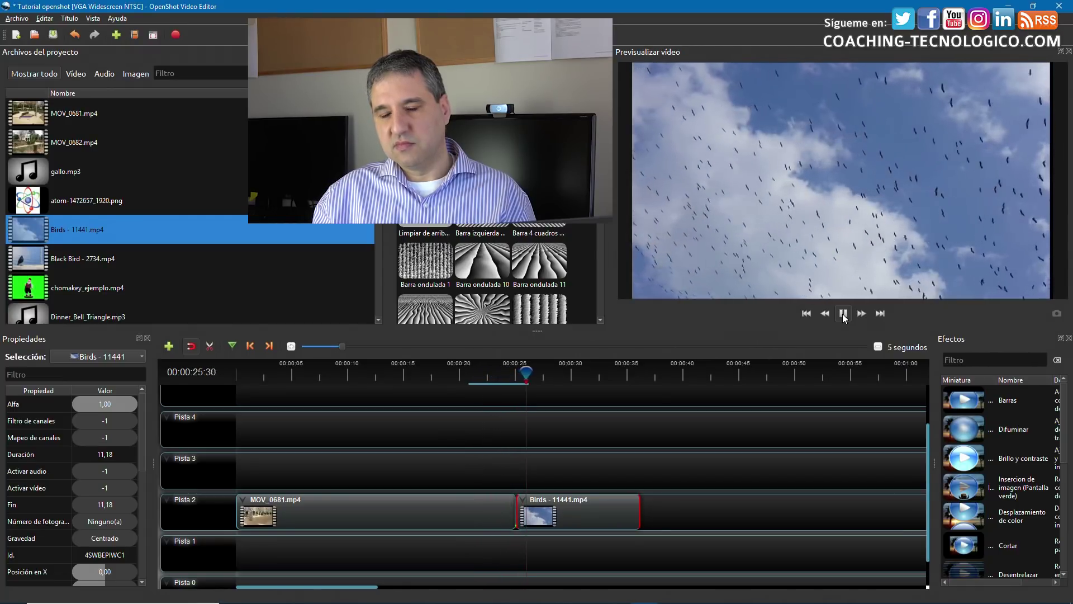
click(843, 314)
click(496, 385)
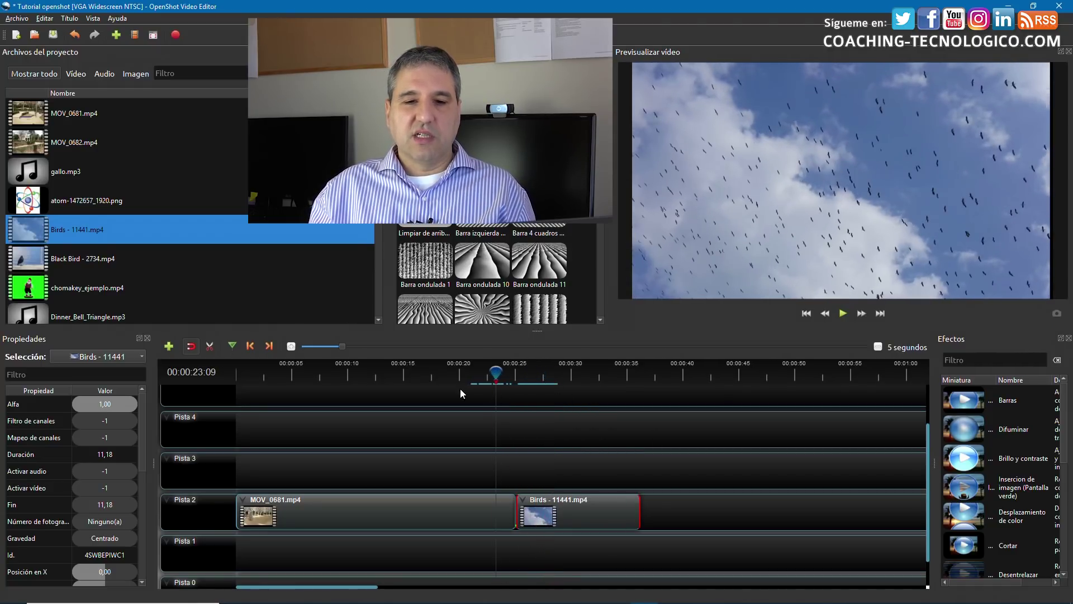
Apply a slow fade-in (Atenuar entrada, lento) to the start of MOV_0681.mp4 and preview it from the beginning.
drag(494, 376, 237, 376)
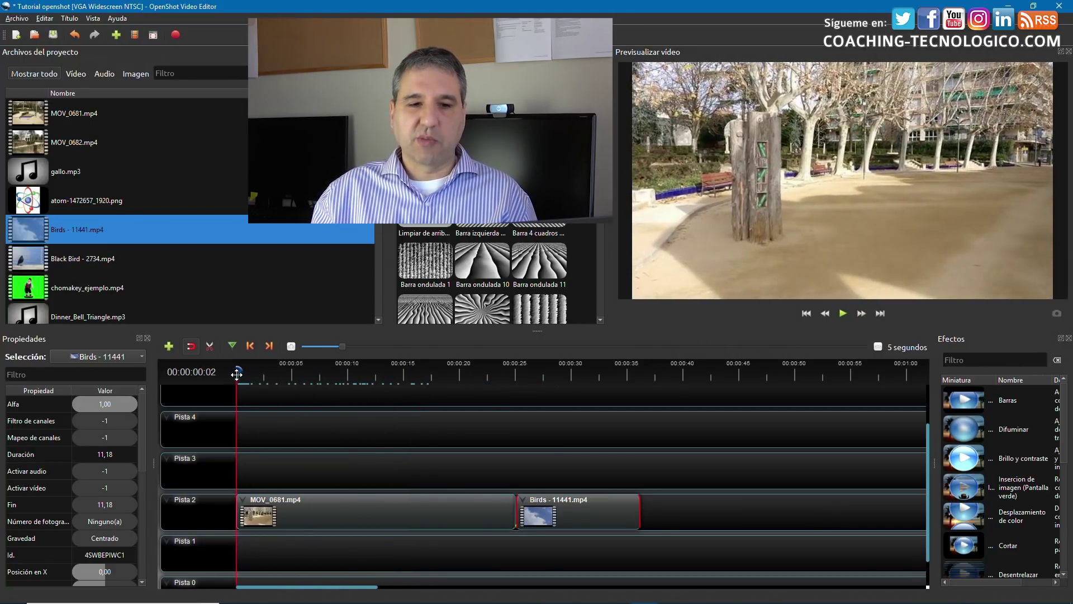
right_click(276, 514)
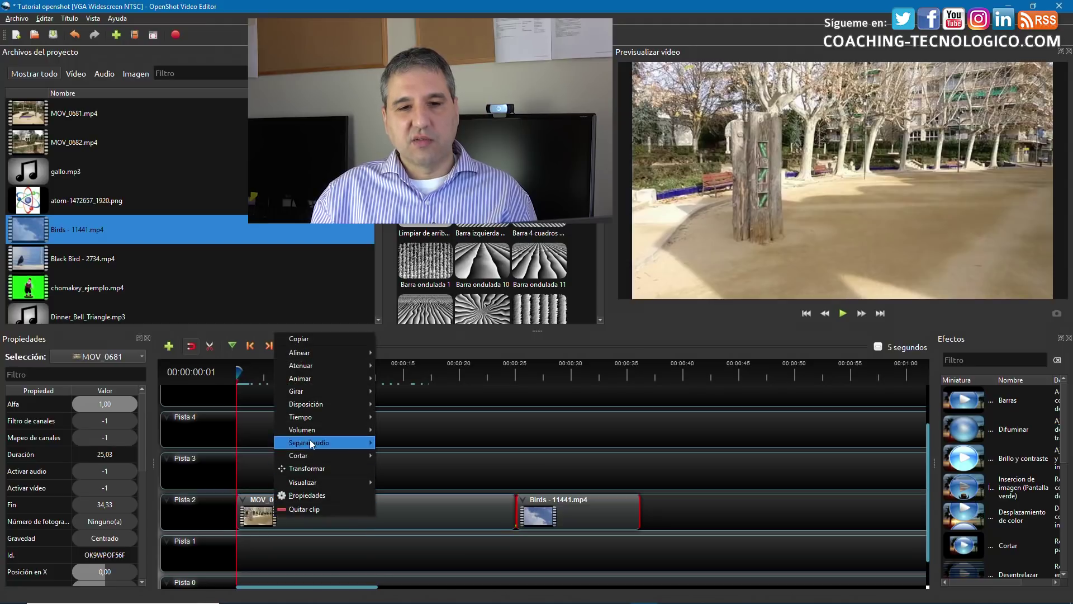
mouse_move(300, 358)
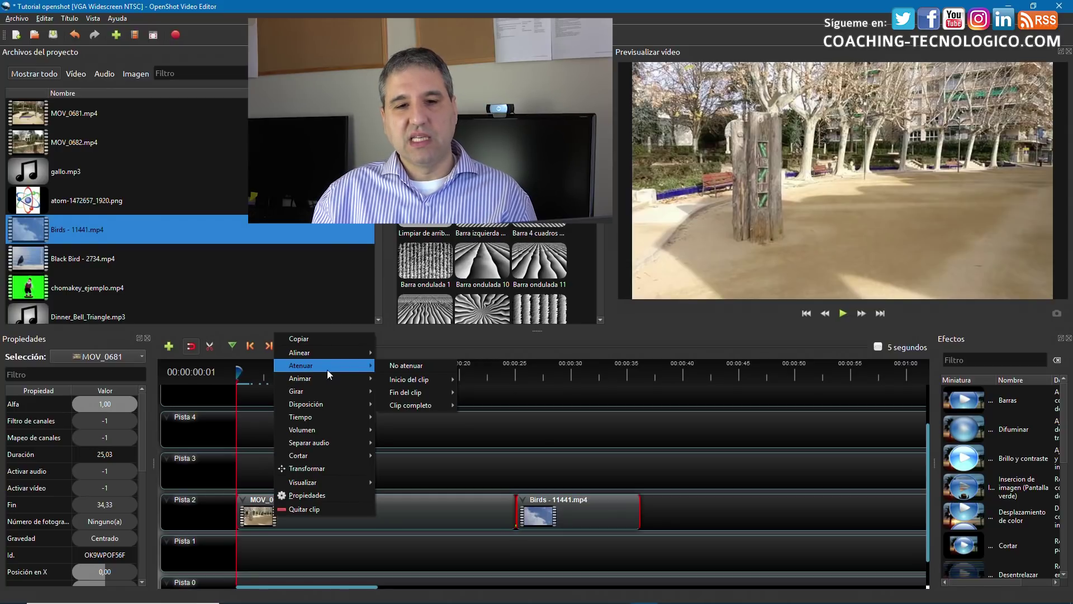
mouse_move(409, 381)
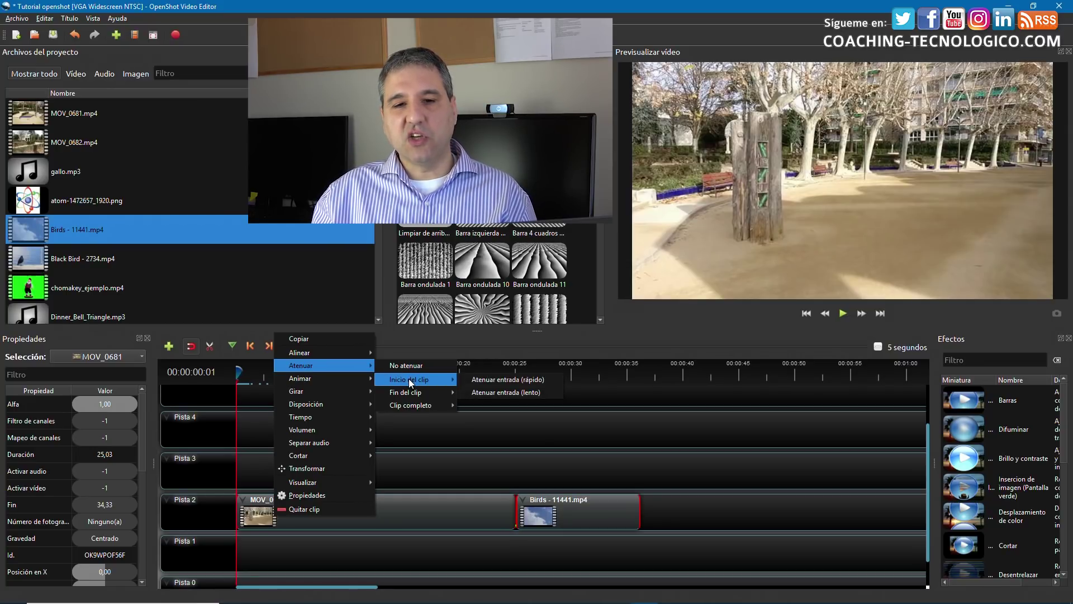
click(498, 390)
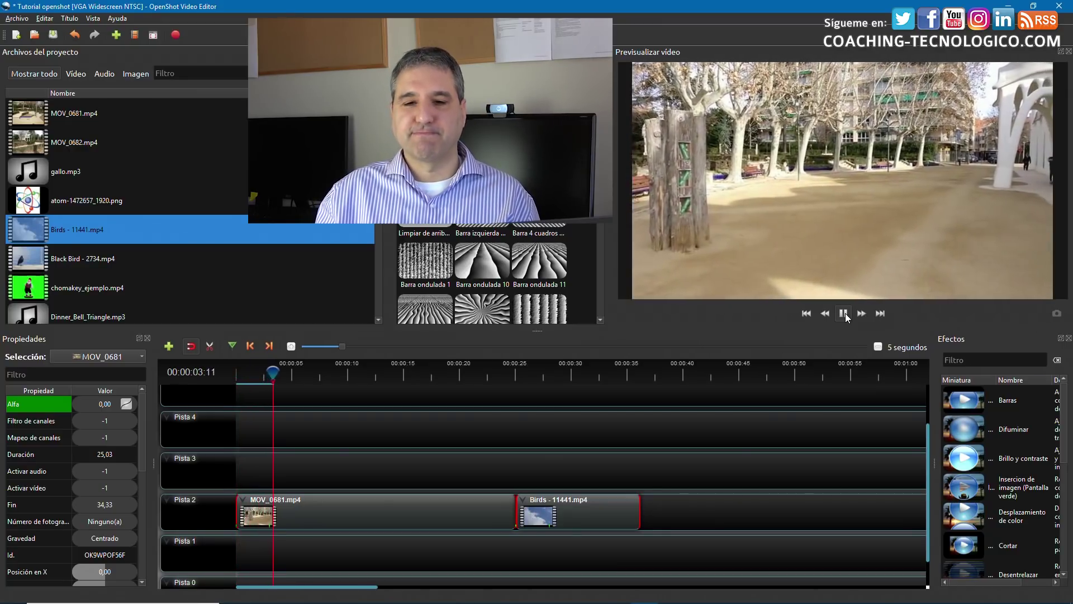
click(844, 313)
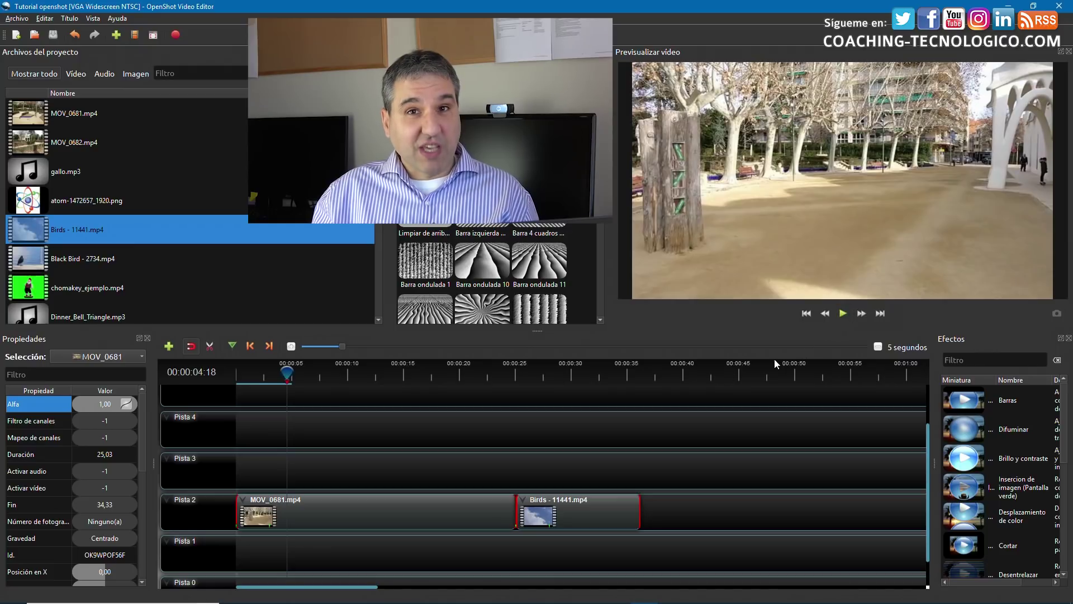
Apply a slow fade-out (Atenuar salida, lento) to the end of Birds - 11441.mp4 and preview its final seconds.
click(310, 376)
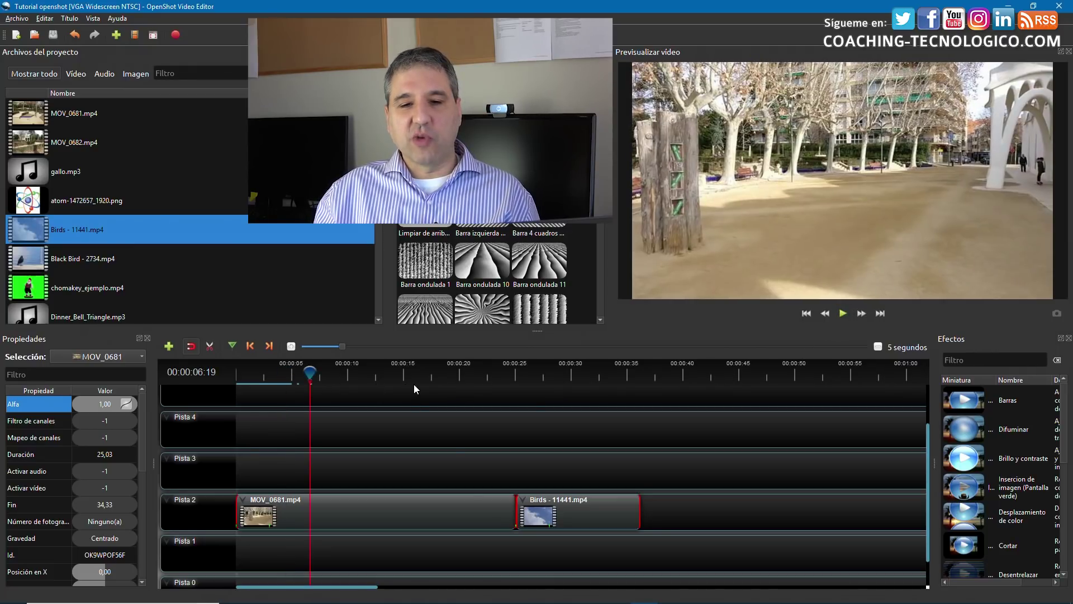
click(473, 502)
drag(312, 368, 629, 373)
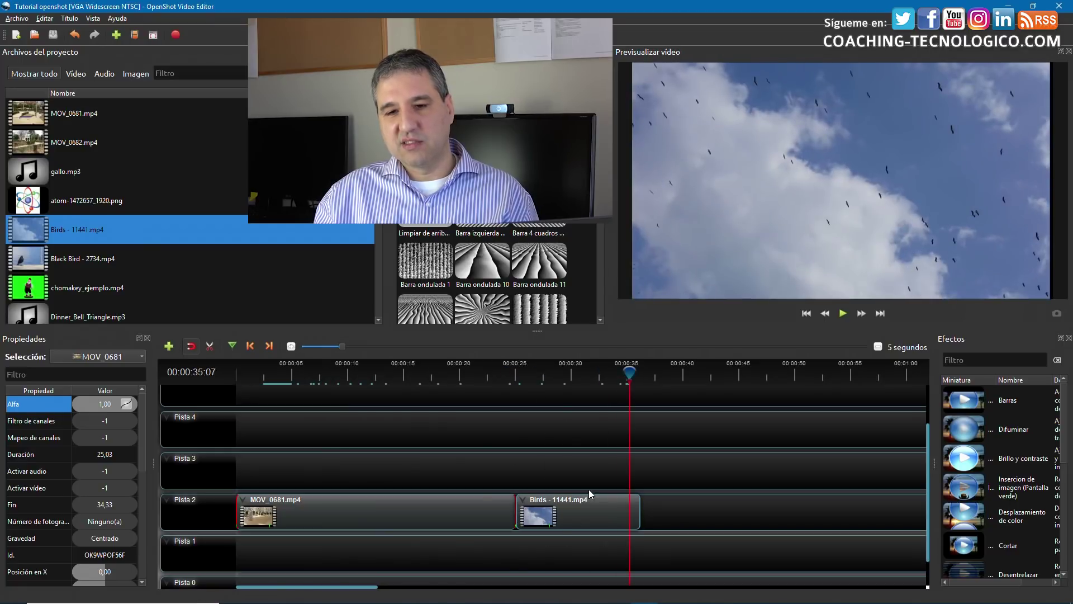
right_click(606, 515)
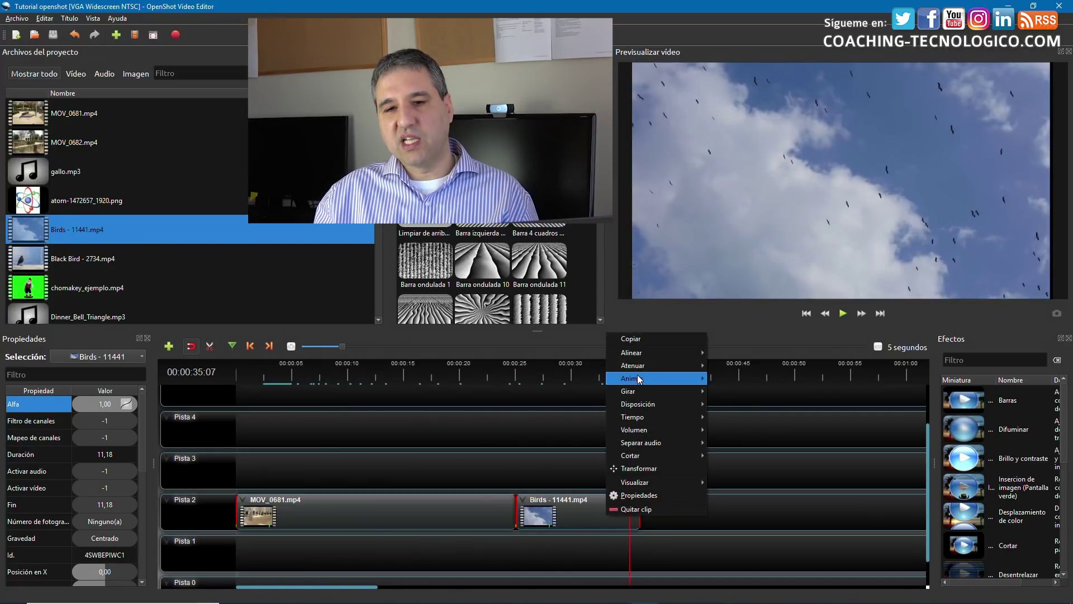
mouse_move(638, 370)
mouse_move(759, 394)
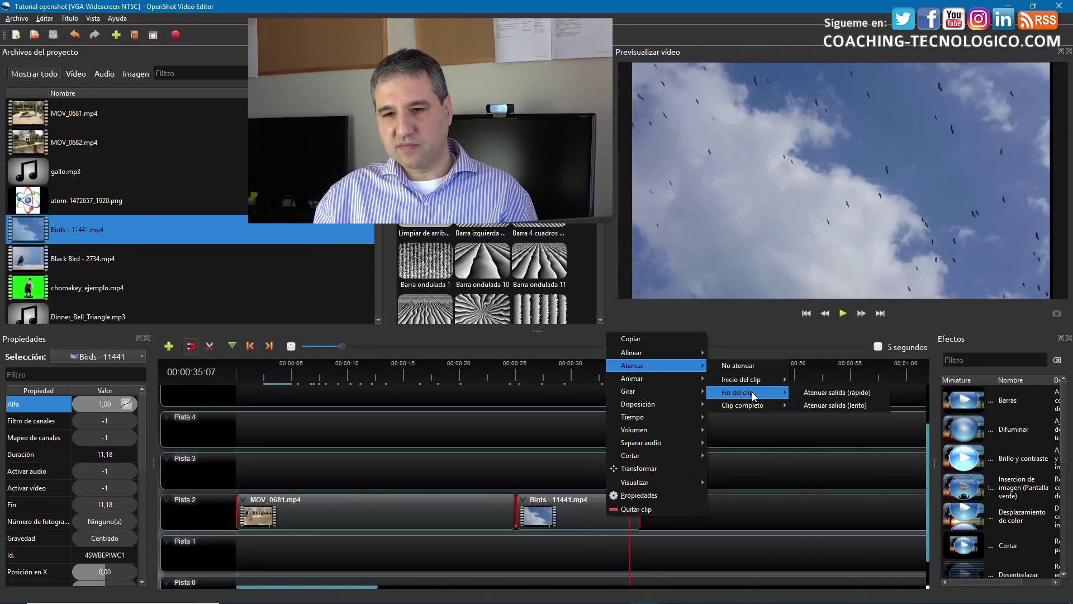
click(827, 405)
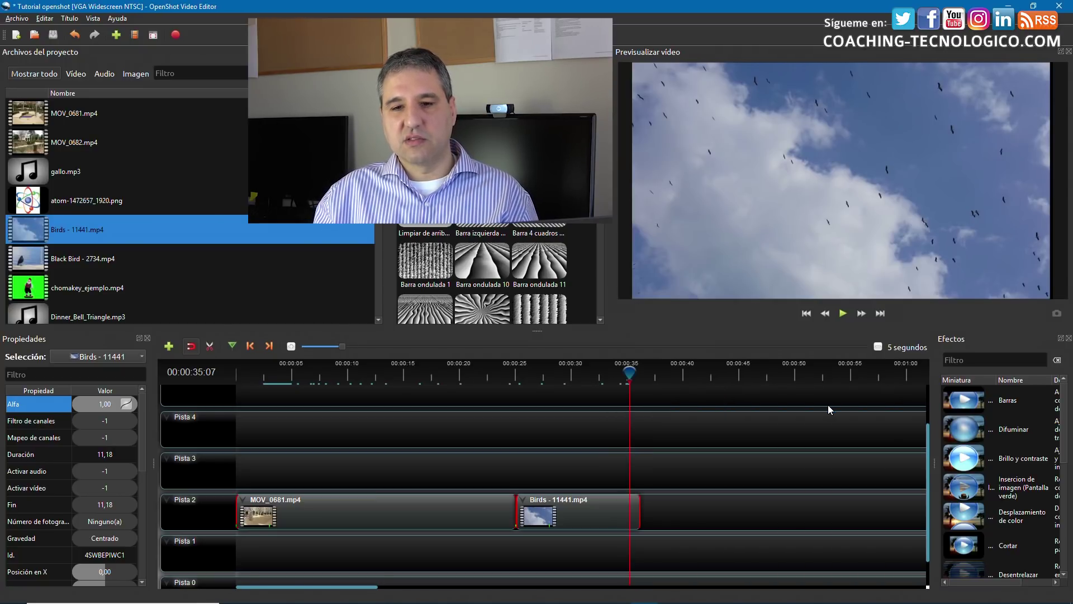
drag(629, 372, 589, 372)
click(842, 314)
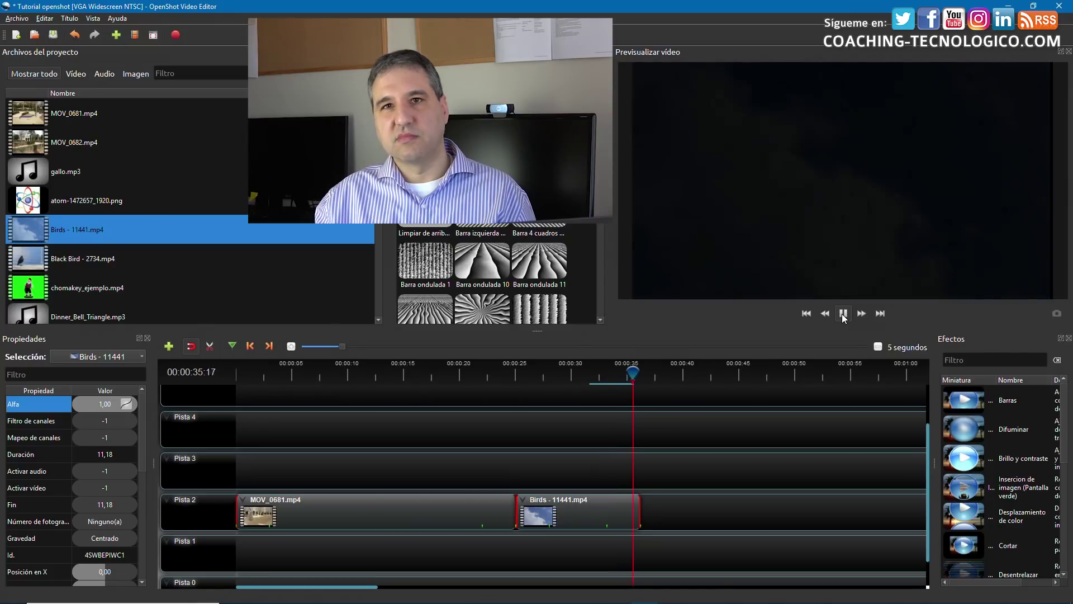
Fade out the volume slowly at the end of Birds - 11441.mp4 and preview the clip's ending.
right_click(612, 512)
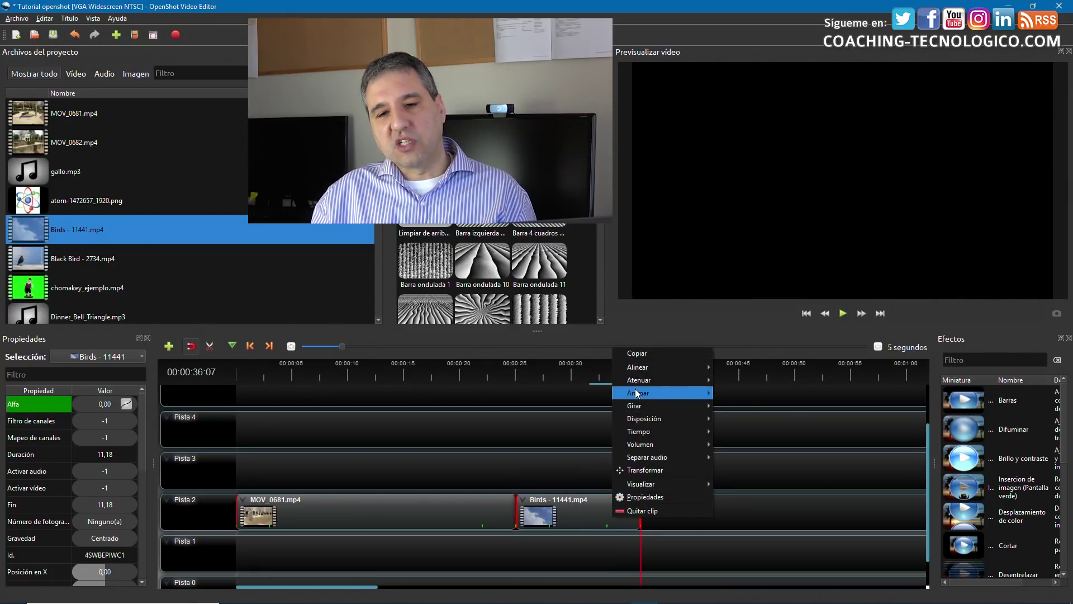
mouse_move(699, 446)
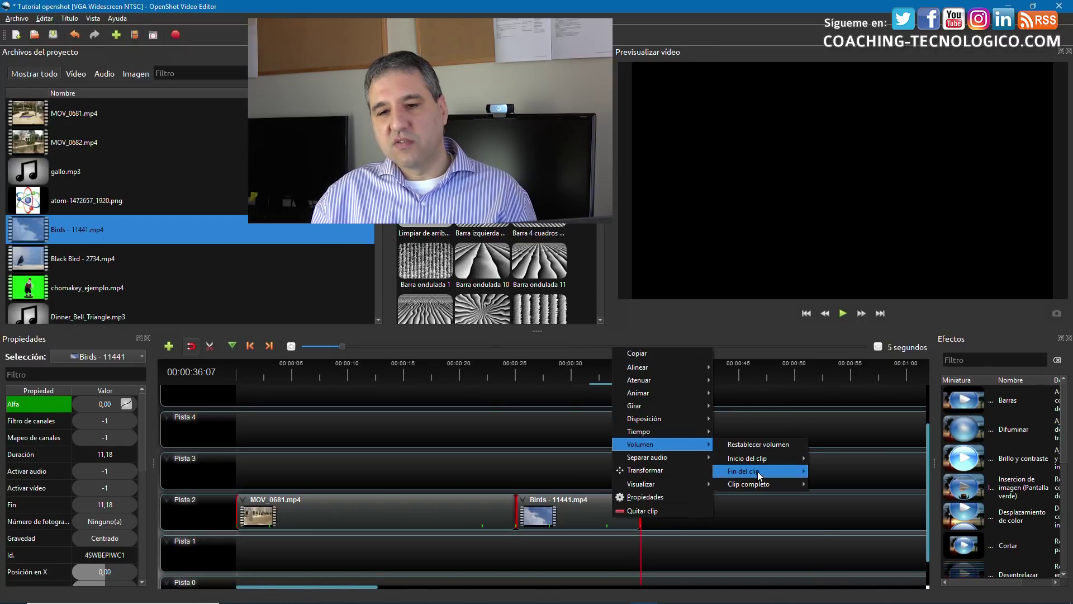
mouse_move(757, 473)
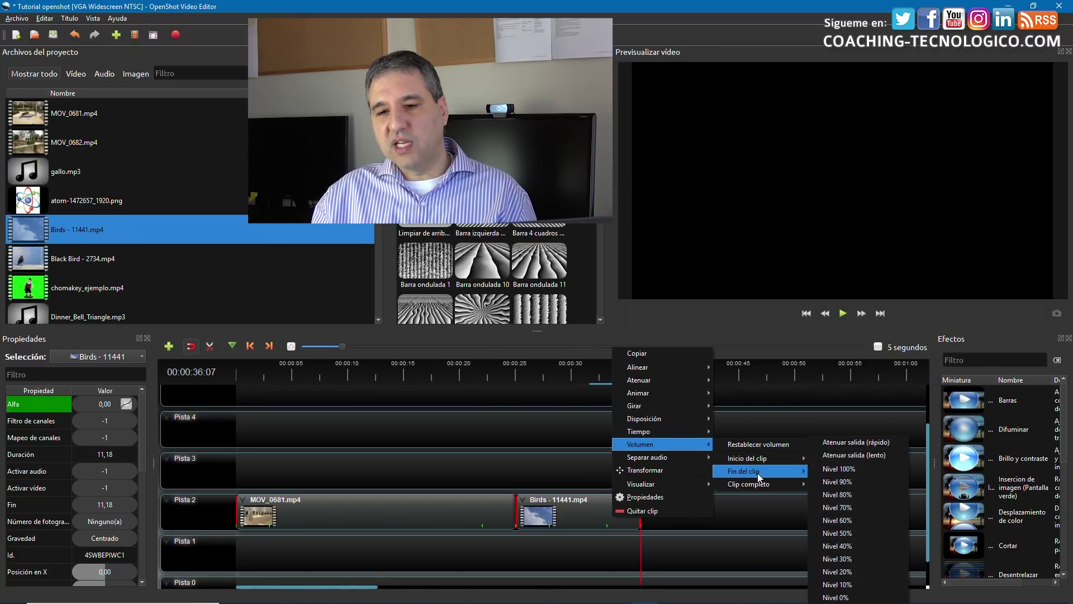
click(840, 457)
drag(639, 376, 615, 375)
click(844, 314)
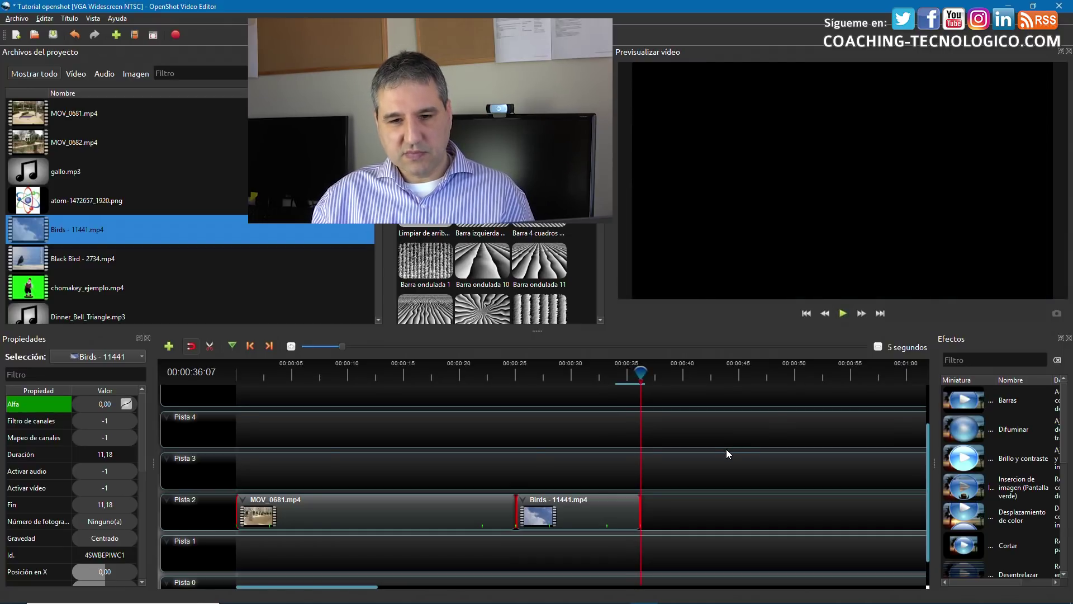
Try placing Birds - 11441.mp4 on Pista 3 at about 5 seconds, above MOV_0681.mp4, and undo that move and the clip's fade-out.
scroll(726, 449, down, 1)
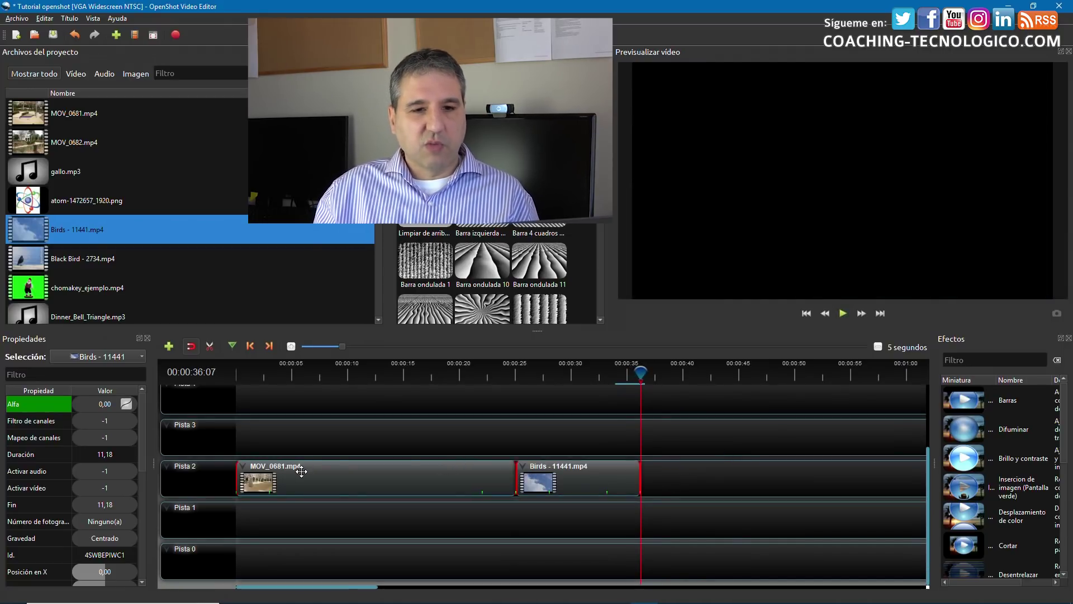
click(376, 480)
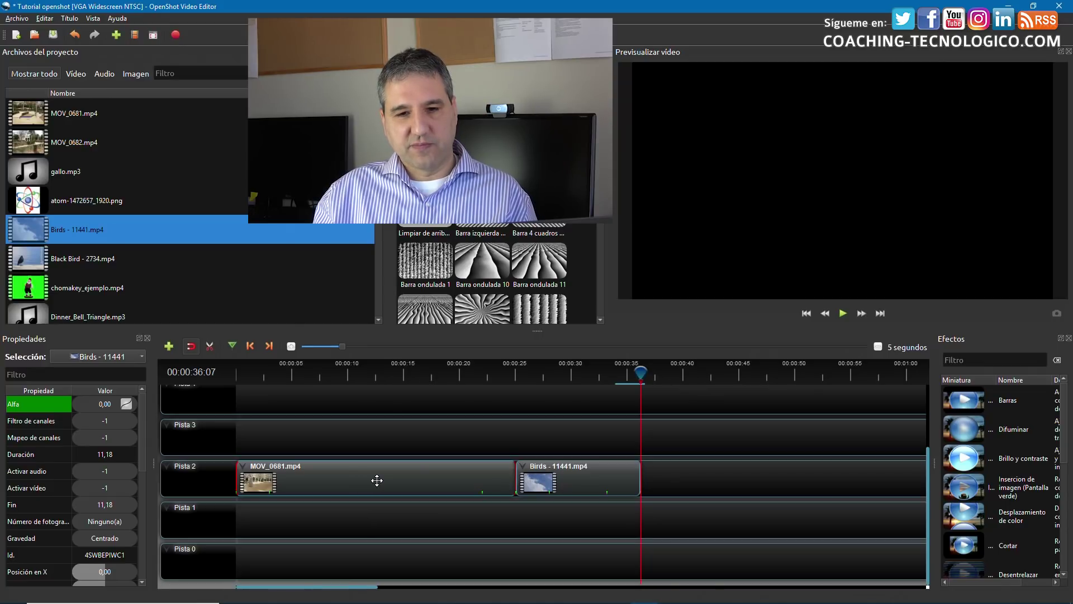
click(549, 478)
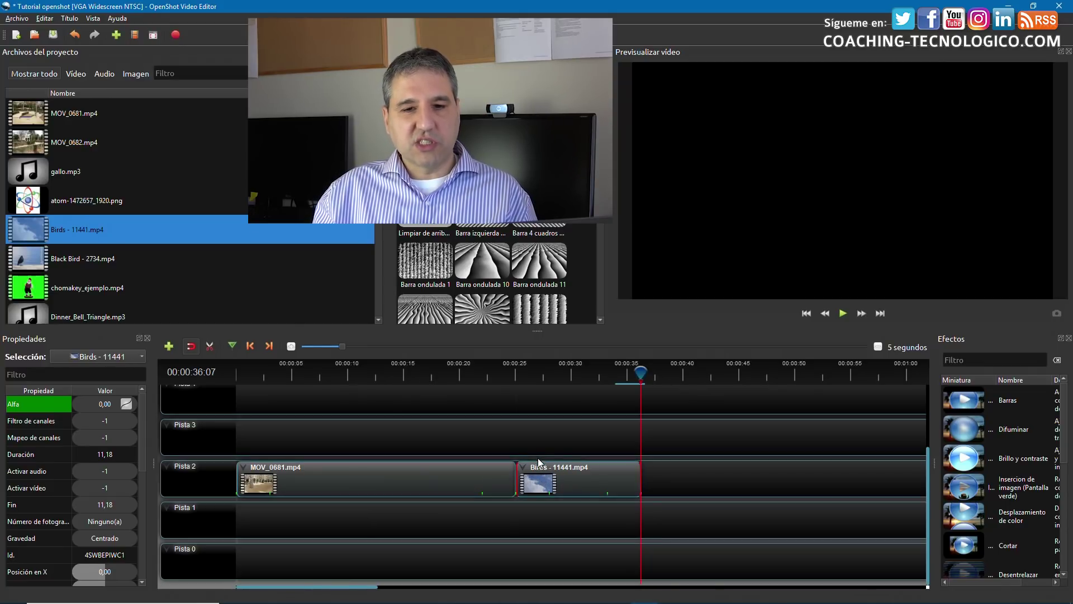
drag(558, 474, 336, 435)
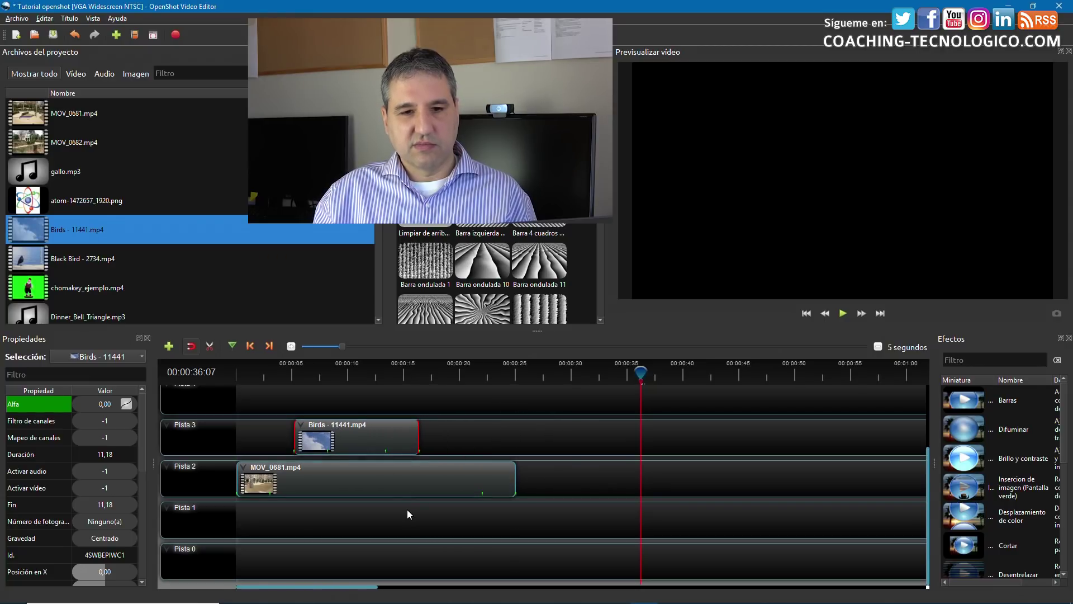
click(352, 488)
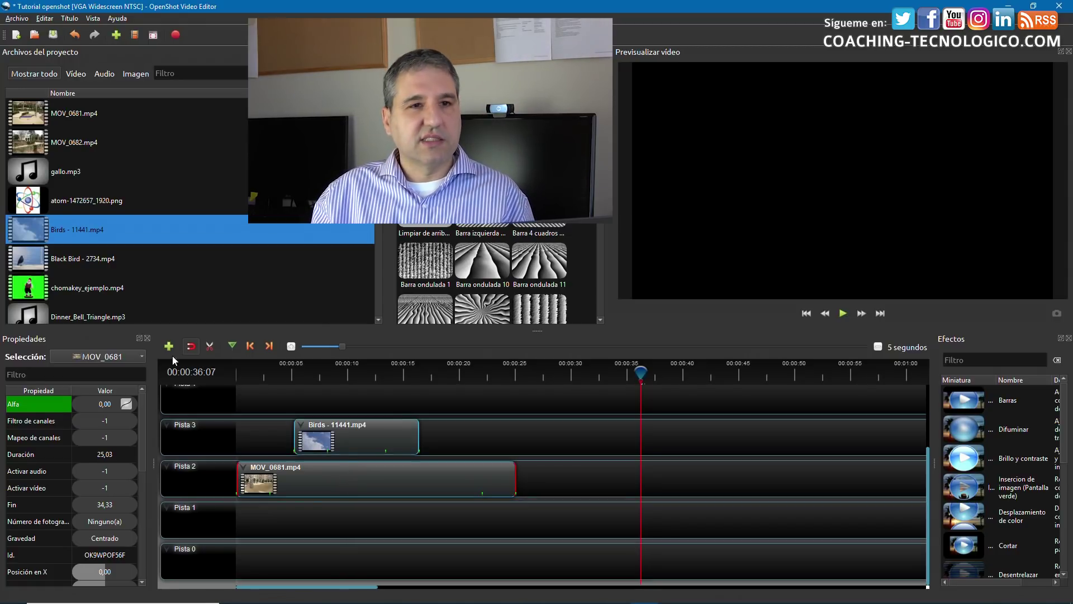
click(76, 33)
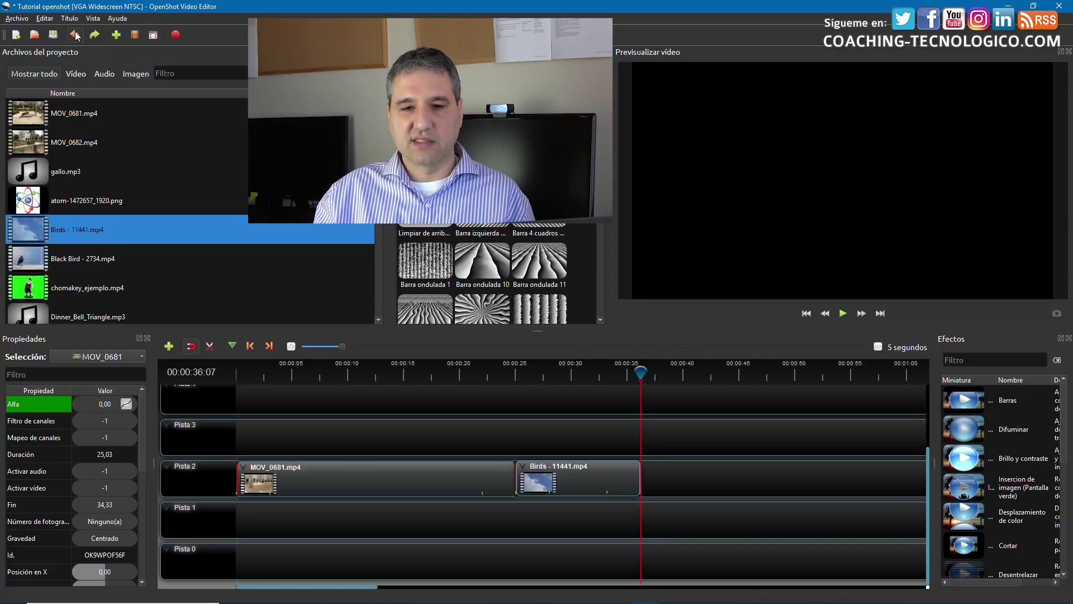
click(75, 33)
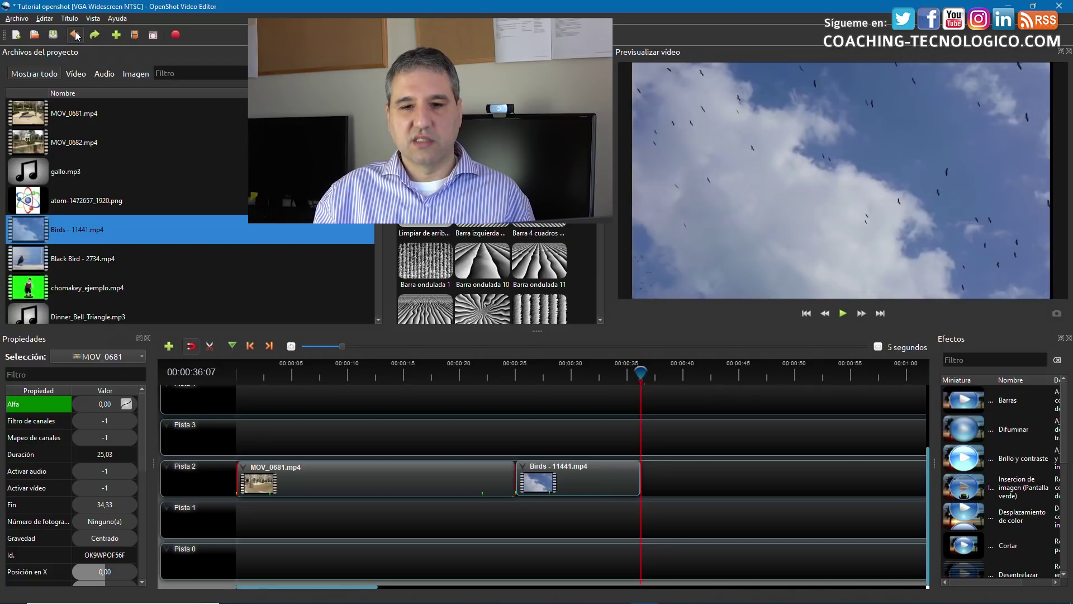
Remove all fades from MOV_0681.mp4 and Birds - 11441.mp4 on Pista 2 with the No atenuar option.
right_click(321, 472)
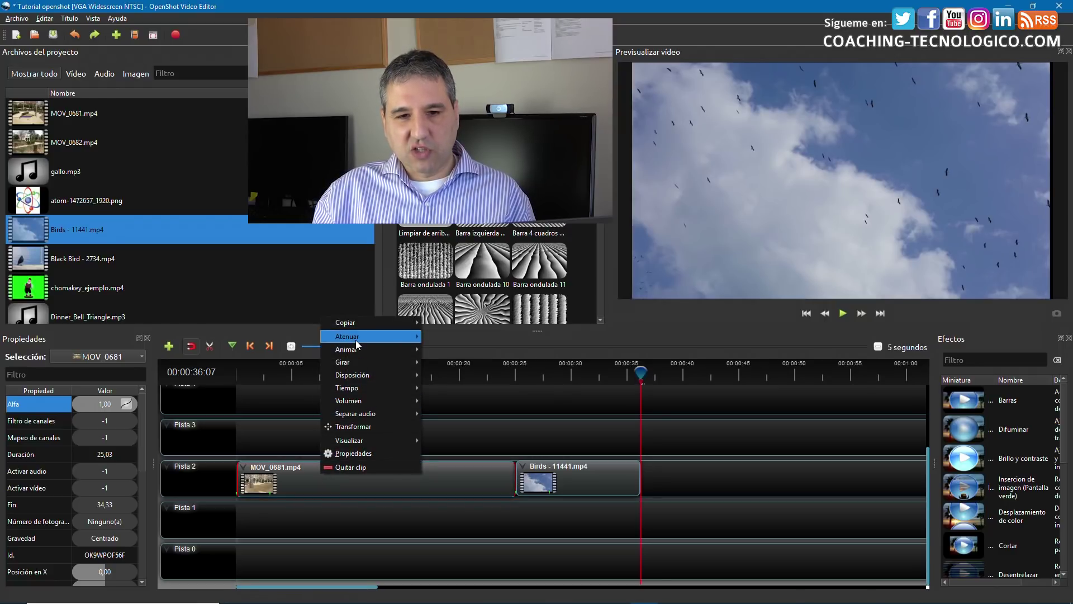
mouse_move(356, 338)
click(460, 337)
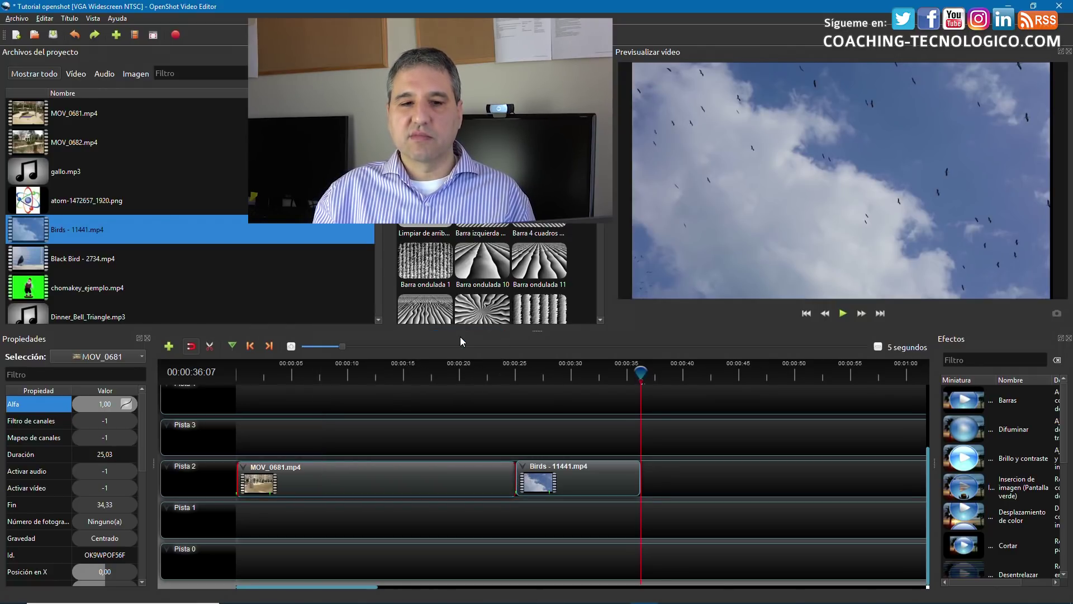
right_click(566, 473)
mouse_move(585, 338)
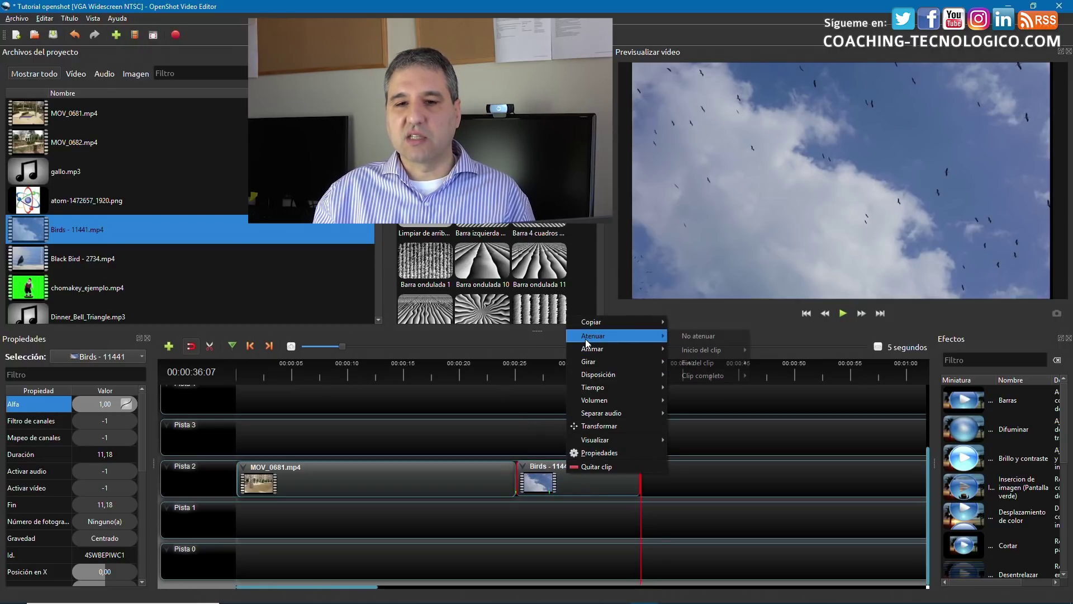
click(714, 338)
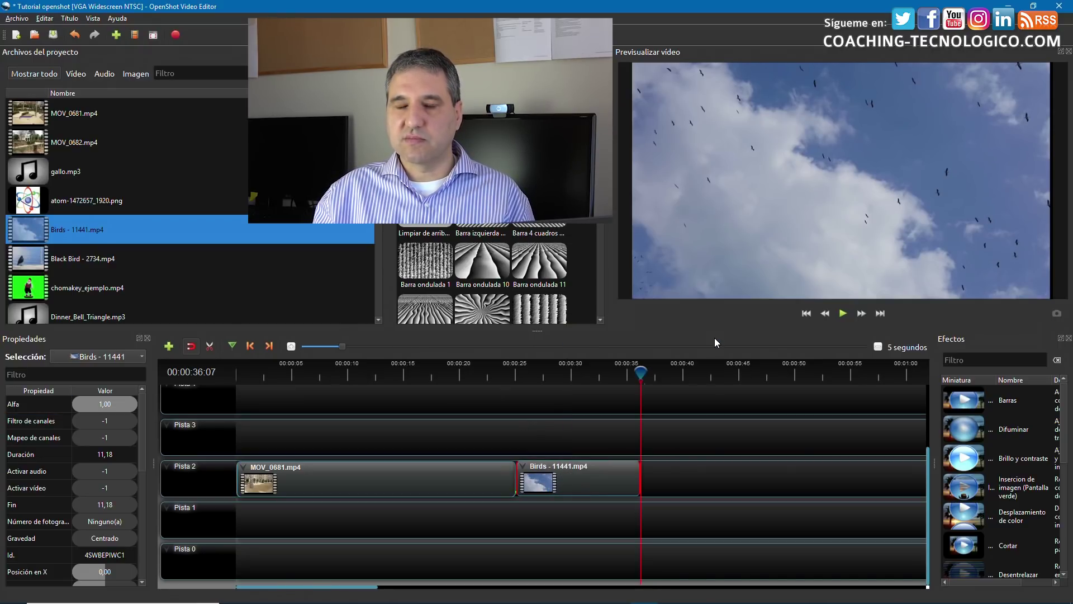
click(419, 480)
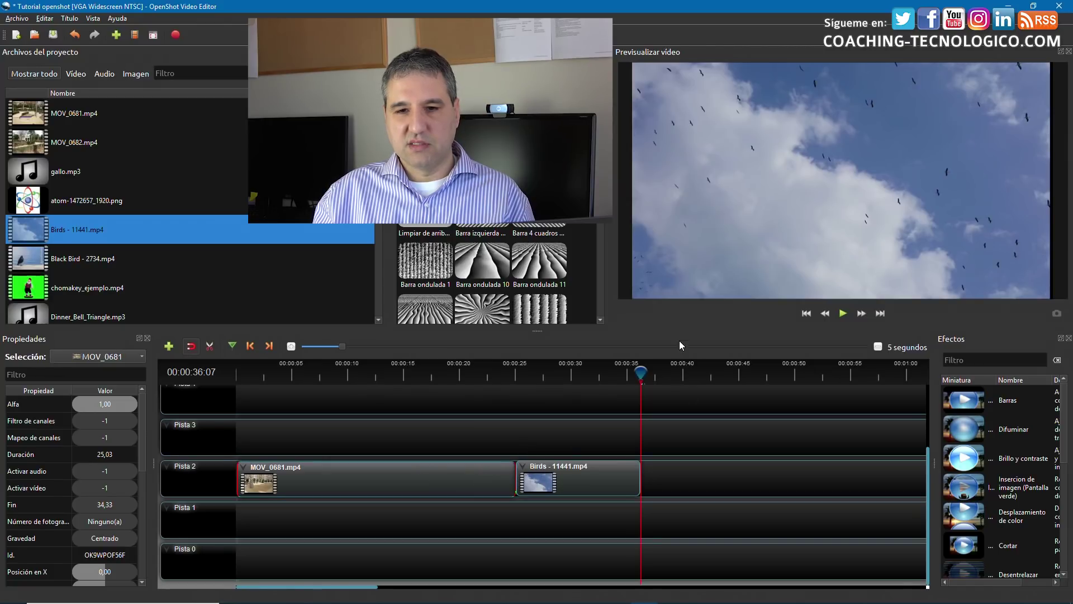
Preview the last seconds of Birds - 11441.mp4 on Pista 2 through to the clip's end.
drag(638, 371, 621, 372)
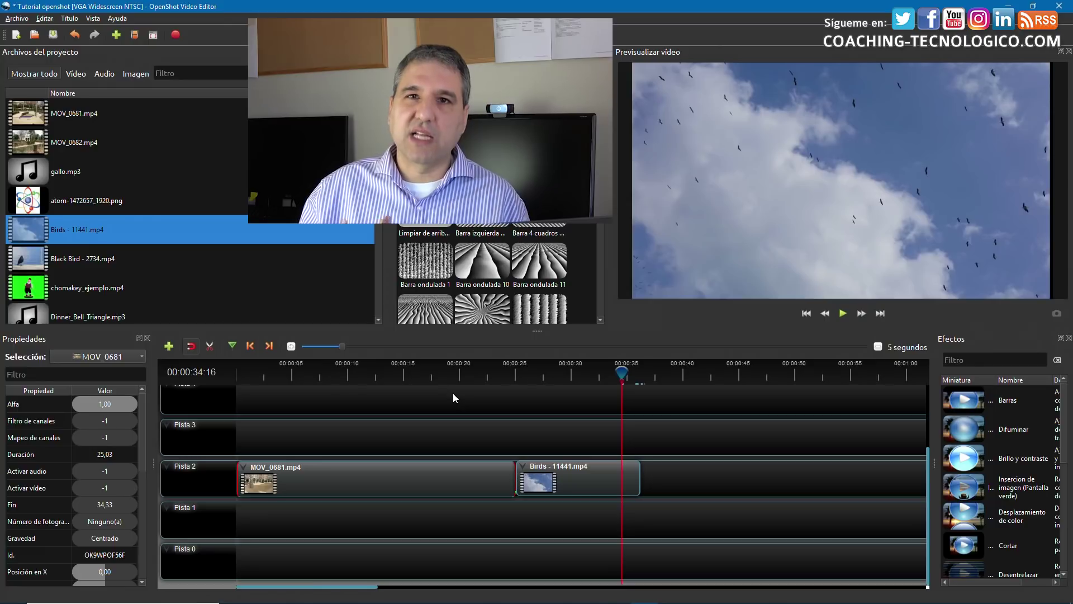
mouse_move(621, 372)
mouse_down()
mouse_move(540, 372)
mouse_move(626, 372)
mouse_up()
click(848, 314)
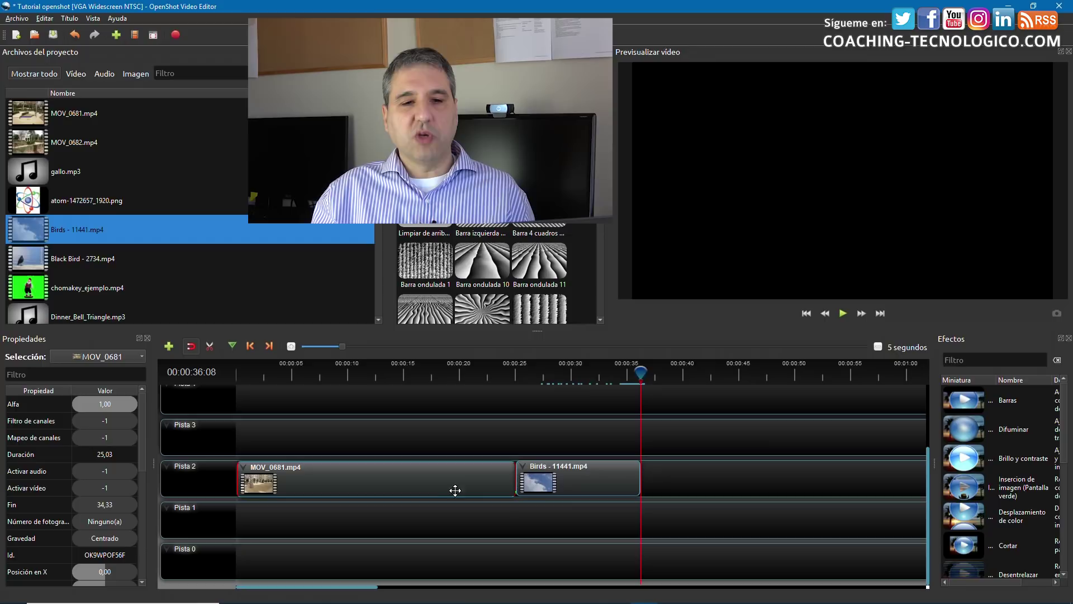
Move MOV_0681.mp4 down to Pista 1 and shift Birds - 11441.mp4 on Pista 2 to start at about 7.5 seconds, overlapping it.
drag(450, 482, 448, 511)
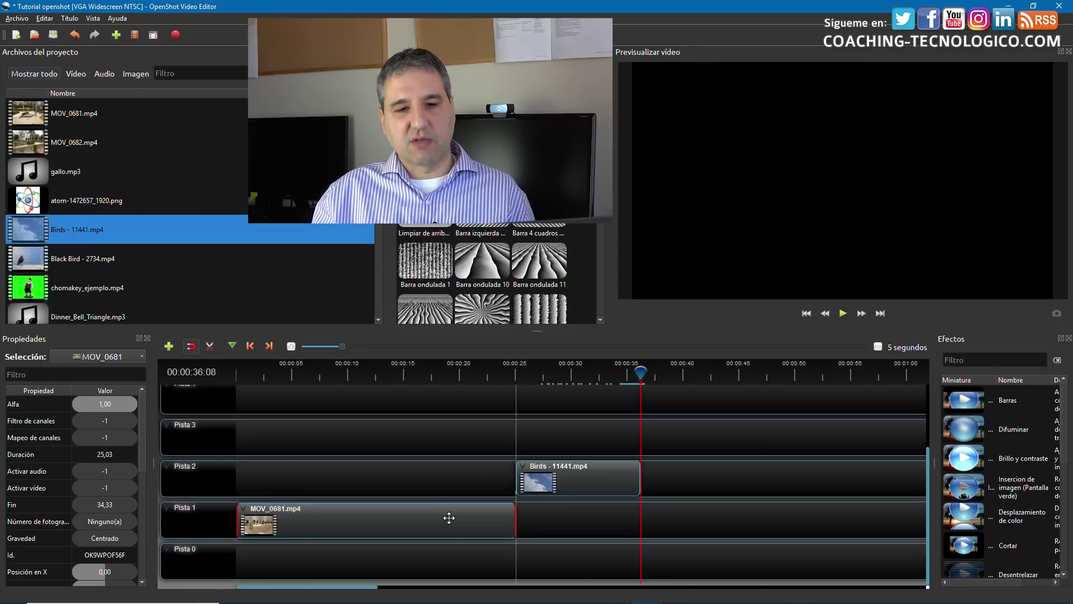
click(603, 478)
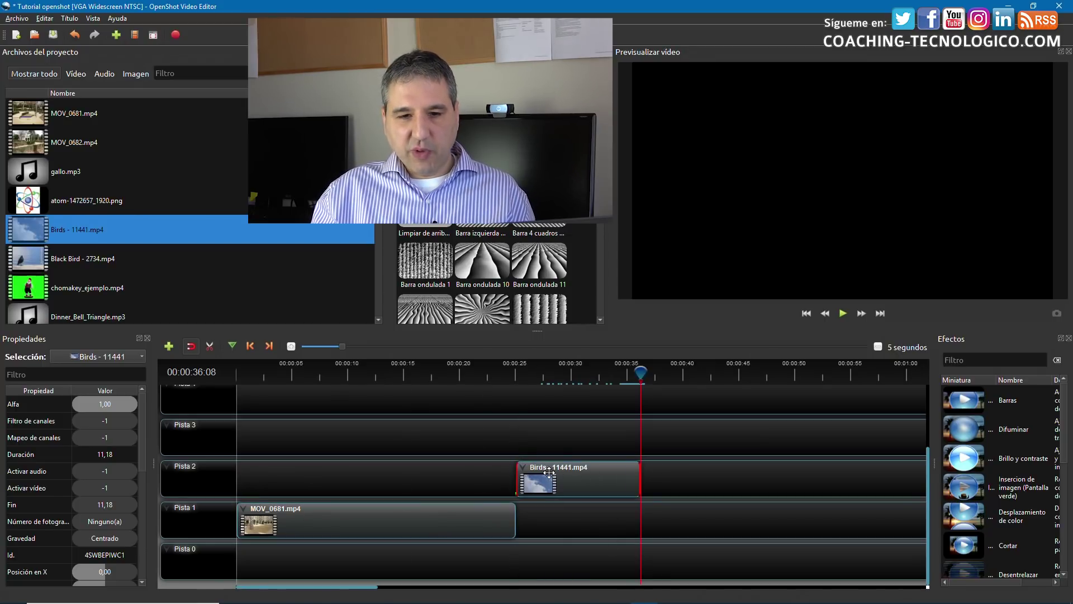
drag(584, 485, 389, 473)
Play the overlapping clips from about 3 seconds and pause shortly after Birds - 11441.mp4 begins, at about 10 seconds.
drag(644, 374, 267, 378)
click(842, 314)
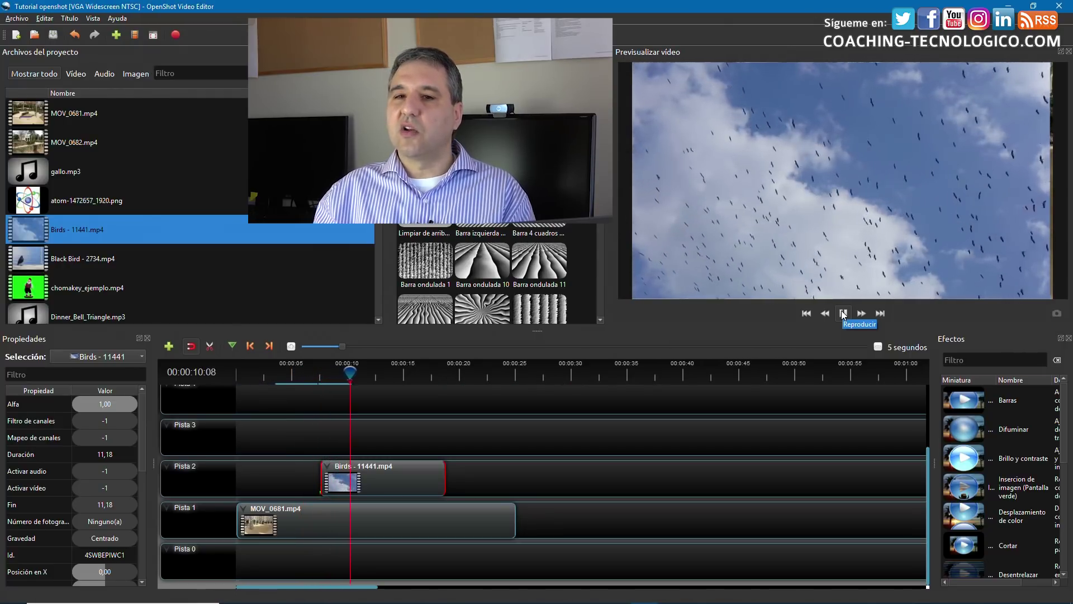
click(843, 314)
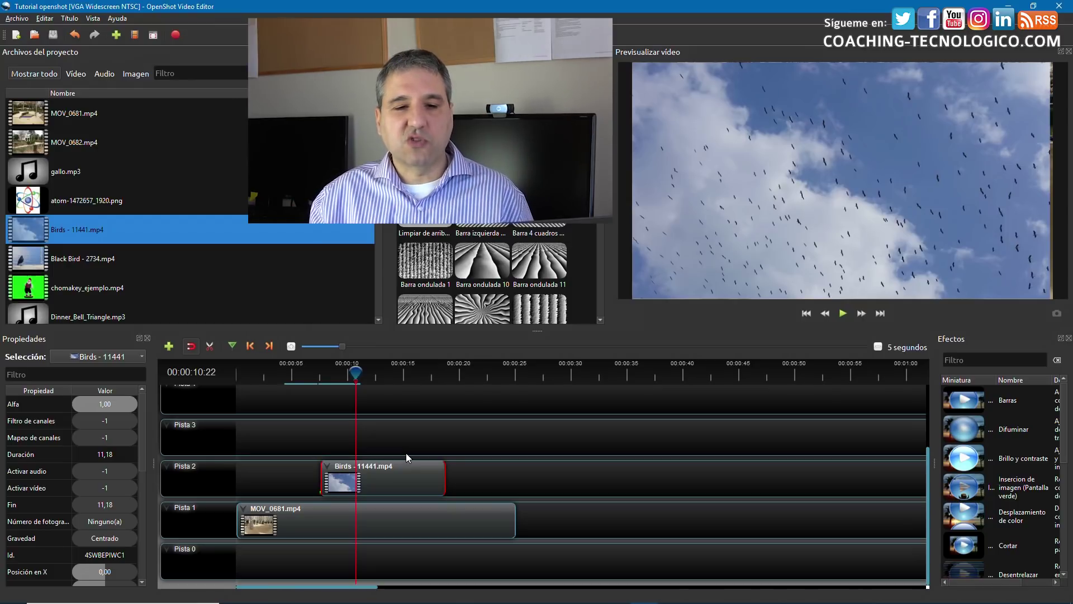
Lower the volume of the complete Birds - 11441.mp4 clip on Pista 2.
right_click(359, 479)
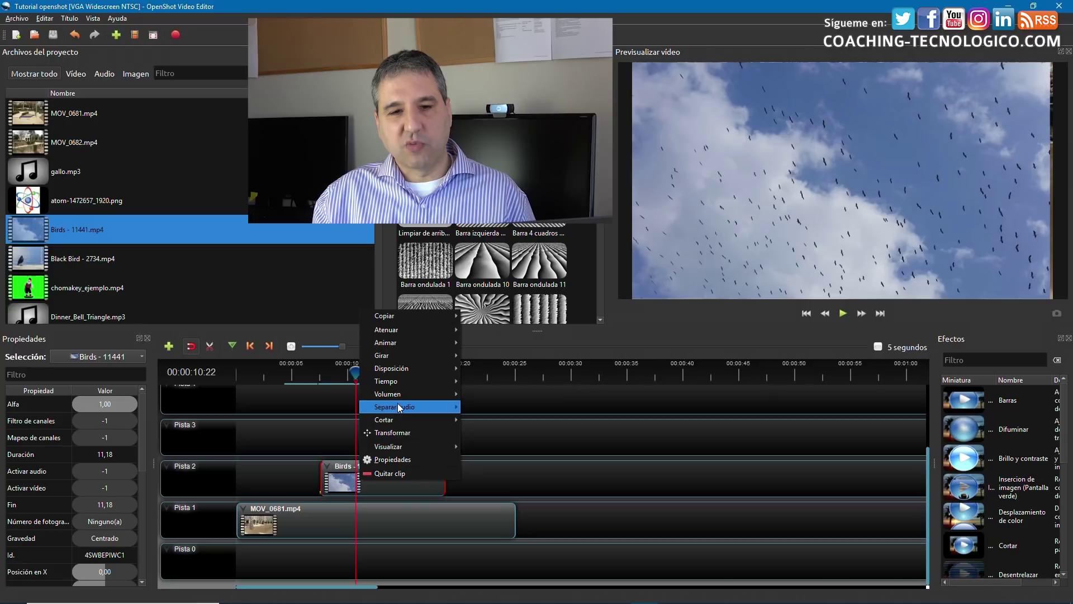
mouse_move(400, 393)
mouse_move(498, 432)
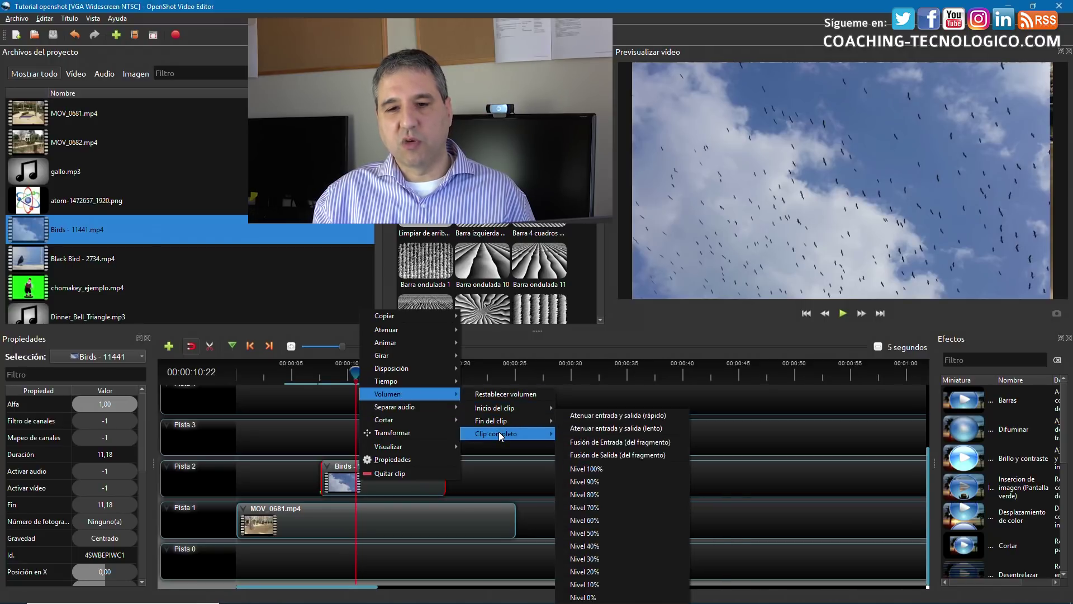
click(571, 588)
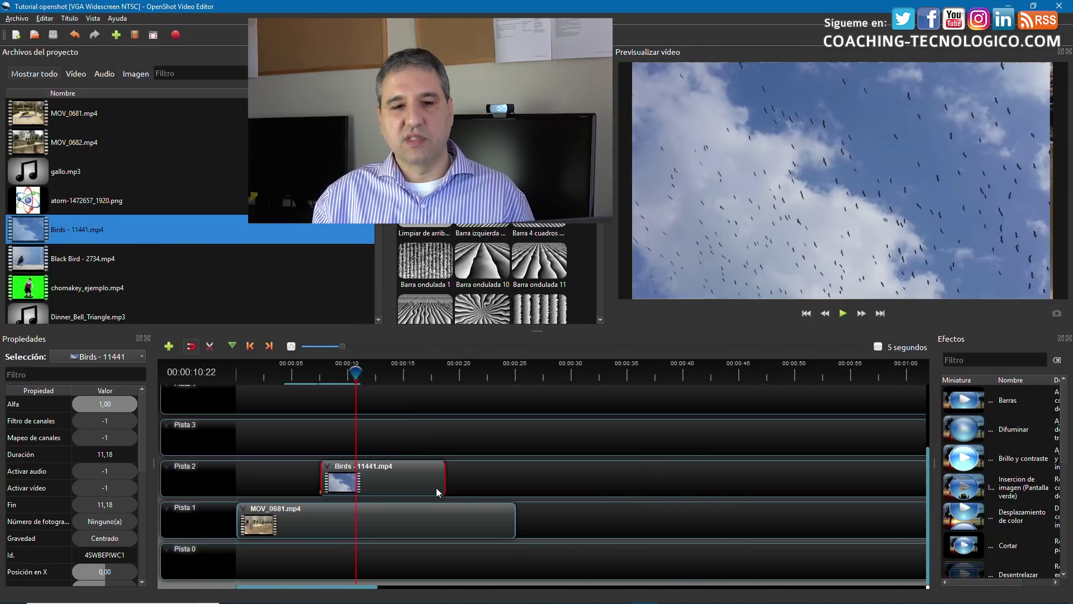
Shorten the Birds - 11441.mp4 clip on Pista 2 to about 4,34 seconds and play the section around it.
drag(443, 483, 366, 476)
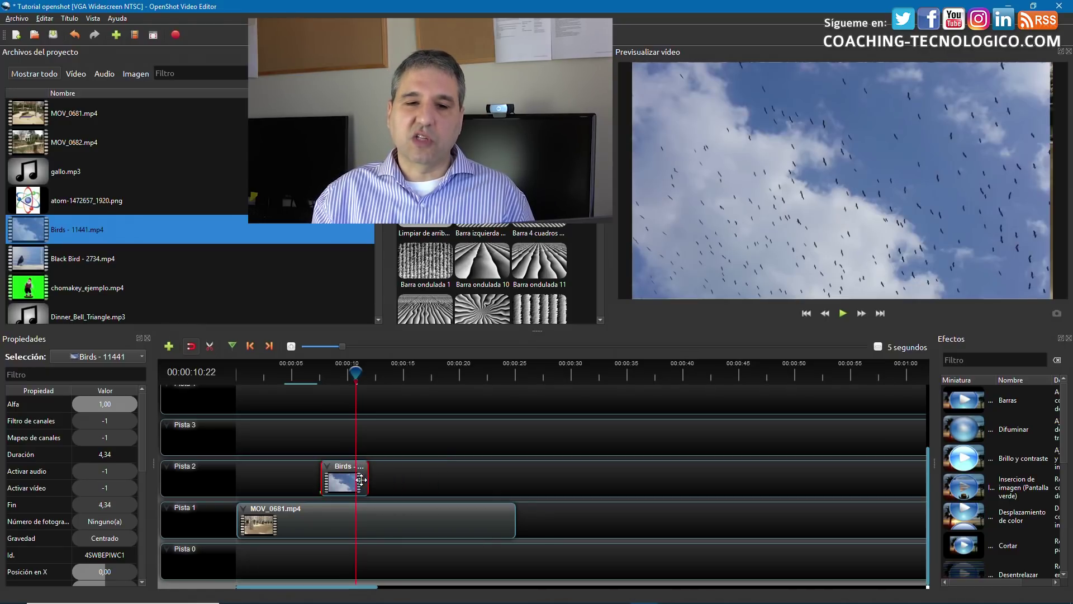
drag(355, 370, 312, 370)
click(842, 313)
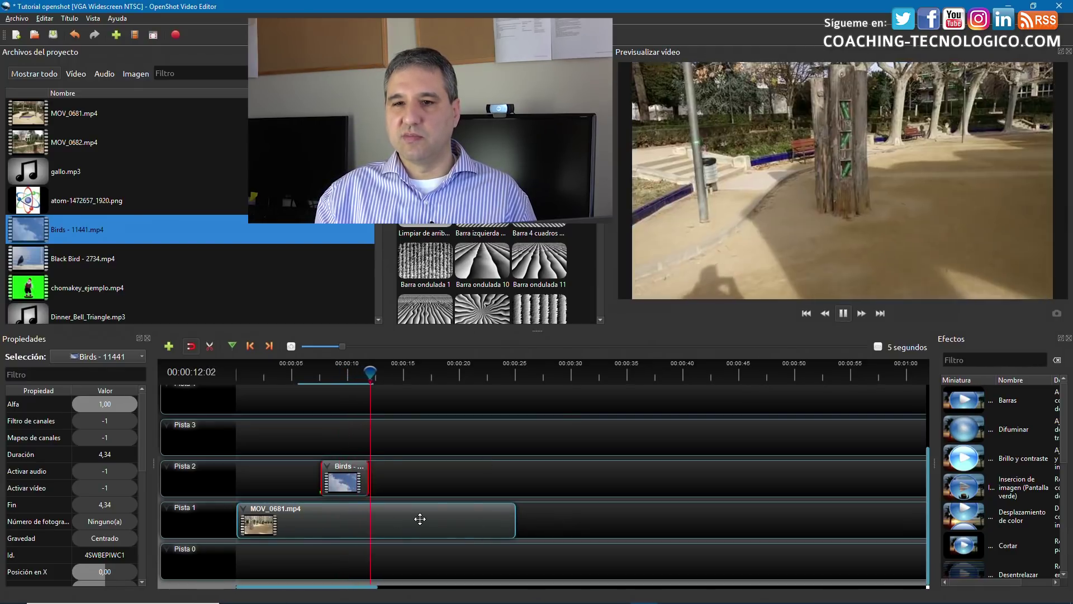
click(844, 314)
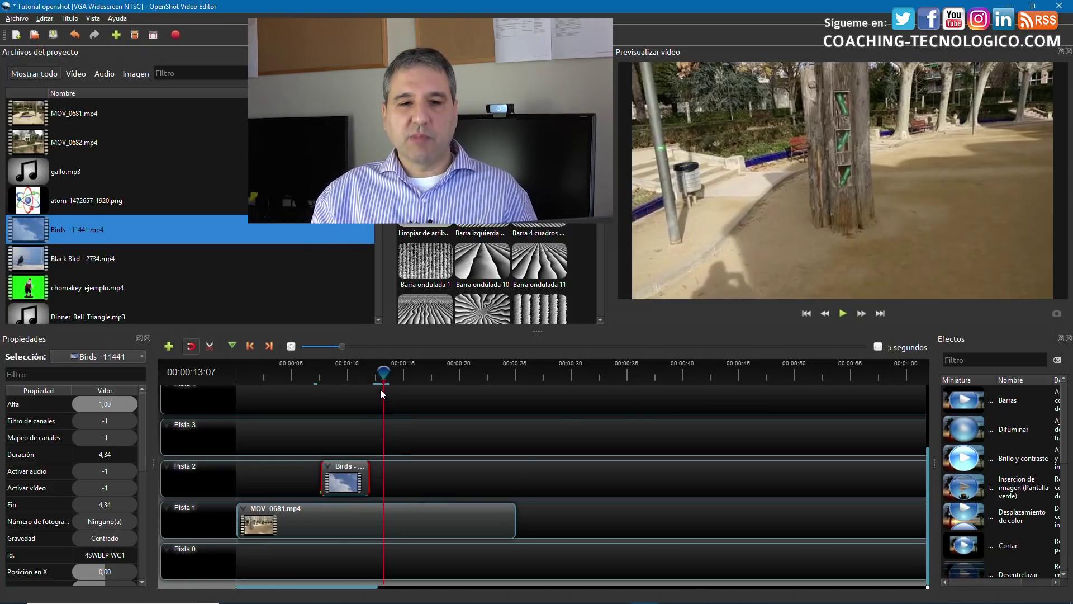
At 00:00:07:20, shrink the Birds clip's picture with Transform and place it in the lower-right area of the video frame.
drag(384, 371, 325, 371)
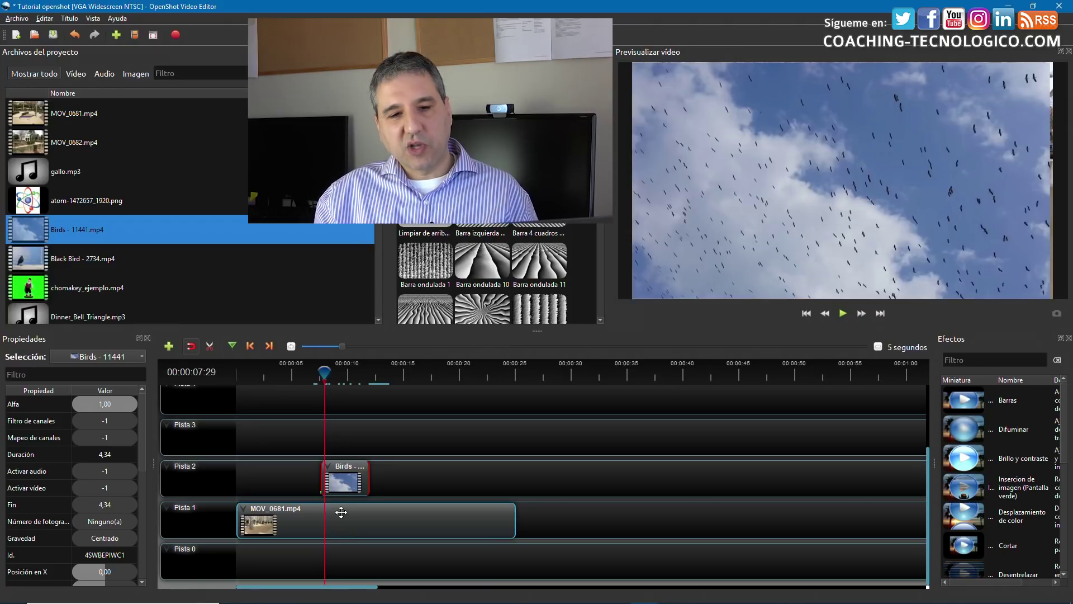
right_click(347, 478)
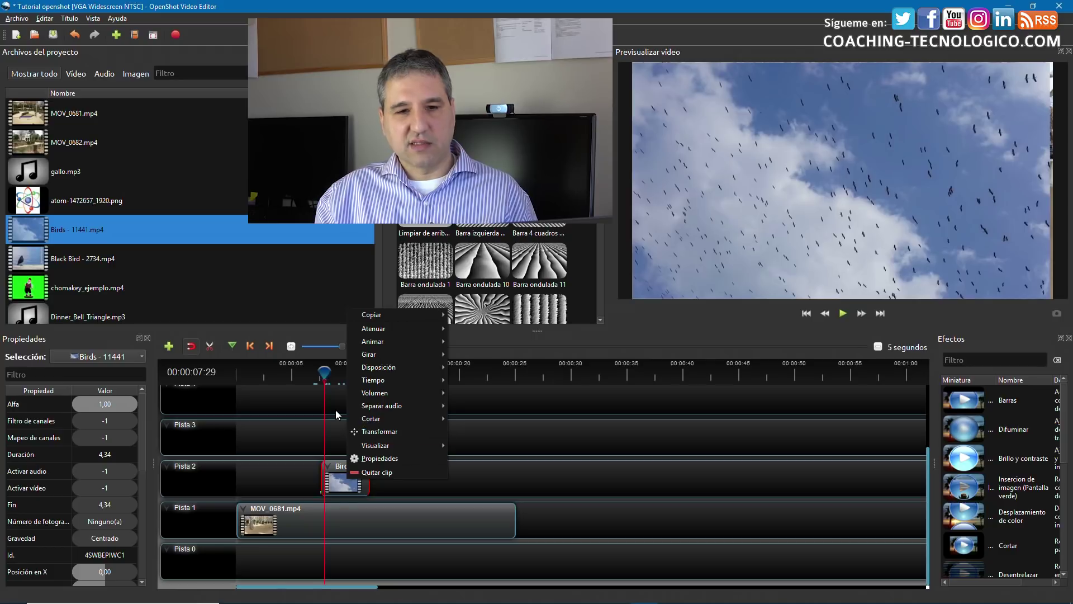
click(324, 370)
click(322, 369)
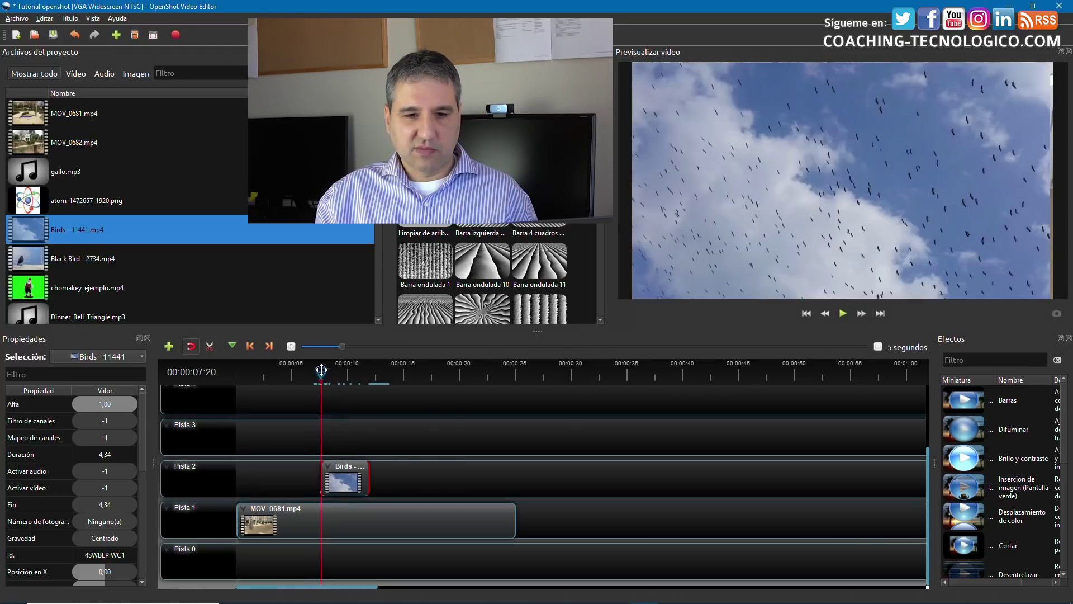
right_click(341, 480)
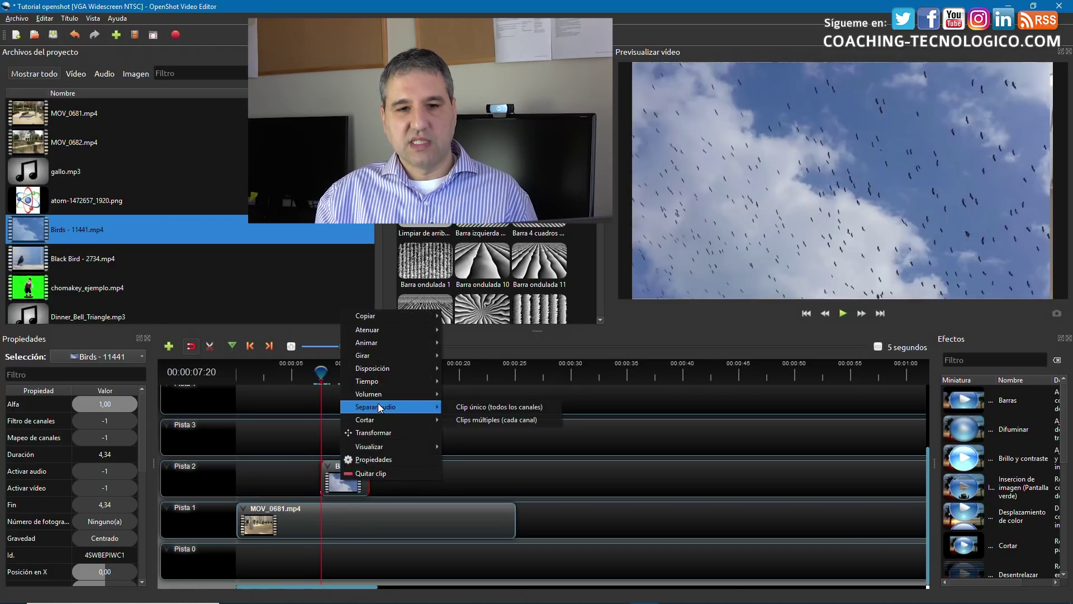
click(378, 432)
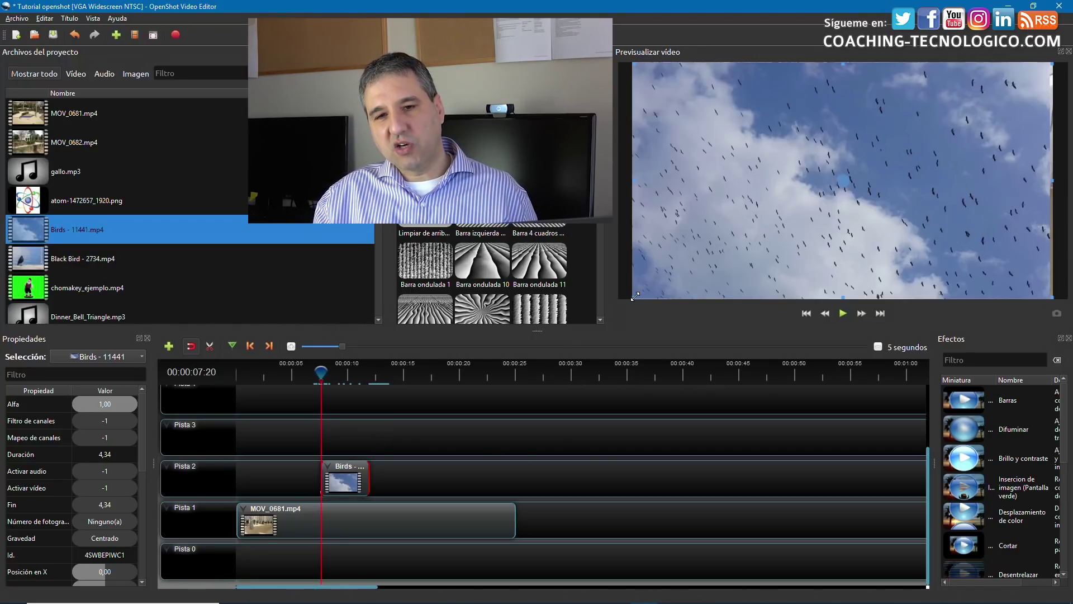
drag(634, 301, 797, 222)
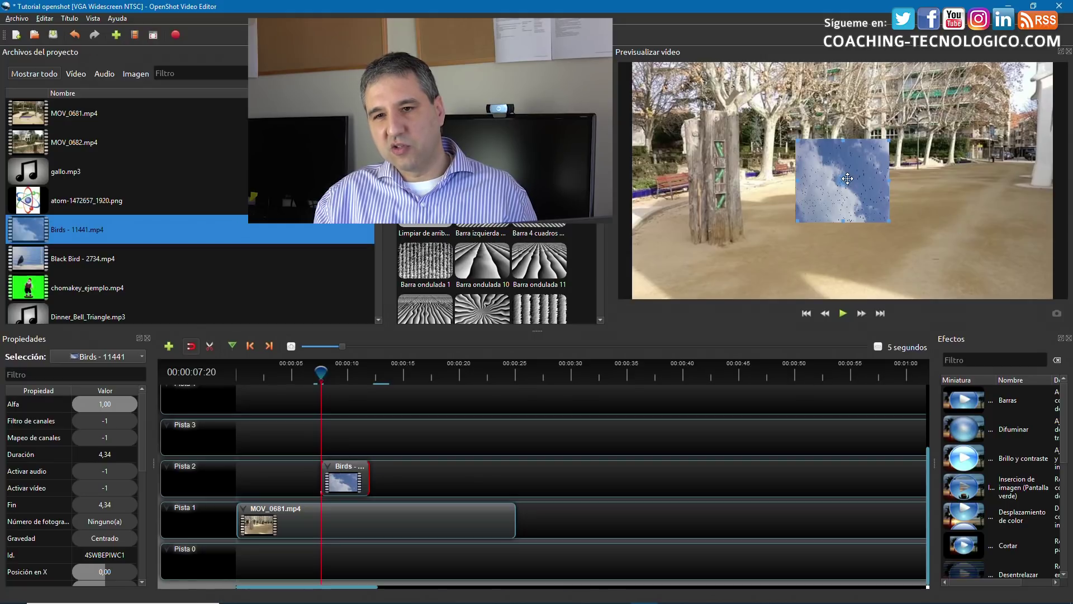
drag(853, 183, 994, 241)
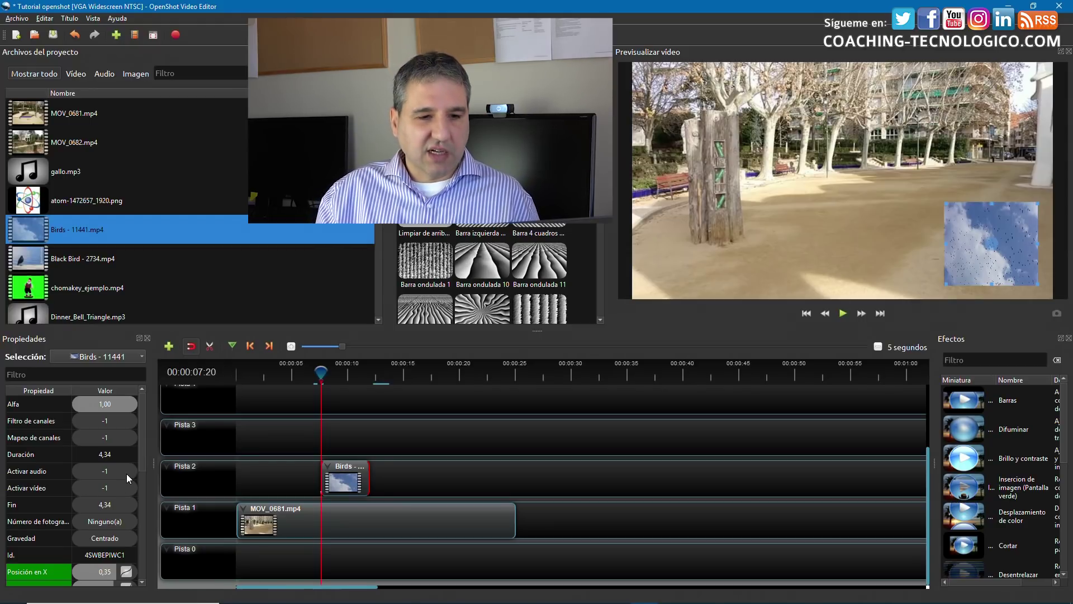
Set the Birds clip's X and Y scale to 0,29 and shift its picture to an X position of about 0,30.
scroll(127, 474, down, 2)
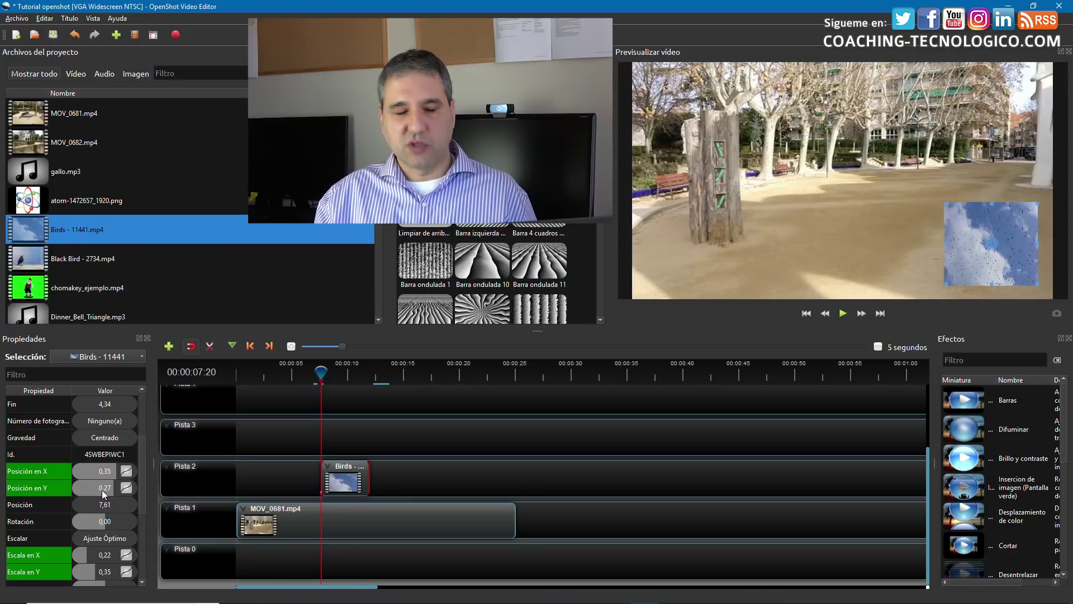
drag(102, 472, 114, 471)
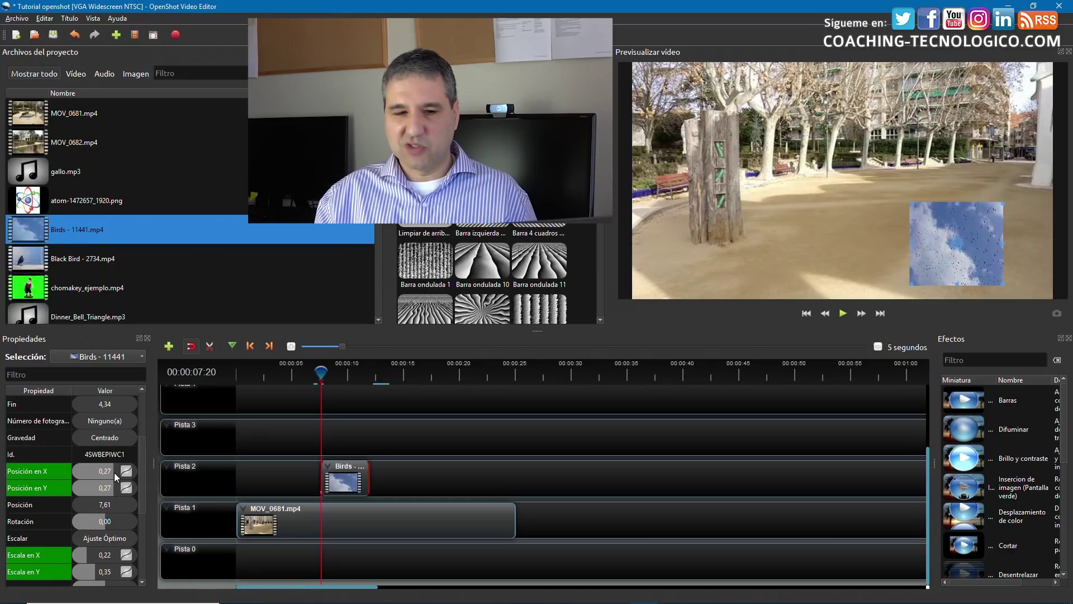
scroll(89, 538, down, 1)
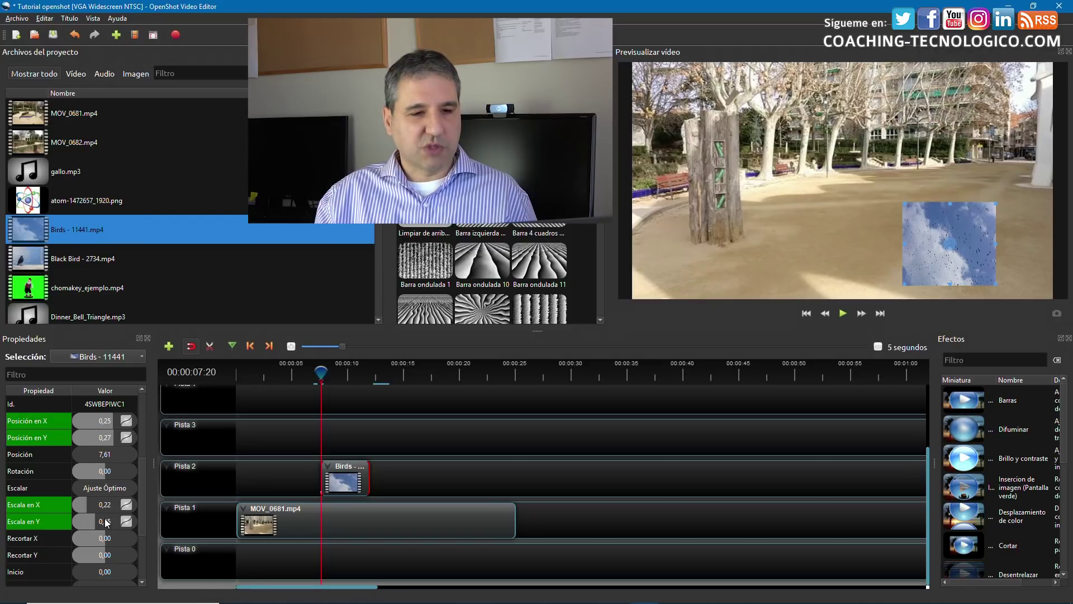
drag(106, 521, 92, 522)
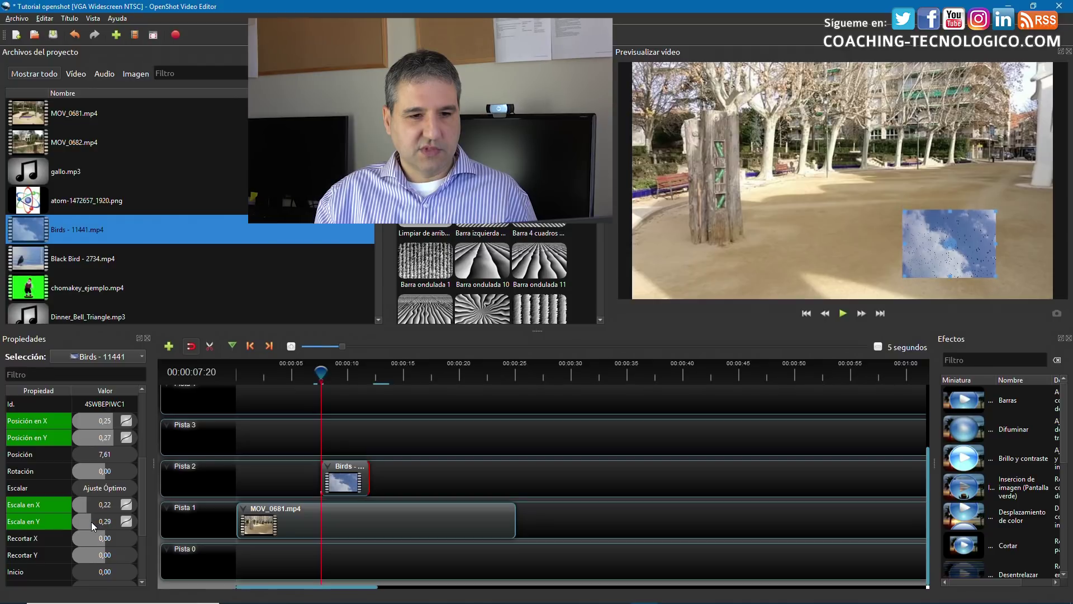
drag(105, 507, 92, 504)
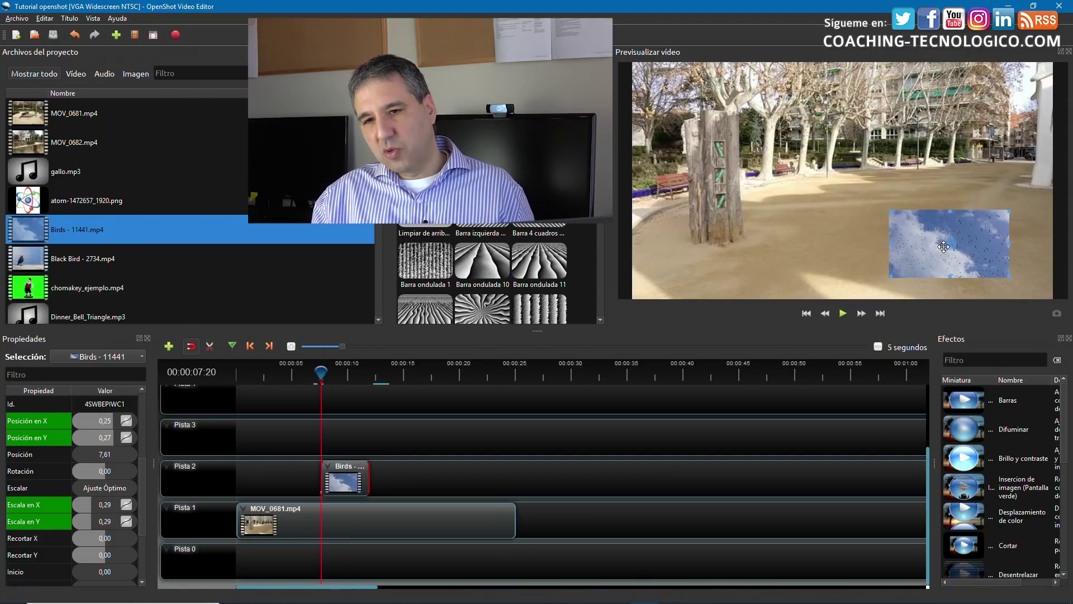
drag(949, 246, 968, 247)
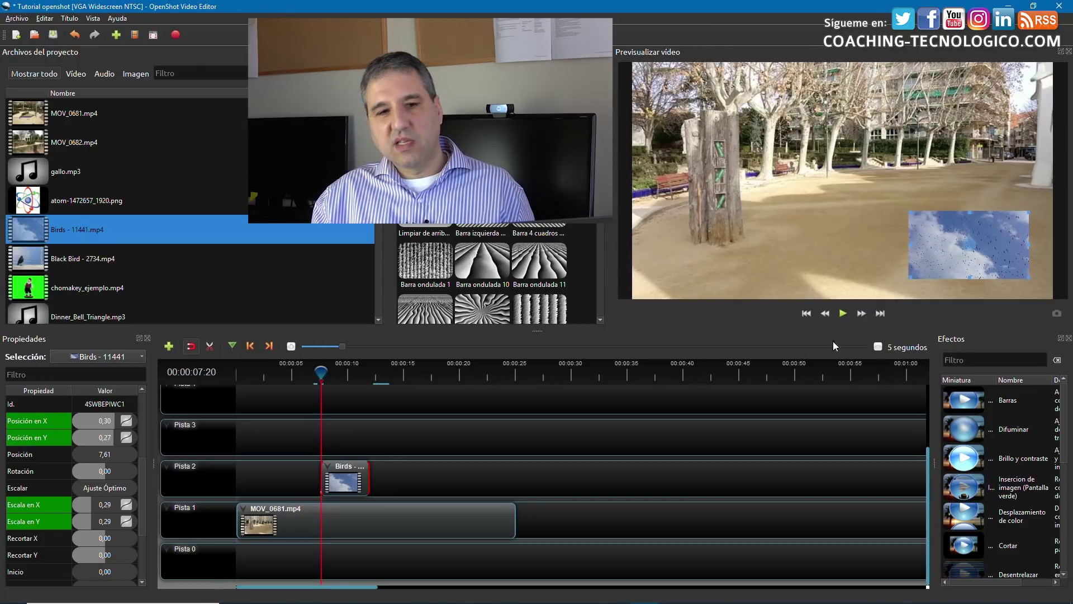
Play the timeline from about 00:00:05:08 past the end of the Birds clip to check the picture-in-picture overlay.
drag(322, 372, 295, 372)
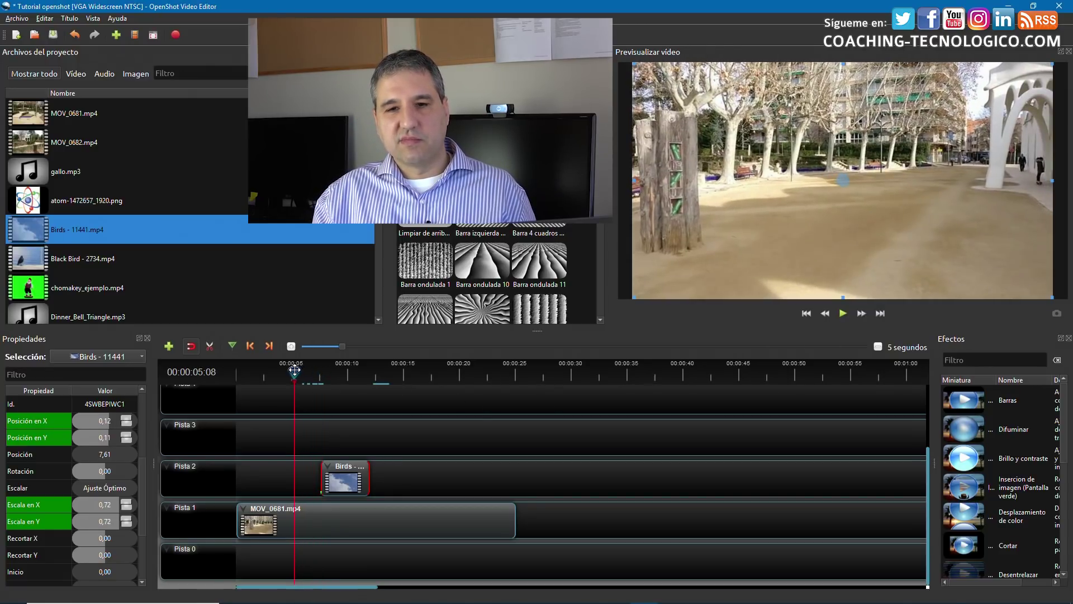
click(844, 314)
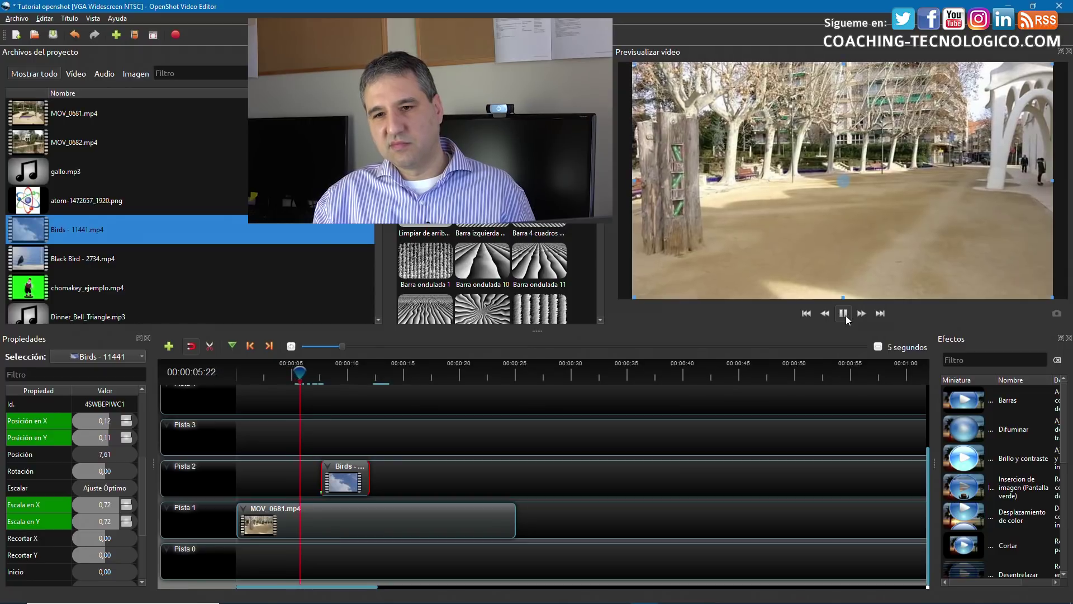
click(379, 529)
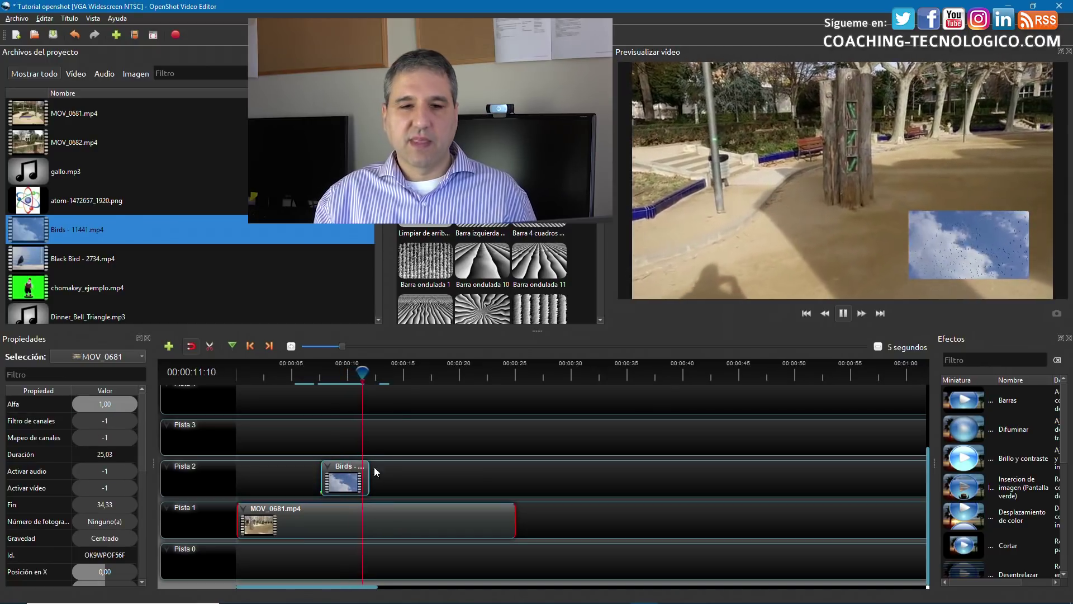
click(345, 479)
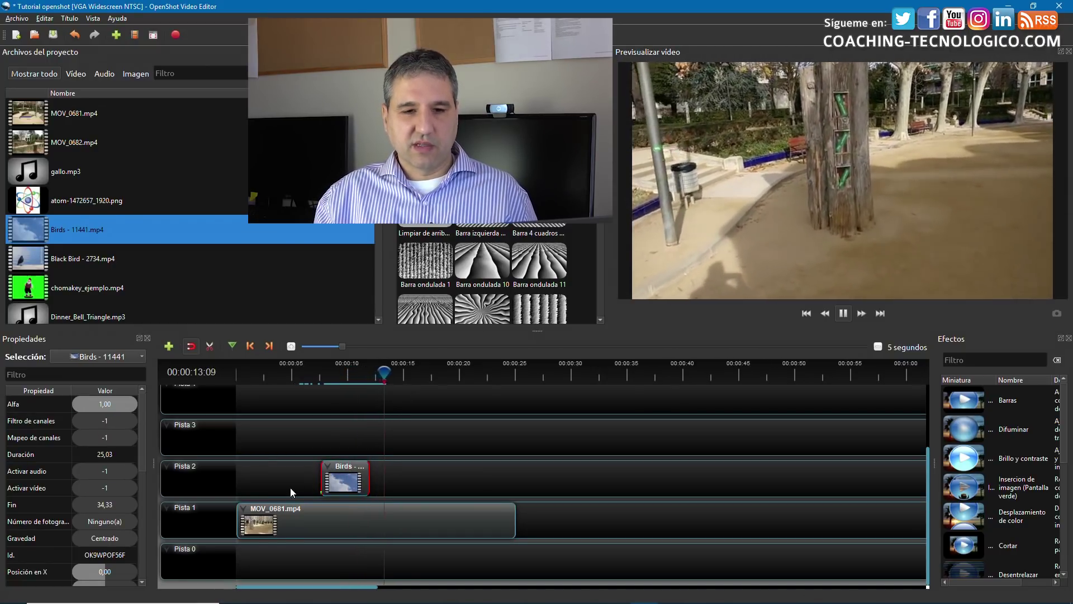
key(space)
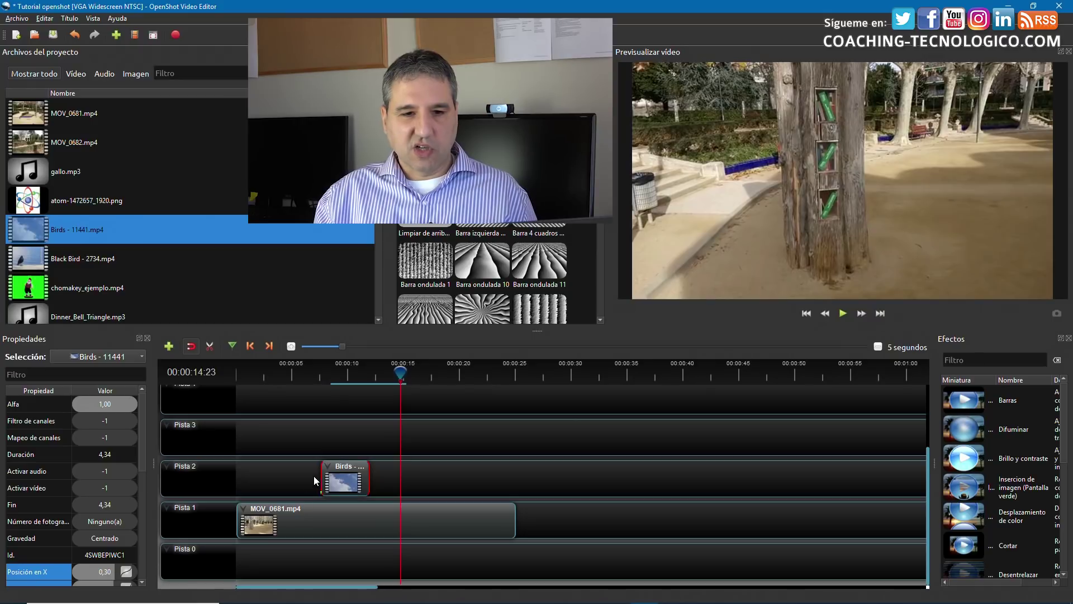
Move the Birds clip to the start of Pista 2, extend it to 11,18 seconds, and place the playhead at 00:00:00:19.
drag(352, 480, 394, 478)
drag(401, 371, 243, 369)
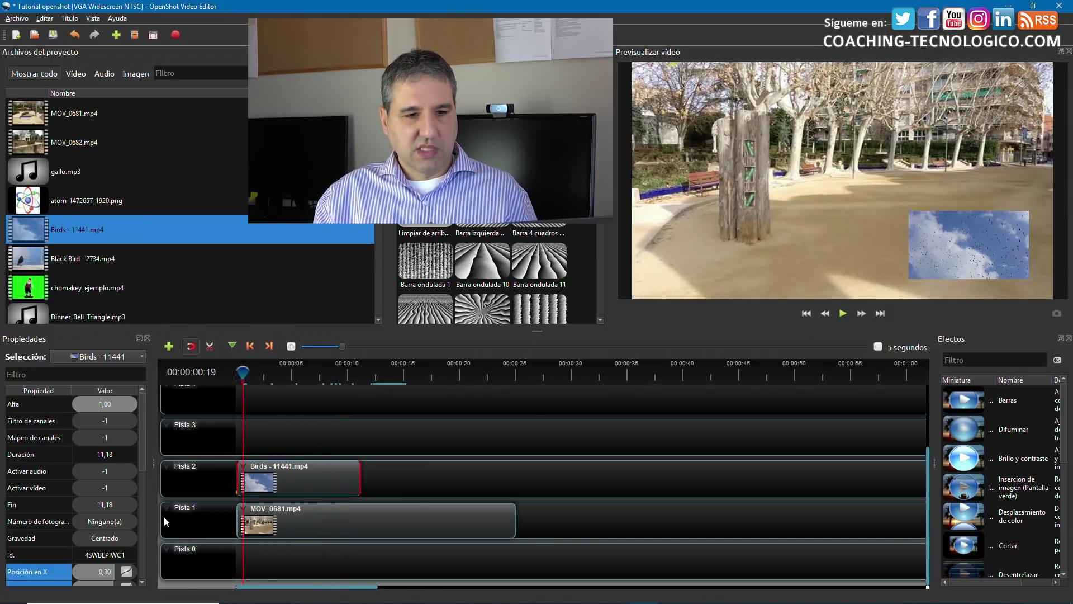
Set the Birds clip's X scale and Y scale to 0,40 at the current playhead position.
scroll(97, 570, down, 2)
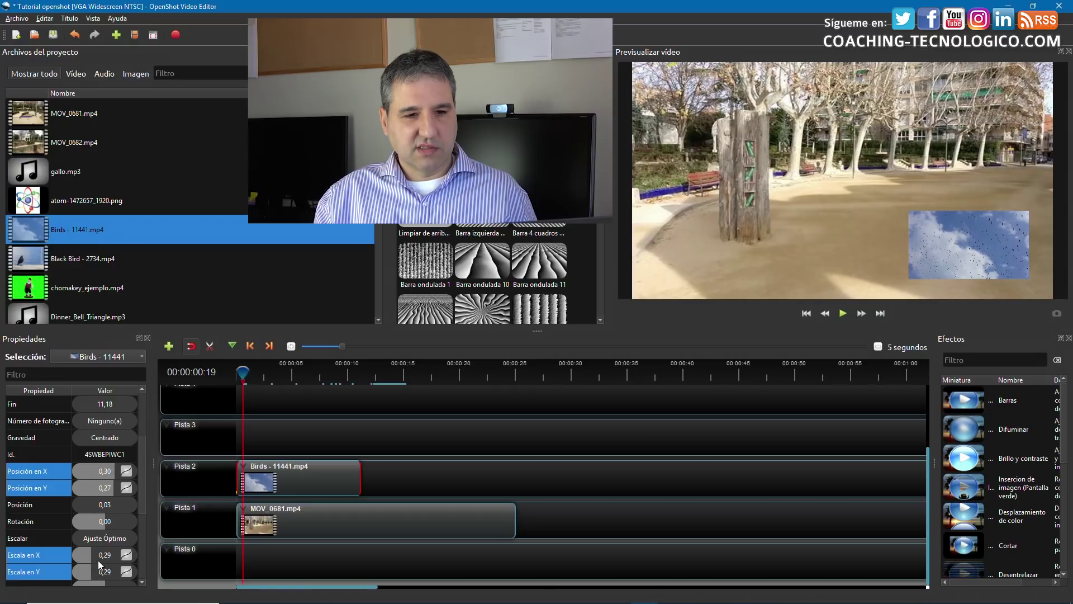
scroll(116, 558, up, 2)
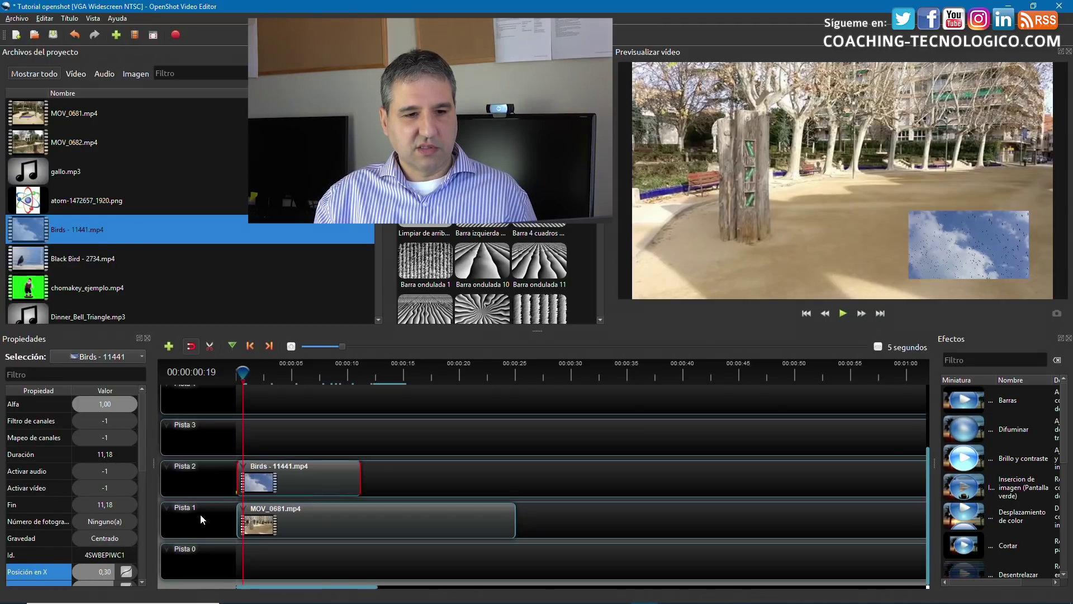
scroll(95, 510, down, 2)
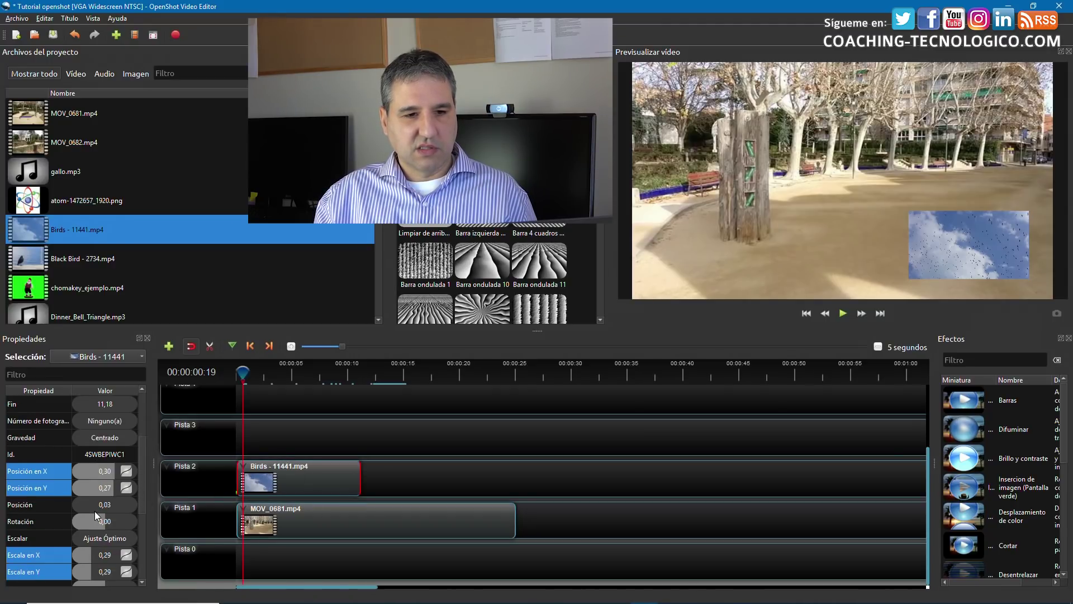
scroll(95, 511, down, 1)
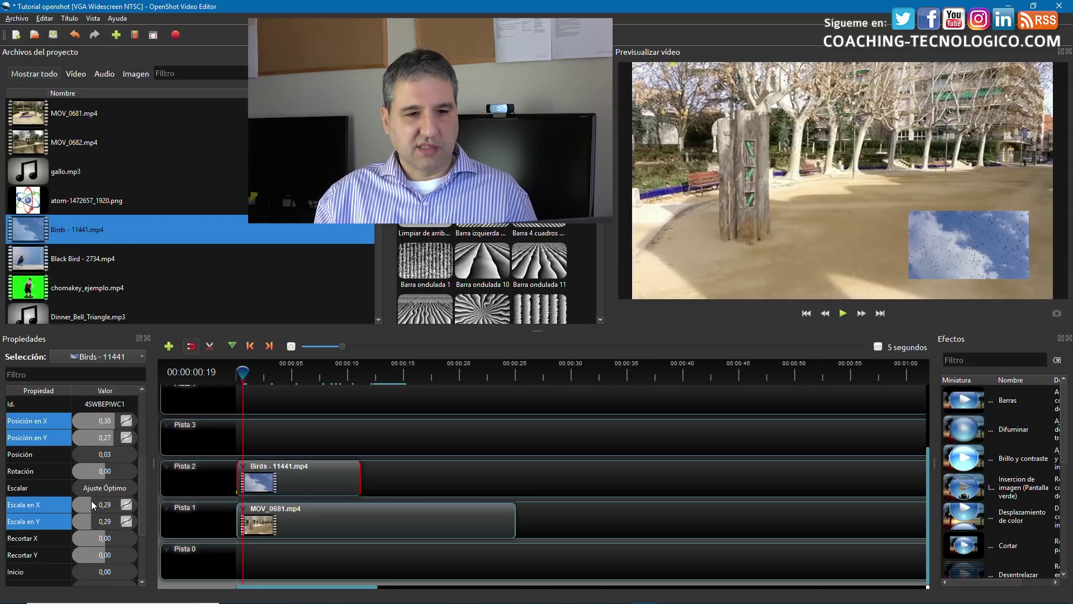
double_click(103, 504)
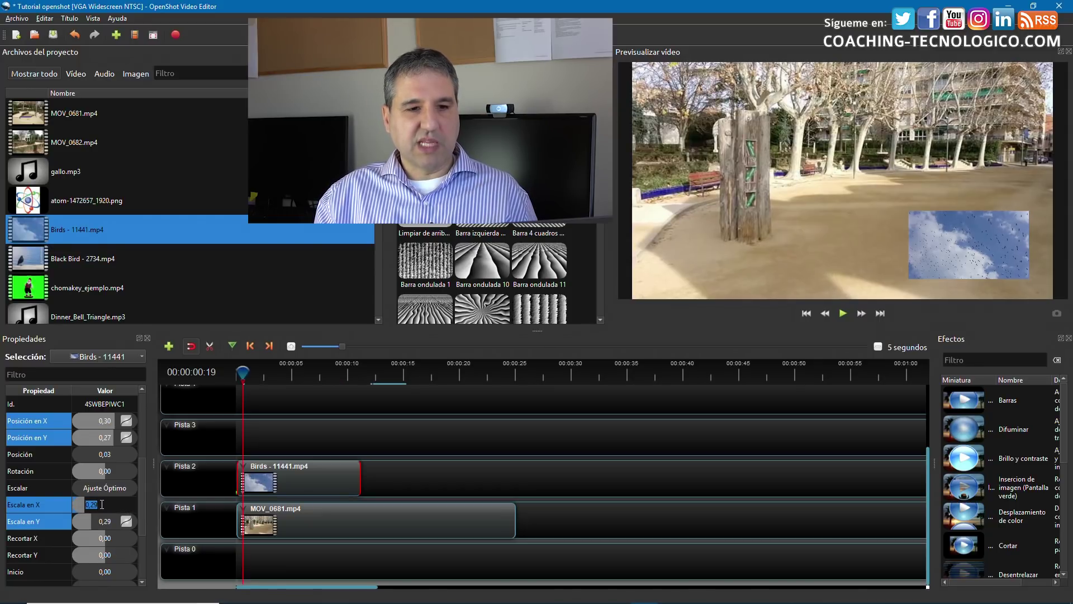
key(BackSpace)
key(BackSpace)
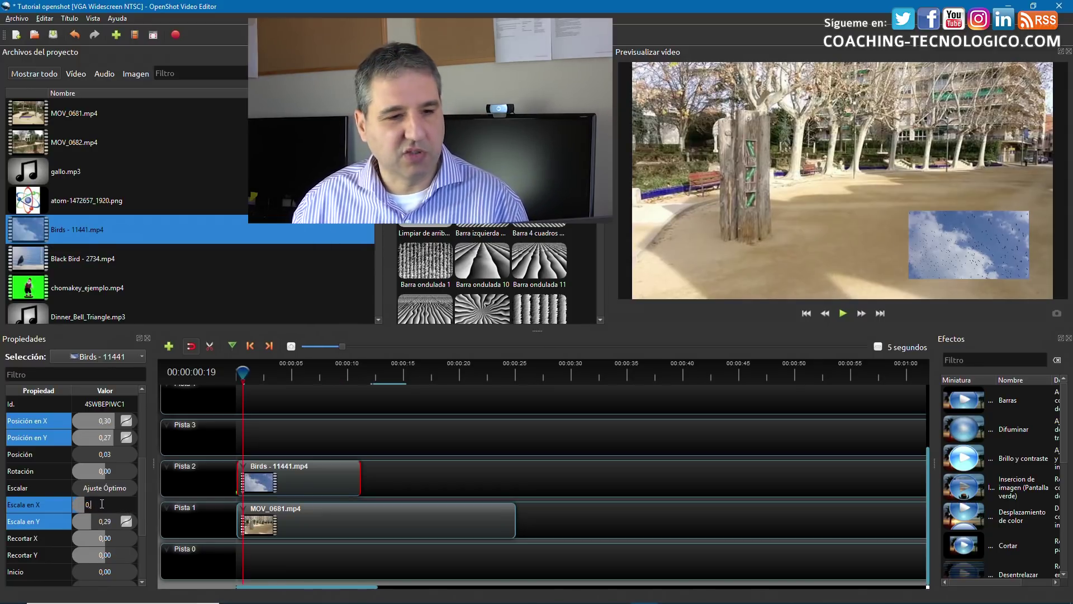
text(40)
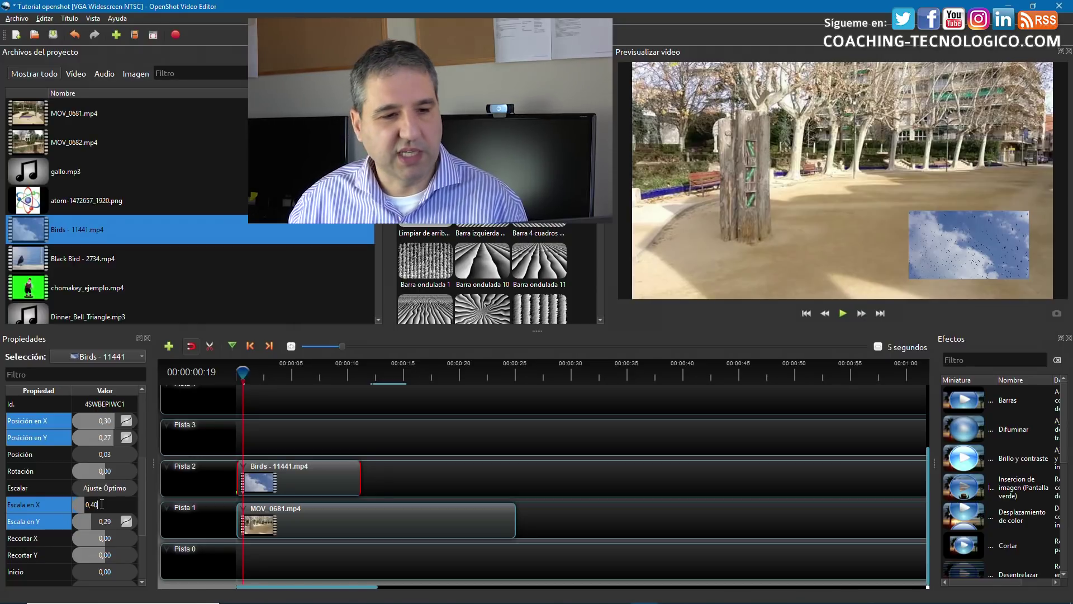
key(Return)
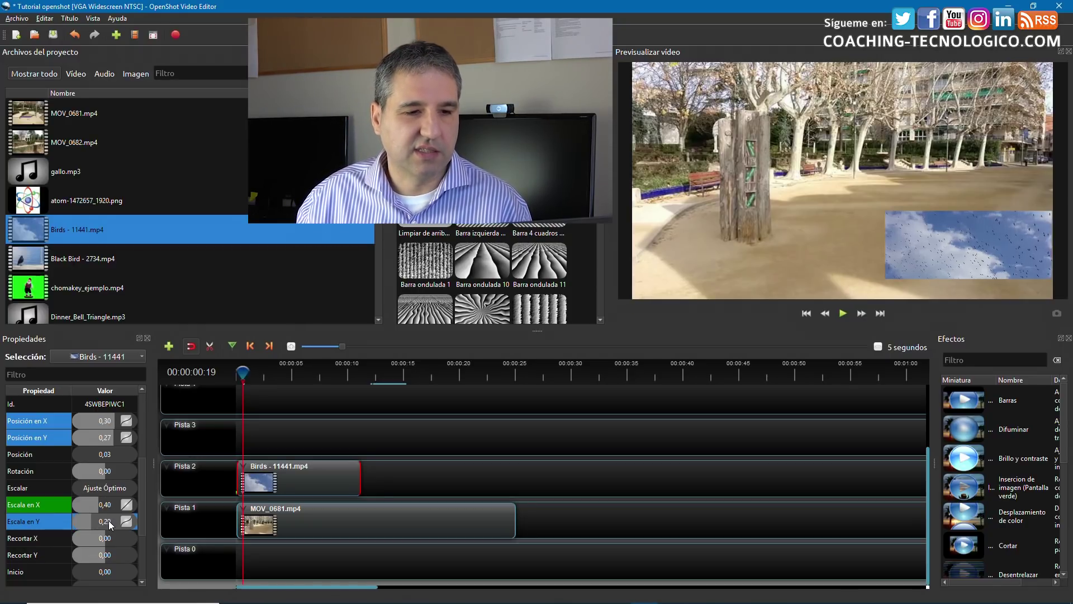
double_click(110, 522)
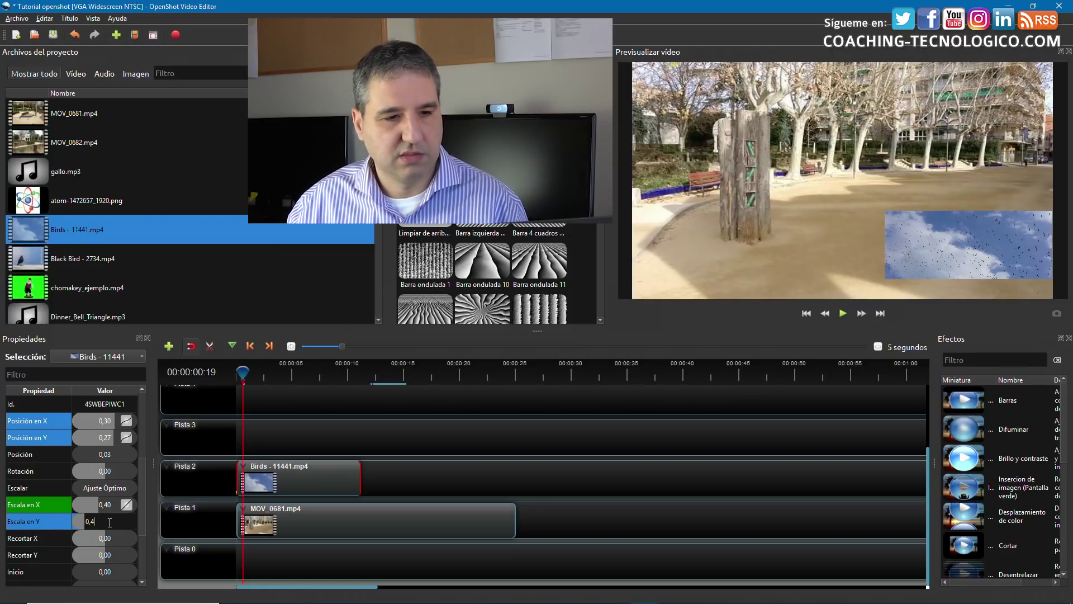
key(Return)
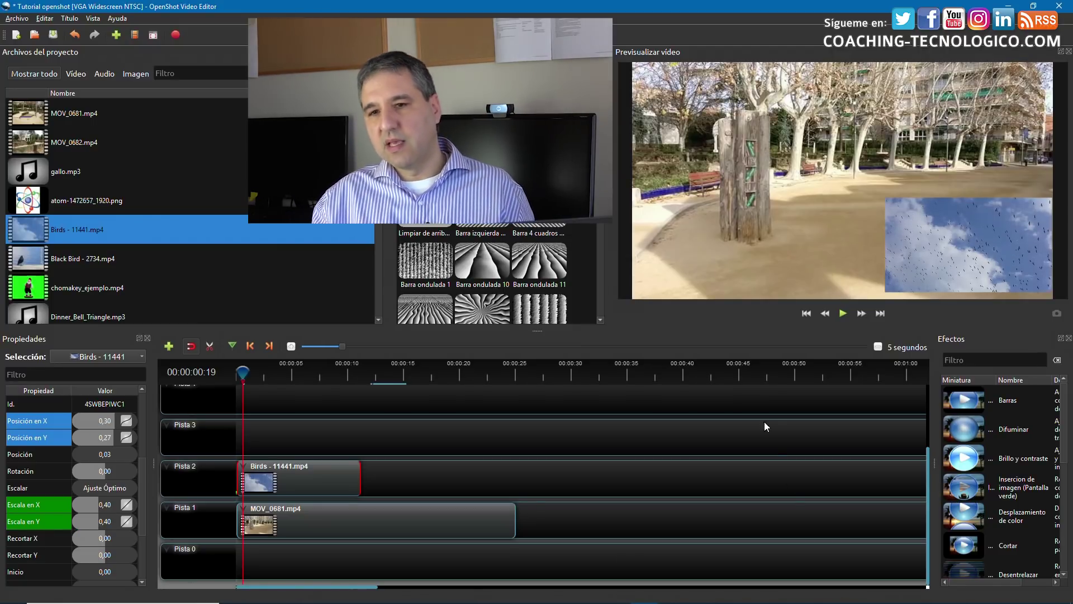
Set the Birds clip's X position to 0,27 so its overlay sits slightly inward from the picture's right edge.
click(308, 473)
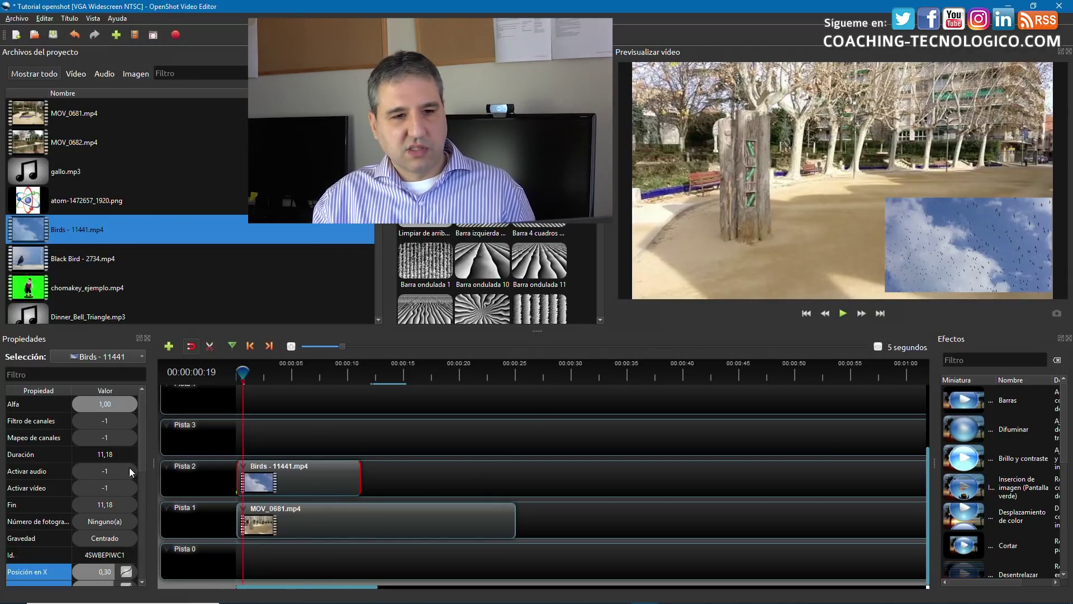
scroll(119, 522, down, 1)
drag(102, 519, 114, 519)
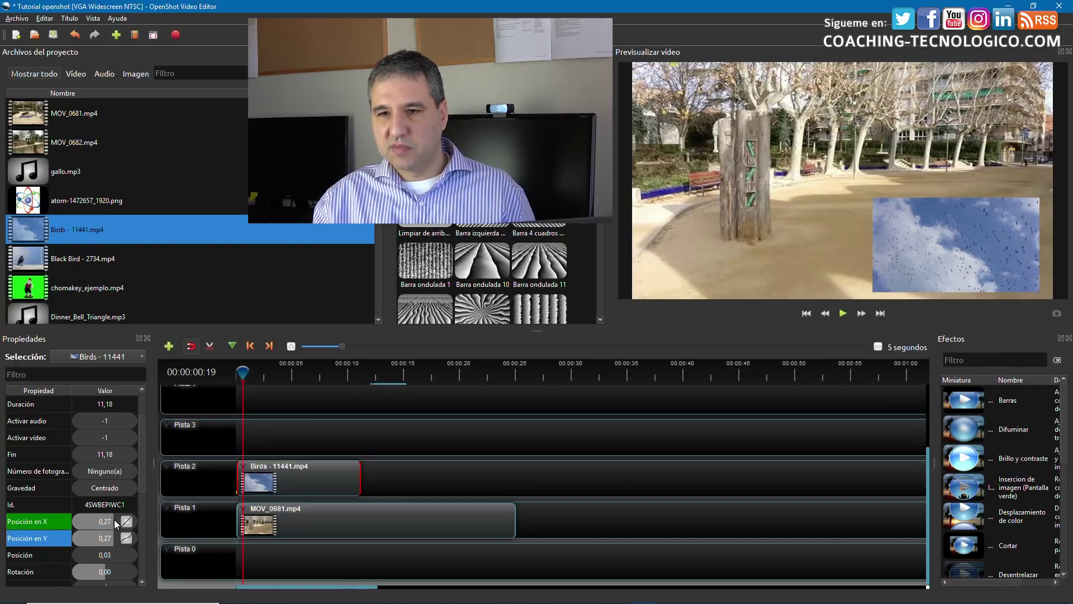
Add Black Bird - 2734.mp4 at the start of Pista 3 and bring up its X scale property.
click(82, 258)
drag(62, 257, 244, 436)
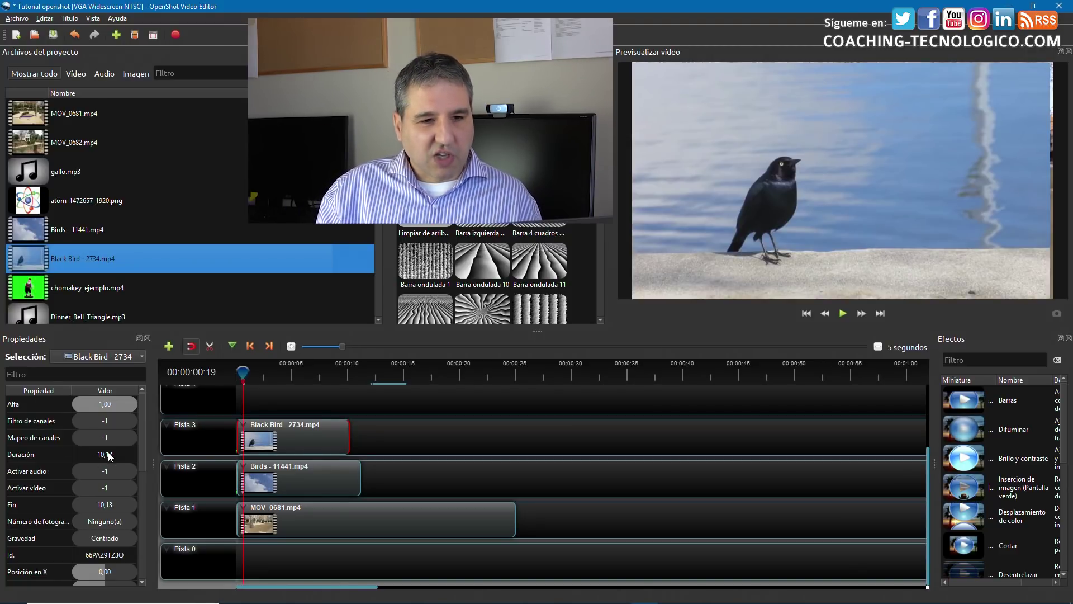
scroll(124, 481, down, 2)
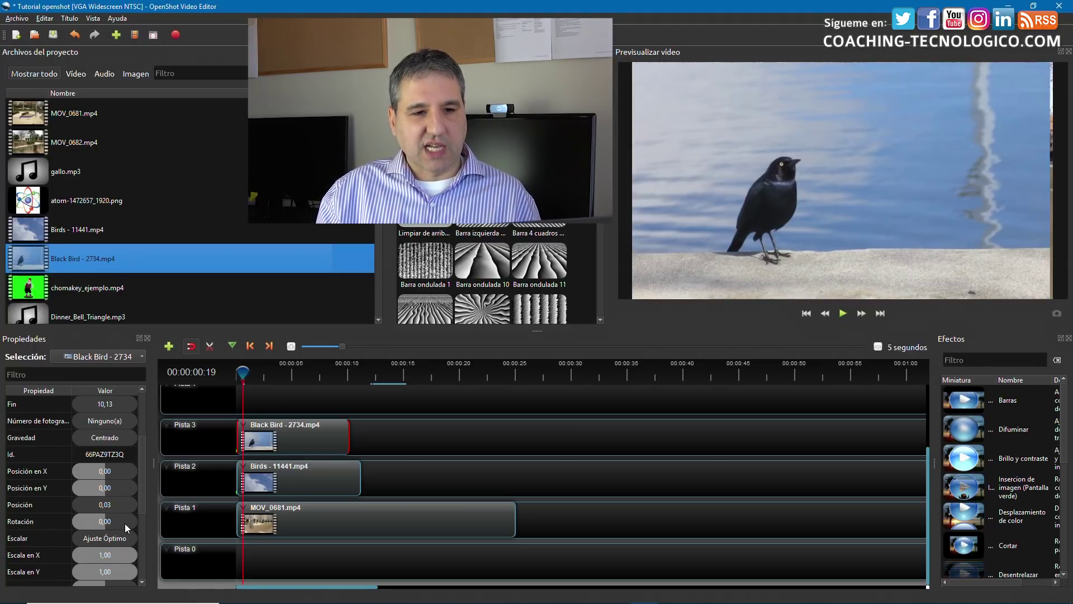
scroll(126, 523, down, 1)
click(118, 504)
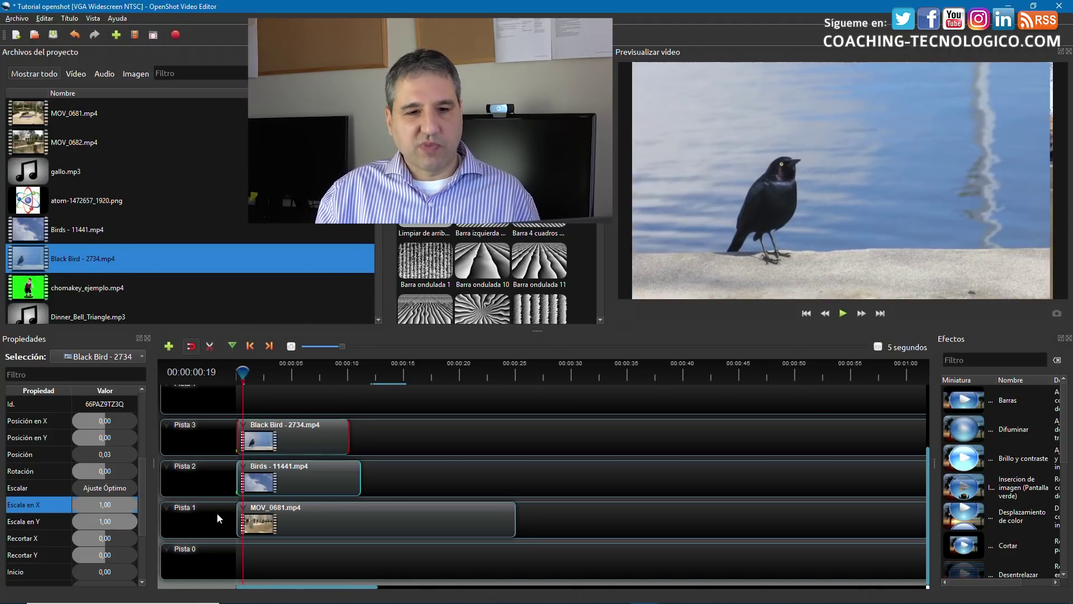
At 00:00:02:01, use Transform to shrink the Black Bird clip and place it in the picture's lower-left corner, at X position about -0,28.
mouse_move(244, 373)
mouse_down()
mouse_move(286, 369)
mouse_move(258, 369)
mouse_up()
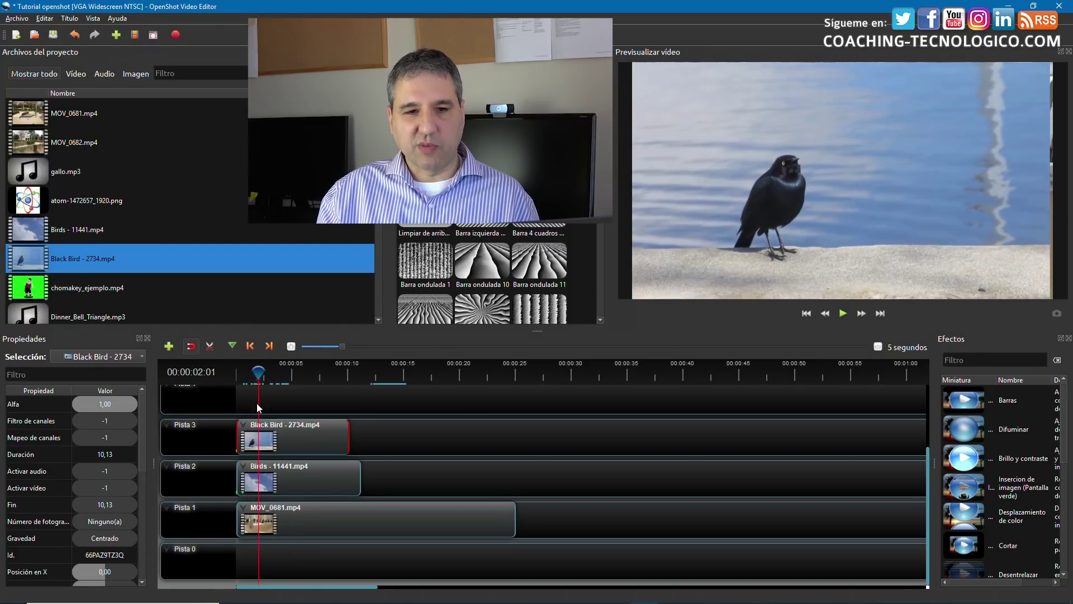
right_click(257, 432)
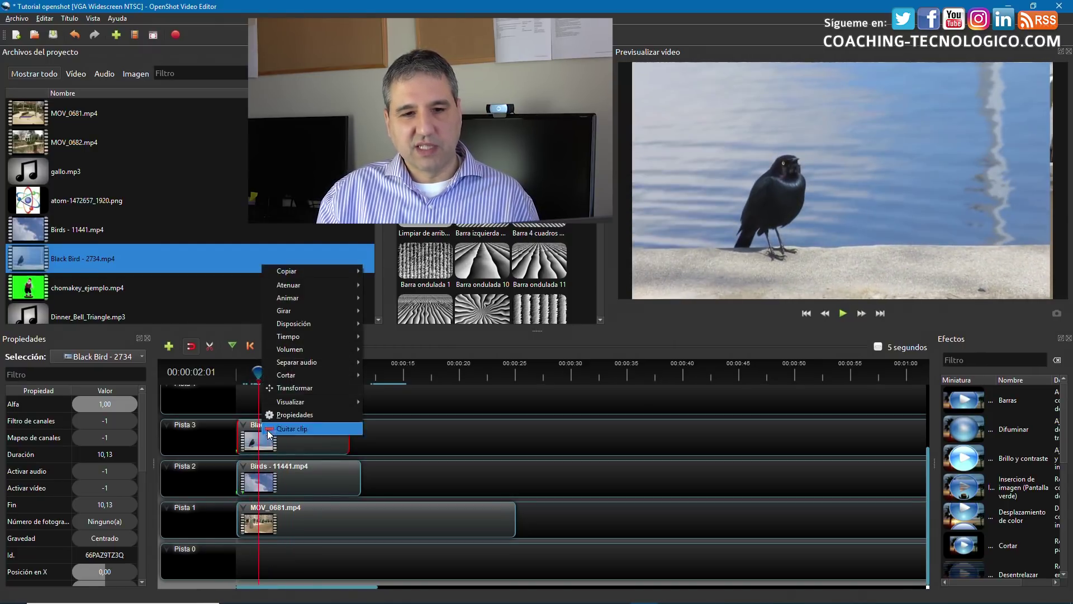
click(290, 387)
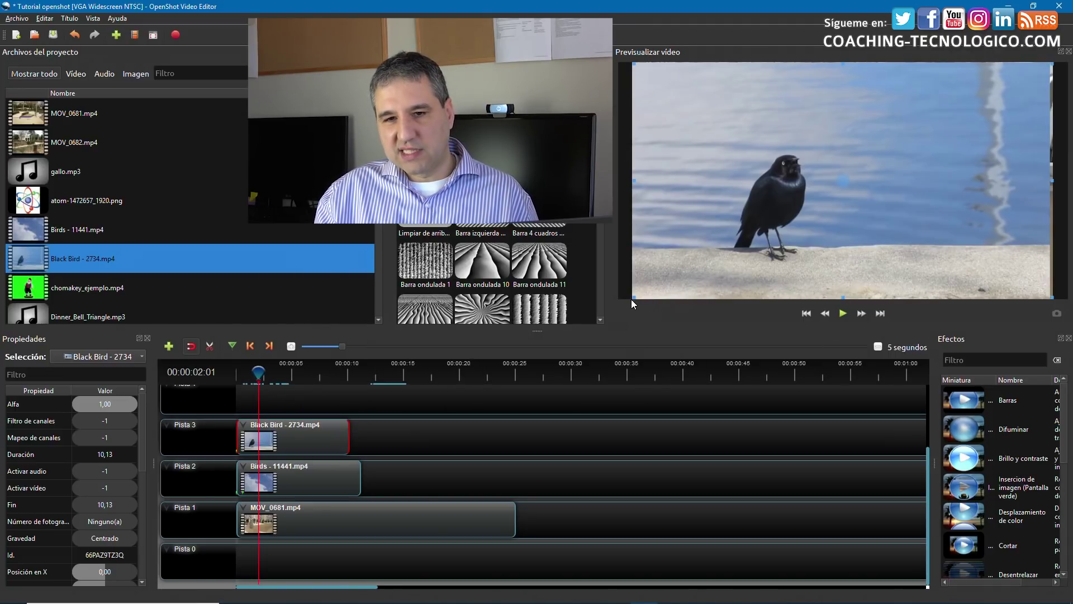
drag(635, 296, 769, 229)
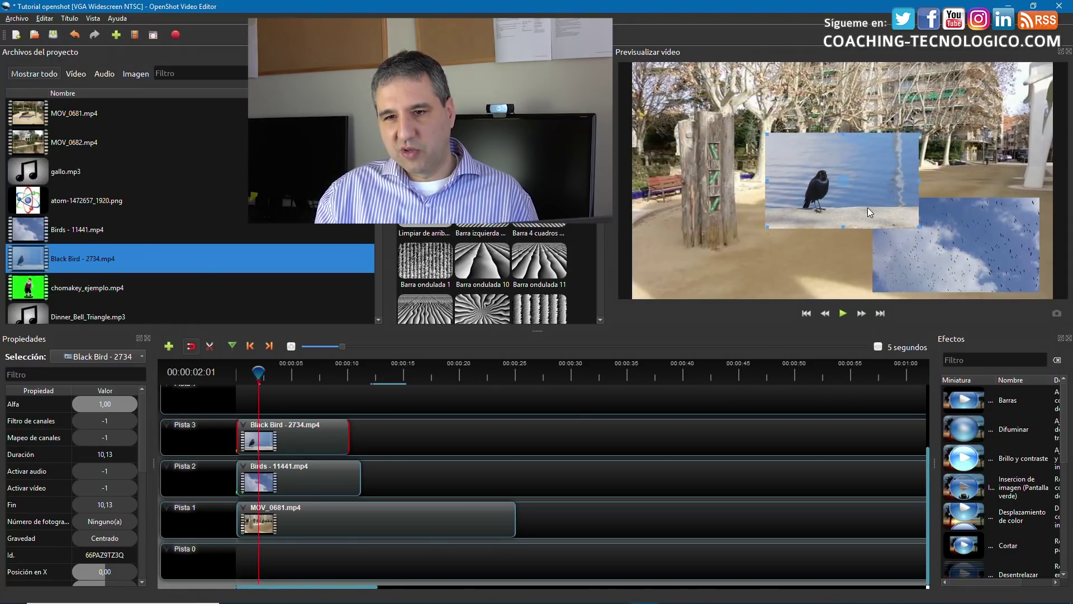
drag(846, 179, 728, 240)
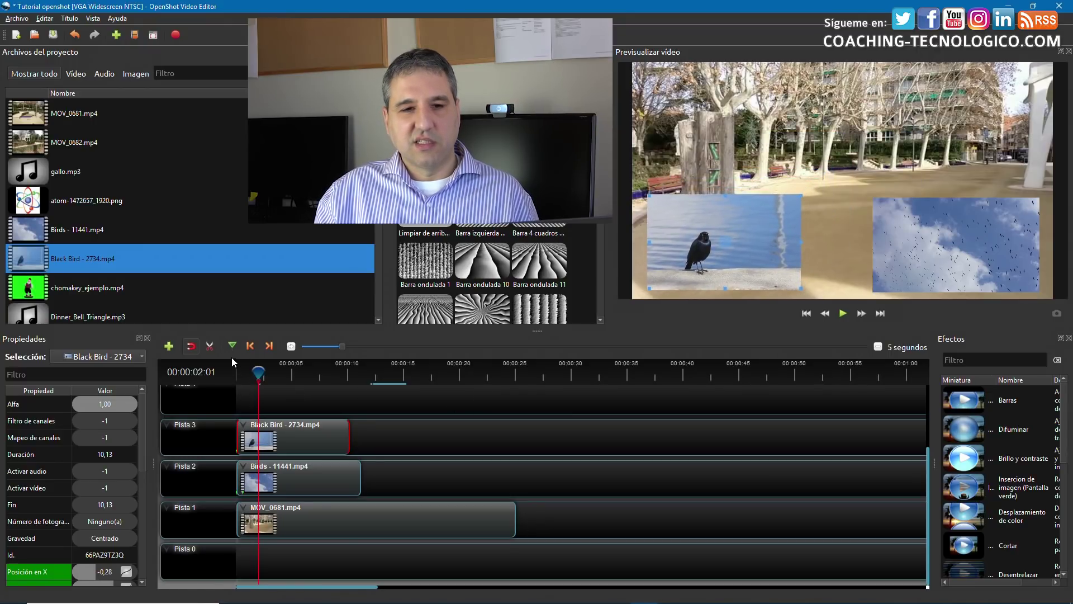
Play the timeline from the start to about 00:00:07:04 to check both bird overlays over the park video.
drag(260, 373, 230, 376)
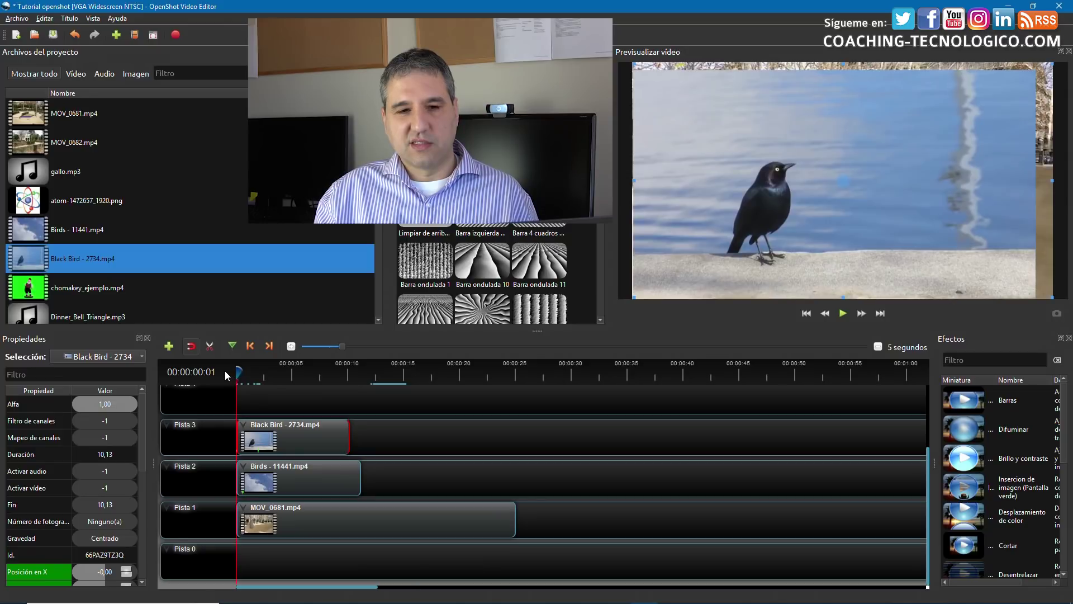
click(844, 316)
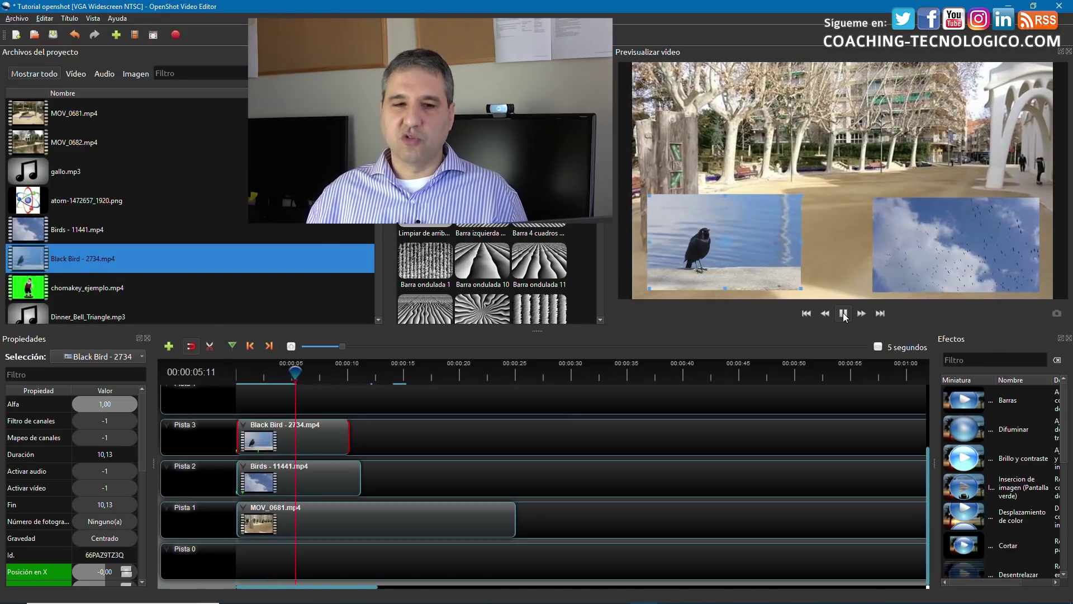
click(843, 313)
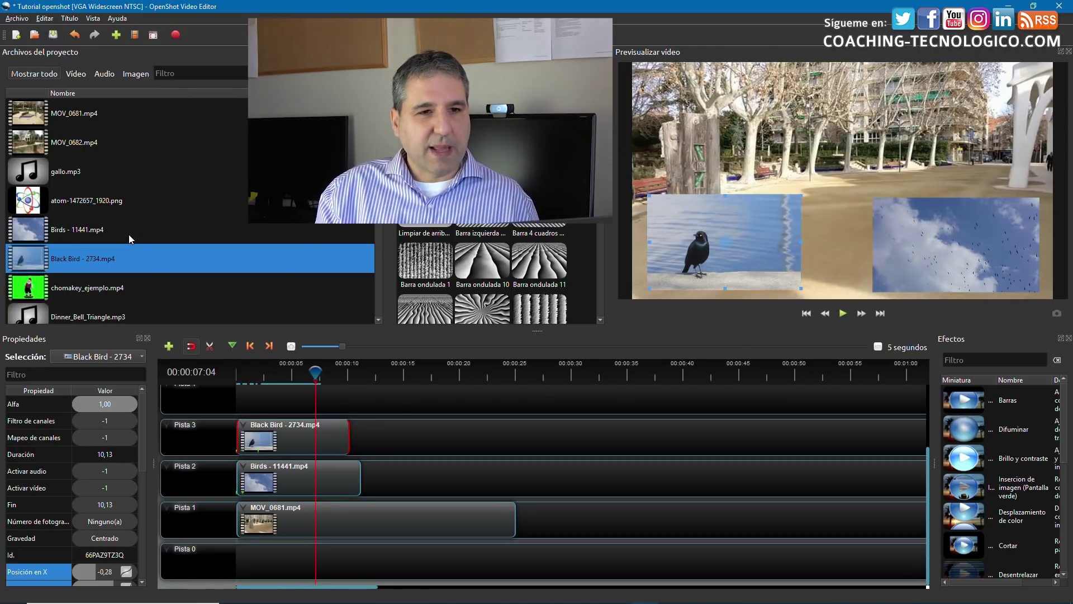
Add MOV_0682.mp4 at the start of Pista 4 and give it the quarter-size upper-left layout (1/4 de tamaño - Arriba izquierda).
click(89, 211)
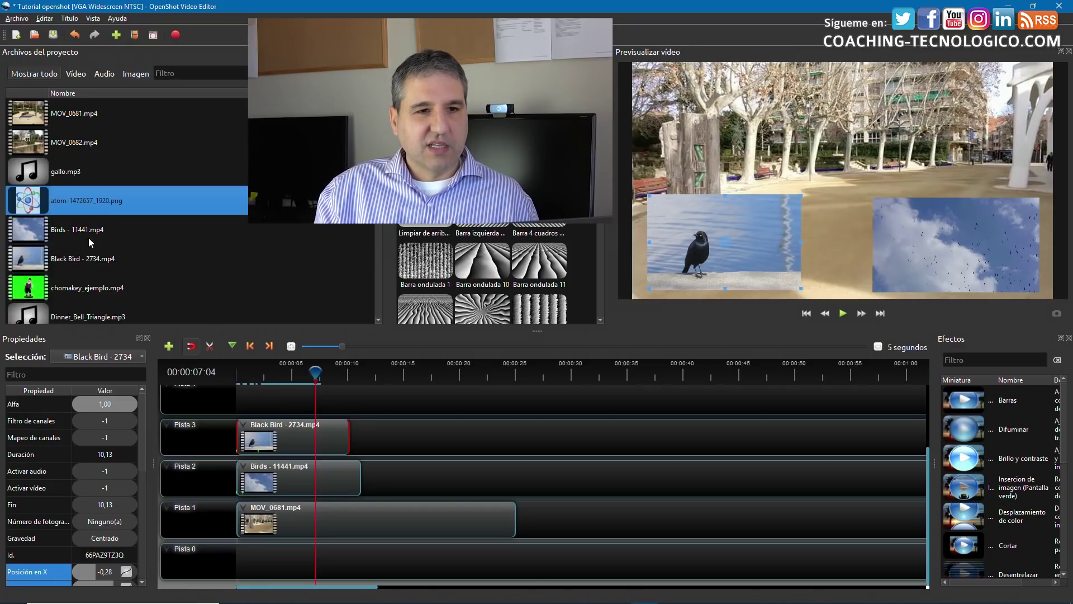
drag(77, 142, 237, 400)
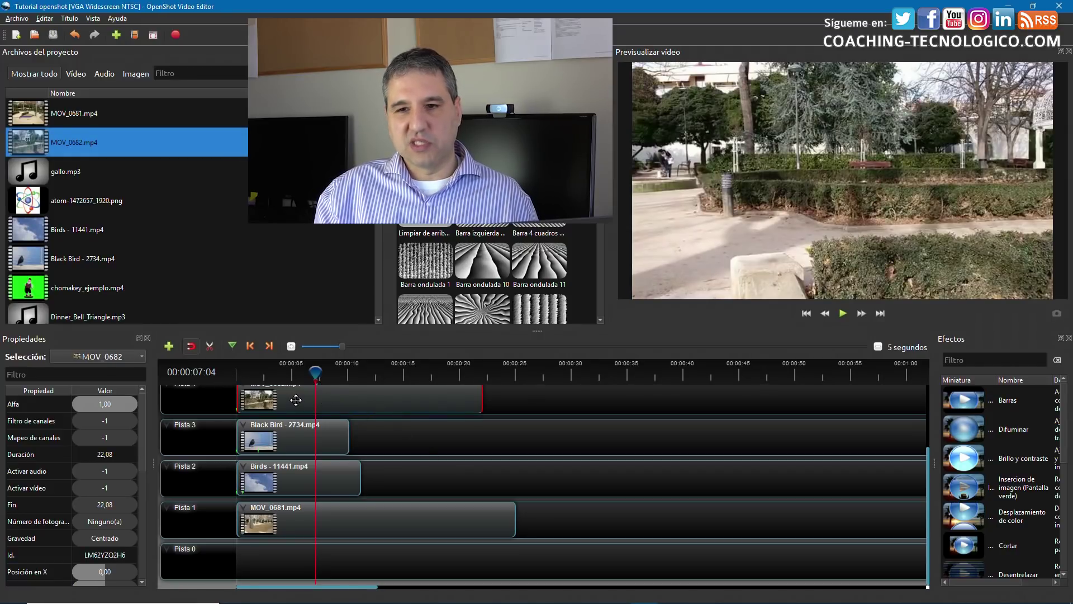
right_click(389, 400)
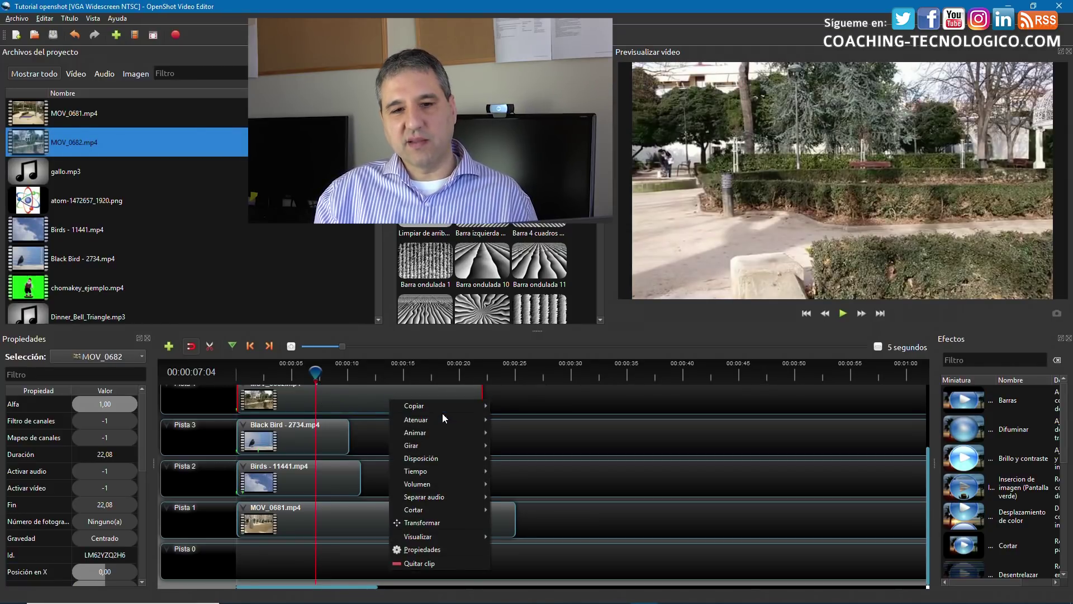
mouse_move(448, 454)
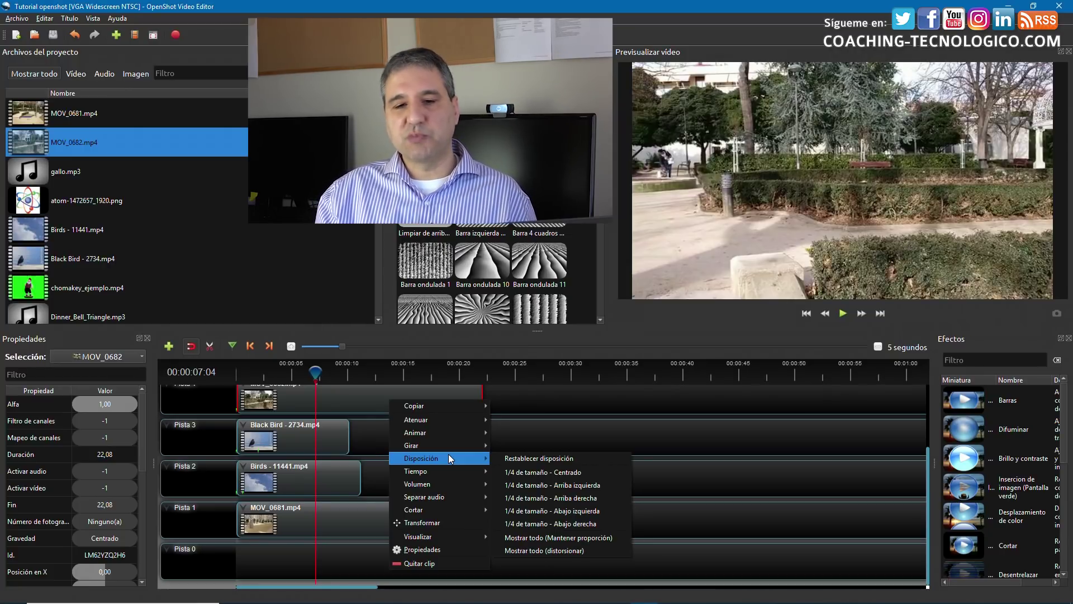
click(557, 489)
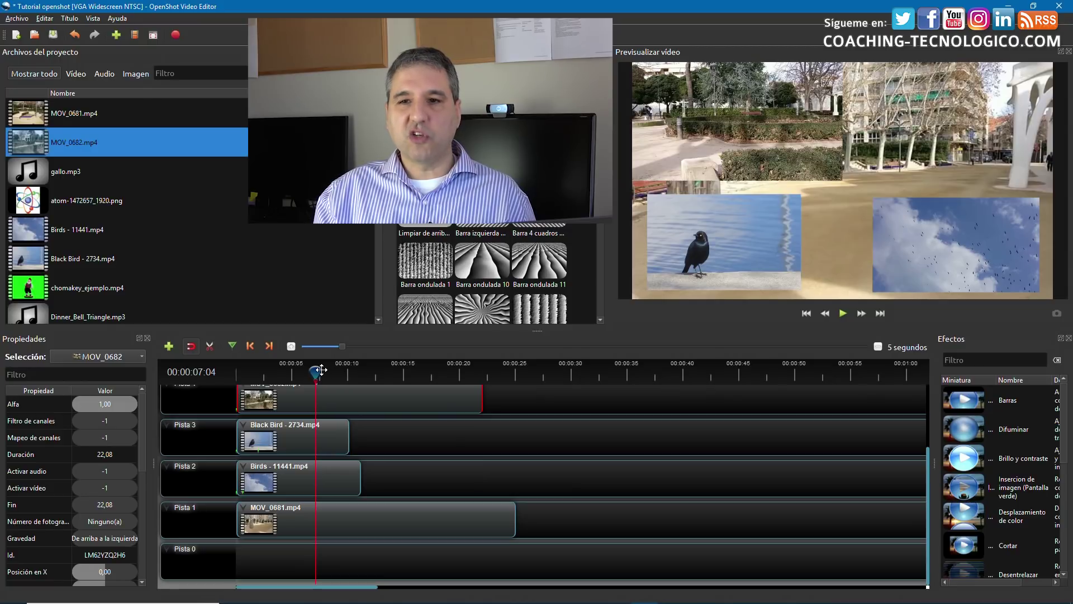
Play the timeline from the start to about 00:00:09:18 to check the composition with the MOV_0682 overlay.
drag(320, 369, 223, 374)
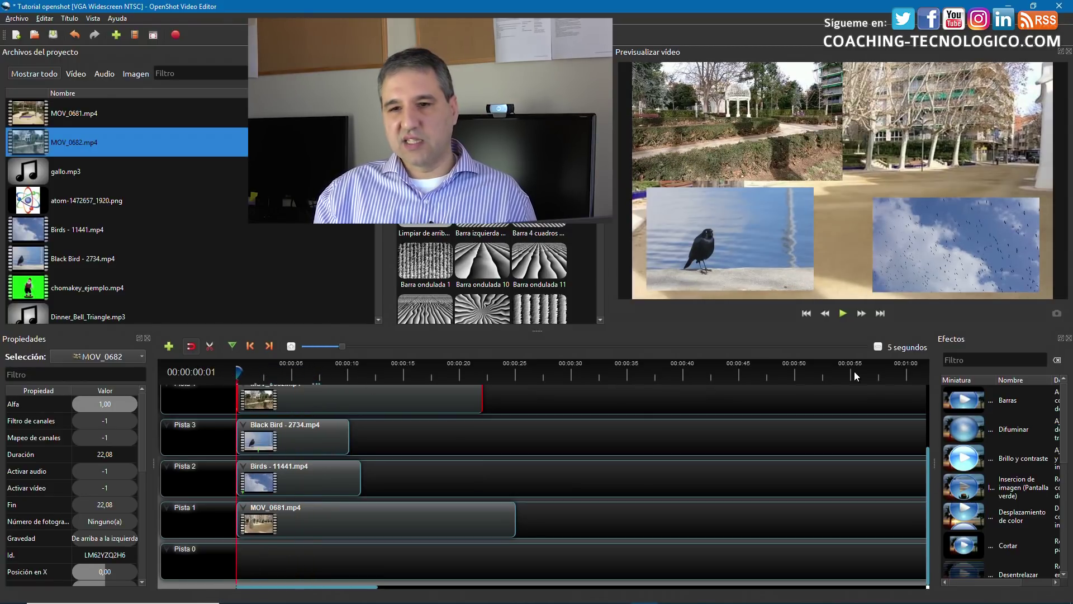
click(843, 316)
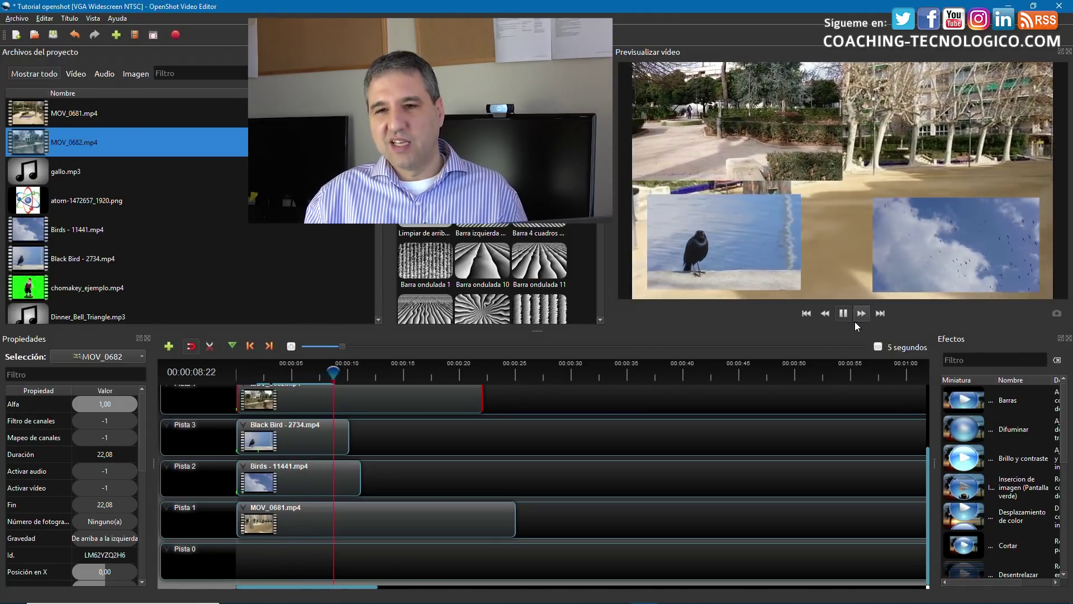
click(842, 317)
Add atom-1472657_1920.png at the start of Pista 5 and shorten it to about 4,80 seconds.
scroll(557, 491, up, 2)
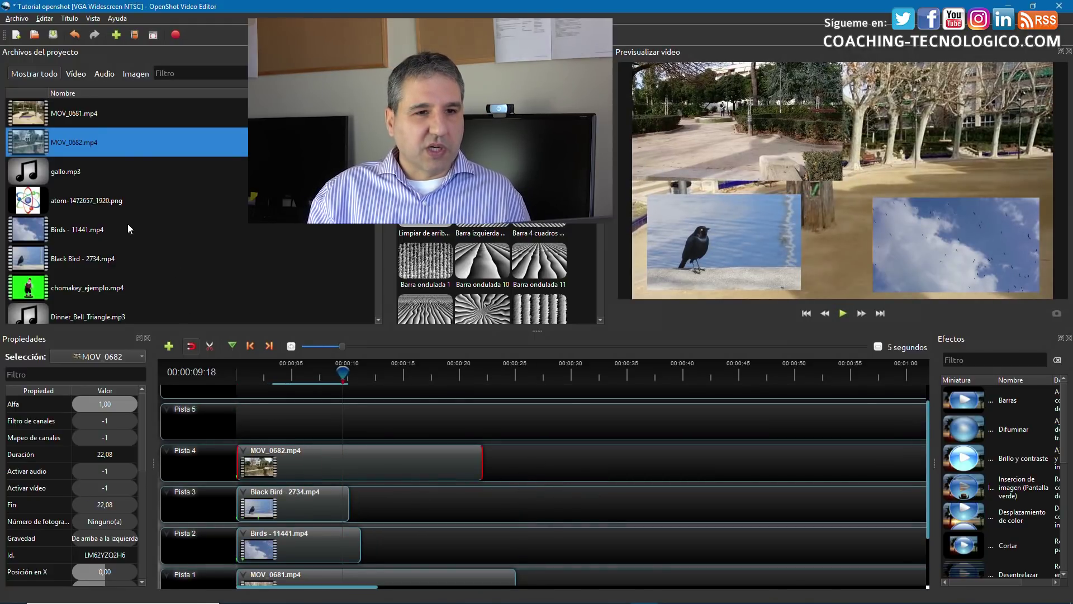
drag(31, 206, 242, 428)
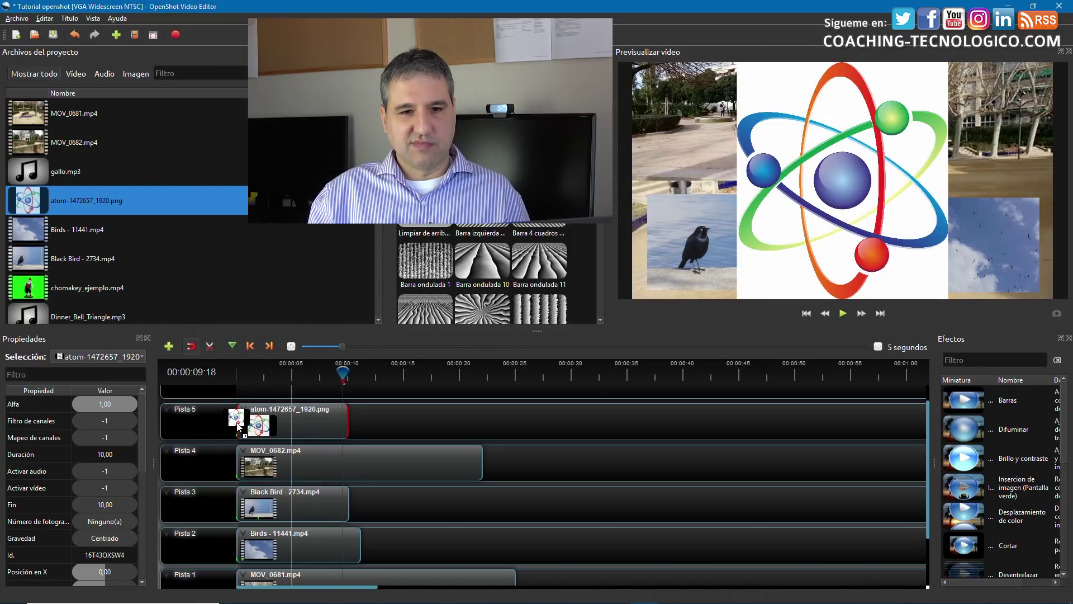
drag(346, 422, 289, 423)
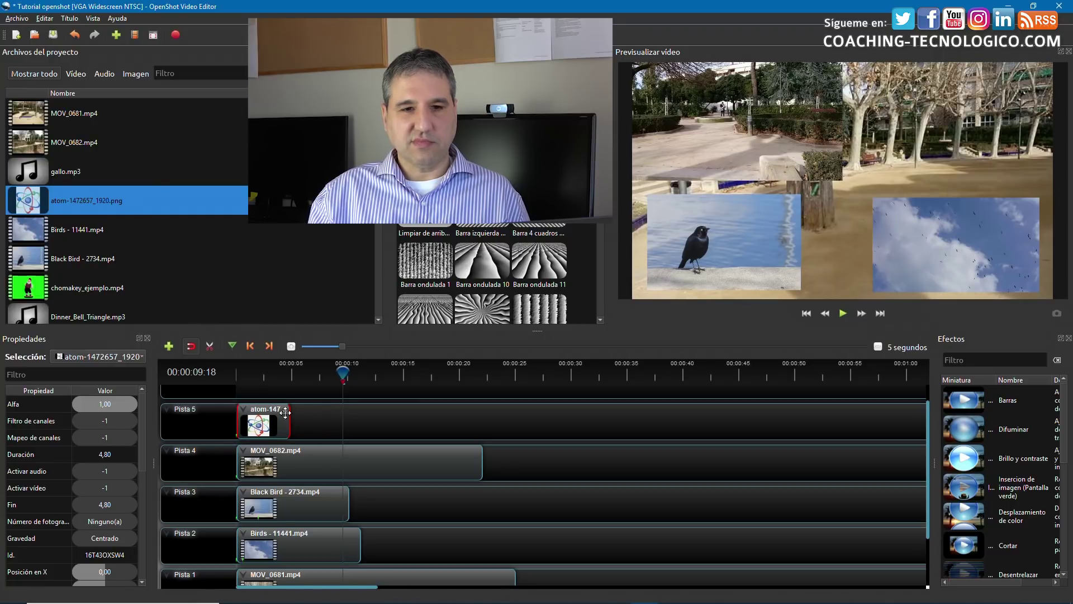
Use Transform to shrink the atom image into a small logo in the picture's upper-right corner at 00:00:01:08, at X position about 0,41.
drag(342, 373, 240, 374)
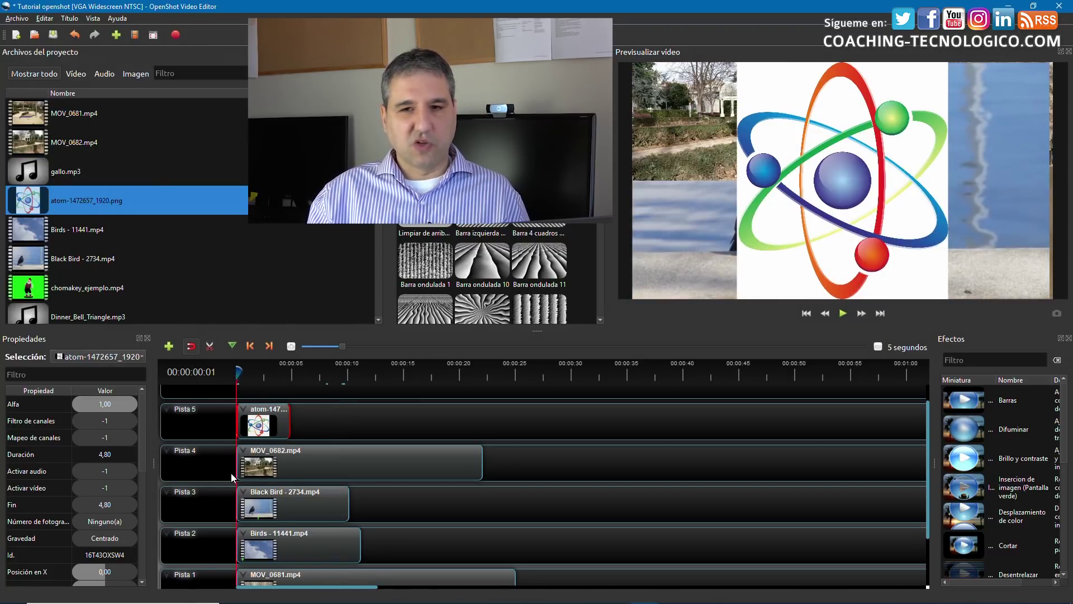
right_click(269, 417)
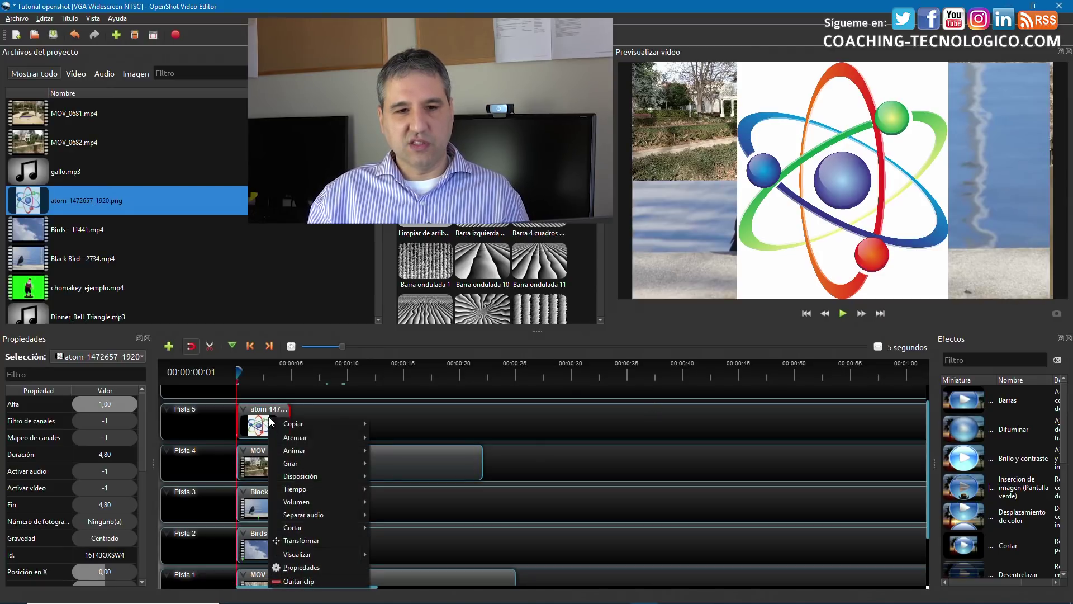
mouse_move(317, 476)
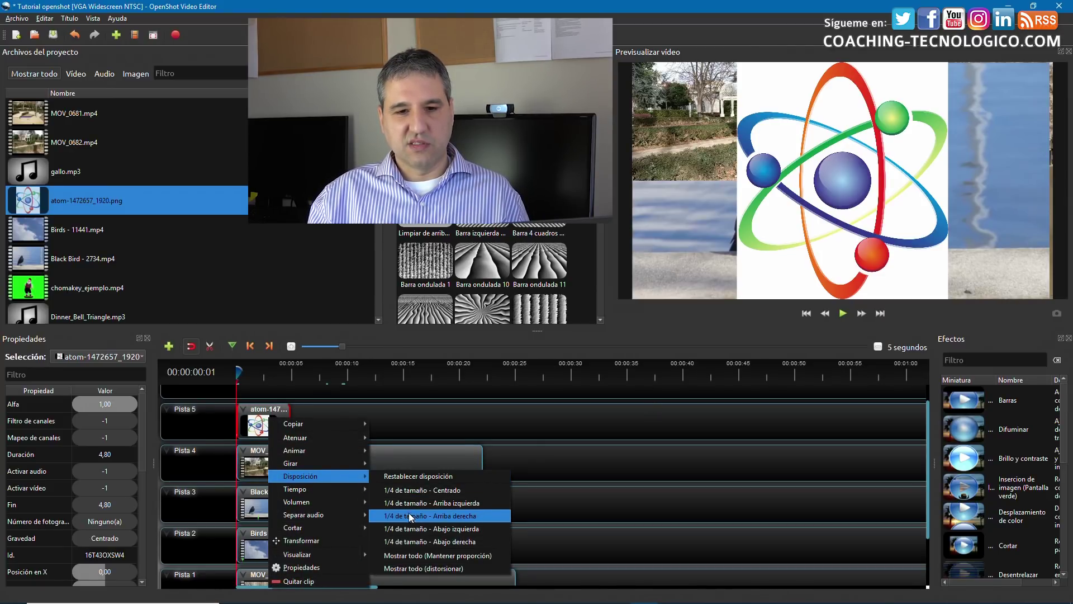
mouse_move(321, 531)
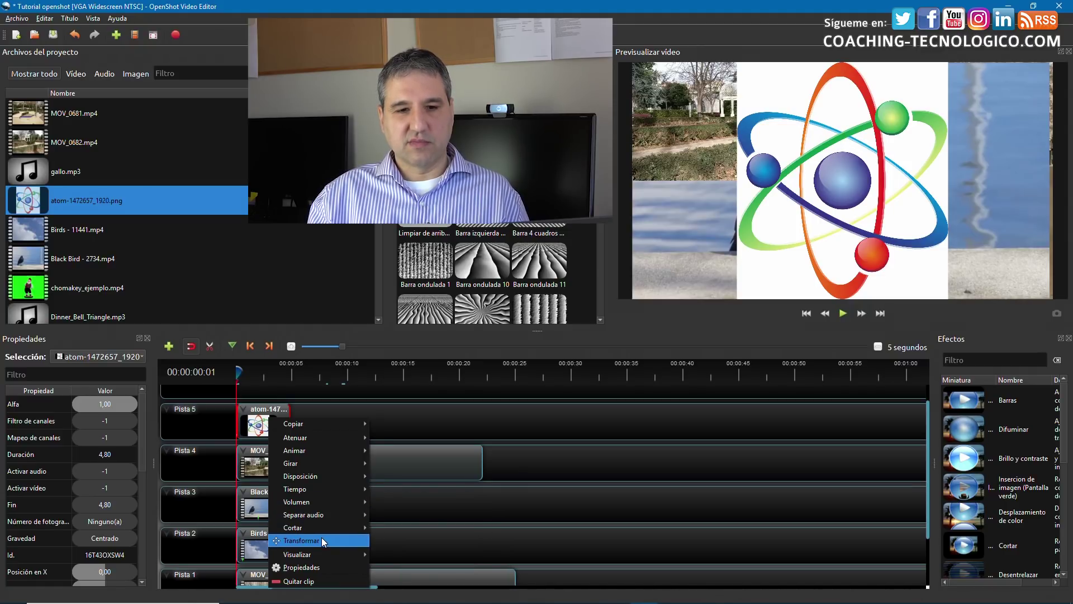
click(321, 537)
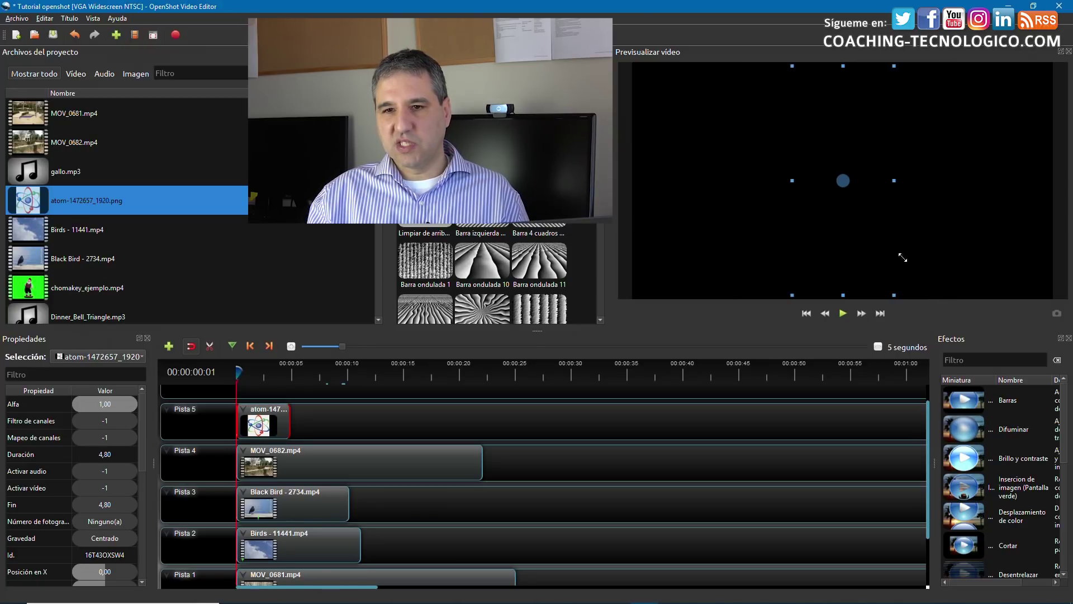
drag(893, 234, 895, 206)
drag(845, 181, 954, 143)
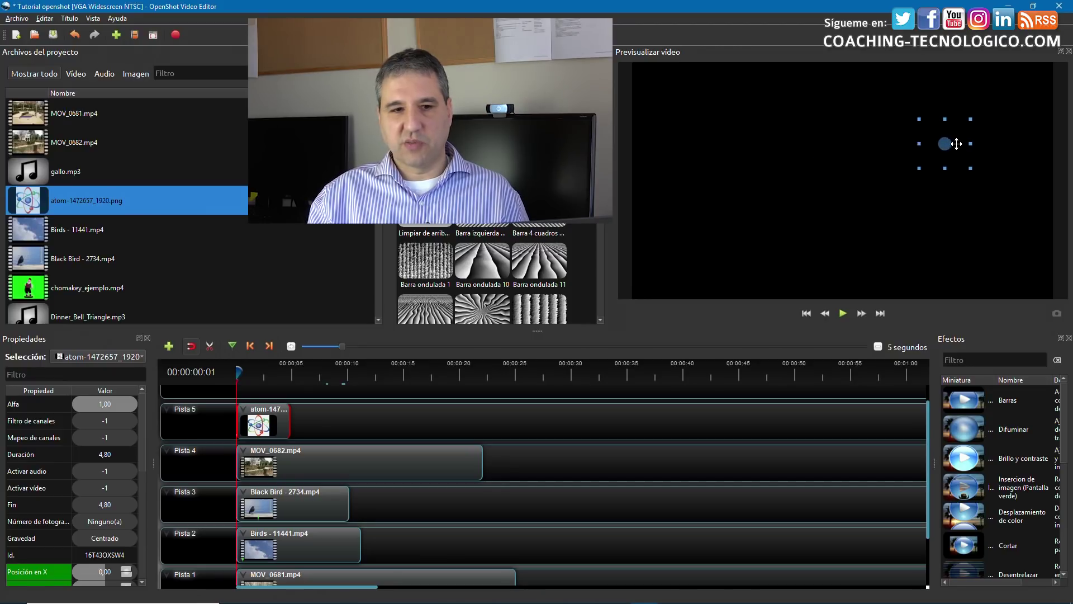
click(249, 370)
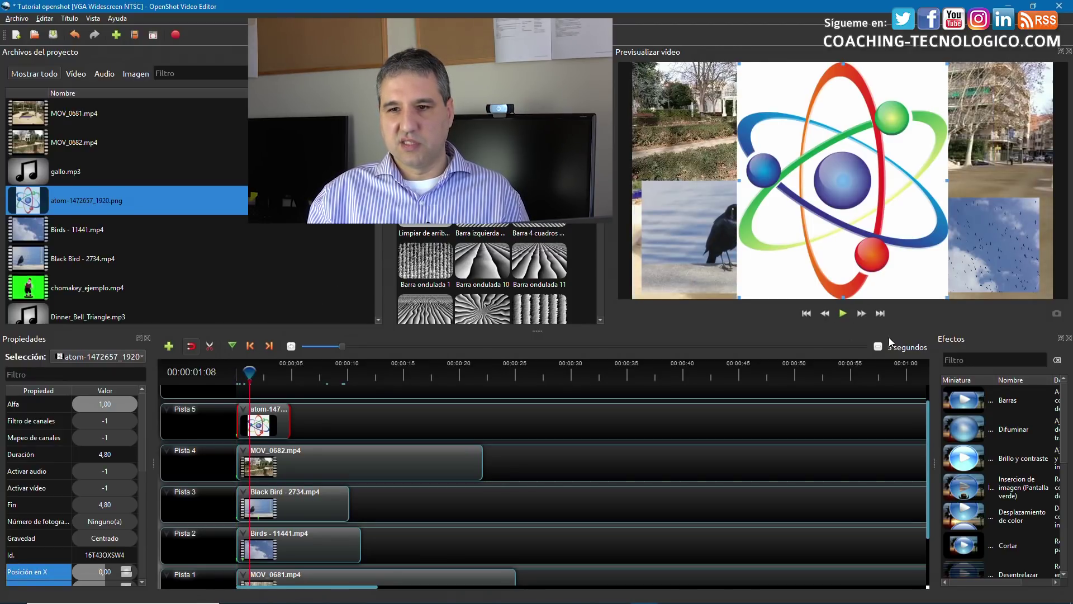
drag(948, 298, 1030, 87)
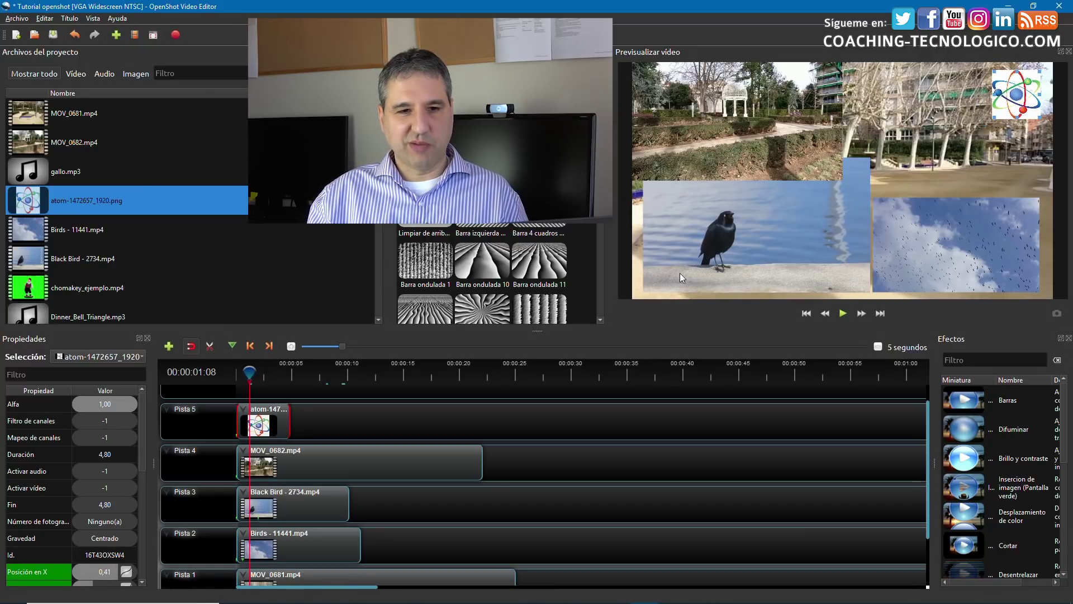
Play the timeline from about 00:00:01:05 to 00:00:04:09 to check the atom logo together with the video overlays.
click(249, 372)
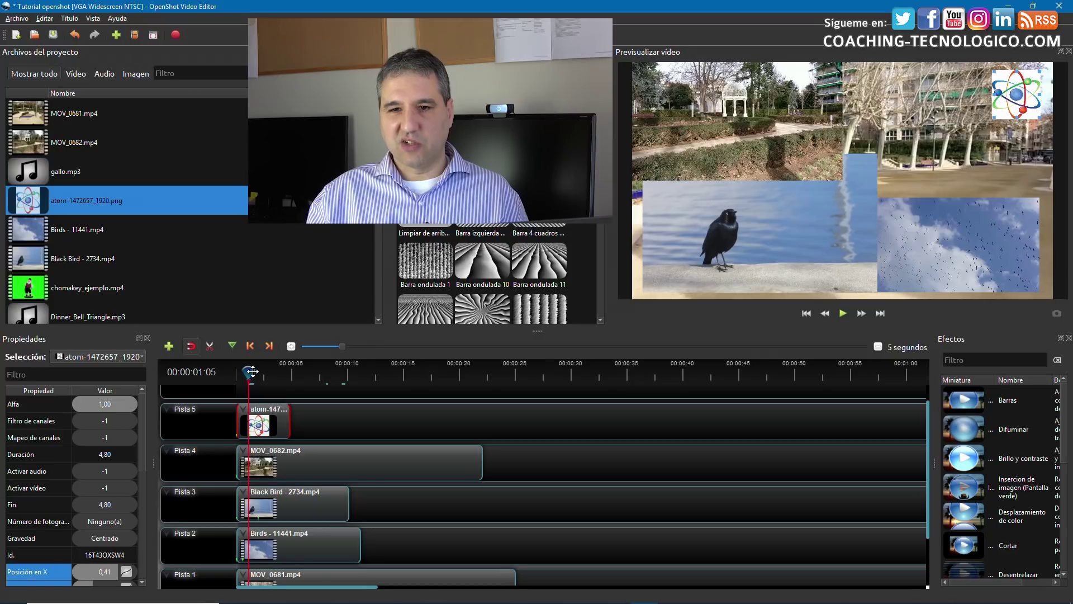
click(843, 313)
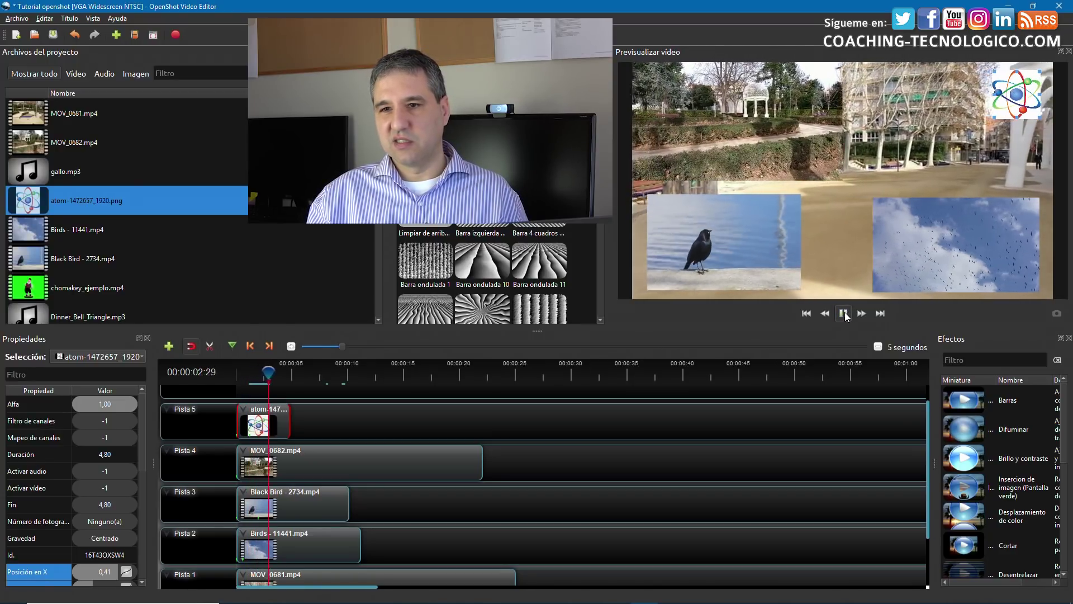
click(844, 313)
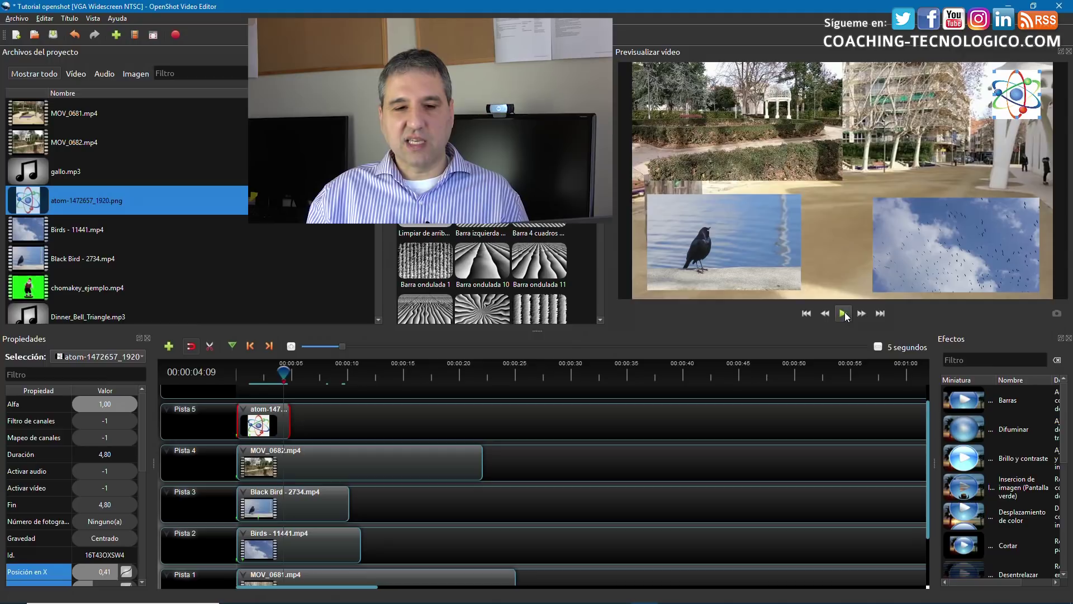
scroll(482, 430, down, 2)
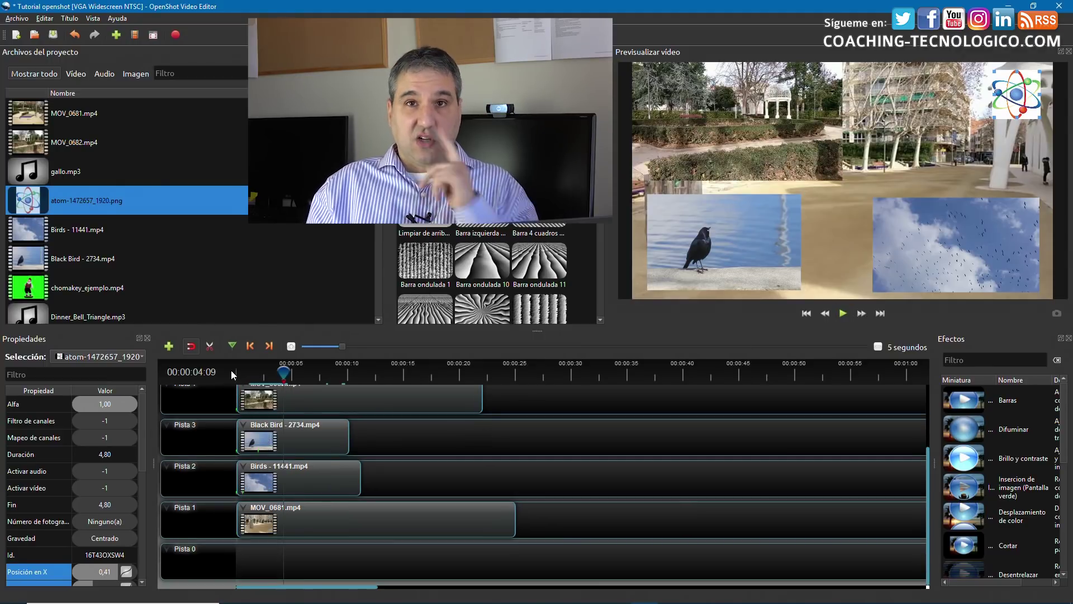
Save the current project and close OpenShot.
click(16, 18)
click(38, 70)
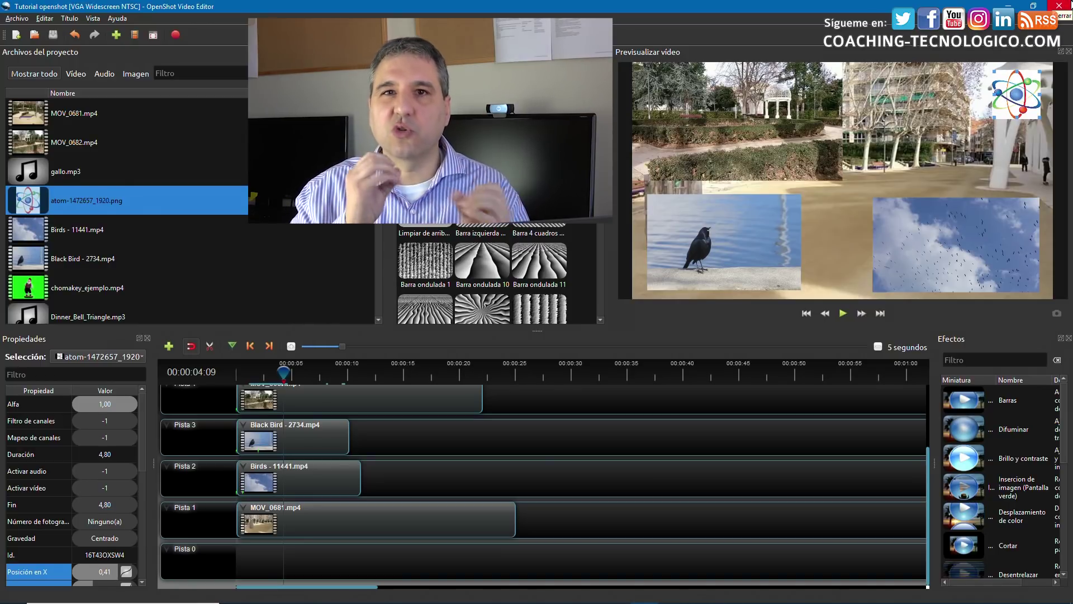
click(1059, 7)
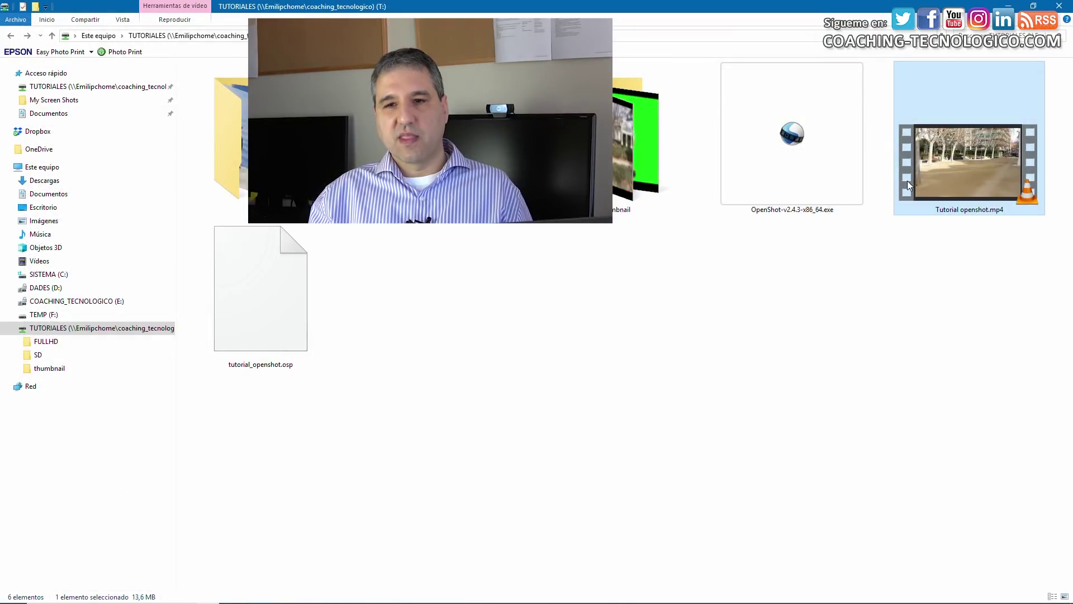
Search Windows for openshot and launch OpenShot Video Editor again.
click(170, 596)
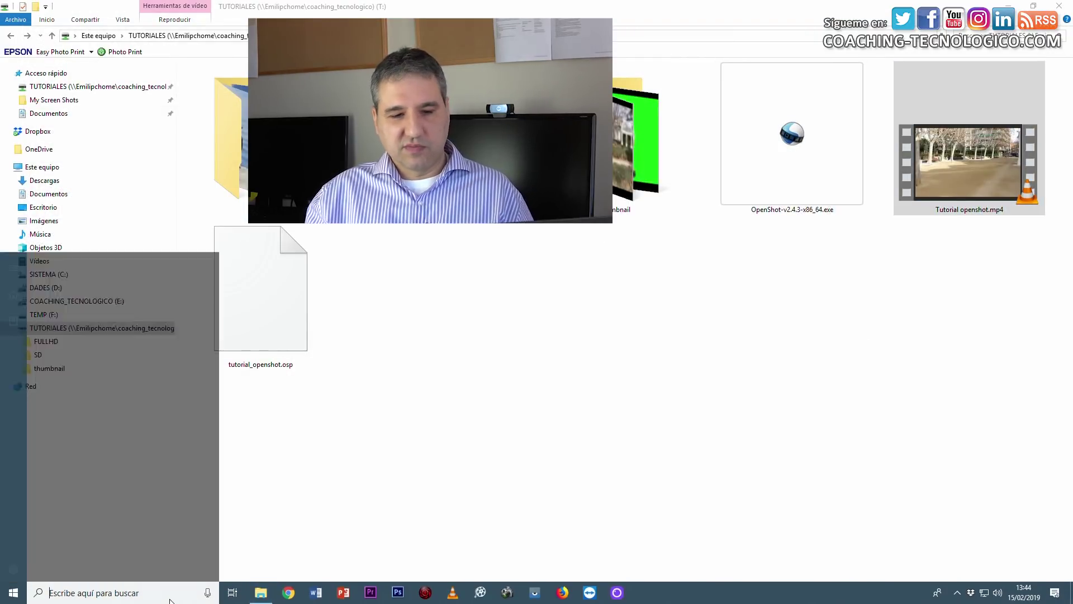
text(openshot)
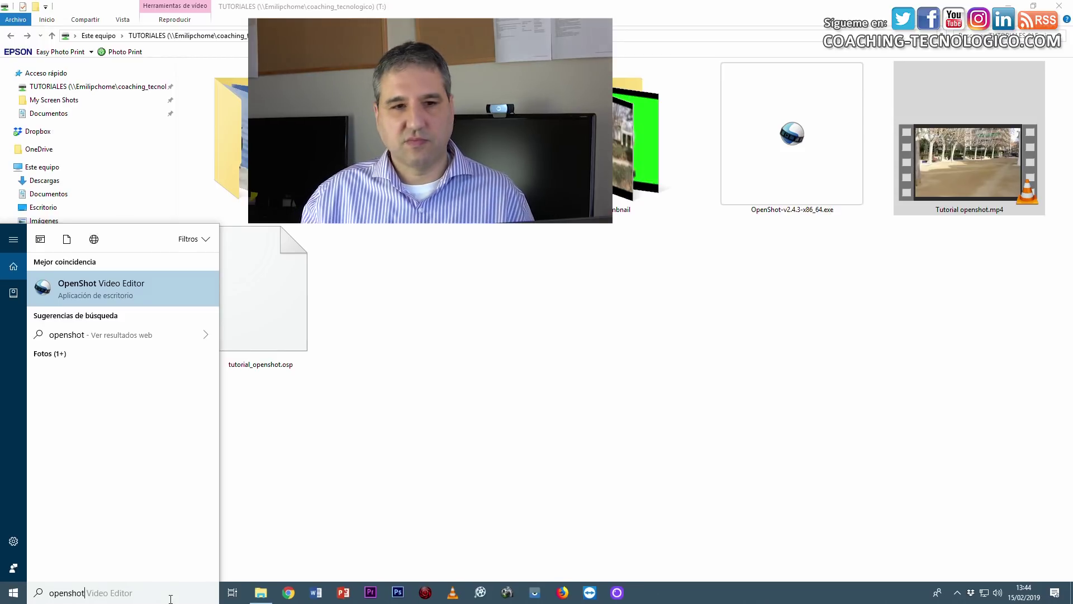
key(Return)
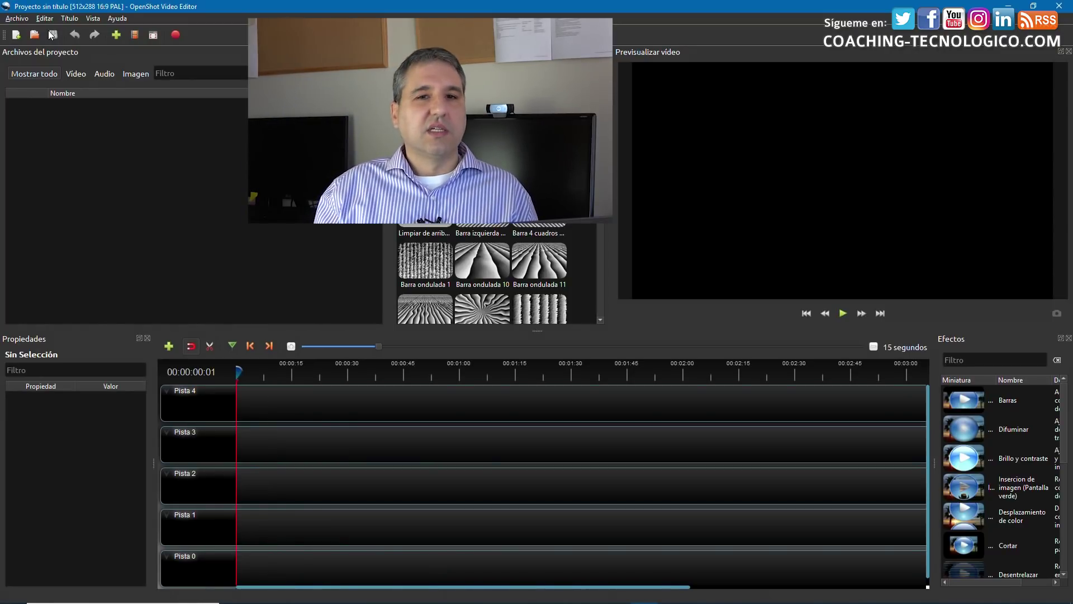
Open the project tutorial_openshot.osp from the TUTORIALES network drive.
click(17, 18)
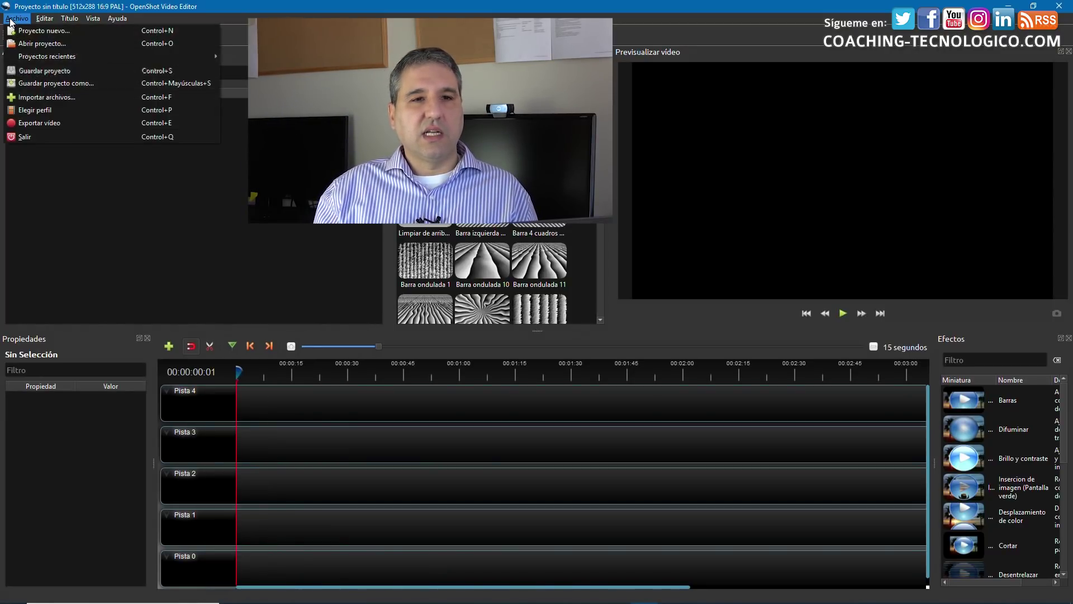
click(31, 45)
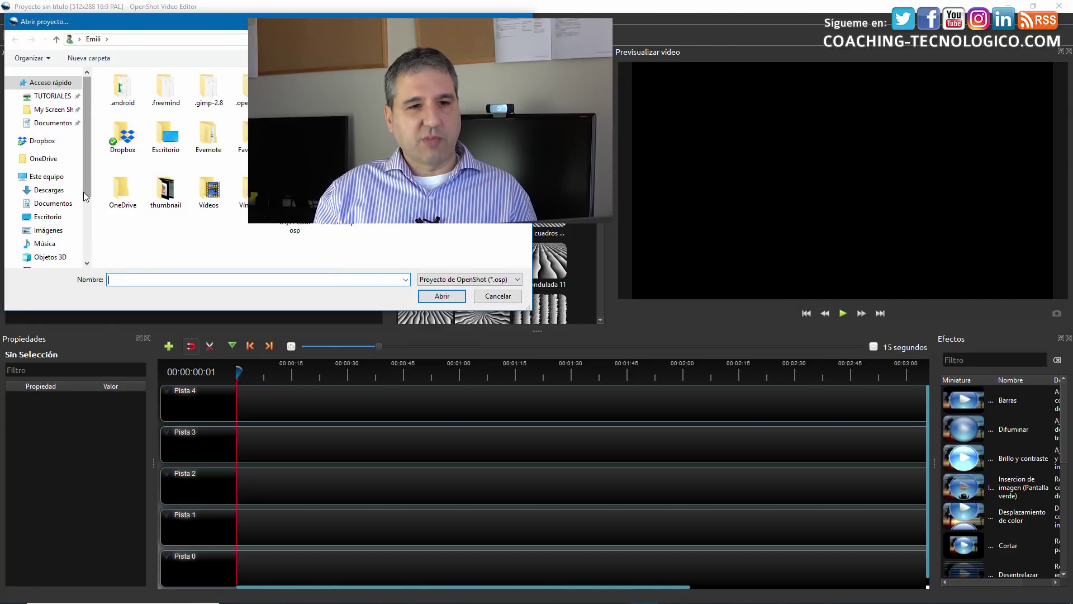
scroll(67, 224, down, 3)
click(53, 239)
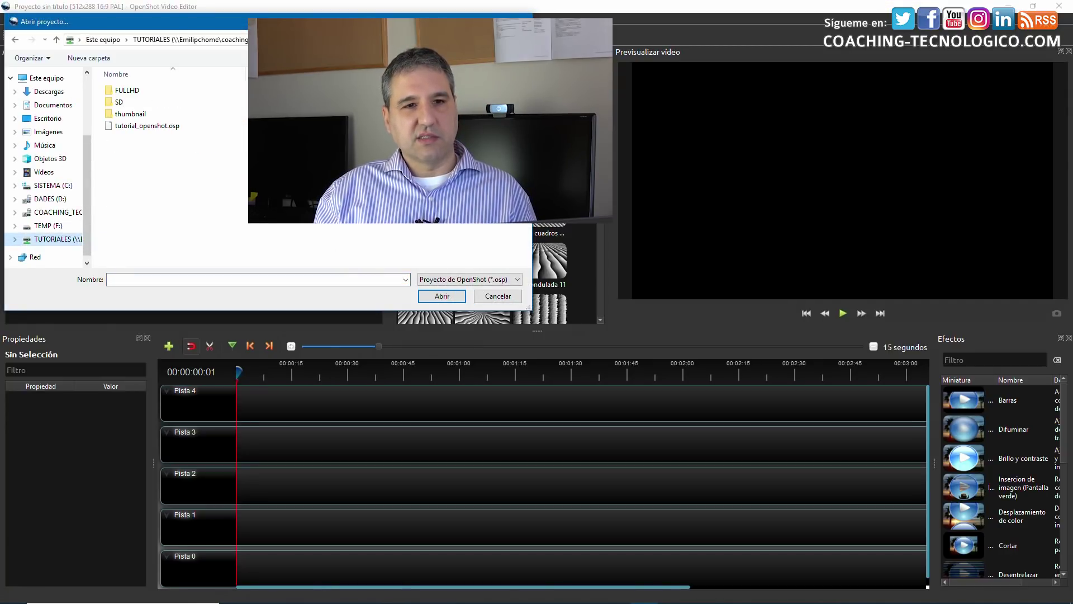
click(230, 126)
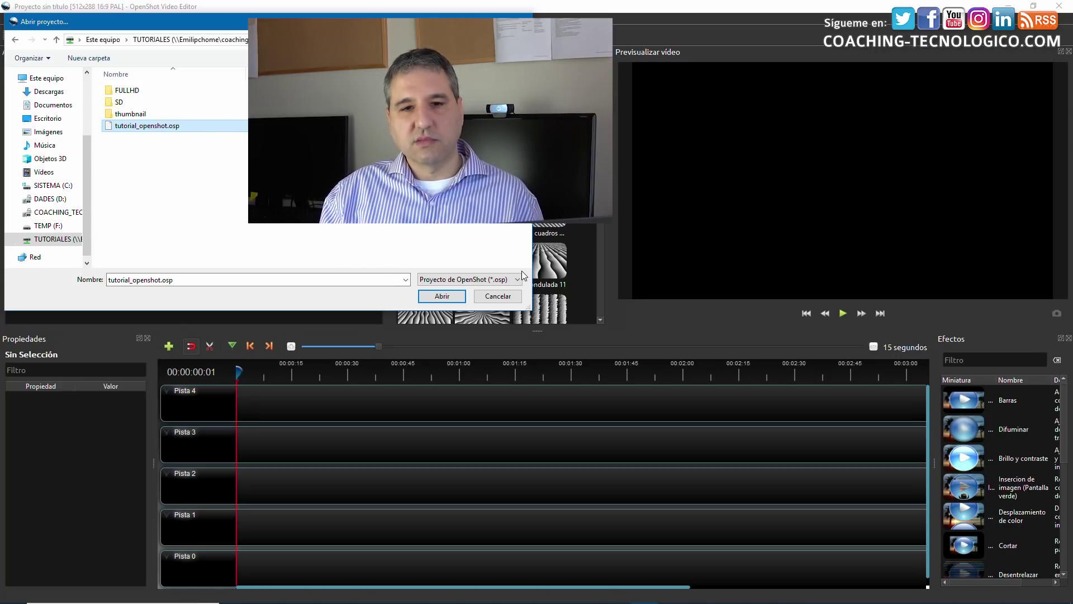
click(438, 294)
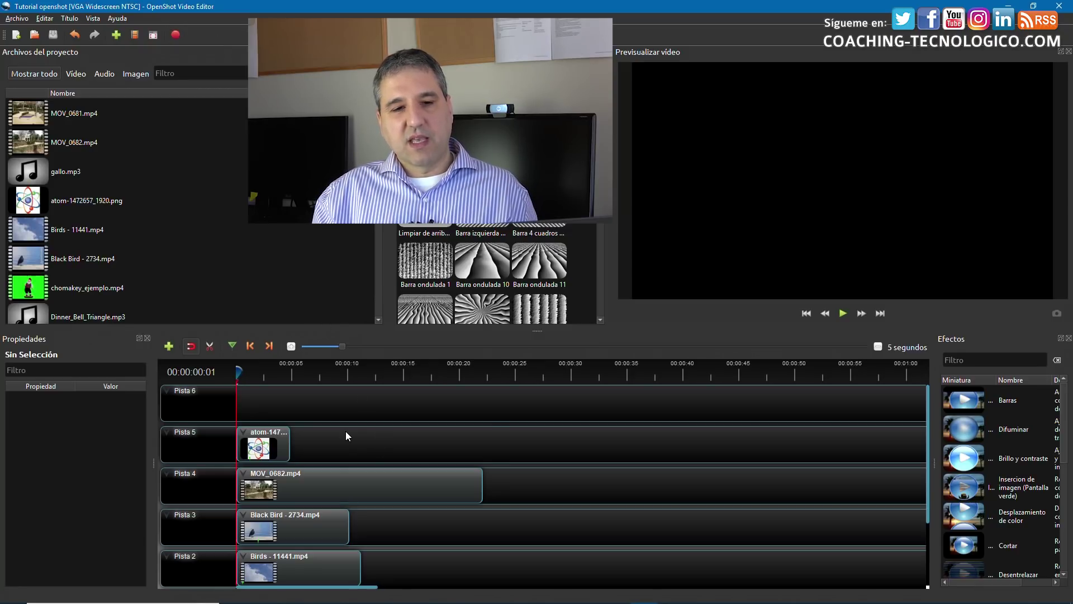
Preview the composition at about 00:00:01:19 and extend the atom image on Pista 5 to about 23 seconds, just past the MOV_0682 clip.
scroll(346, 436, down, 1)
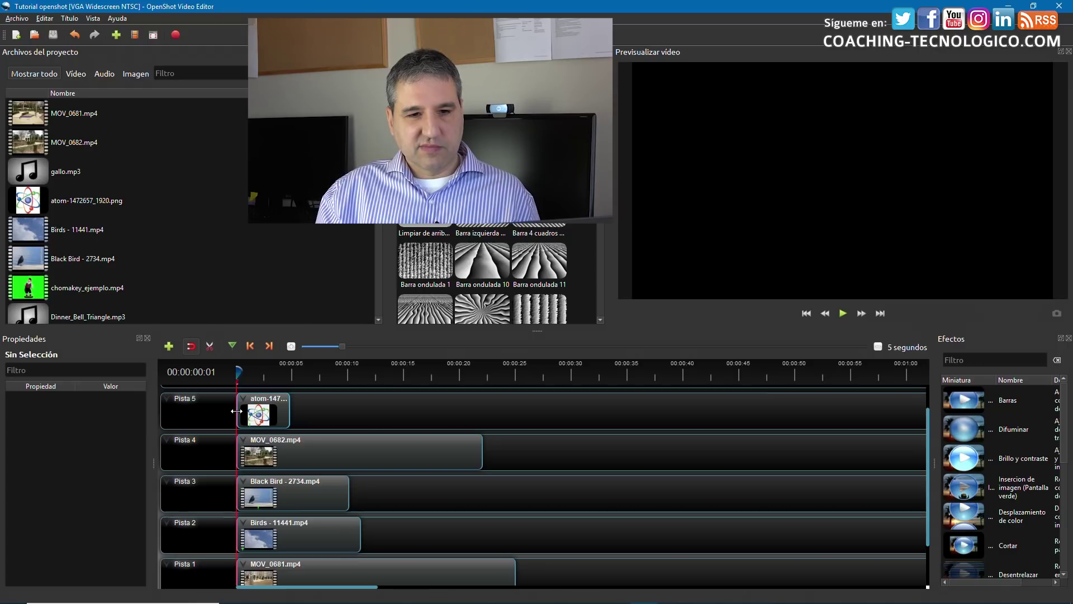
drag(232, 412, 232, 412)
drag(239, 373, 254, 383)
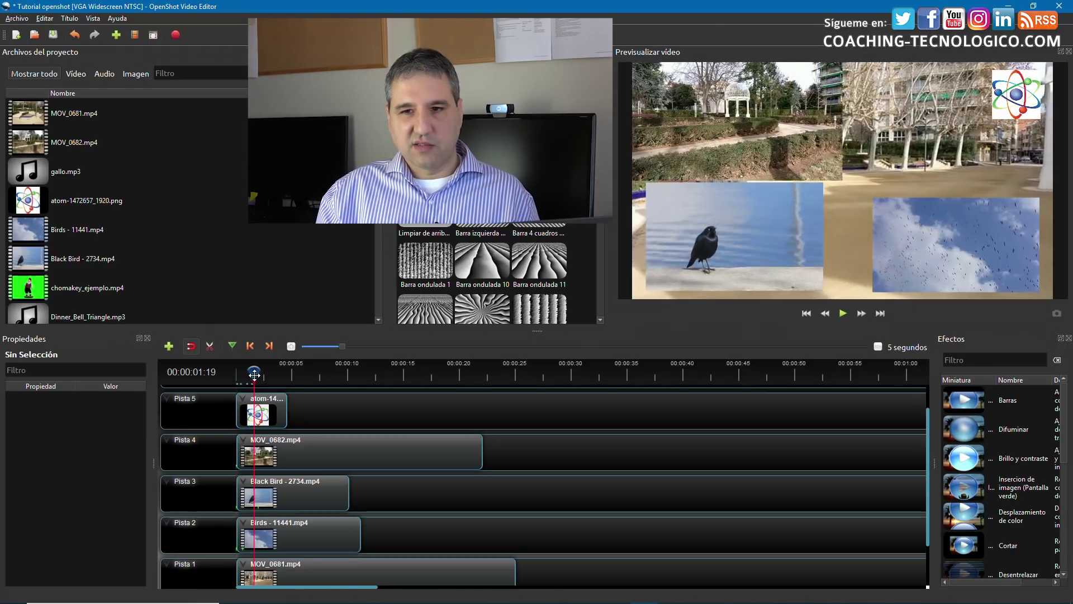
drag(302, 414, 496, 431)
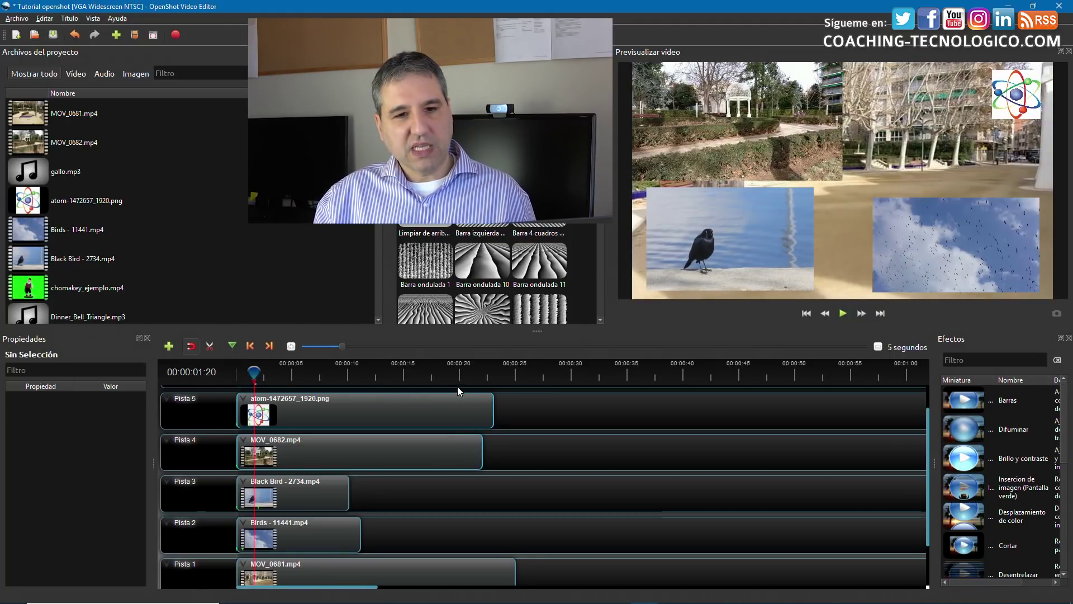
scroll(361, 454, down, 1)
scroll(361, 454, up, 1)
right_click(340, 457)
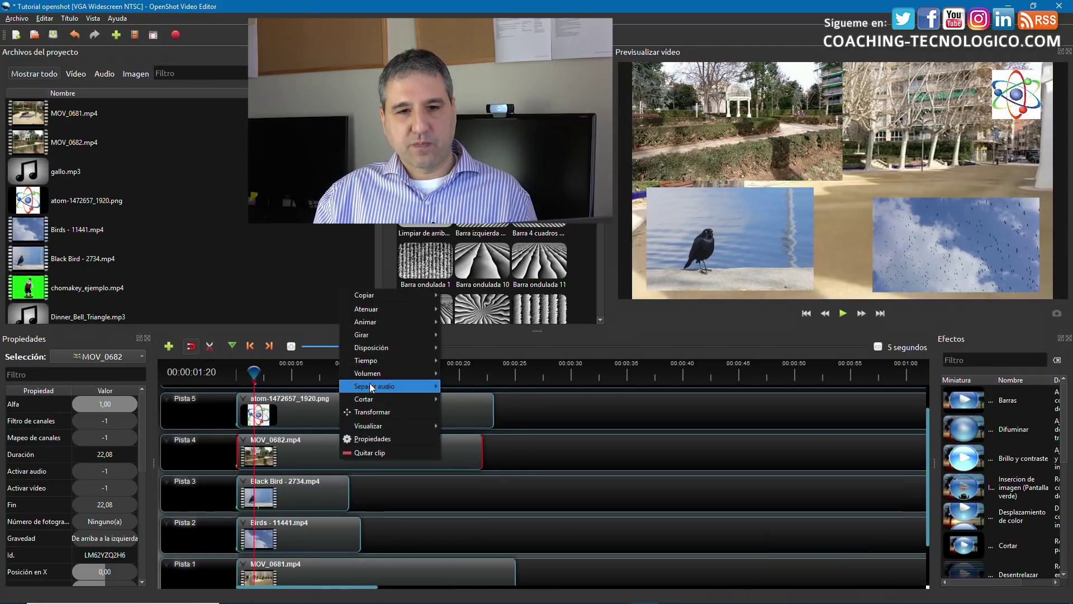
mouse_move(374, 350)
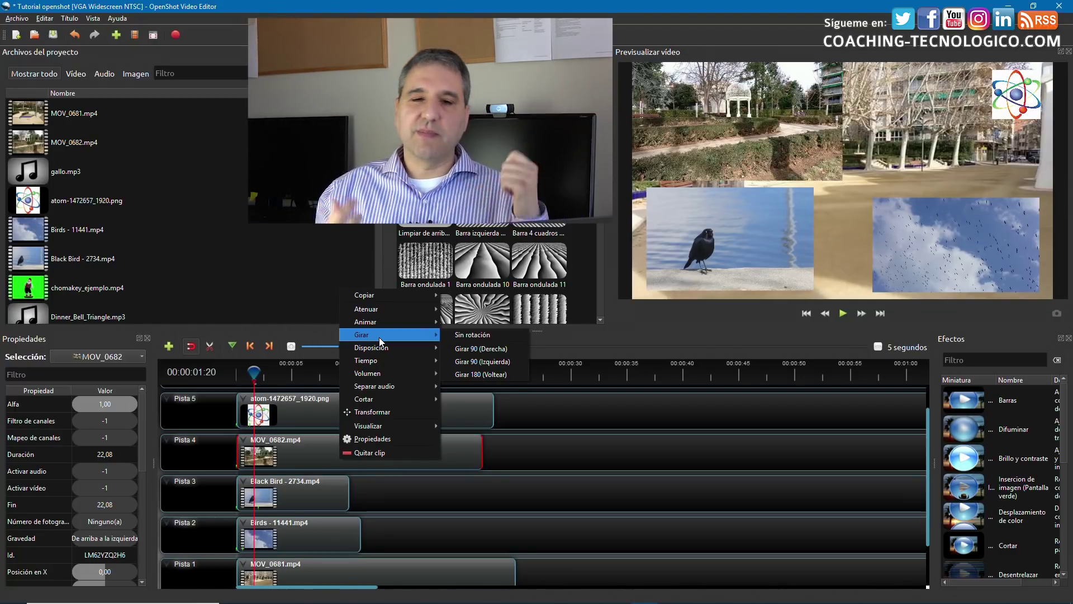
click(285, 424)
click(285, 446)
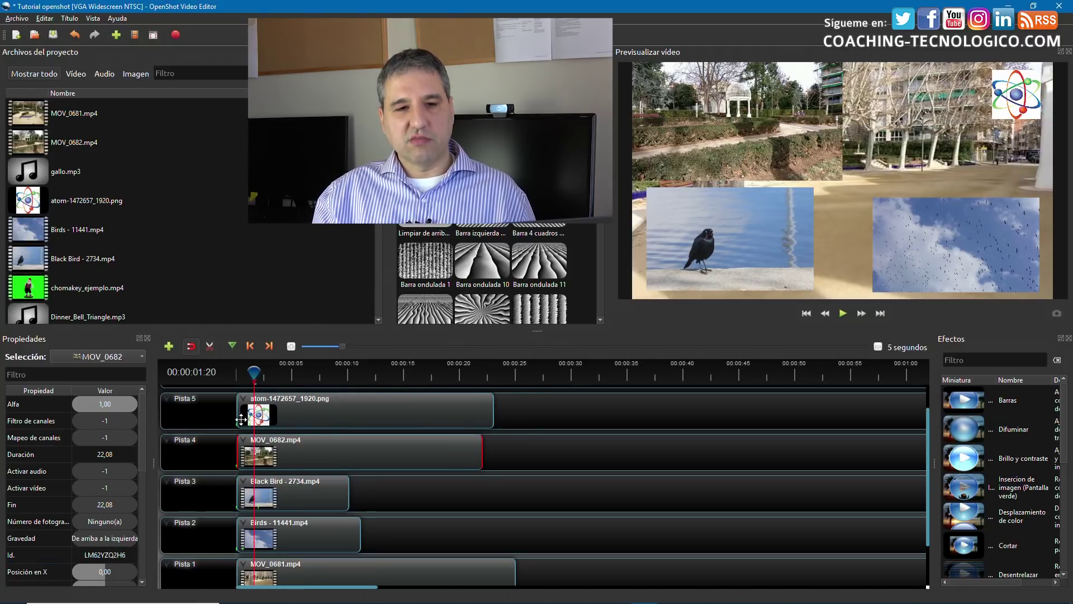
Place the playhead at 00:00:09:10 and rotate the MOV_0682 clip on Pista 4 by 180 degrees (Voltear).
drag(259, 374, 340, 373)
right_click(331, 451)
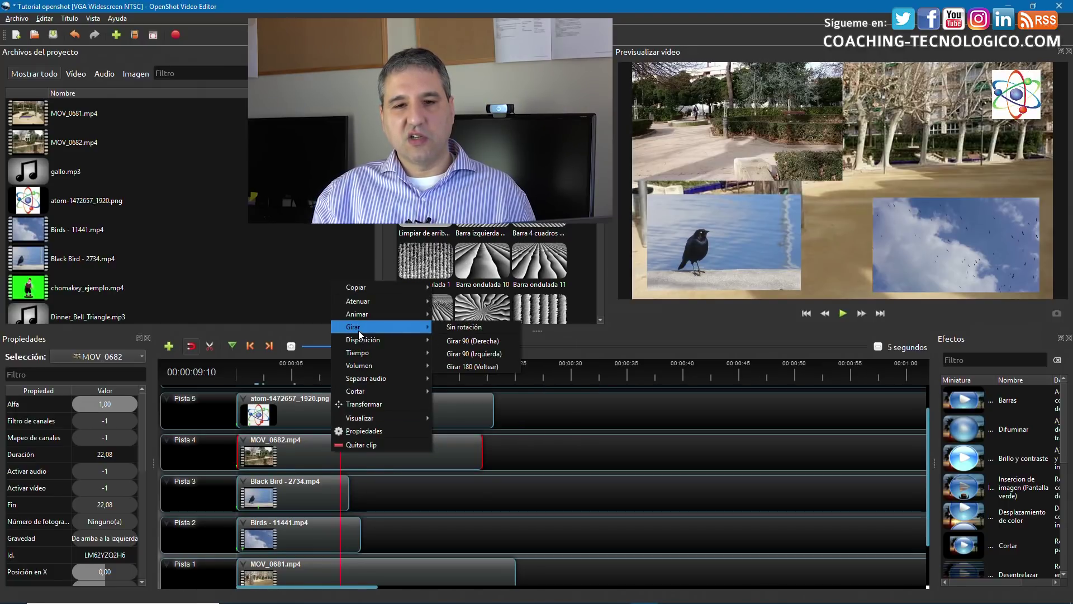
click(462, 364)
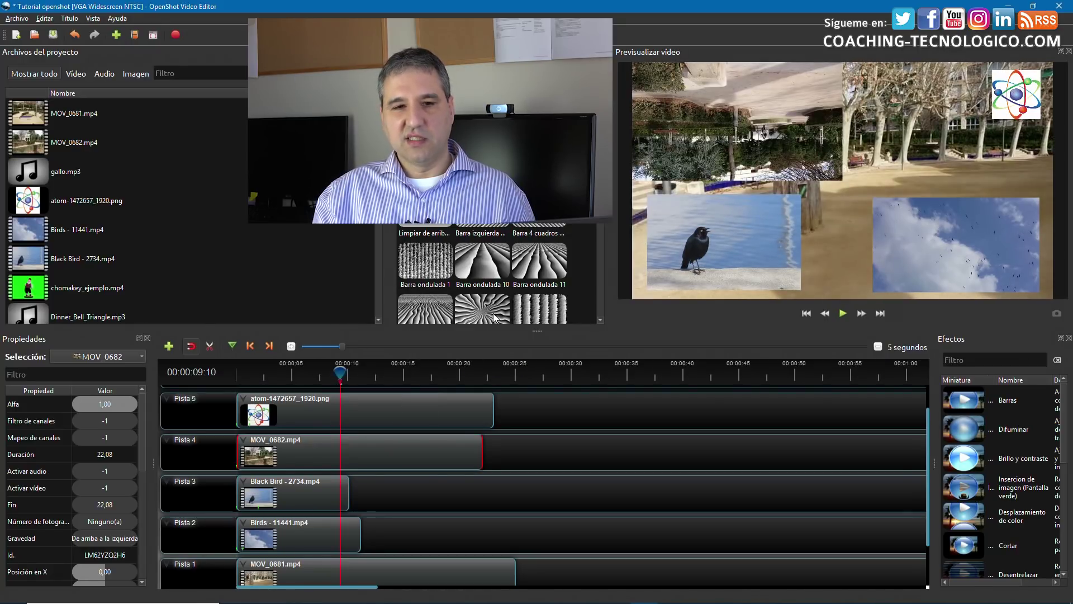
Play the timeline from 00:00:03:22 to about 00:00:08:03 to check the upside-down MOV_0682 overlay.
drag(336, 381, 278, 377)
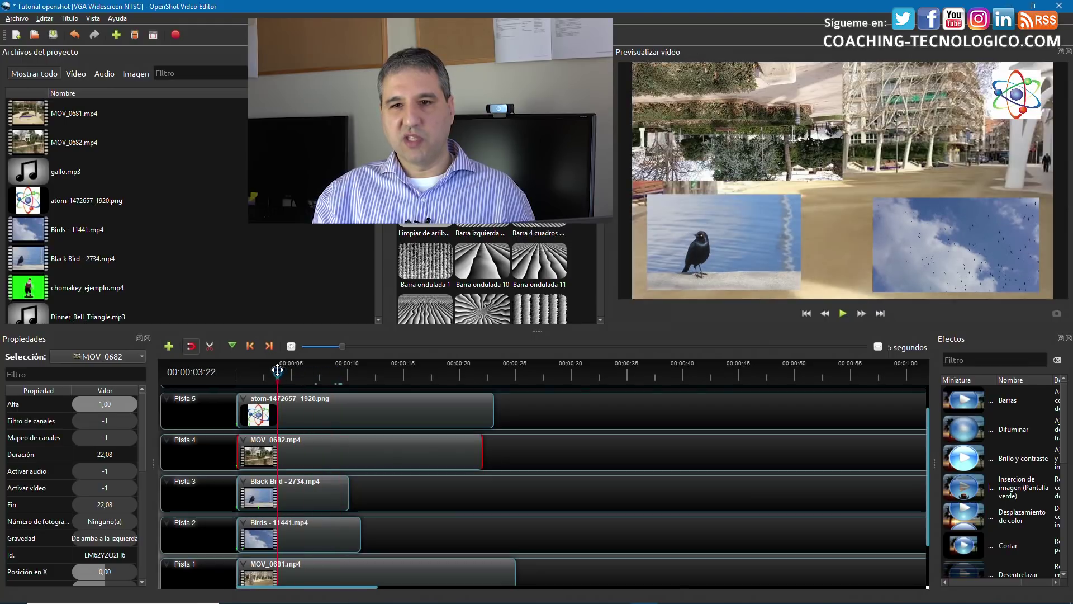
click(843, 313)
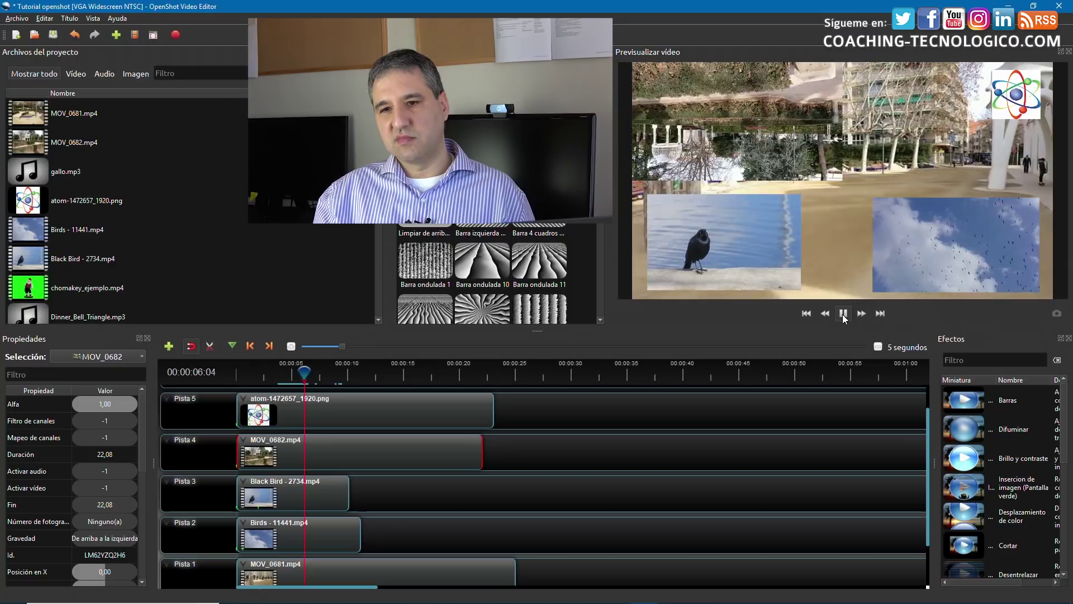
click(843, 313)
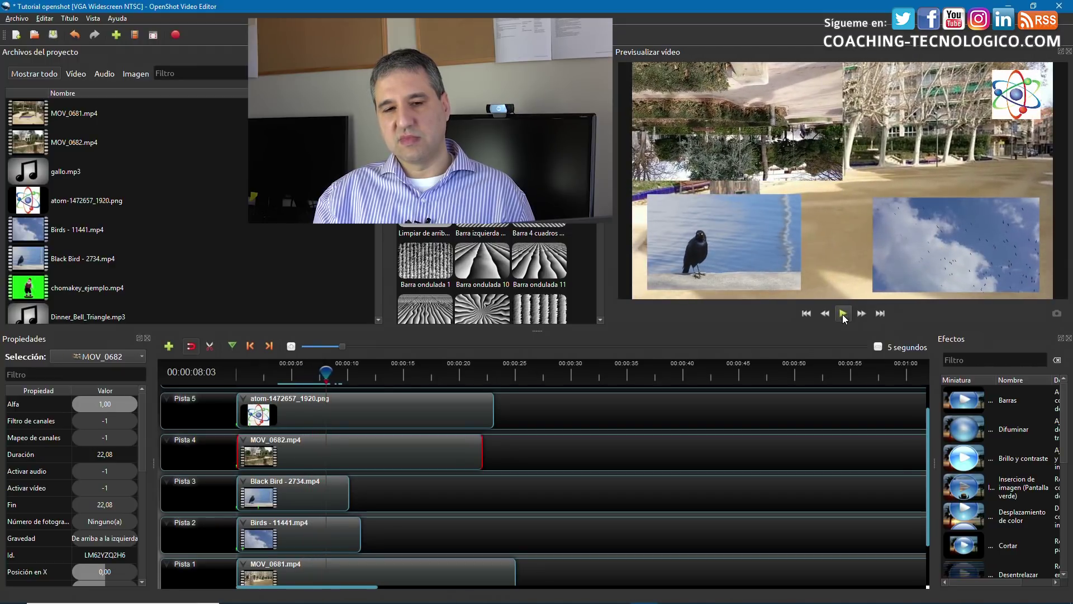
Reset the MOV_0682 clip on Pista 4 to Sin rotación.
right_click(403, 461)
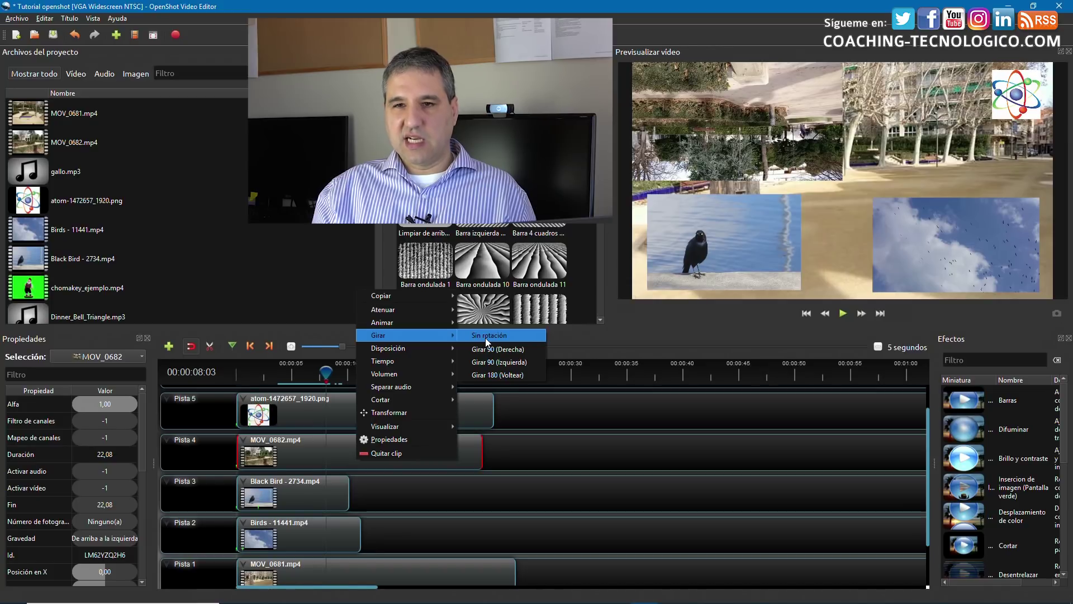
click(485, 338)
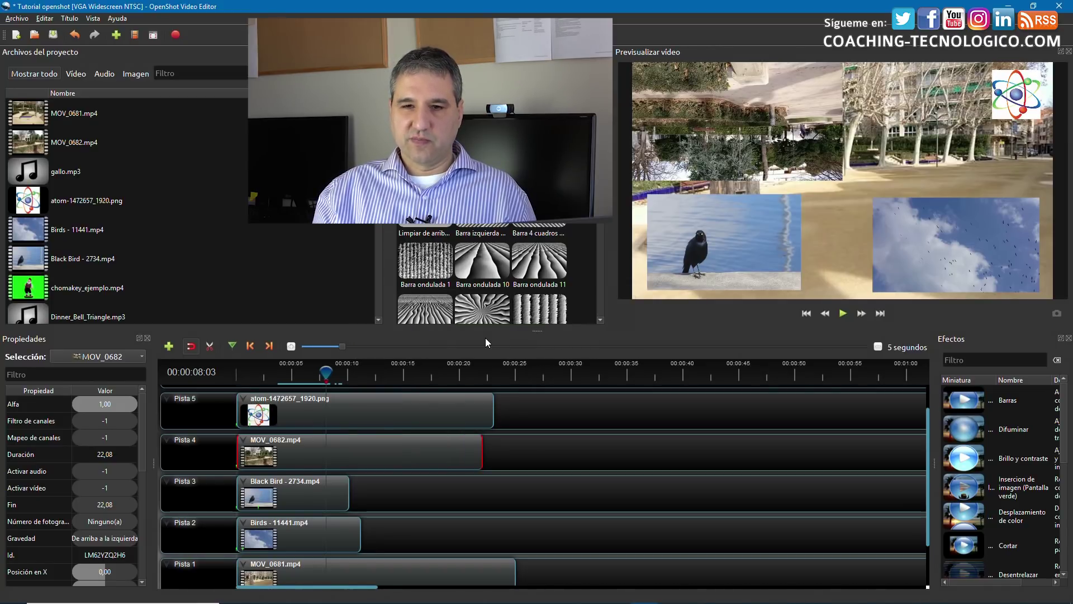
Split the MOV_0682 clip on Pista 4 at 00:00:07:16, keeping both sides.
click(320, 371)
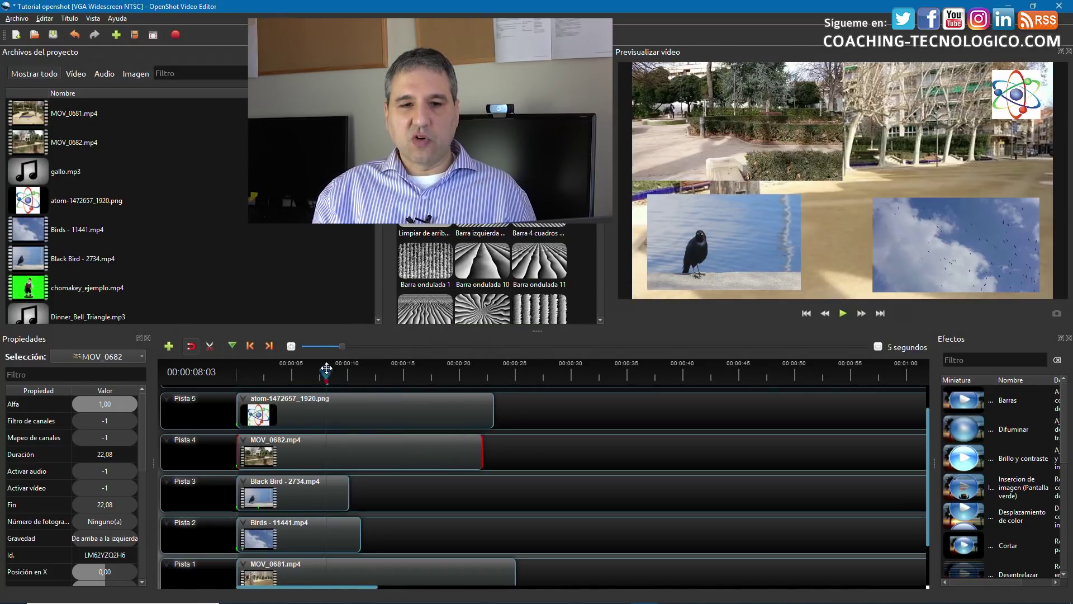
right_click(322, 448)
mouse_move(347, 387)
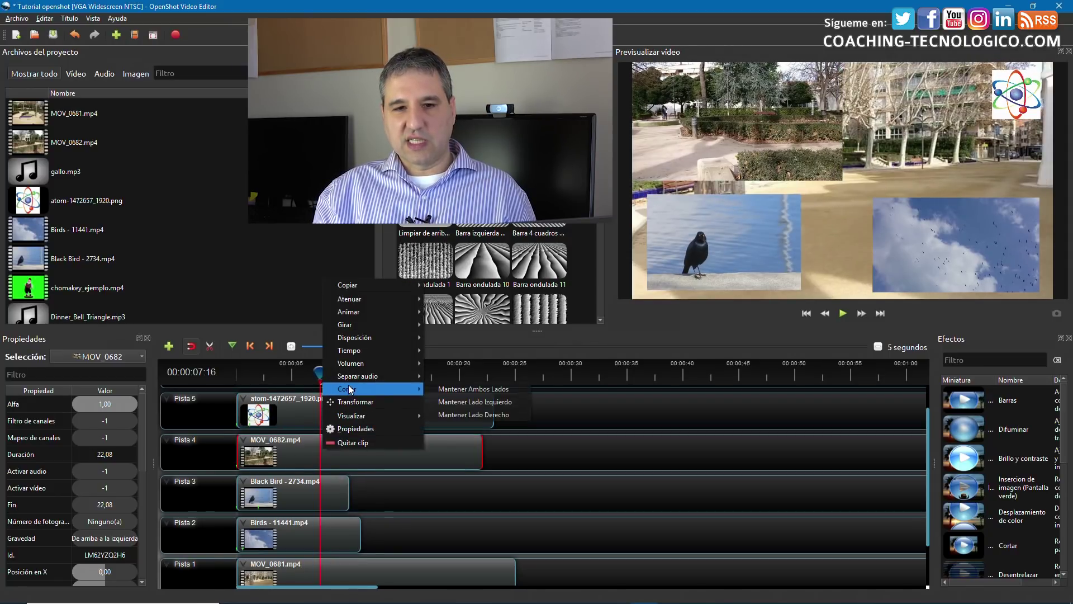
click(470, 390)
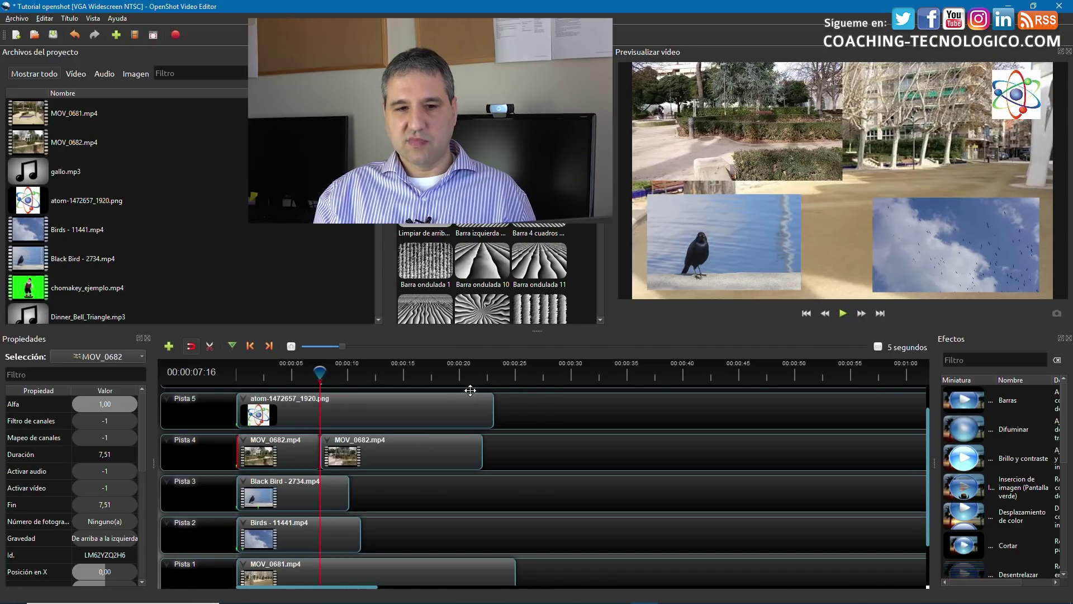
Rotate only the second part of the split MOV_0682 clip by 180 degrees (Voltear).
click(372, 449)
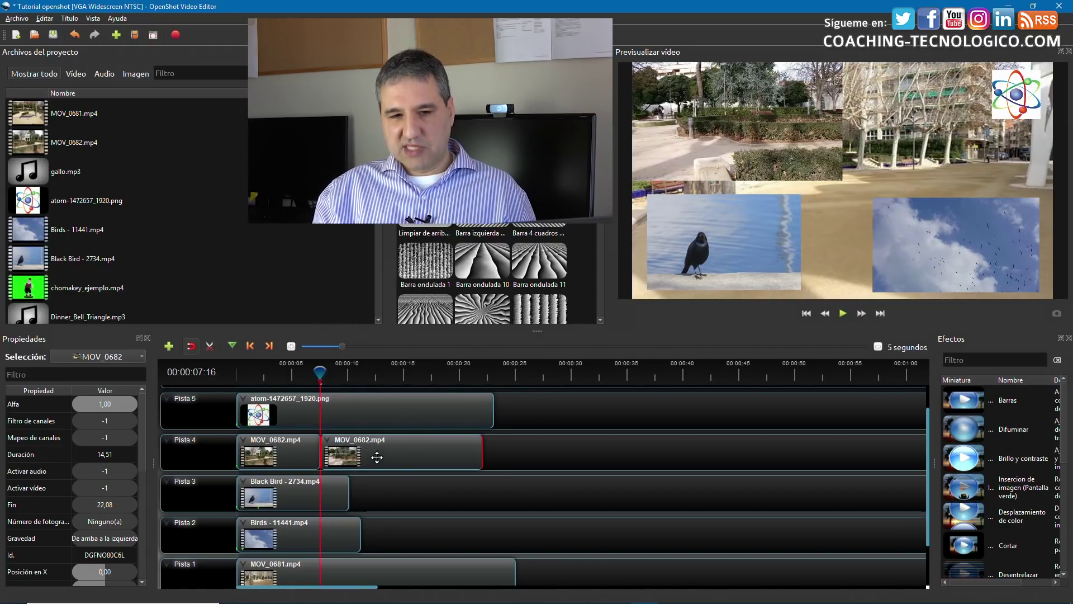
right_click(387, 451)
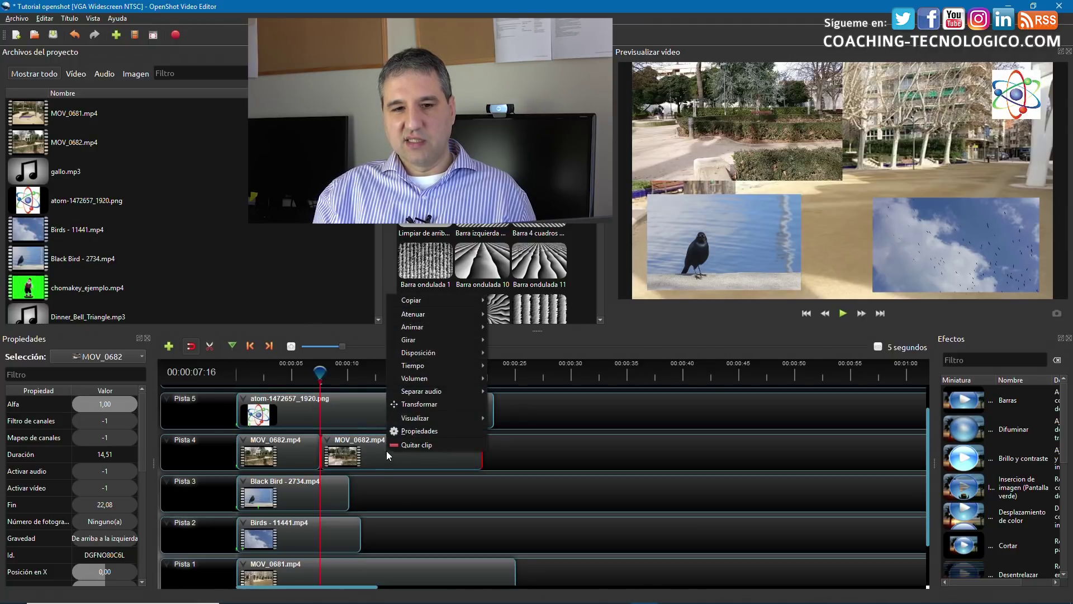
mouse_move(412, 343)
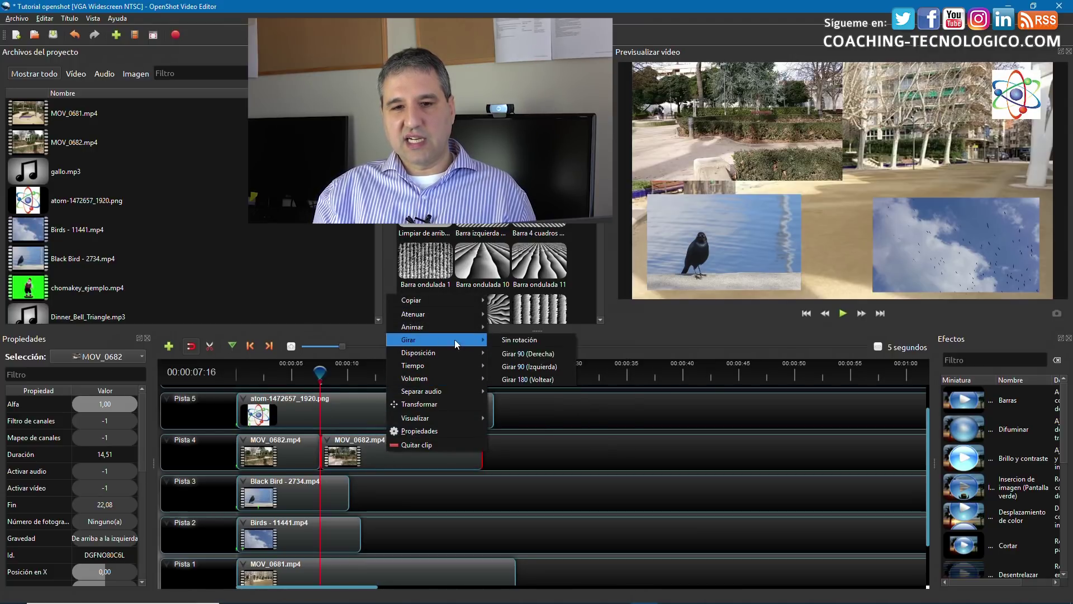
click(519, 380)
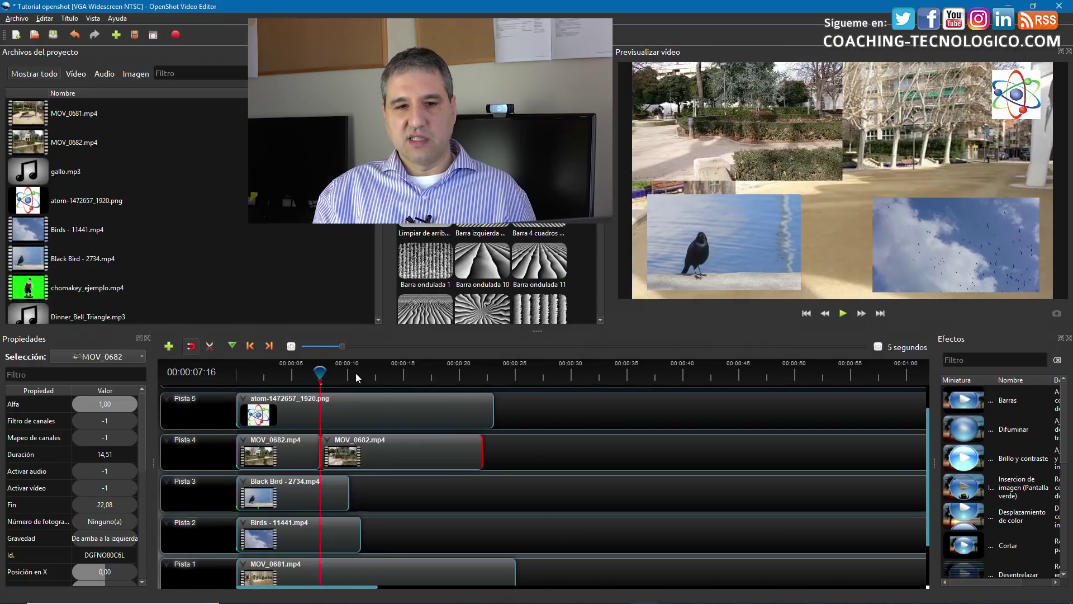
Play the timeline from 00:00:06:29 to about 00:00:08:27 to check the flip at the MOV_0682 cut.
click(318, 371)
drag(319, 372, 314, 372)
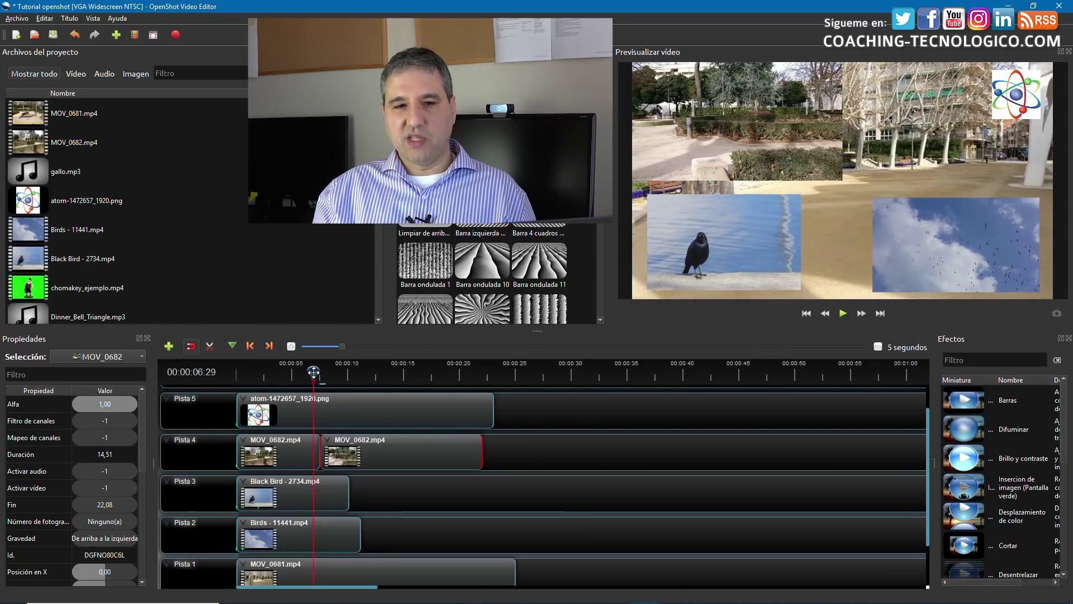
click(841, 314)
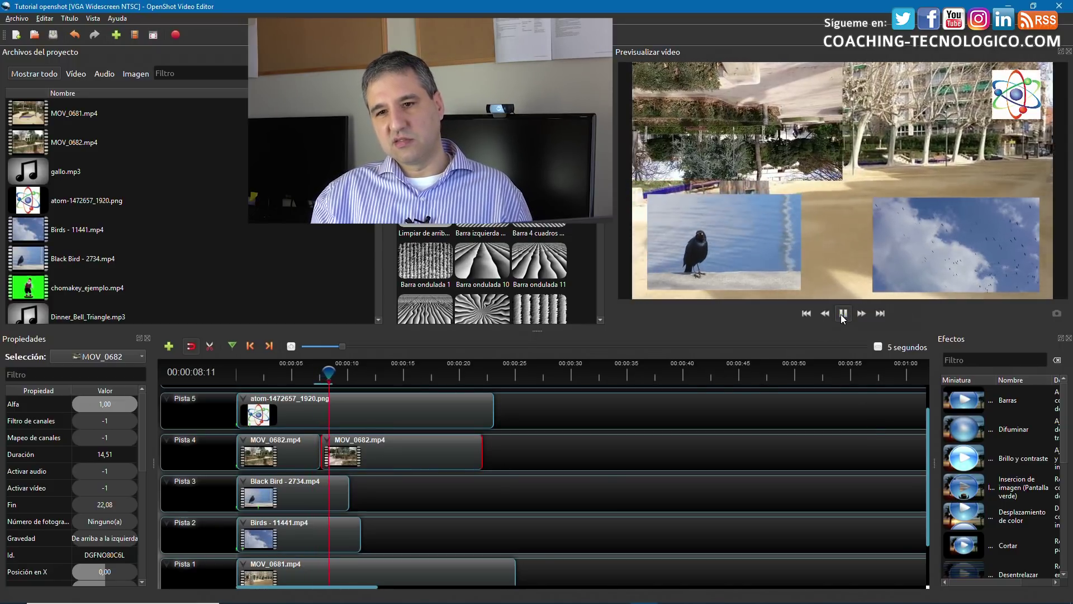
click(843, 314)
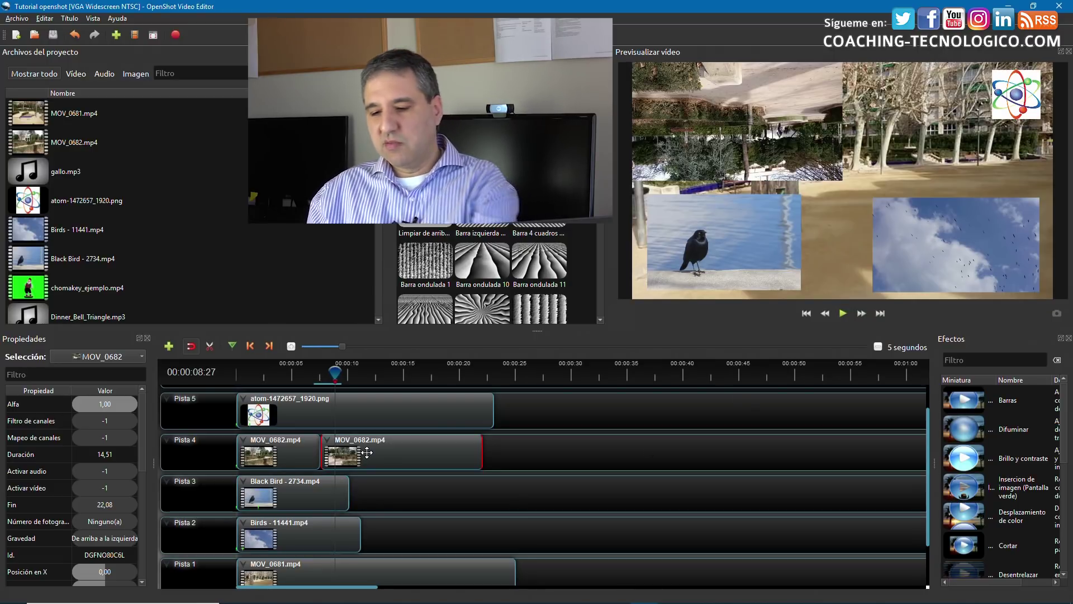
Clear the timeline by deleting both MOV_0682 parts, the atom image, and the Black Bird, Birds and MOV_0681 clips.
key(Delete)
click(255, 451)
key(Delete)
click(328, 408)
key(Delete)
click(314, 485)
key(Delete)
click(314, 541)
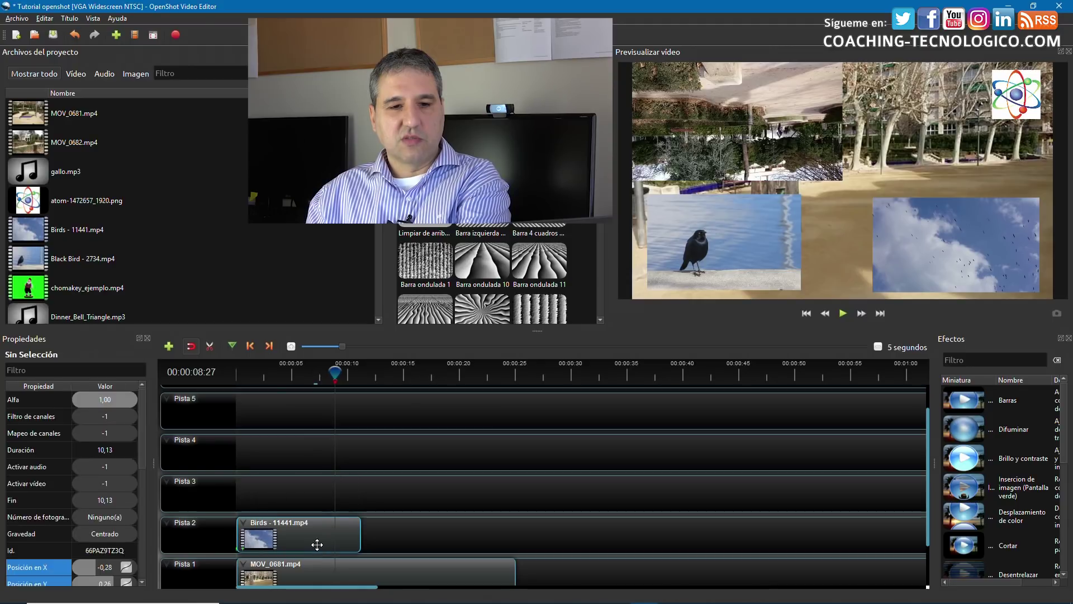
key(Delete)
click(331, 574)
key(Delete)
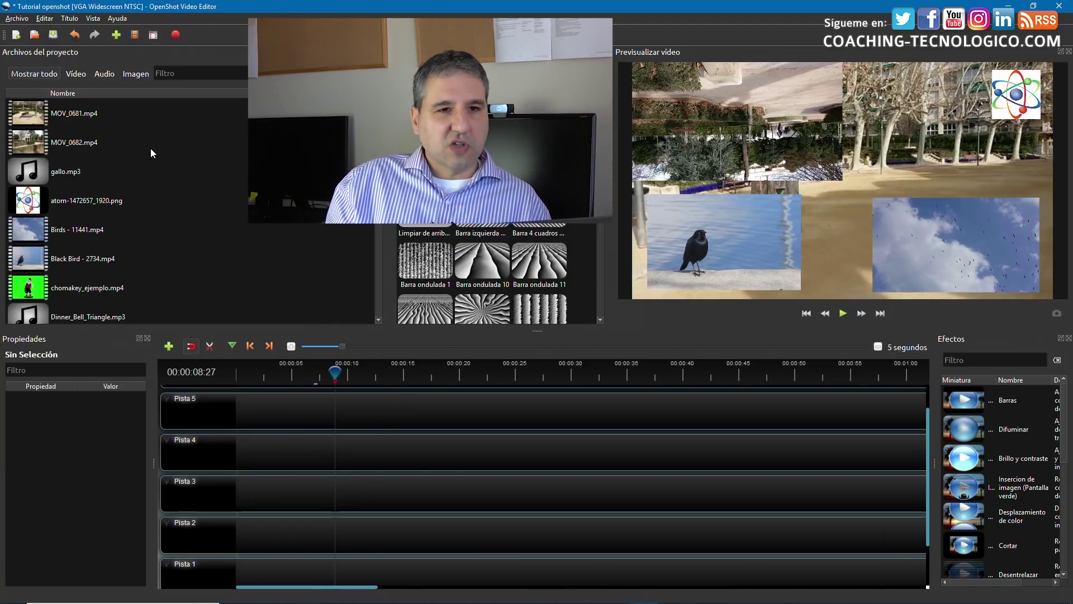
Place MOV_0681.mp4 at the start of Pista 3 and cut it at 00:00:24:27, keeping only the part before the cut.
drag(17, 116, 232, 478)
mouse_move(335, 373)
mouse_down()
mouse_move(323, 374)
mouse_move(346, 373)
mouse_up()
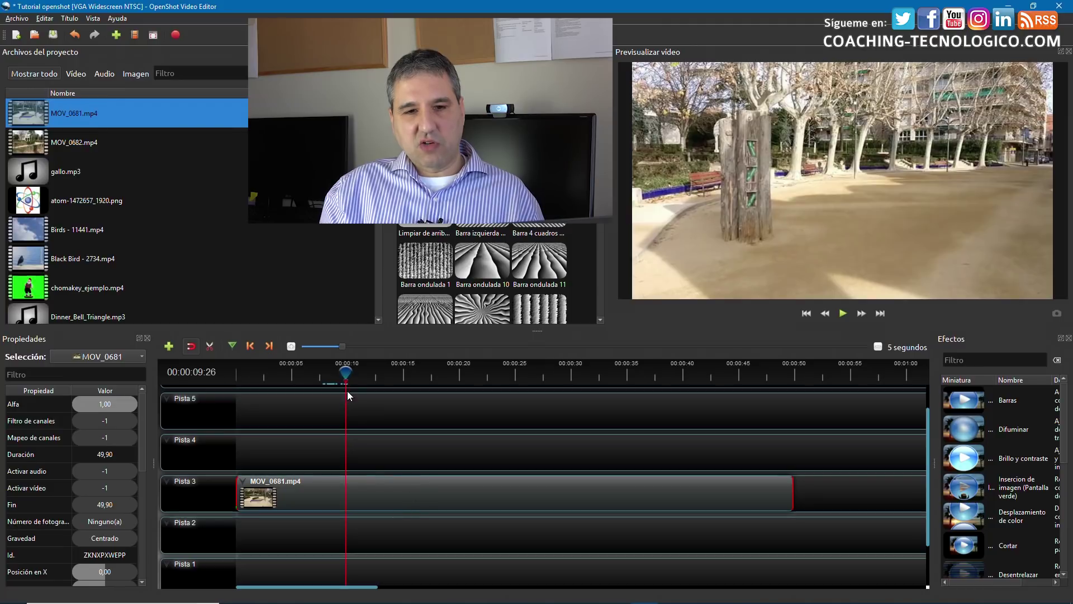
drag(344, 372, 514, 373)
right_click(514, 496)
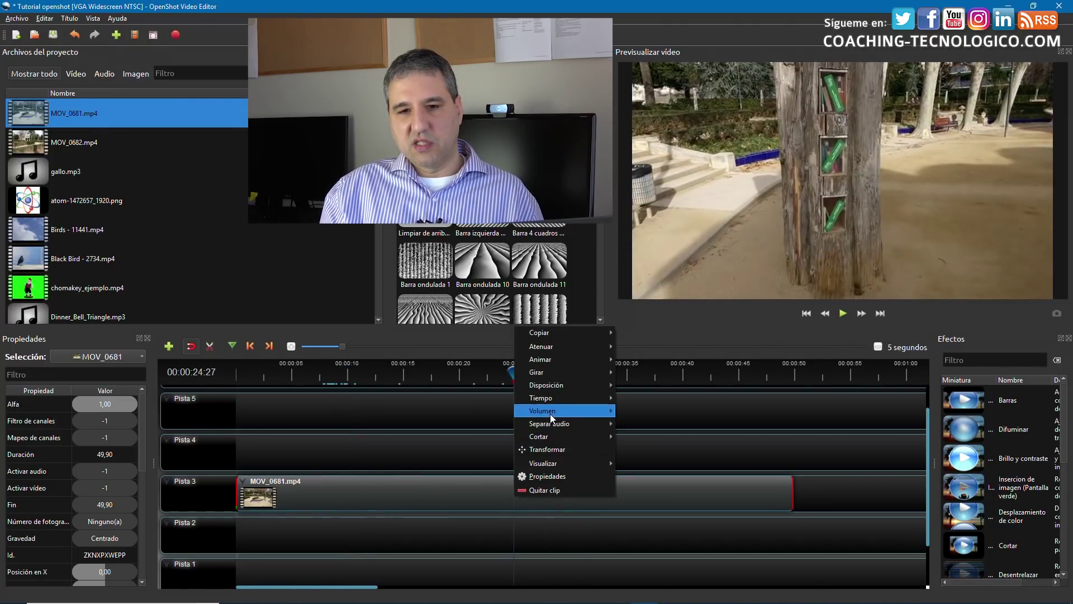
mouse_move(548, 434)
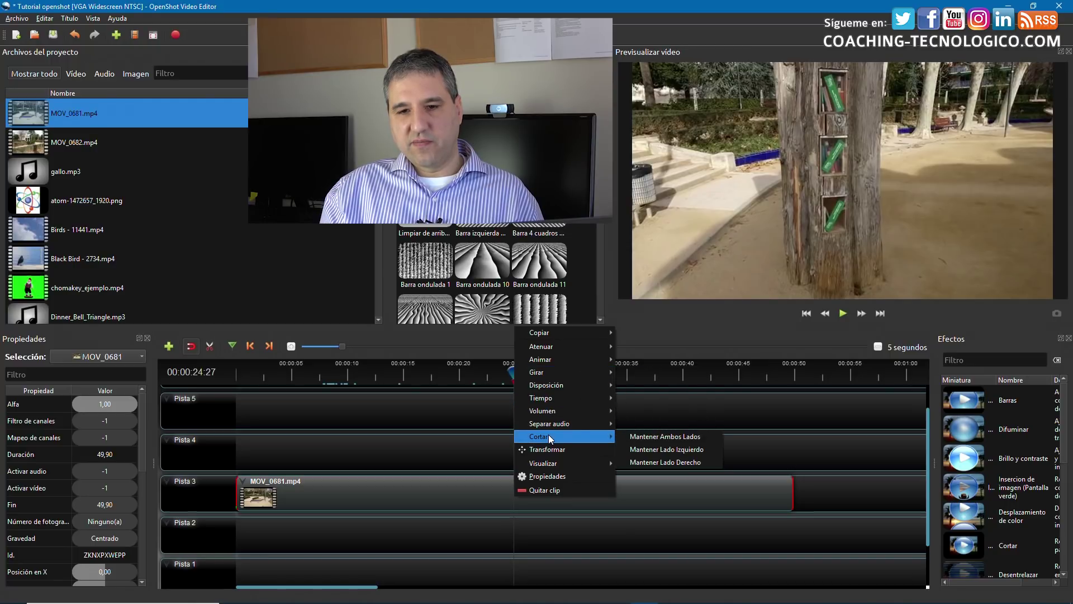
click(670, 451)
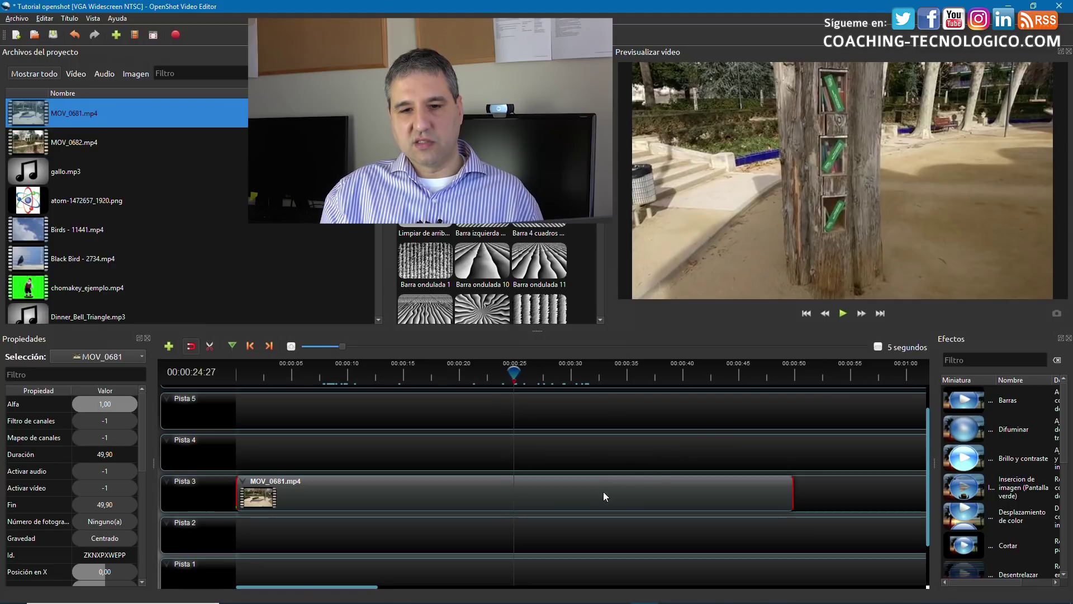
Animate the start of the MOV_0681 clip with the zoom Acercamiento (50% a 100%).
drag(512, 384, 374, 371)
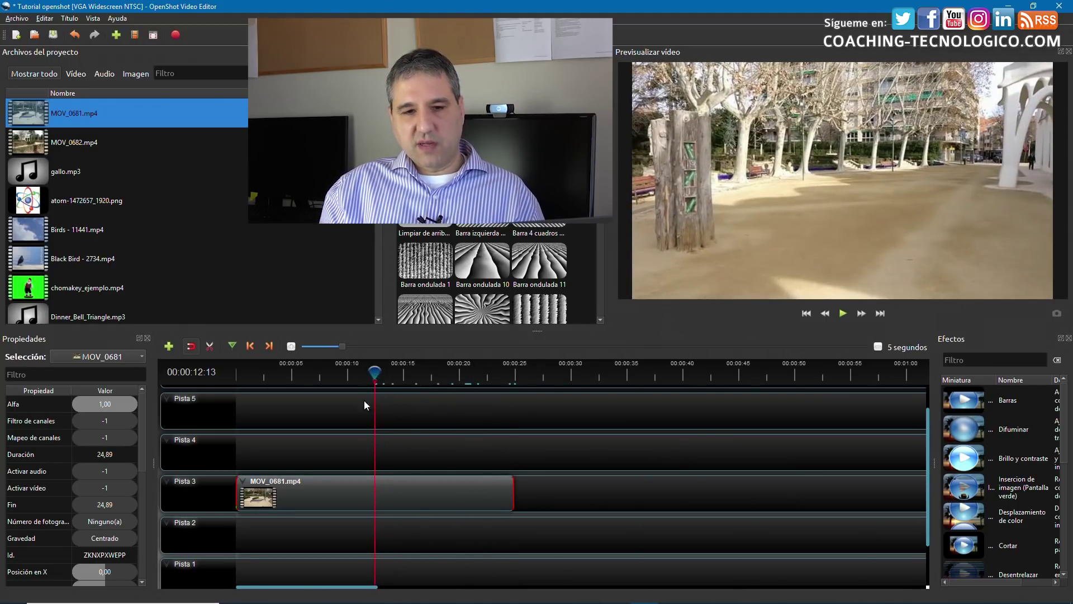
right_click(377, 498)
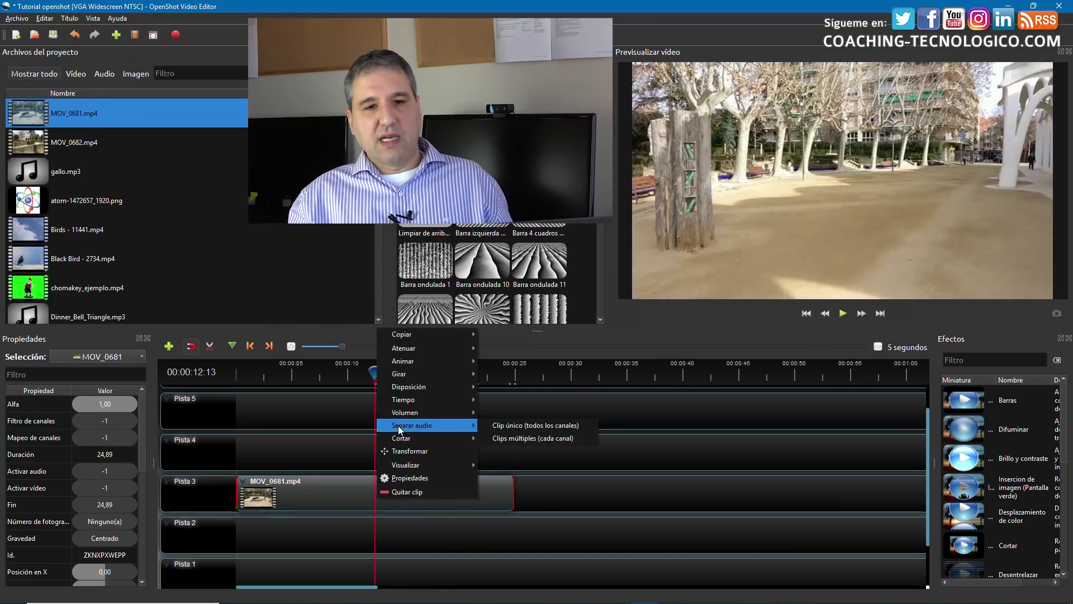
mouse_move(418, 360)
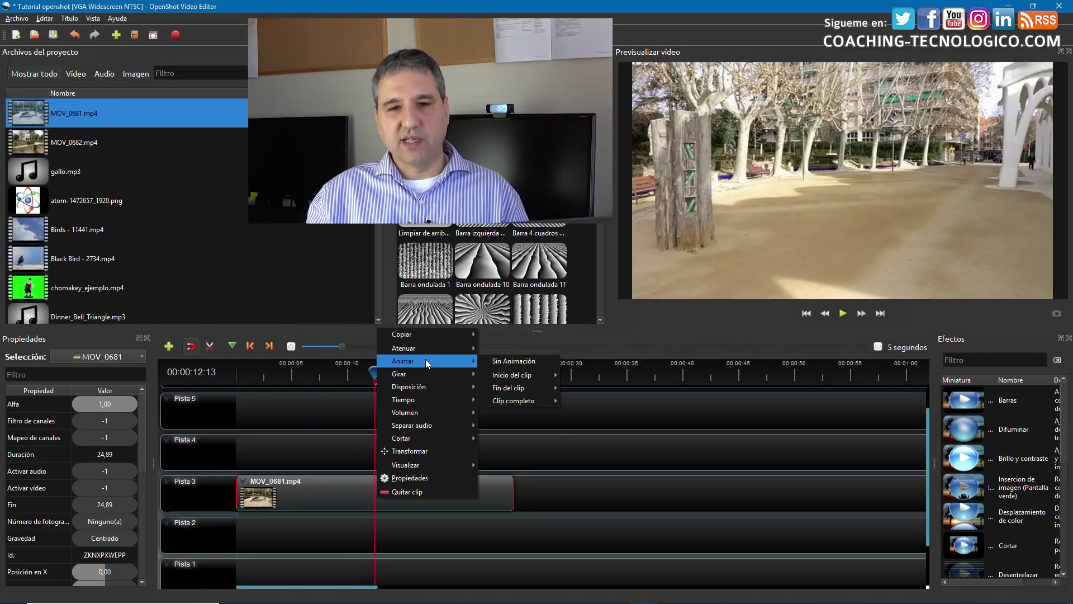
mouse_move(508, 378)
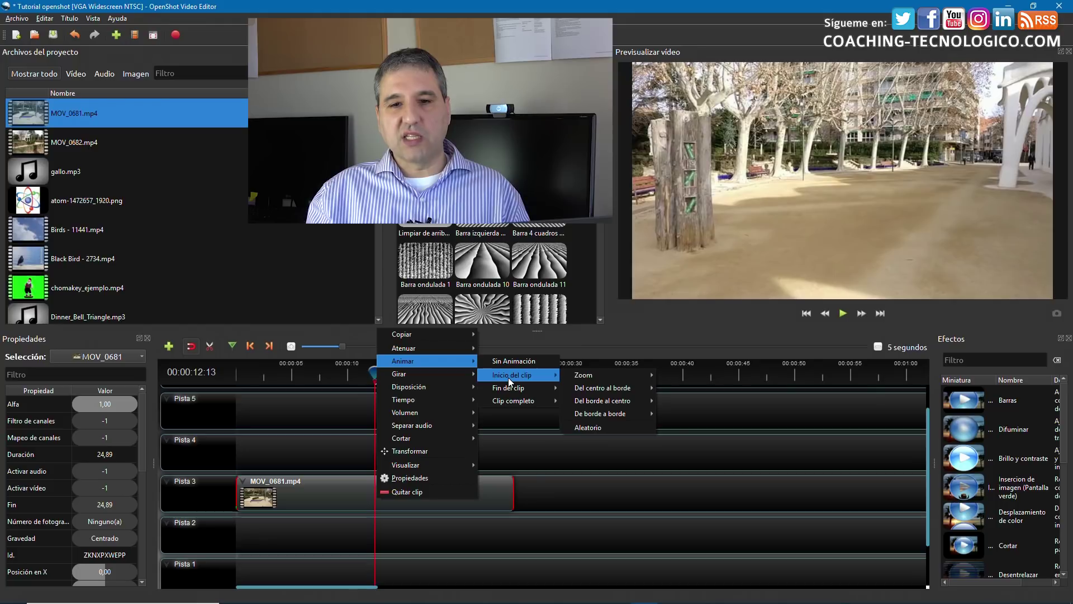
mouse_move(595, 381)
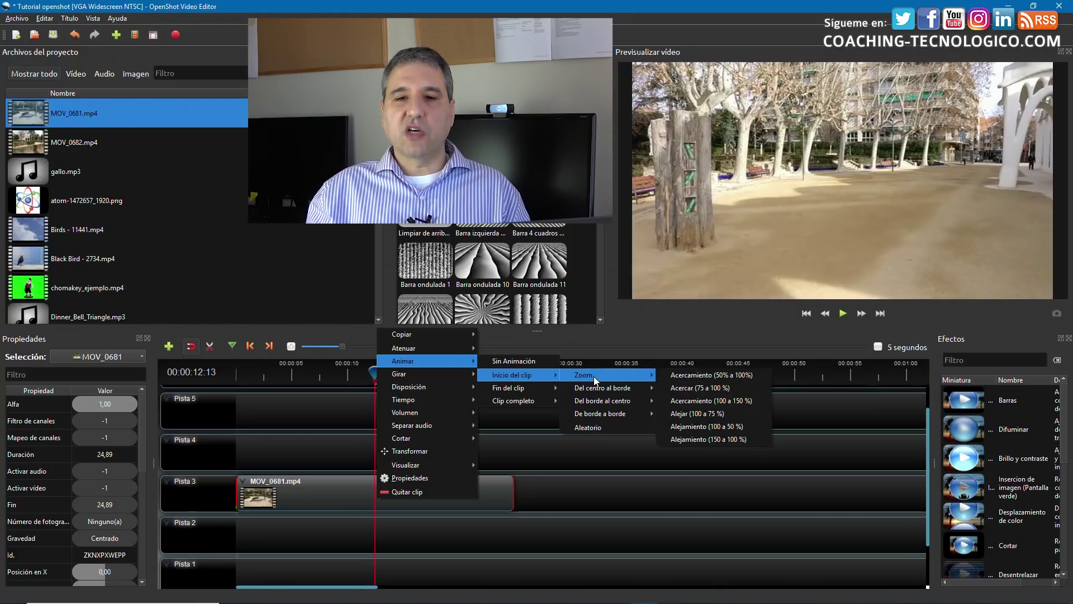
click(687, 380)
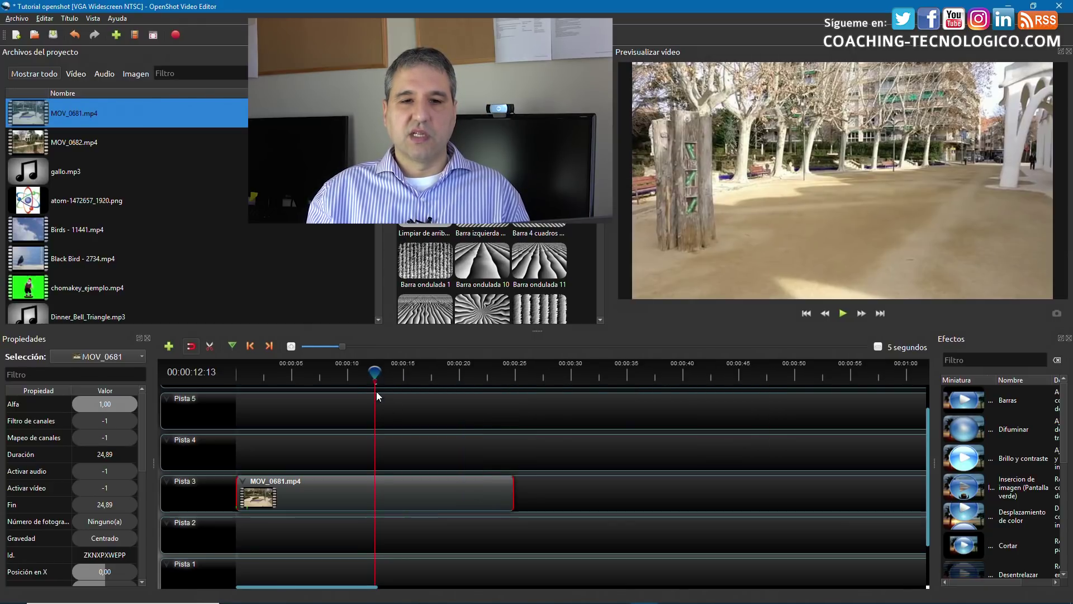
Play the timeline from the beginning to check the opening zoom on the MOV_0681 clip.
drag(374, 378, 220, 379)
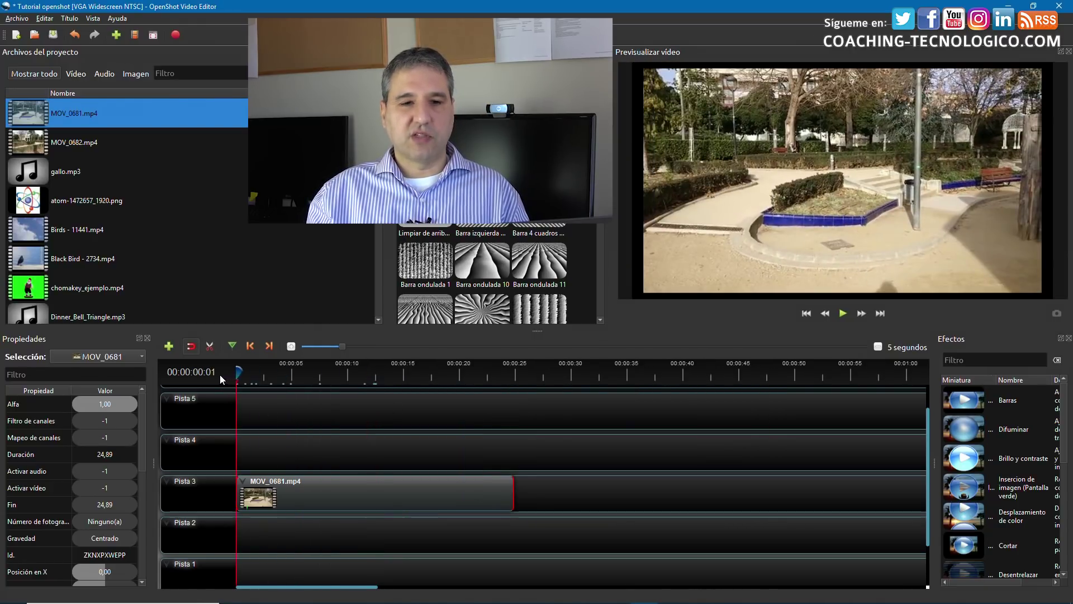
click(841, 312)
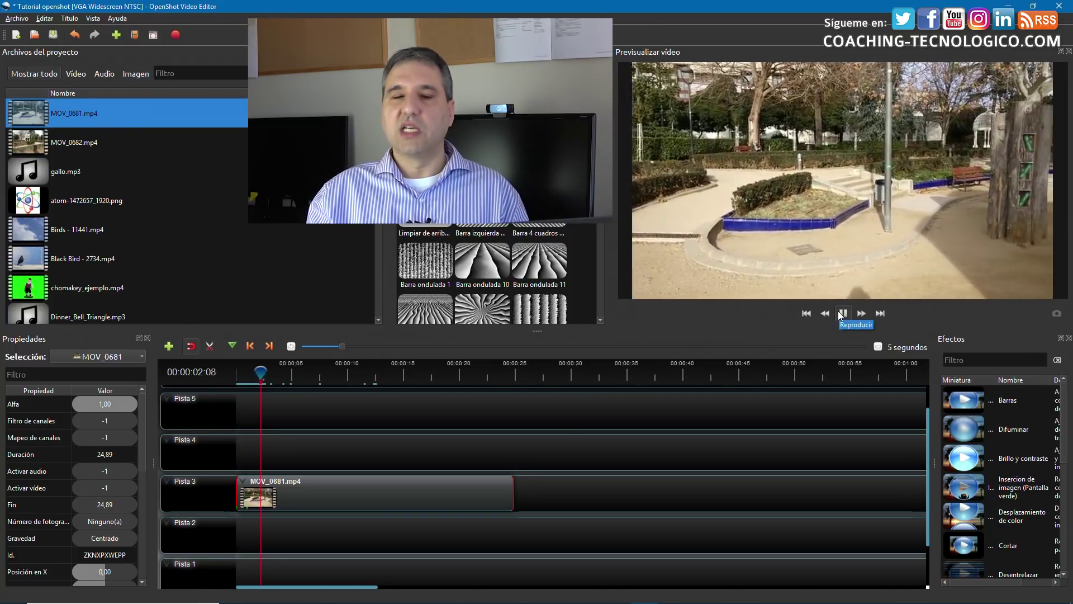
click(837, 312)
Split the MOV_0681 clip on Pista 3 at 00:00:05:26, keeping both sides.
click(300, 373)
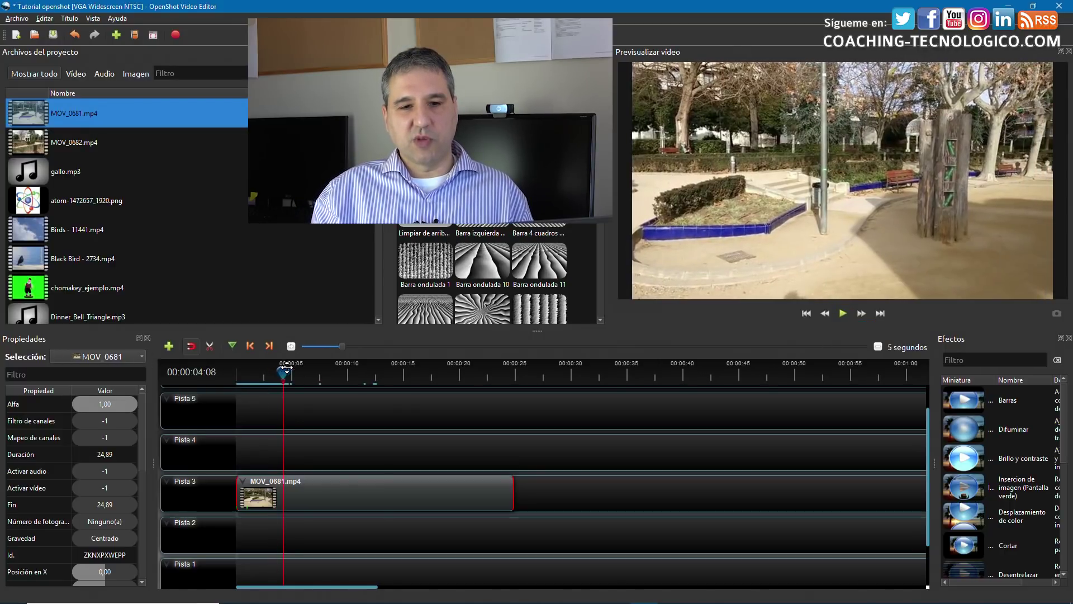
right_click(298, 485)
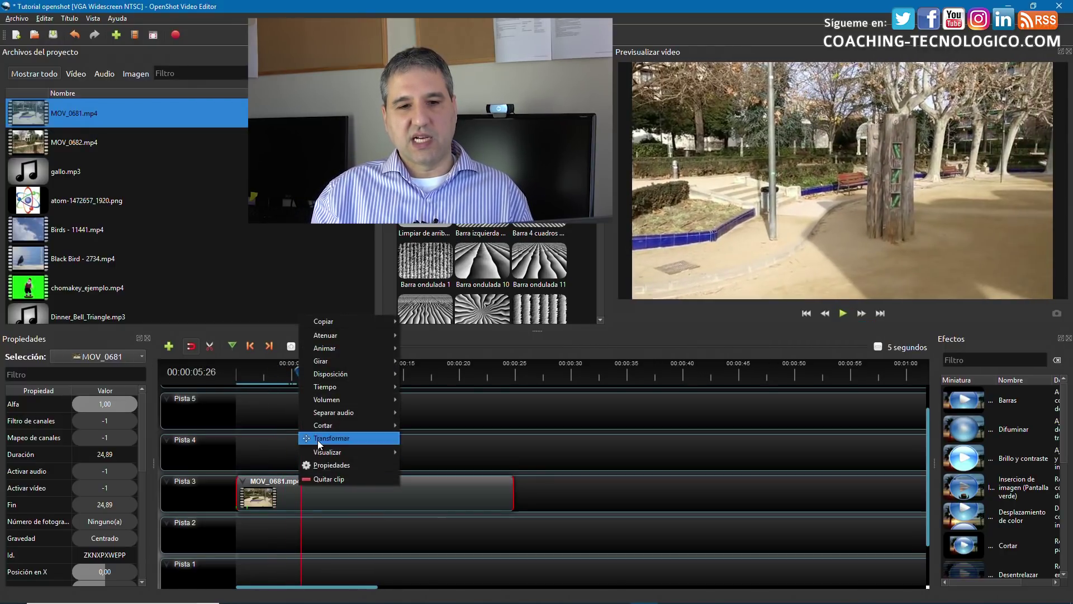
mouse_move(321, 428)
click(417, 428)
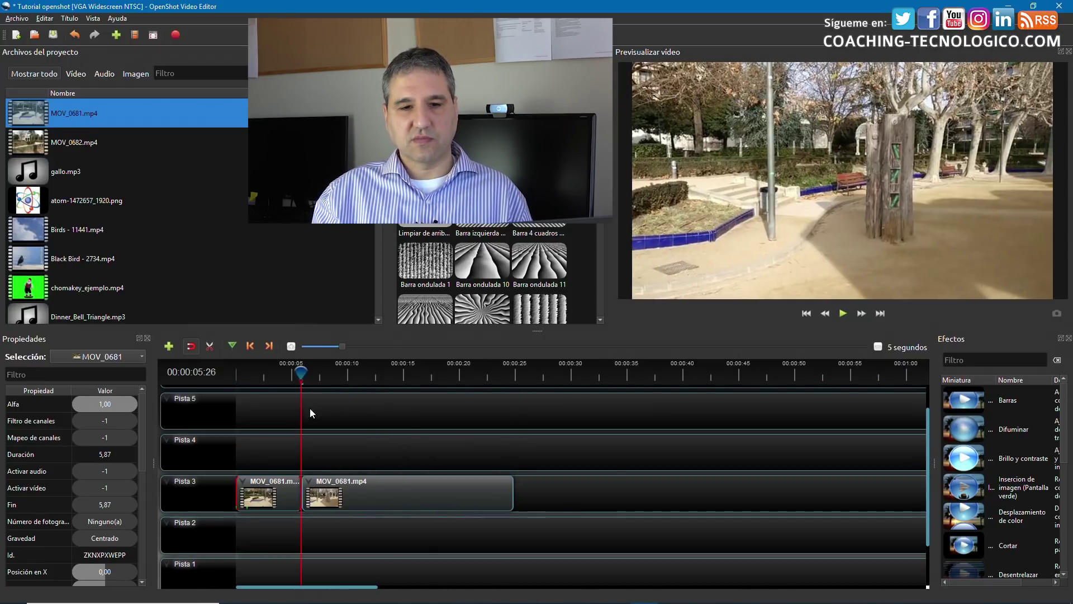
Animate the end of the first MOV_0681 part to move from the center to the right edge (Centro a la Derecha).
right_click(293, 491)
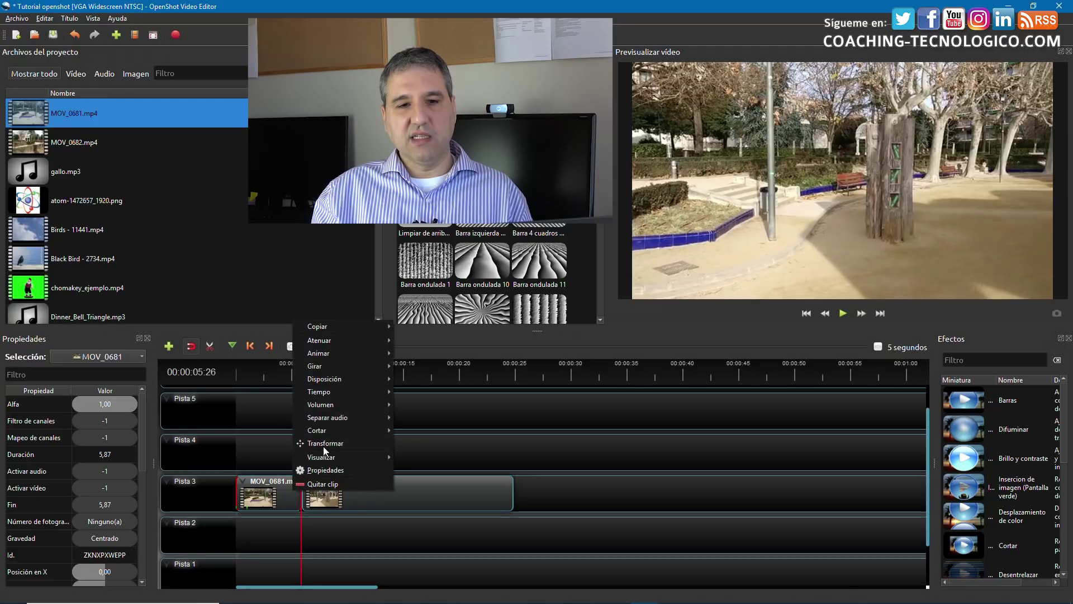
mouse_move(336, 354)
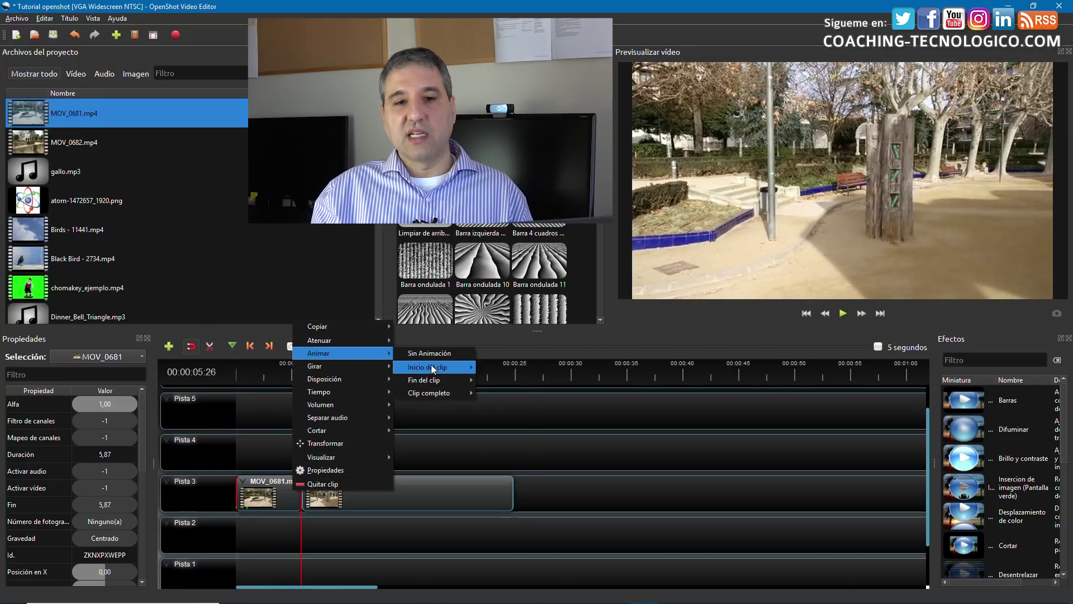
mouse_move(441, 380)
mouse_move(501, 408)
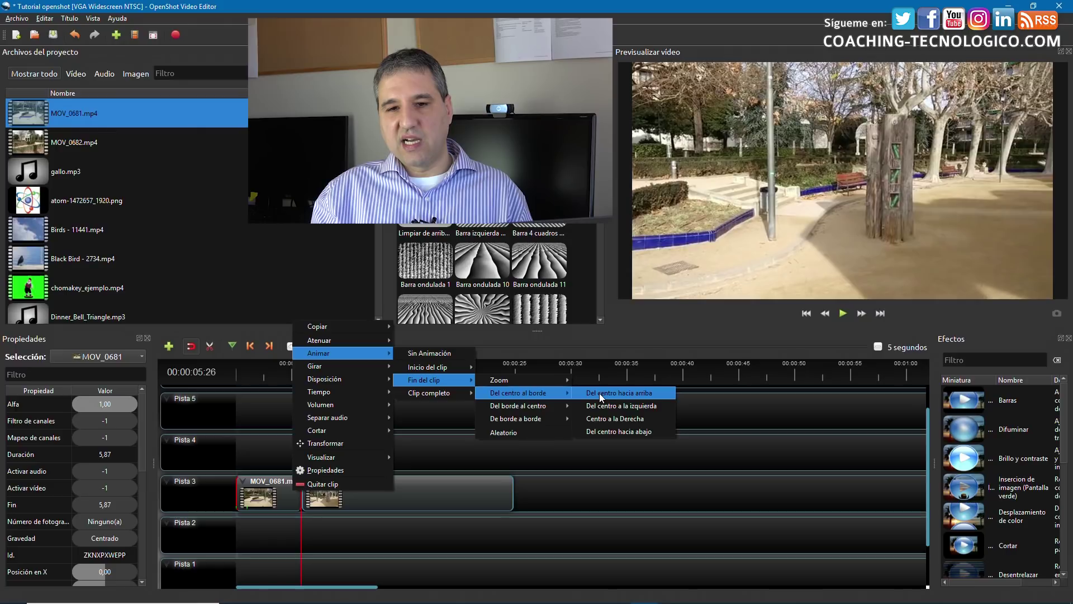
click(616, 417)
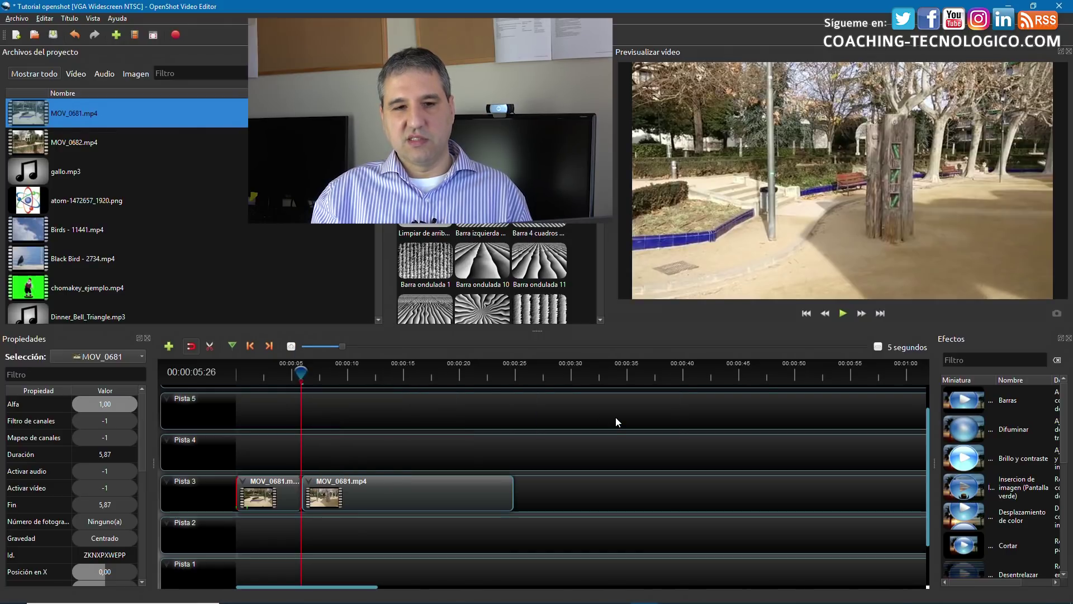
Play the timeline from the beginning to about 00:00:08:10 to check the first MOV_0681 part's start and end animations.
drag(302, 372, 222, 375)
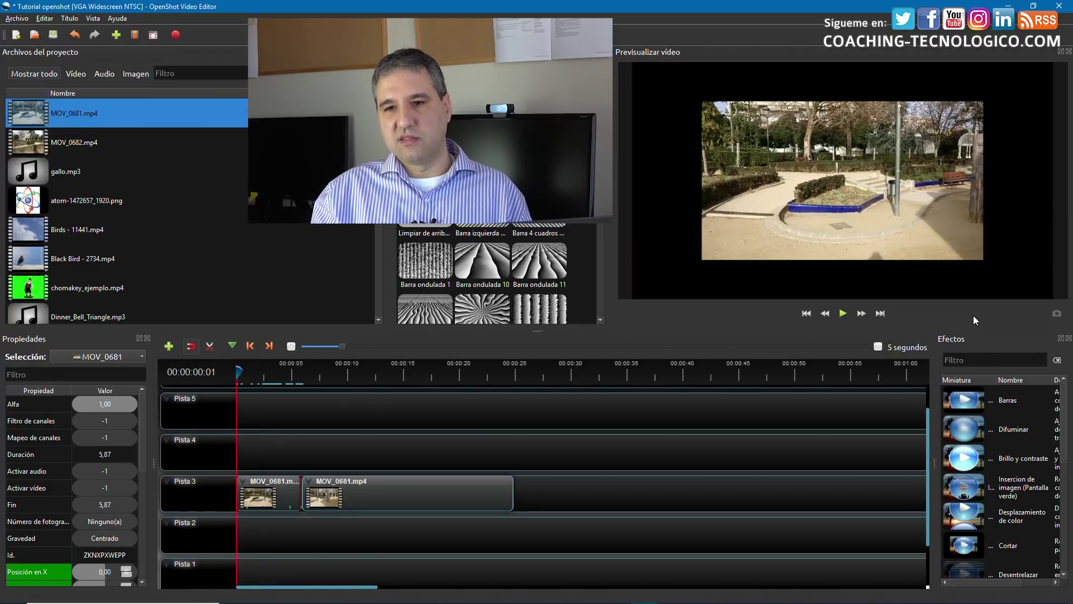
click(846, 313)
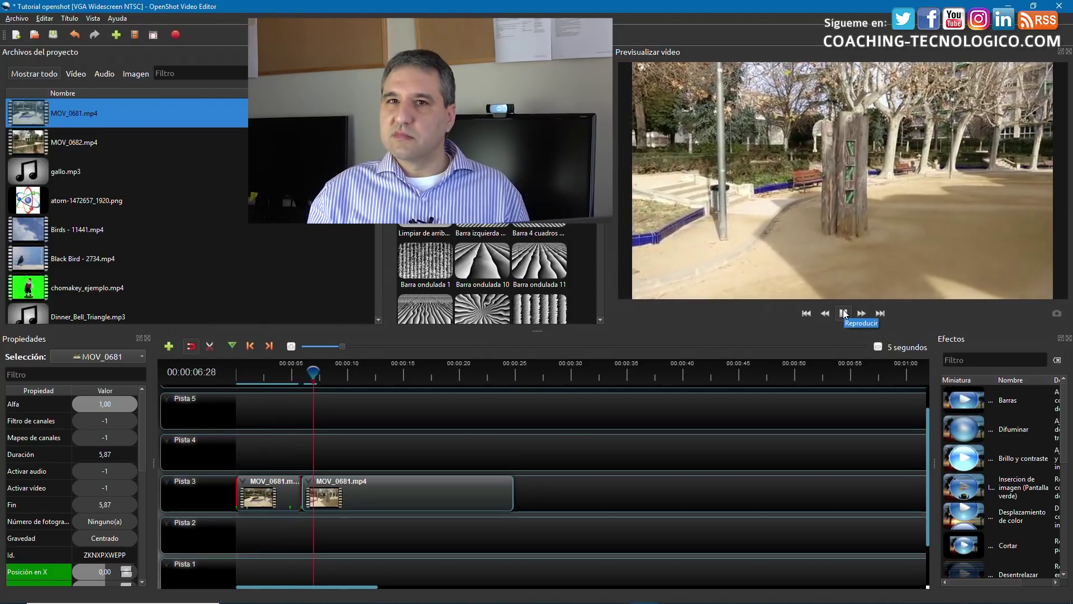
click(843, 313)
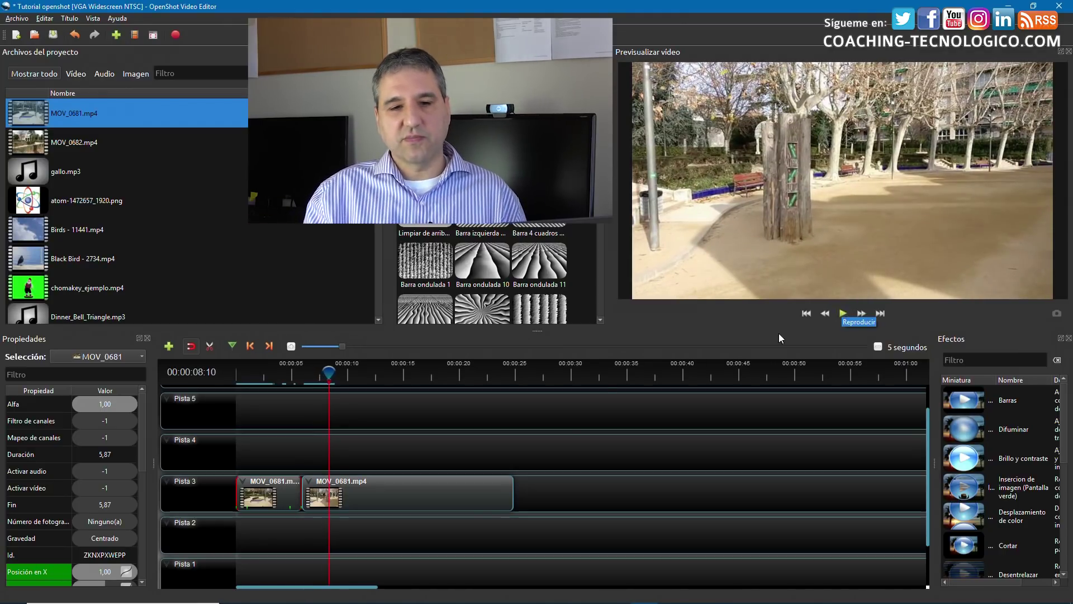
Delete both MOV_0681 parts from Pista 3 and place MOV_0682.mp4 at the start of that track.
click(436, 490)
key(Delete)
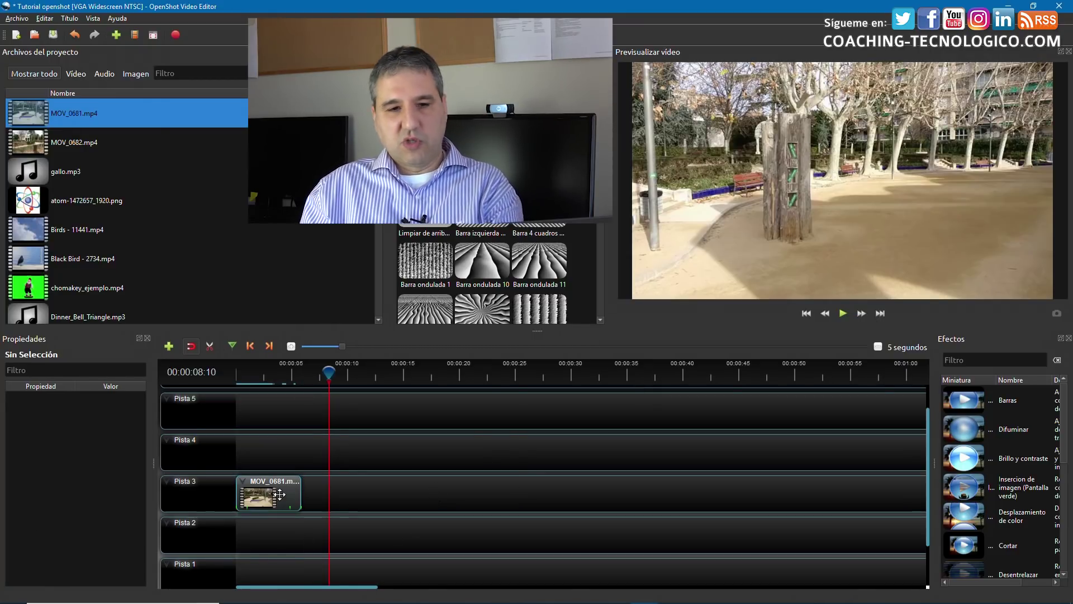
click(252, 495)
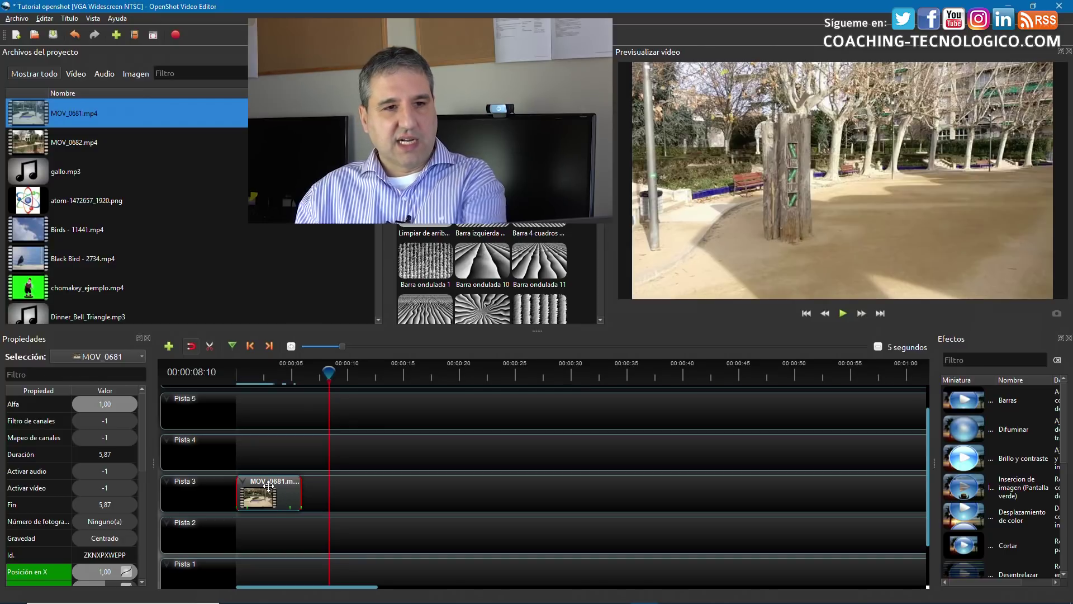
key(Delete)
drag(30, 139, 233, 483)
mouse_move(329, 373)
mouse_down()
mouse_move(263, 373)
mouse_move(320, 374)
mouse_up()
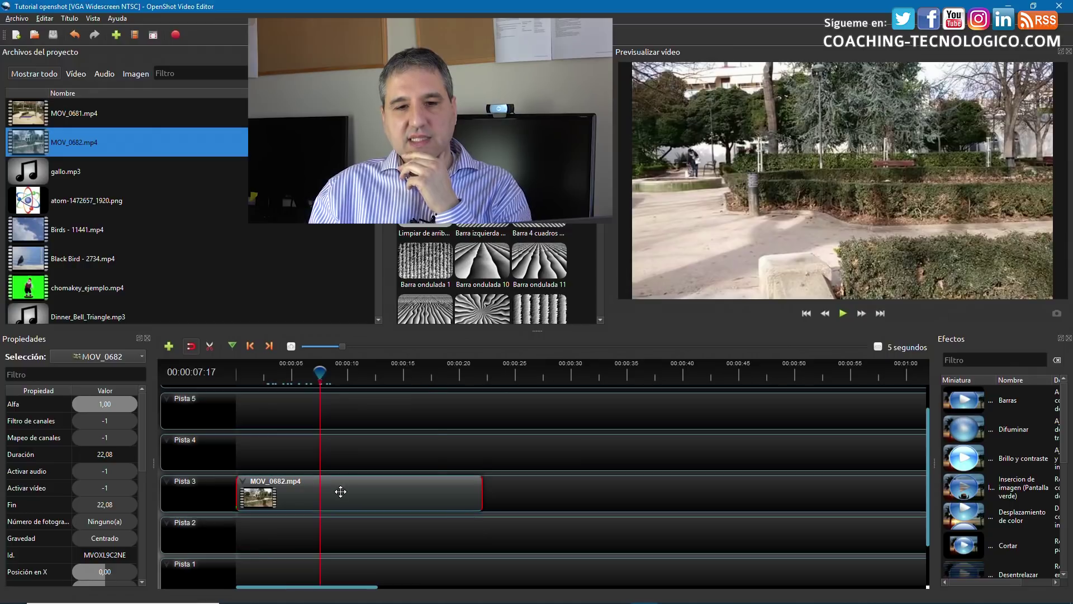
Speed up the MOV_0682 clip on Pista 3 to 8X forward playback (Rápido, Adelantar).
right_click(341, 491)
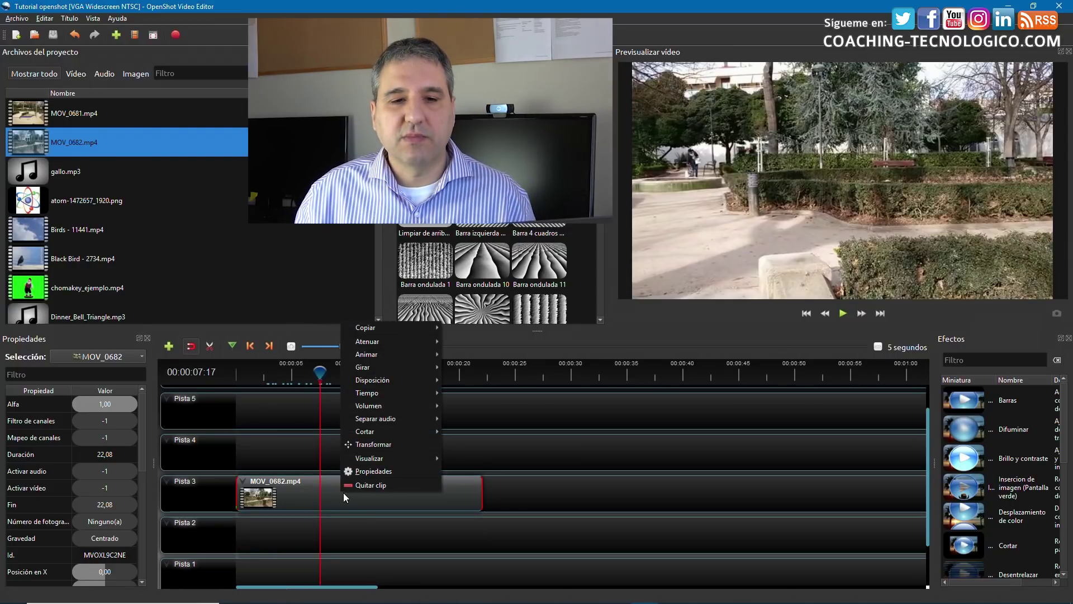
mouse_move(372, 398)
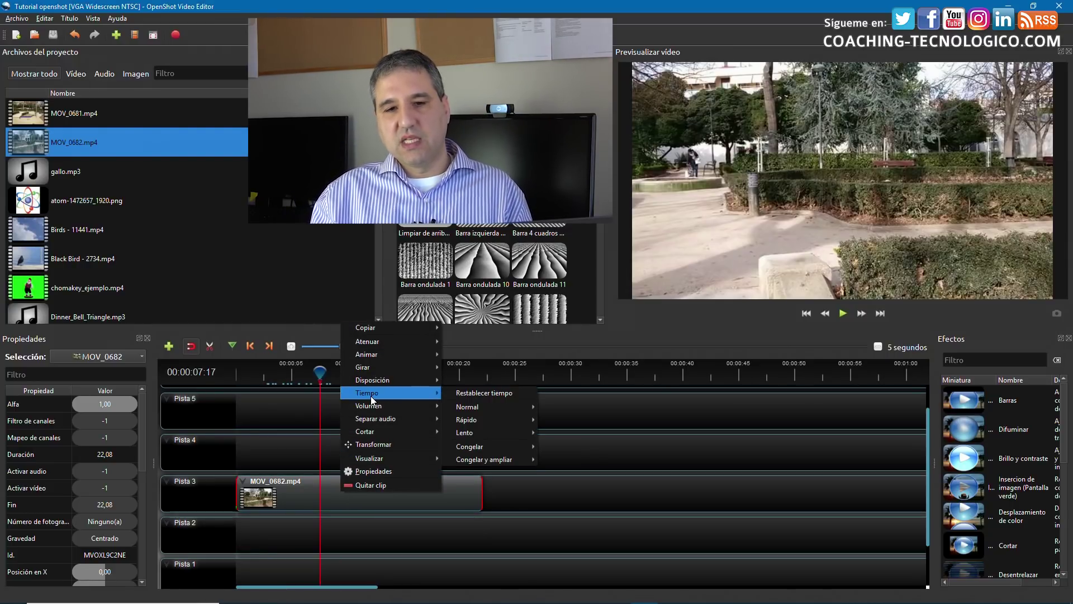
mouse_move(473, 408)
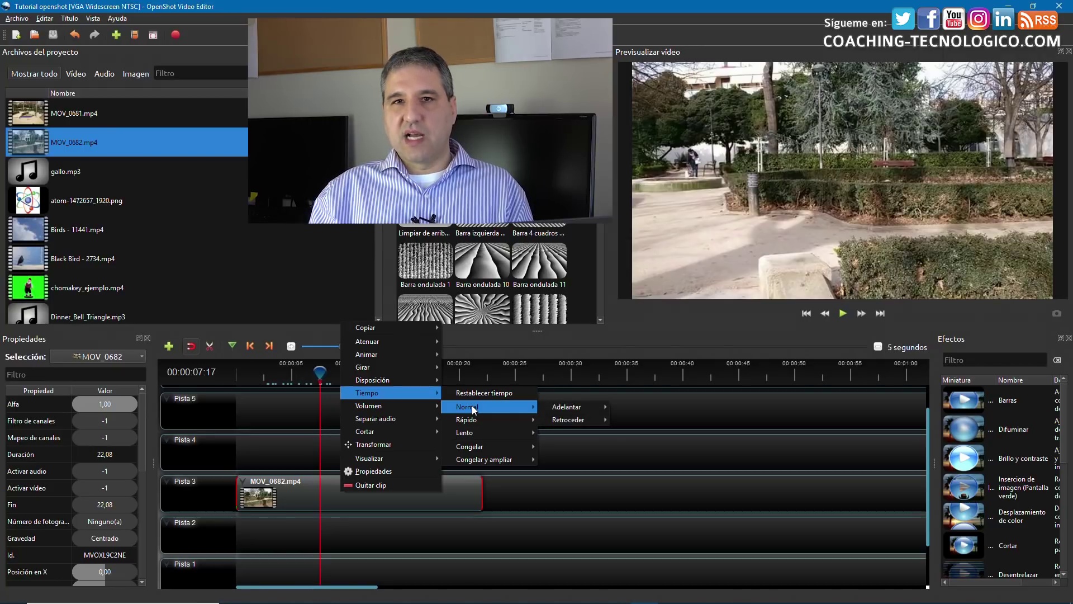
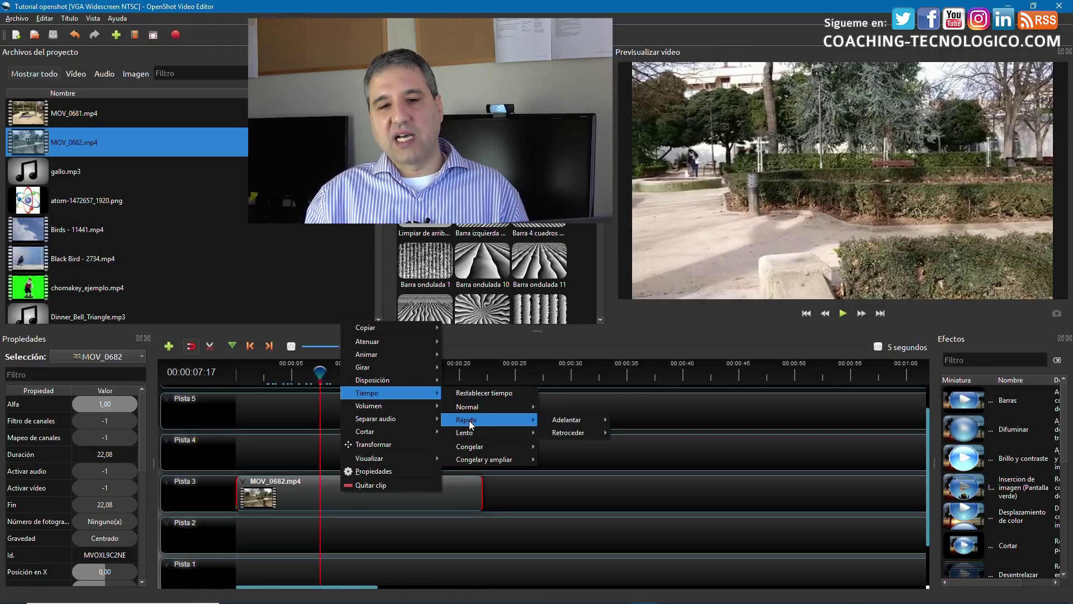
mouse_move(580, 426)
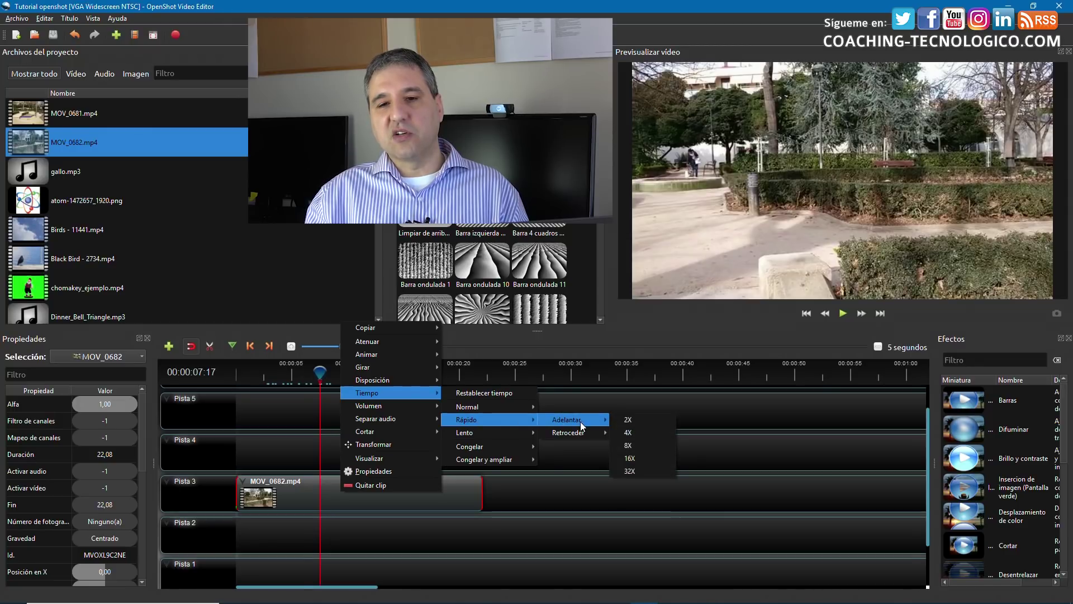
click(629, 446)
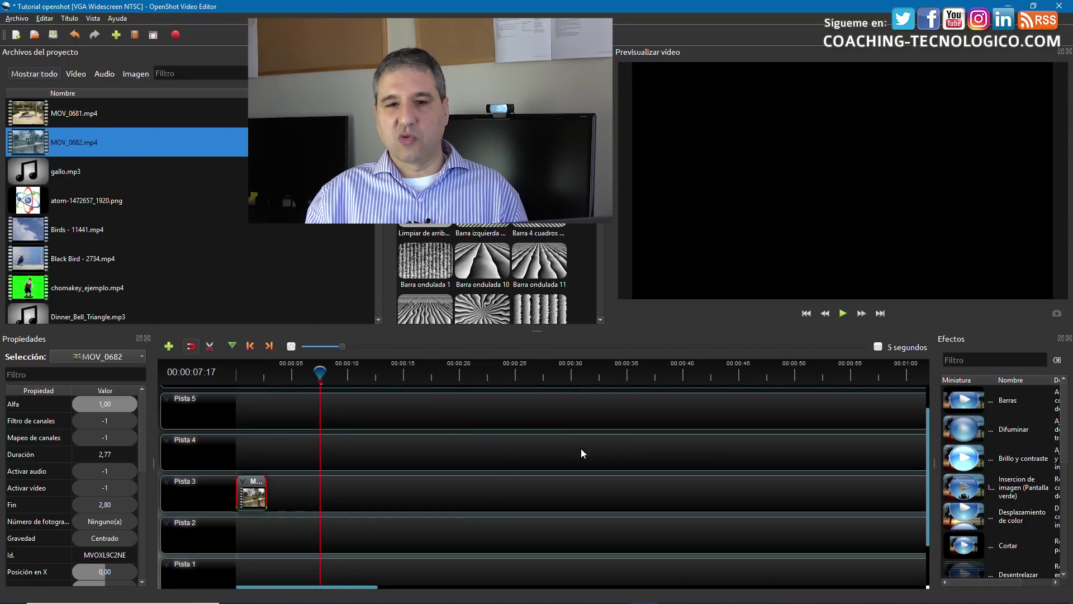
Play the sped-up MOV_0682 clip from the beginning and undo its 8X speed change.
drag(319, 377, 234, 382)
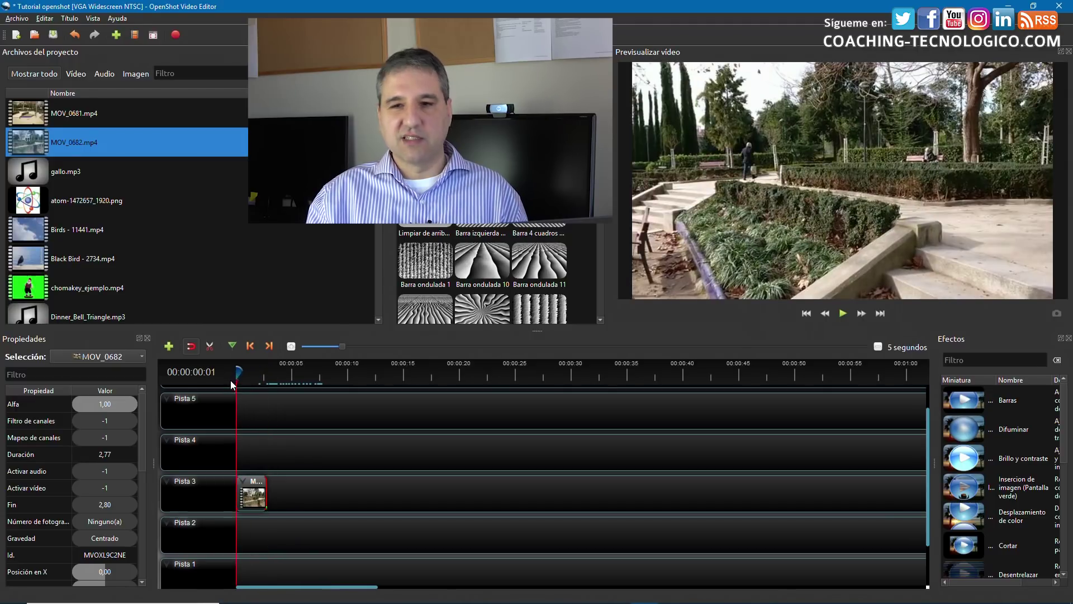
click(842, 314)
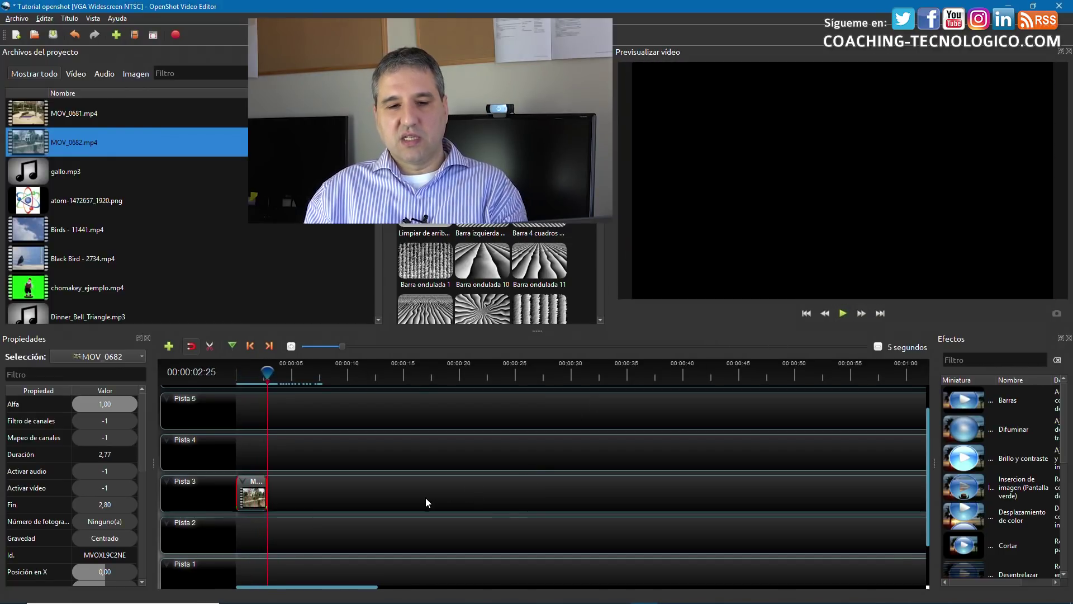
key(ctrl+z)
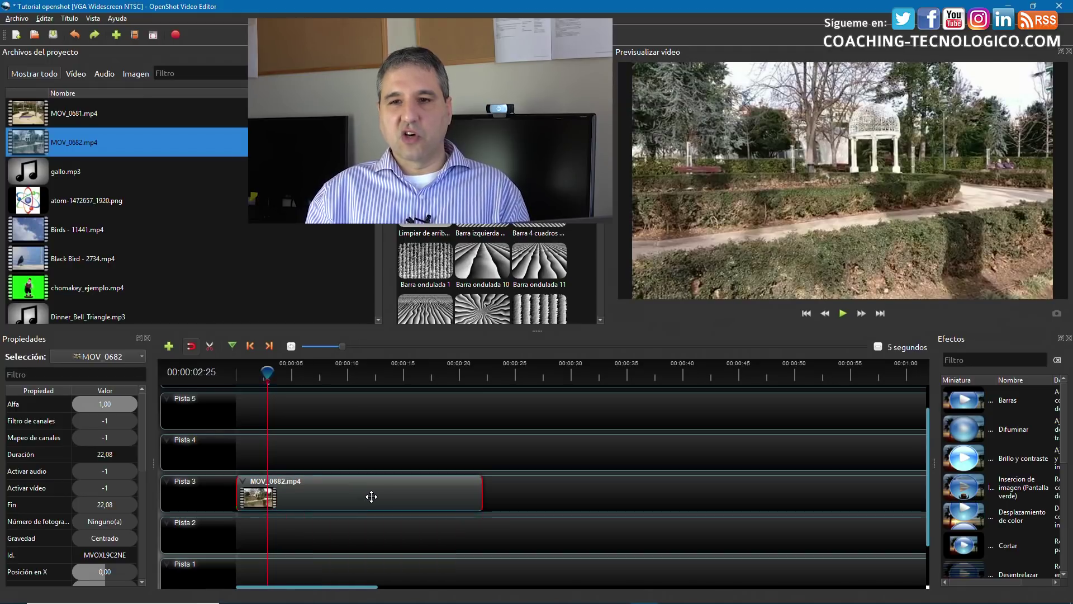
Freeze the MOV_0682 clip on Pista 3 for 2 seconds (Congelar, 2 segundos) at 00:00:11:02.
right_click(375, 495)
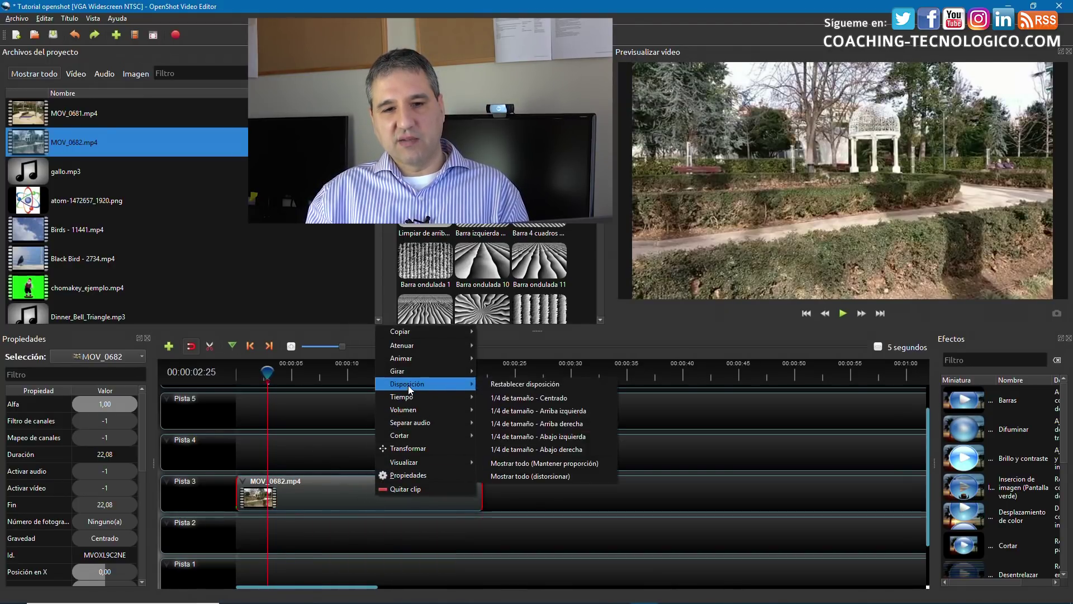
mouse_move(405, 398)
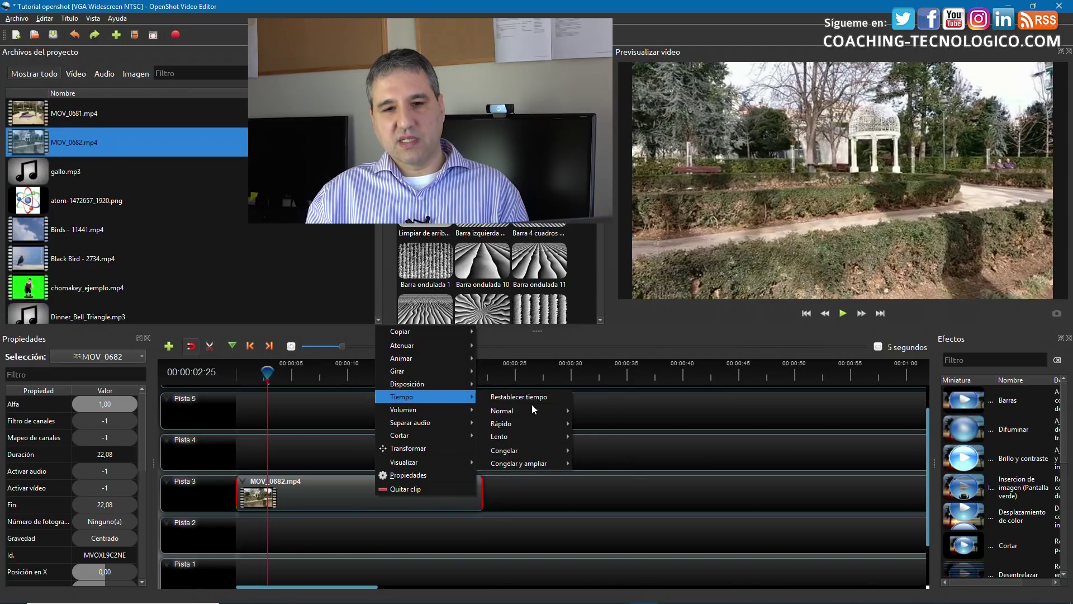
mouse_move(515, 451)
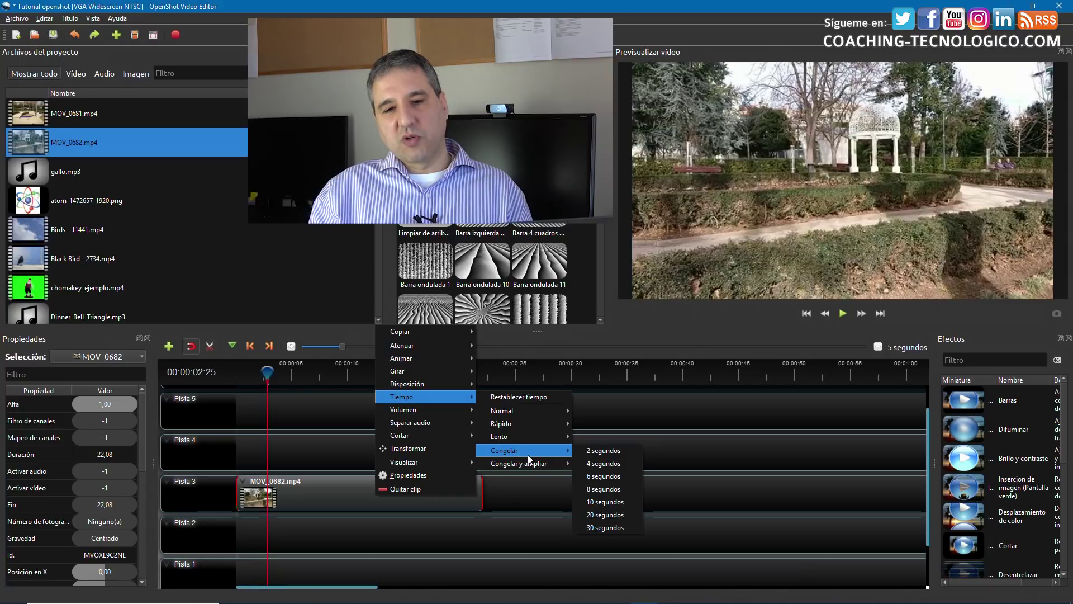
click(266, 379)
drag(267, 374, 359, 373)
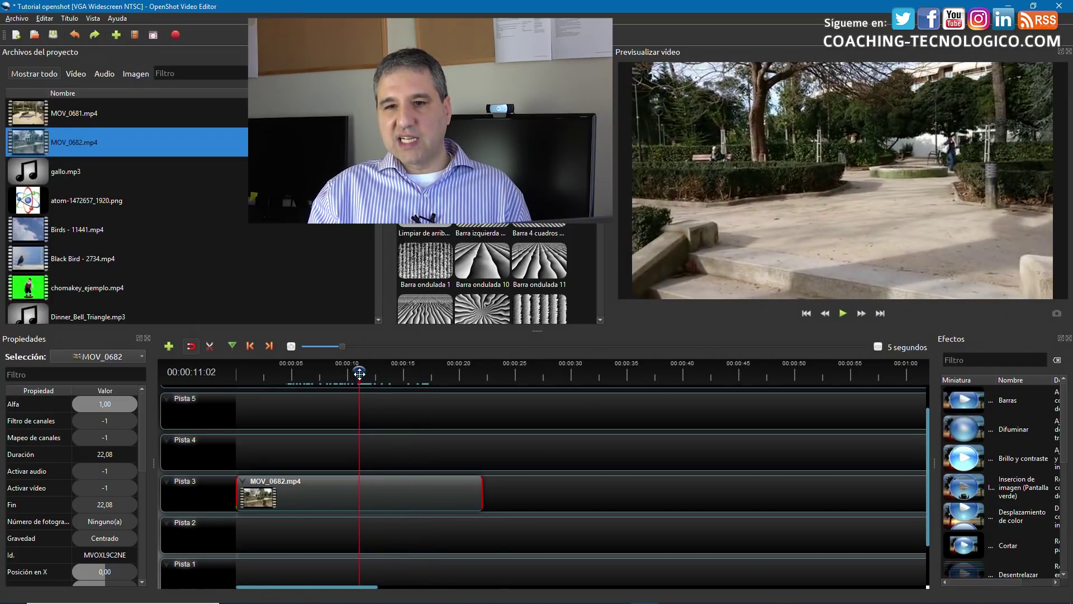
right_click(360, 491)
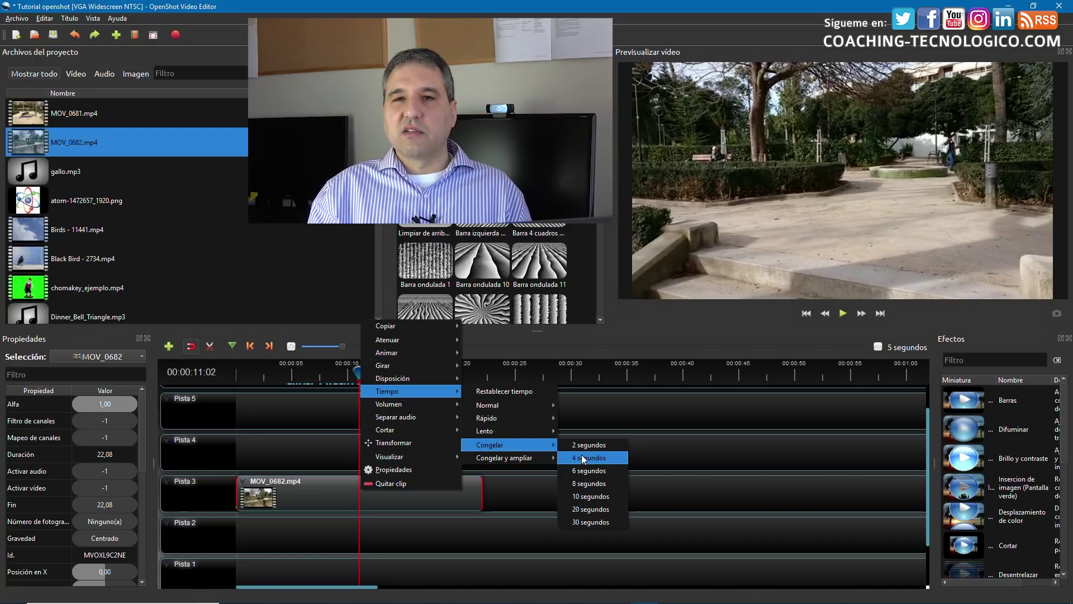
click(579, 444)
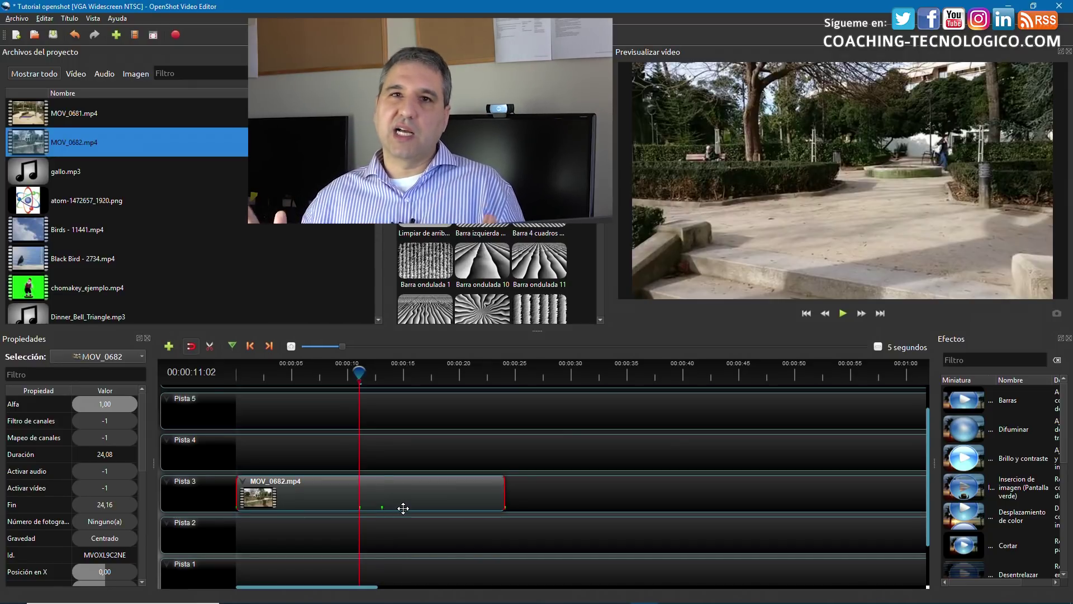
Play the MOV_0682 clip from shortly before the freeze point to about 00:00:15:10 to check the frozen section.
drag(359, 372, 331, 373)
click(842, 313)
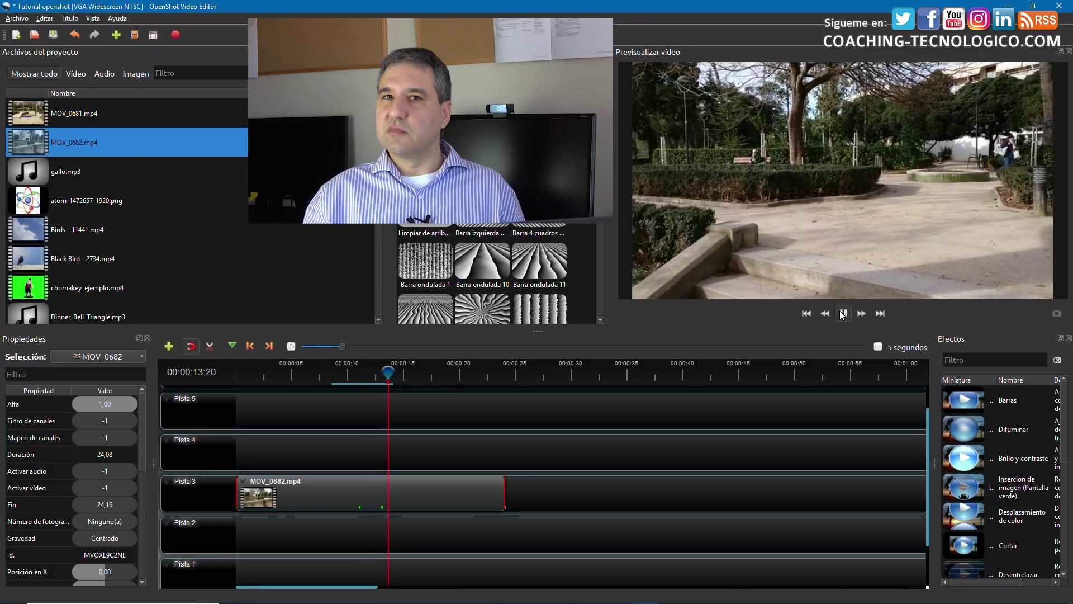
click(843, 313)
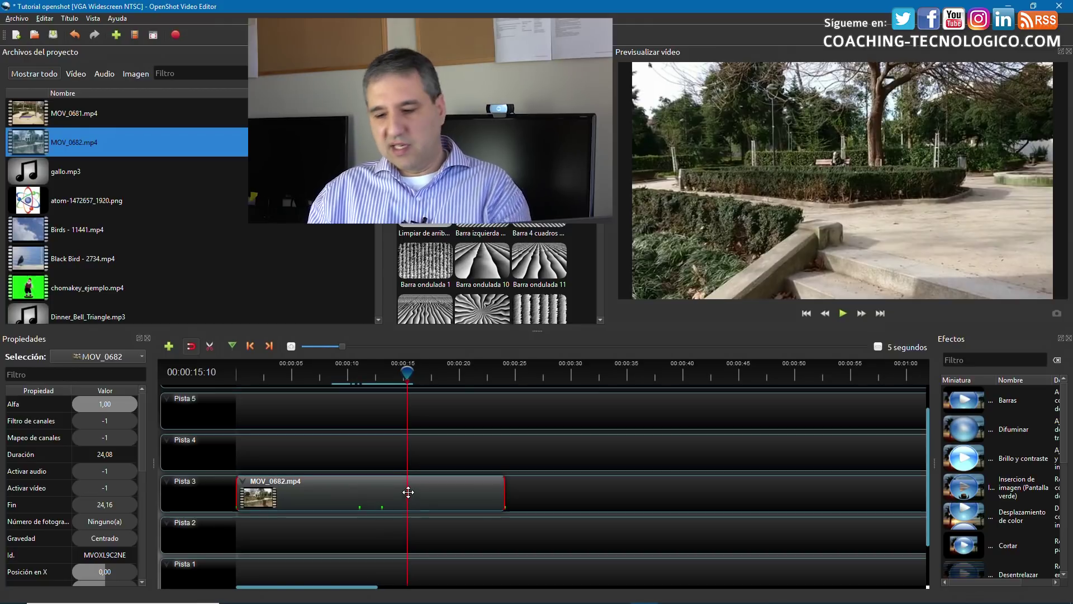
Delete the MOV_0682 clip from Pista 3 and place Birds - 11441.mp4 at the start of that track.
key(ctrl+s)
key(Delete)
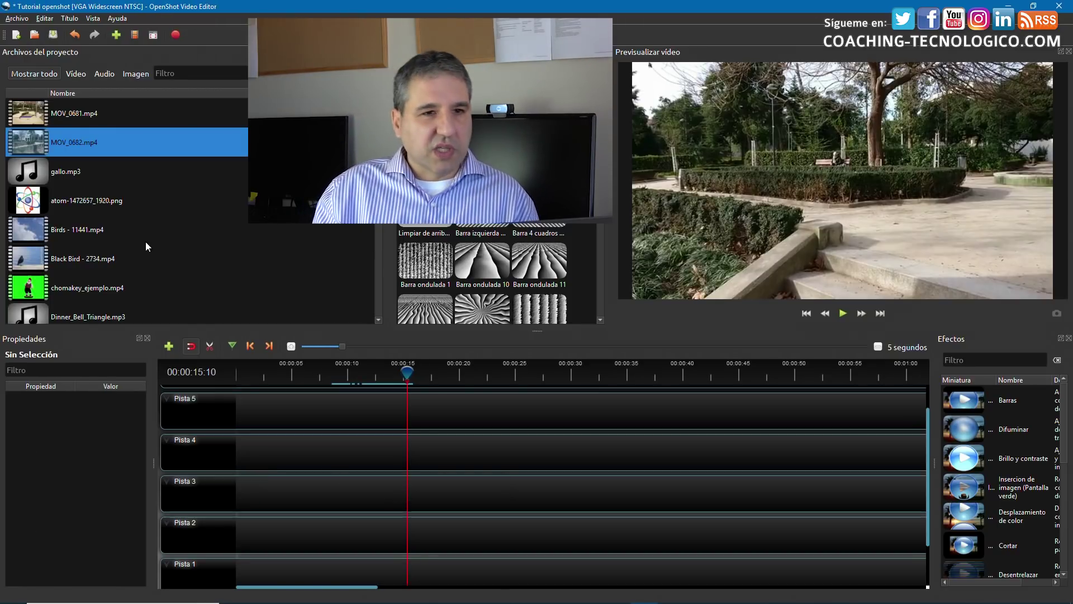
drag(33, 229, 228, 472)
Play the Birds - 11441 clip from the beginning to 00:00:01:12 and apply a 2-second freeze and zoom (Congelar y ampliar) there.
drag(407, 374, 232, 373)
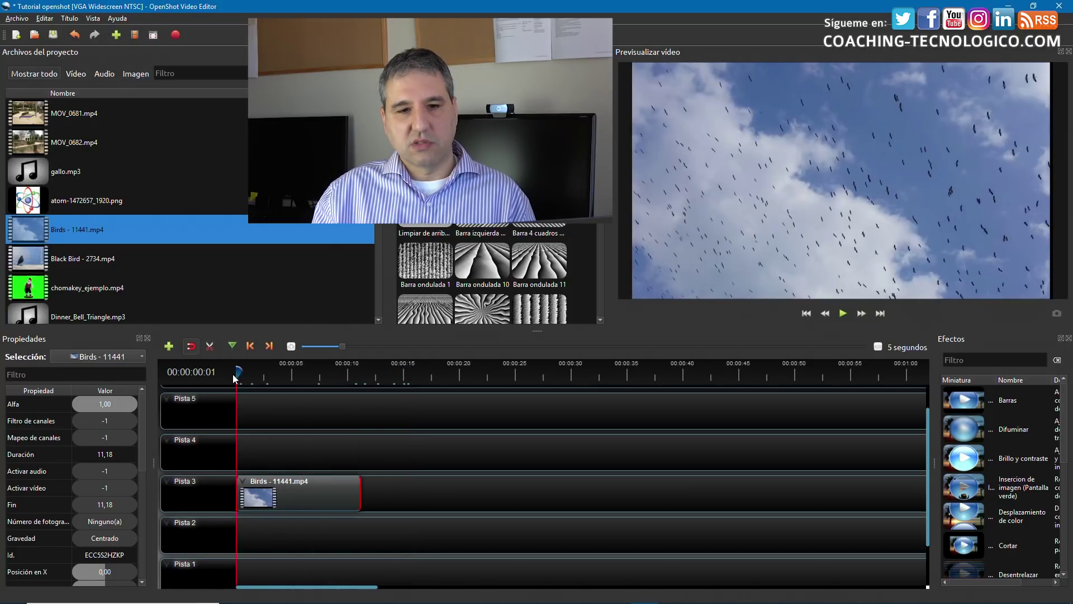
click(839, 317)
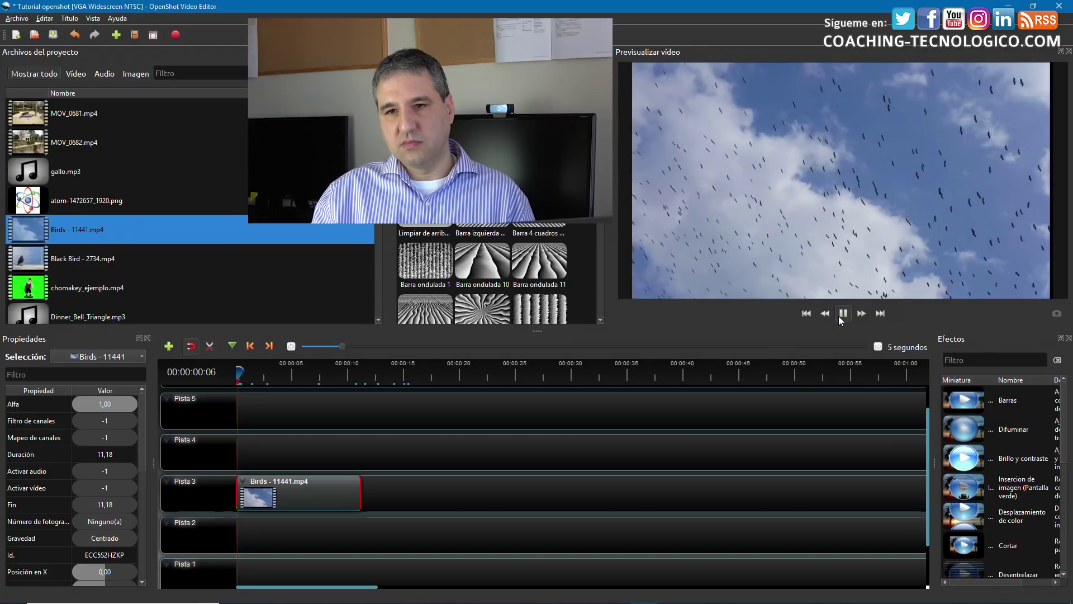
click(838, 317)
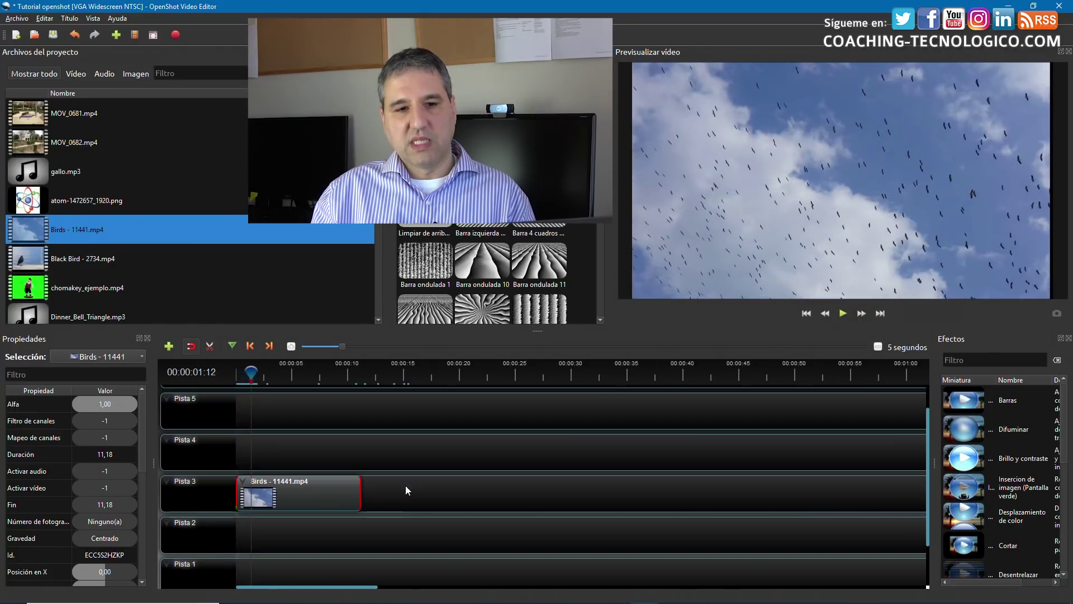
right_click(271, 492)
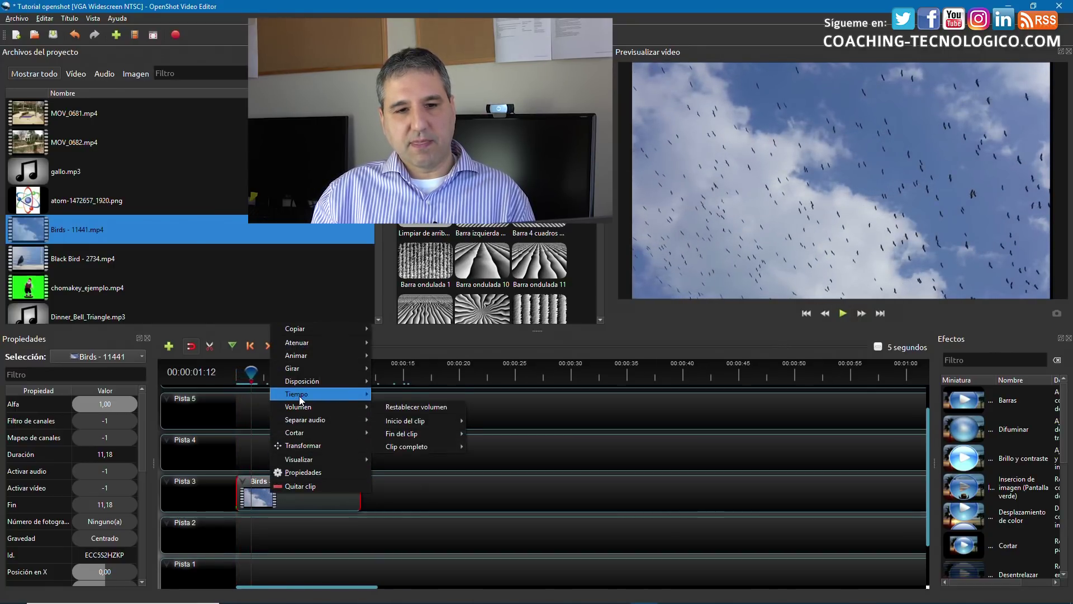
mouse_move(300, 396)
mouse_move(414, 462)
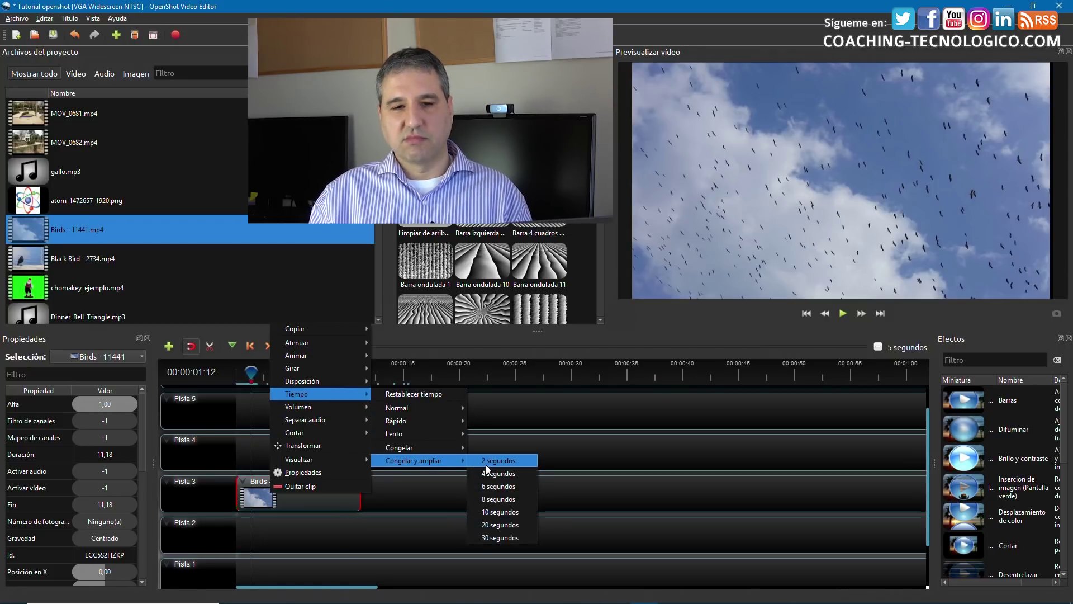
click(506, 464)
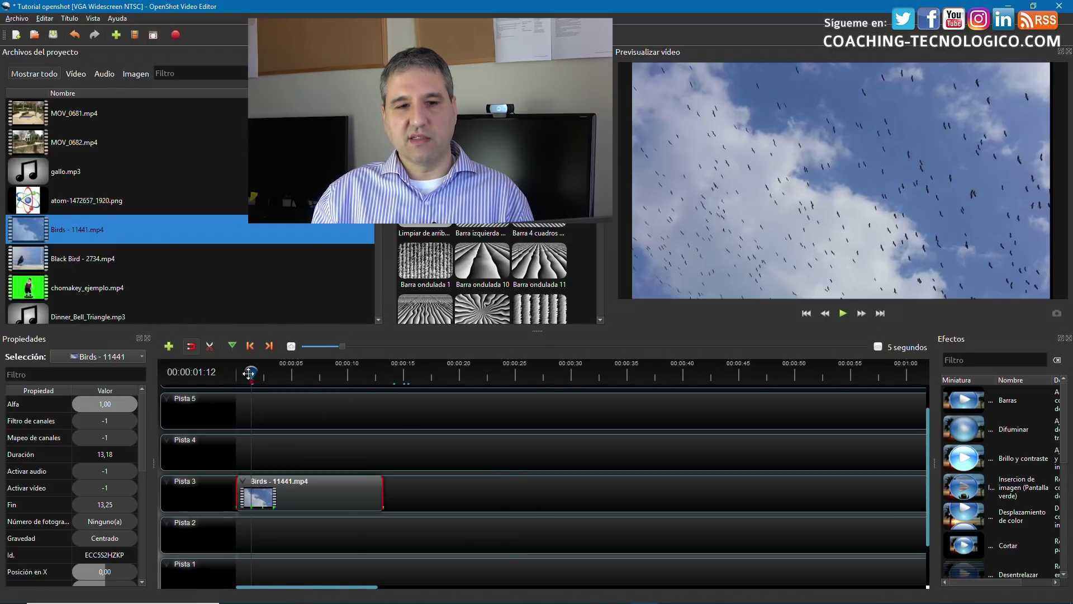
Play the Birds - 11441 clip from the beginning to about 00:00:06:08 to check the freeze and zoom.
drag(249, 373, 237, 374)
click(840, 314)
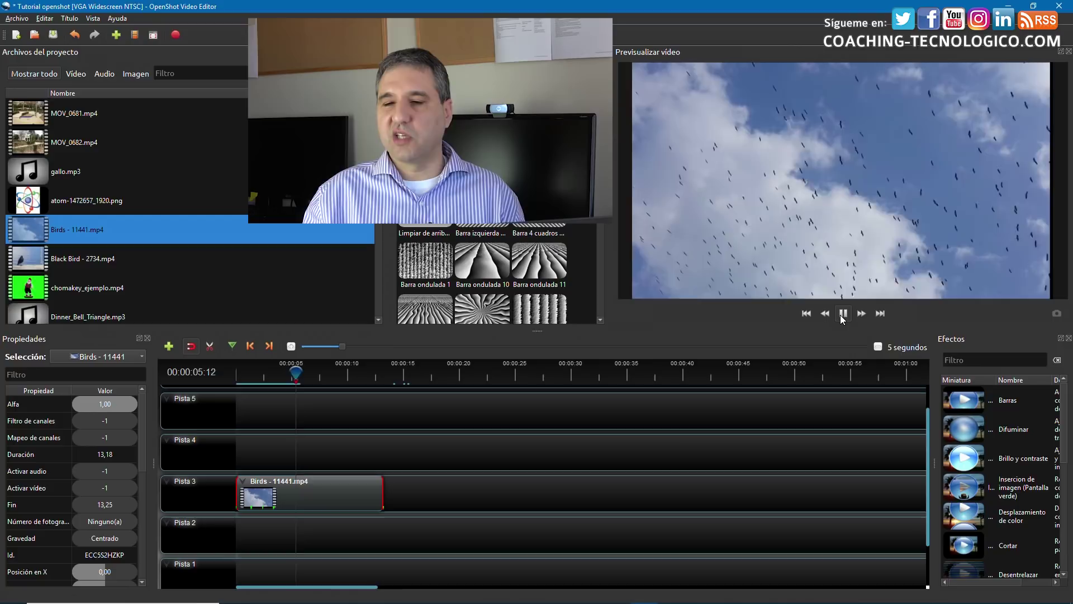
click(843, 313)
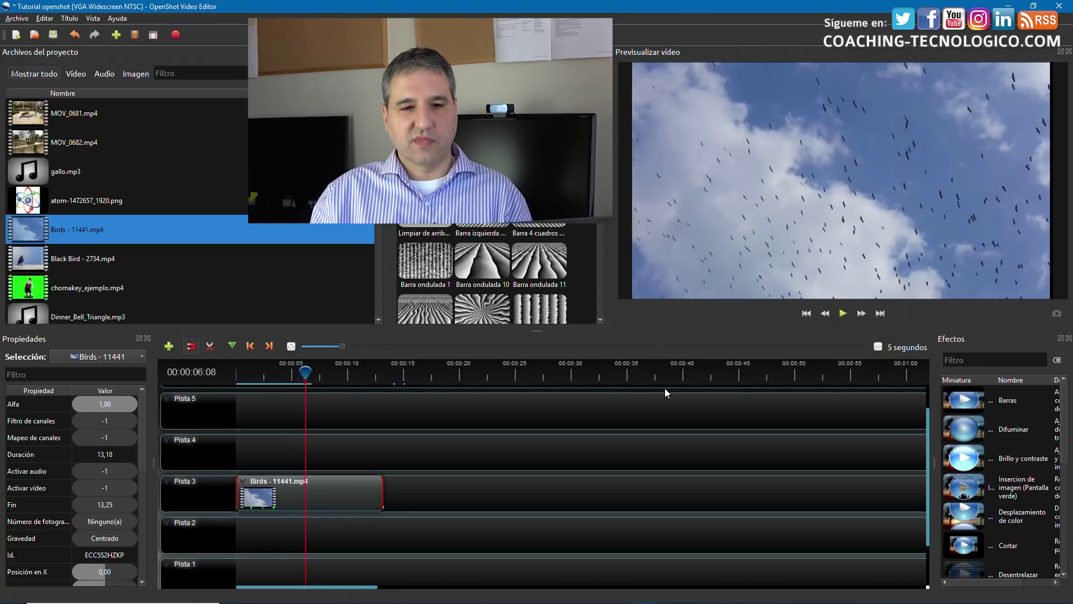
right_click(321, 496)
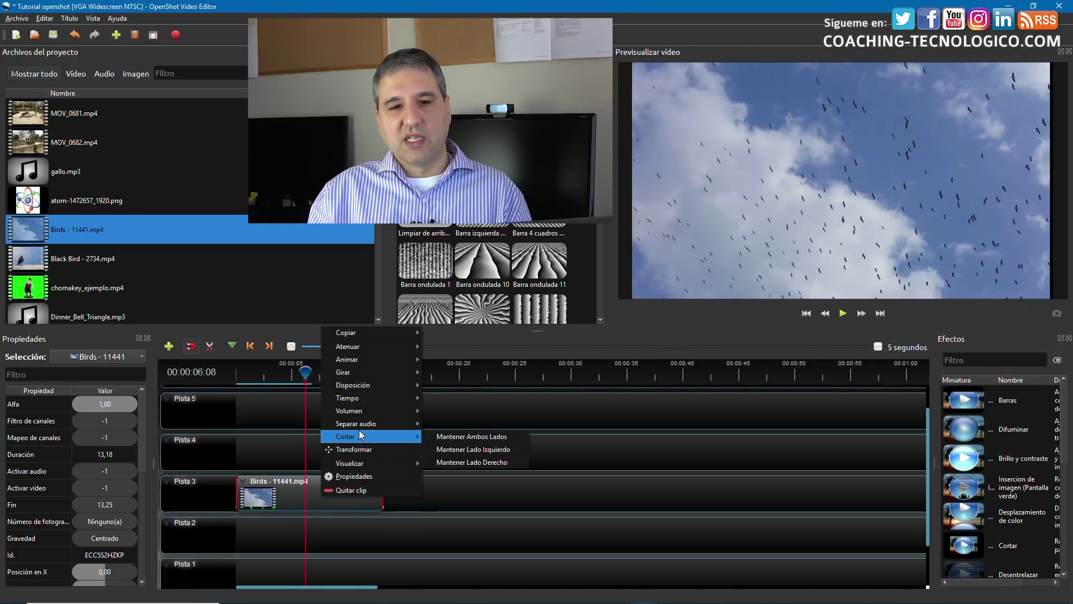
mouse_move(358, 424)
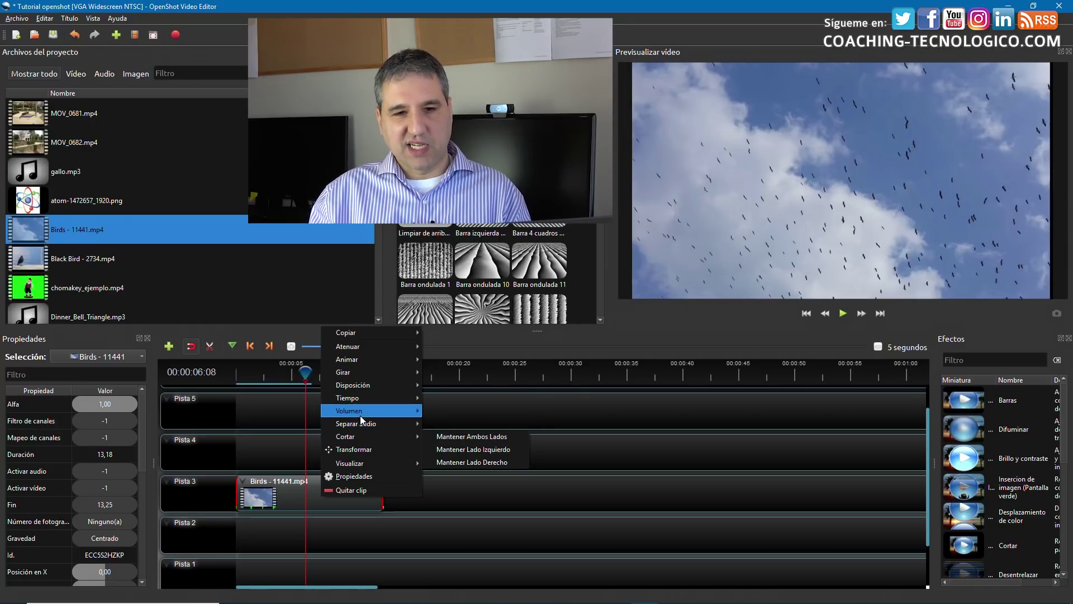
mouse_move(358, 401)
mouse_move(461, 439)
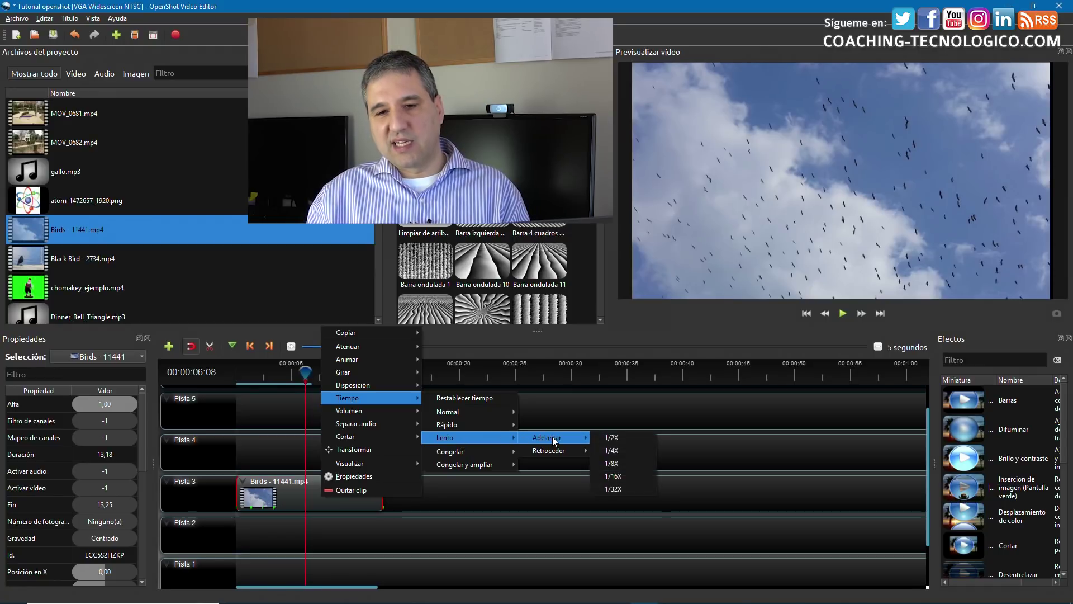
mouse_move(558, 453)
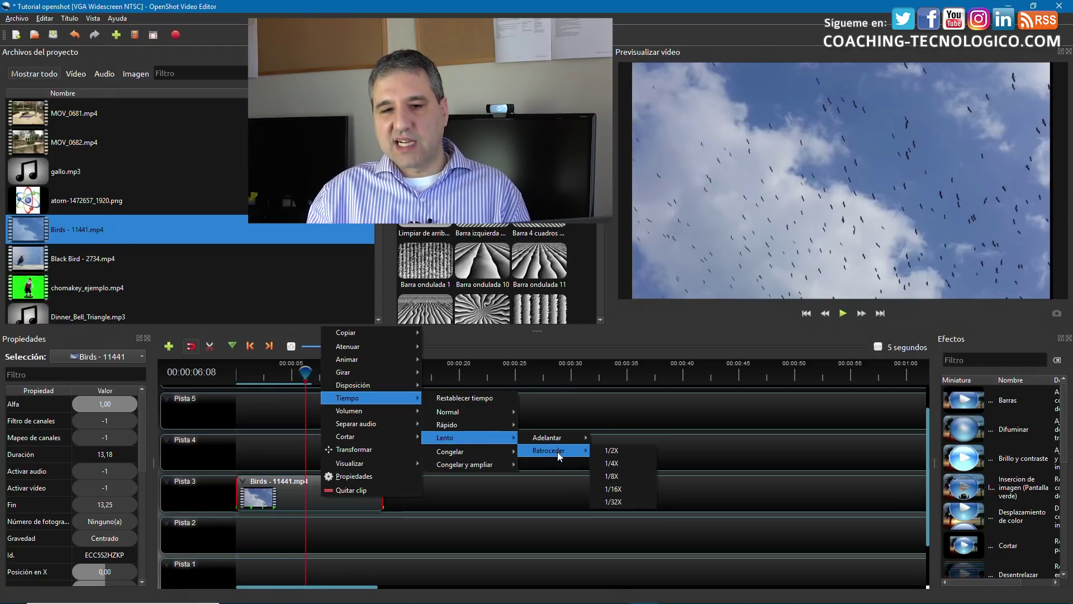
mouse_move(470, 458)
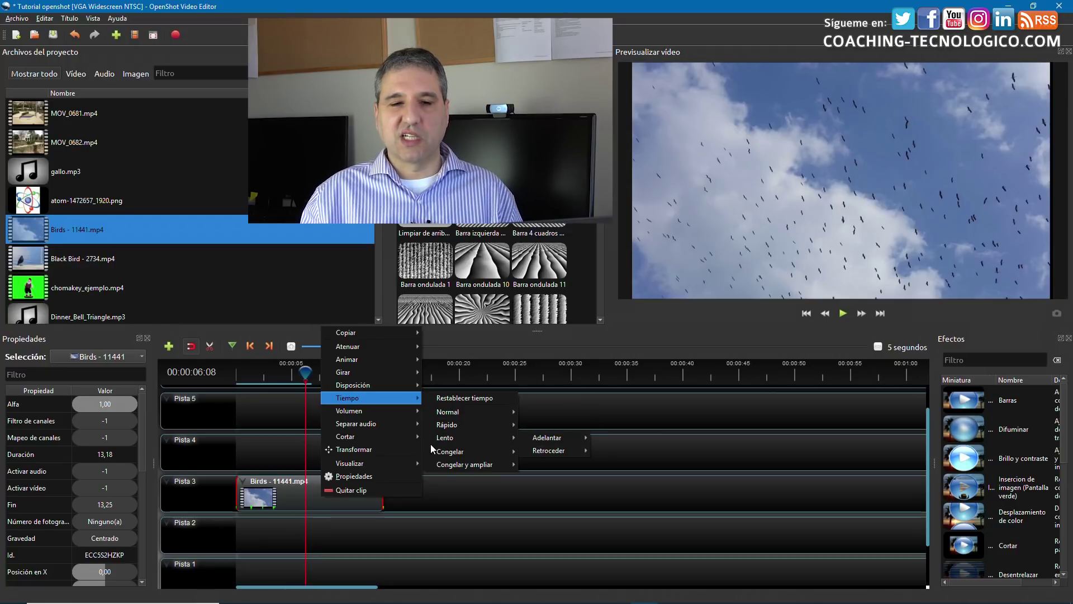
click(374, 451)
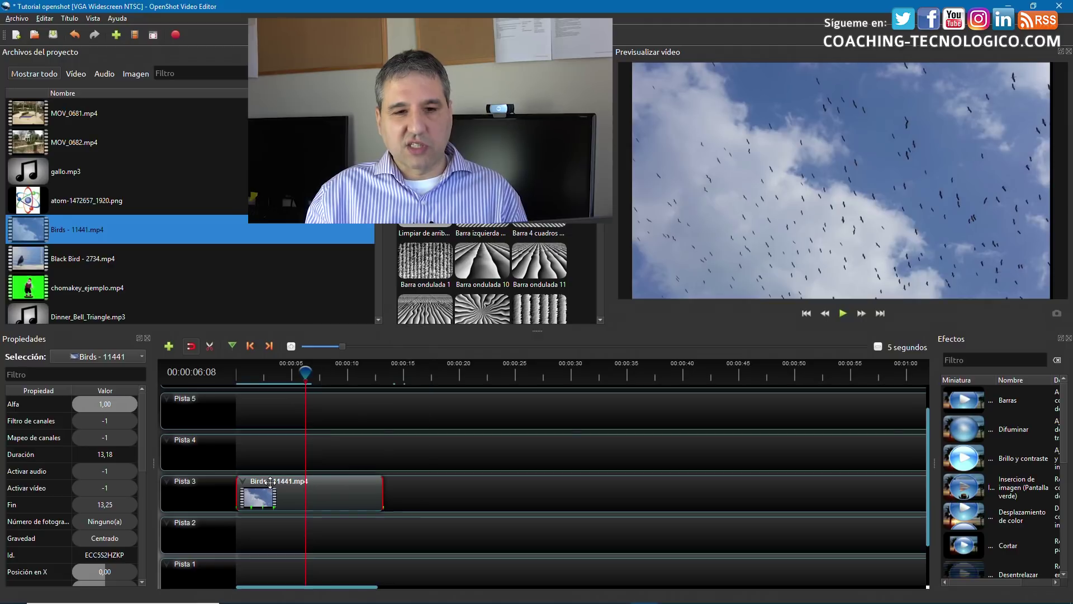
Delete the Birds - 11441 clip from Pista 3 and place MOV_0682.mp4 at the start of that track.
key(Delete)
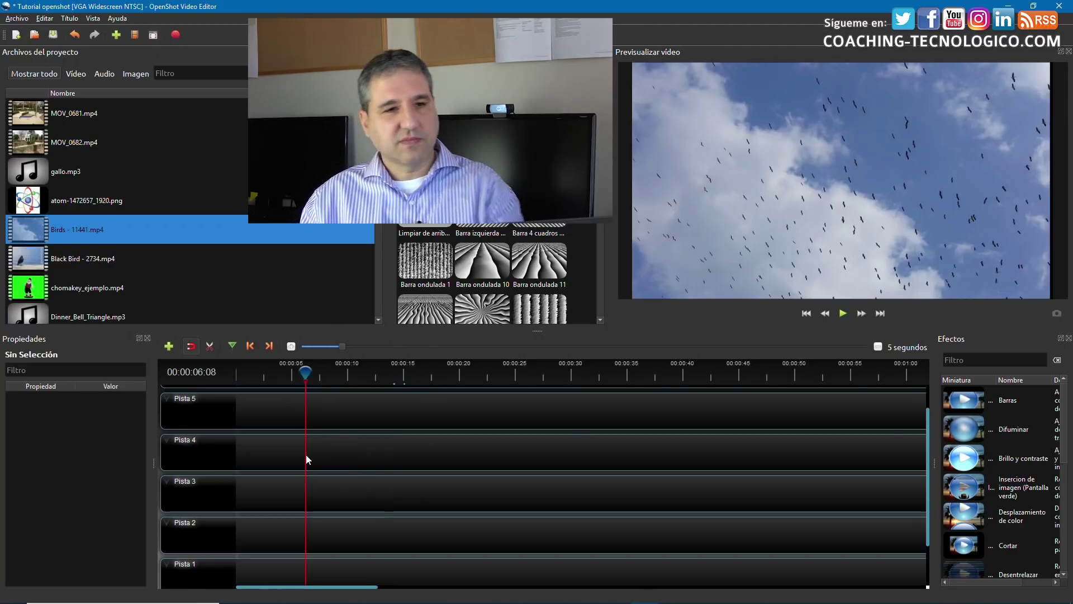
drag(50, 146, 226, 477)
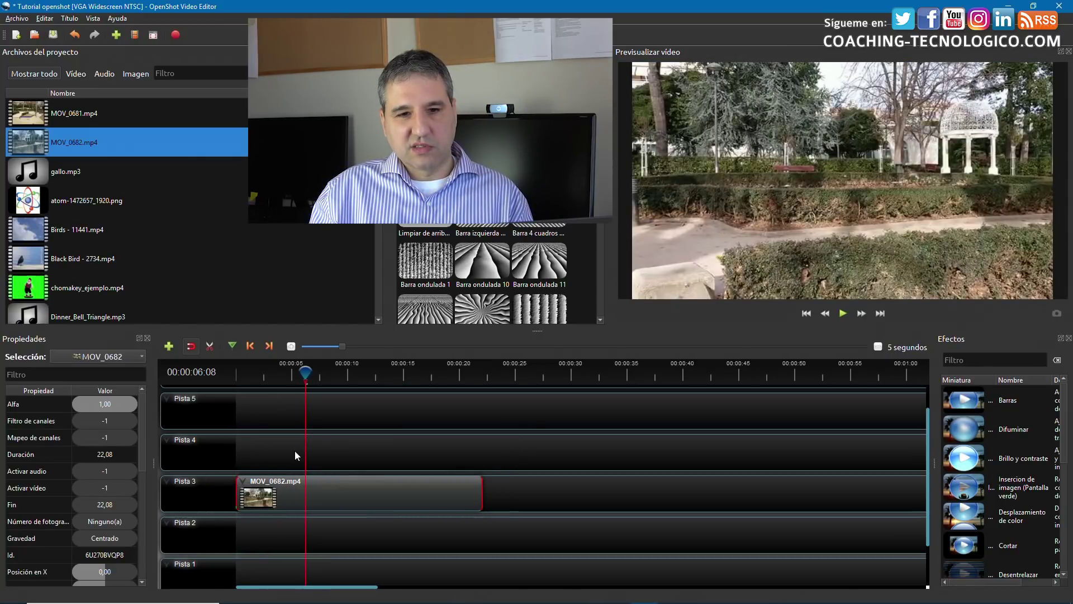
Split the MOV_0682 clip on Pista 3 at 00:00:08:26, keeping both sides (Mantener Ambos Lados).
click(283, 378)
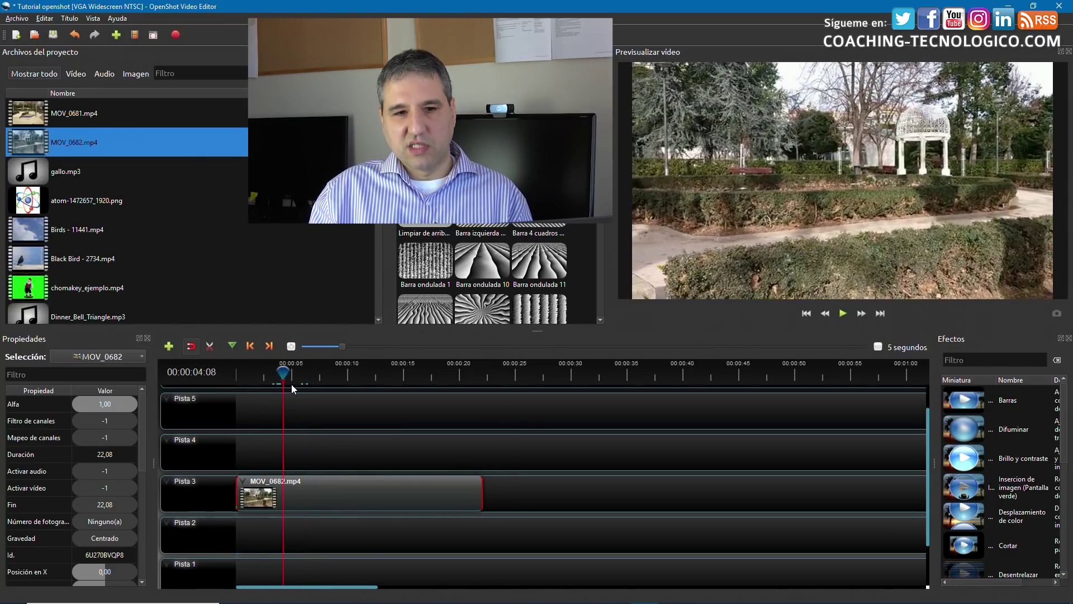
drag(293, 382, 334, 375)
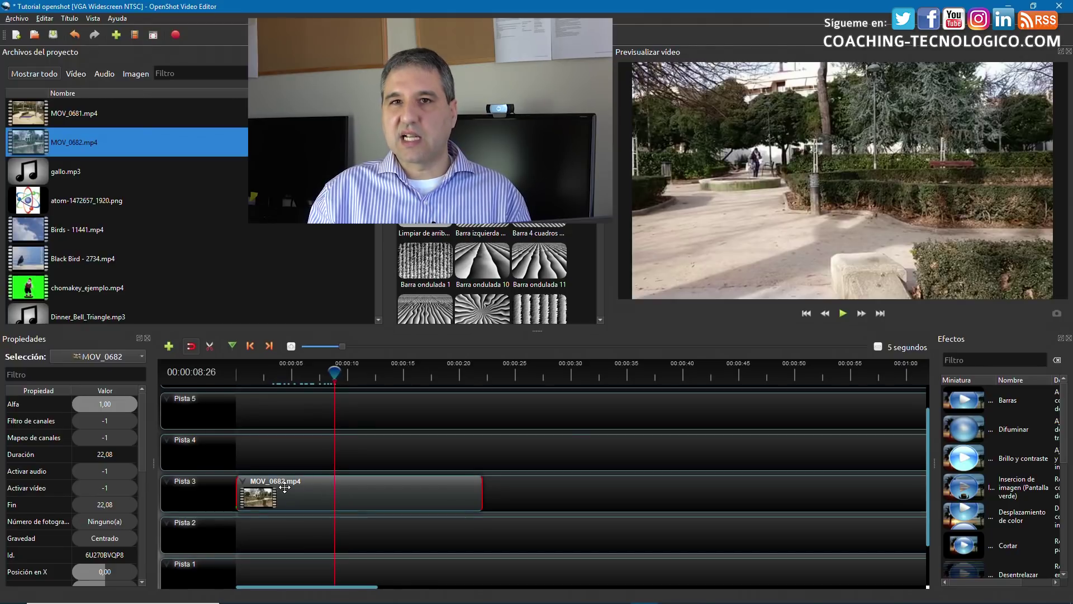
right_click(337, 487)
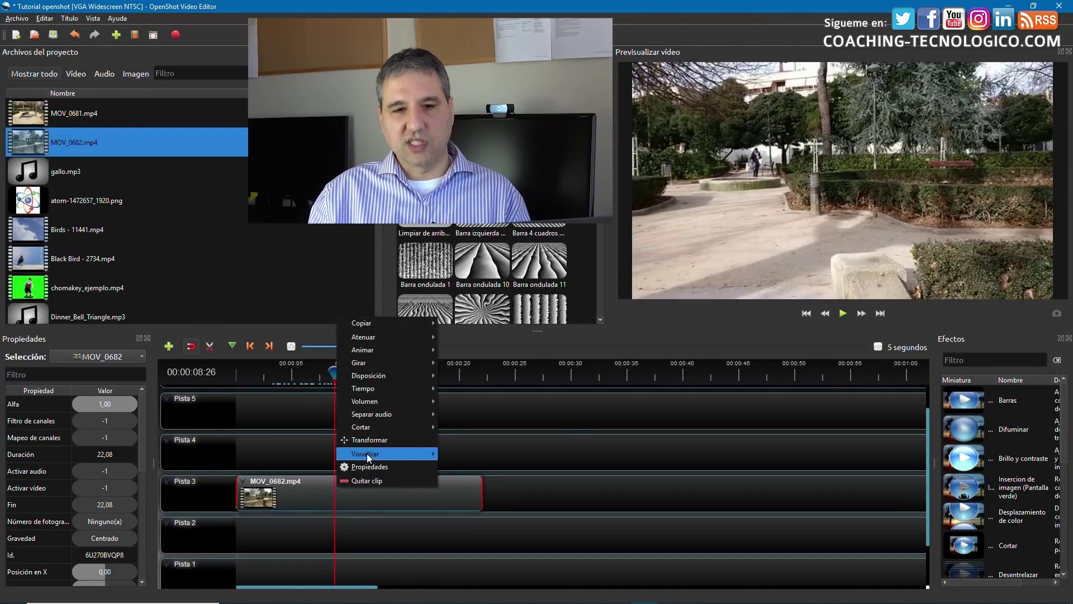
mouse_move(413, 427)
click(470, 428)
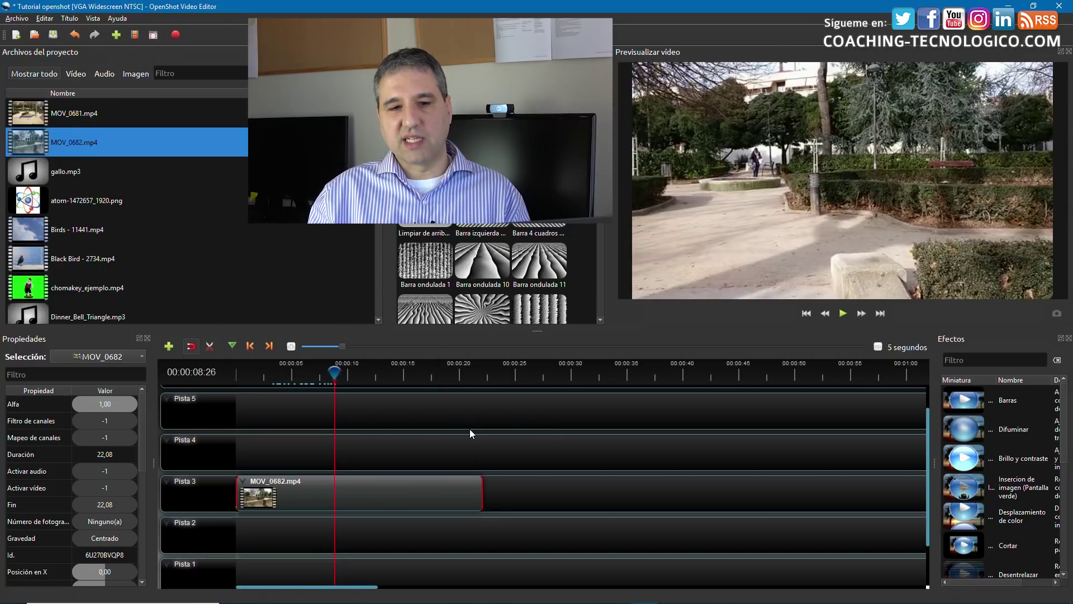
Speed up the first MOV_0682 part on Pista 3 to 2X forward playback (Rápido, Adelantar).
right_click(291, 499)
mouse_move(339, 400)
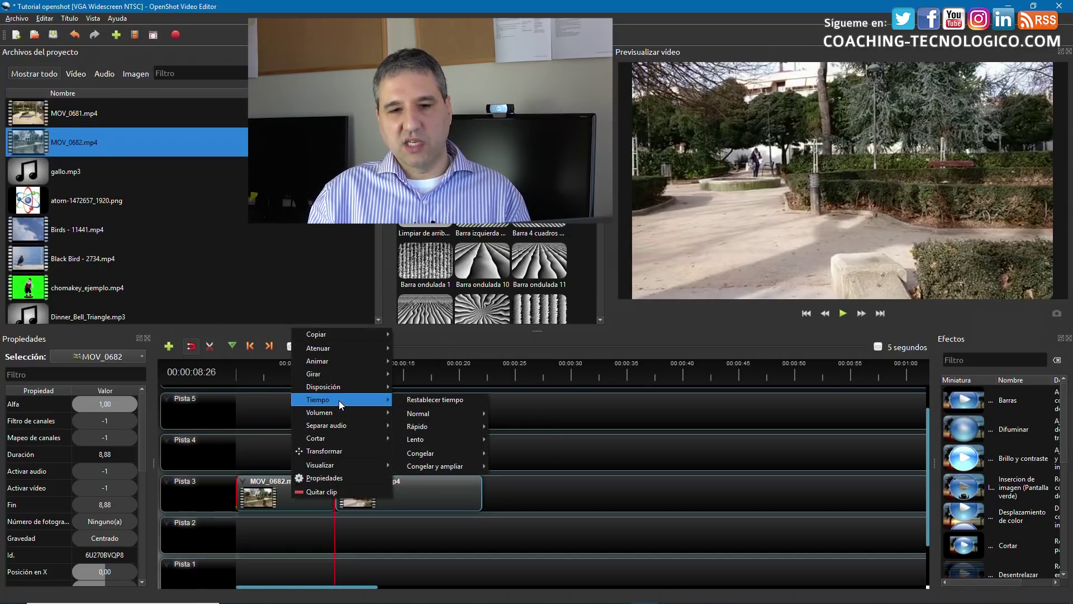
mouse_move(442, 428)
mouse_move(518, 428)
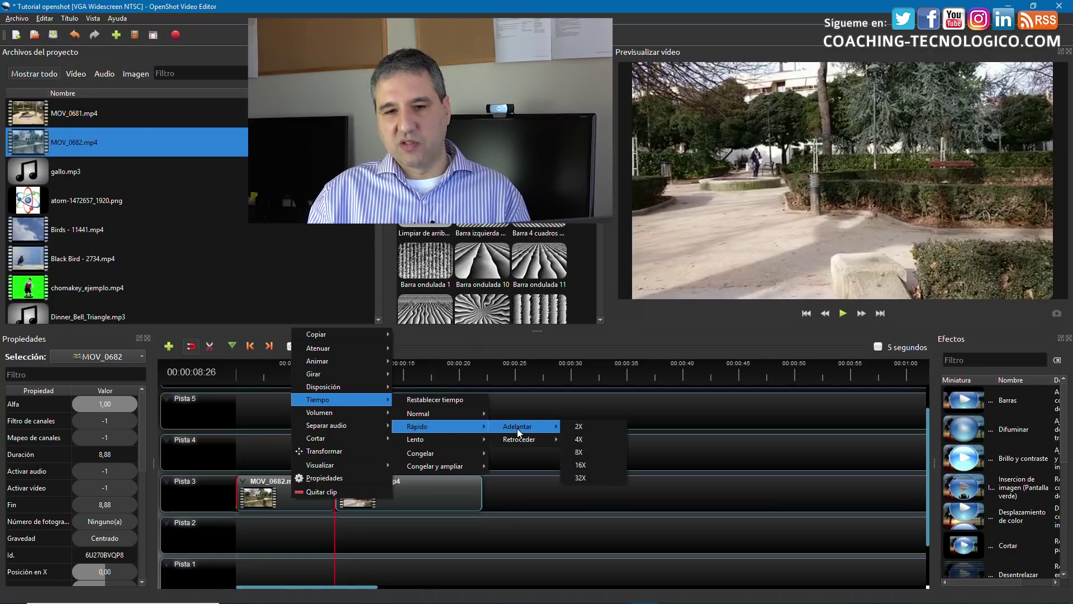
click(578, 428)
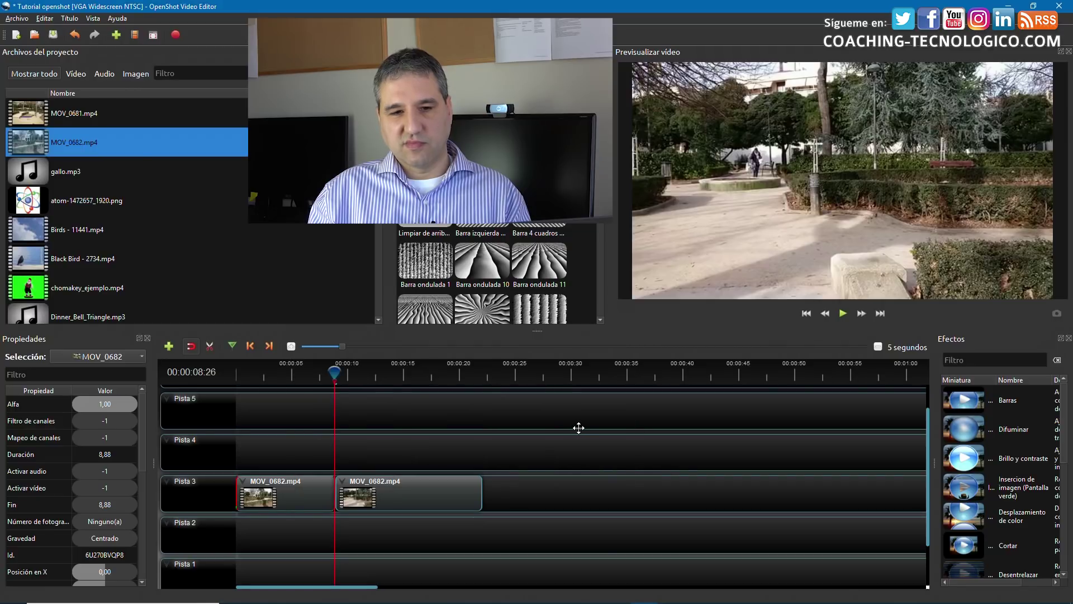
Move the second MOV_0682 part against the end of the sped-up part and play the timeline from 00:00:01:22 across the join.
click(395, 497)
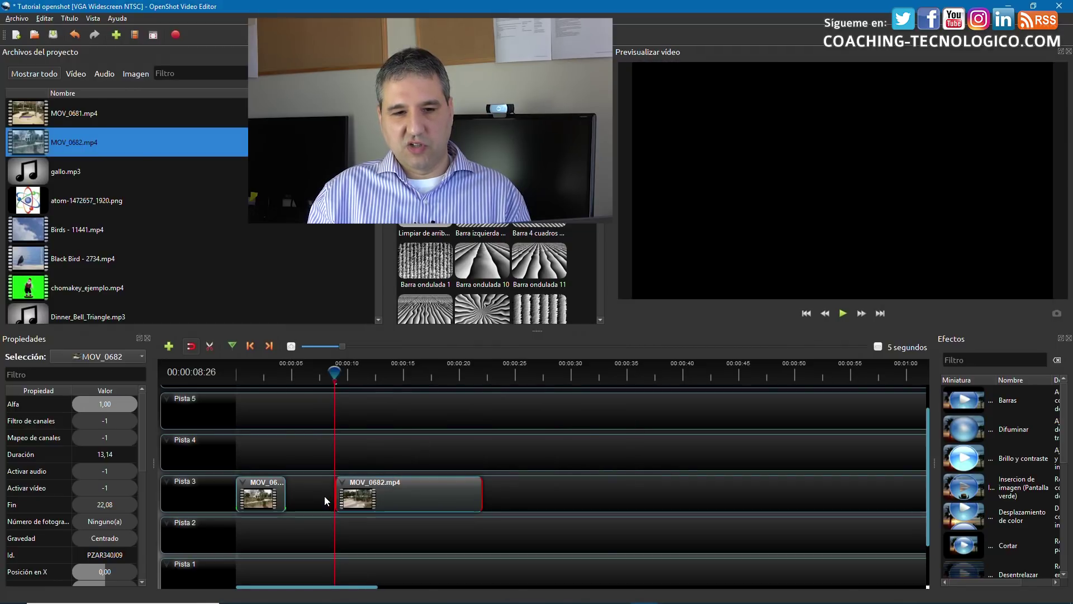
drag(395, 496, 358, 501)
drag(335, 380, 256, 373)
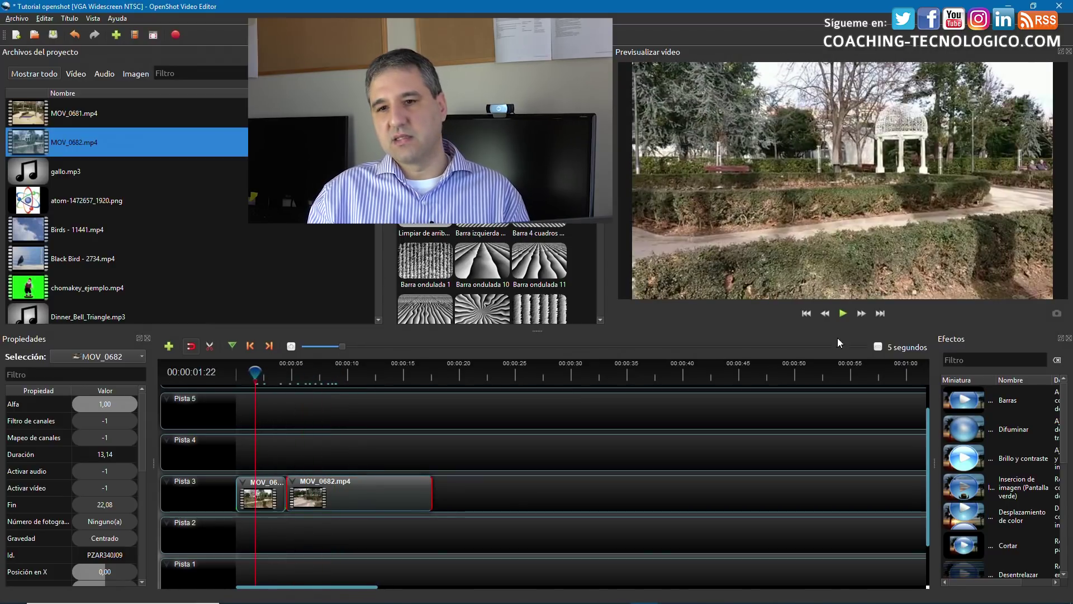
click(842, 313)
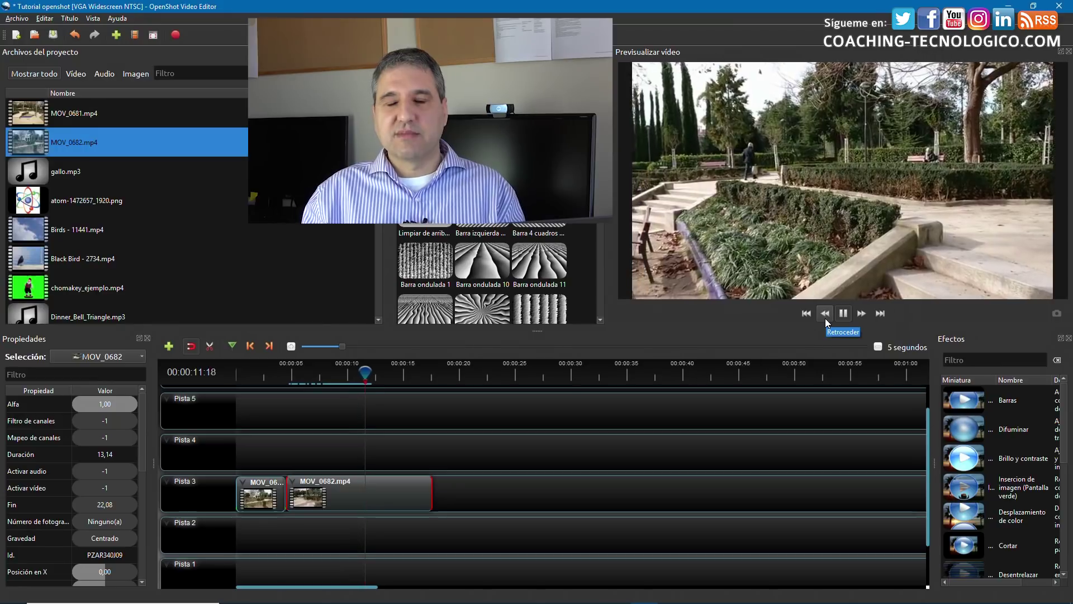
Stop playback and replace the two MOV_0682 parts on Pista 3 with the full MOV_0682.mp4 at the start of the track.
click(825, 316)
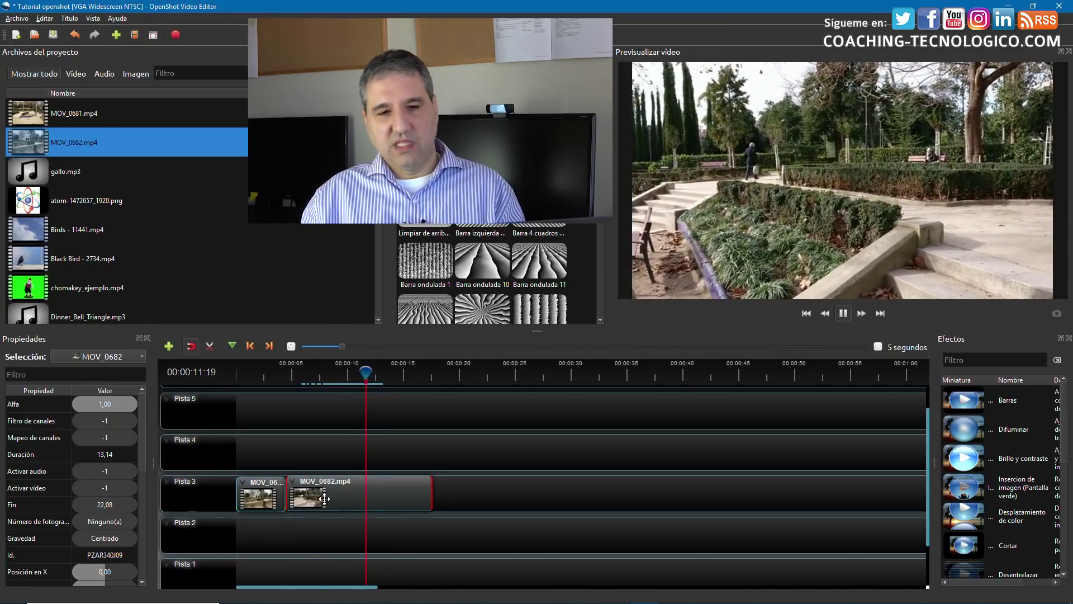
click(844, 316)
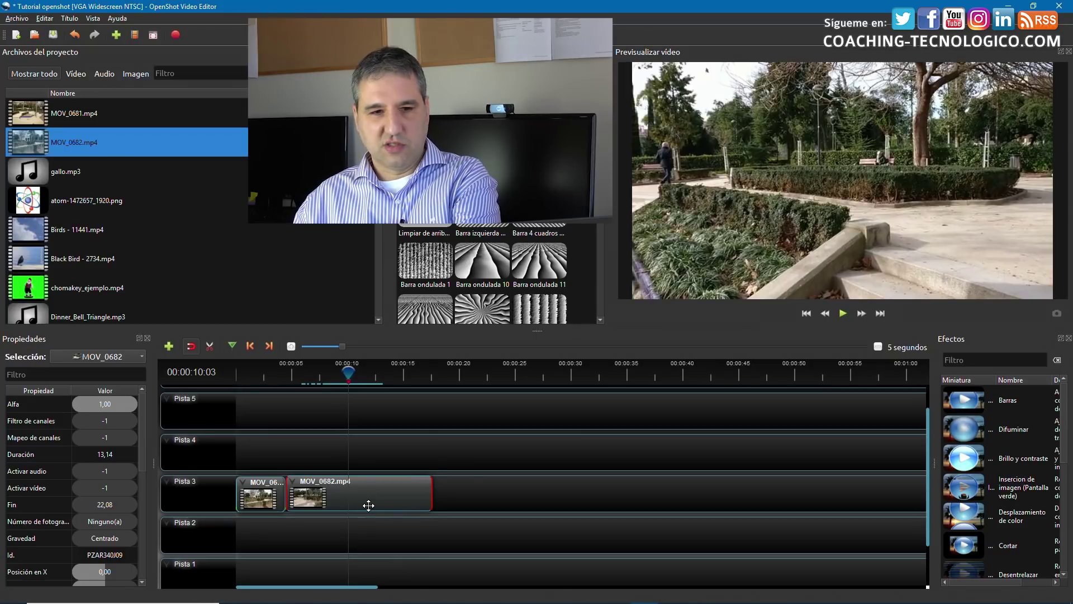
key(Delete)
click(266, 491)
key(Delete)
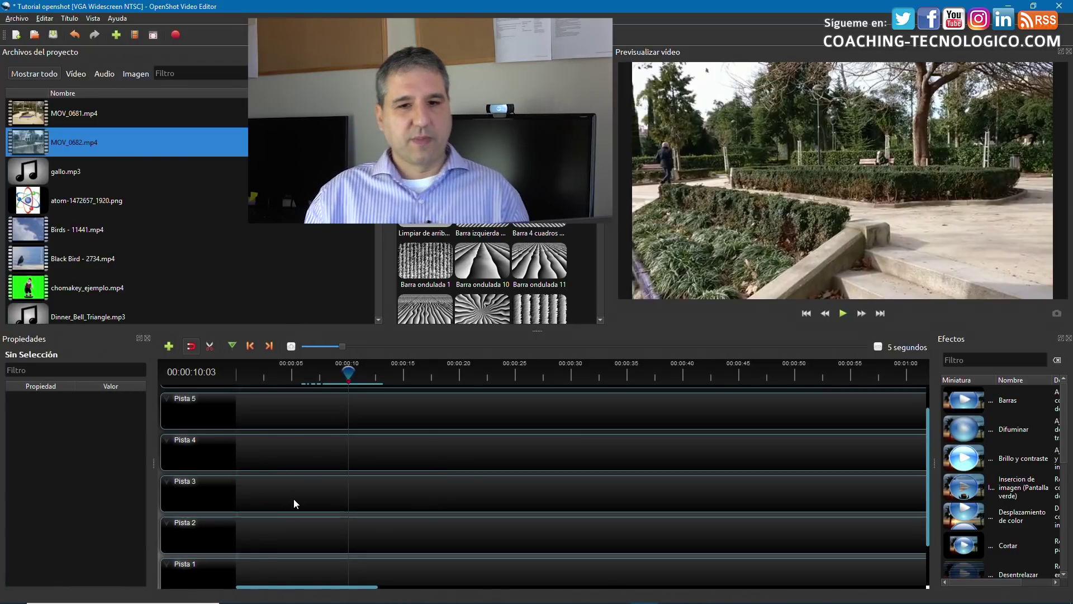
drag(18, 142, 244, 486)
right_click(333, 493)
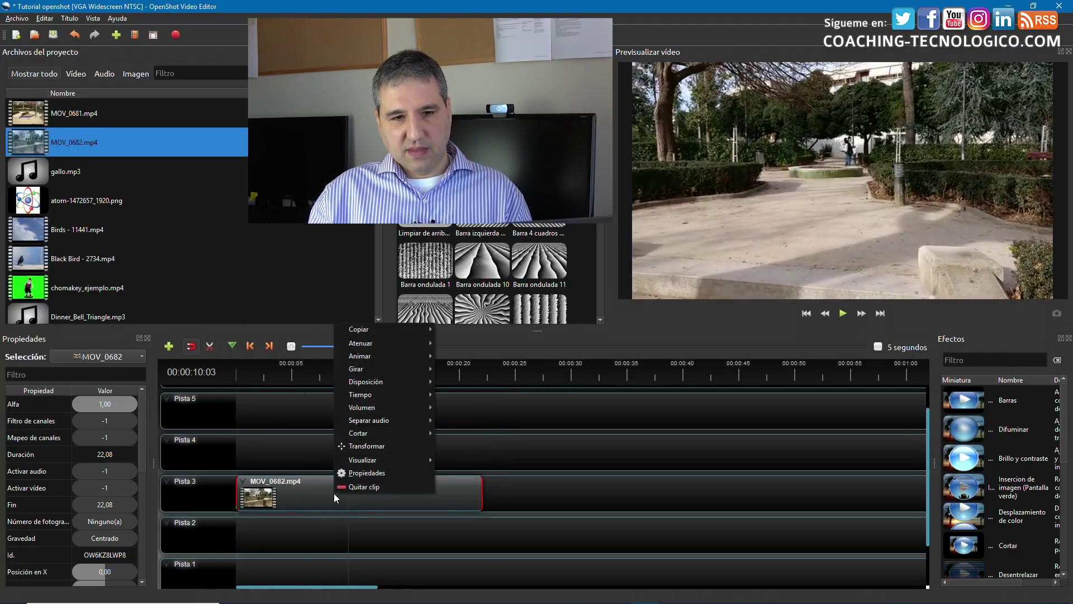
mouse_move(367, 422)
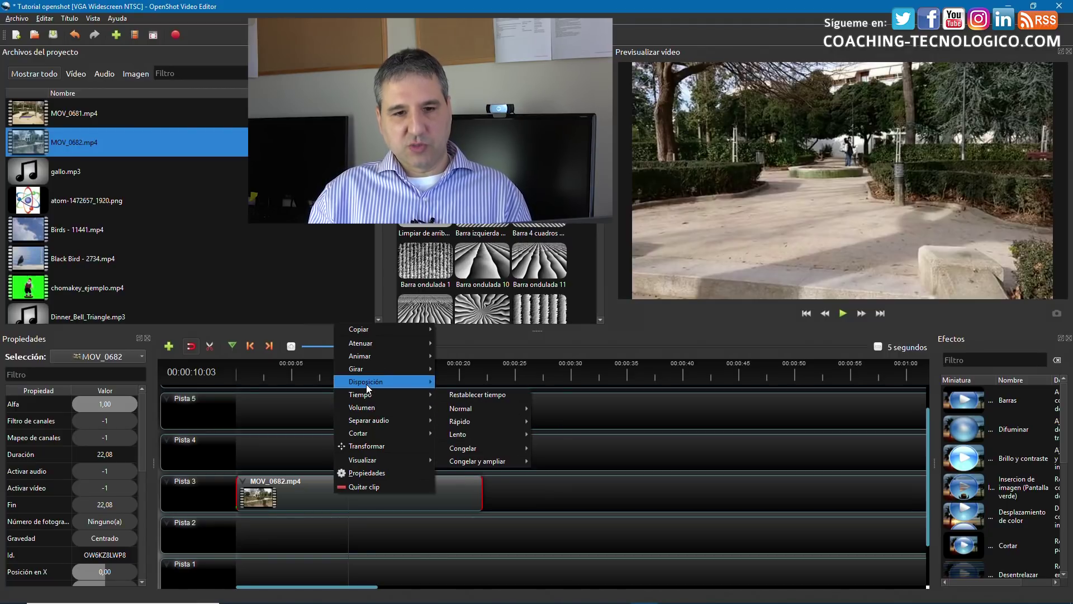
mouse_move(373, 364)
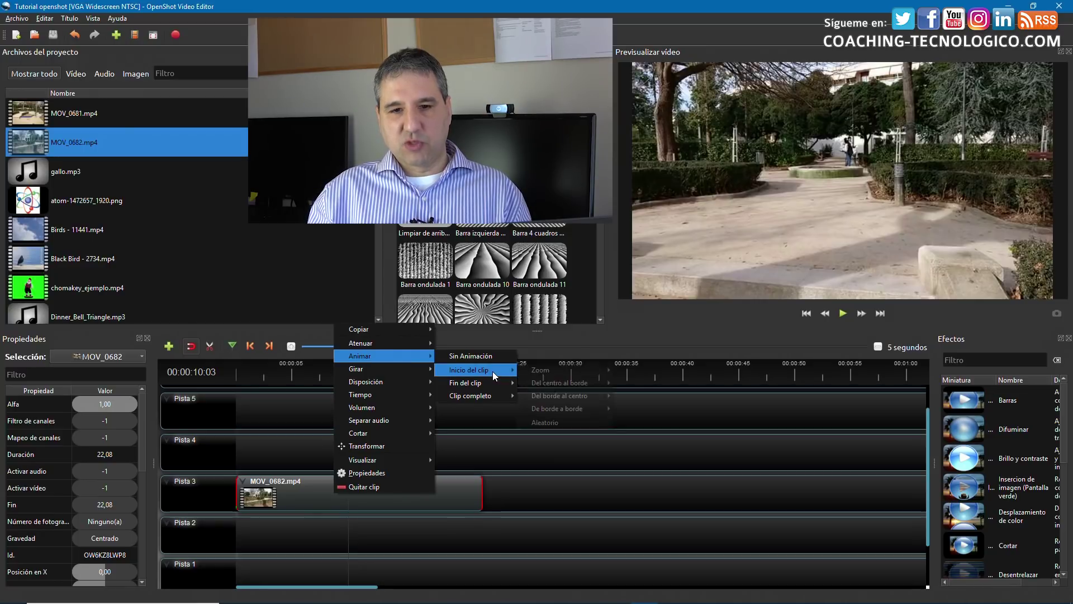
mouse_move(485, 395)
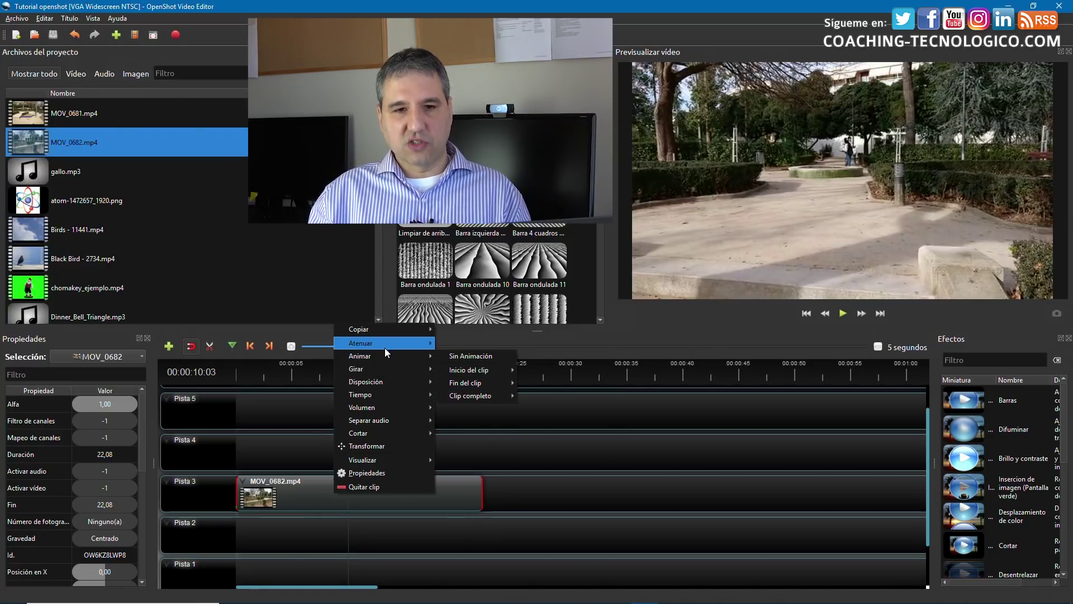
mouse_move(385, 344)
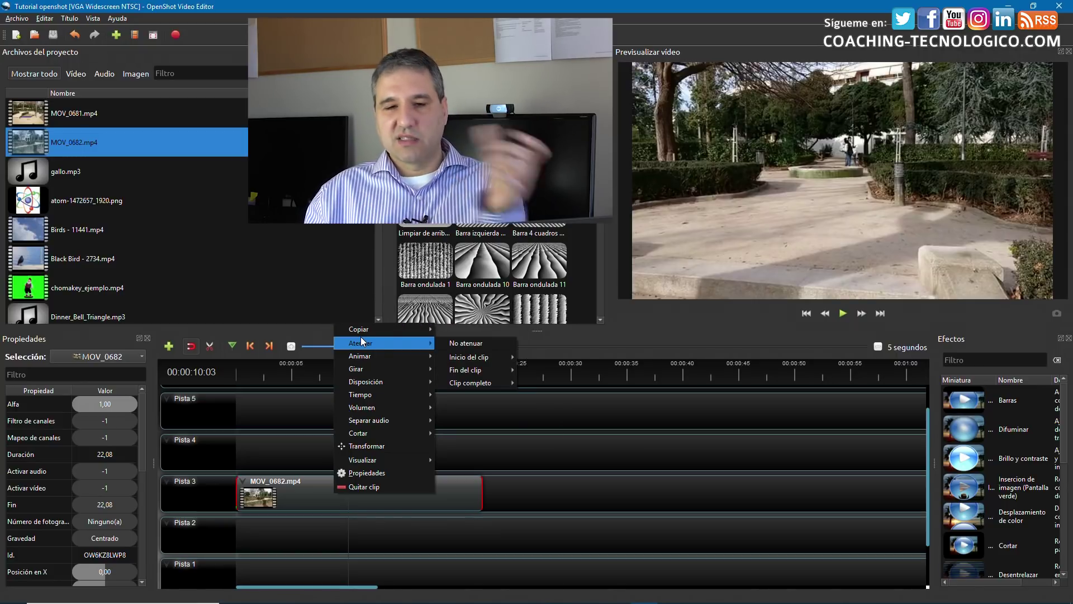
mouse_move(416, 433)
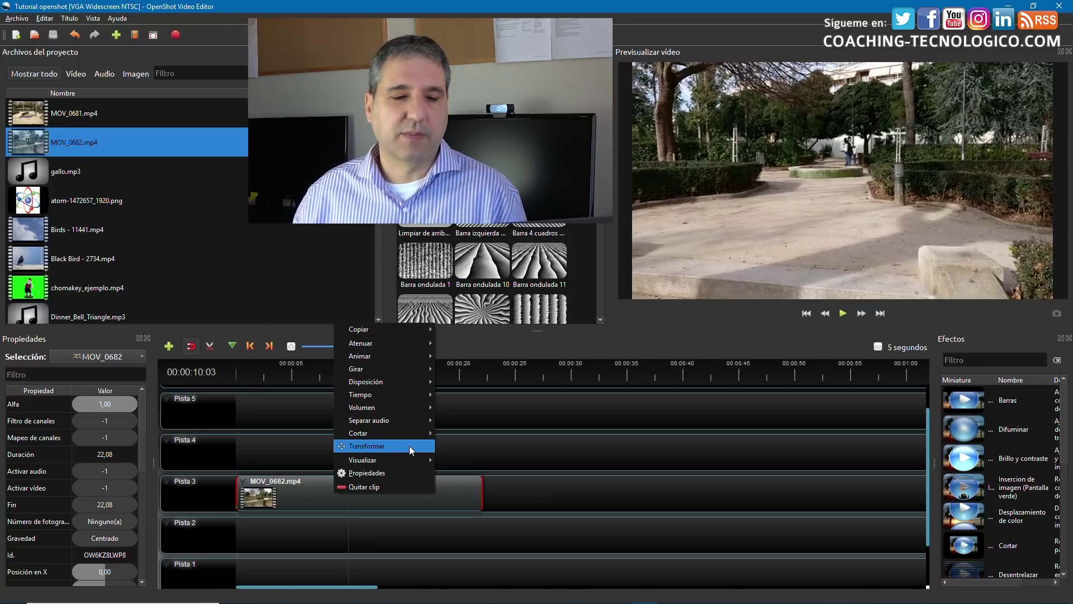
click(294, 515)
click(39, 119)
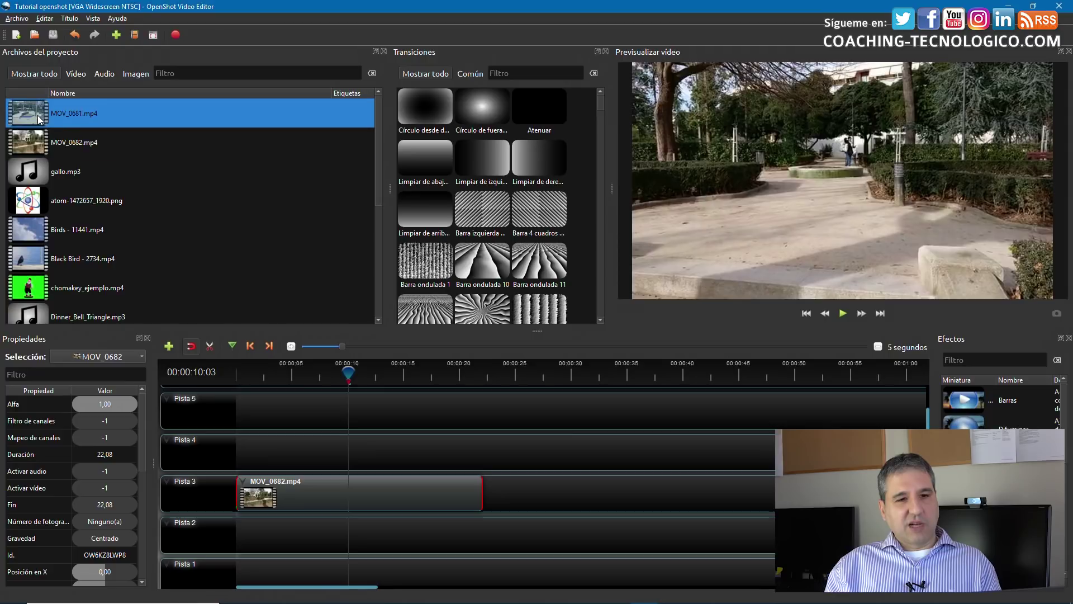
drag(22, 111, 478, 435)
key(Delete)
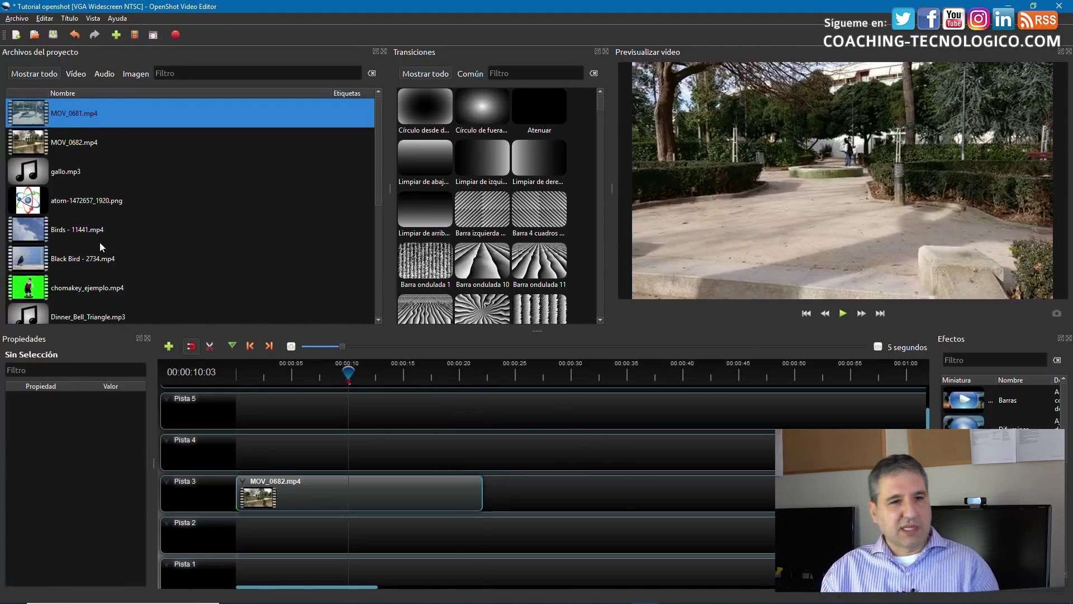
Place Black Bird - 2734.mp4 directly after MOV_0682 on Pista 3 and play the timeline across the join.
drag(25, 264, 484, 478)
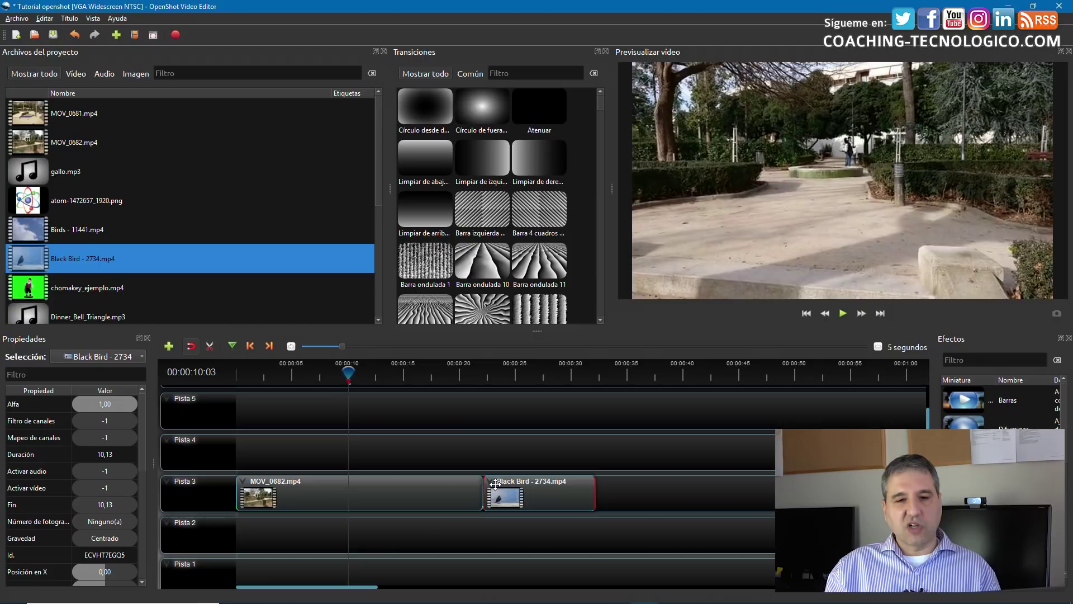
drag(356, 371, 476, 382)
click(843, 313)
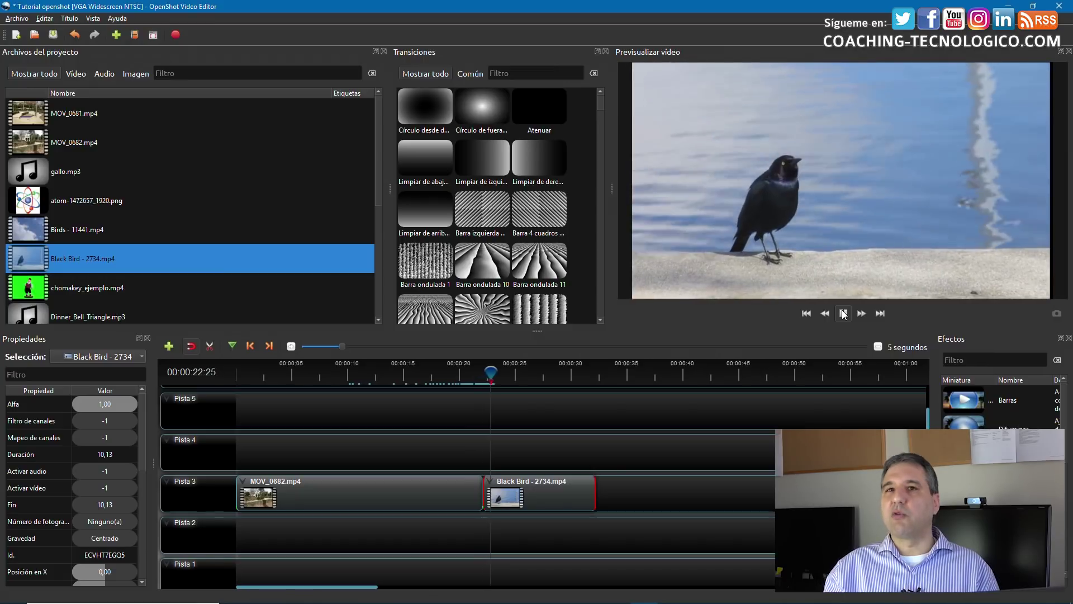
click(843, 314)
Move the Black Bird - 2734 clip to Pista 4 so that its start, at about 20 seconds, overlaps the end of MOV_0682.
drag(585, 491, 420, 459)
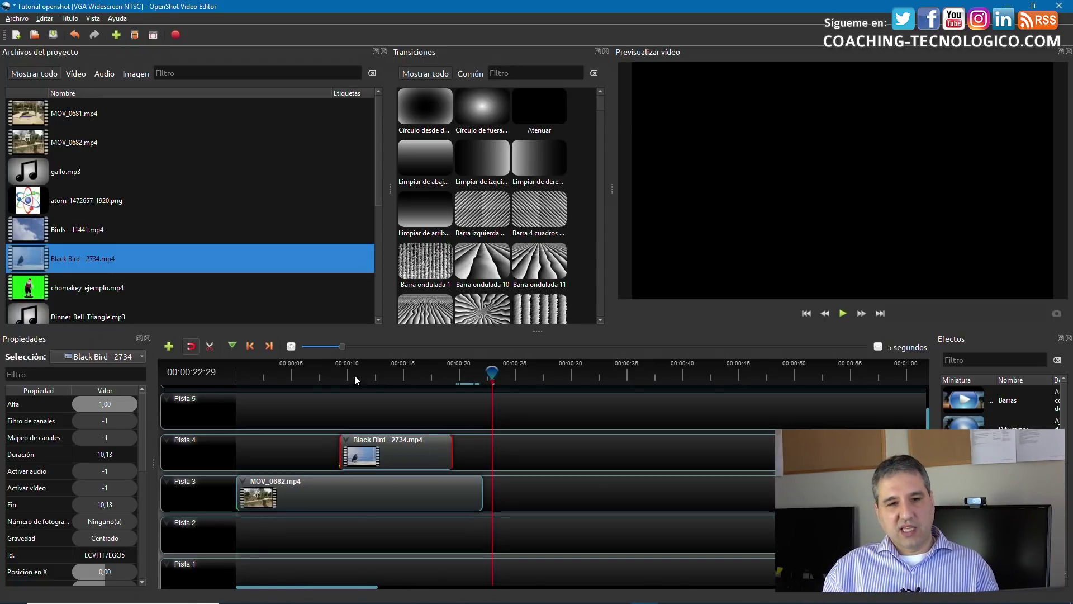
drag(342, 347, 324, 347)
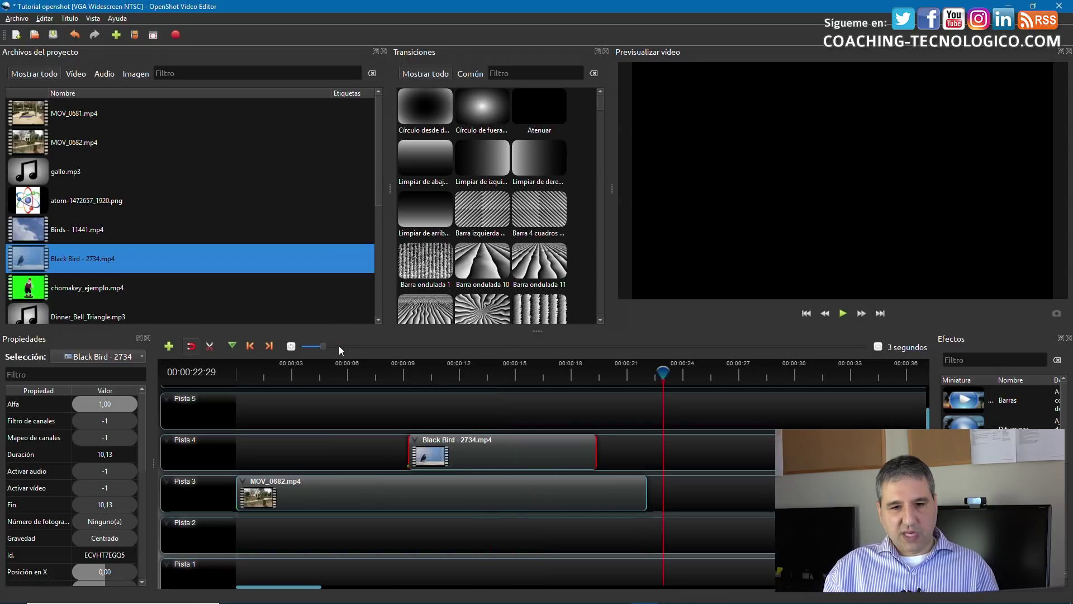
drag(528, 465, 712, 455)
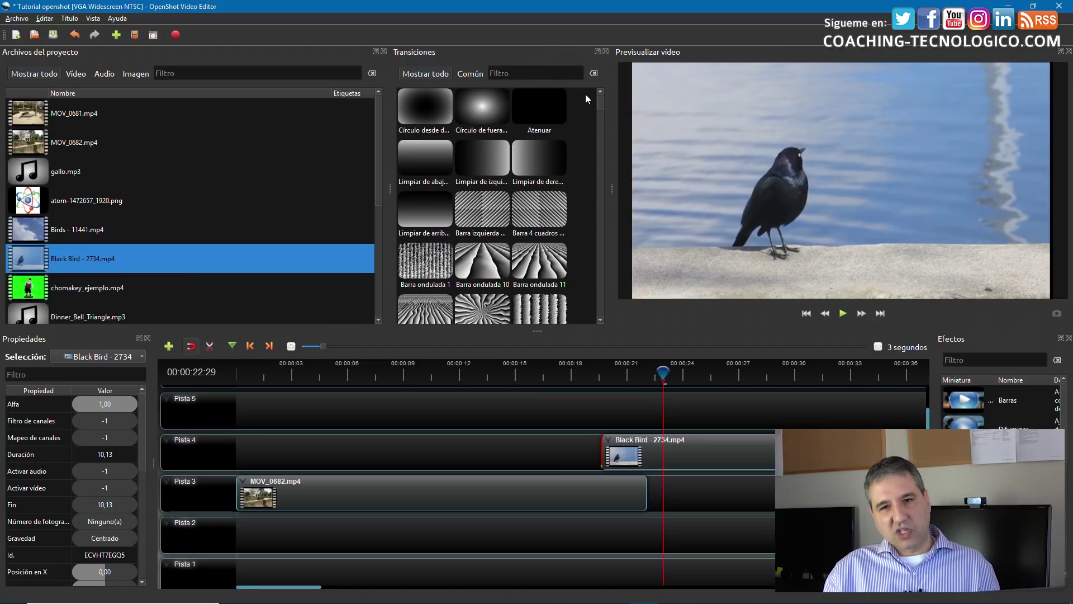
drag(600, 104, 599, 183)
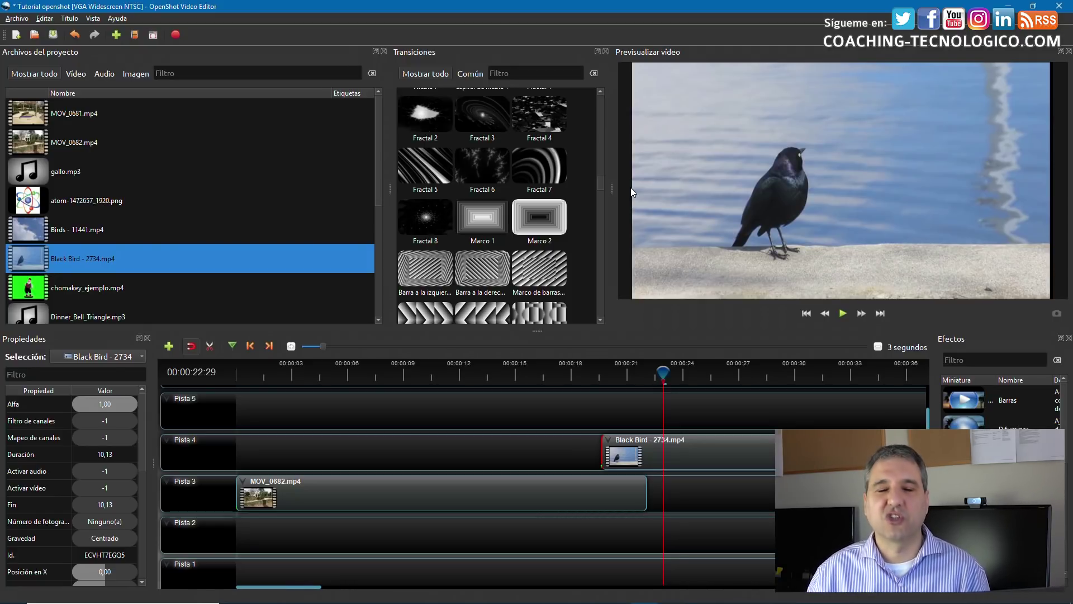
drag(602, 185, 598, 95)
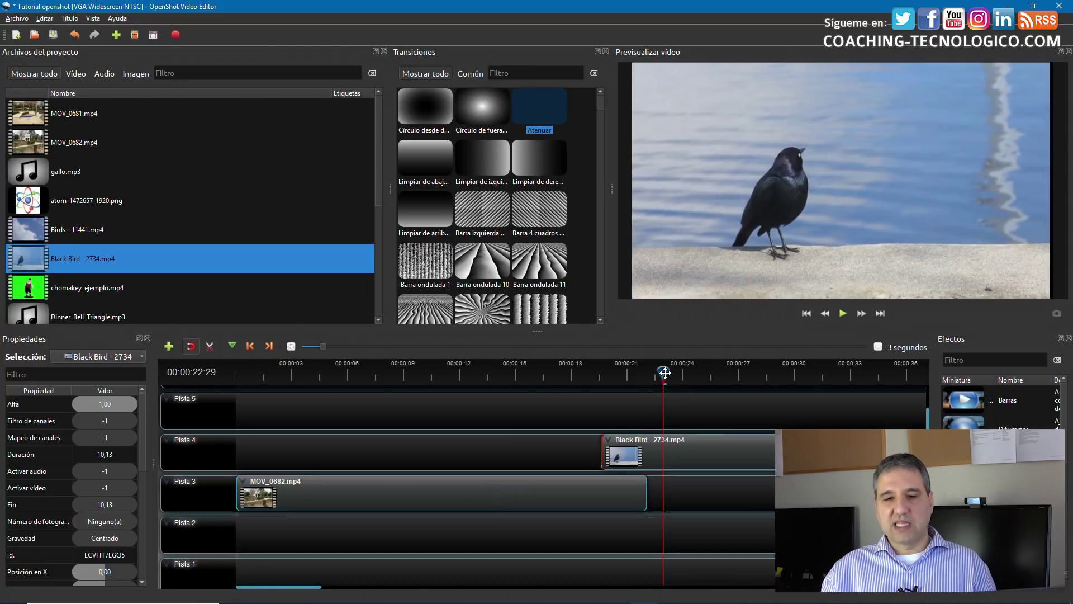
drag(666, 372, 647, 374)
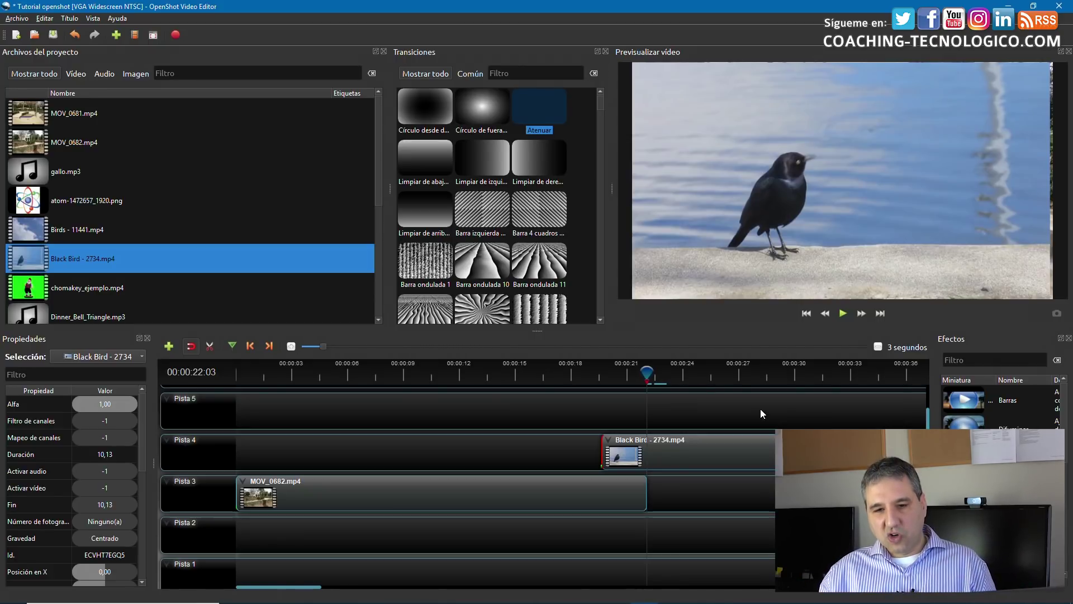
mouse_move(691, 454)
mouse_down()
mouse_move(726, 453)
mouse_move(699, 456)
mouse_up()
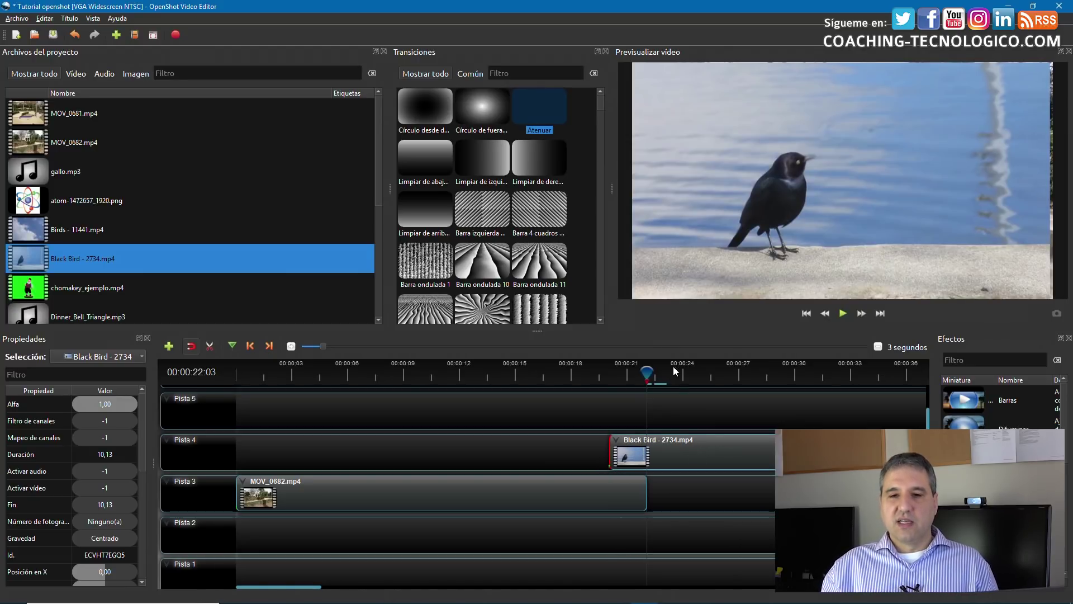
Play the timeline from 00:00:17:16 through the overlap between MOV_0682 and the Black Bird clip.
drag(647, 373, 608, 373)
click(562, 377)
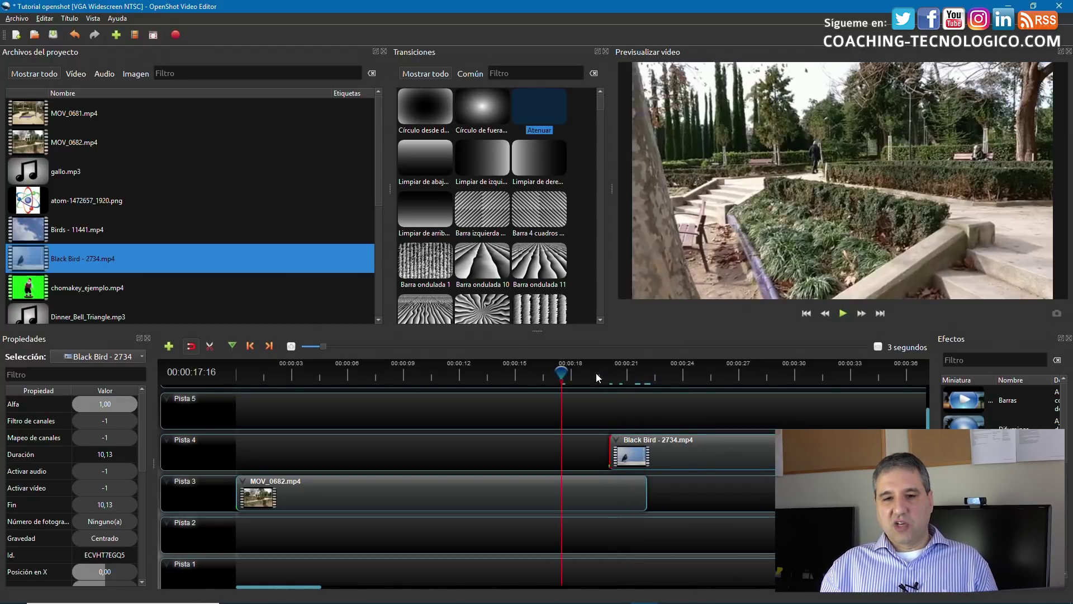
click(844, 314)
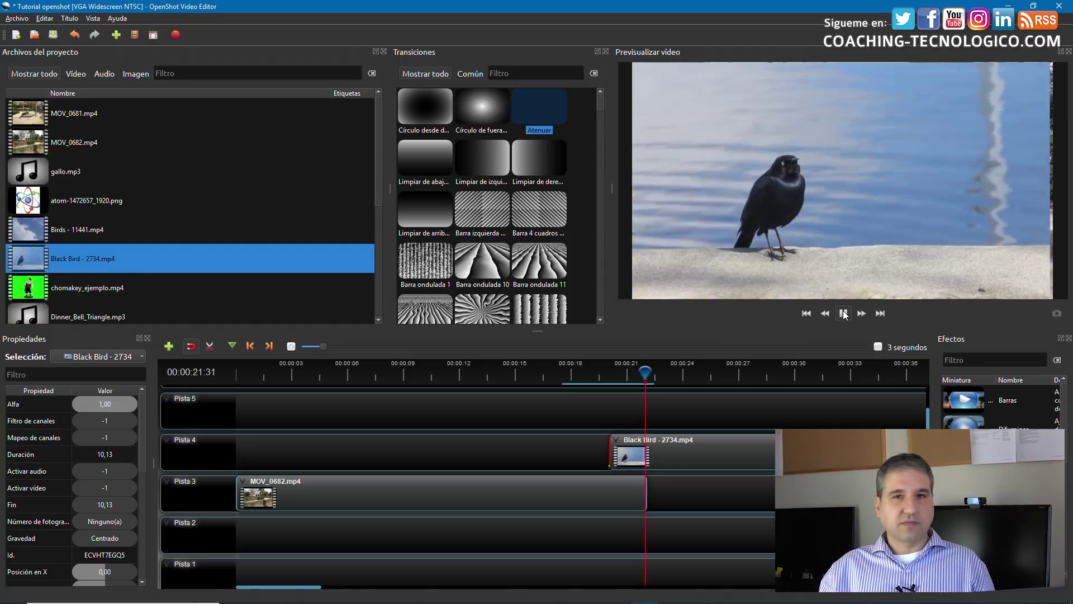
click(844, 313)
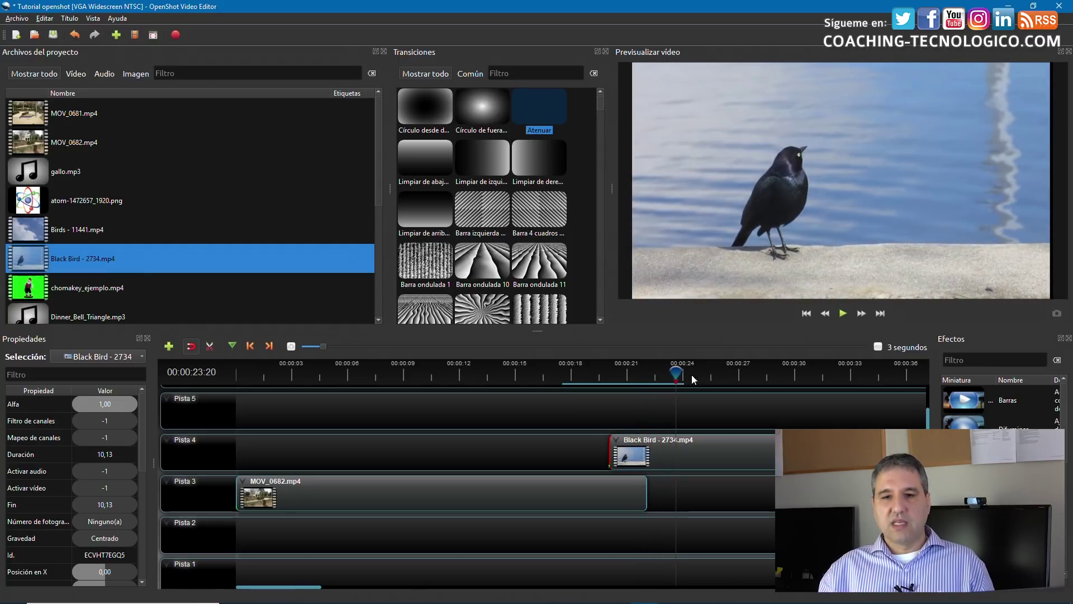
Add the Atenuar transition at the start of the Black Bird clip on Pista 4 and shorten it to the overlap, 2,20.
drag(676, 379, 589, 380)
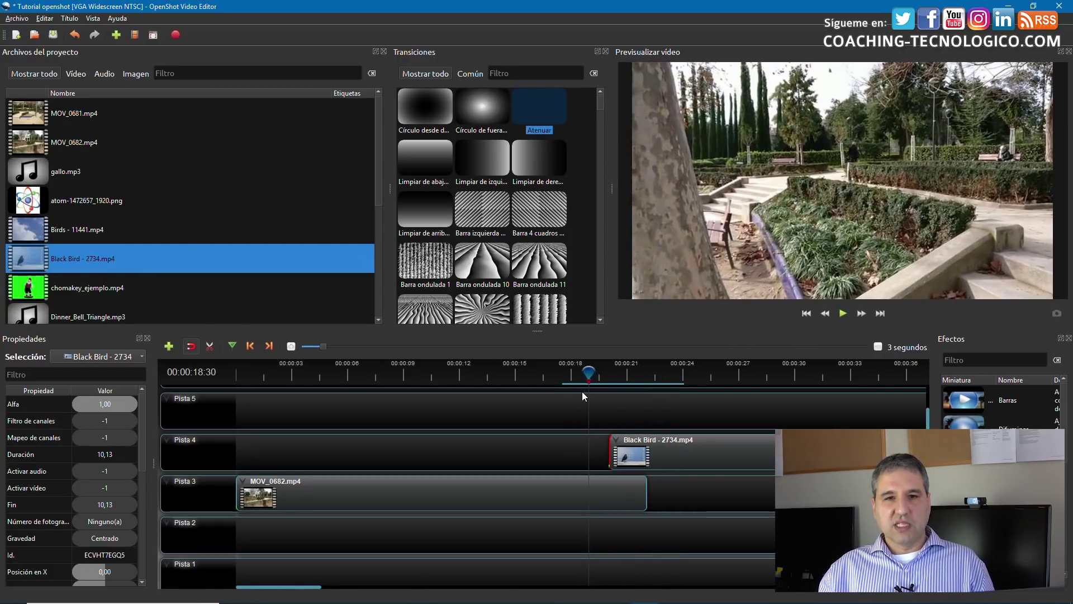
drag(534, 100, 609, 434)
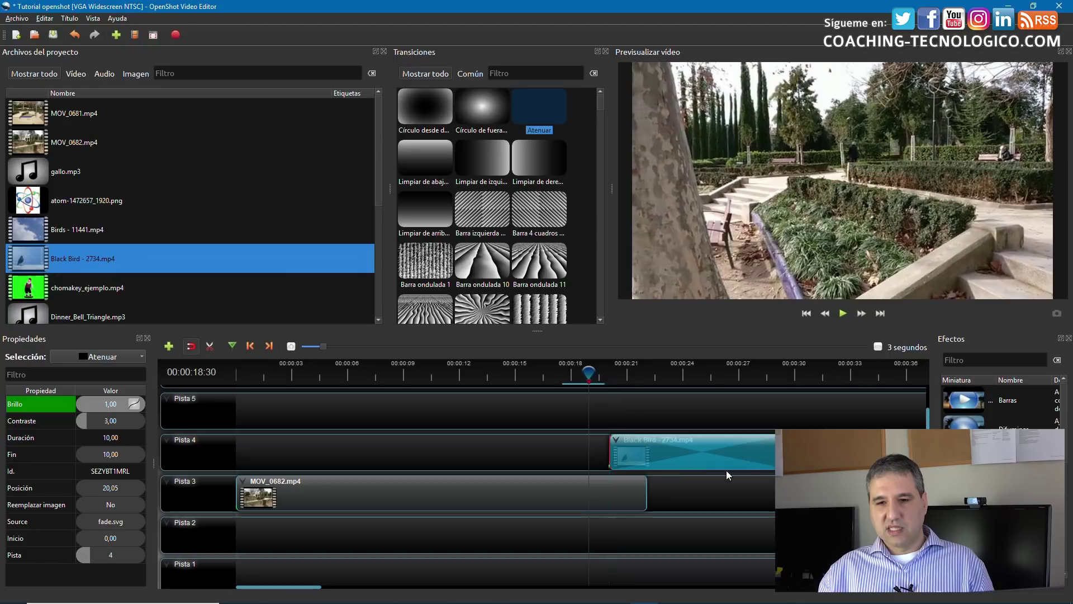
drag(778, 460, 649, 460)
Play the timeline from shortly before the Atenuar transition until it has finished.
drag(588, 372, 563, 372)
click(841, 314)
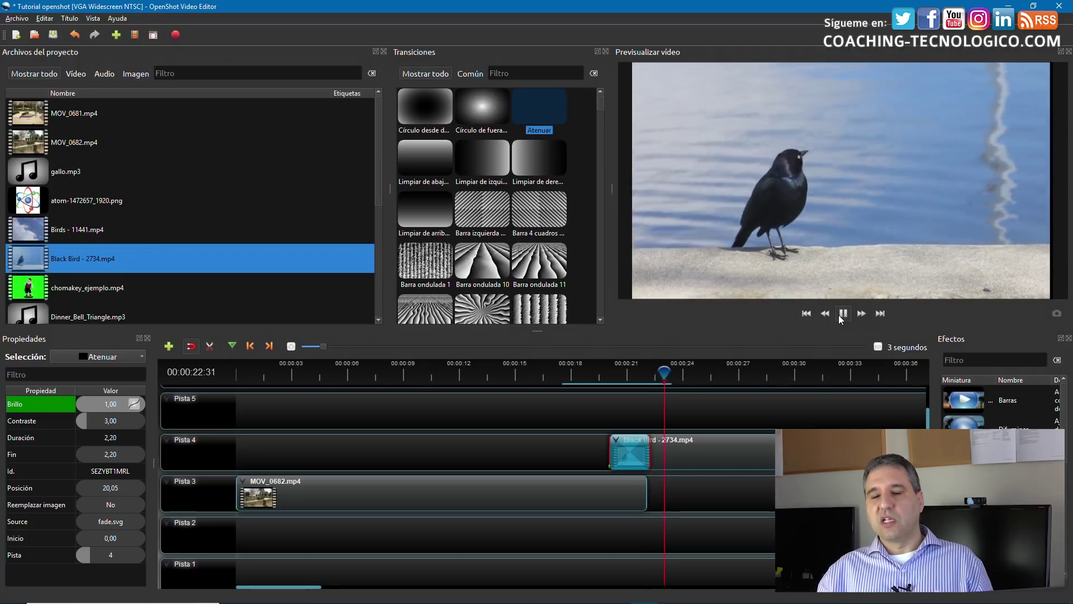
click(843, 314)
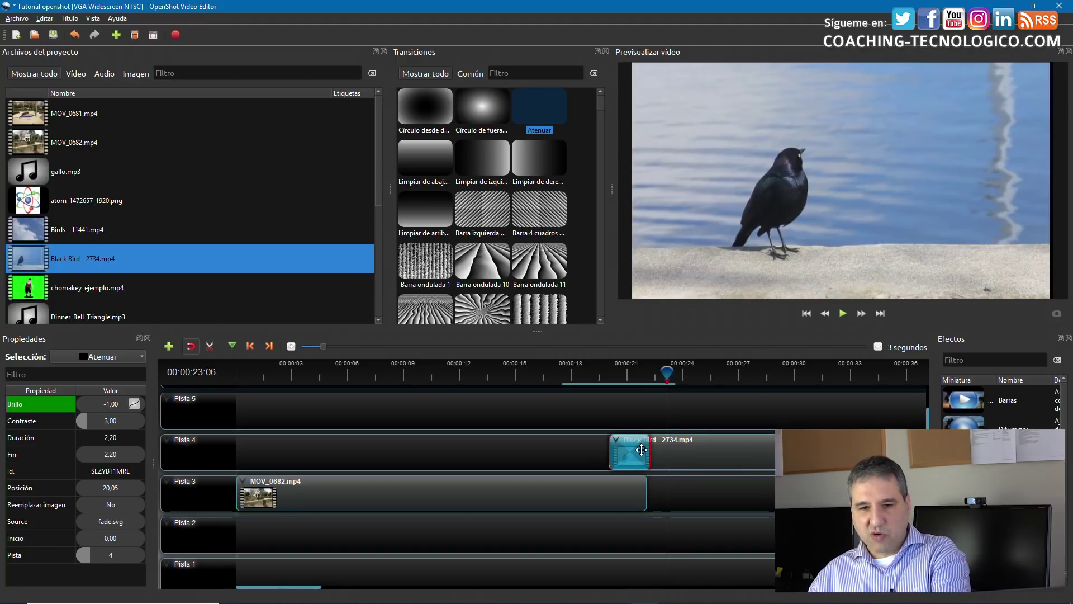
Replace the Atenuar transition on the Black Bird clip with Distorsión 11, shortened to the overlap with MOV_0682, 2,20.
right_click(641, 449)
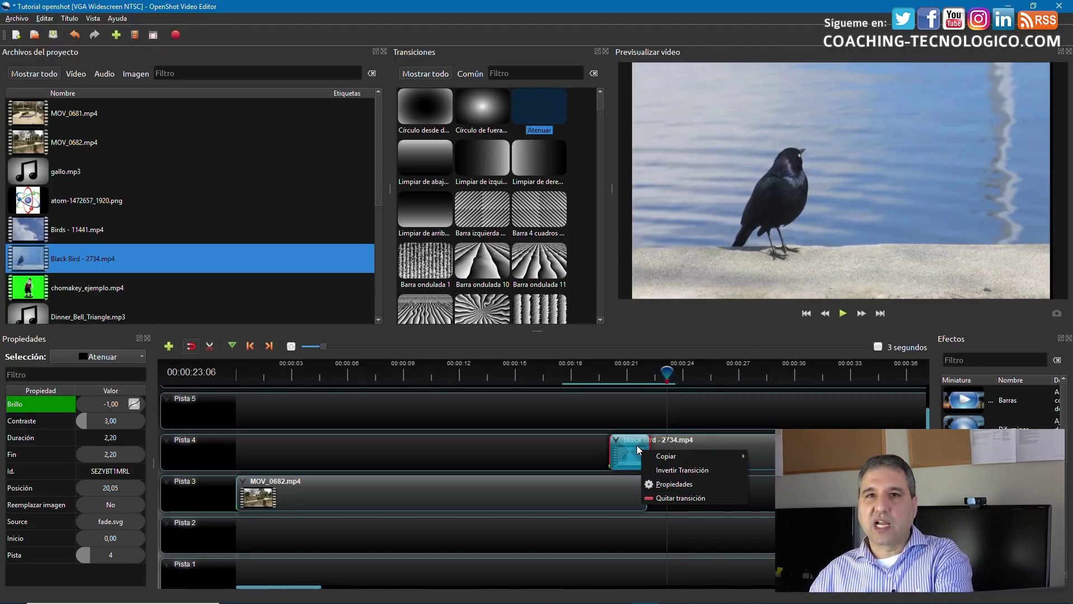
click(680, 497)
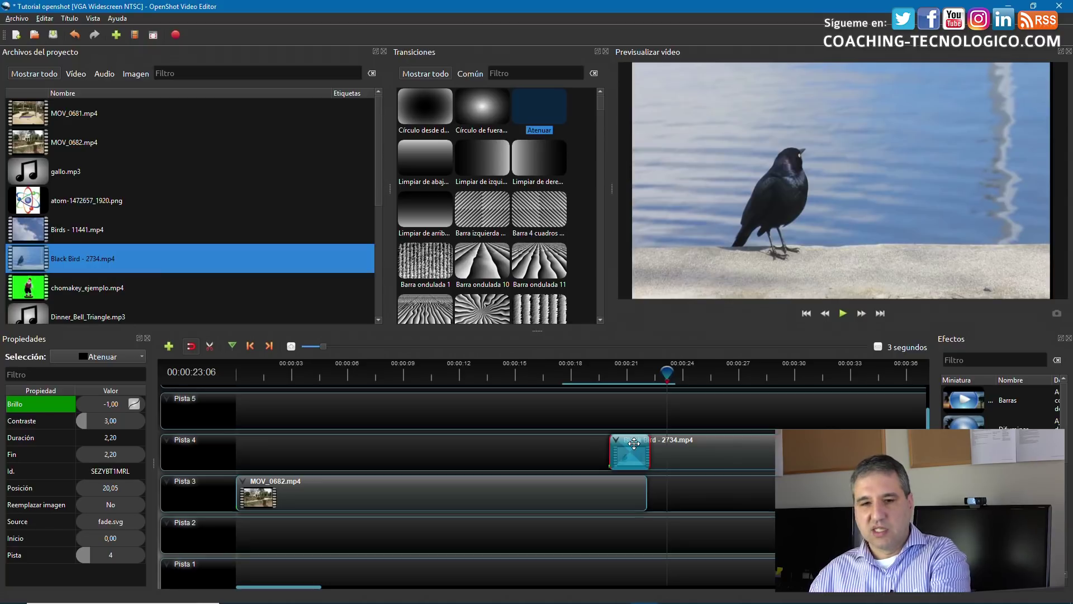
scroll(490, 246, down, 10)
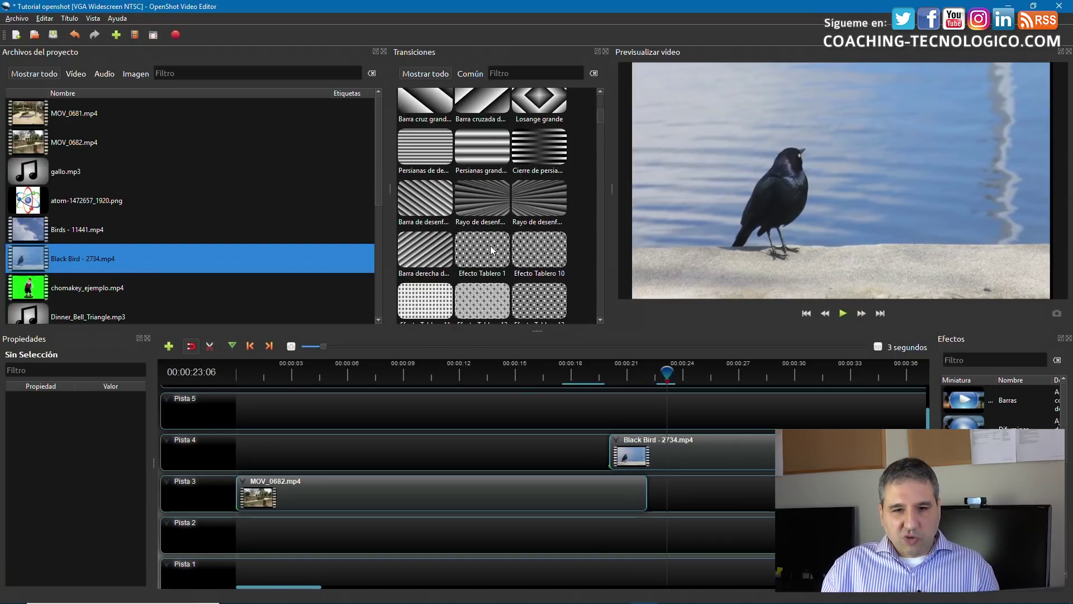
scroll(490, 247, down, 5)
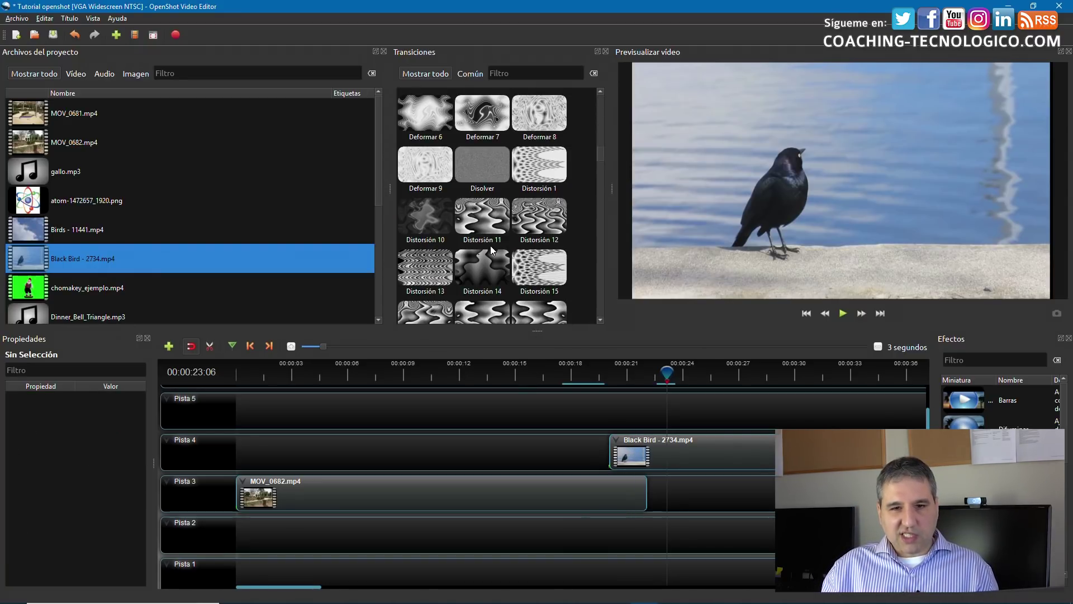
drag(485, 217, 610, 445)
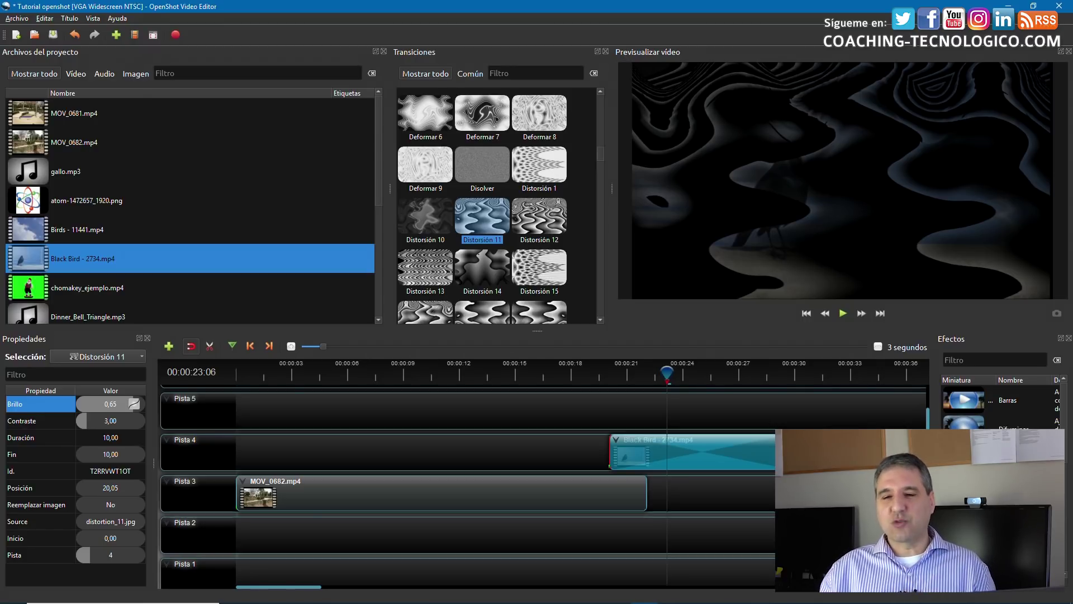
drag(793, 452, 650, 456)
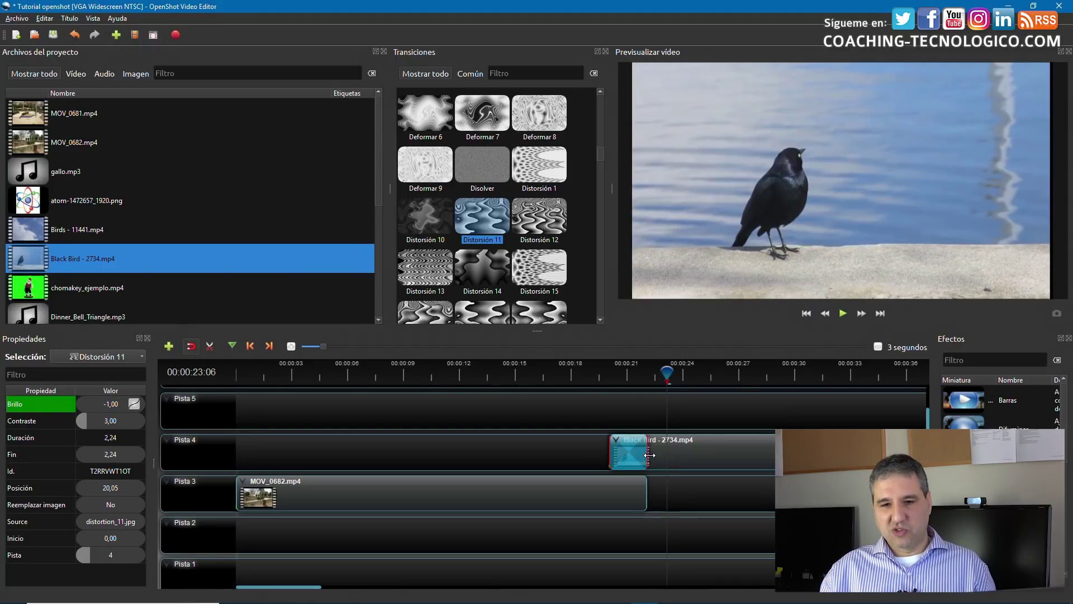
Play the timeline from shortly before the Distorsión 11 transition and pause once it has finished.
drag(666, 373, 564, 381)
click(841, 314)
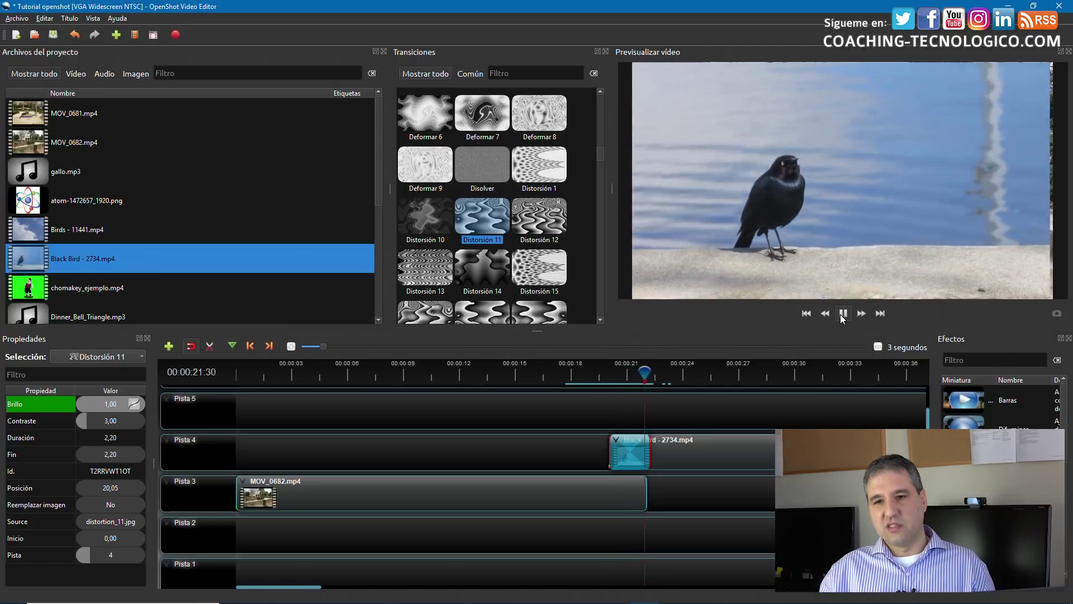
click(842, 313)
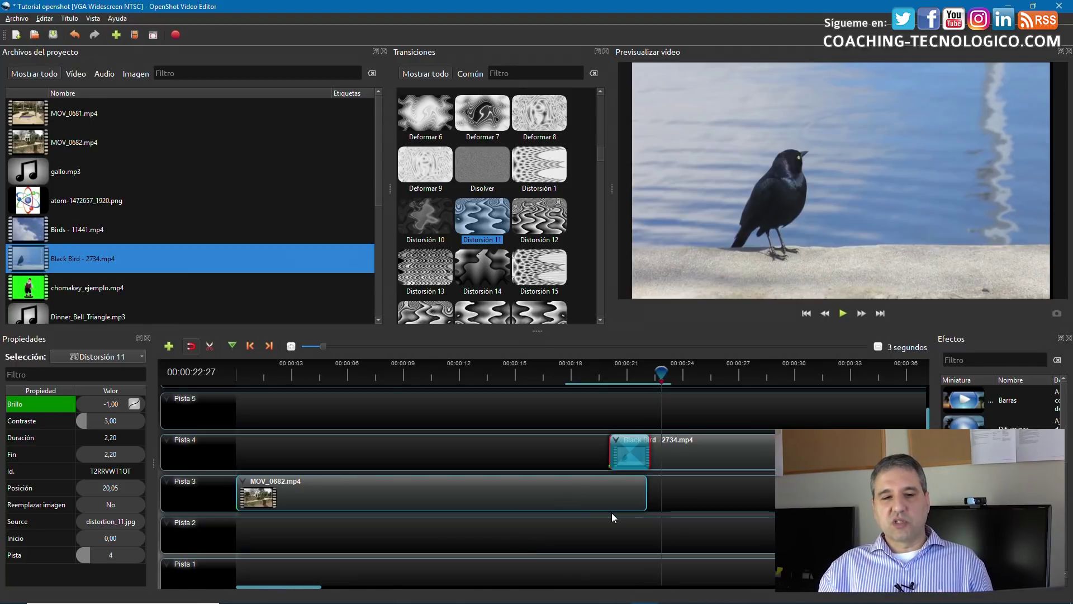
Start the Black Bird clip and its Distorsión 11 transition earlier, at 18,22, lengthening the transition to 4,03 over the longer overlap.
scroll(611, 513, up, 1)
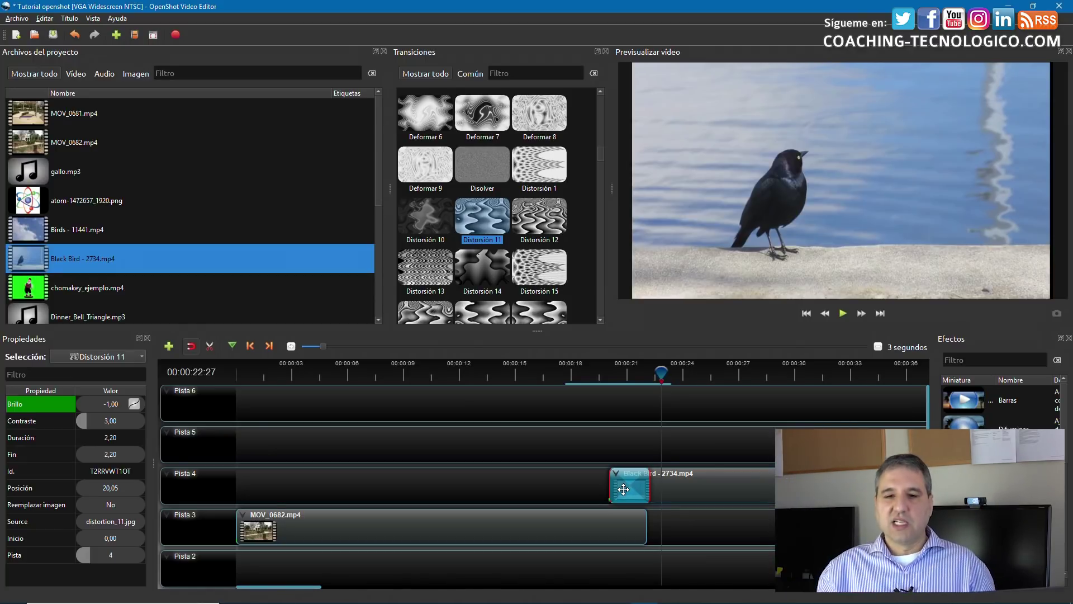
drag(704, 496, 576, 488)
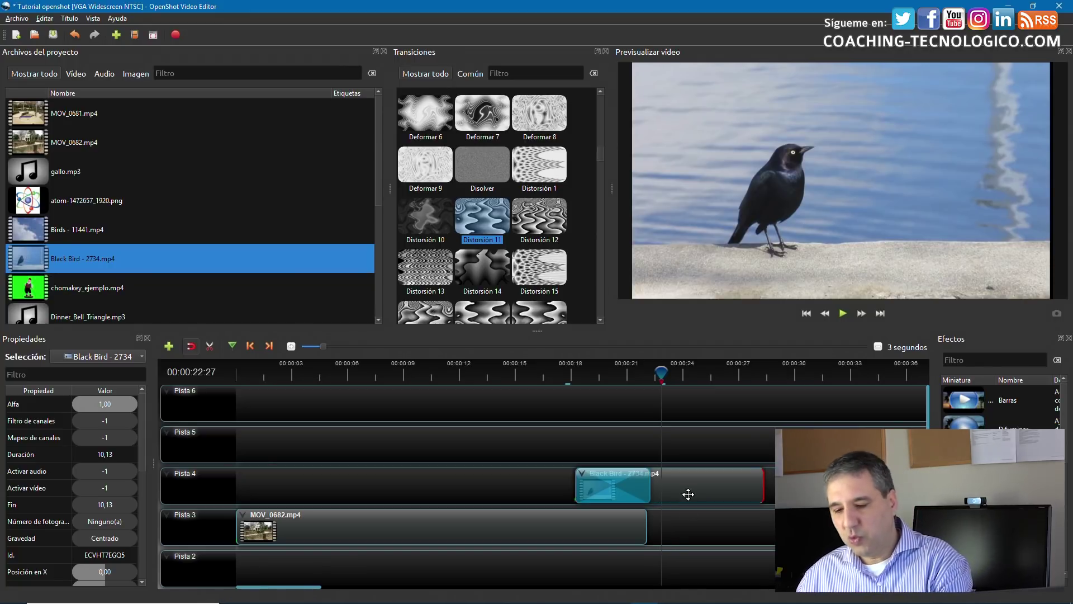
Delete the Black Bird clip and its Distorsión 11 transition from Pista 4.
key(Delete)
click(622, 494)
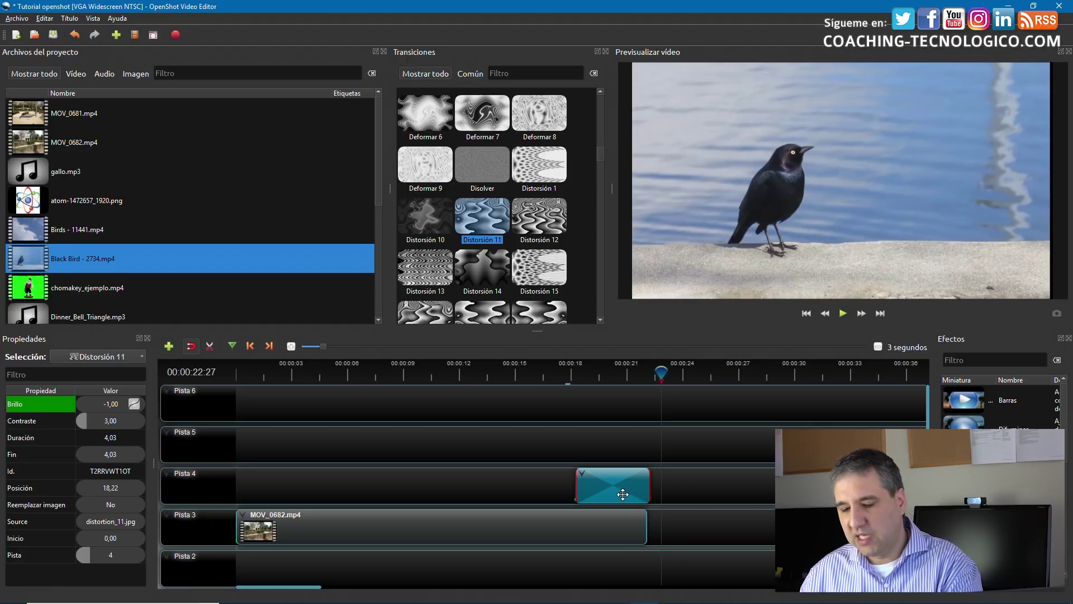
key(Delete)
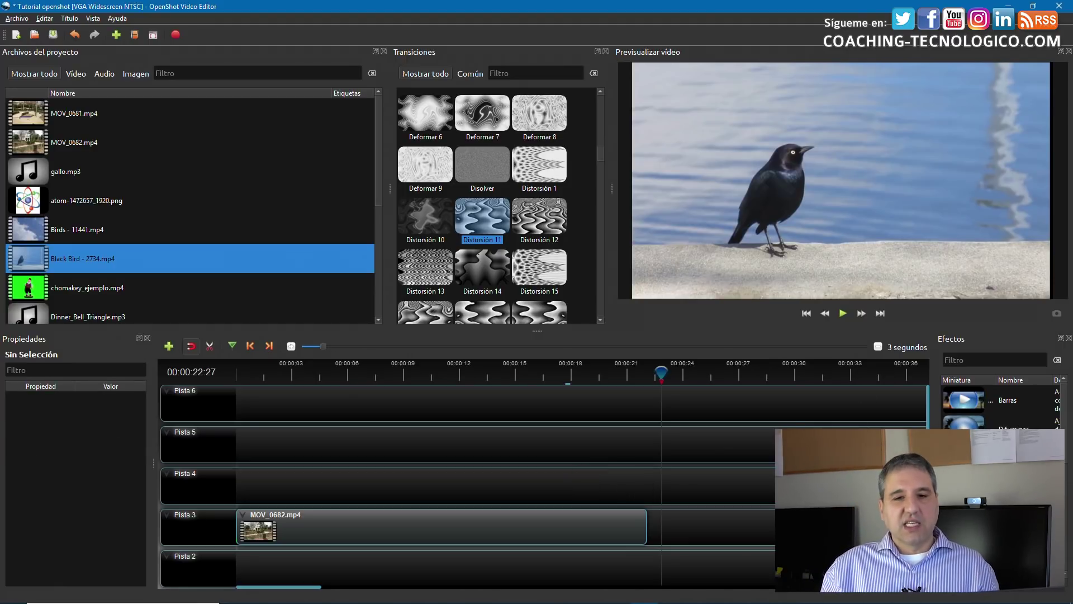
Move the MOV_0682 clip from Pista 3 up to Pista 4 and scrub back through it to 00:00:09:30.
click(487, 534)
drag(476, 524, 471, 485)
drag(667, 374, 521, 374)
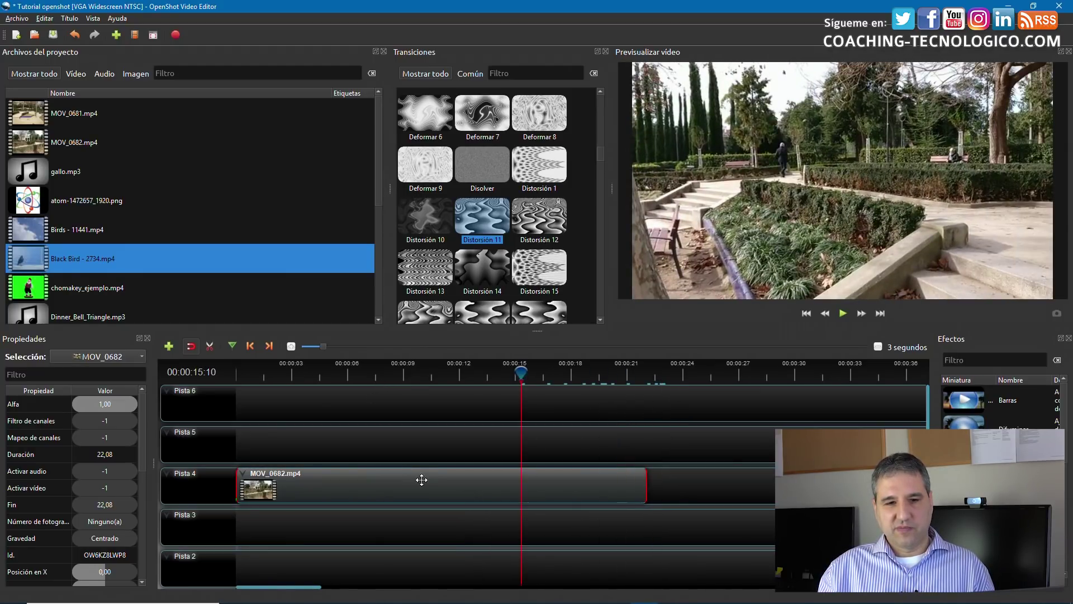
drag(525, 366, 421, 377)
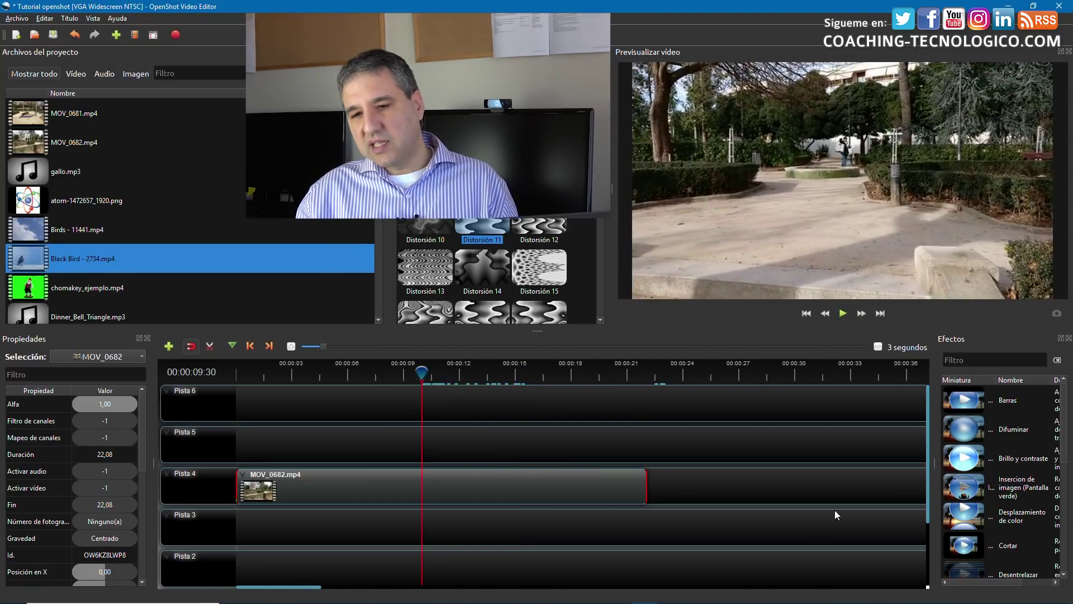
Widen the effects list to show its descriptions and split the MOV_0682 clip at 00:00:10:08, keeping both sides.
drag(935, 463, 867, 463)
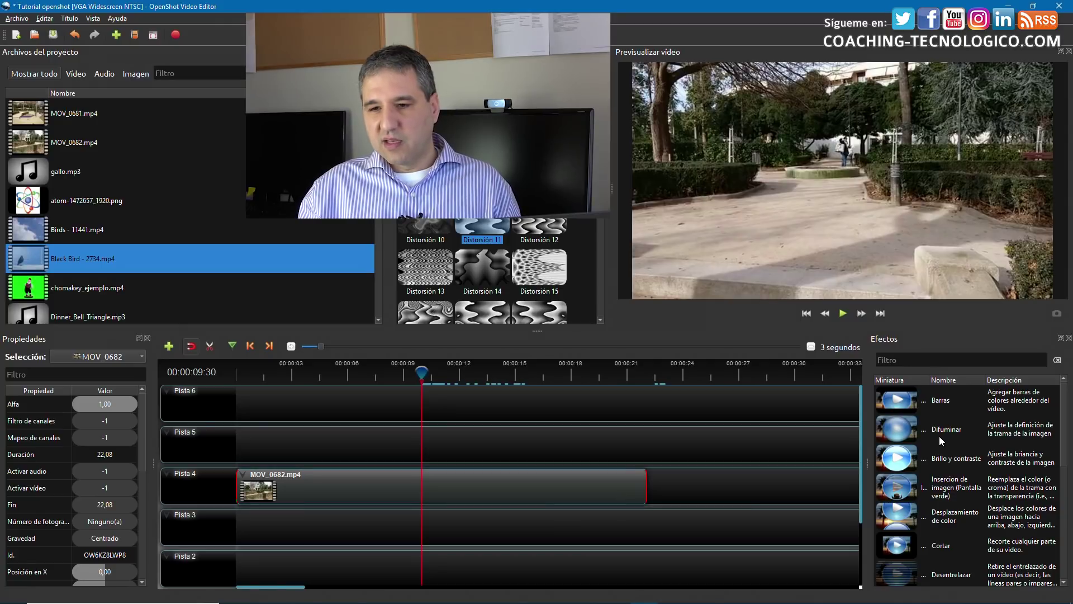
drag(421, 372, 467, 373)
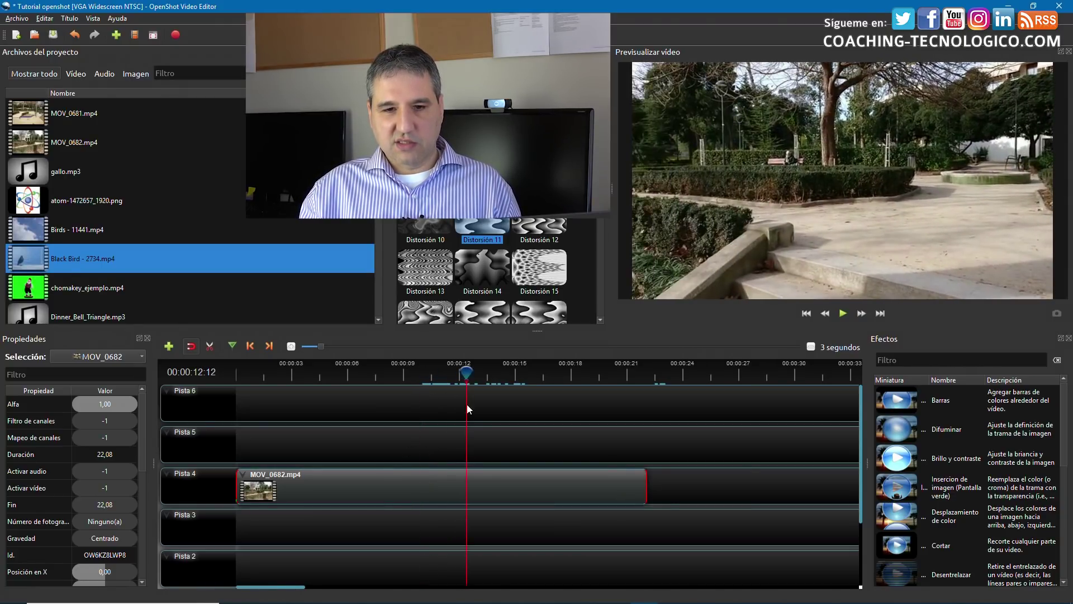
drag(466, 372, 427, 373)
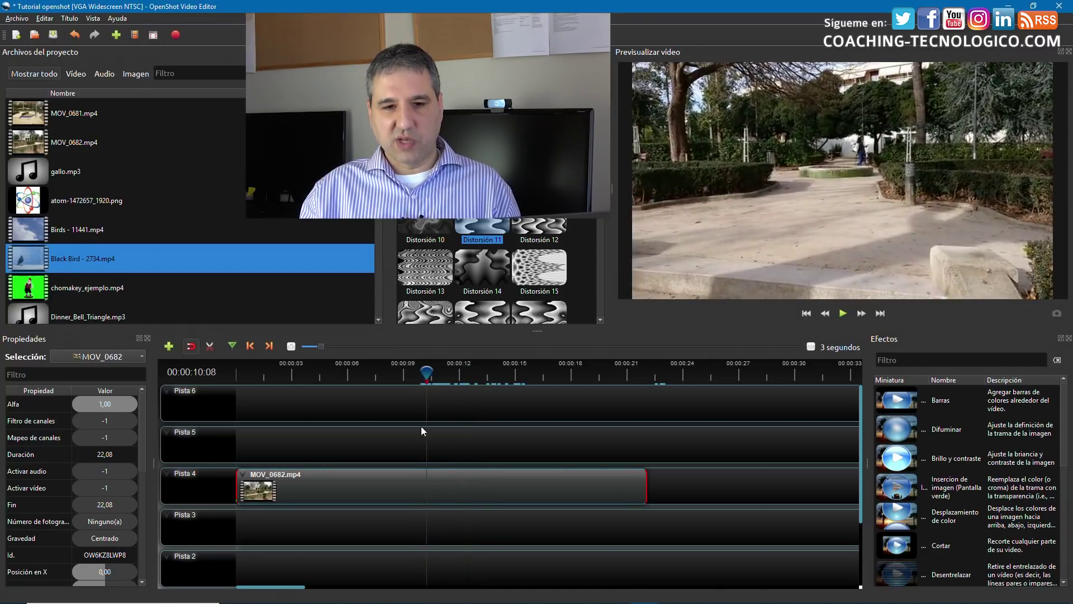
right_click(428, 488)
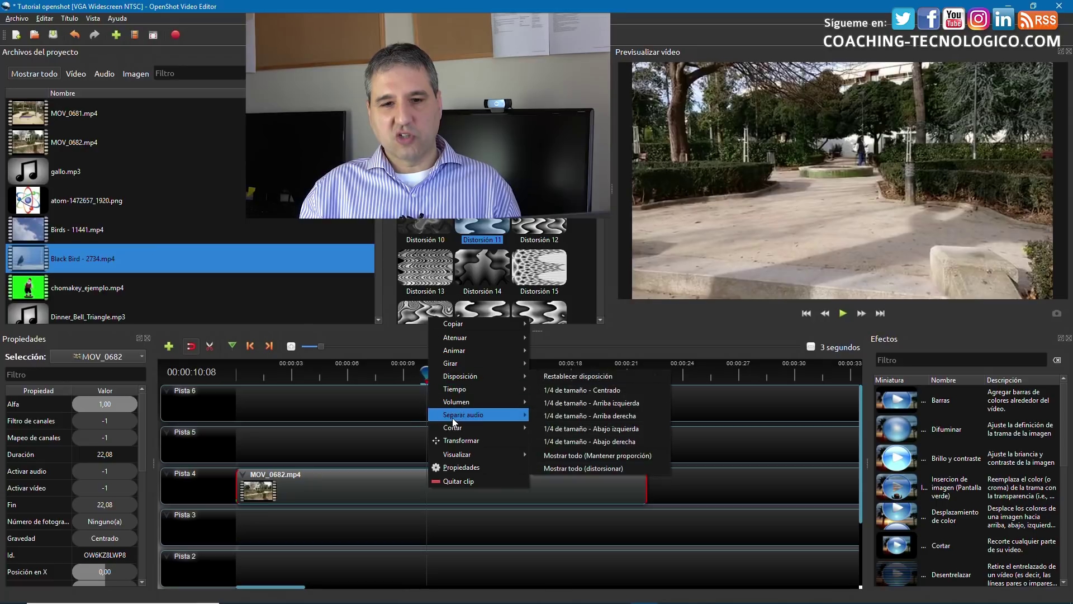
mouse_move(452, 427)
click(584, 428)
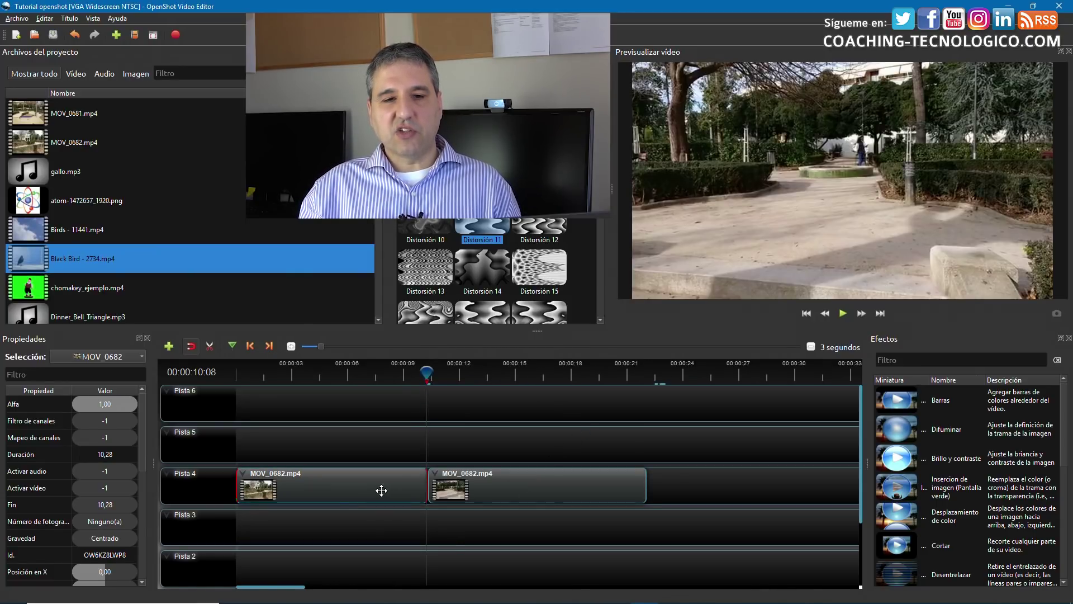
Apply the Brillo y contraste effect to the first part of MOV_0682, with the playhead at 00:00:08:18.
drag(426, 374, 395, 377)
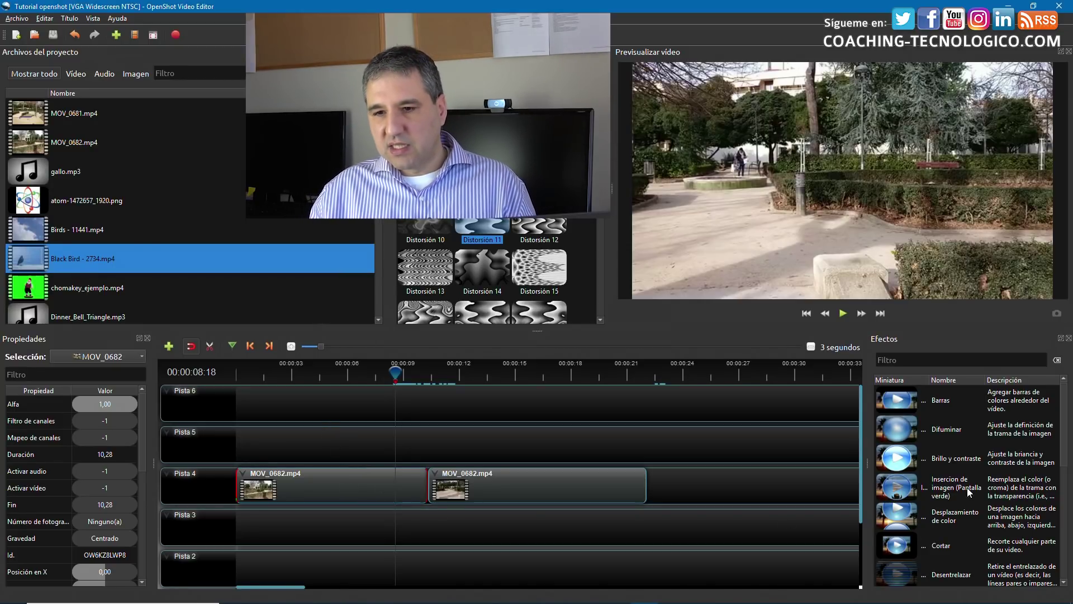
click(947, 463)
drag(932, 463, 349, 486)
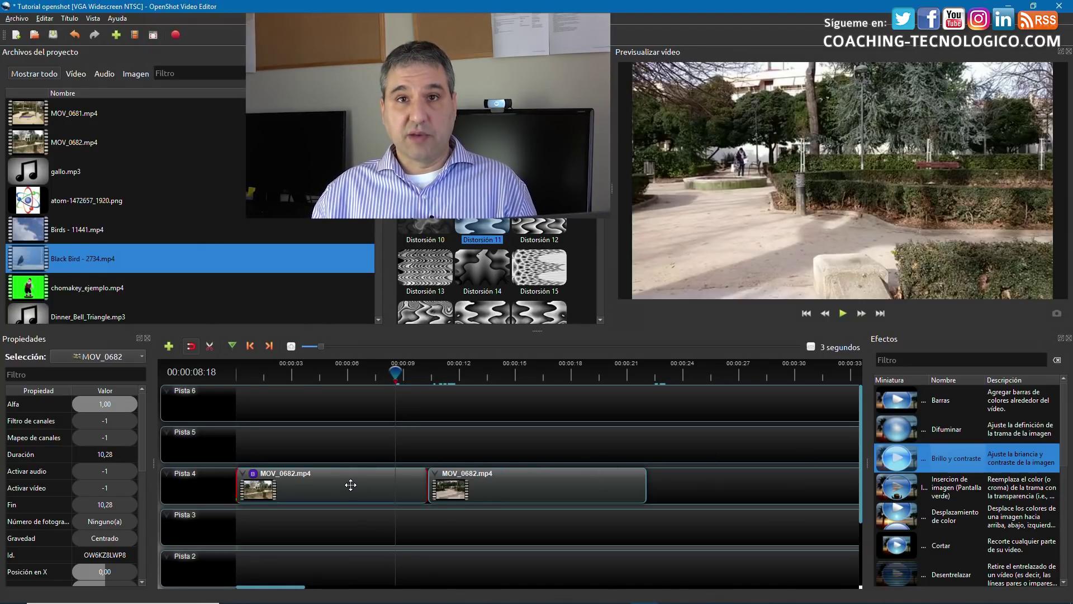
Set the Brillo y contraste effect's brightness to 0,09 and its contrast to 49,60.
click(254, 476)
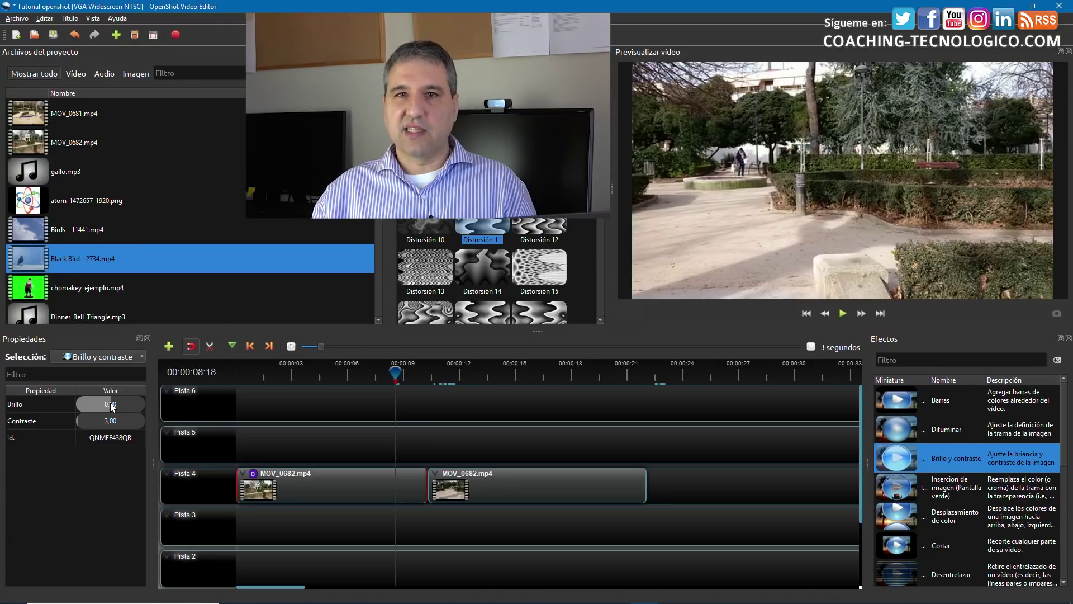
mouse_move(112, 406)
mouse_down()
mouse_move(123, 404)
mouse_move(83, 421)
mouse_move(102, 421)
mouse_up()
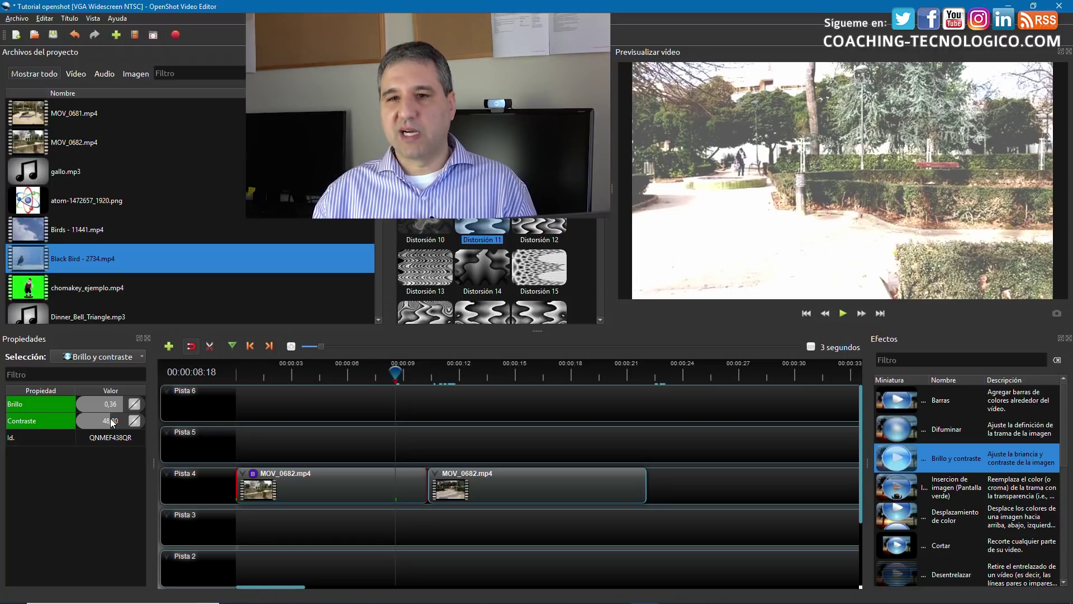
click(121, 405)
drag(122, 403, 116, 404)
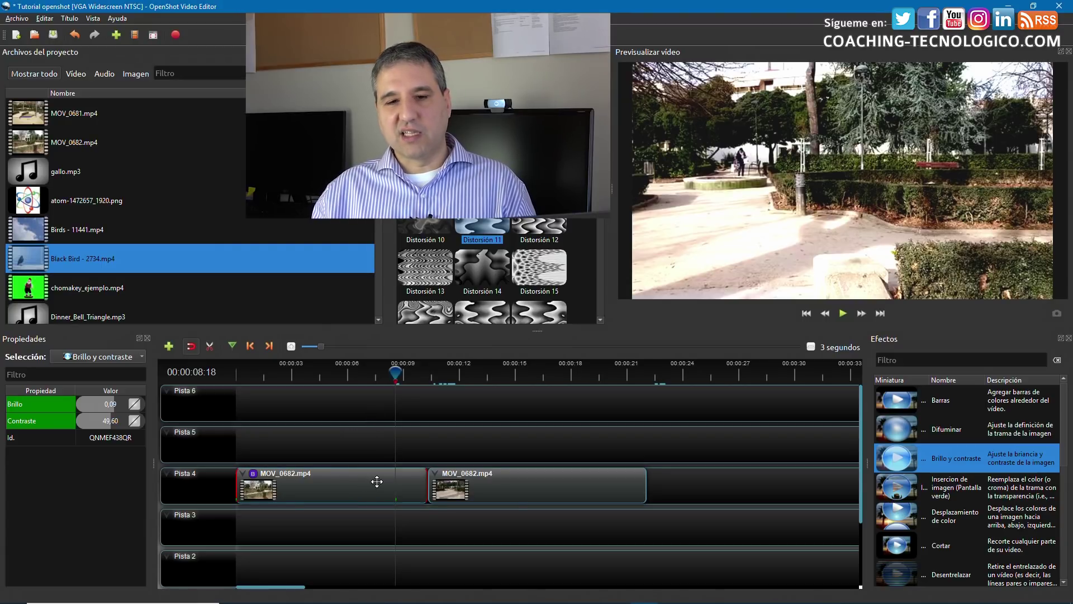
Play the timeline from shortly before the cut between the two MOV_0682 parts and pause just after it.
click(385, 374)
click(843, 315)
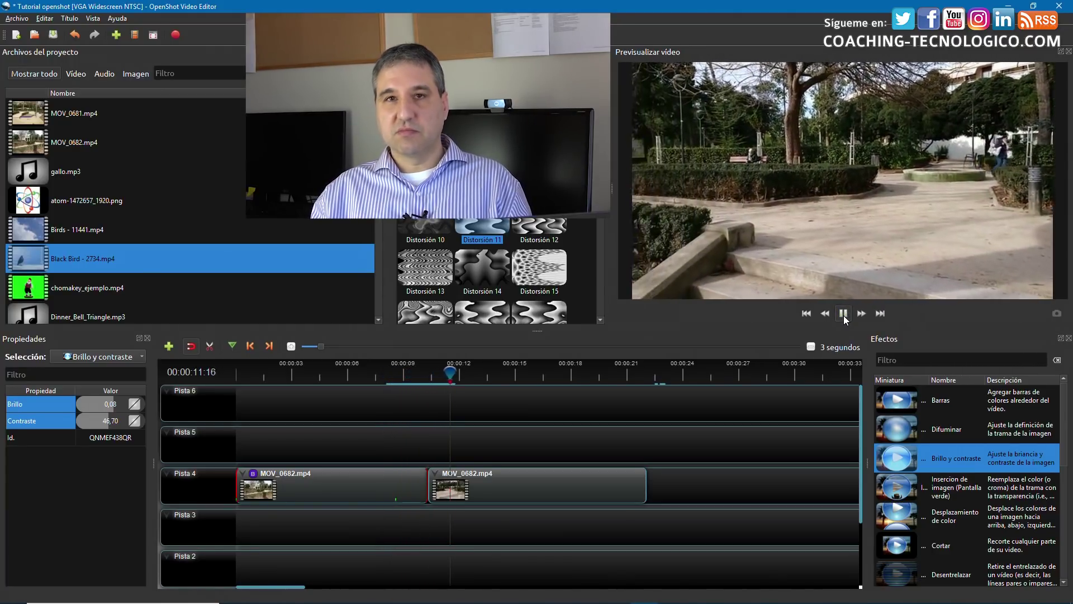
click(844, 315)
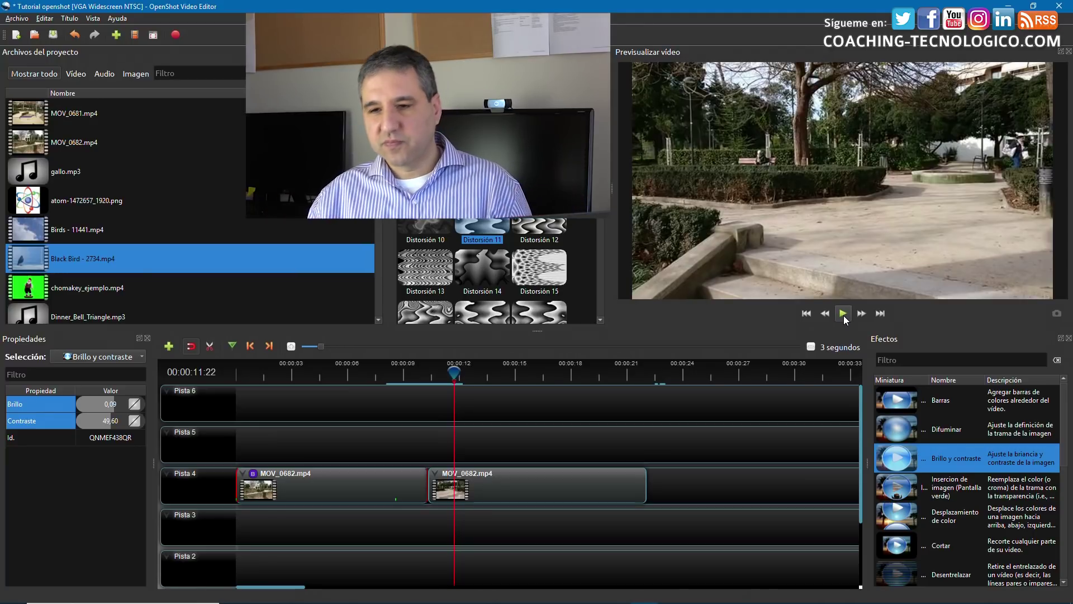
Replace the Brillo y contraste effect on the first part of MOV_0682 with Difuminar, with the playhead at 00:00:06:14.
right_click(253, 475)
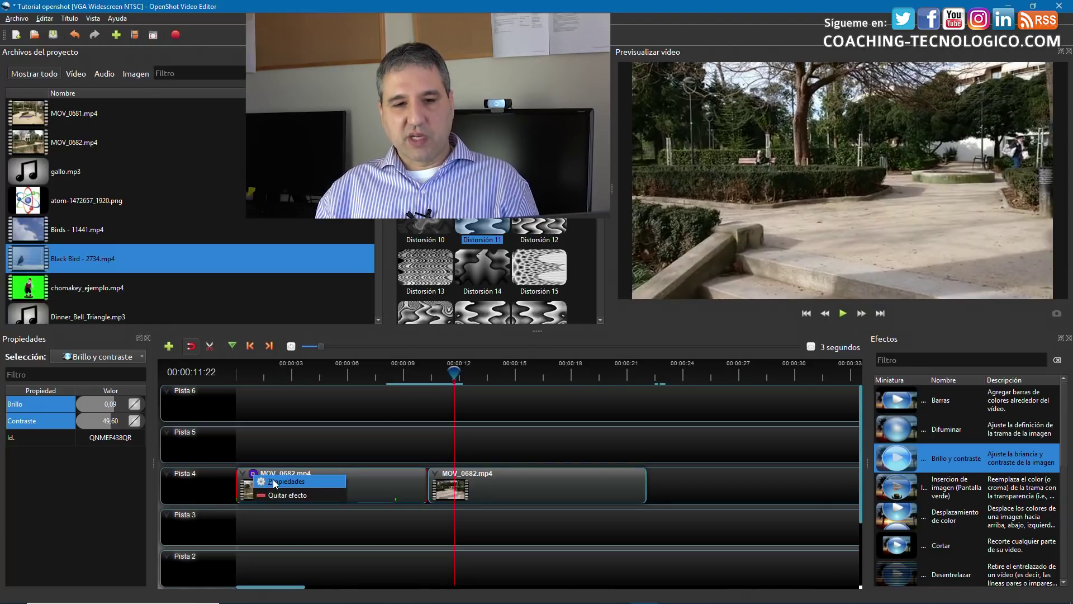
click(297, 495)
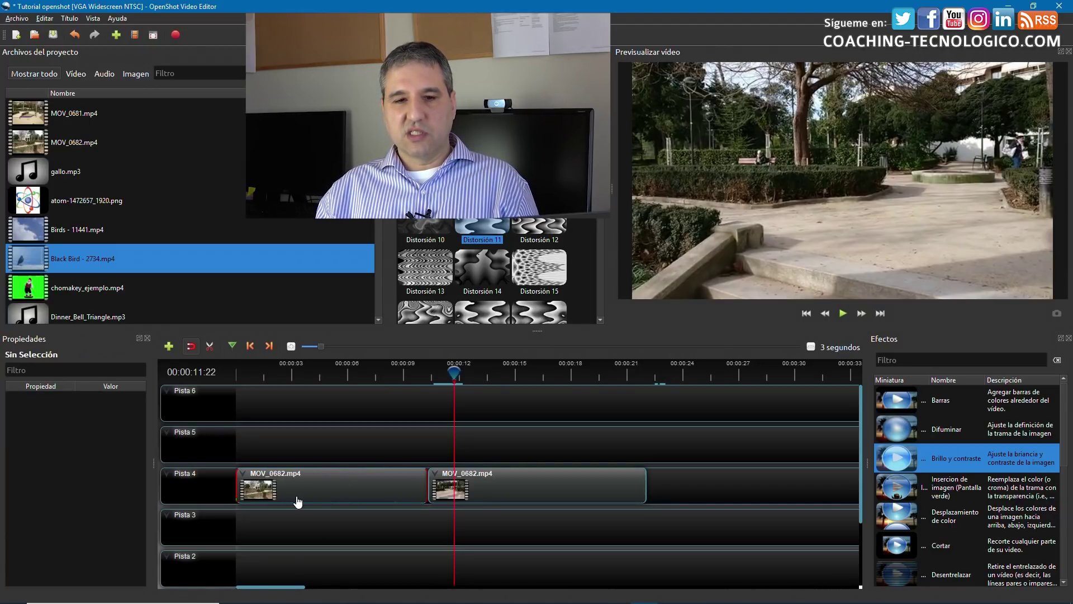
drag(454, 371, 356, 370)
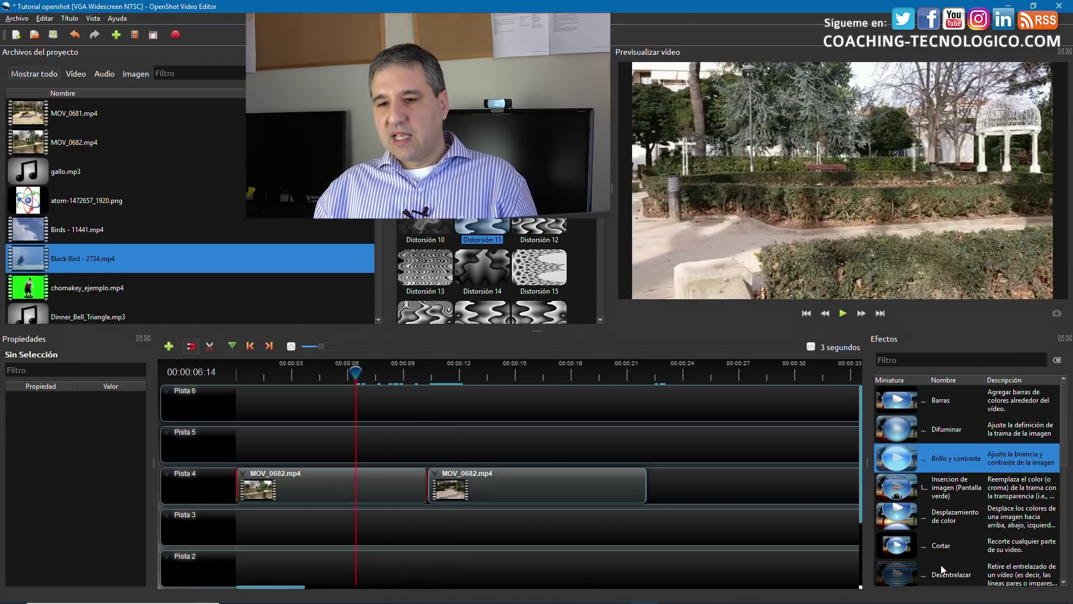
click(940, 428)
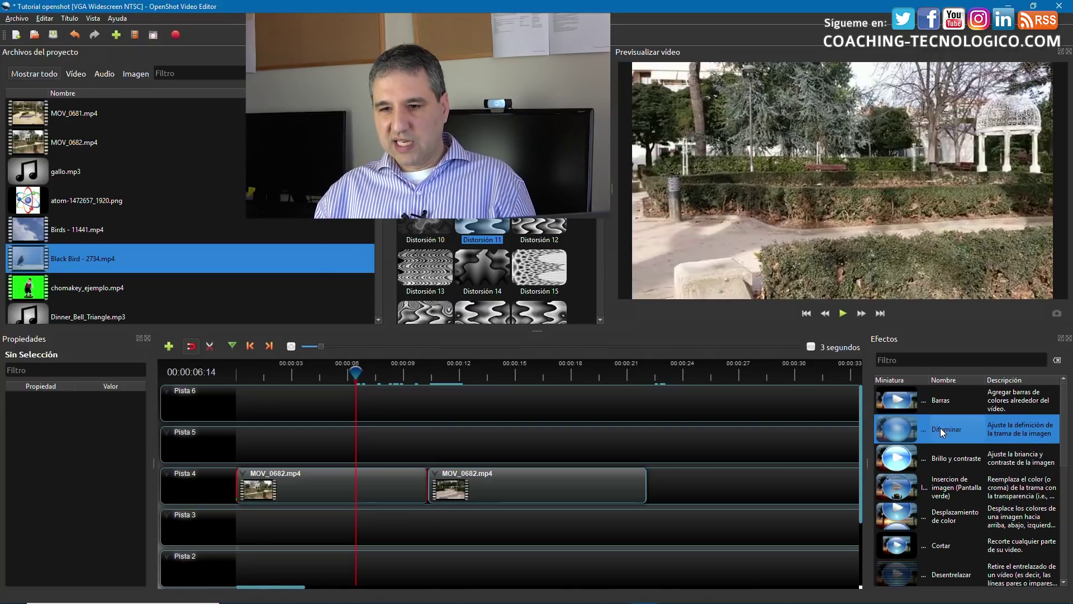
drag(947, 427, 366, 491)
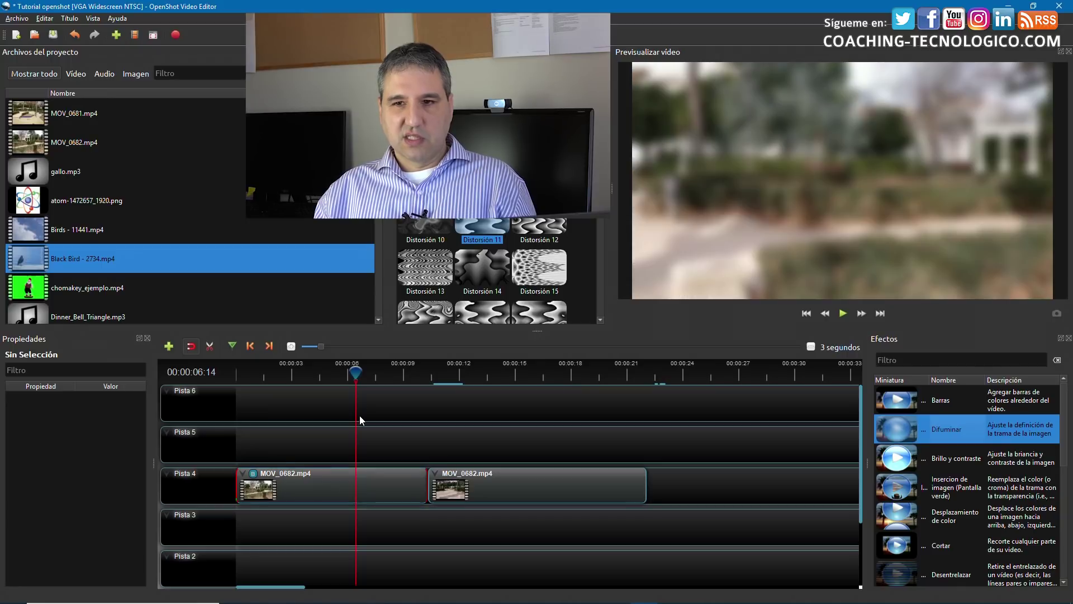
Play a short stretch of the blurred first part of MOV_0682 from 00:00:02:01.
drag(356, 373, 274, 376)
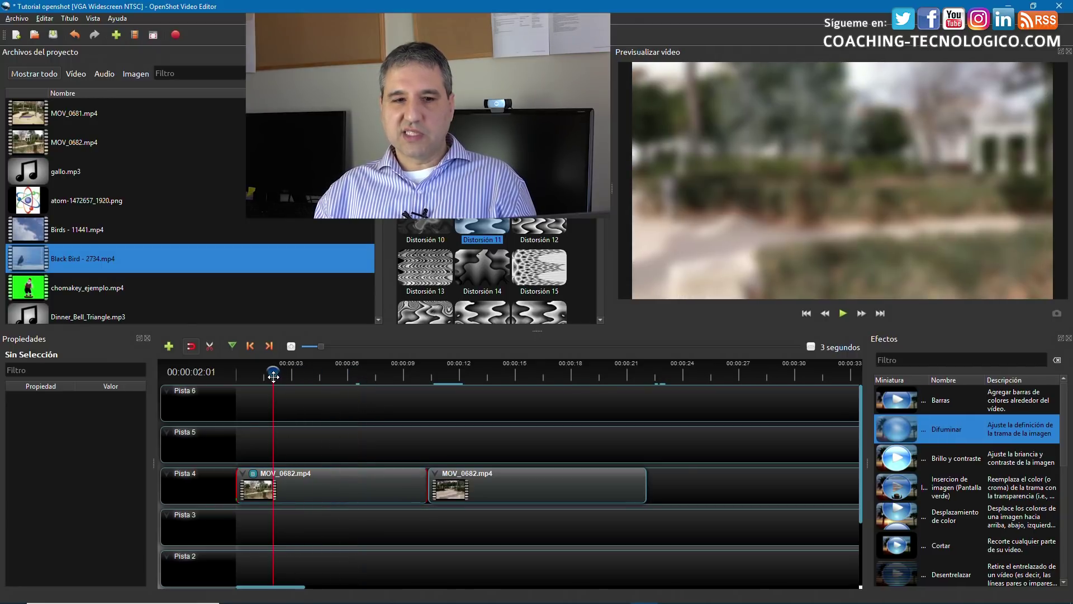
click(842, 316)
click(842, 318)
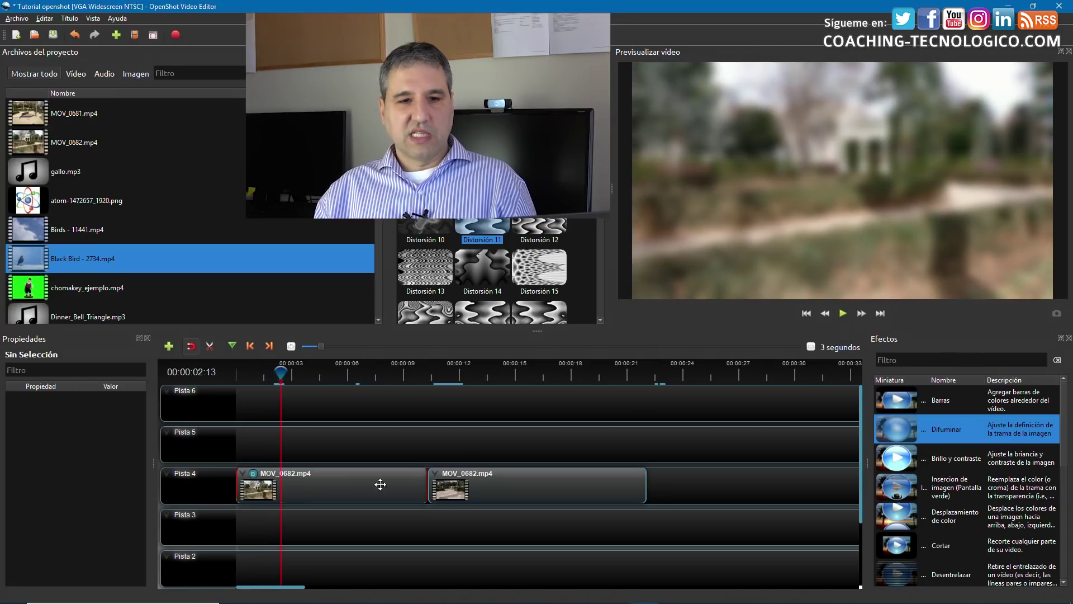
Set both Radio Horizontal and Radio Vertical of the Difuminar effect to 0.
click(252, 477)
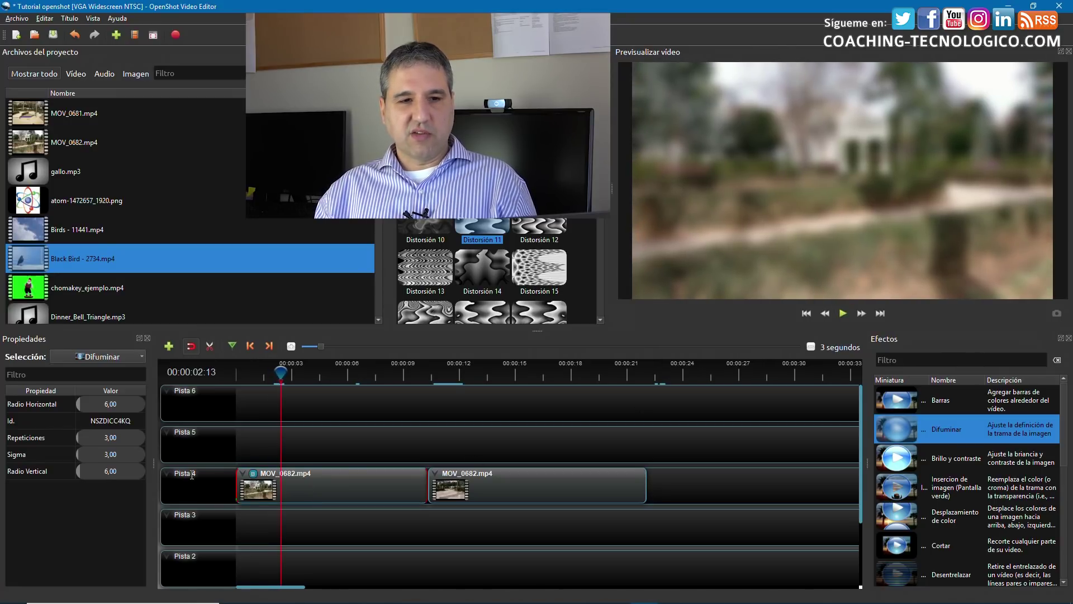
click(78, 405)
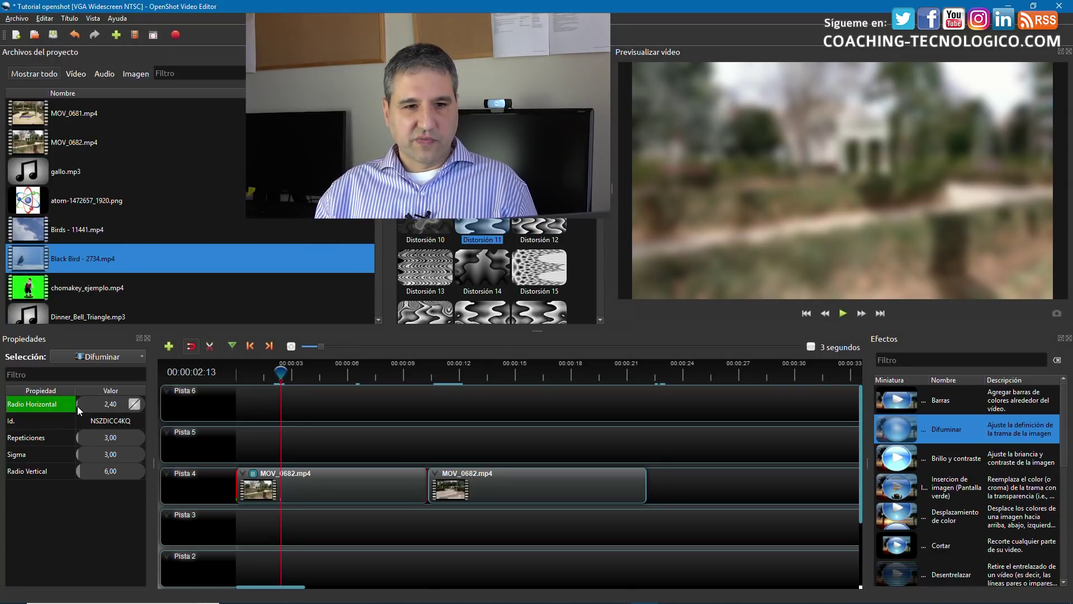
click(76, 406)
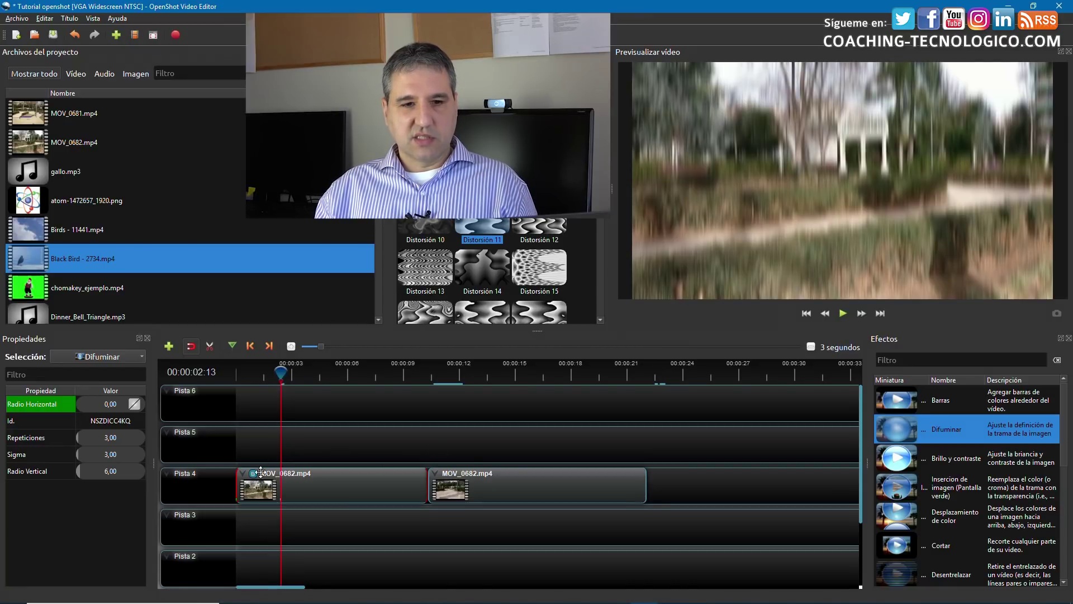
click(77, 470)
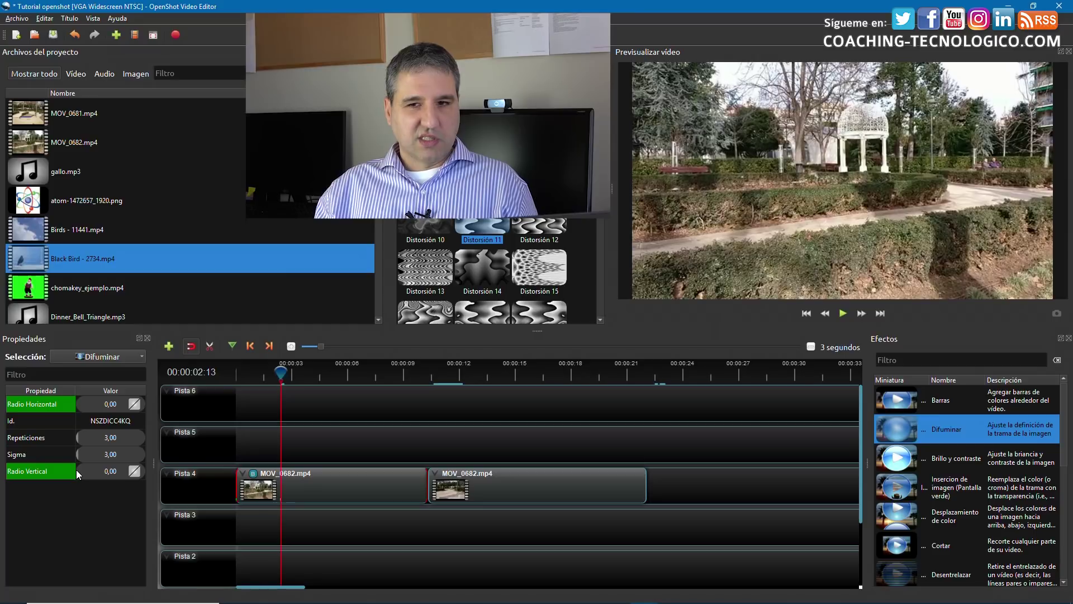
Raise the Difuminar effect's Radio Vertical and Radio Horizontal to 4 each.
click(78, 469)
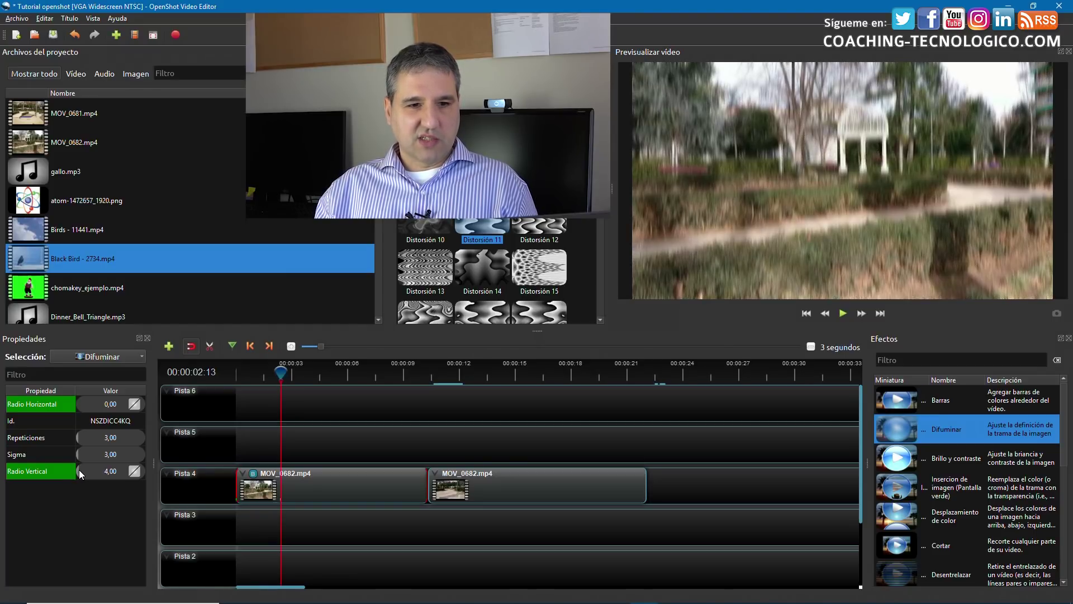
click(80, 407)
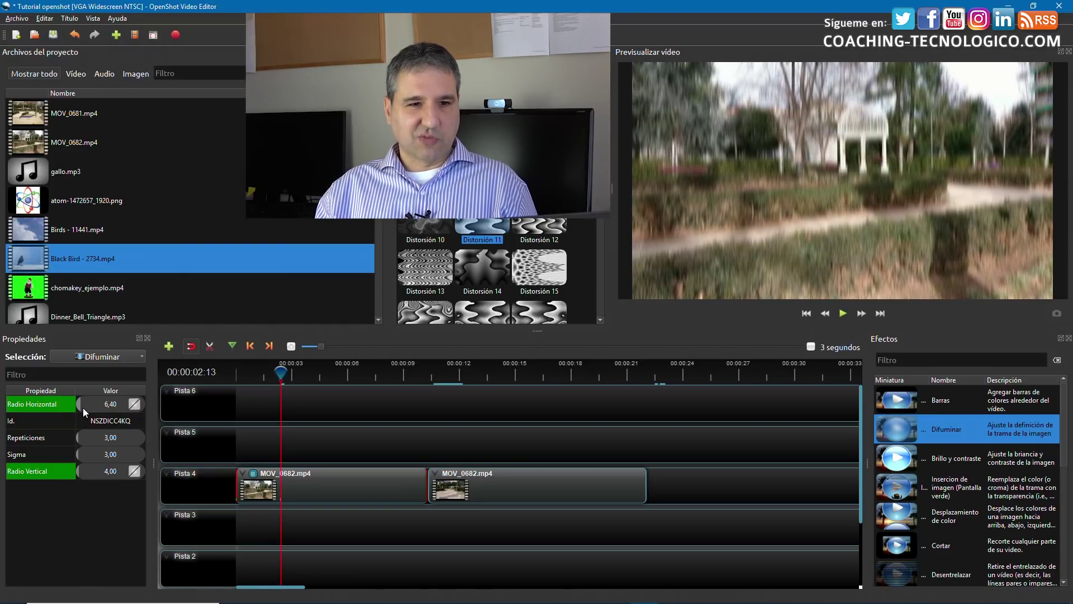
click(79, 407)
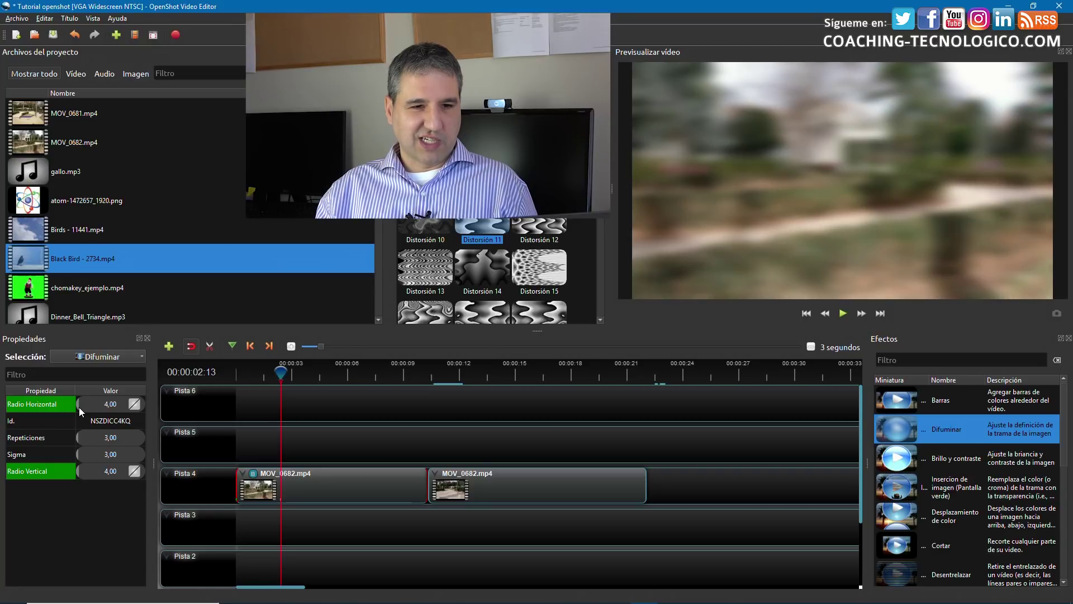
Set both Radio Horizontal and Radio Vertical of the Difuminar effect to 2.
click(109, 408)
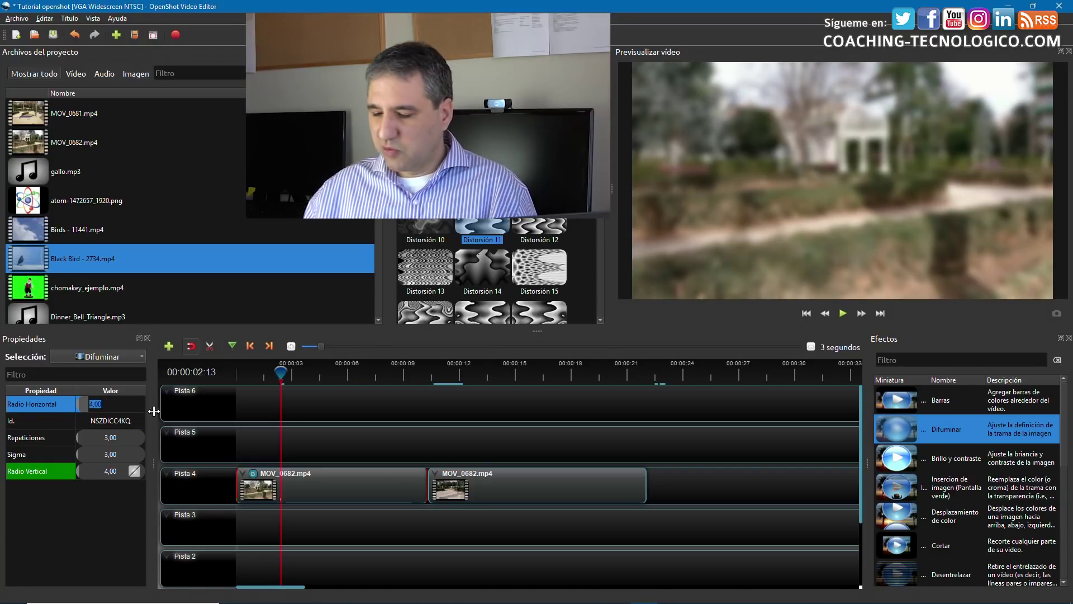
text(2)
key(Return)
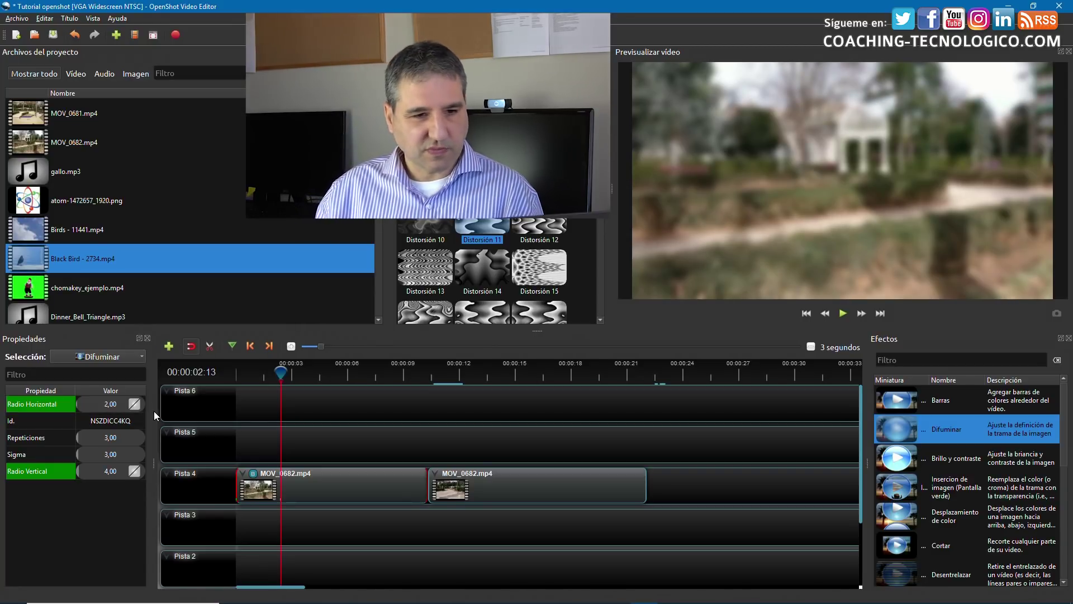
click(111, 472)
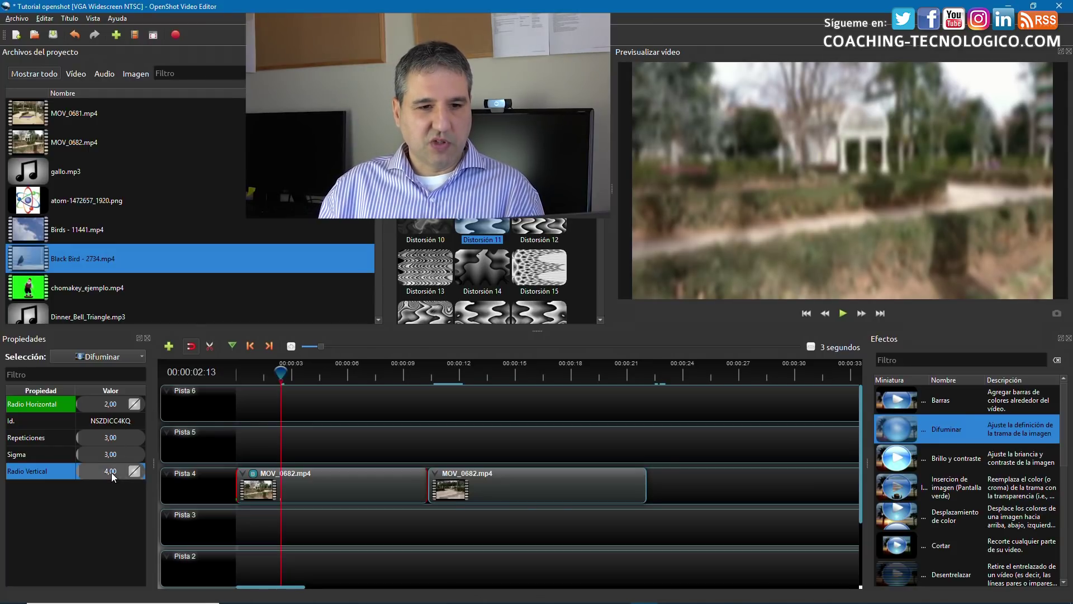
text(2)
key(Return)
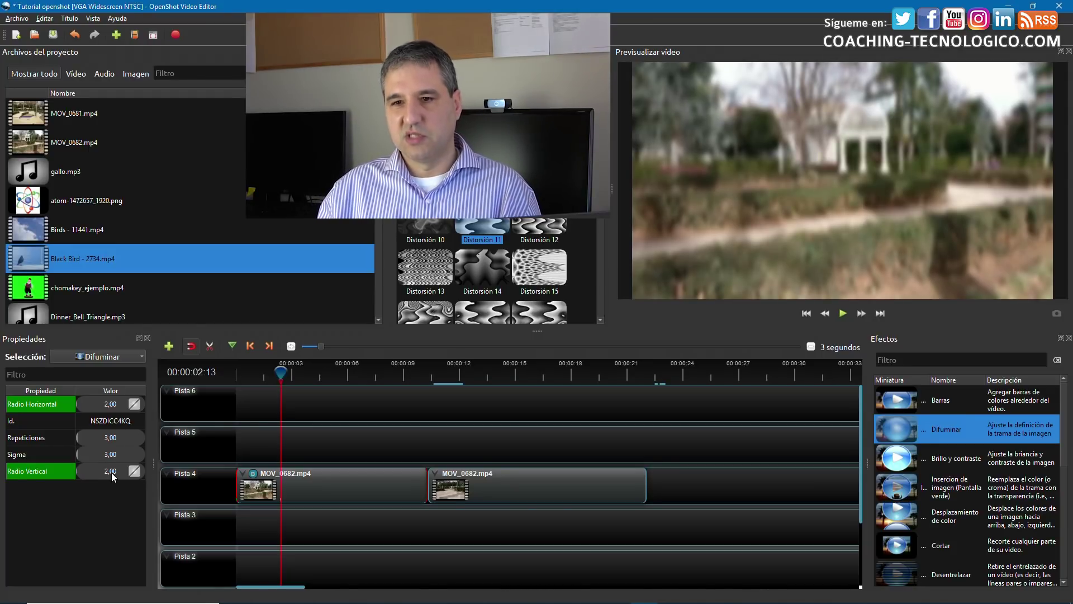
Play a short stretch of the blurred first part of MOV_0682 from 00:00:02:13 and save the project.
click(843, 317)
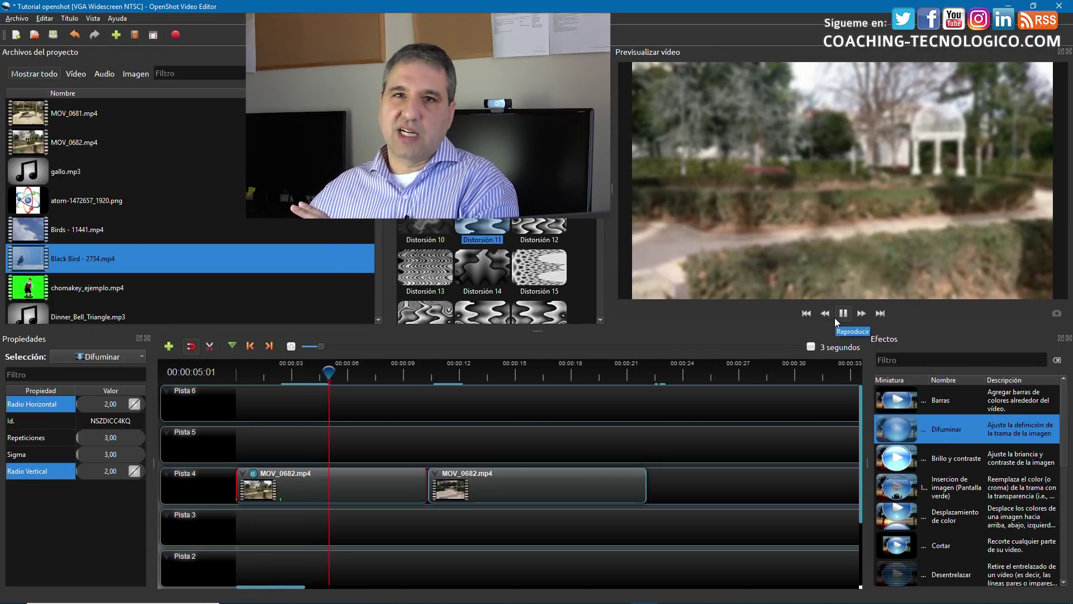
key(ctrl+s)
click(844, 316)
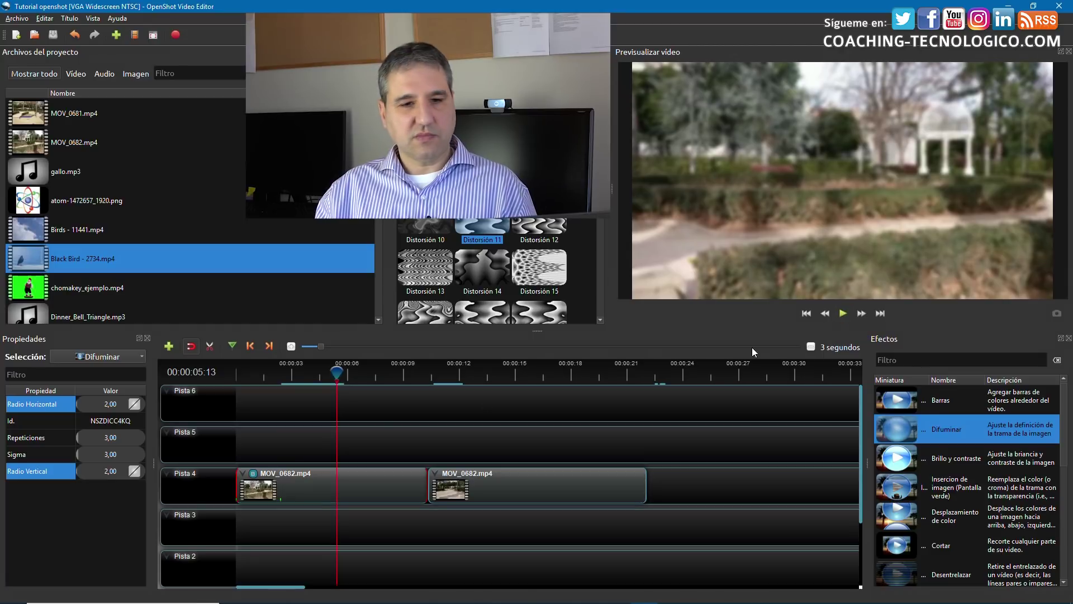
Replace the Difuminar effect on the first part of MOV_0682 with Saturación de color, with the playhead at 00:00:02:24.
right_click(252, 478)
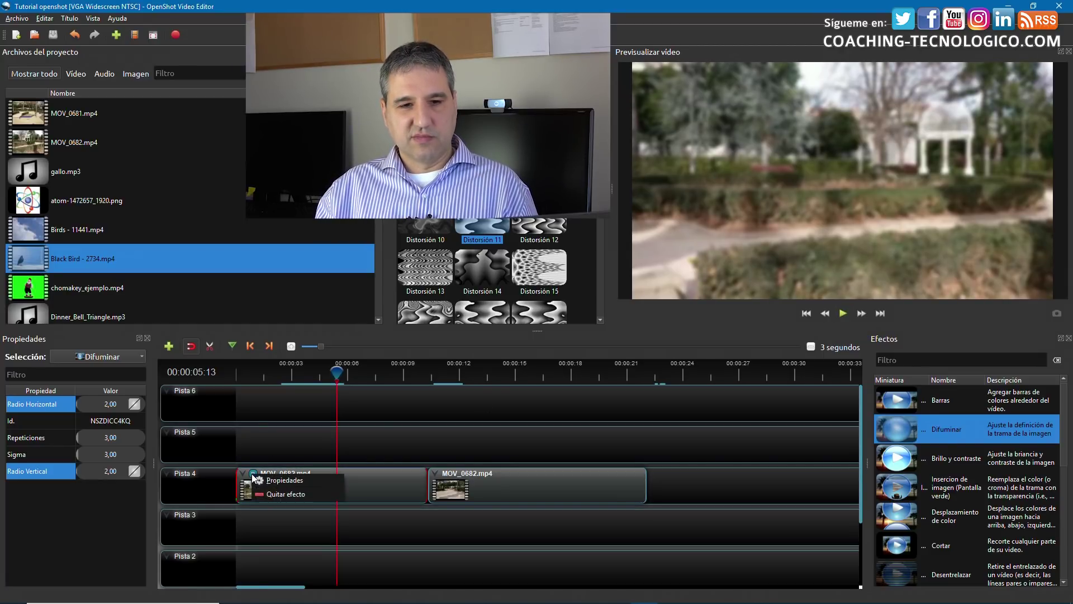
click(286, 498)
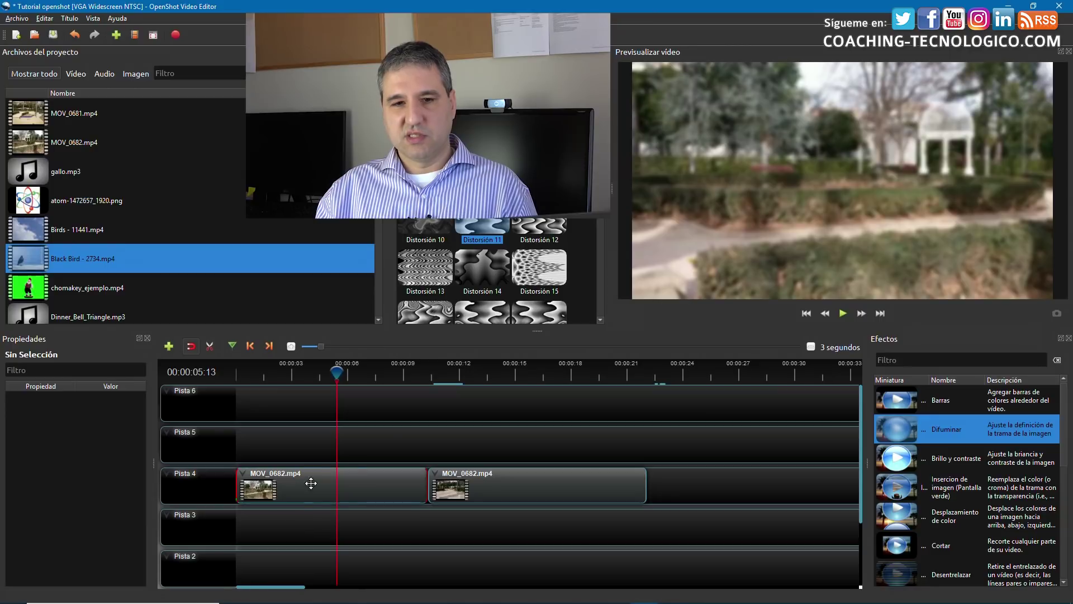
drag(339, 374, 288, 379)
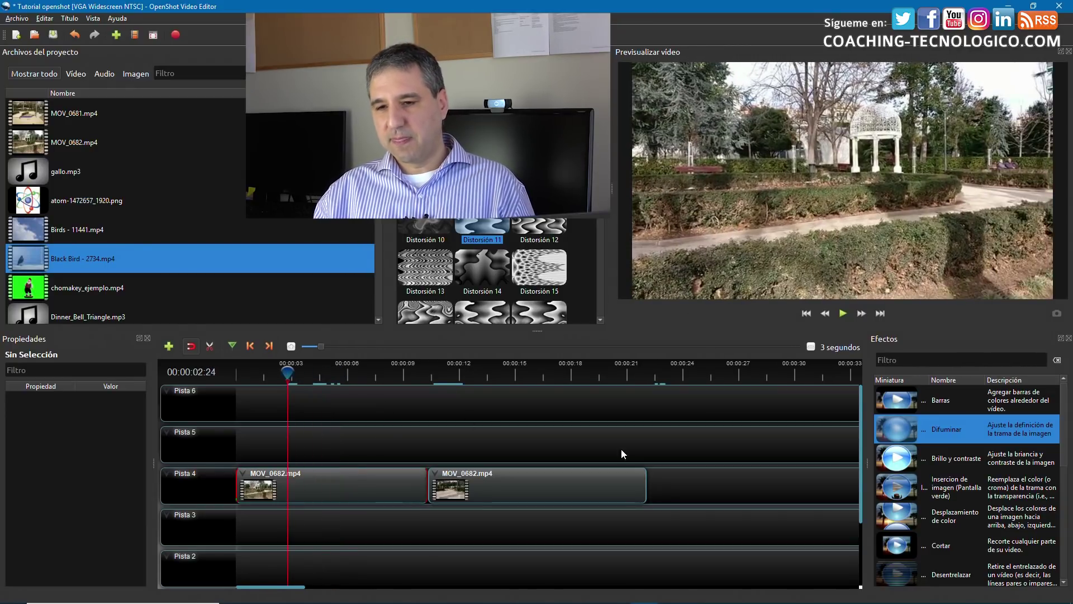
scroll(953, 480, down, 5)
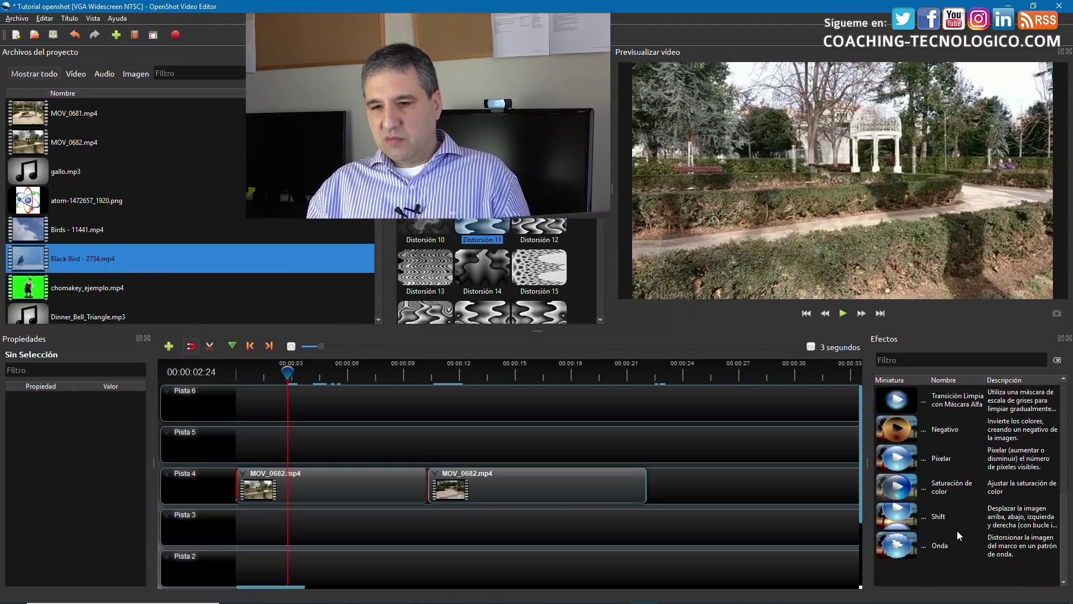
drag(947, 489, 645, 494)
drag(280, 491, 279, 491)
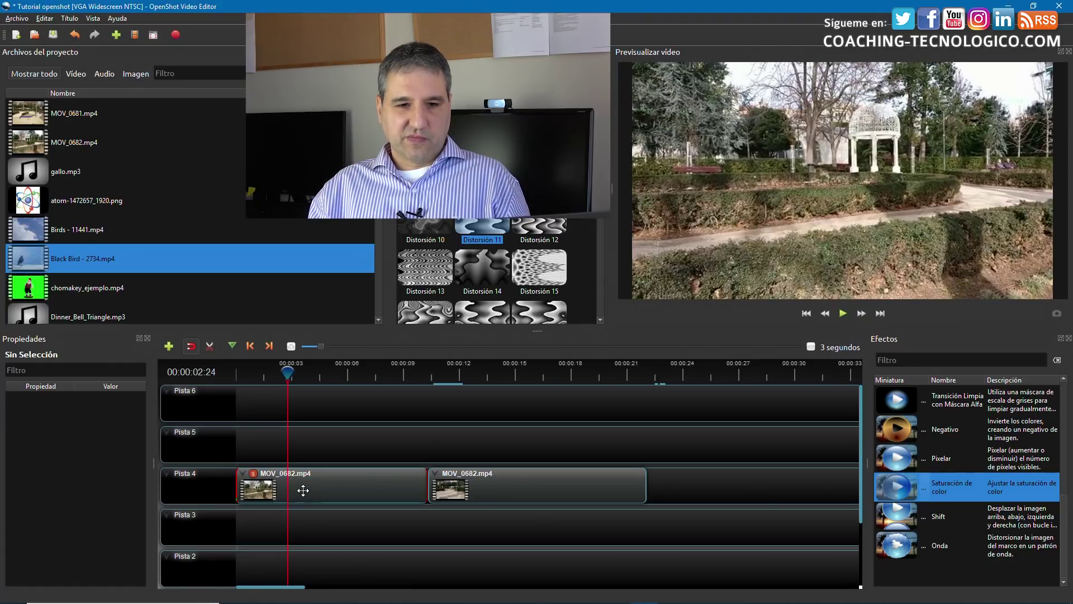
Try a strong increase of the Saturación de color effect's Saturación, reduce it to 0, and preview the clip up to 00:00:06:14.
click(253, 475)
drag(90, 421, 127, 425)
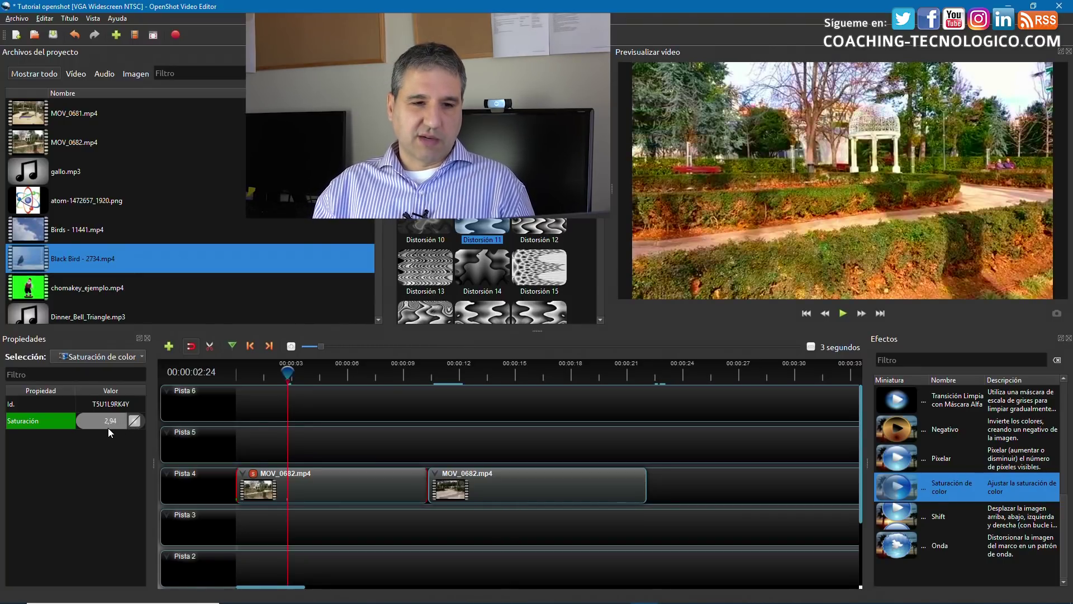
drag(123, 419, 96, 421)
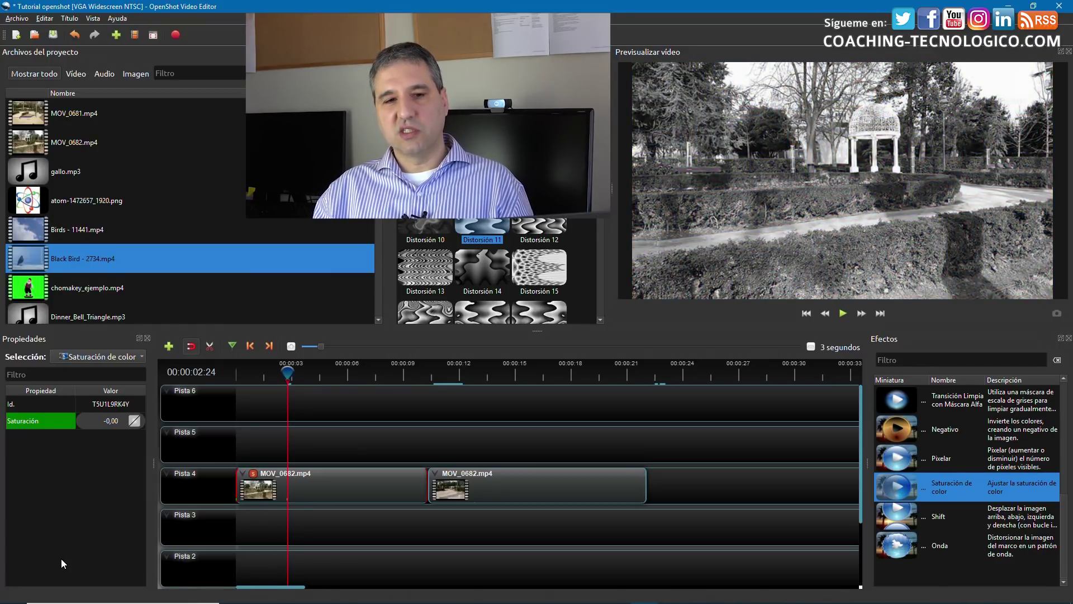
drag(286, 372, 356, 374)
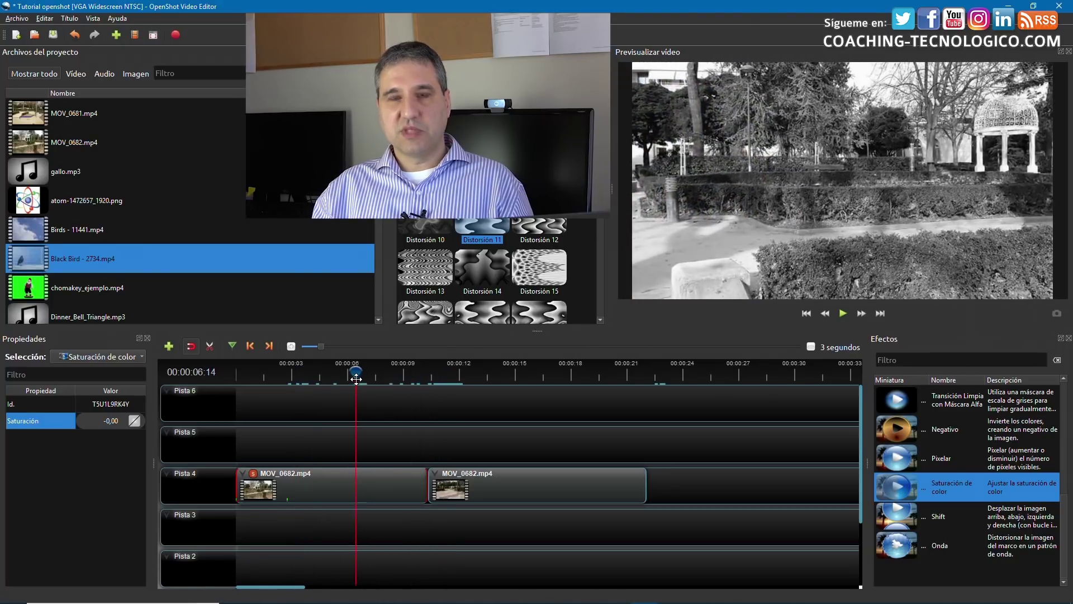
Replace the Saturación de color effect on the first part of MOV_0682 with Shift, with the playhead at 00:00:01:28.
right_click(254, 478)
click(284, 492)
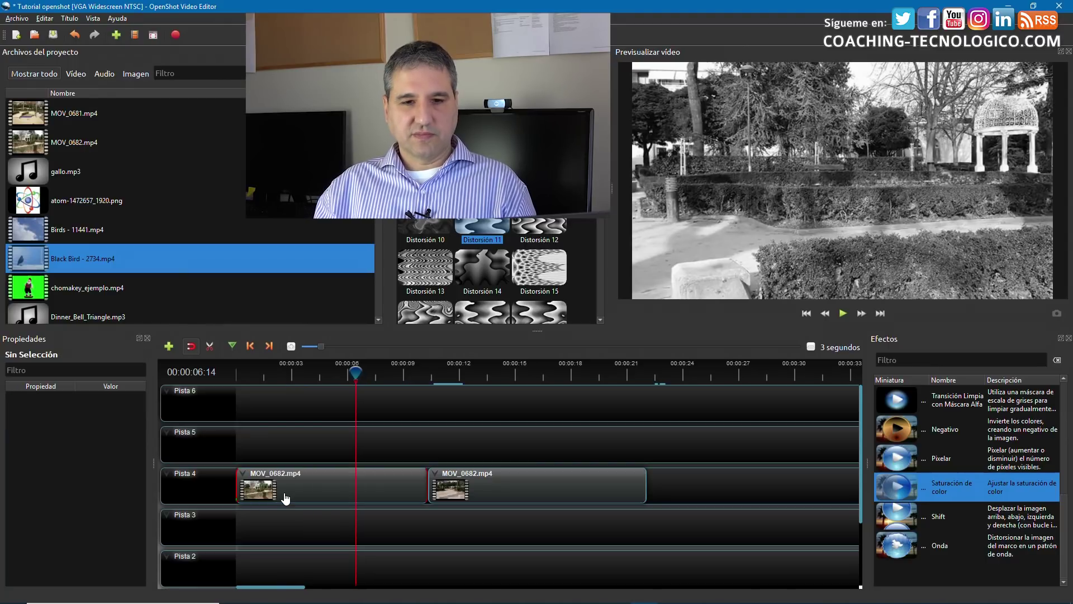
drag(355, 371, 272, 376)
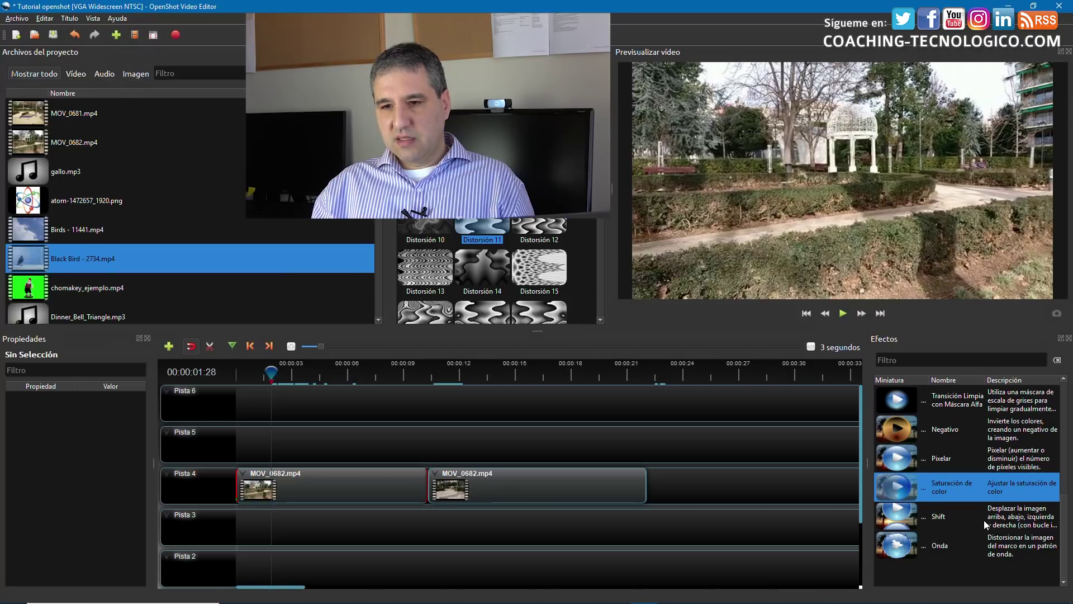
scroll(944, 519, up, 2)
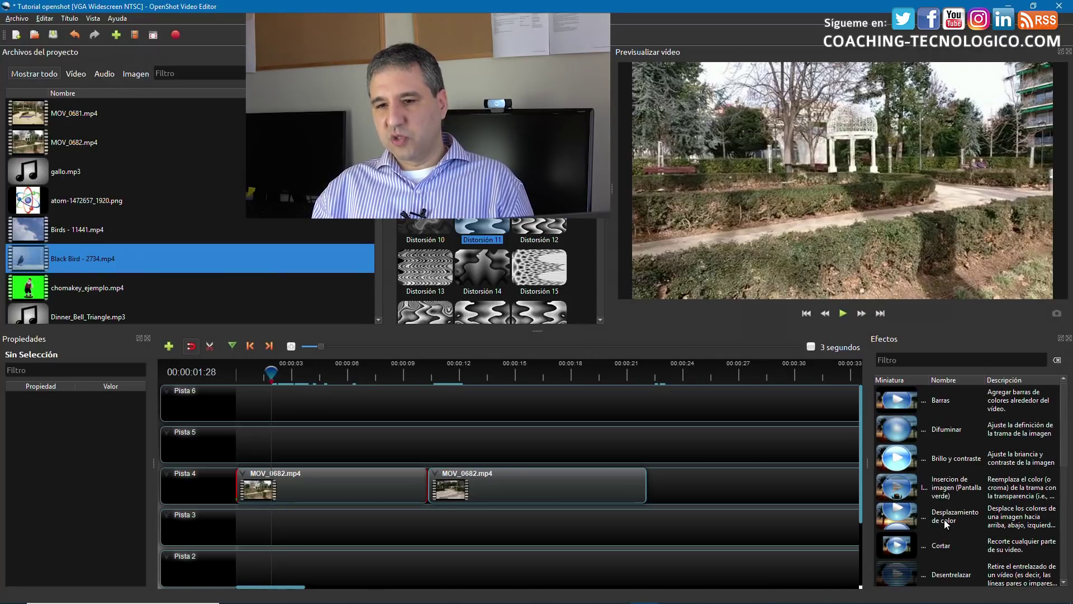
scroll(944, 518, down, 2)
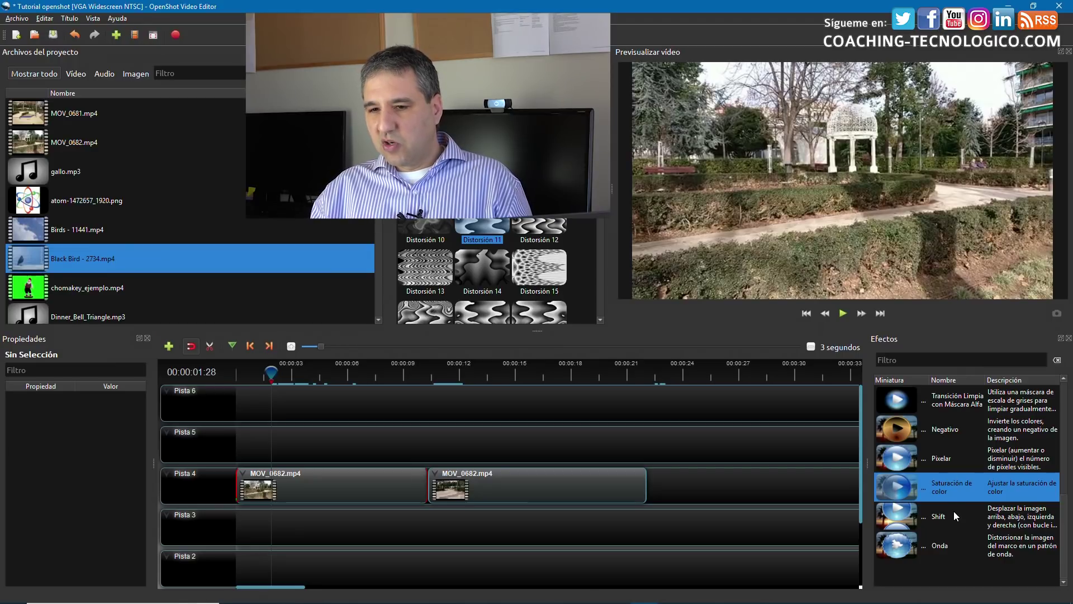
click(939, 519)
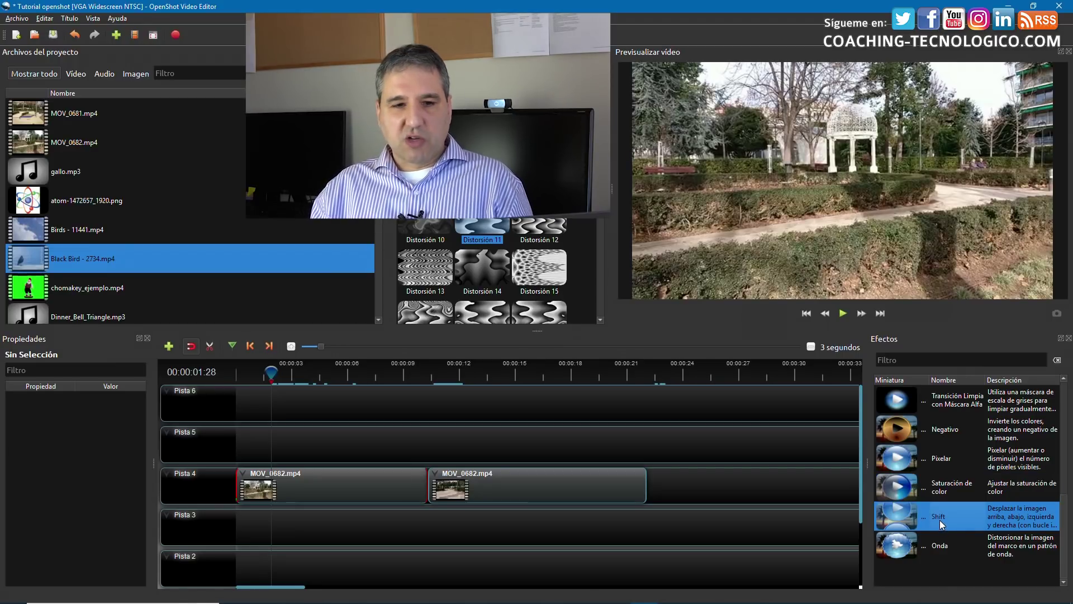
drag(939, 518, 304, 484)
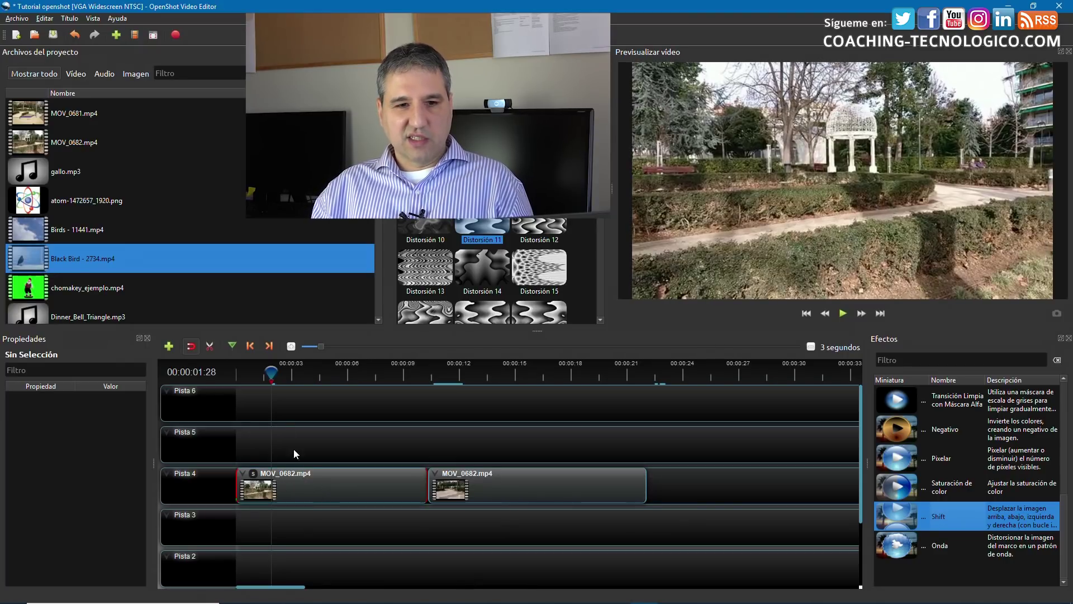
Set the Shift effect's Desplazamiento X to 0,39 and Desplazamiento Y to 0,47 at the first frame, and play the clip from there.
drag(270, 371, 225, 371)
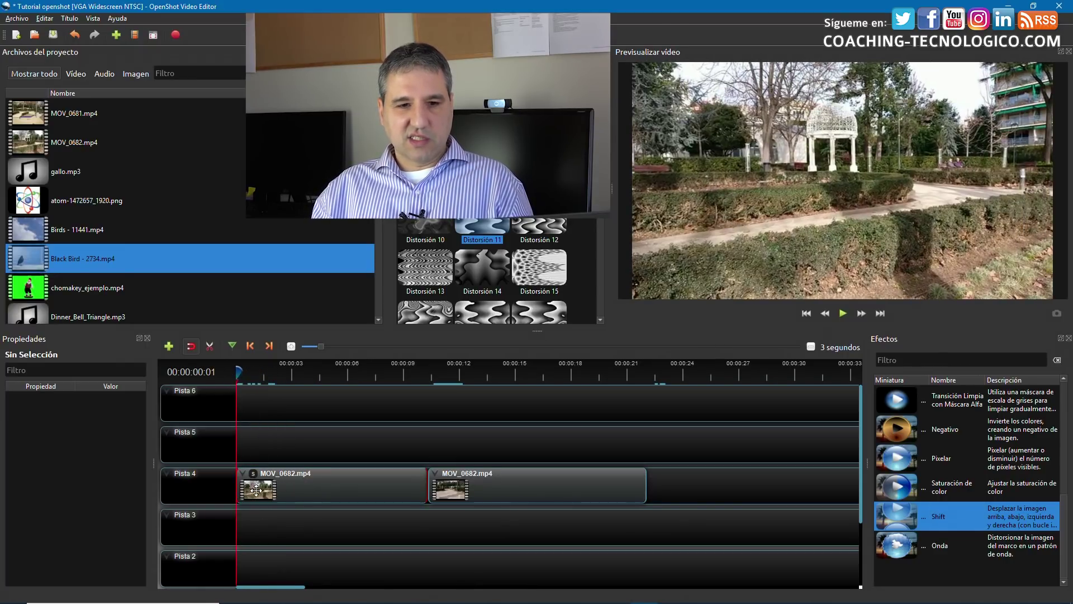
click(253, 473)
drag(109, 418, 128, 438)
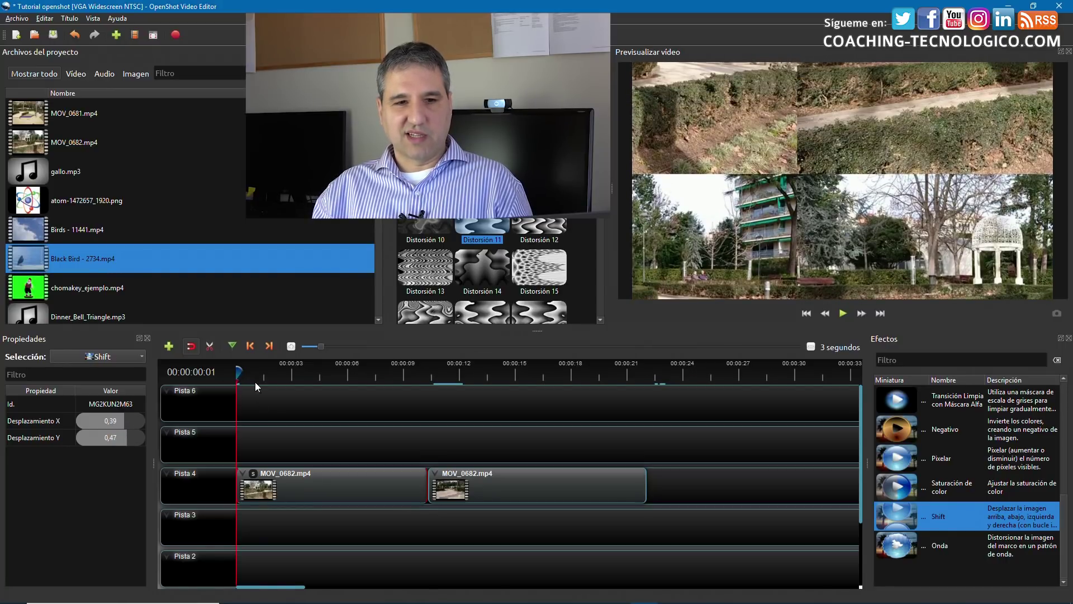
click(843, 314)
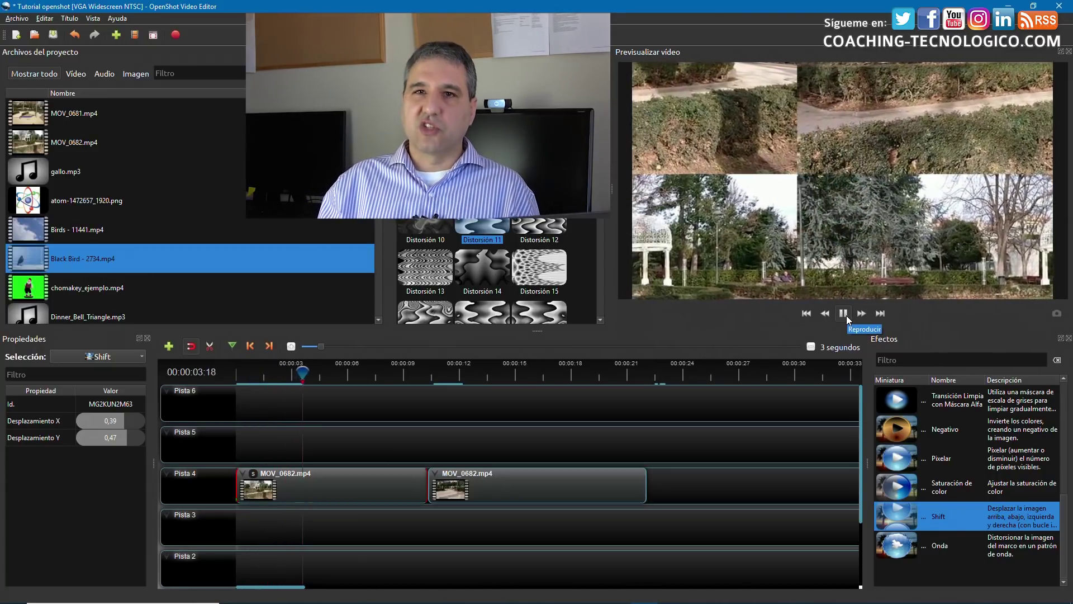
click(845, 313)
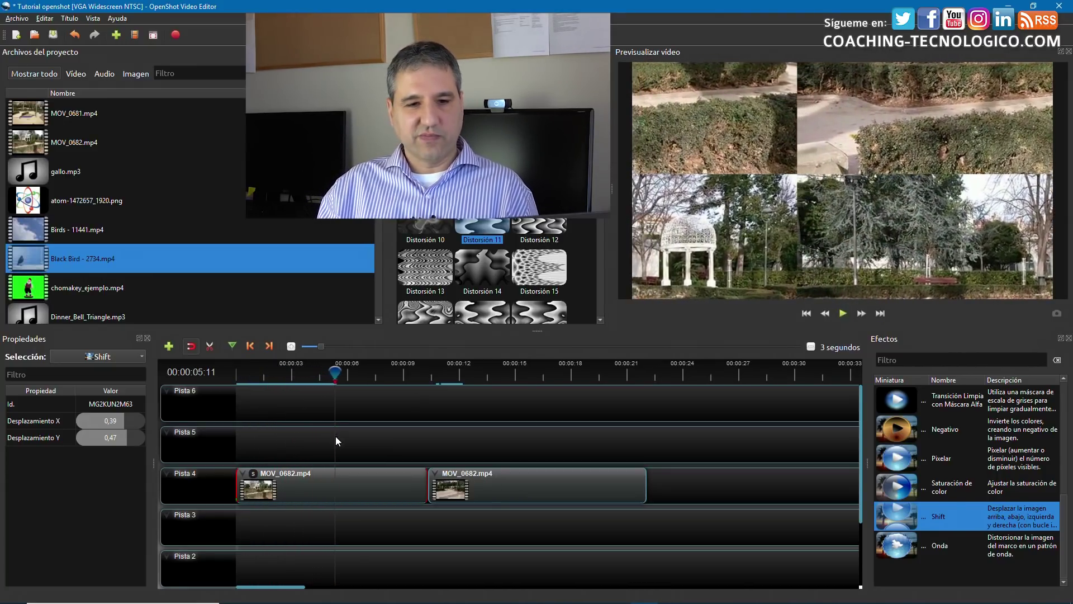
Remove the Shift effect from the first part of MOV_0682 and delete both MOV_0682 clips from Pista 4.
right_click(254, 473)
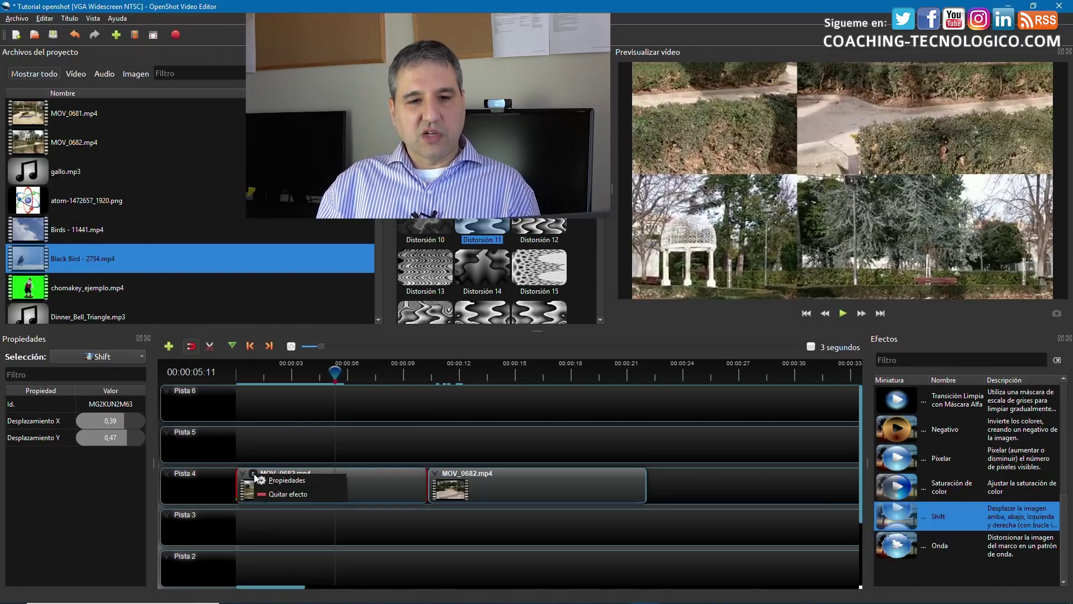
click(286, 494)
click(327, 489)
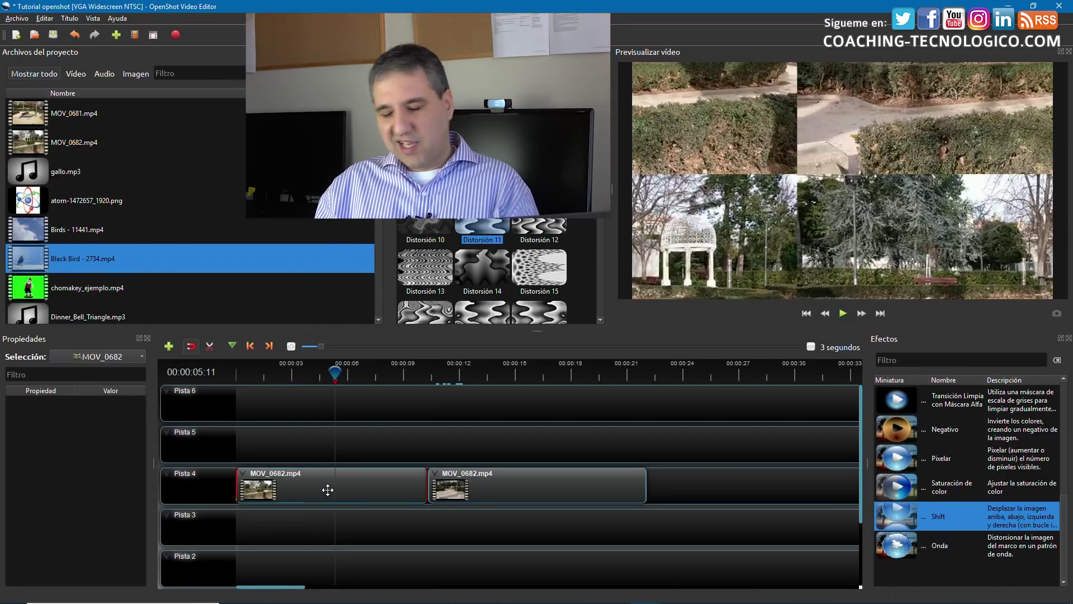
key(Delete)
click(472, 488)
key(Delete)
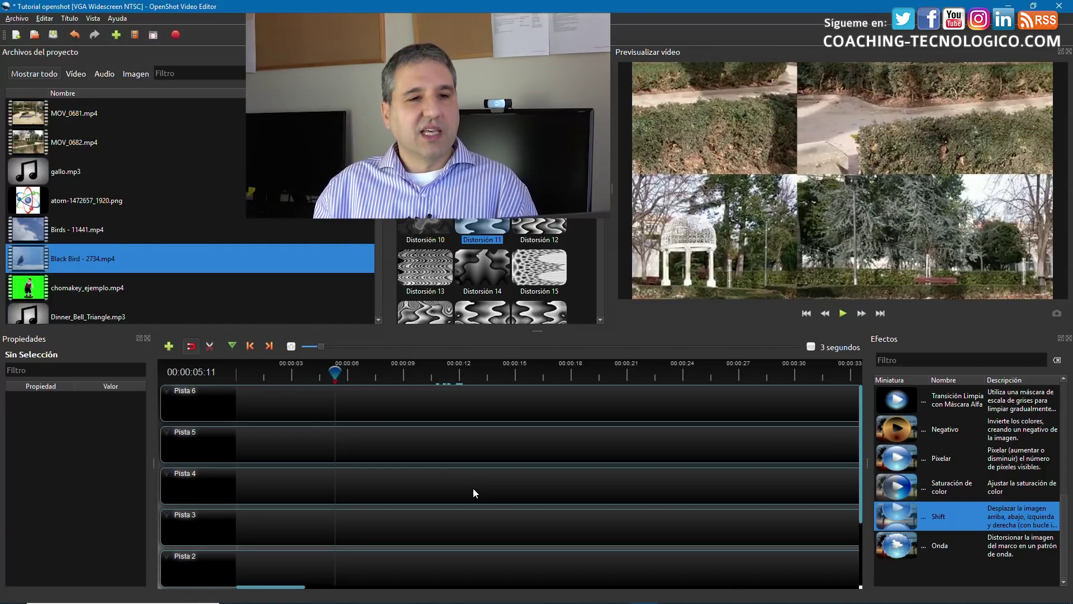
Place chomakey_ejemplo.mp4 at the start of Pista 5, play its first seconds, and return the playhead to the beginning.
click(29, 292)
drag(29, 292, 230, 430)
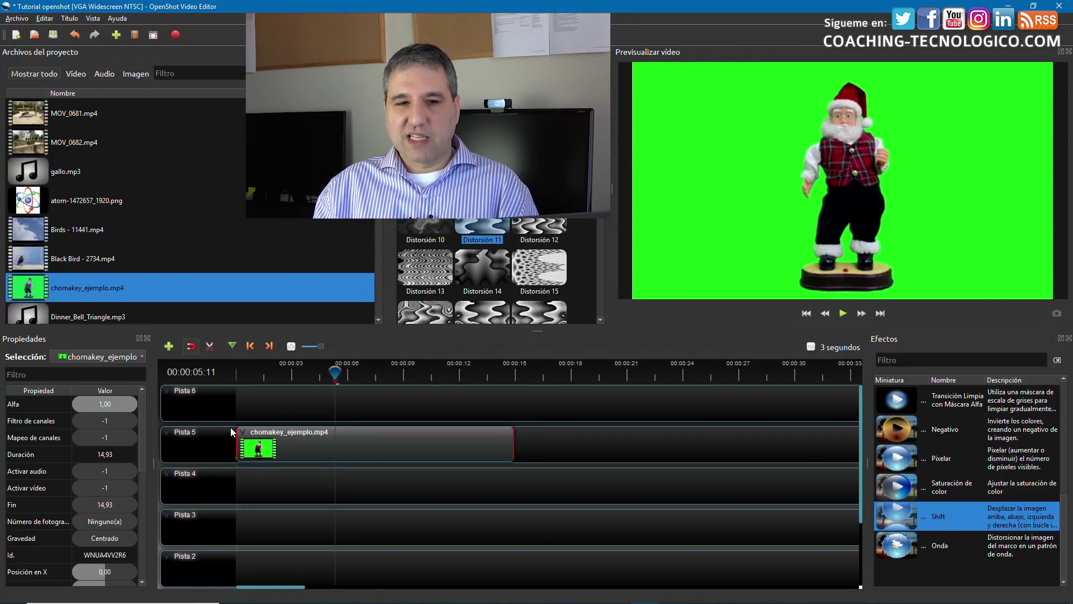
drag(341, 366, 237, 368)
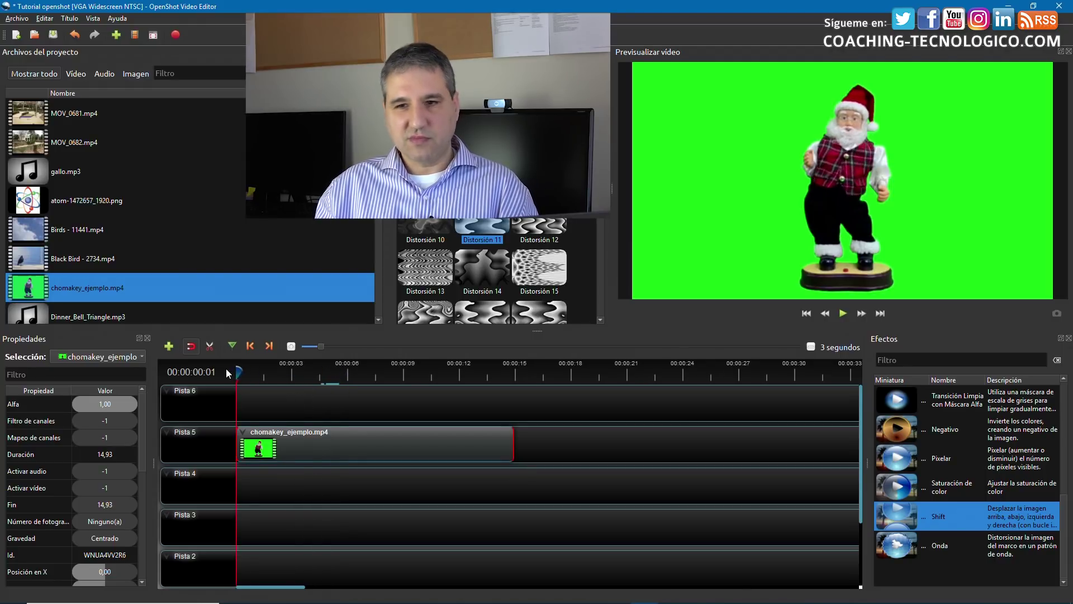
click(843, 314)
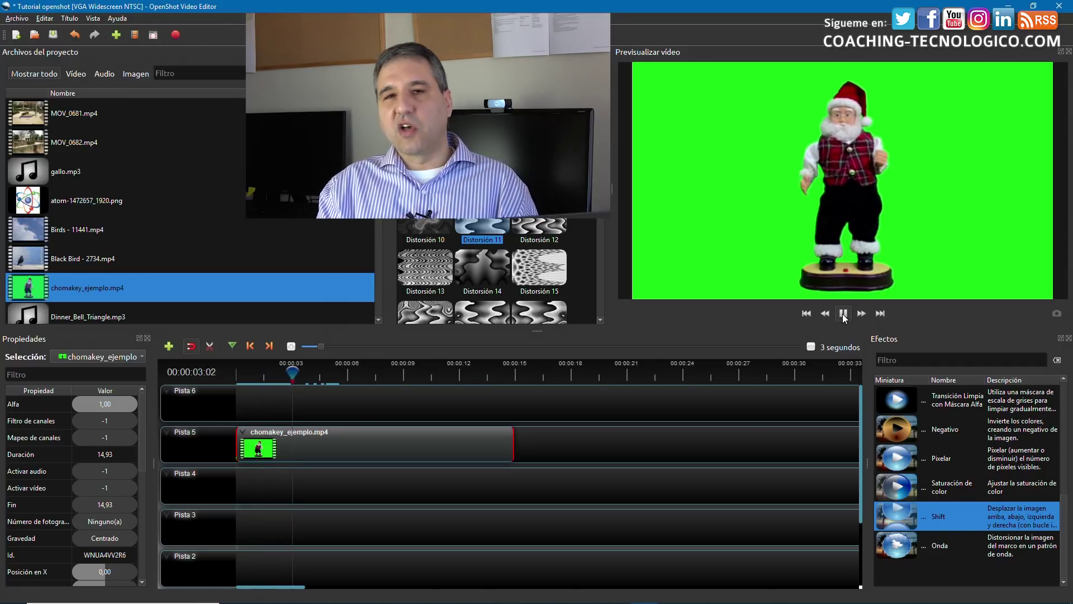
click(843, 314)
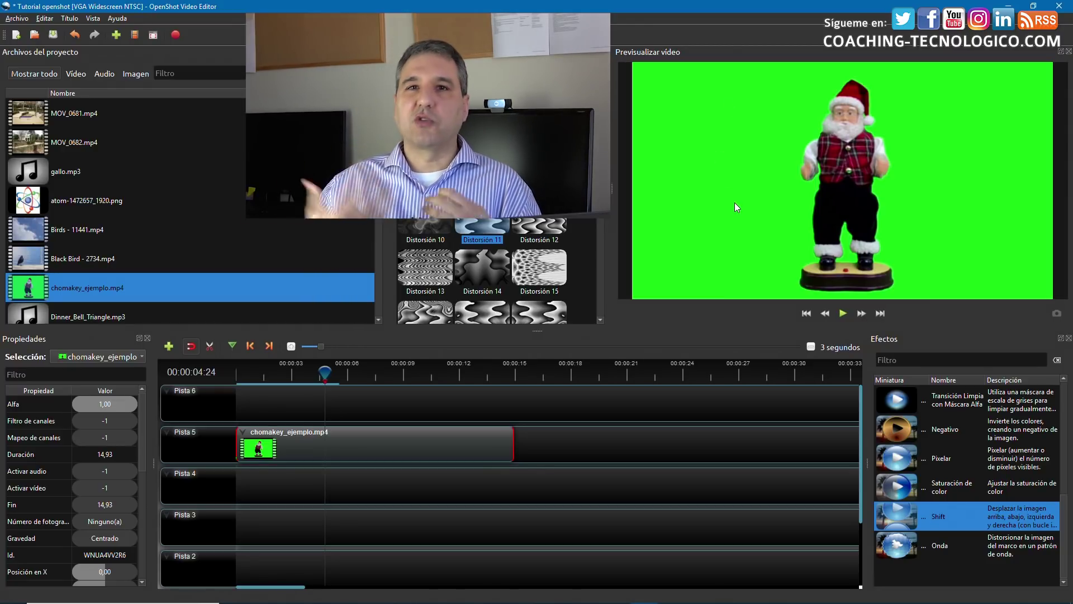
drag(329, 374, 231, 375)
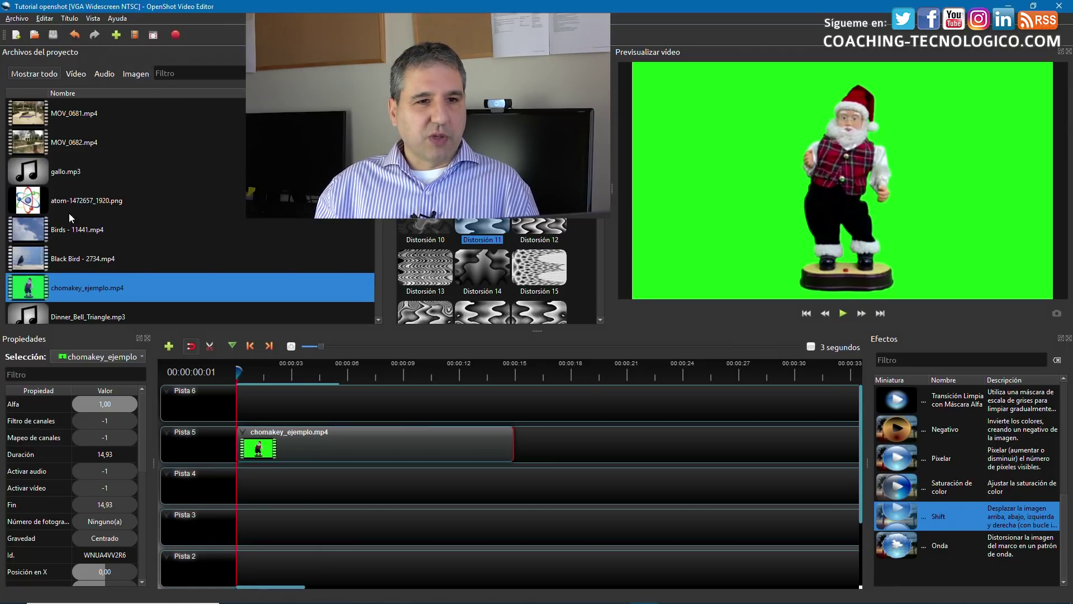
Place MOV_0681.mp4 at the start of Pista 4, beneath the chomakey_ejemplo clip, and play the beginning of the timeline.
click(28, 112)
drag(16, 109, 190, 484)
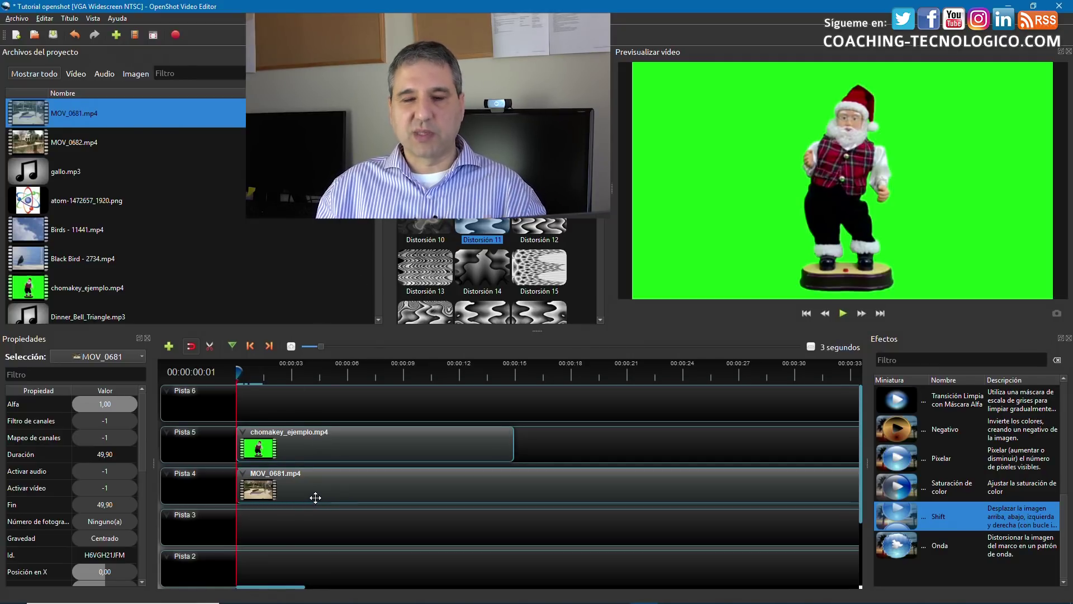
click(843, 313)
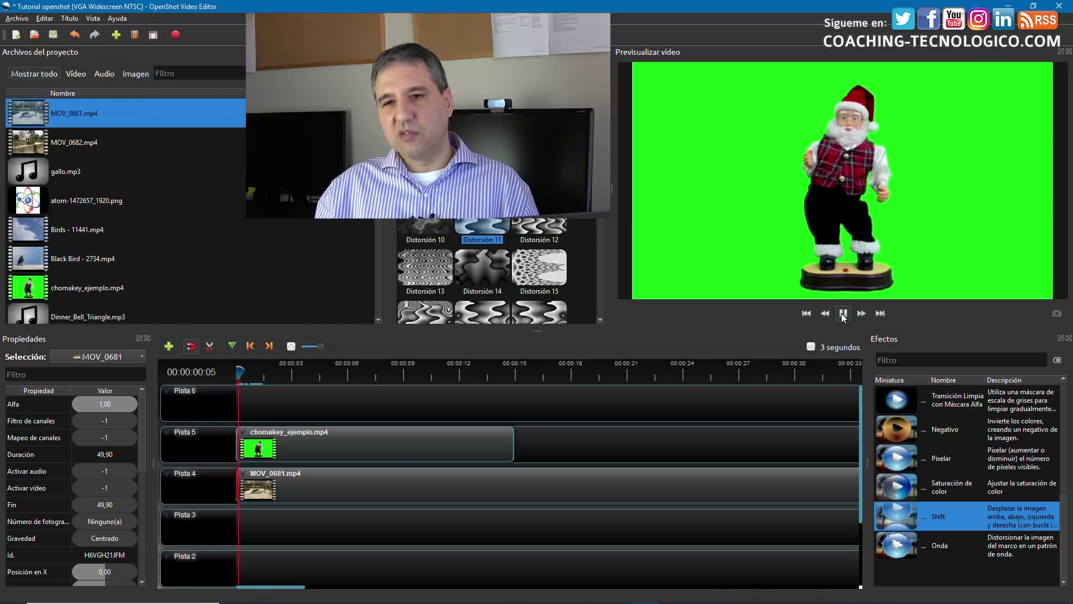
click(843, 313)
drag(274, 367, 226, 385)
Apply the Insercion de imagen (Pantalla verde) effect to the chomakey_ejemplo.mp4 clip on Pista 5.
scroll(940, 441, up, 1)
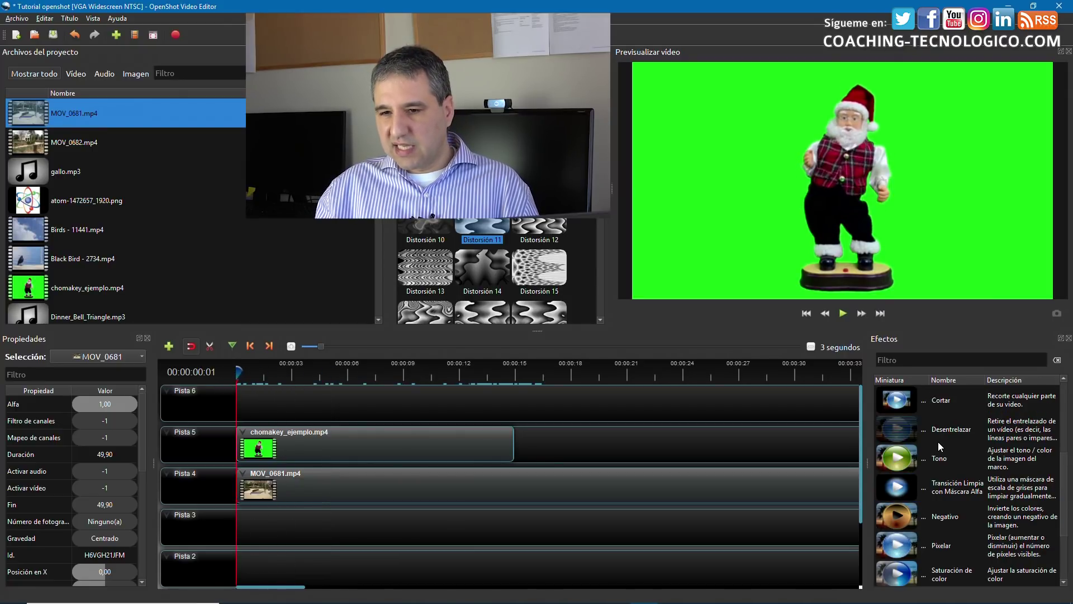
scroll(974, 475, up, 2)
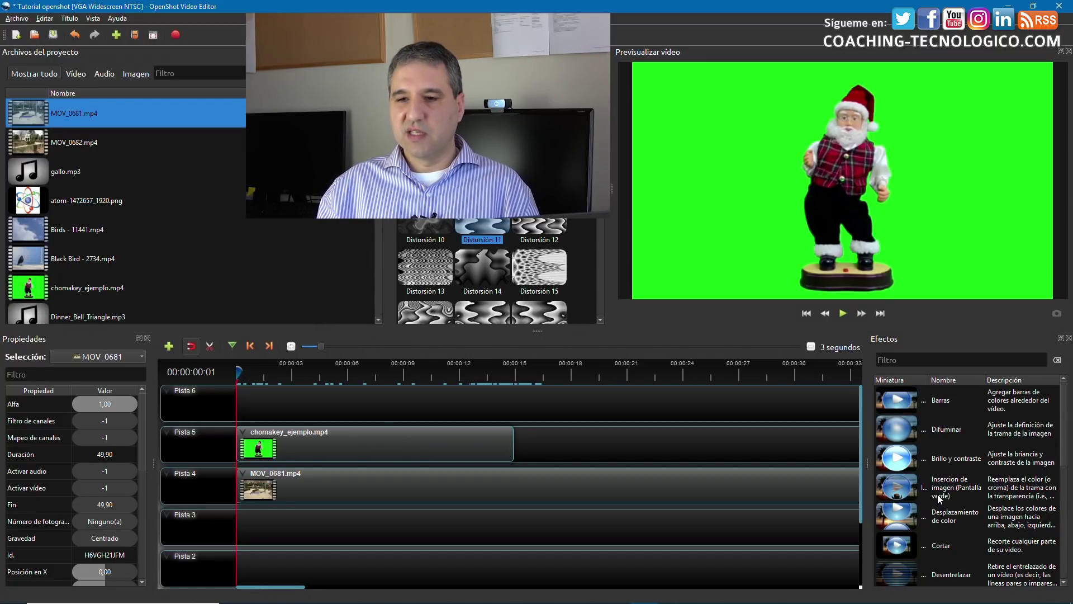
drag(944, 494, 551, 473)
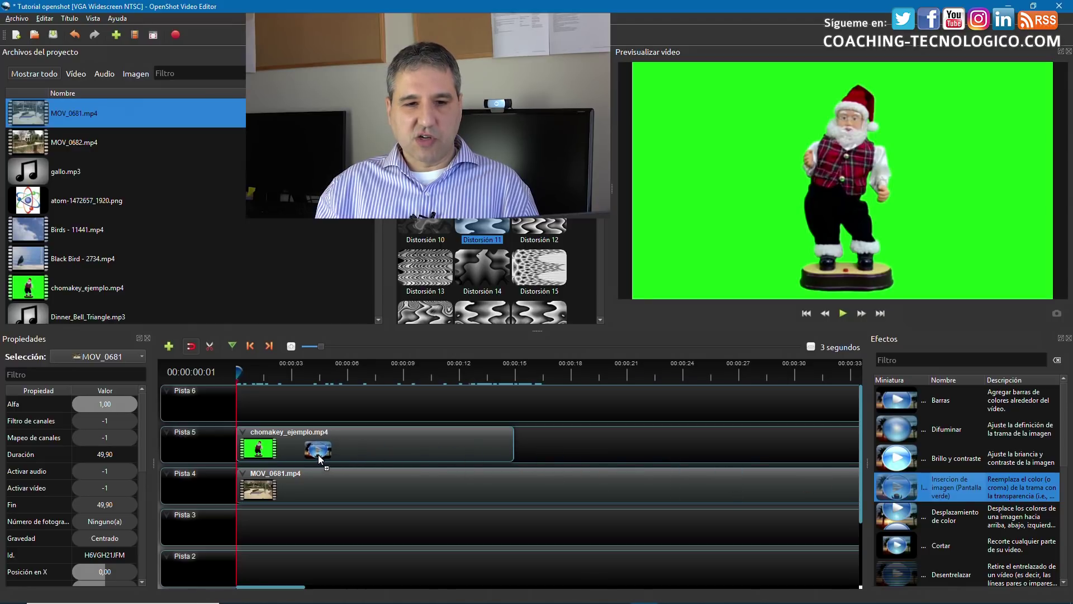
drag(256, 448, 257, 449)
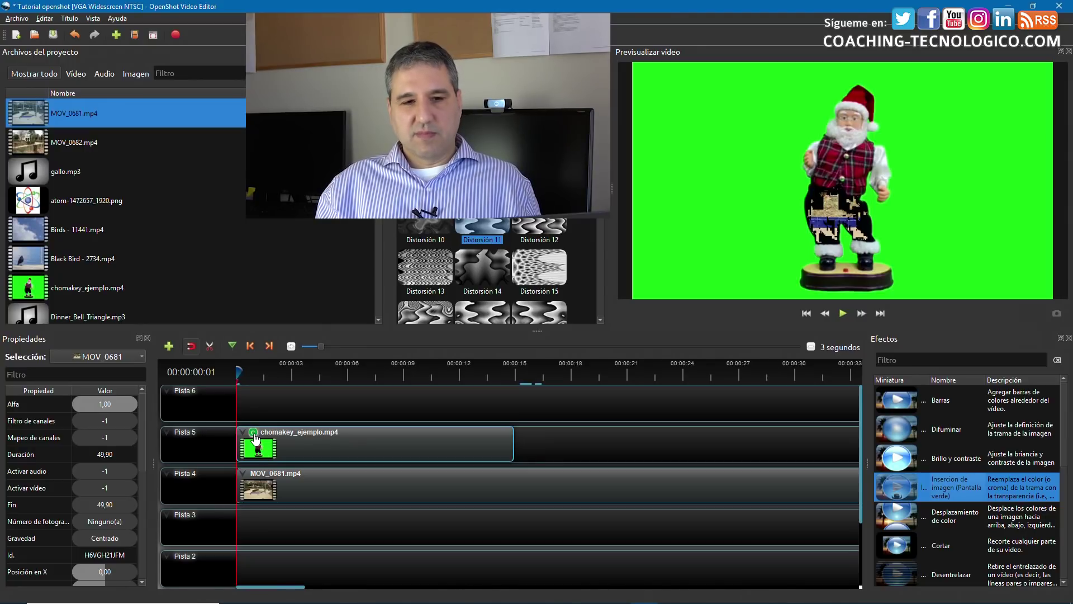
Set the green-screen effect's Color Clave to the green #17ff17 sampled from the preview background, and play the composite for about 10 seconds.
click(254, 433)
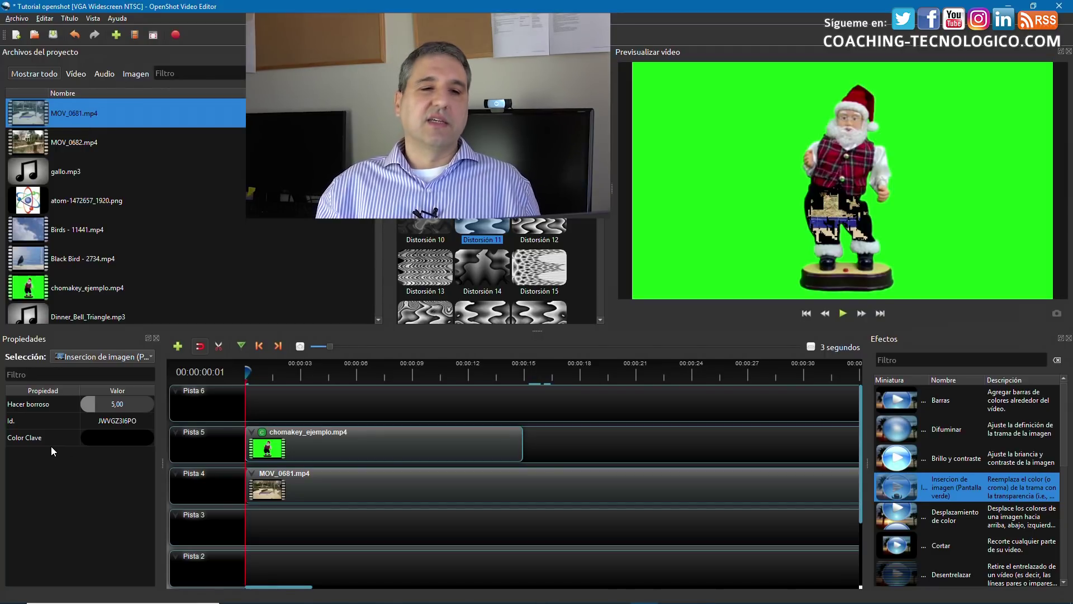
double_click(97, 441)
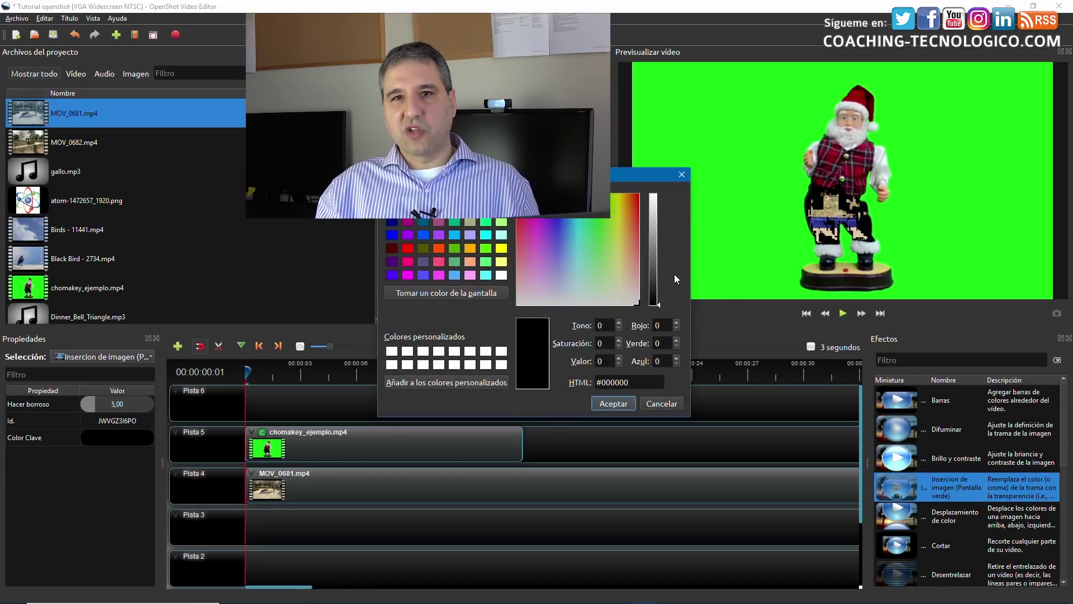
click(429, 293)
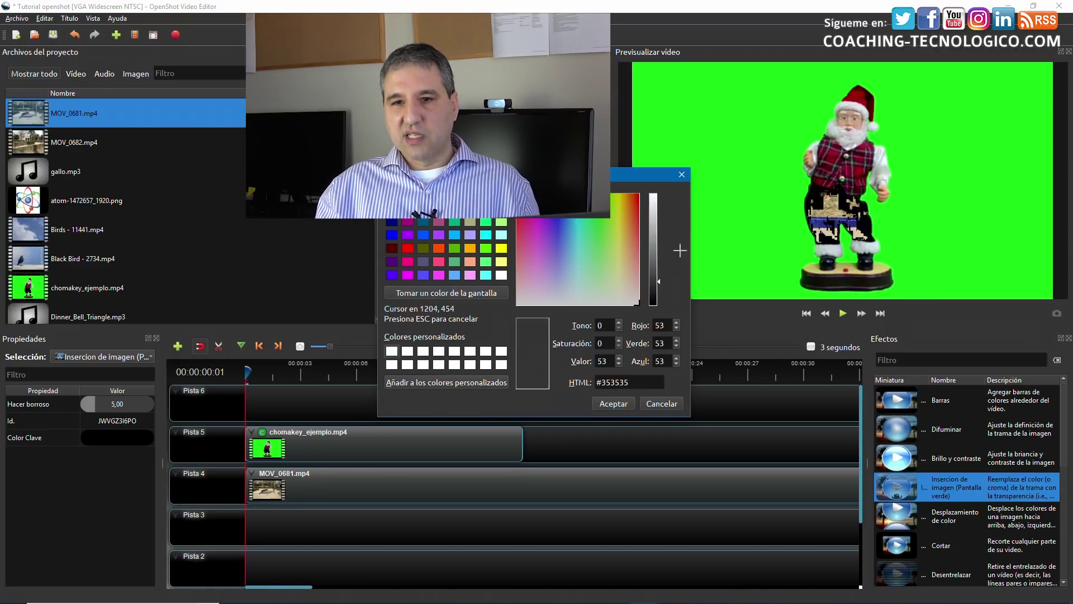
click(765, 193)
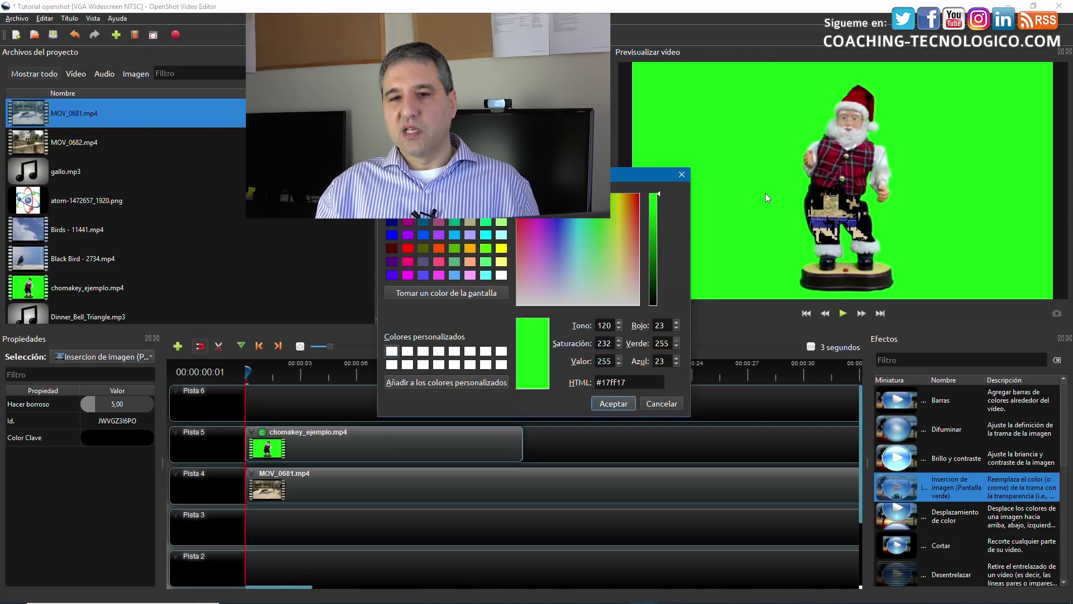
click(612, 405)
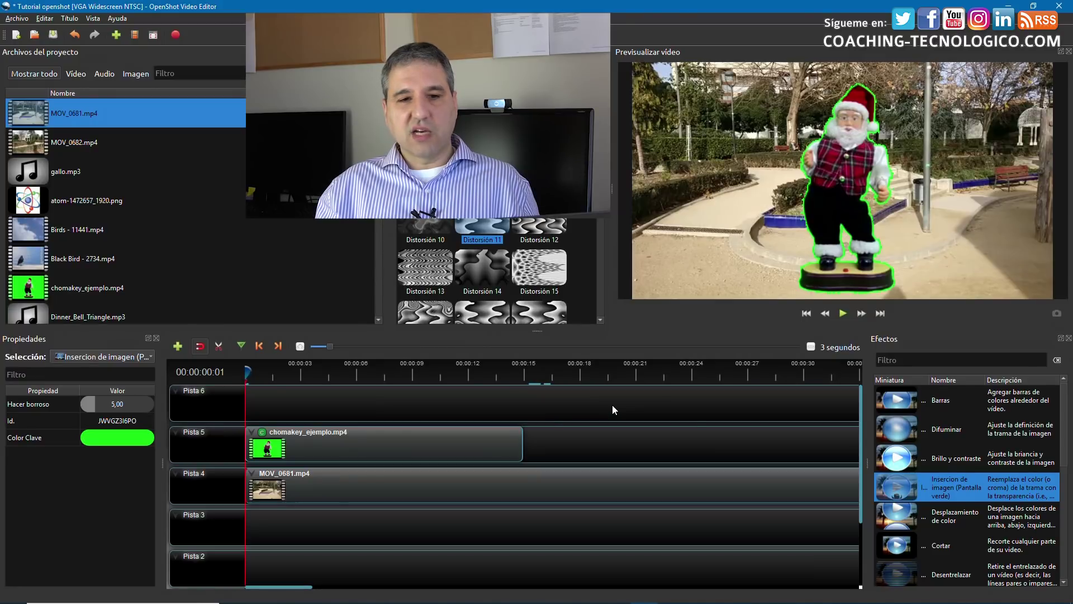
click(843, 314)
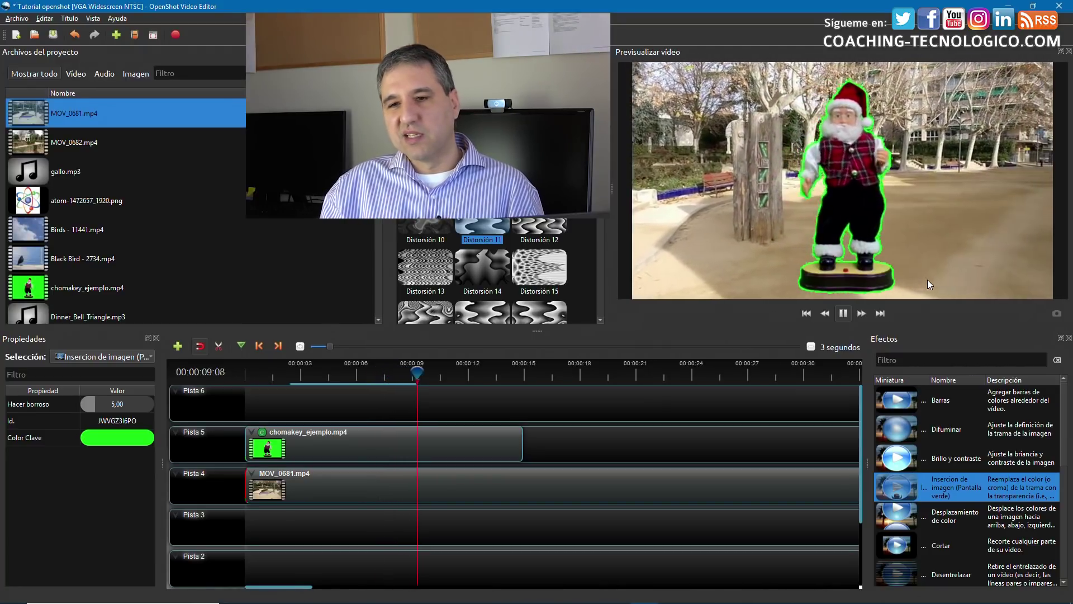
click(844, 313)
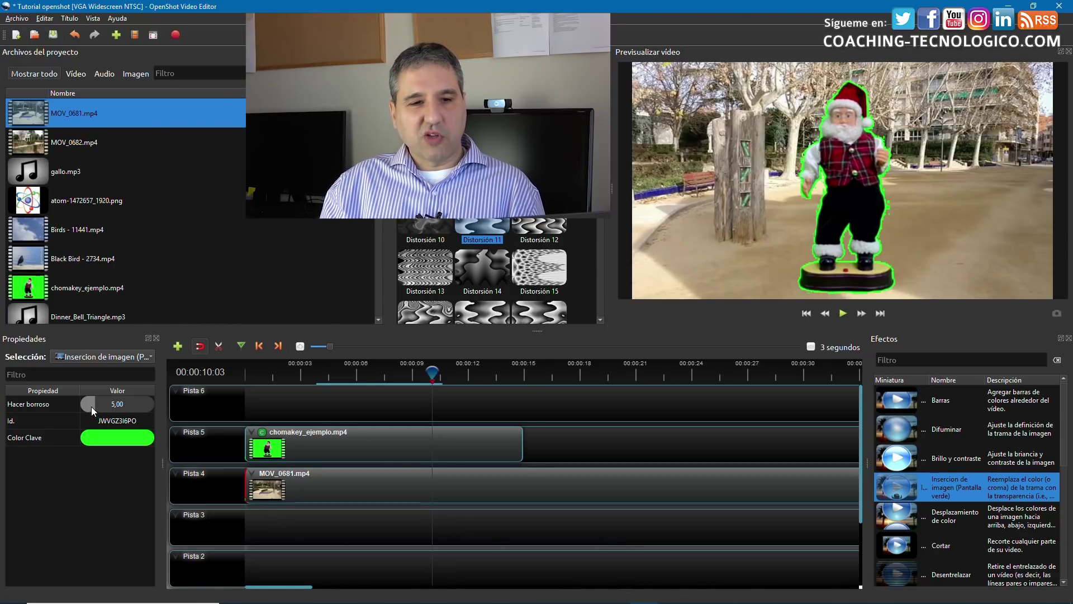
Raise the green-screen effect's Hacer borroso value about 2 seconds into the clip, and replay the composite from the beginning.
drag(432, 373, 290, 373)
drag(92, 403, 213, 397)
drag(289, 370, 252, 372)
click(843, 313)
click(830, 313)
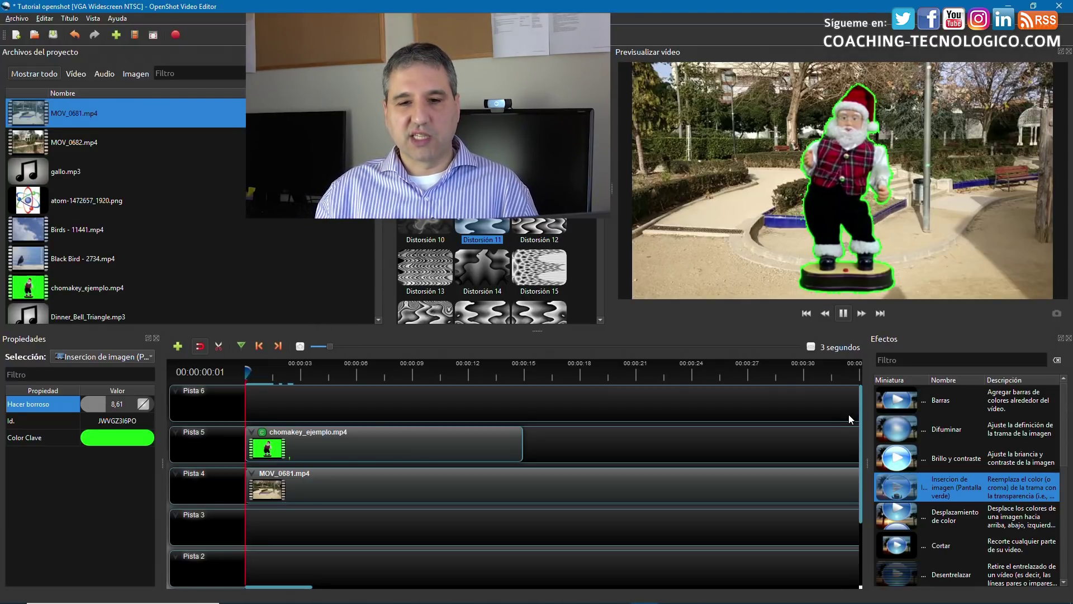
Replace MOV_0681.mp4 on Pista 4 with atom-1472657_1920.png at the start of the track, and play the first seconds.
click(445, 481)
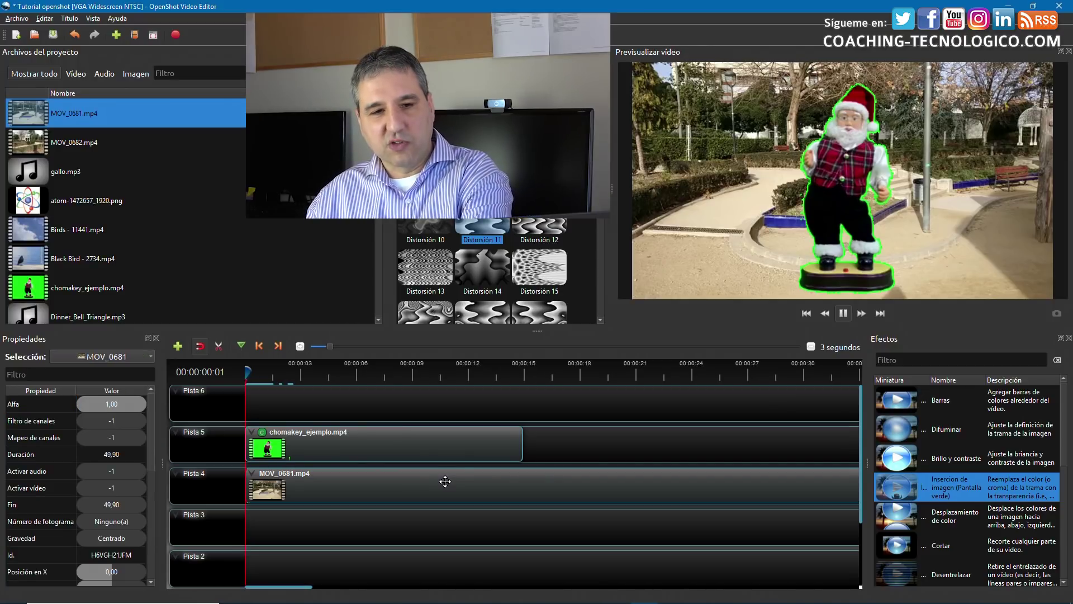
key(Delete)
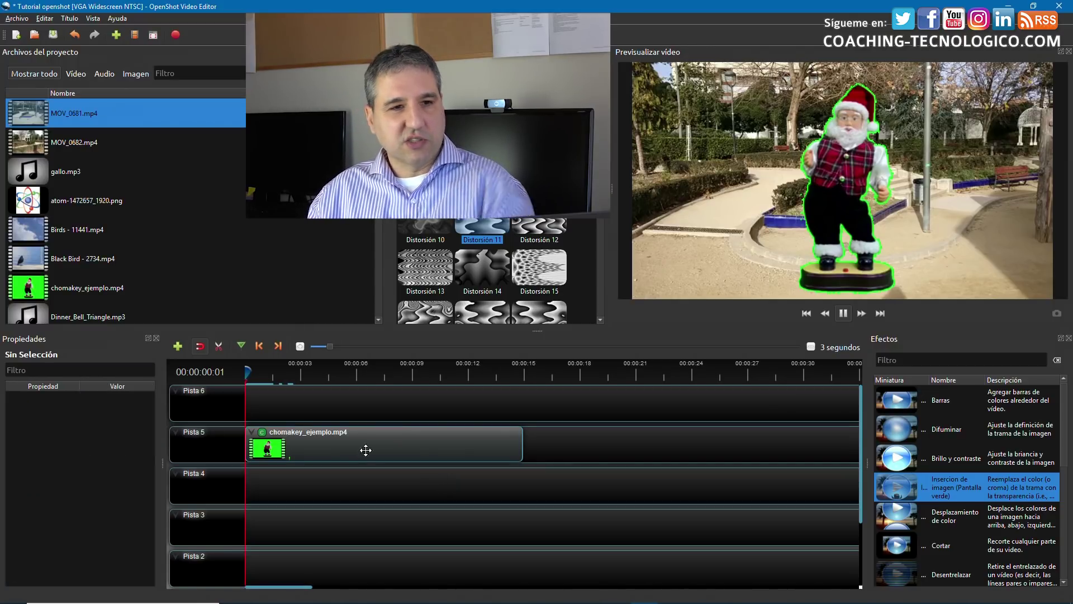
click(32, 203)
drag(28, 201, 232, 484)
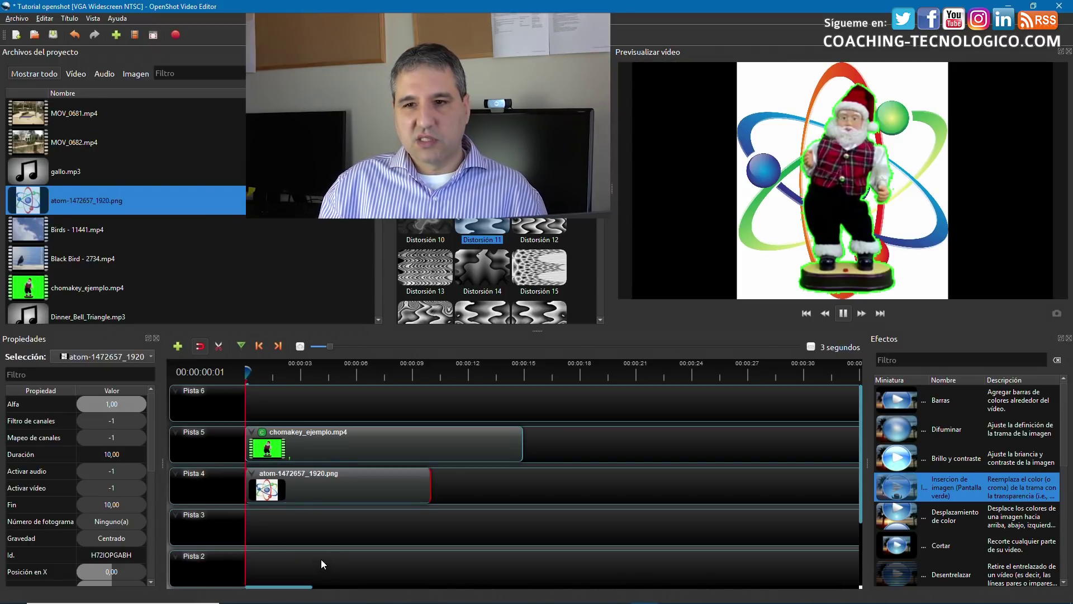
click(844, 314)
click(843, 314)
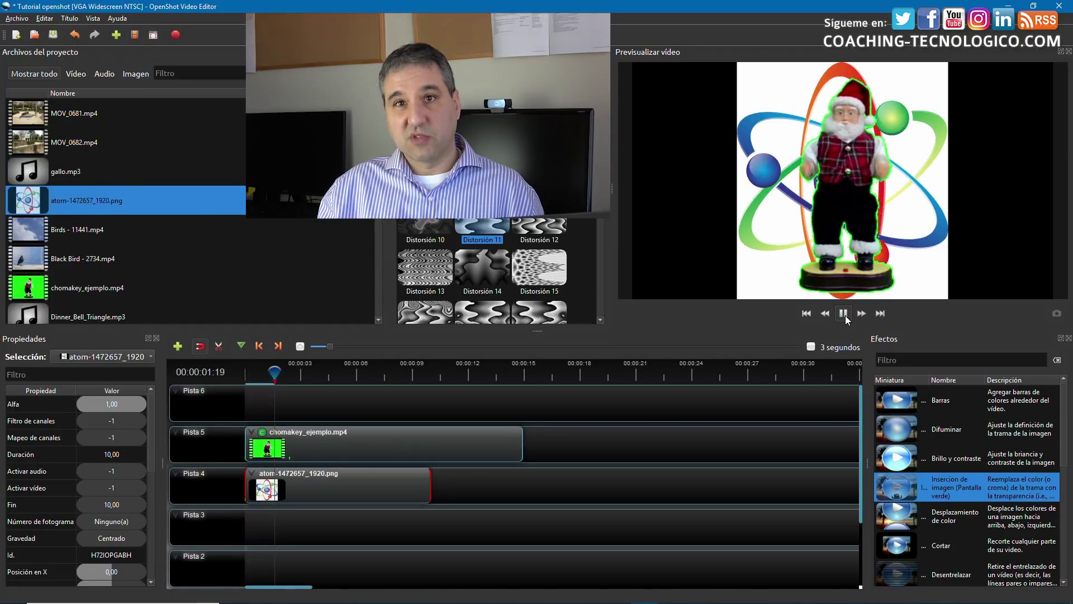
click(843, 314)
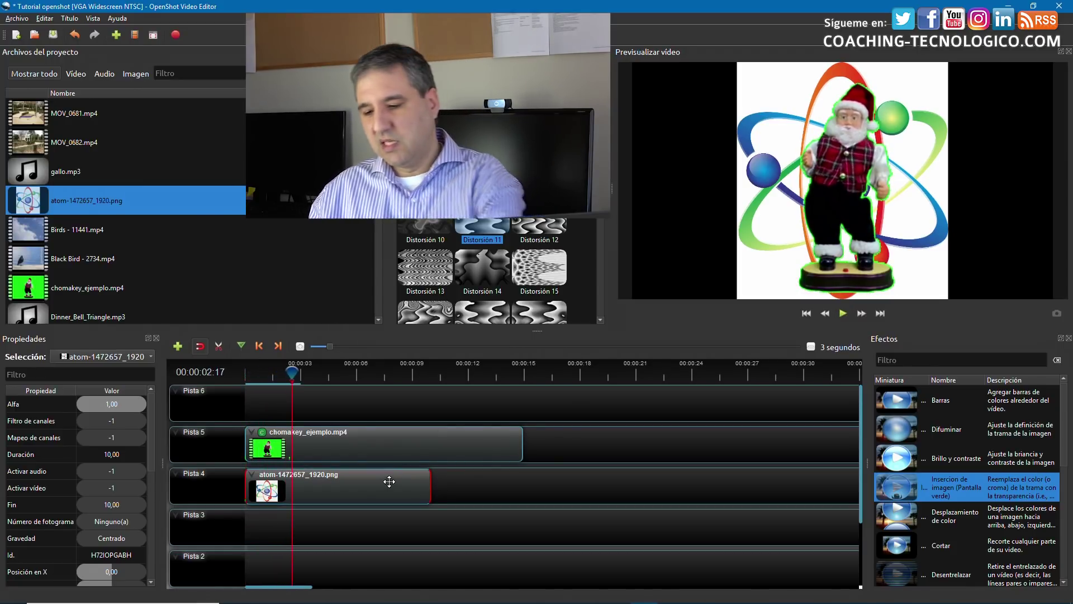
Delete the atom image from Pista 4 and the chomakey_ejemplo clip from Pista 5.
key(Delete)
click(399, 440)
key(Delete)
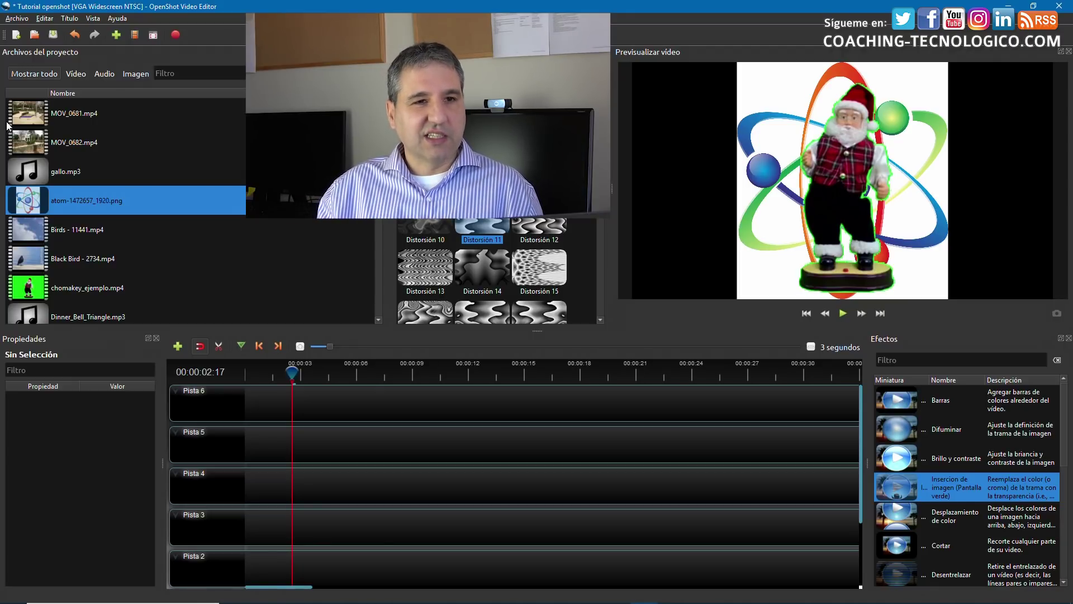
Place MOV_0681.mp4 at the start of Pista 4 and preview the frame at 00:00:07:01.
click(28, 116)
drag(27, 116, 204, 433)
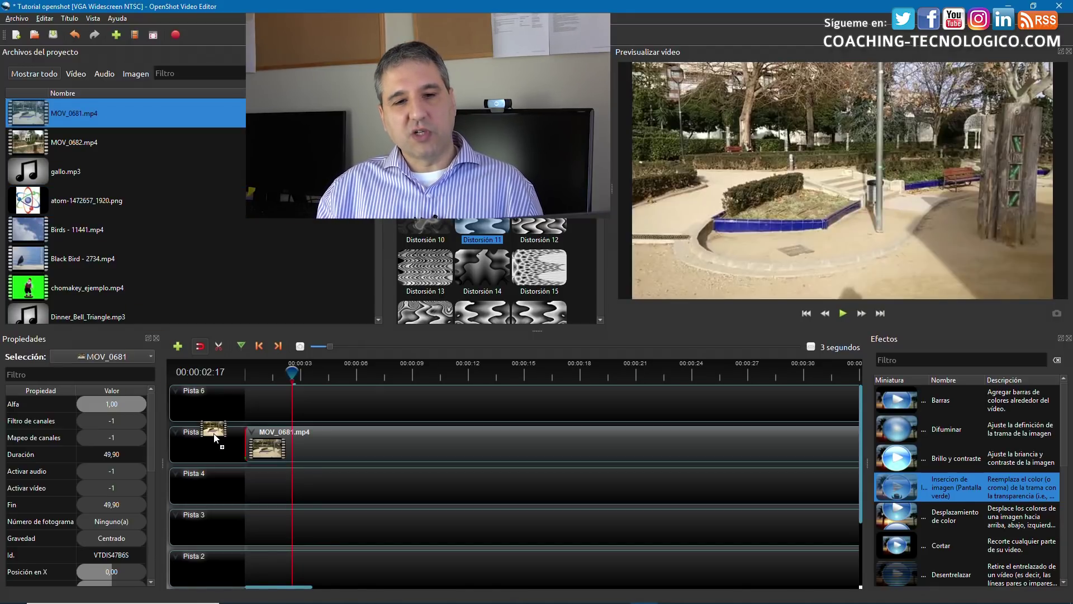
drag(292, 371, 375, 379)
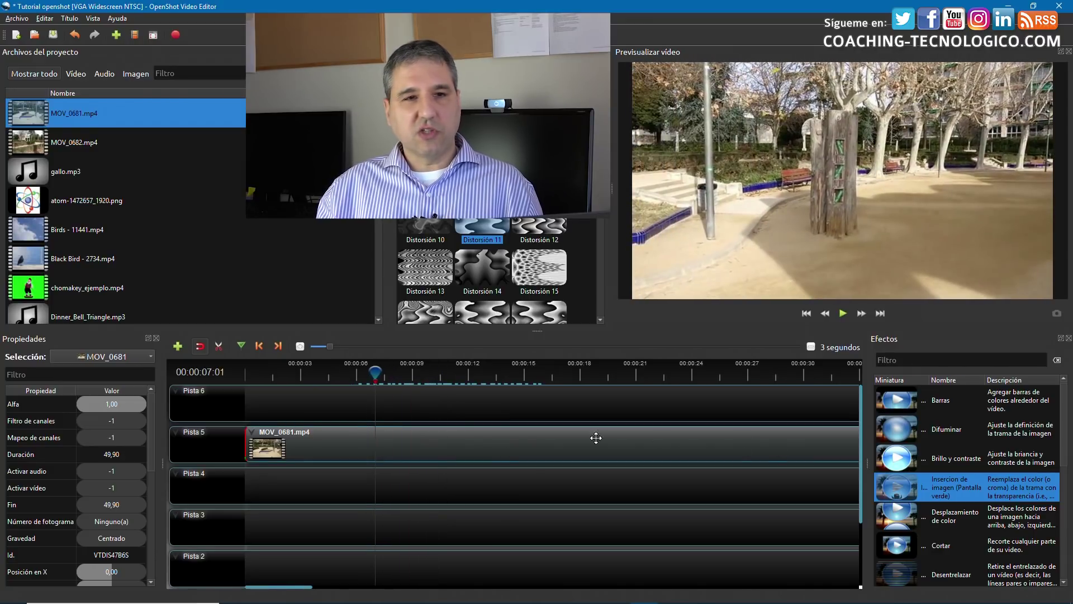
drag(362, 448, 361, 484)
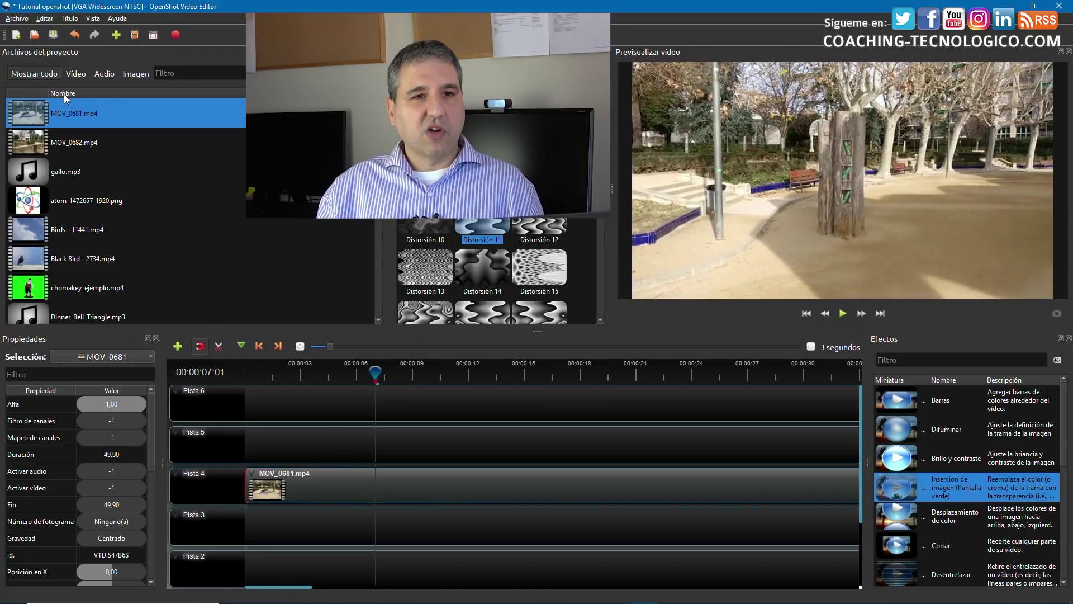
Start a new non-animated title and choose the Estándar 1 template.
click(71, 19)
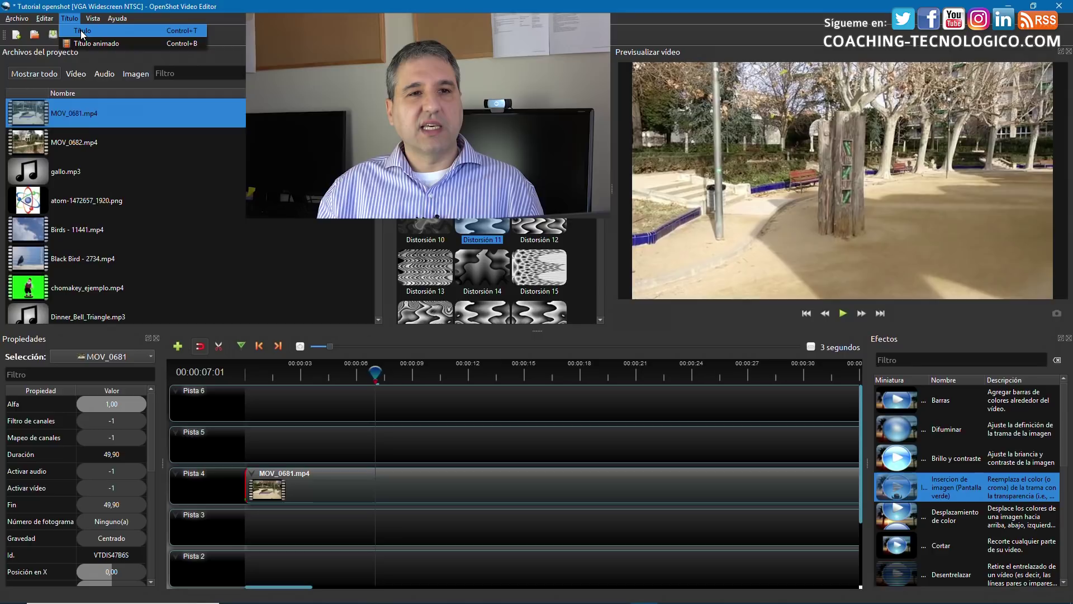
click(81, 31)
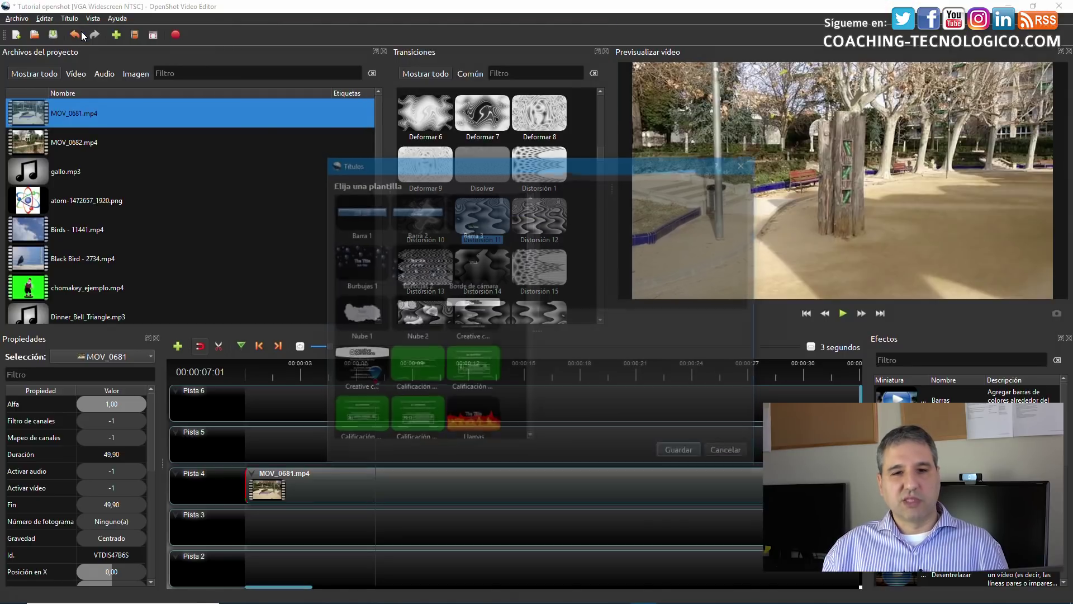
scroll(479, 238, down, 5)
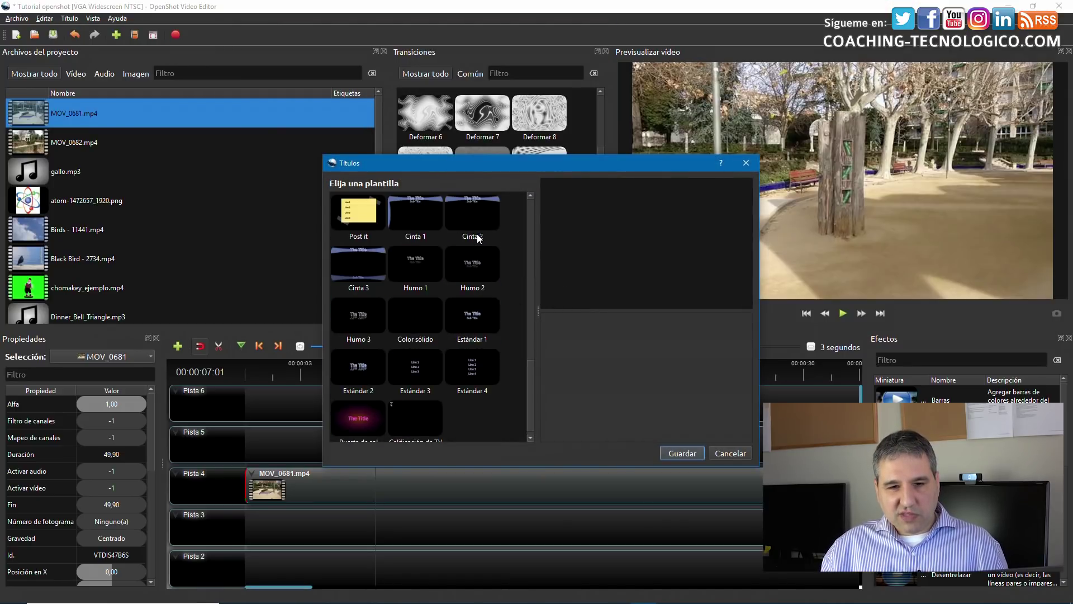
scroll(473, 248, down, 5)
scroll(473, 248, down, 3)
scroll(484, 276, up, 8)
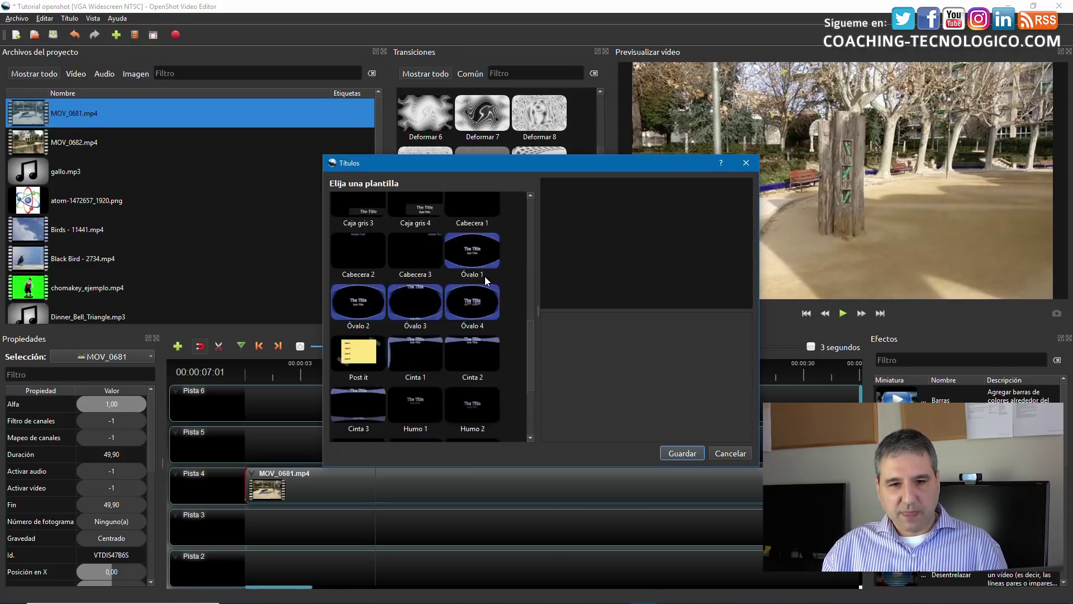
click(461, 313)
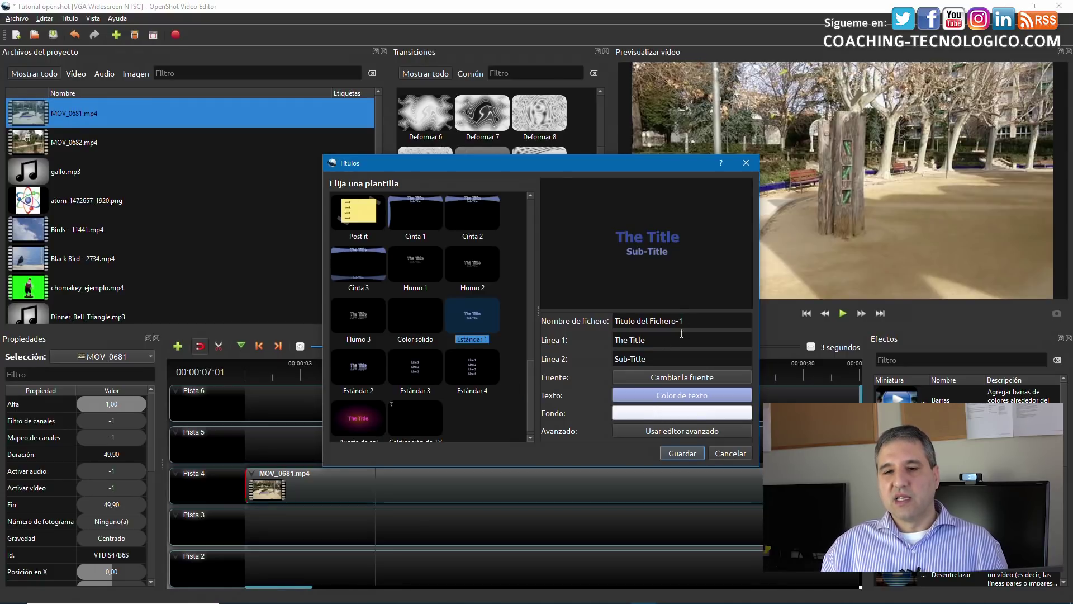
Name the title file "Titulo del inicio" and set Línea 1 to "Título".
drag(698, 320, 608, 321)
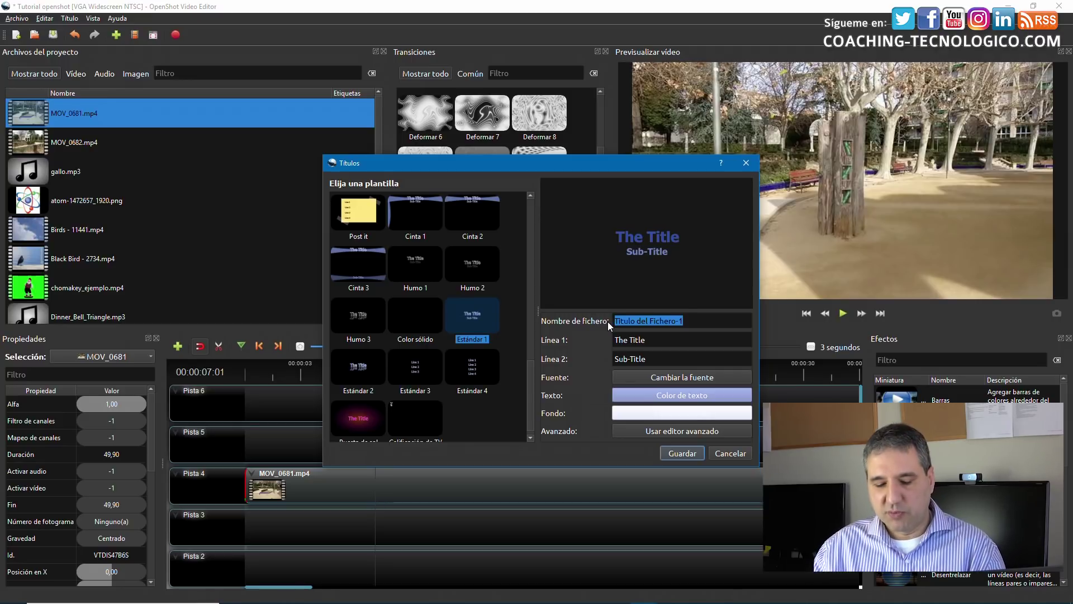
text(Titulo d)
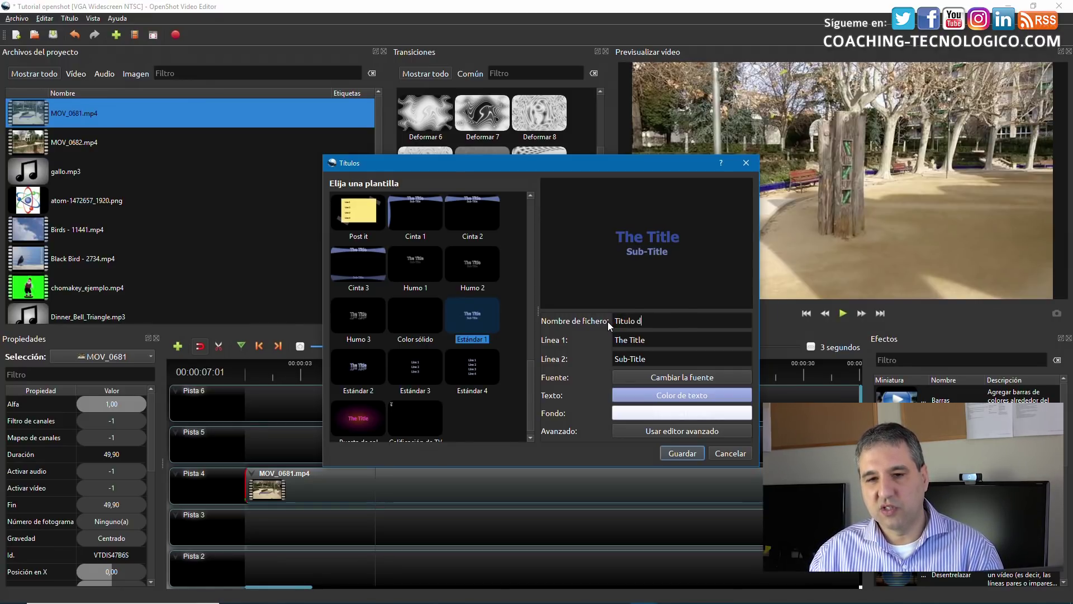
text(el inicio)
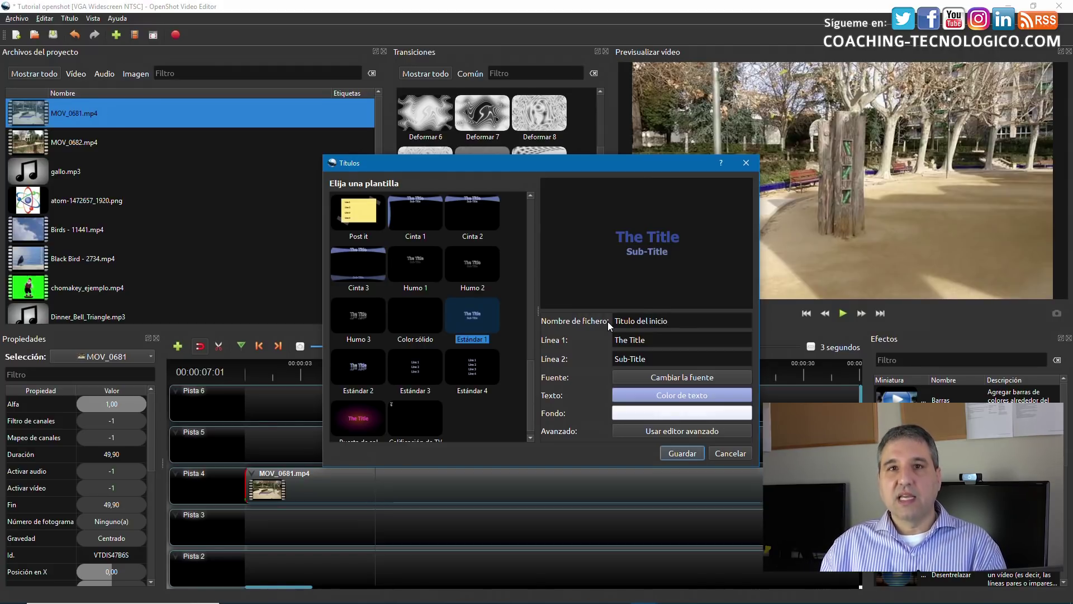
drag(647, 339, 619, 341)
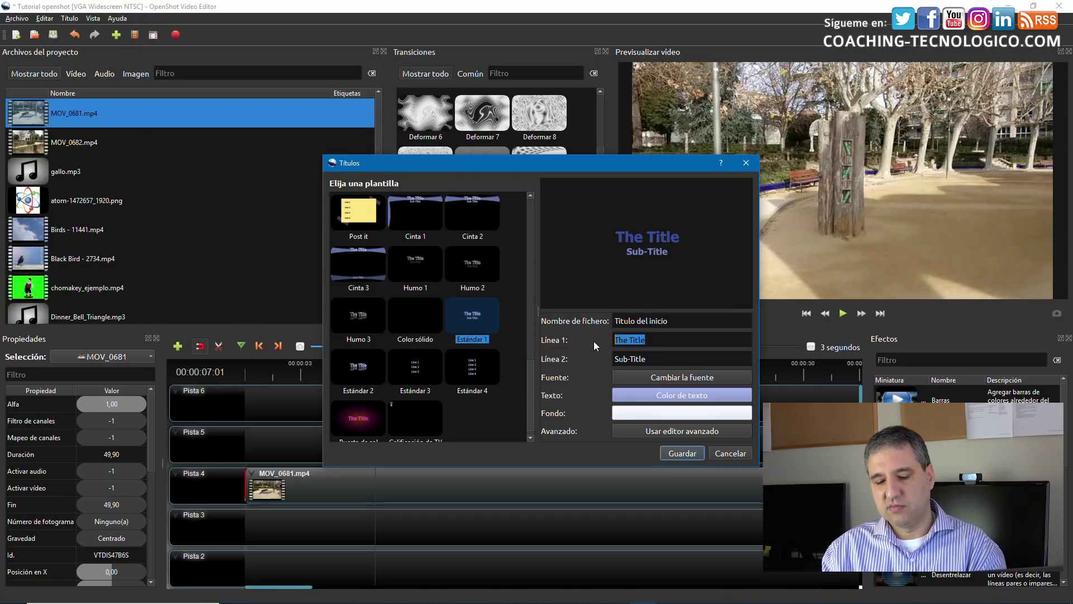
text(T)
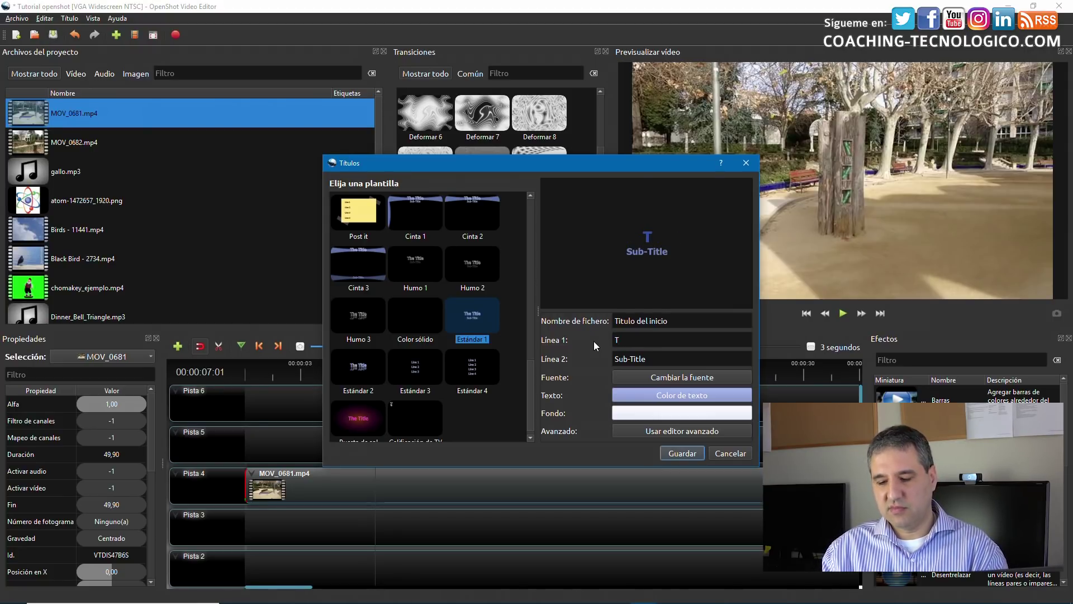
text(ítulo)
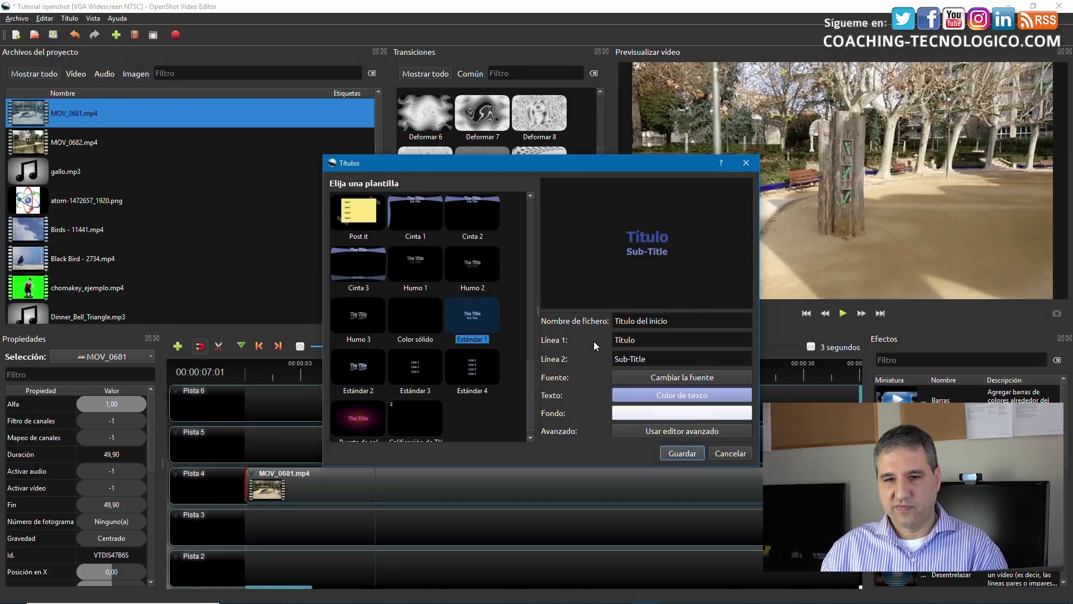
Replace the Línea 2 text of the title with "Subtítulo más pequeñi".
drag(647, 360, 596, 367)
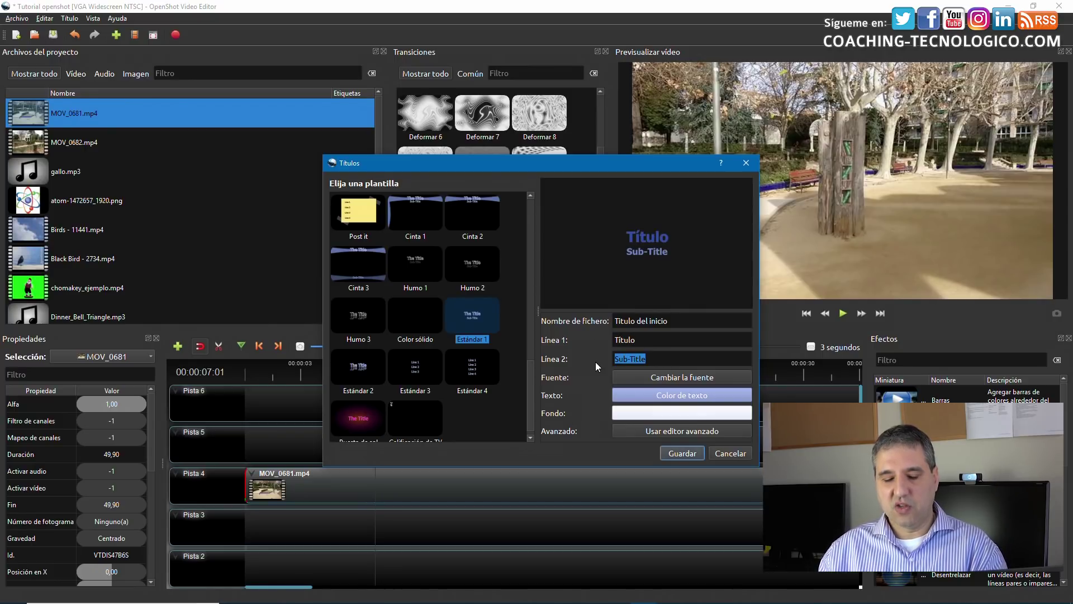
text(Subti)
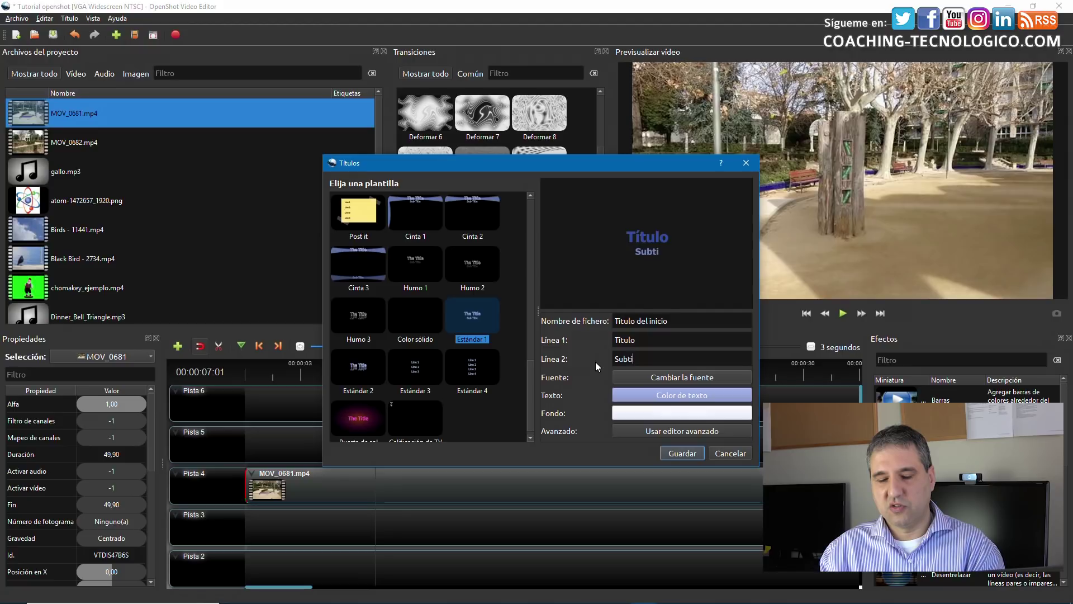
text(tulo m)
text(ás o)
text(equ)
key(BackSpace)
key(BackSpace)
key(BackSpace)
key(BackSpace)
text(p)
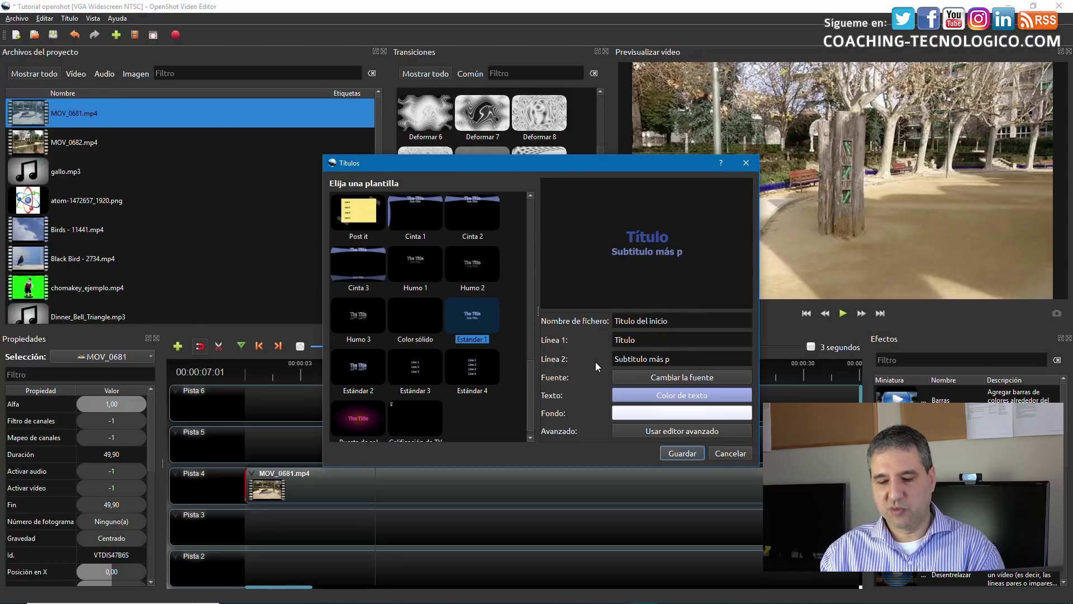
text(equeñi)
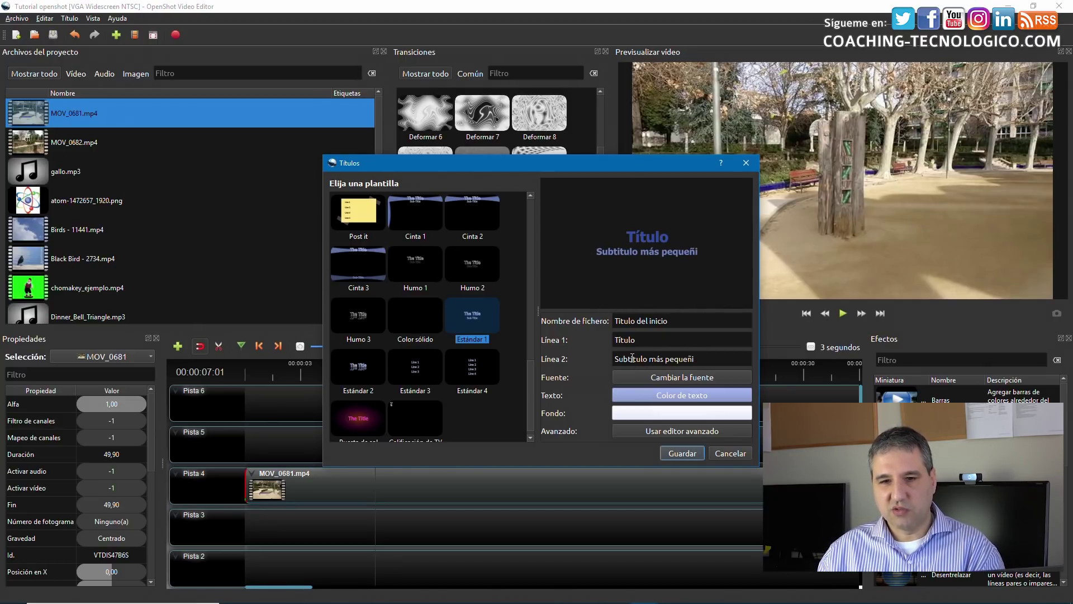
key(Delete)
text(í)
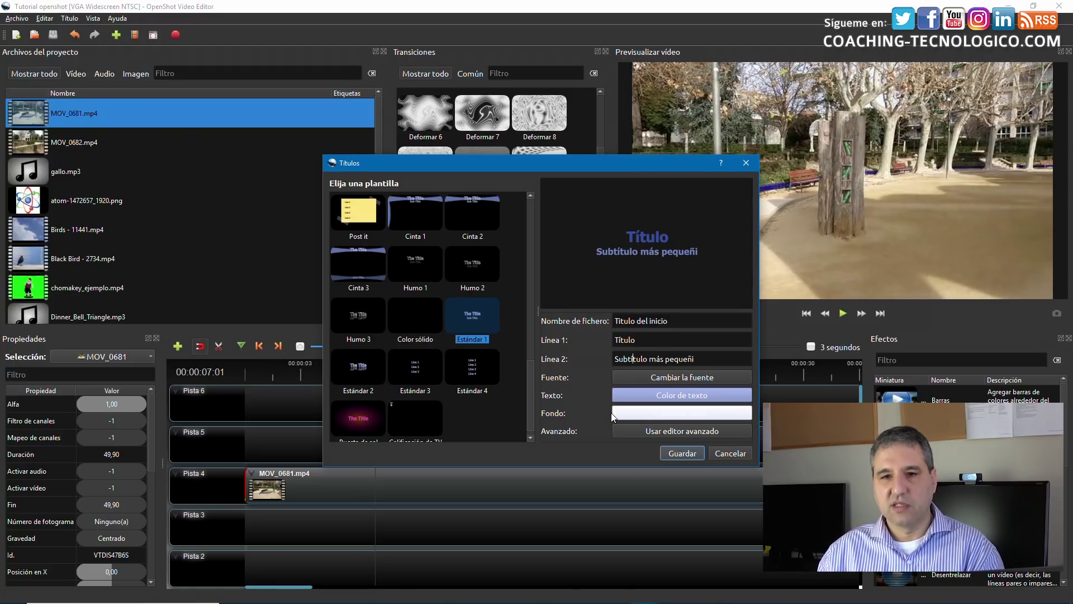
Set the title's text colour to red from the basic colours.
click(671, 394)
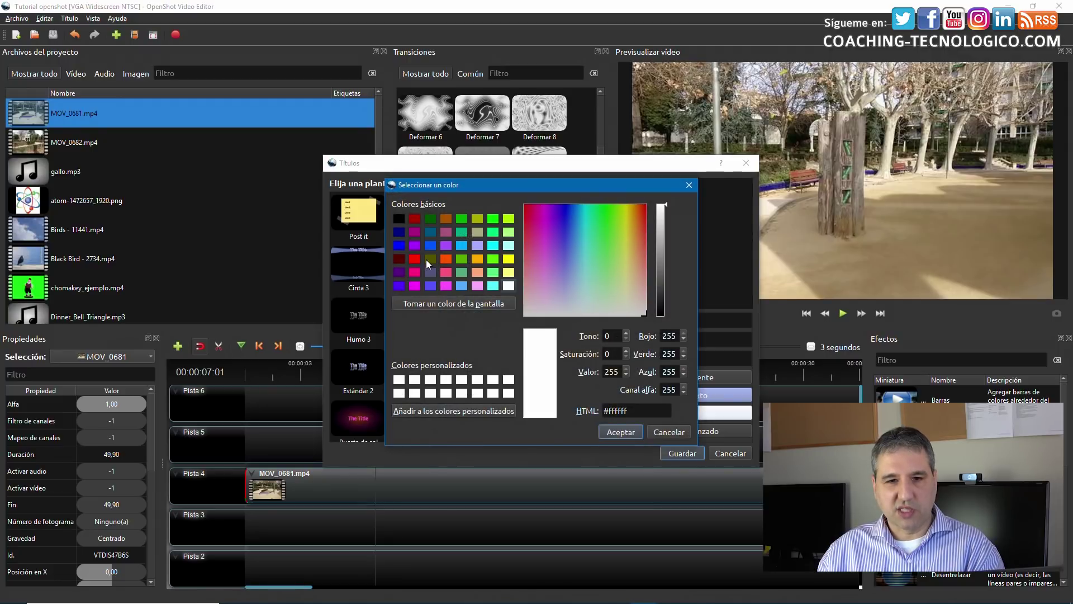
click(414, 259)
click(630, 438)
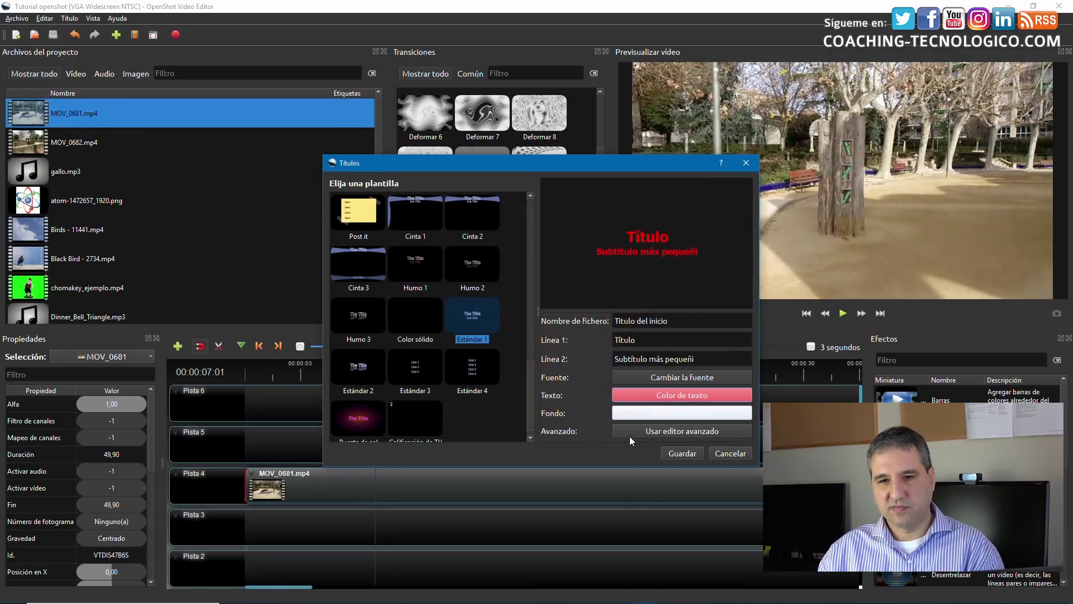
Complete Línea 2 as "Subtítulo más pequeñito" and save the title.
click(696, 358)
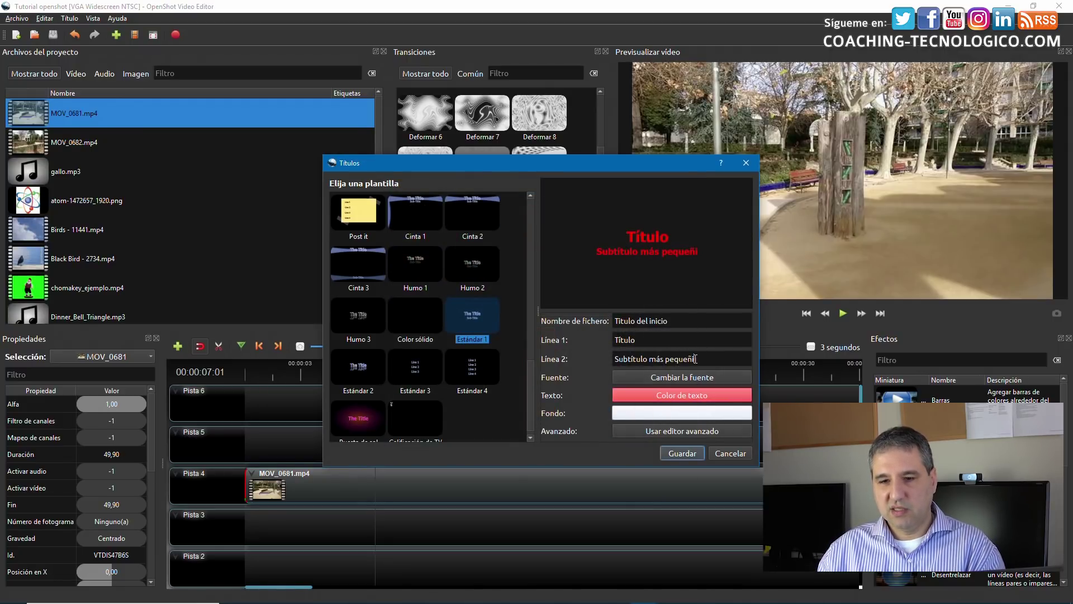
text(to)
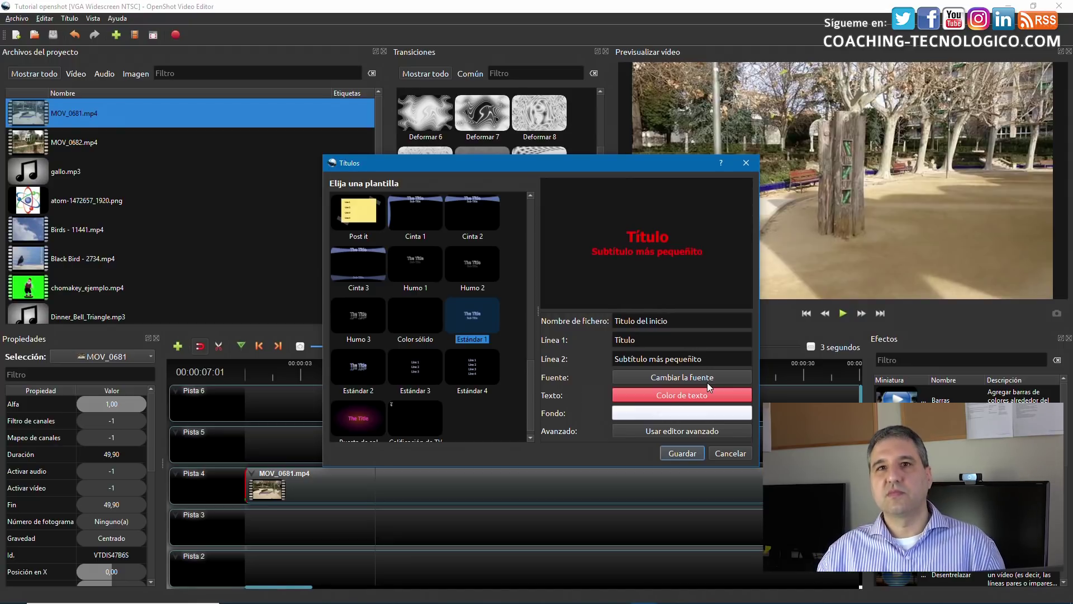
click(675, 455)
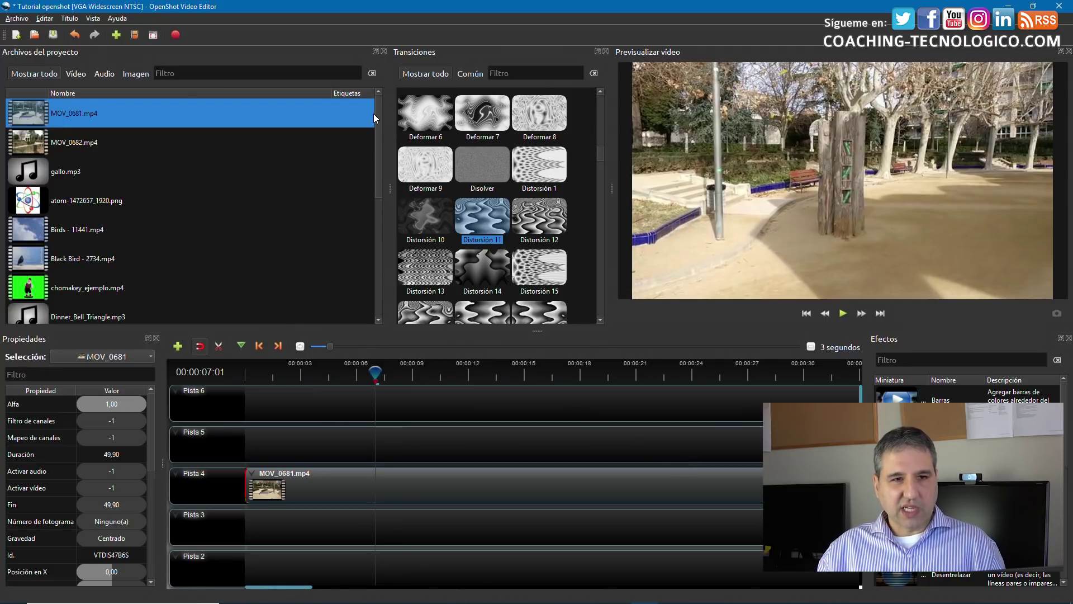
Place Titulo del inicio.svg on Pista 5 above MOV_0681.mp4, starting at about 2.5 seconds.
drag(381, 113, 378, 258)
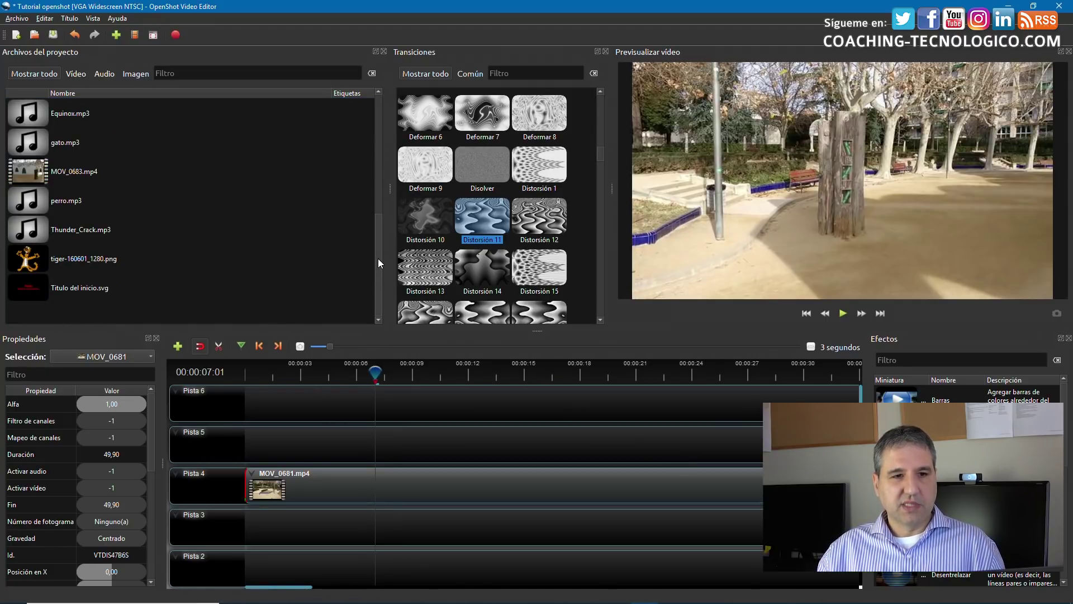
click(73, 288)
drag(36, 286, 291, 433)
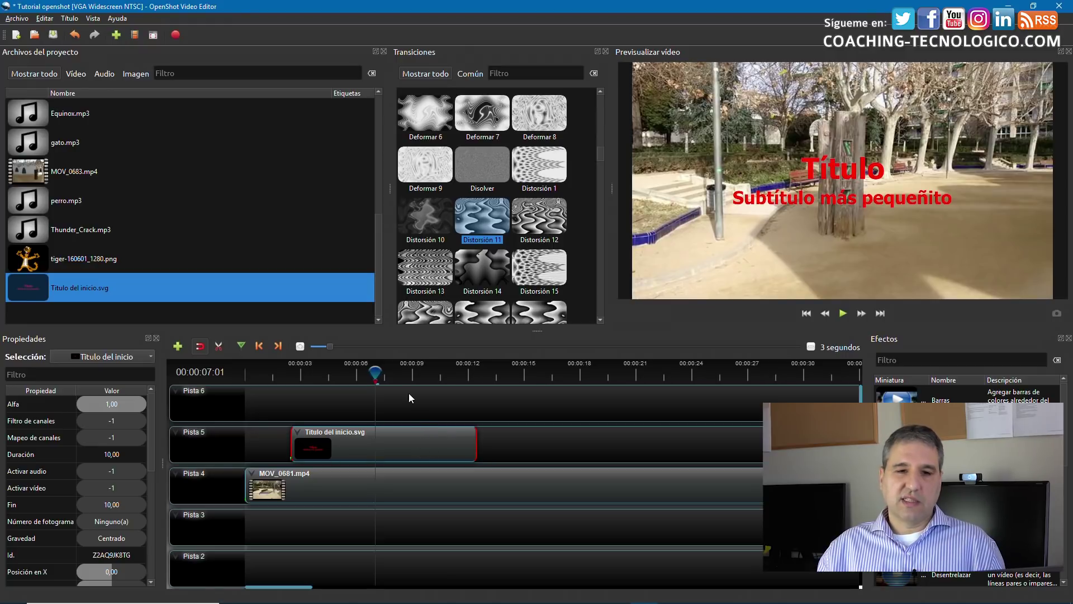
At 00:00:02:16, transform the title clip by moving it down to the lower part of the frame, about 0.29 in Posición en Y.
drag(376, 373, 301, 377)
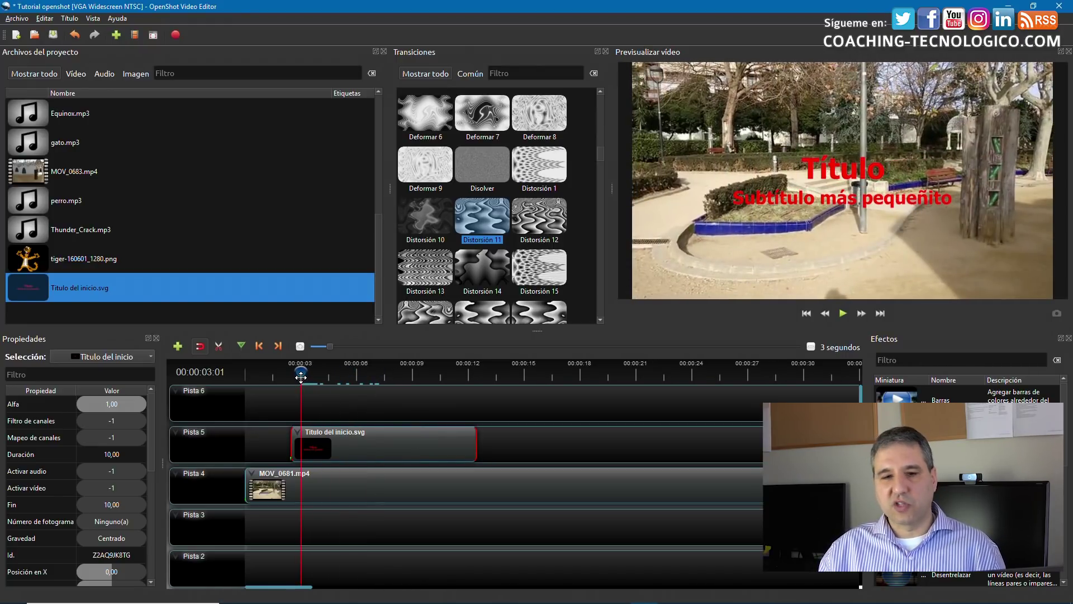
right_click(312, 445)
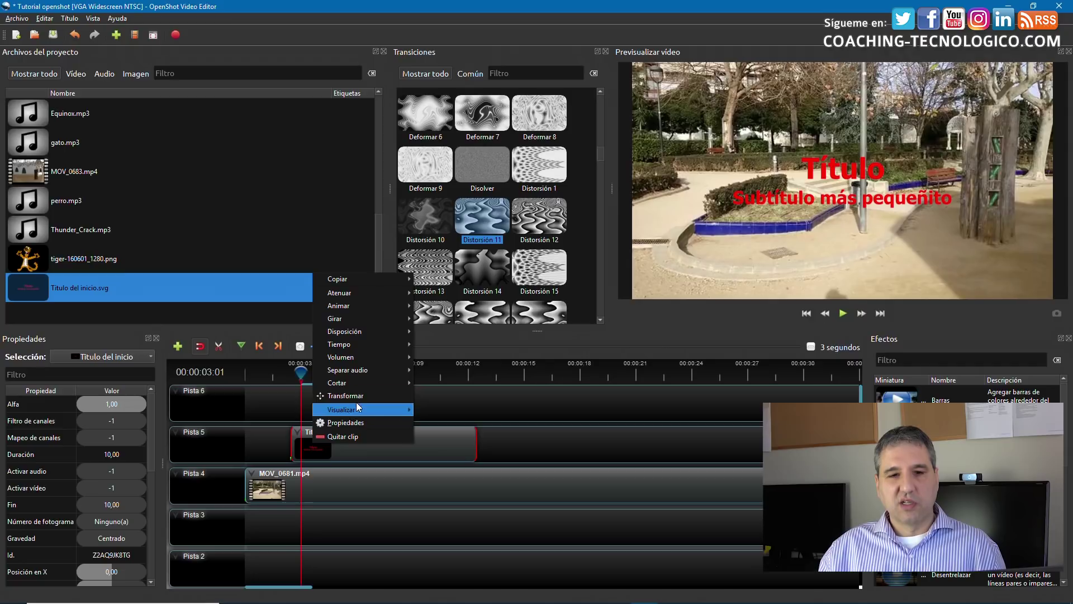
click(300, 372)
drag(300, 372, 291, 371)
right_click(313, 438)
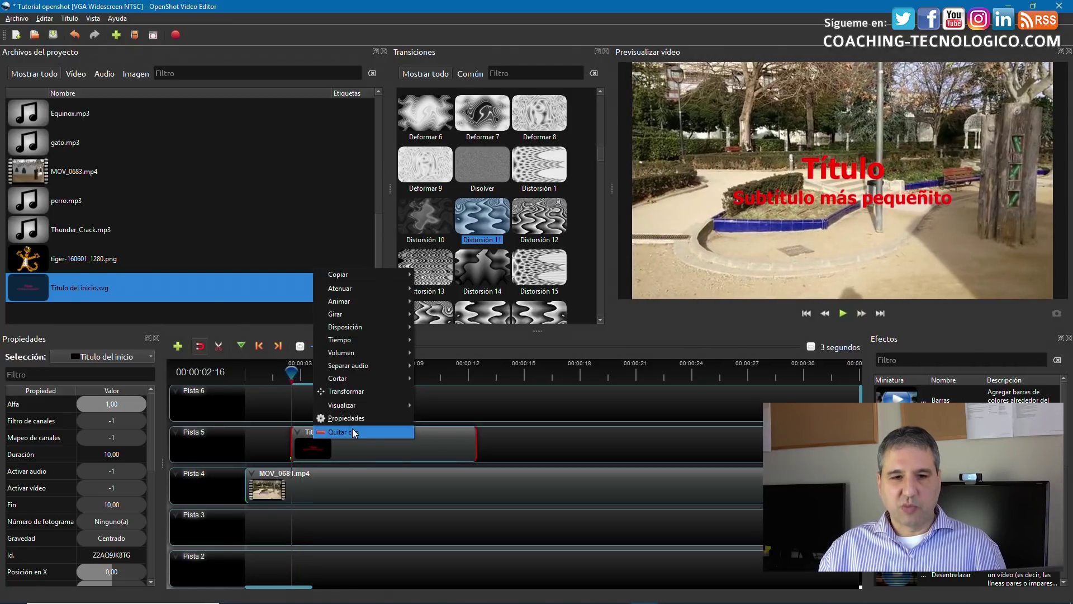
click(370, 392)
drag(844, 180, 840, 258)
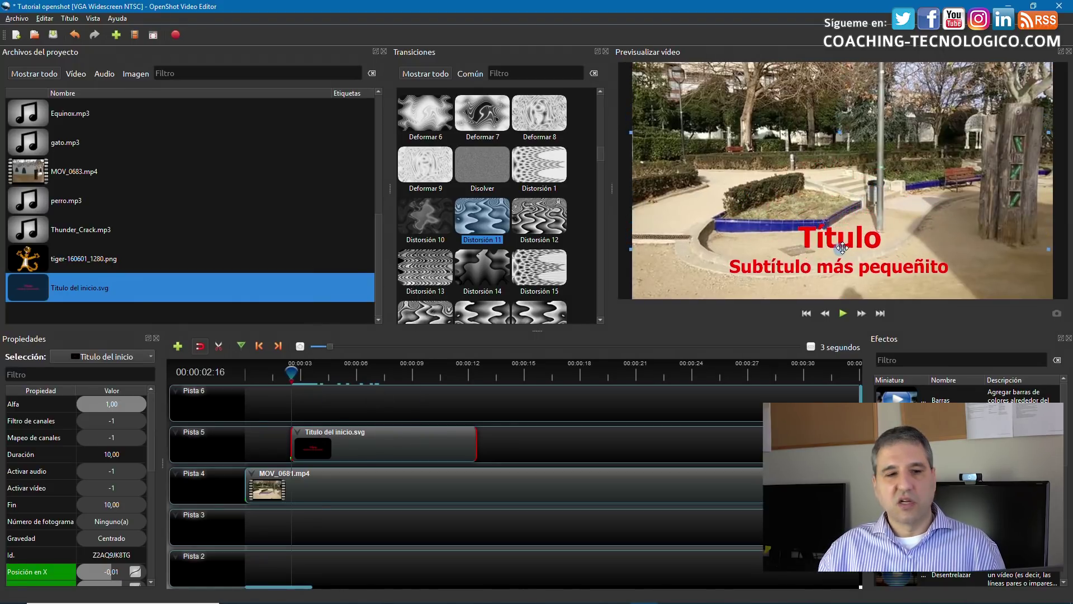
scroll(123, 535, down, 2)
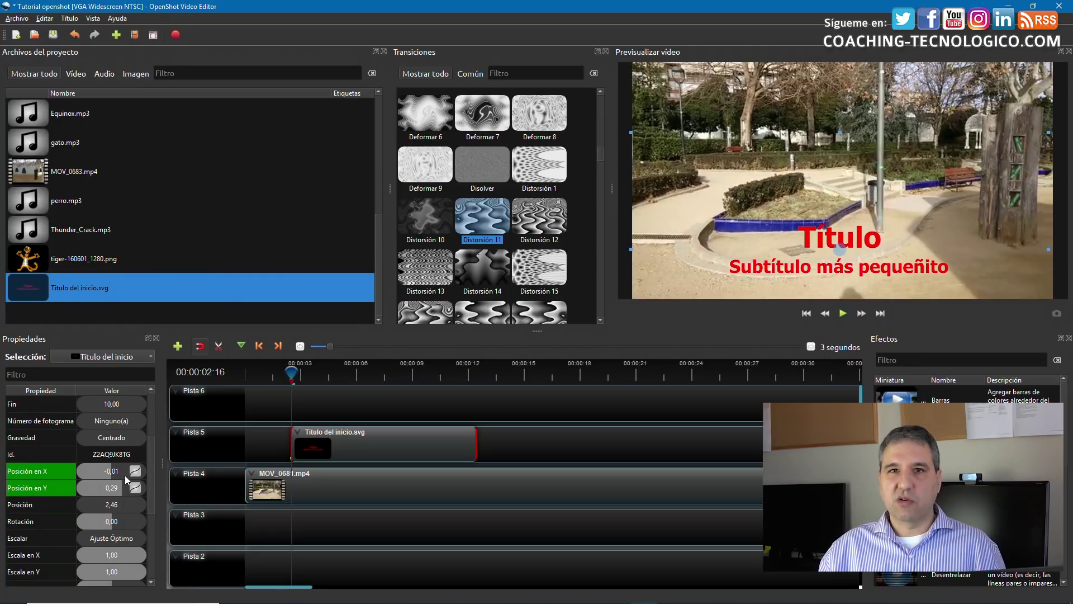
scroll(126, 511, down, 2)
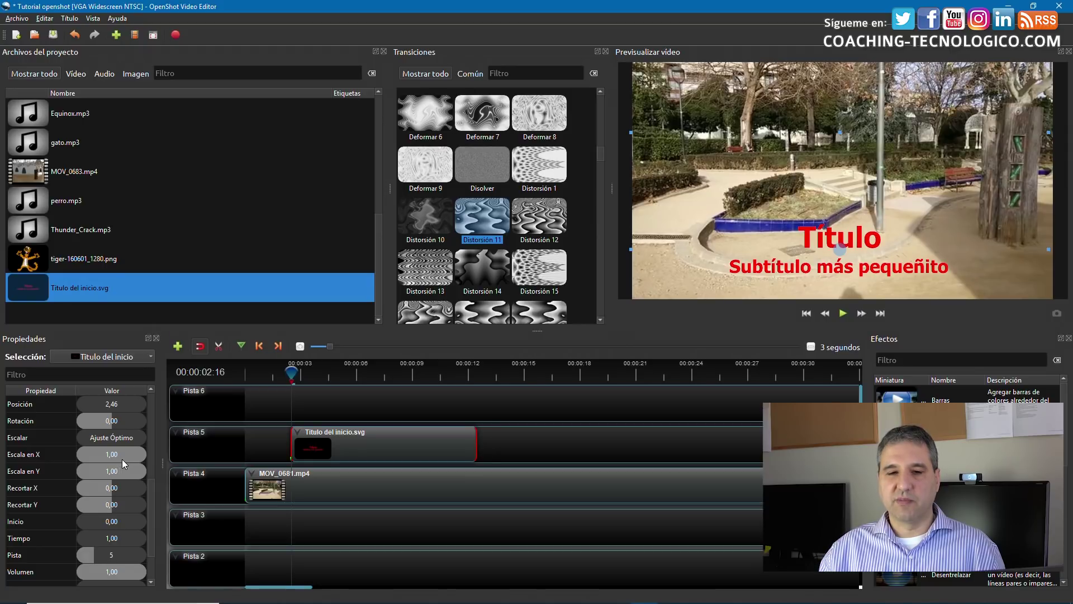
Deselect the title clip and play the timeline from 00:00:01:11 to past the title's start.
click(345, 398)
click(282, 371)
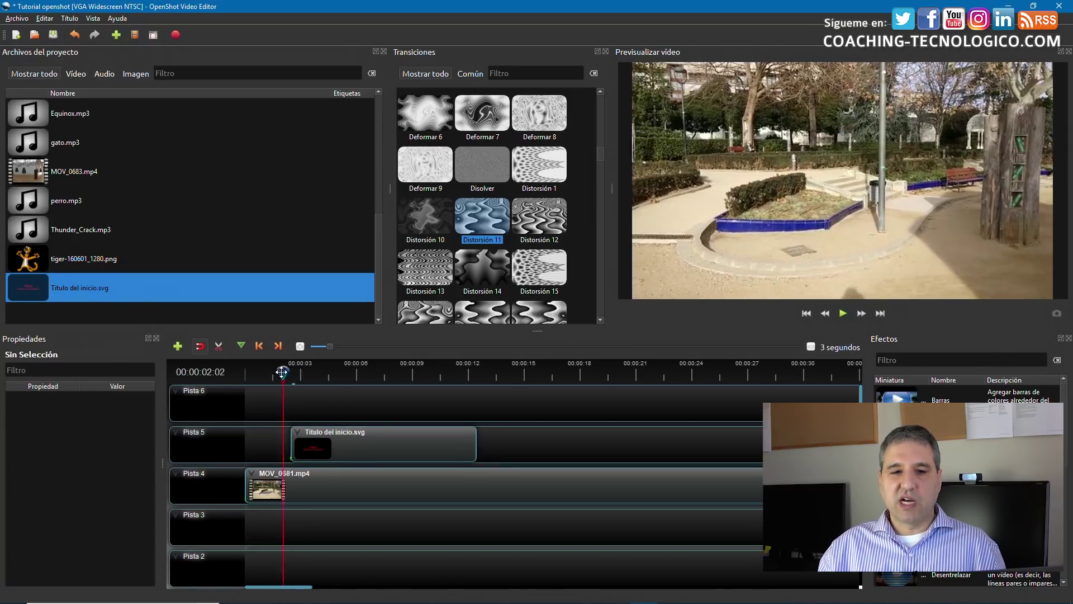
drag(282, 371, 270, 372)
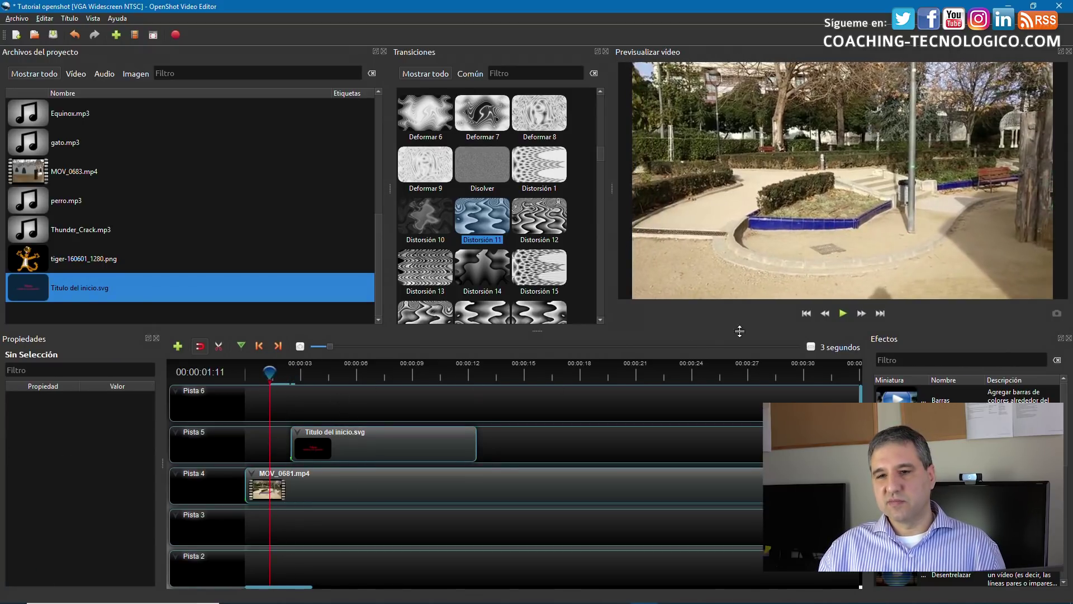
click(842, 313)
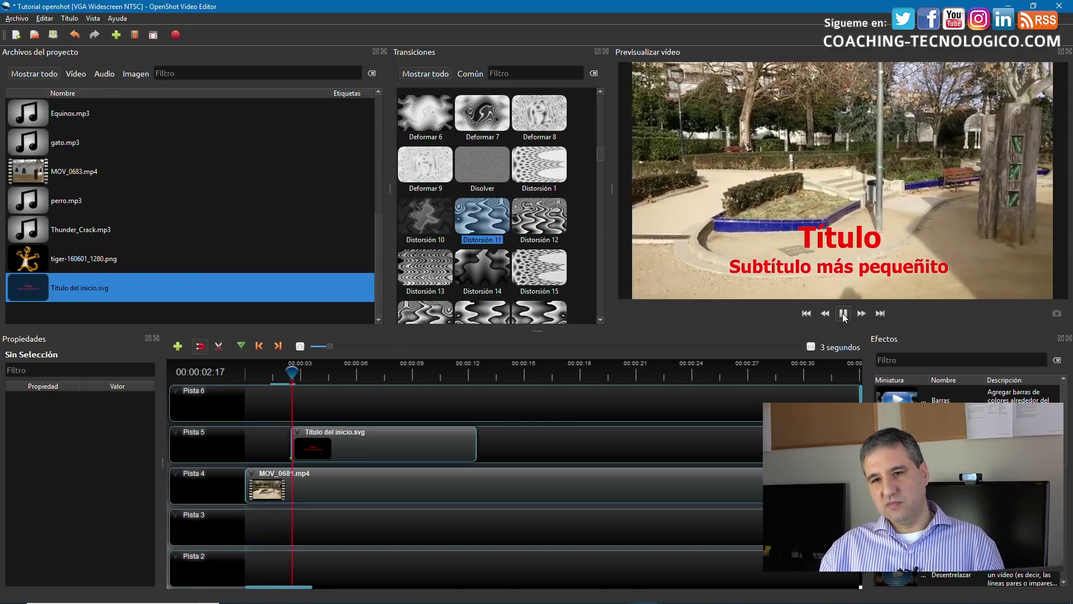
click(842, 314)
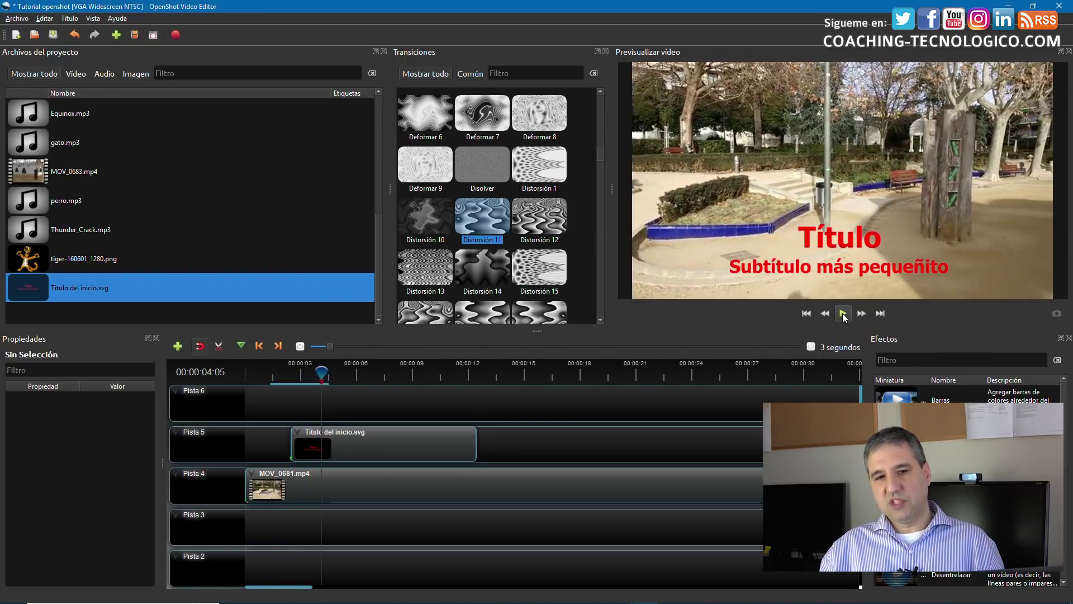
With the timeline scale at 1 second, check the title's position at 00:00:02:15 and 00:00:03:19.
drag(322, 372, 291, 368)
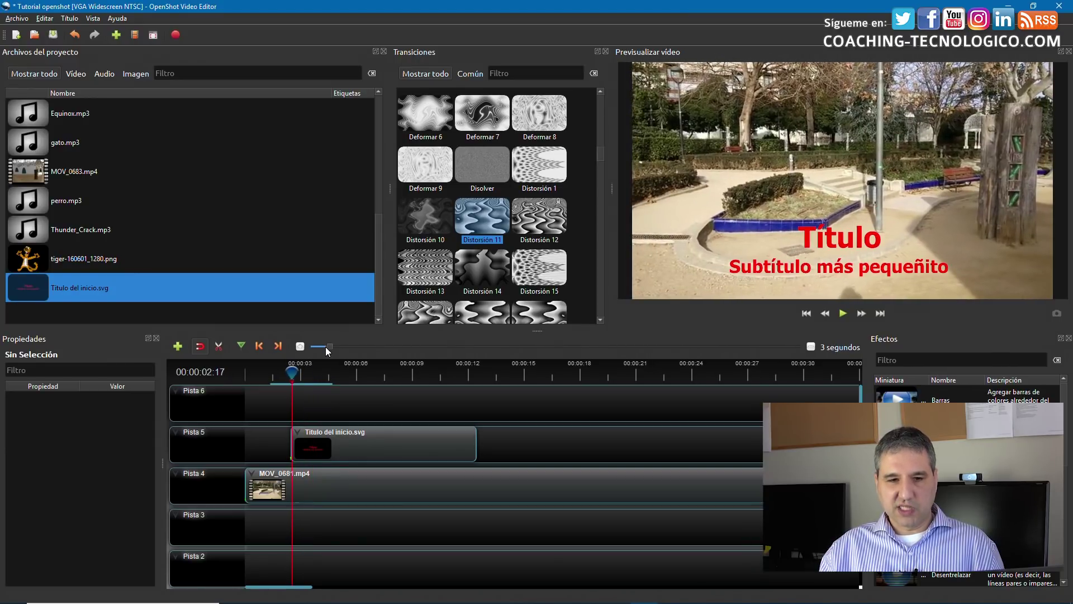
drag(328, 347, 317, 346)
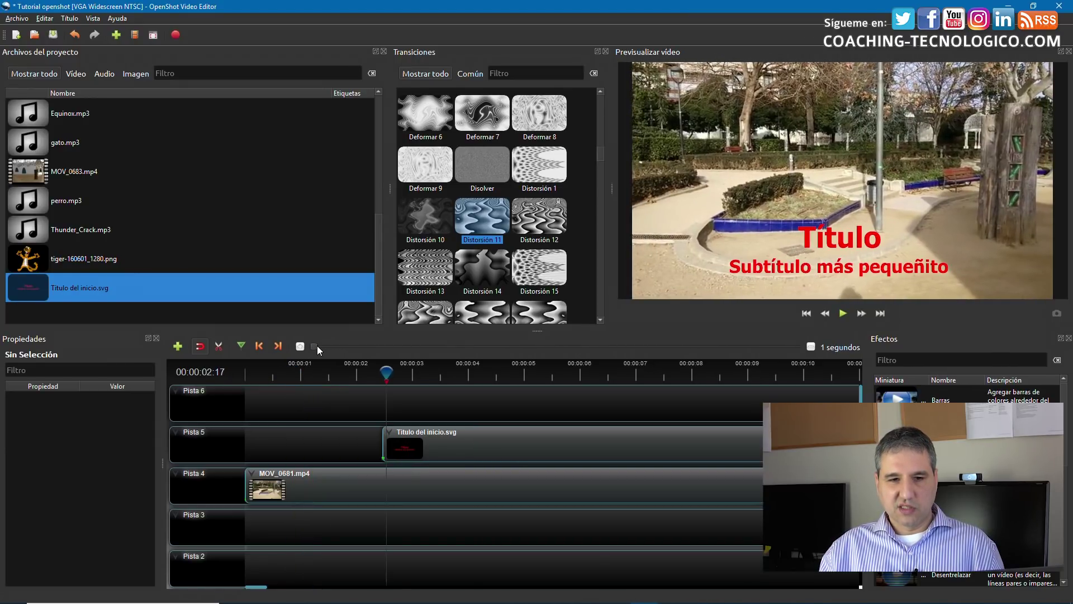
drag(389, 375, 383, 373)
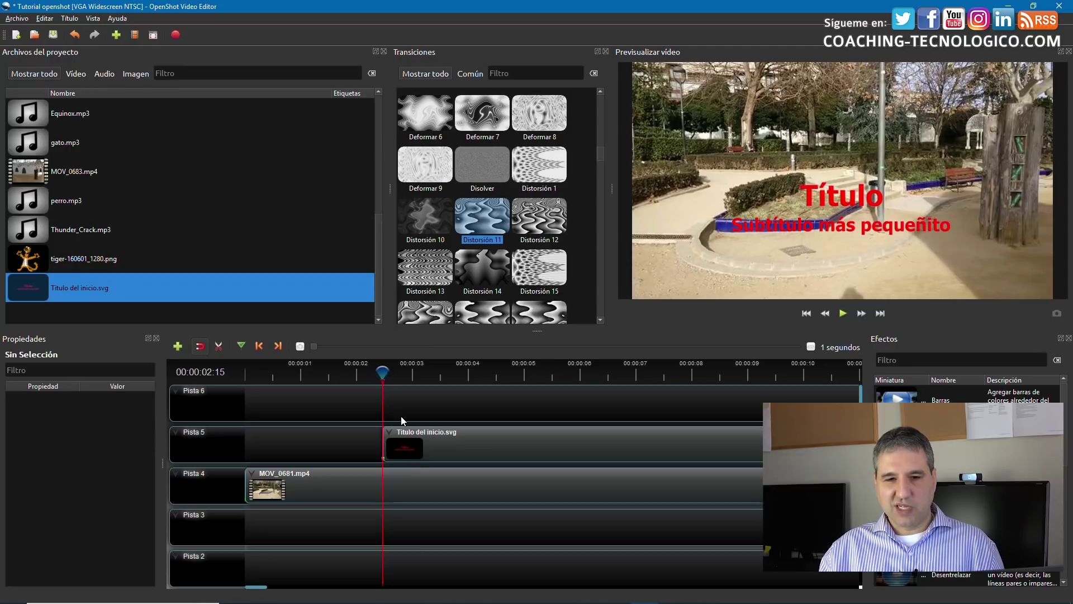
click(412, 448)
right_click(411, 447)
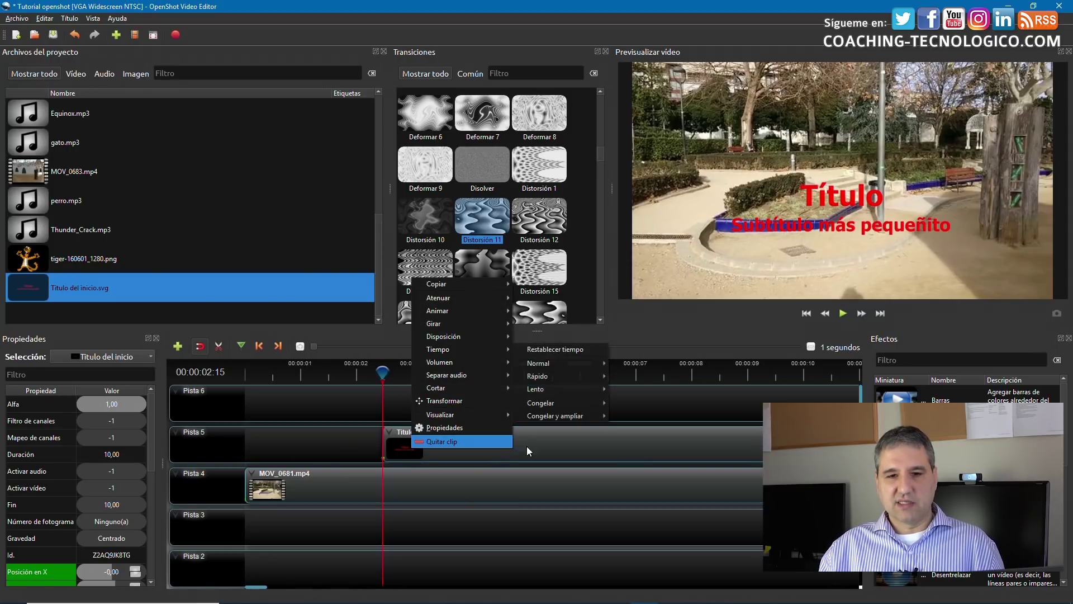
click(571, 440)
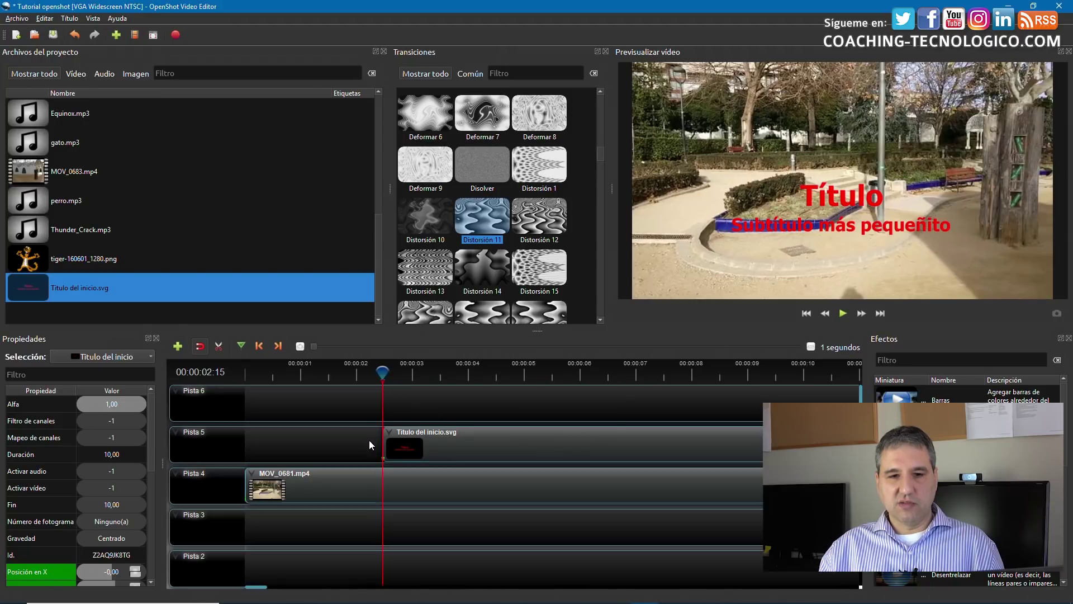
drag(382, 377, 447, 411)
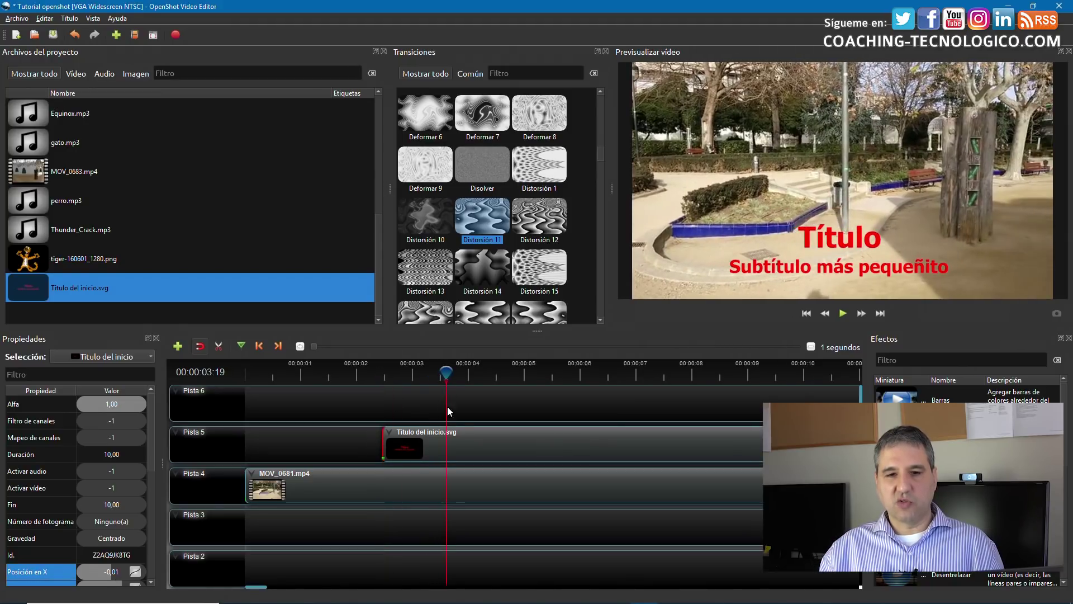
right_click(447, 444)
mouse_move(475, 385)
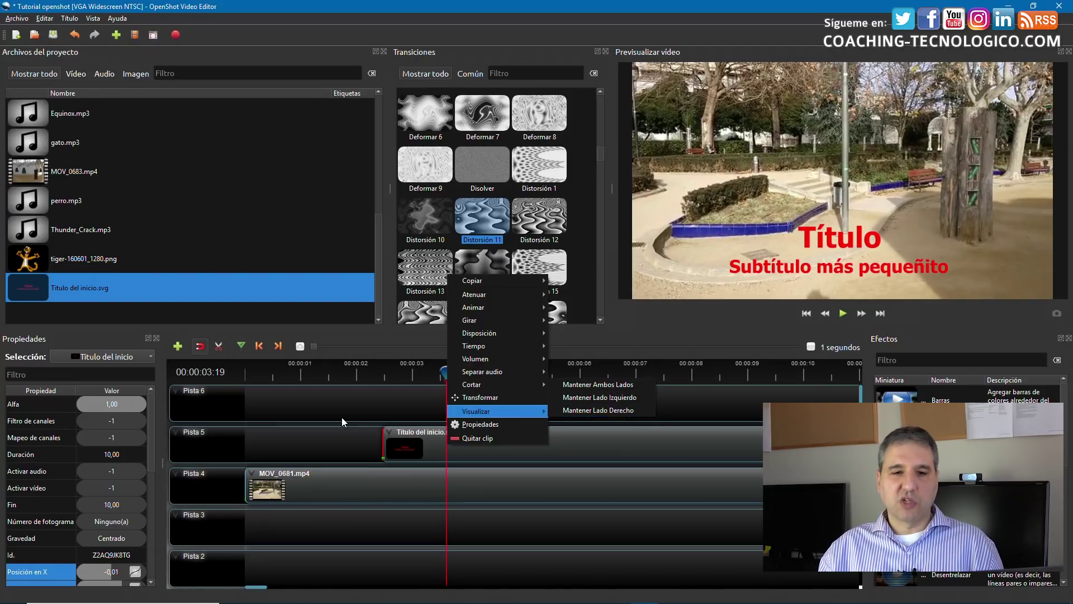
click(339, 437)
Trim the title clip on Pista 5 to start at about 4.4 seconds and end at about 8 seconds.
drag(384, 448, 490, 446)
drag(446, 374, 552, 381)
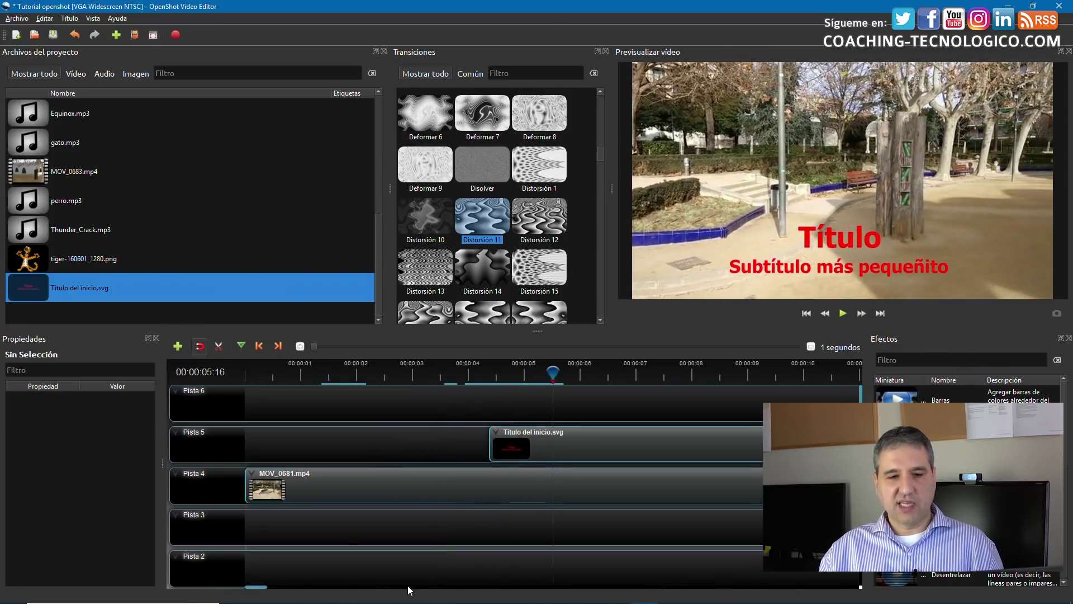
mouse_move(267, 587)
mouse_down()
mouse_move(300, 585)
mouse_move(277, 582)
mouse_up()
drag(315, 347, 329, 347)
drag(305, 587, 276, 599)
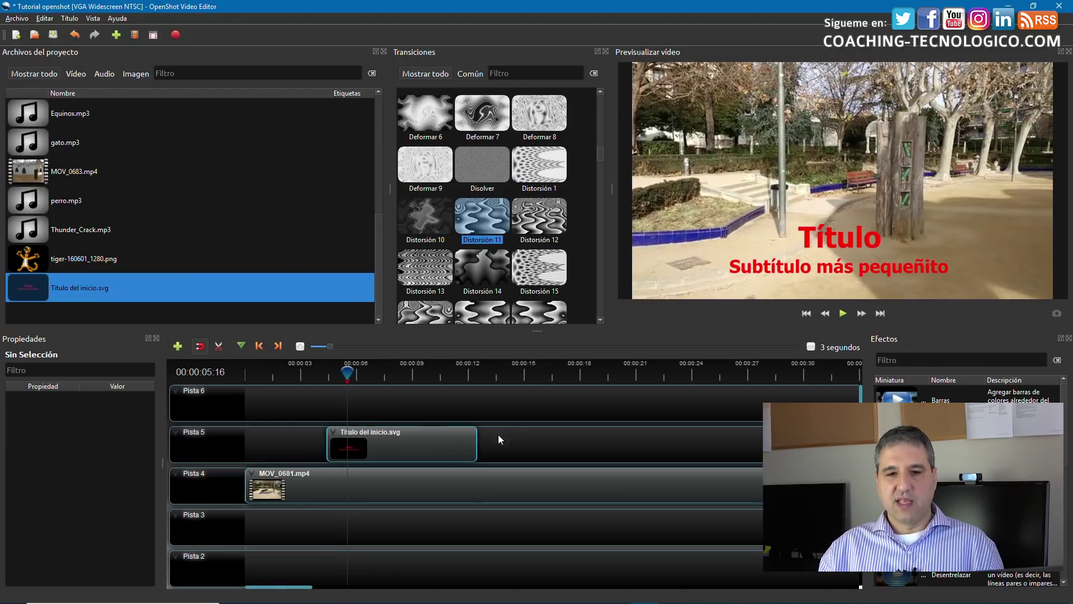
drag(476, 442, 393, 441)
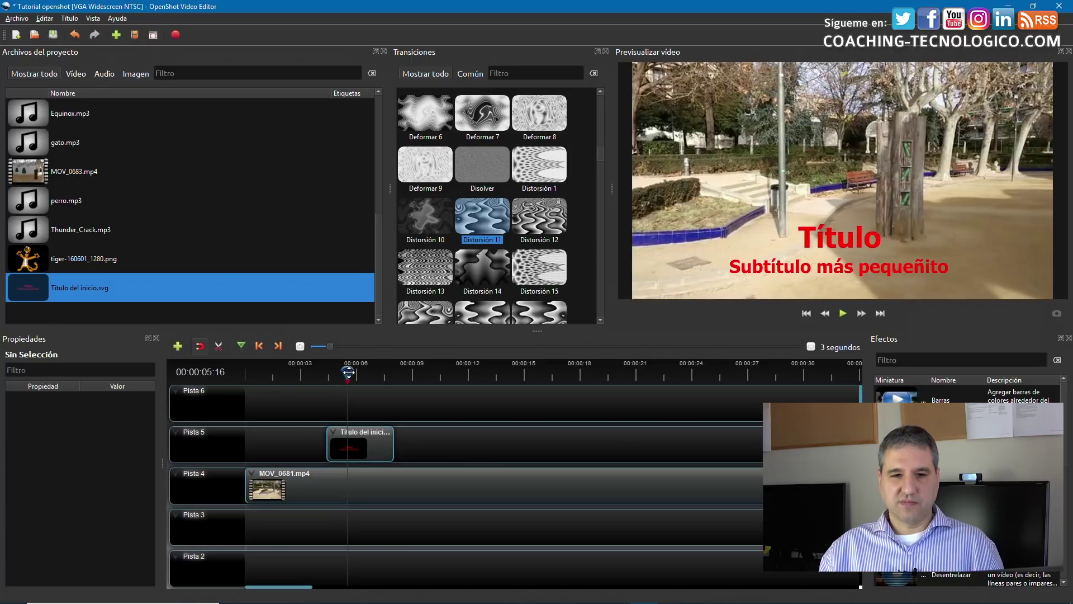
Play the timeline from just before the trimmed title to past its end, and return the playhead to 00:00:04:17.
click(302, 378)
drag(302, 378, 297, 377)
click(842, 314)
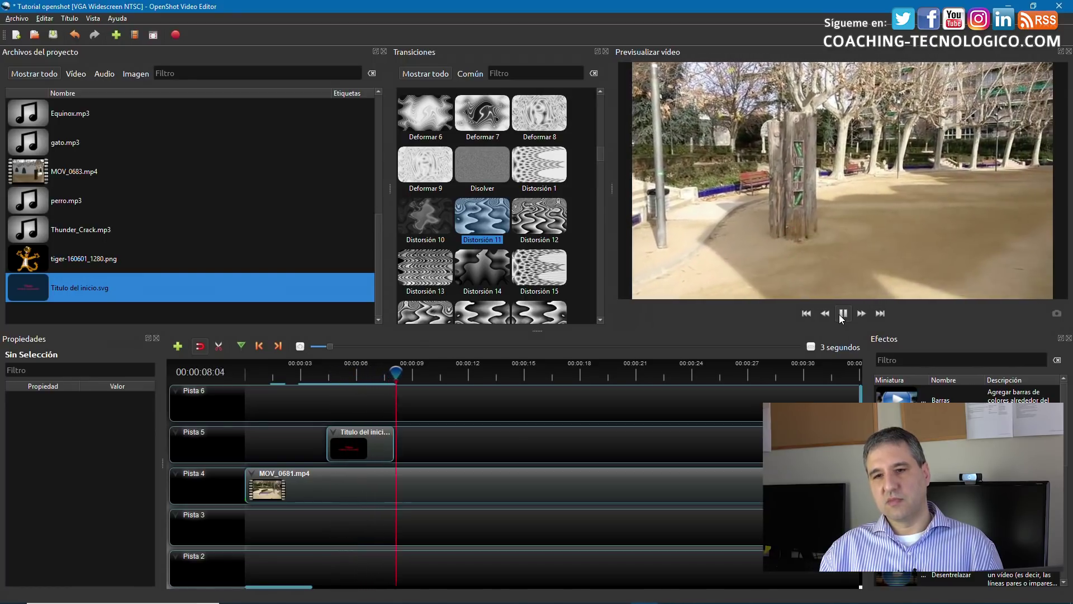
click(841, 316)
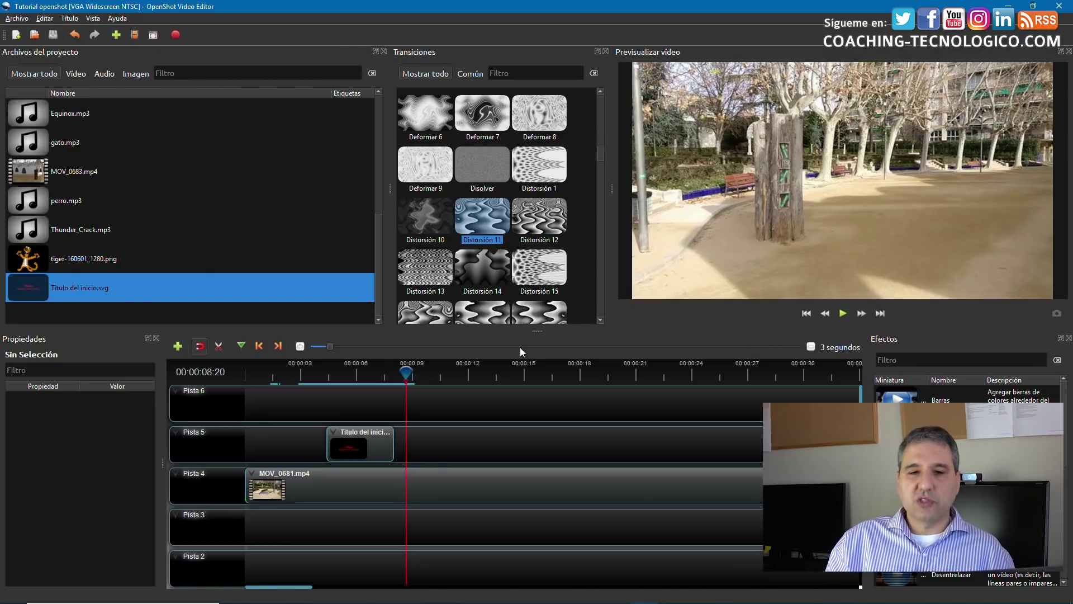
drag(415, 373, 330, 375)
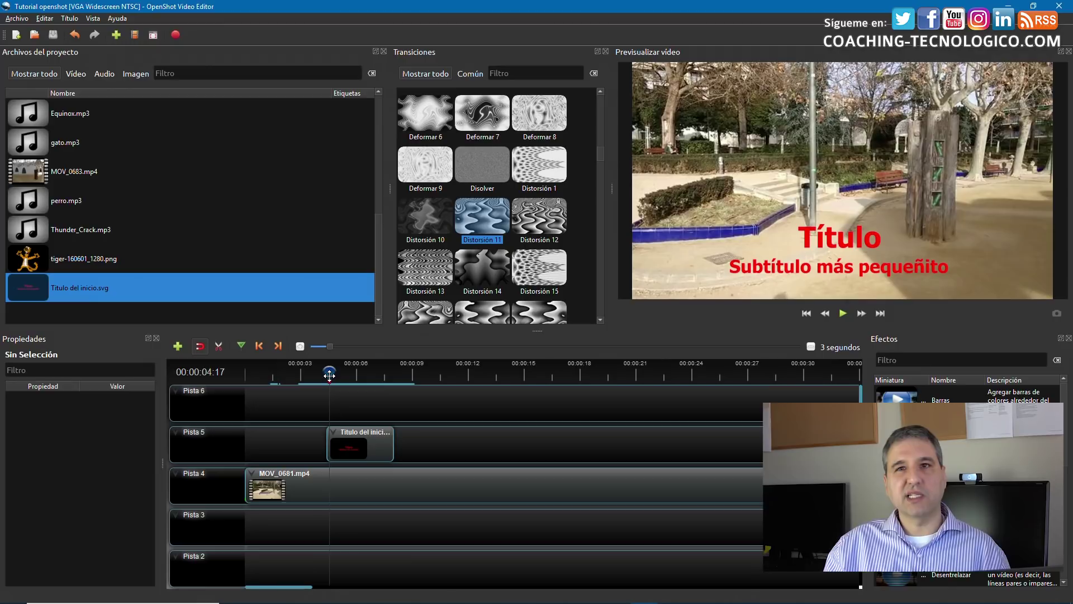
Apply the slow fade in and out (Atenuar entrada y salida, lento) to the entire title clip on Pista 5.
right_click(338, 442)
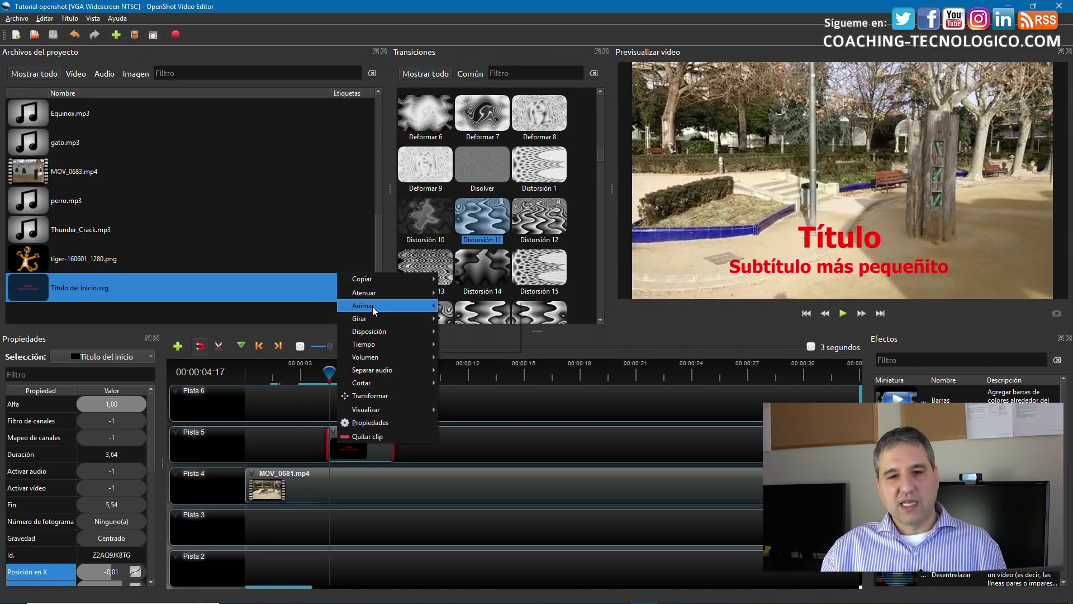
mouse_move(371, 352)
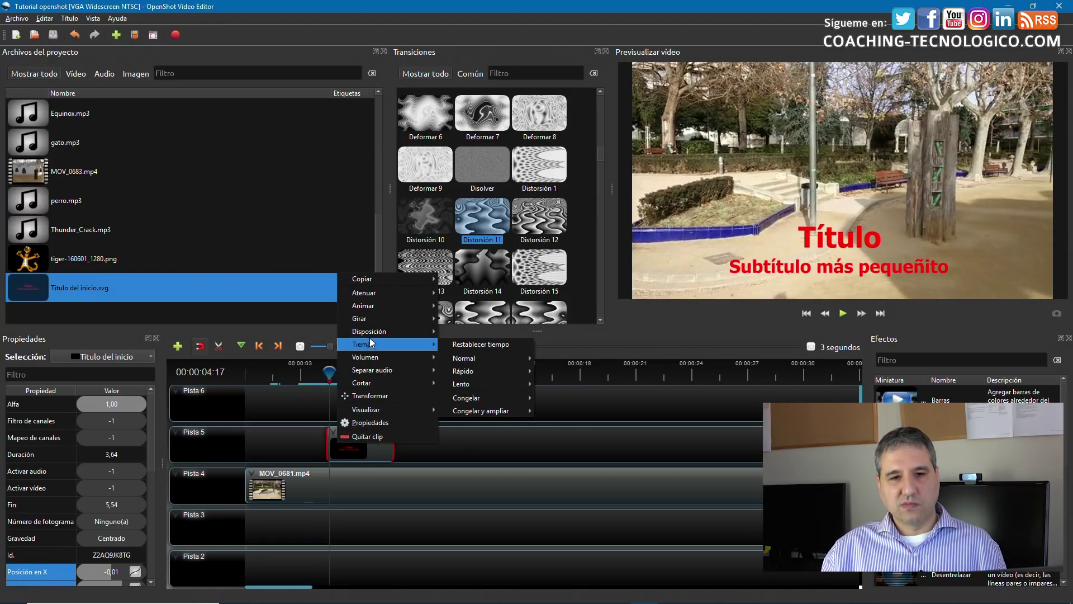
mouse_move(391, 293)
mouse_move(483, 313)
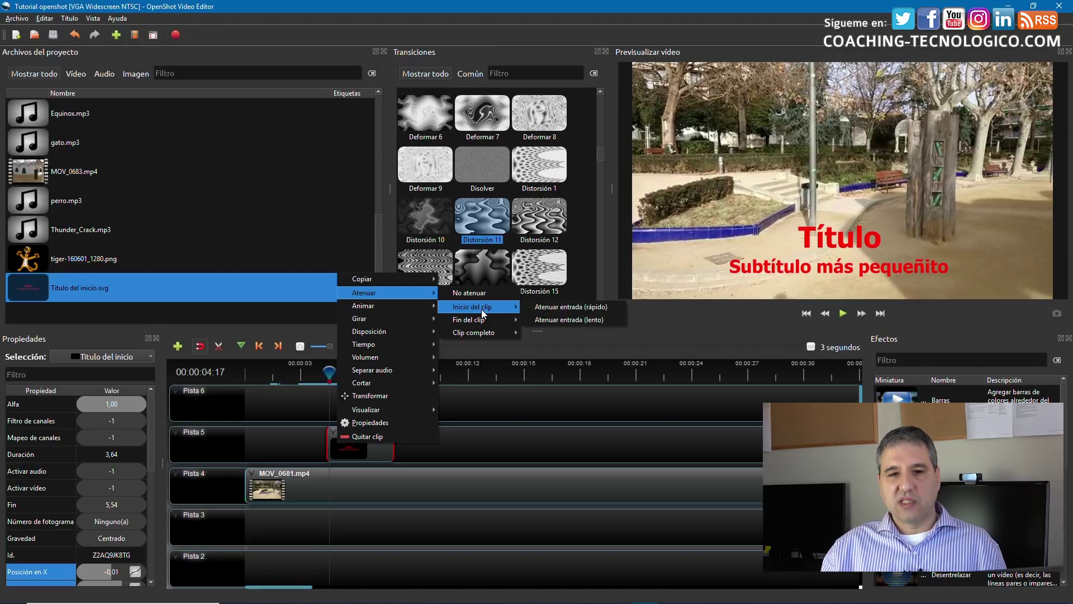
mouse_move(482, 333)
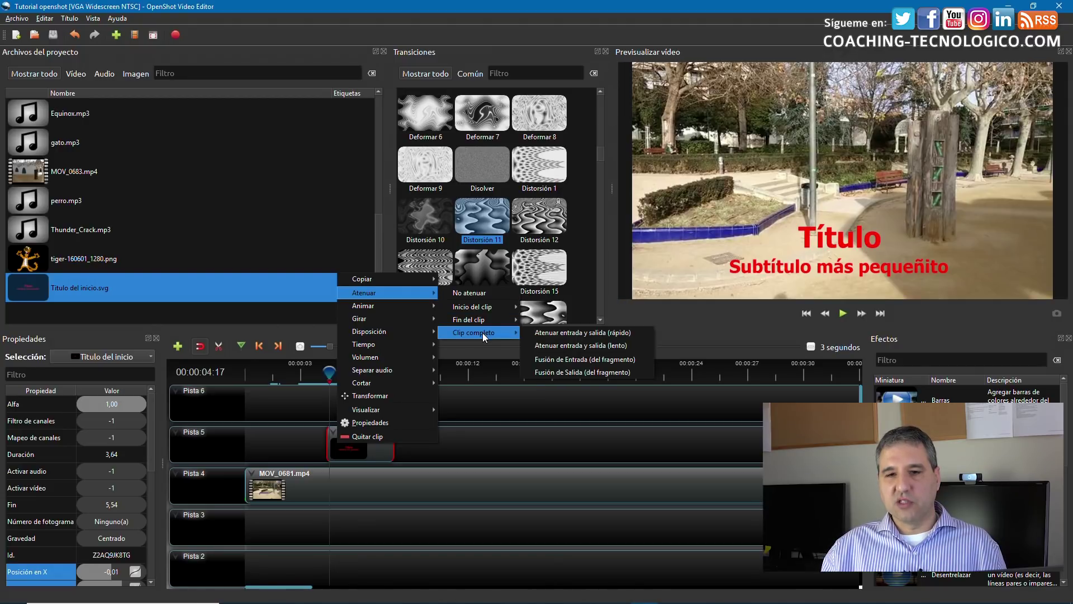
click(565, 344)
Play the timeline from 00:00:02:28 to past the end of the title to preview its fades.
drag(323, 367, 299, 370)
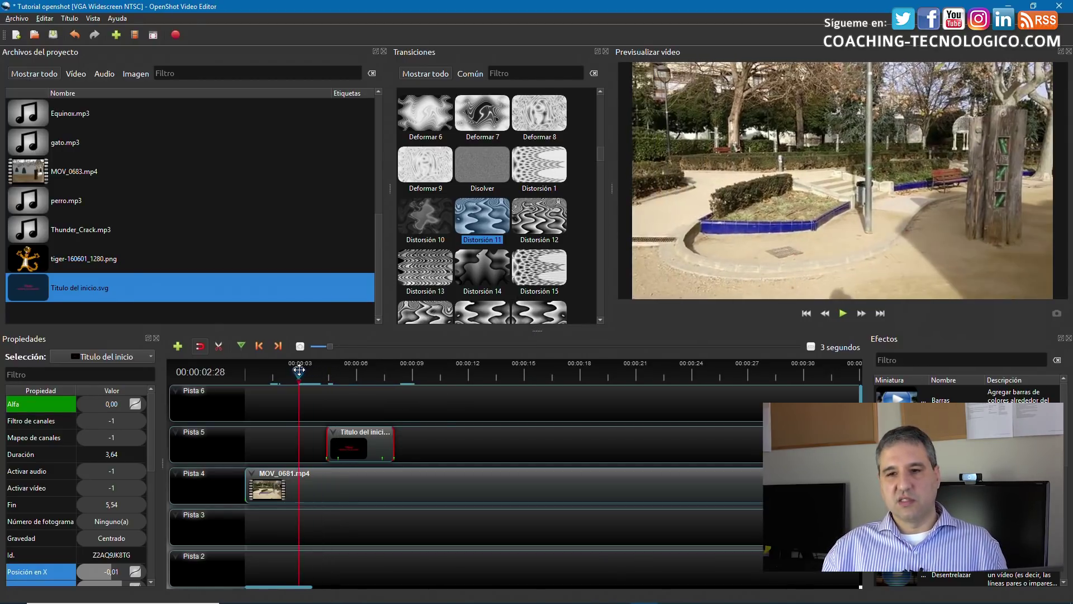
click(844, 313)
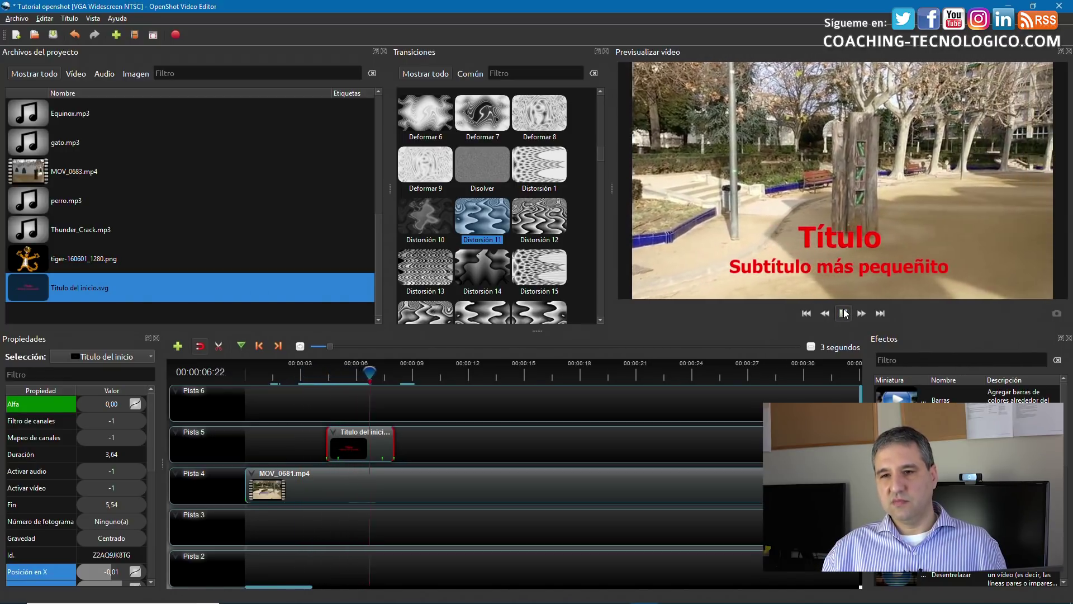
click(844, 313)
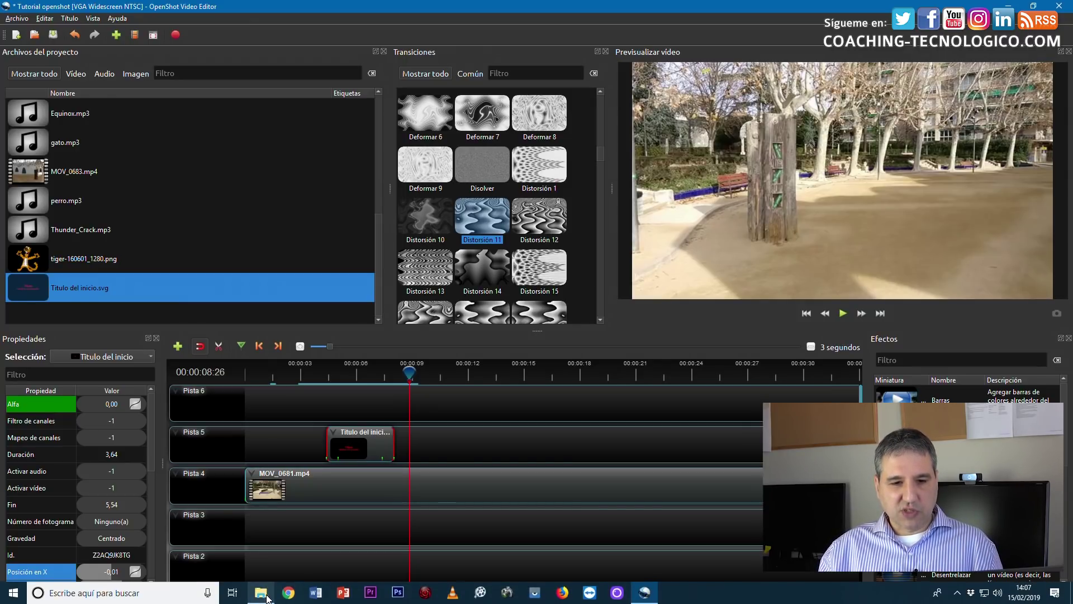
Switch to Chrome, search Google for inkscape, and open the official Inkscape: Draw Freely website.
click(287, 593)
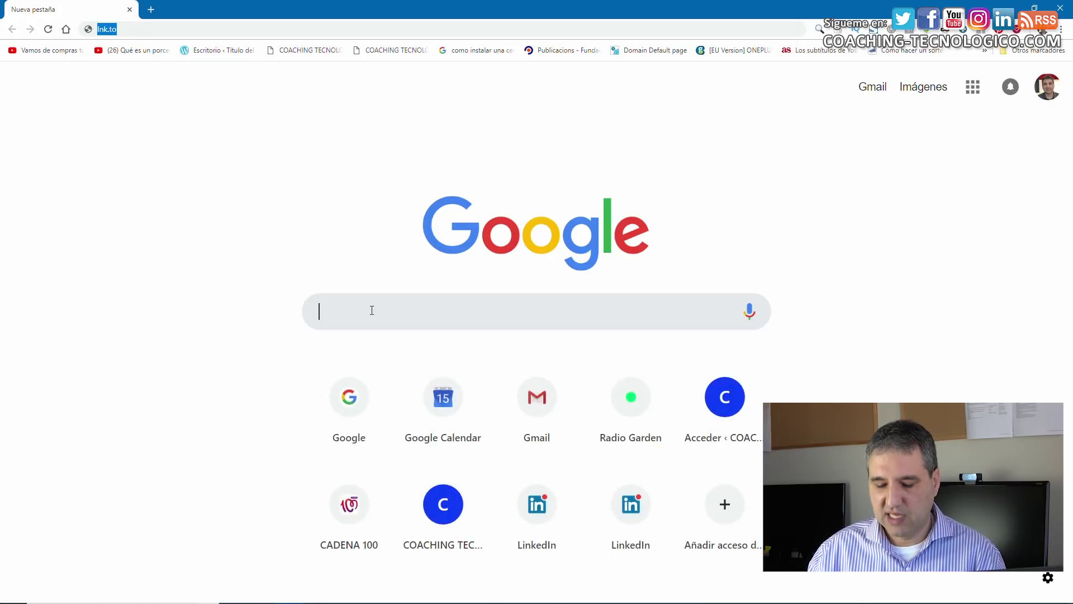
text(lnkso)
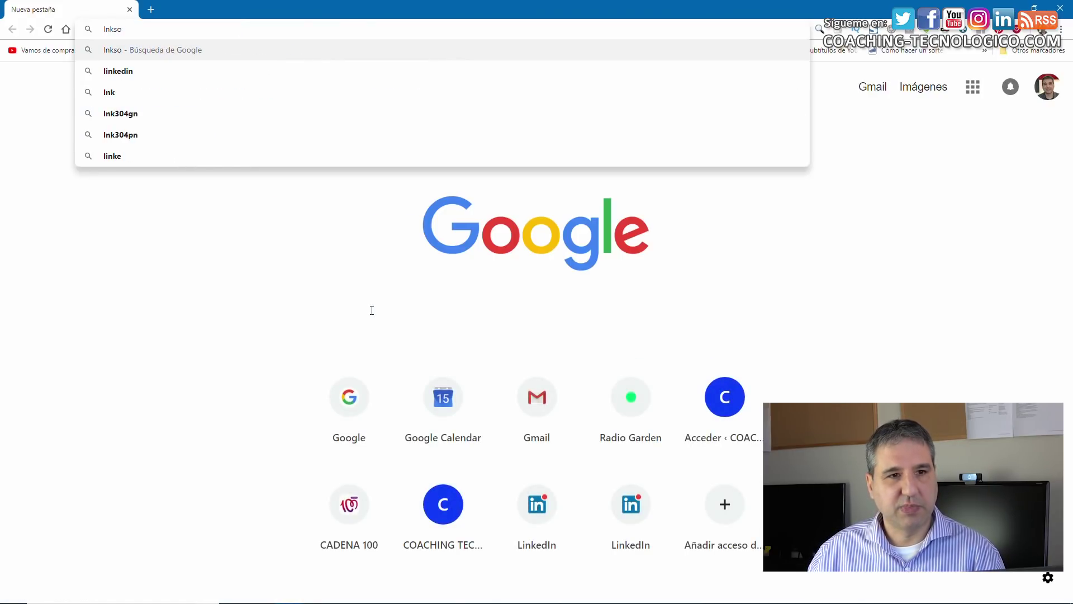
text(a¡¡¡)
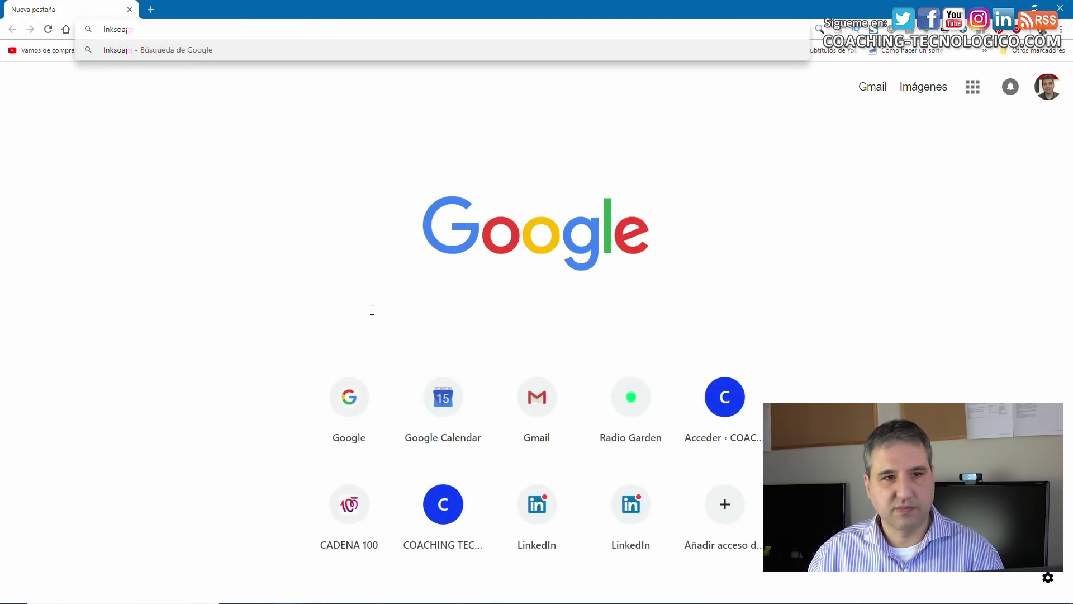
key(BackSpace)
key(BackSpace)
key(BackSpace)
key(BackSpace)
key(BackSpace)
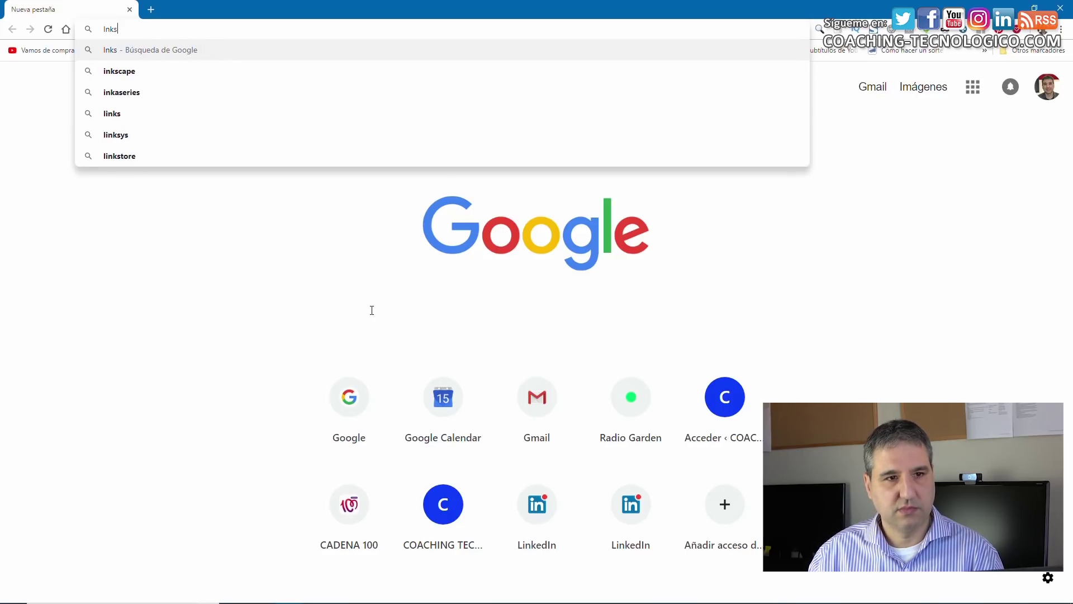
key(Down)
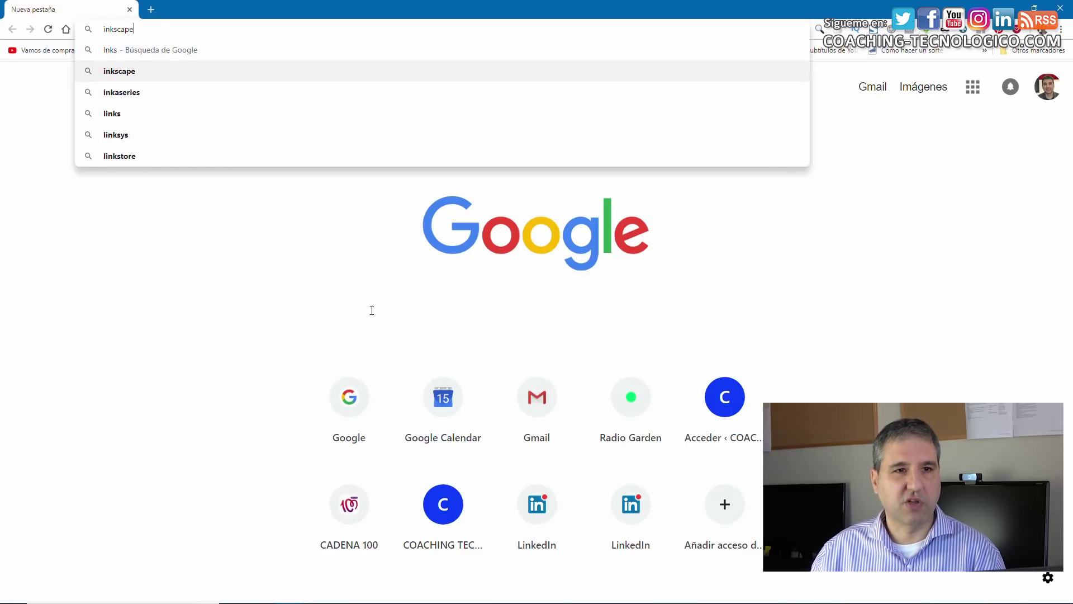
key(Return)
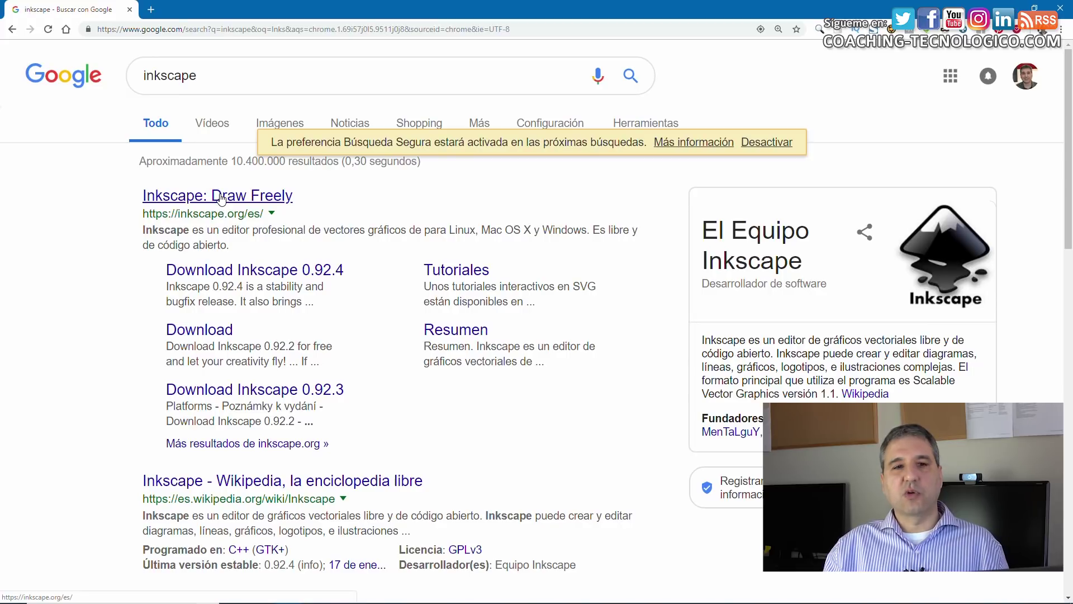
click(221, 197)
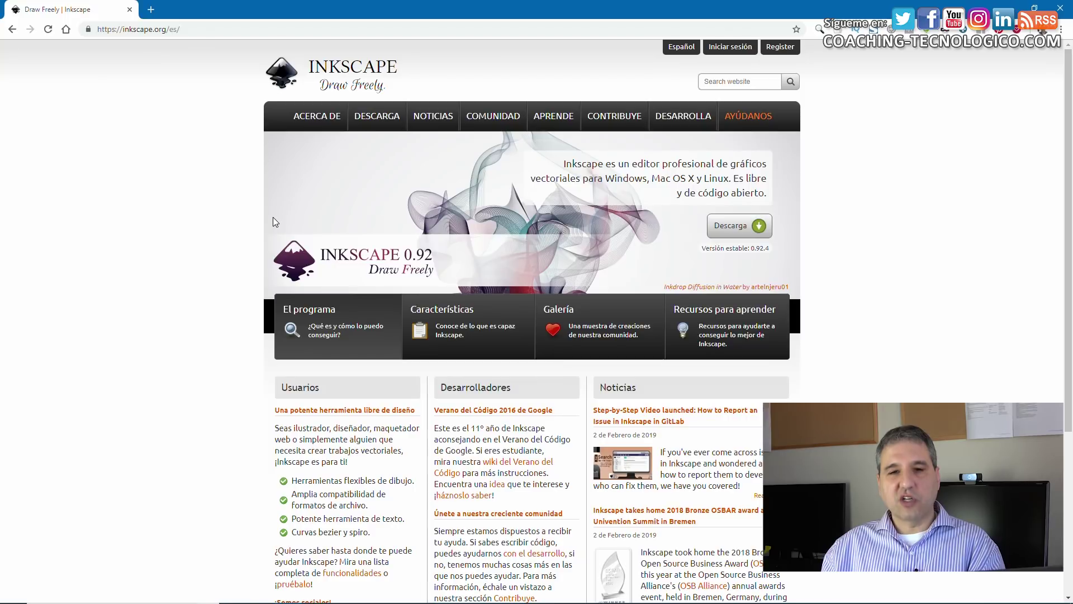
Switch back to OpenShot, split MOV_0681.mp4 on Pista 4 at 00:00:08:26 keeping both sides, and delete the second piece.
key(alt+Tab)
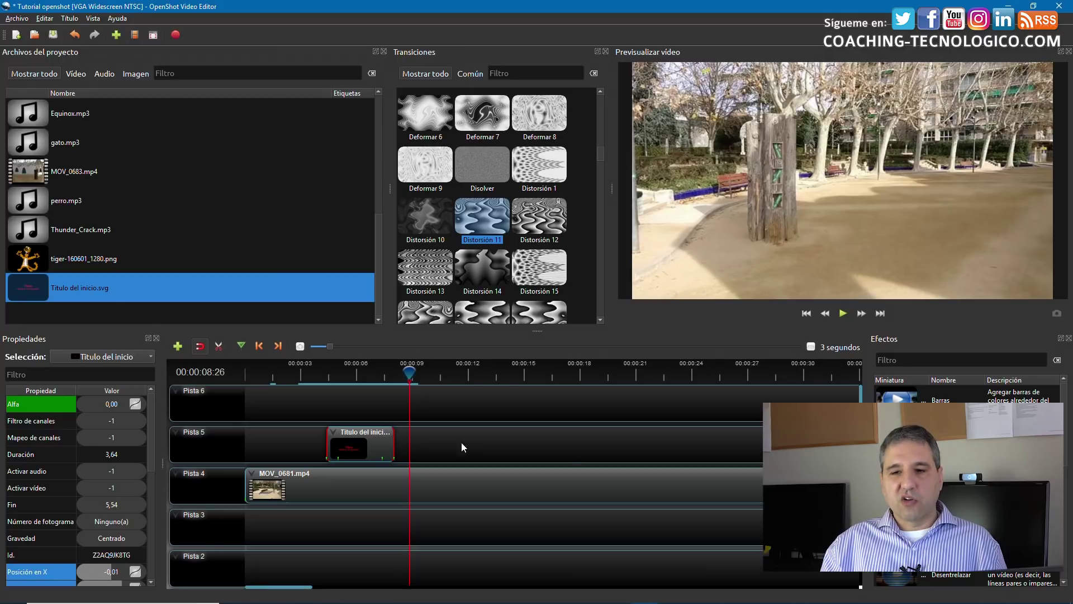
click(8, 21)
click(435, 471)
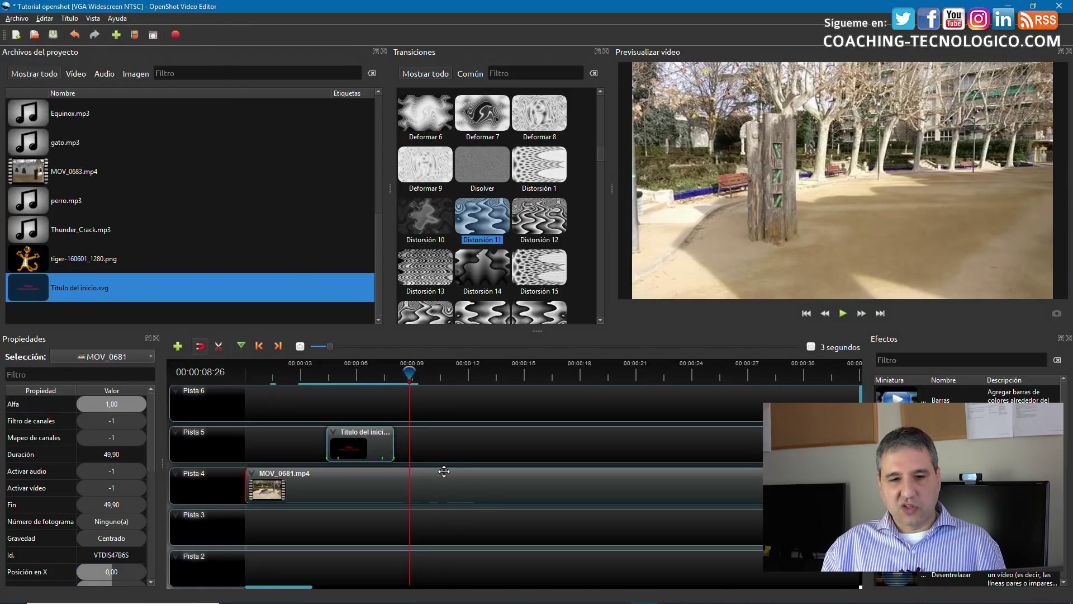
right_click(444, 471)
mouse_move(505, 413)
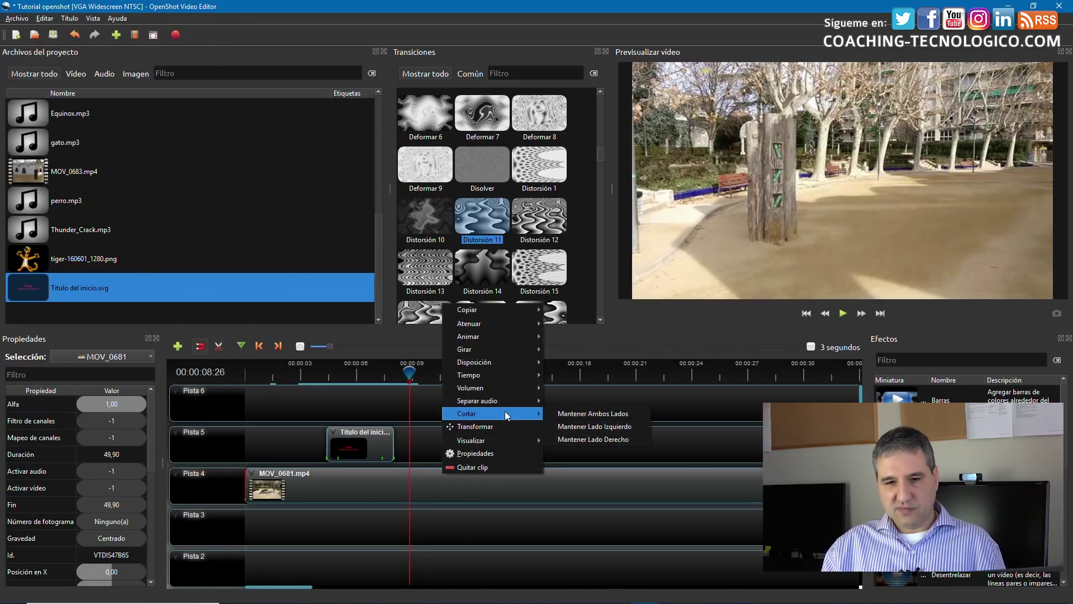
click(589, 415)
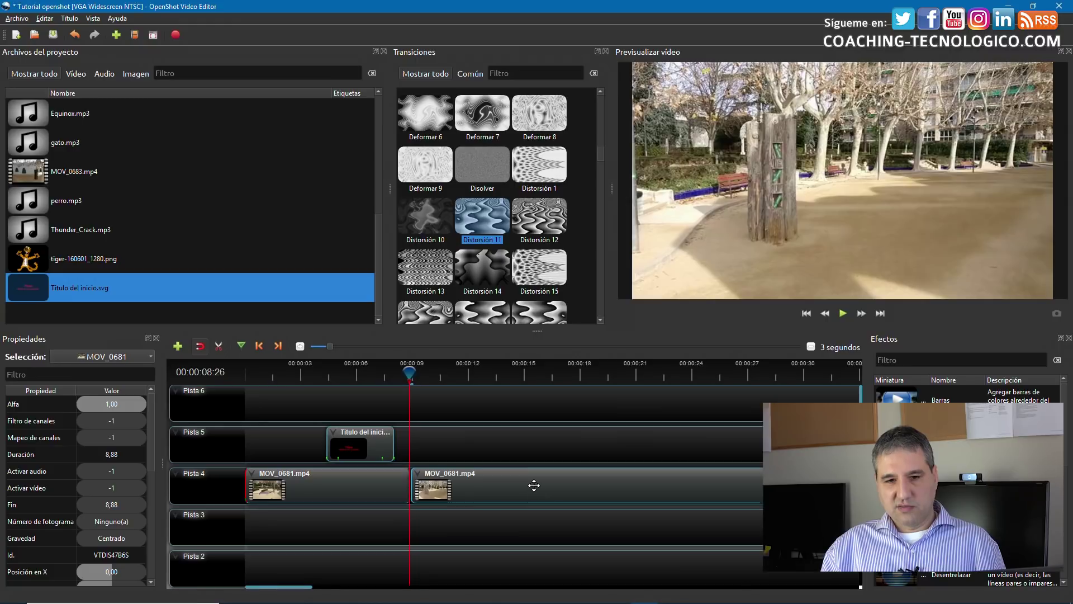
key(Delete)
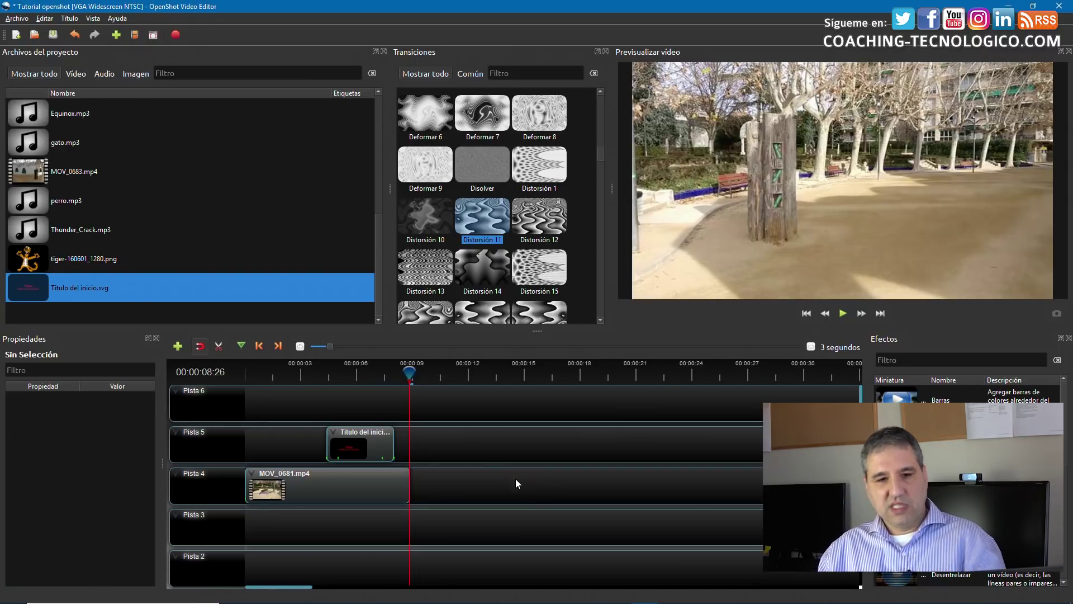
Select the title clip on Pista 5 and move the playhead to 00:00:05:10 to view the title.
click(373, 435)
click(369, 370)
drag(363, 368, 343, 370)
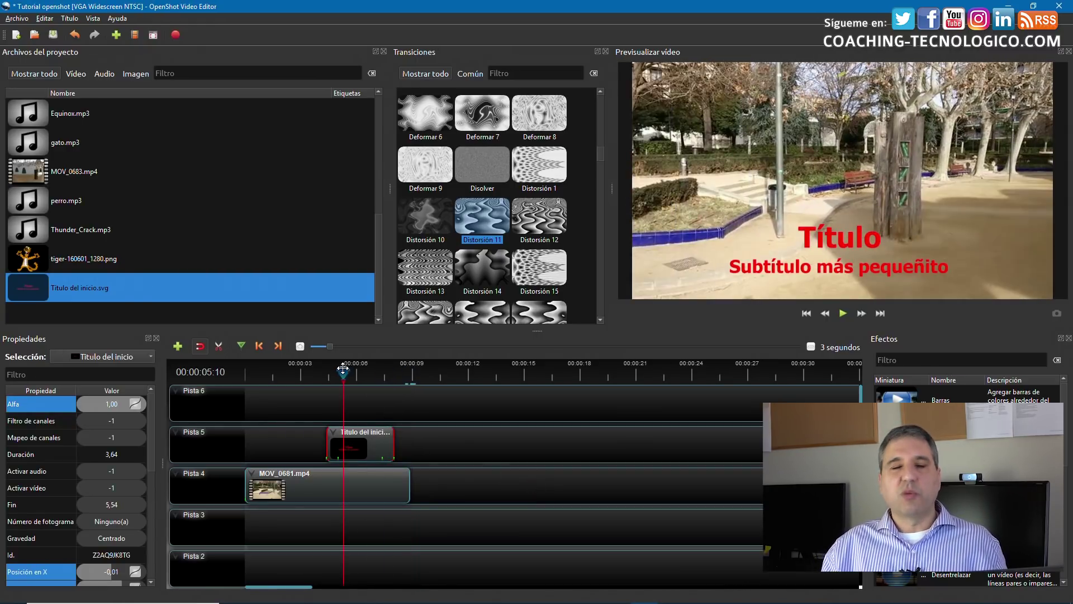
Open the video export settings and set the video profile to VGA Widescreen NTSC (854x480).
click(19, 22)
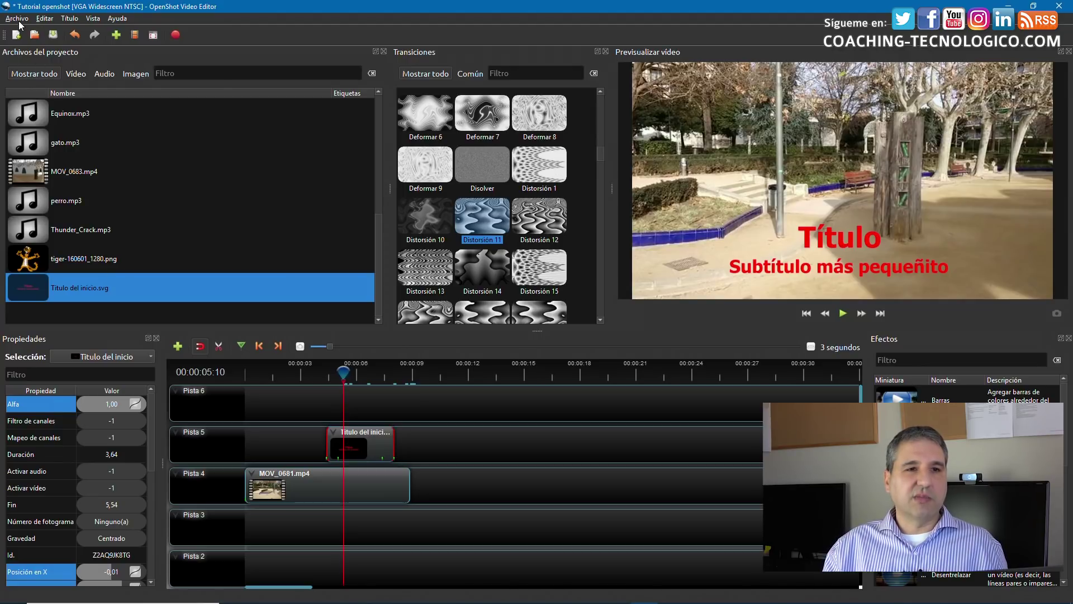
click(38, 122)
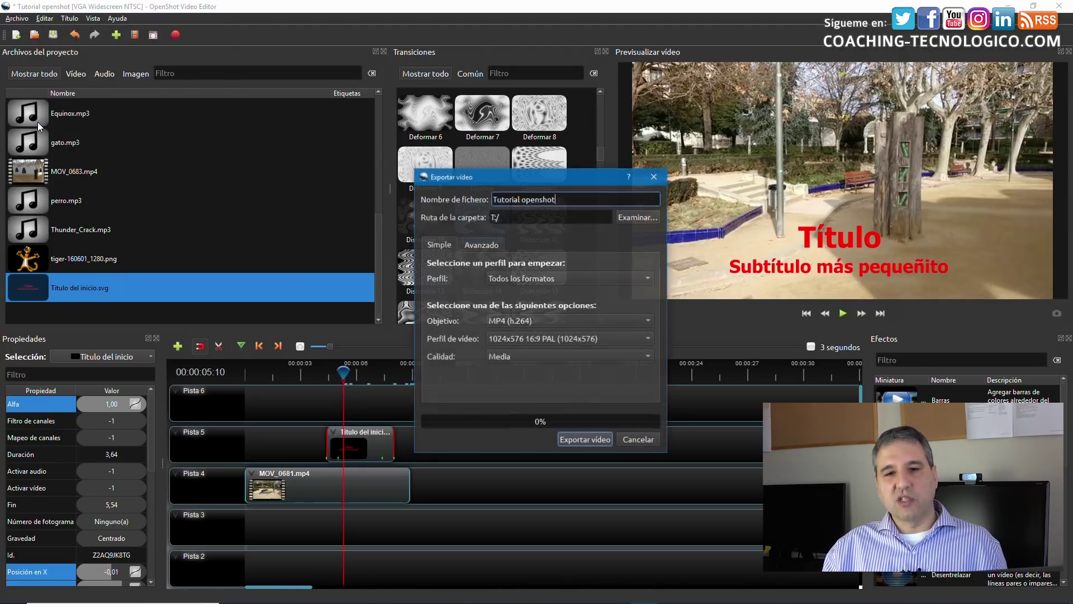
click(591, 341)
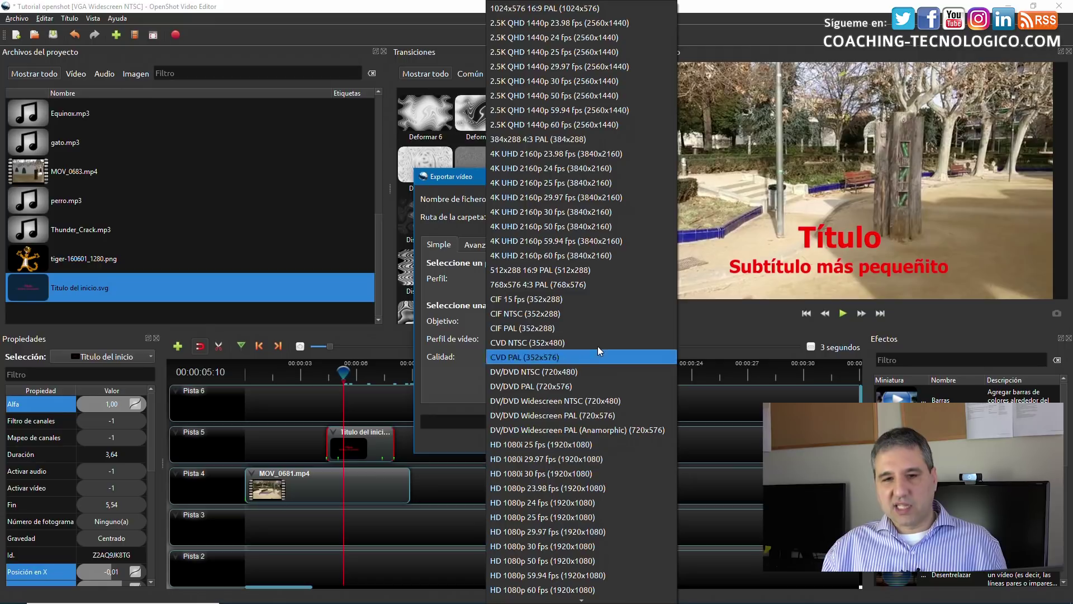
scroll(592, 310, down, 3)
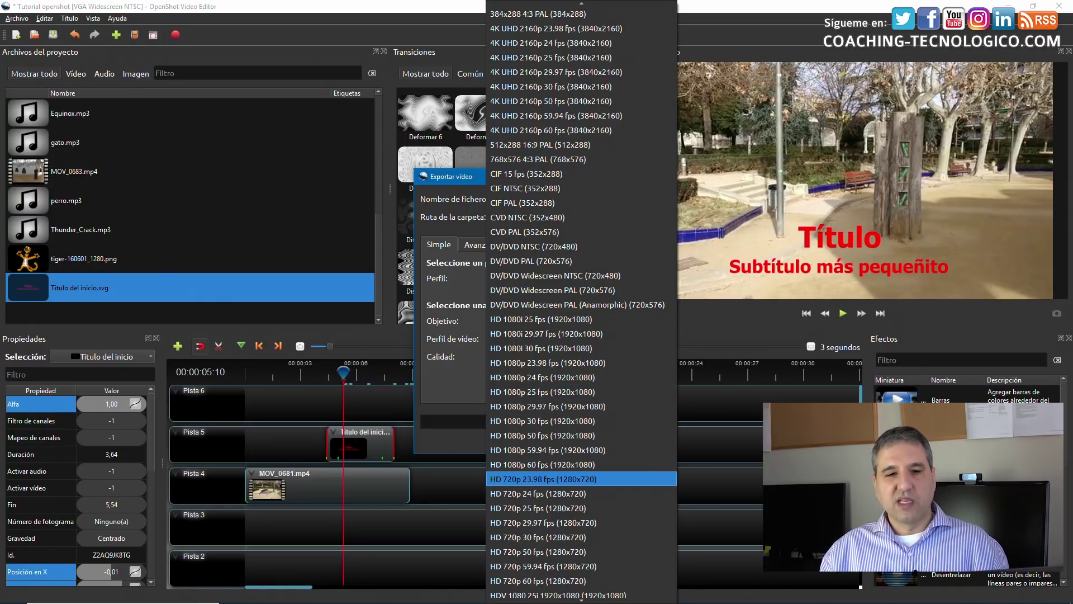
click(397, 488)
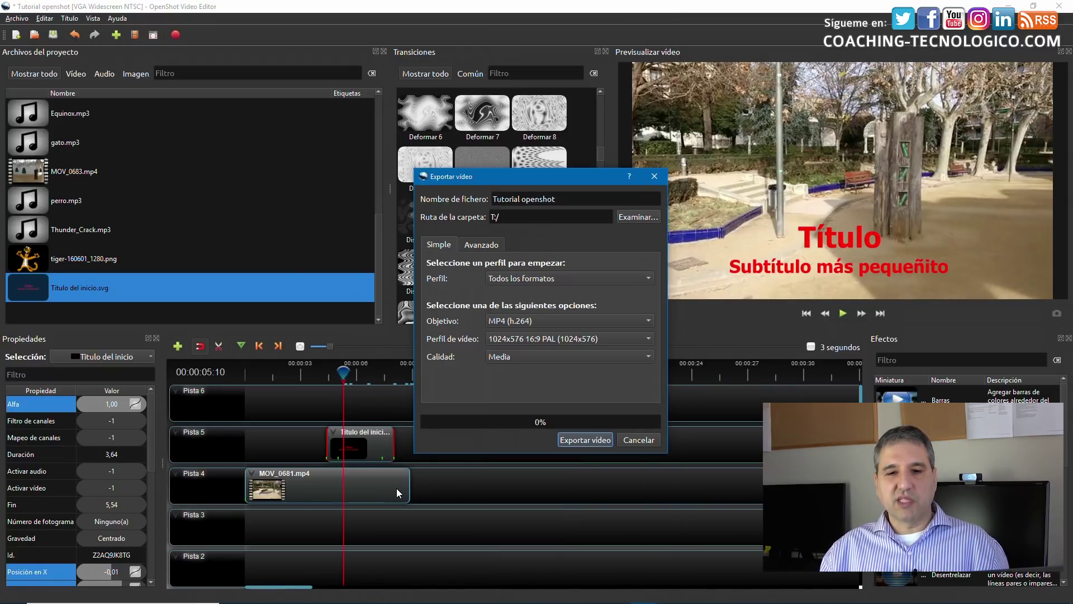
click(584, 339)
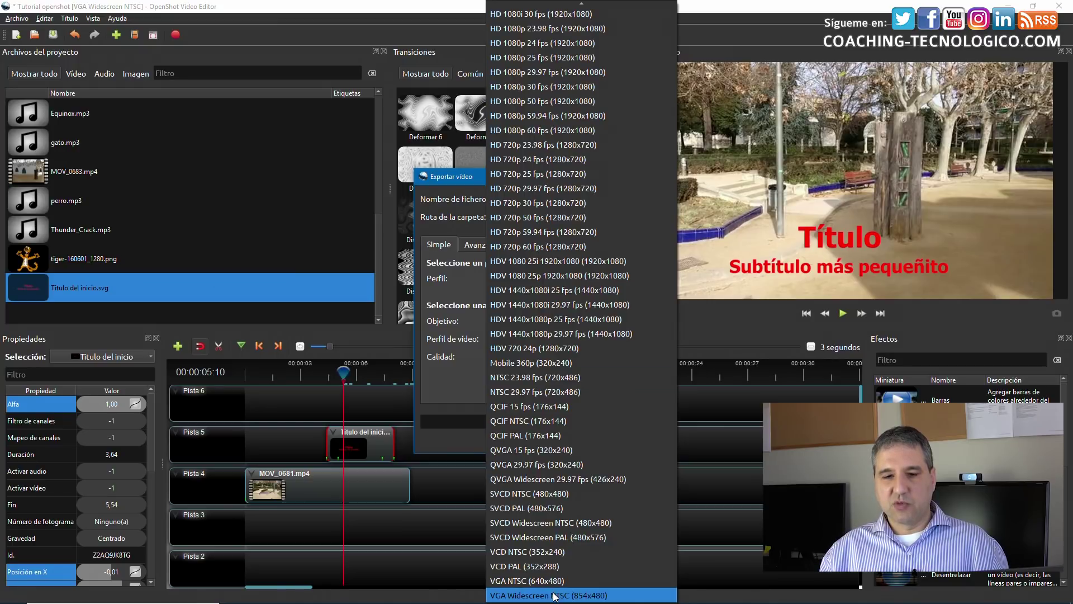
click(555, 595)
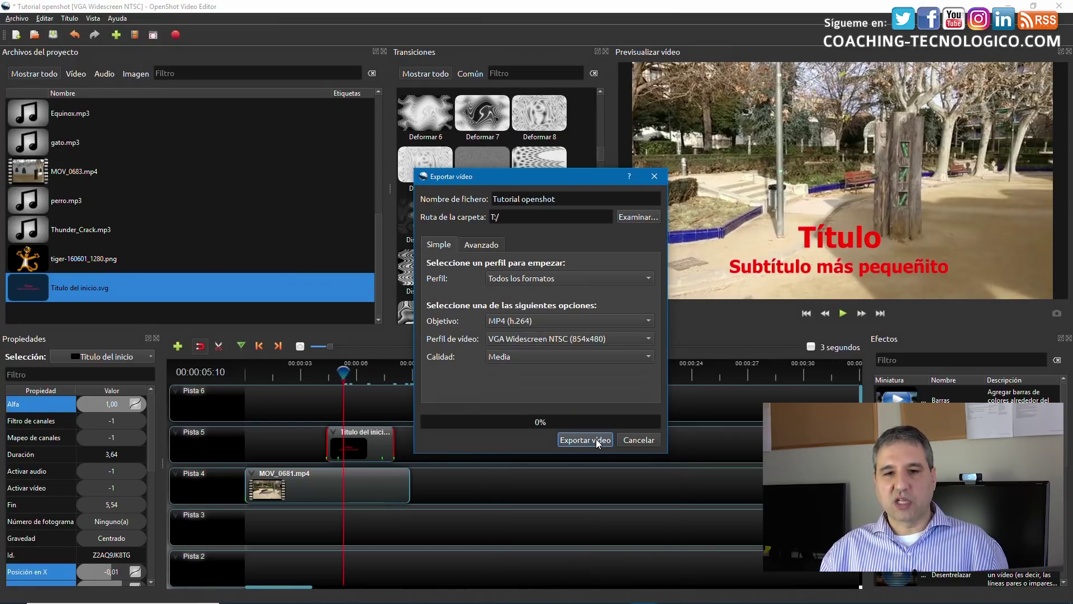
Keep MP4 (h.264) as the target, set the quality to Alta, and export the video, replacing the existing Tutorial openshot.mp4.
click(563, 323)
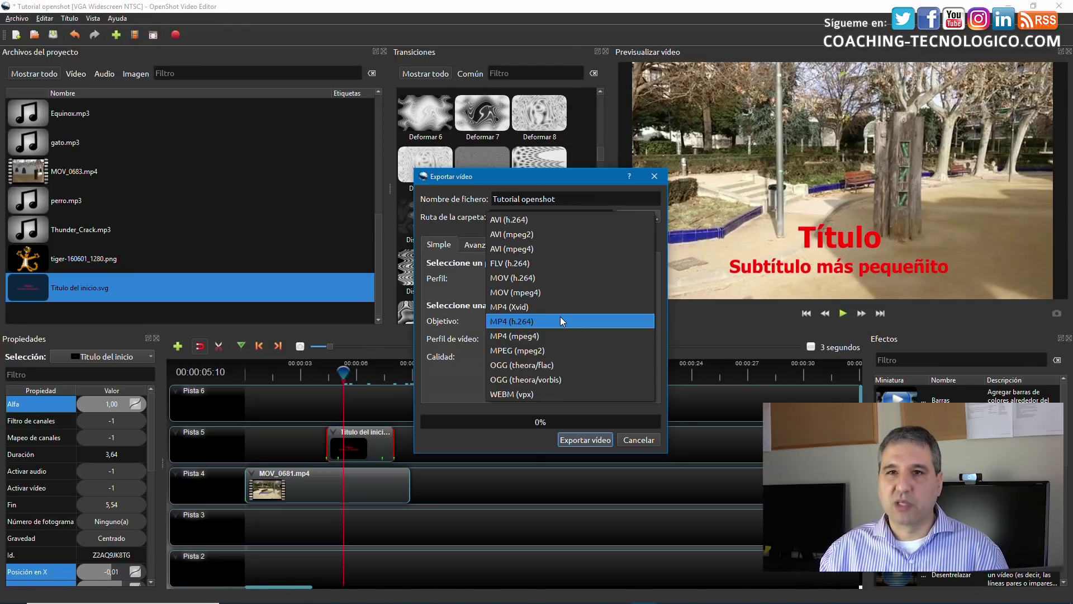
click(560, 321)
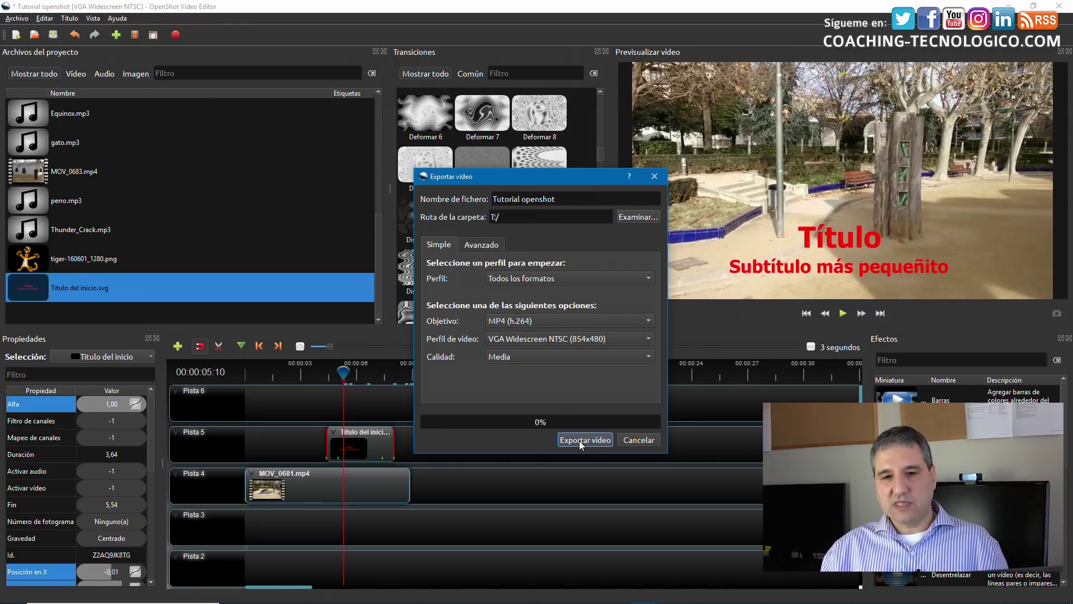
click(579, 353)
click(563, 373)
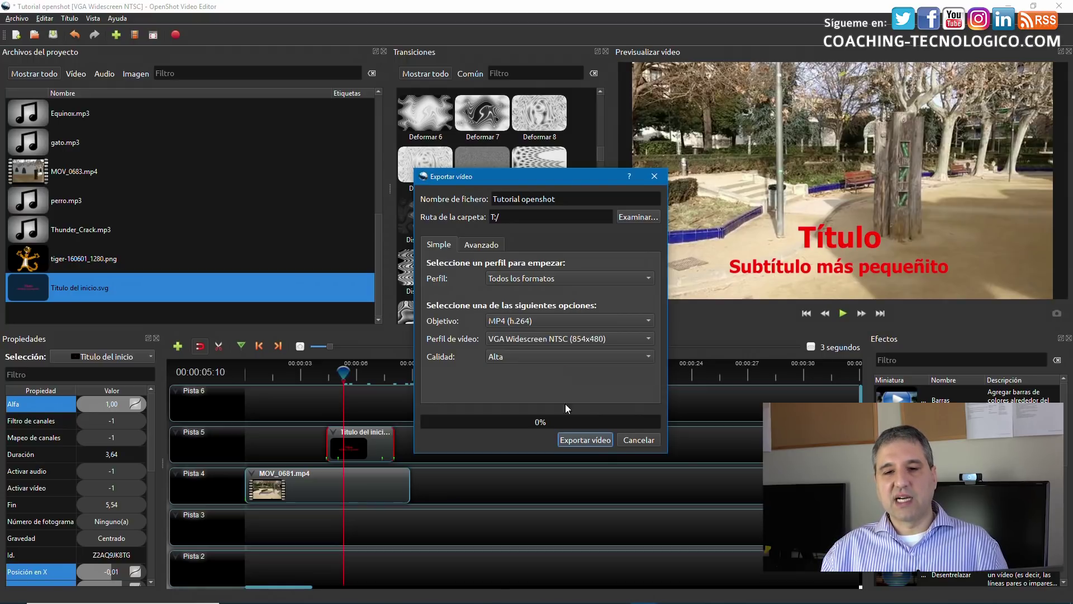
click(575, 441)
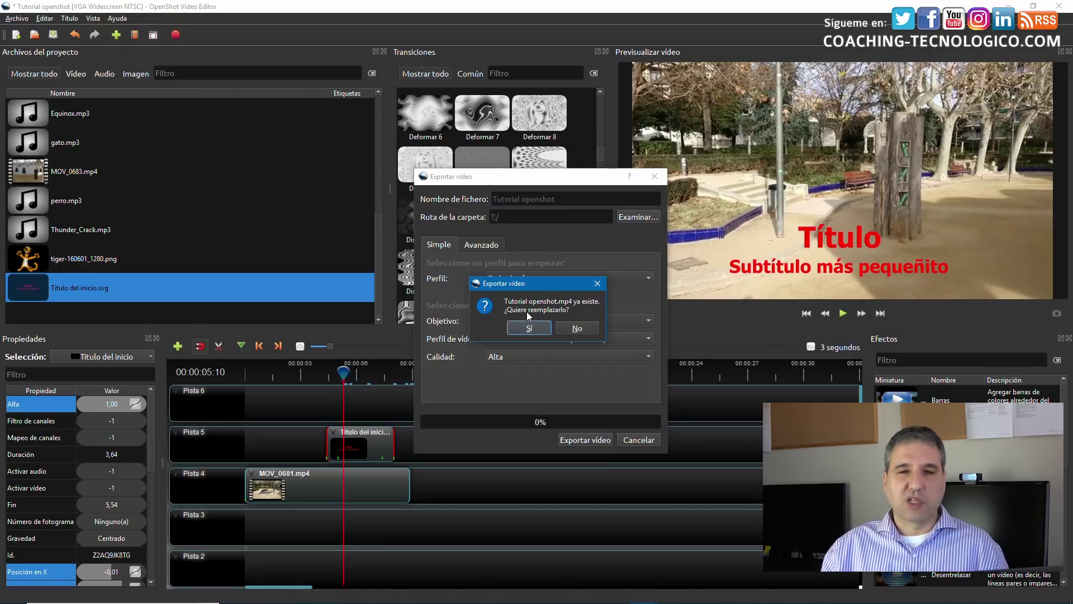
click(528, 327)
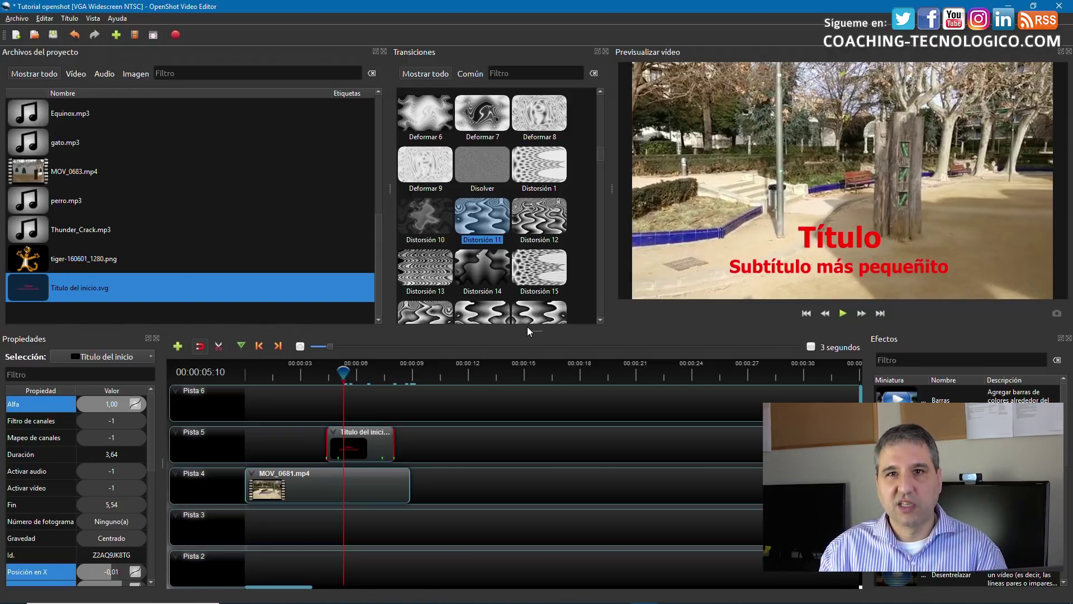
Switch to File Explorer, play the exported Tutorial openshot.mp4 in VLC, and return to OpenShot.
key(alt+Tab)
click(608, 372)
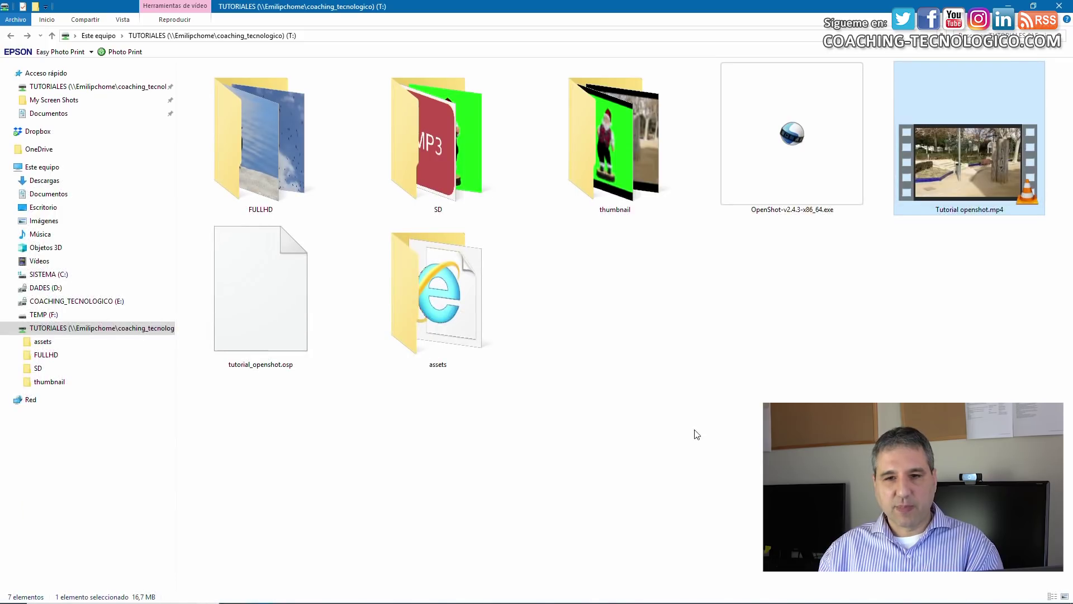
click(615, 433)
double_click(964, 179)
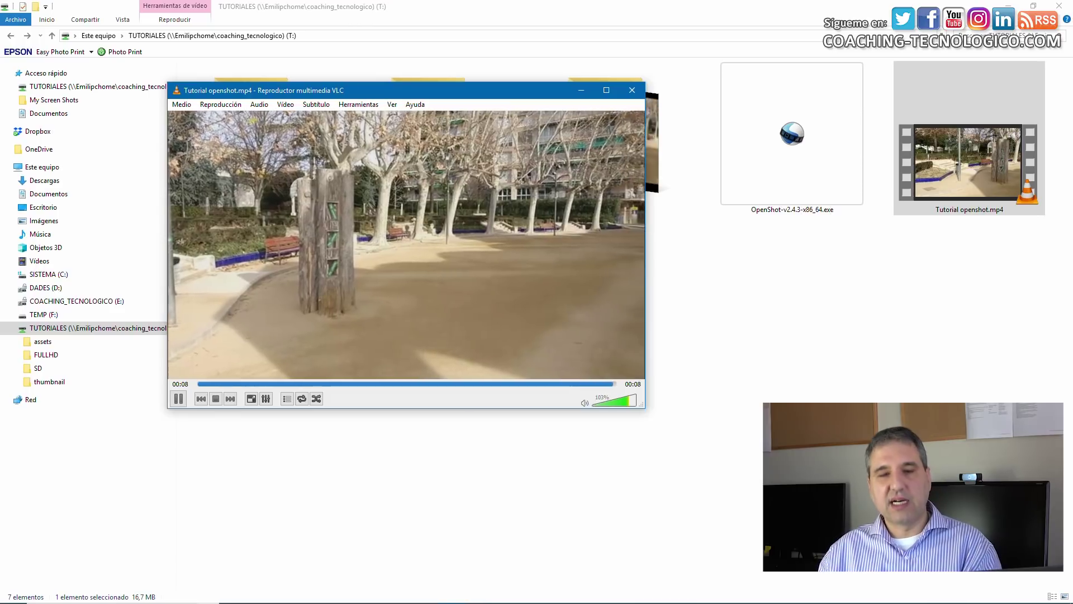
key(alt+Tab)
key(alt+Tab)
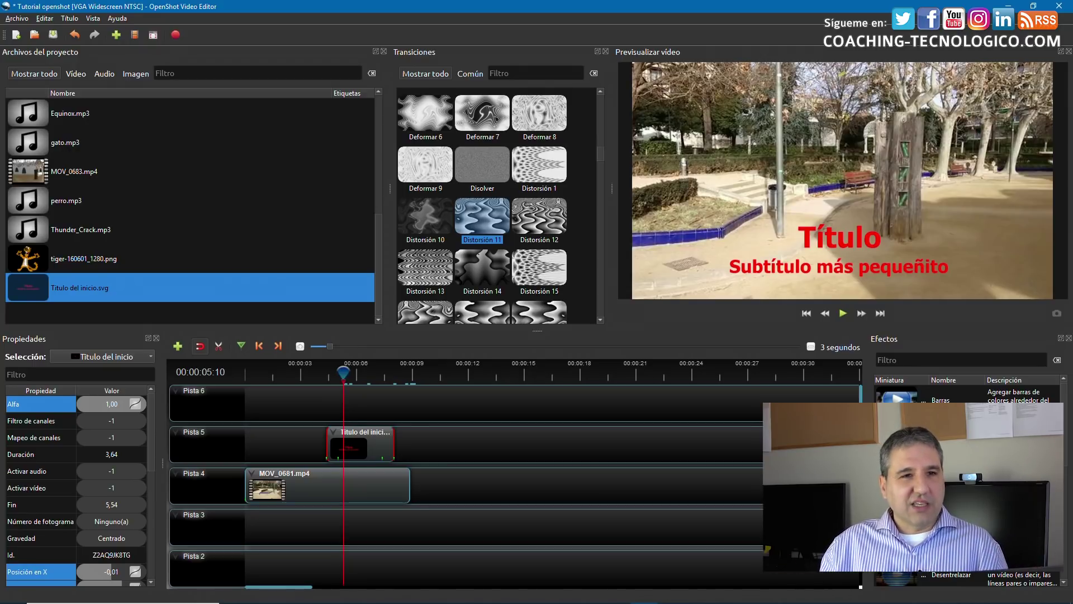
Open the preferences, review the General, Perfiles and Guardar automáticamente settings, and close the dialog.
click(120, 19)
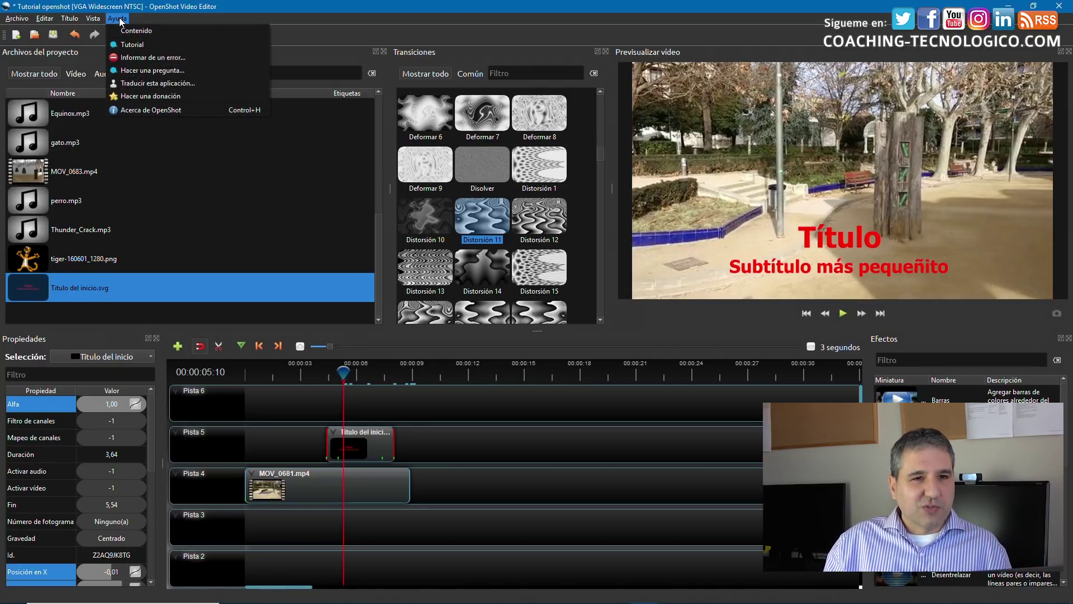
mouse_move(52, 21)
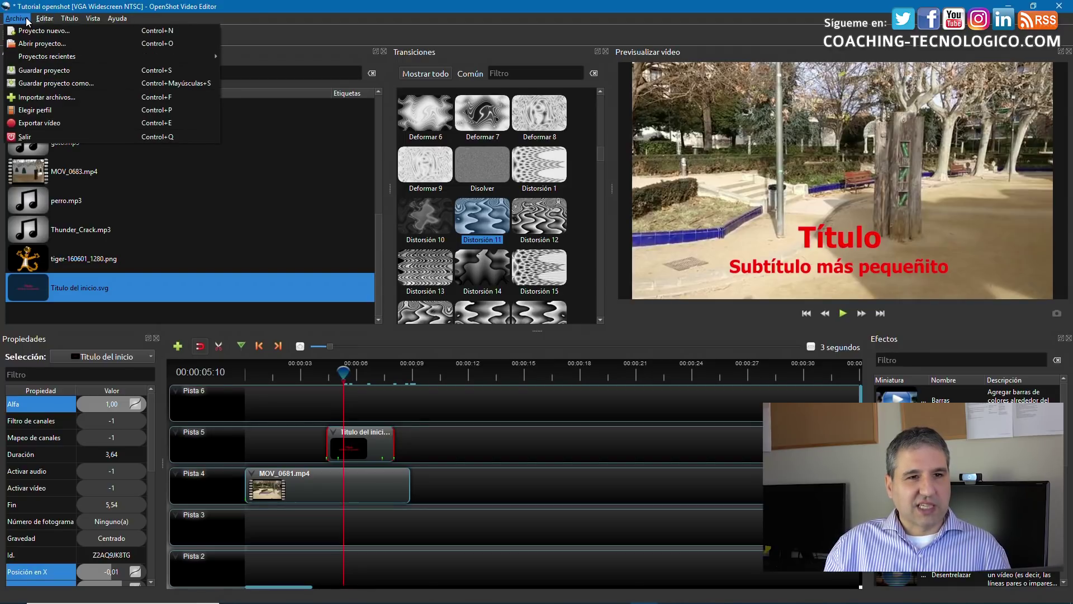
click(61, 70)
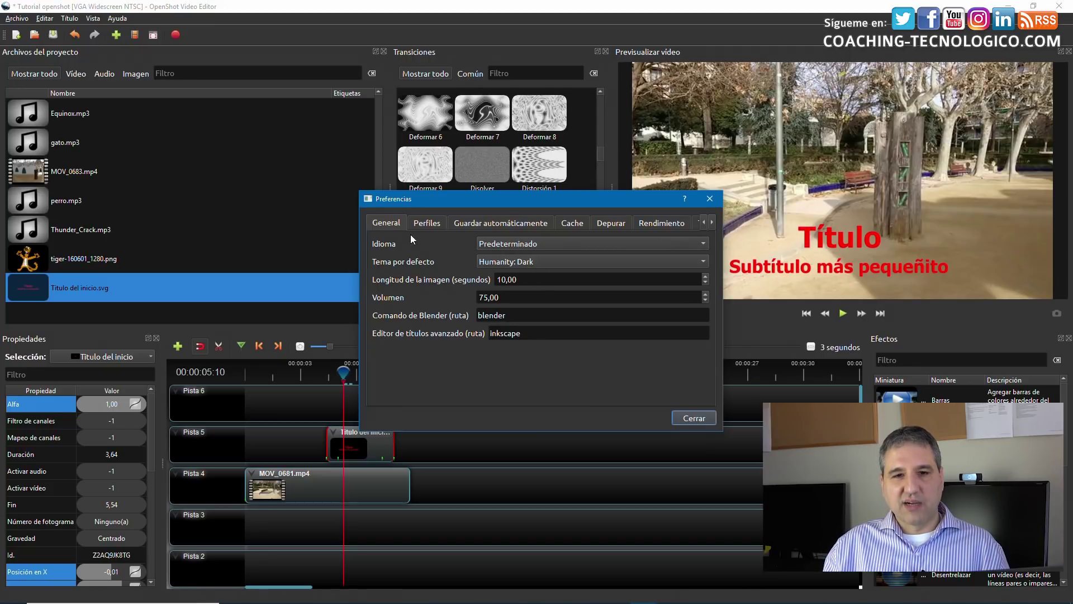
click(422, 222)
click(471, 223)
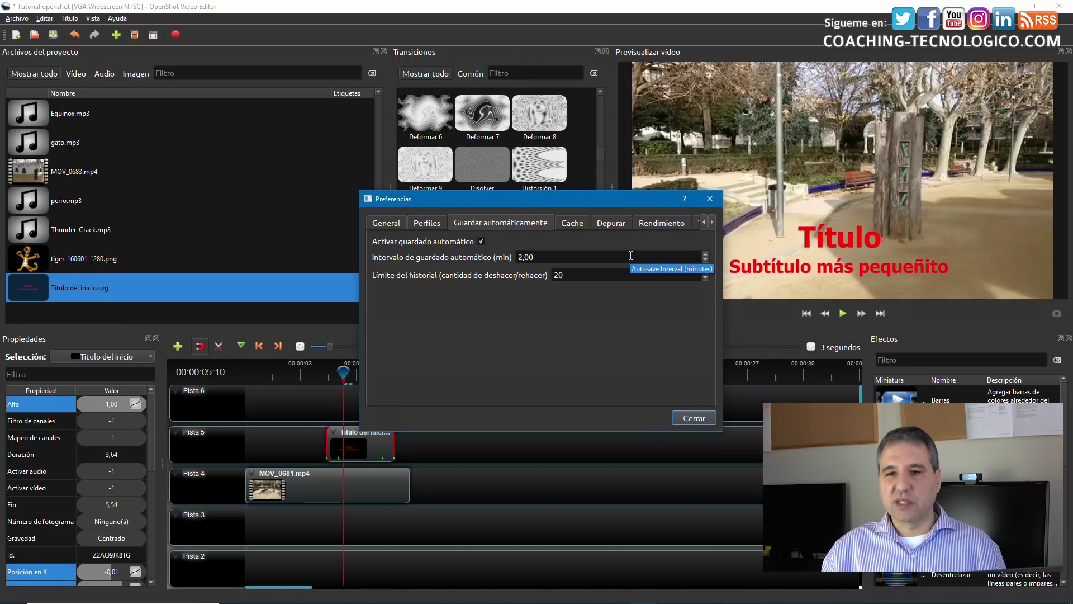
click(709, 200)
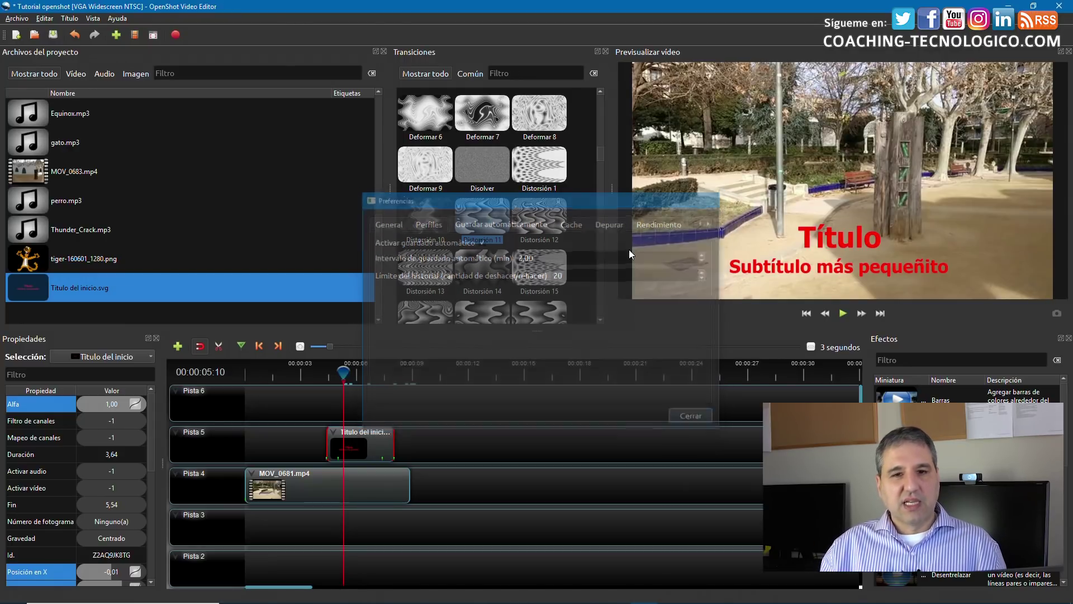